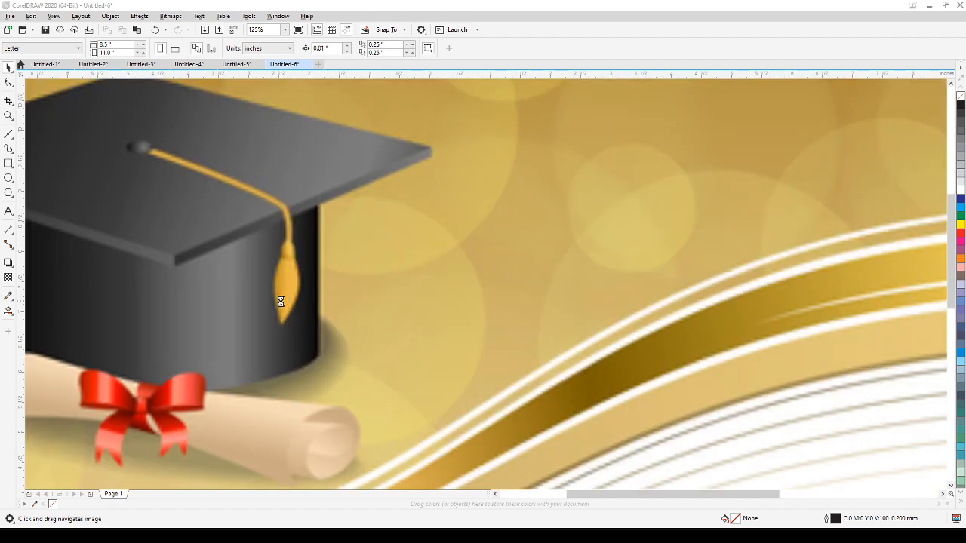
# Examine the graduation cap and scroll artwork in the imported bitmap up close and as a whole.
pyautogui.scroll(-3, 280, 302)
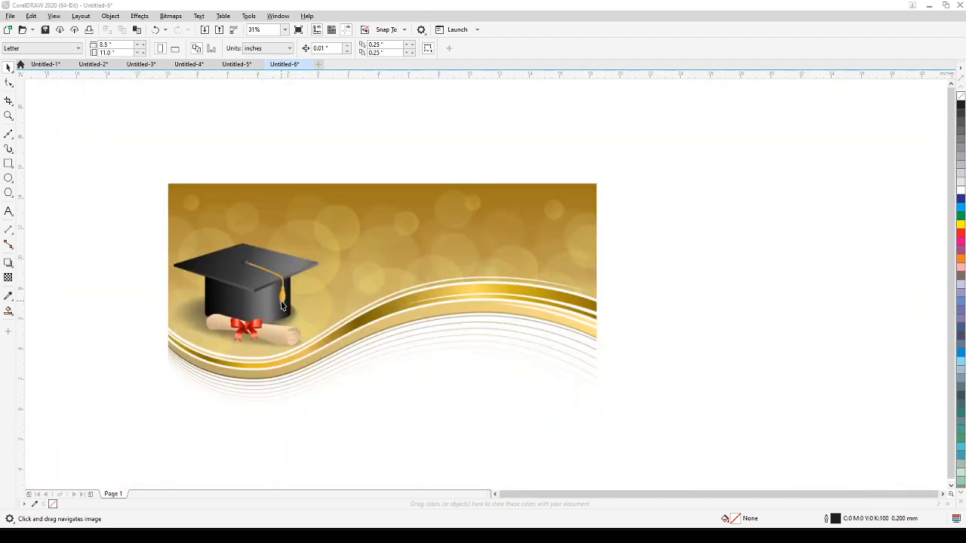
pyautogui.scroll(3, 232, 307)
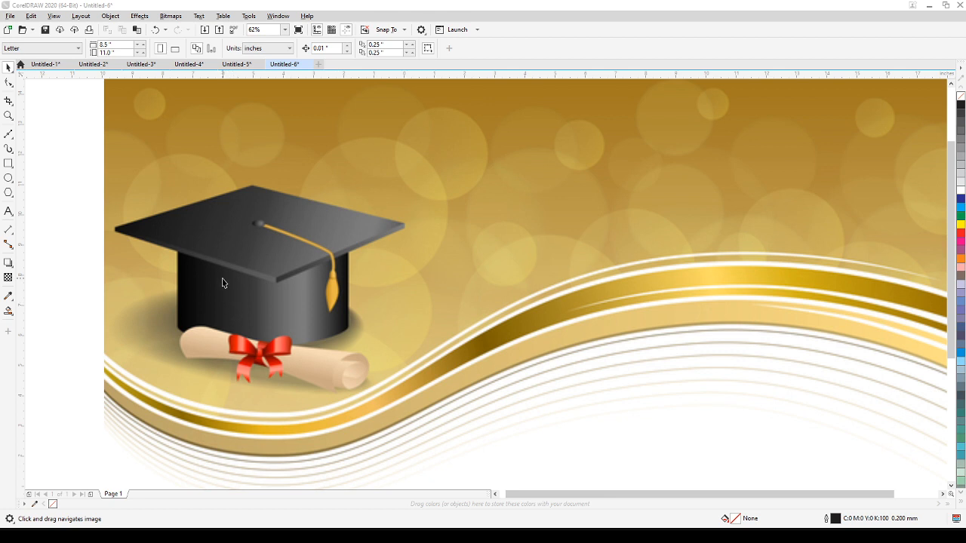
pyautogui.scroll(3, 223, 284)
pyautogui.moveTo(216, 289); pyautogui.dragTo(404, 276)
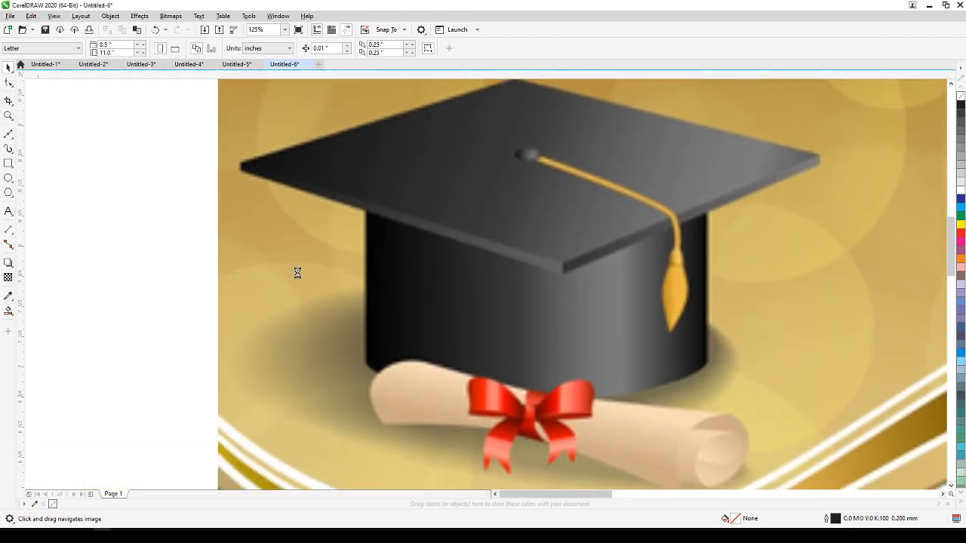
pyautogui.scroll(3, 299, 276)
pyautogui.scroll(-3, 520, 216)
pyautogui.scroll(3, 520, 217)
pyautogui.scroll(-6, 520, 217)
pyautogui.moveTo(520, 219); pyautogui.dragTo(252, 280)
pyautogui.scroll(2, 256, 237)
pyautogui.scroll(1, 257, 236)
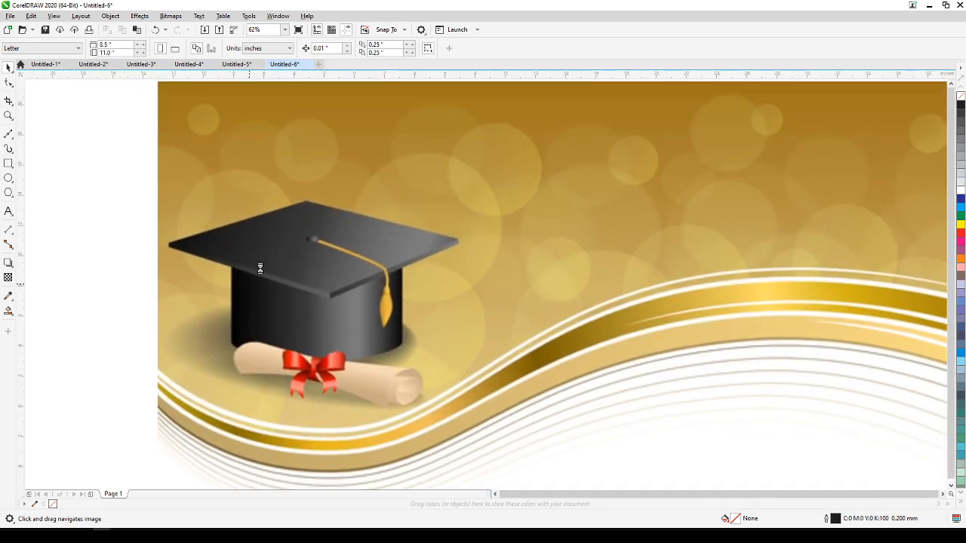
pyautogui.scroll(-1, 252, 280)
# Set the display to Wireframe view and inspect the graduation cap bitmap.
pyautogui.click(54, 16)
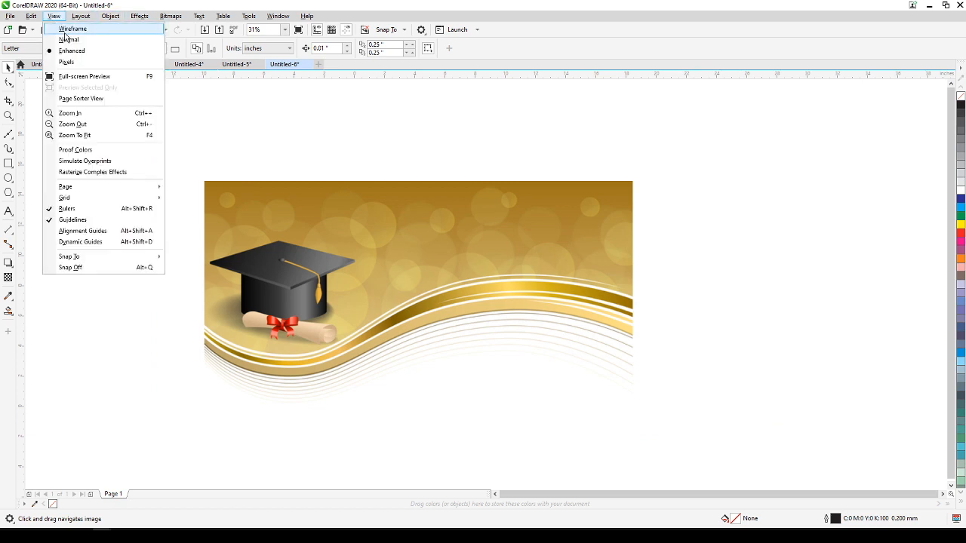
pyautogui.click(65, 30)
pyautogui.scroll(2, 196, 283)
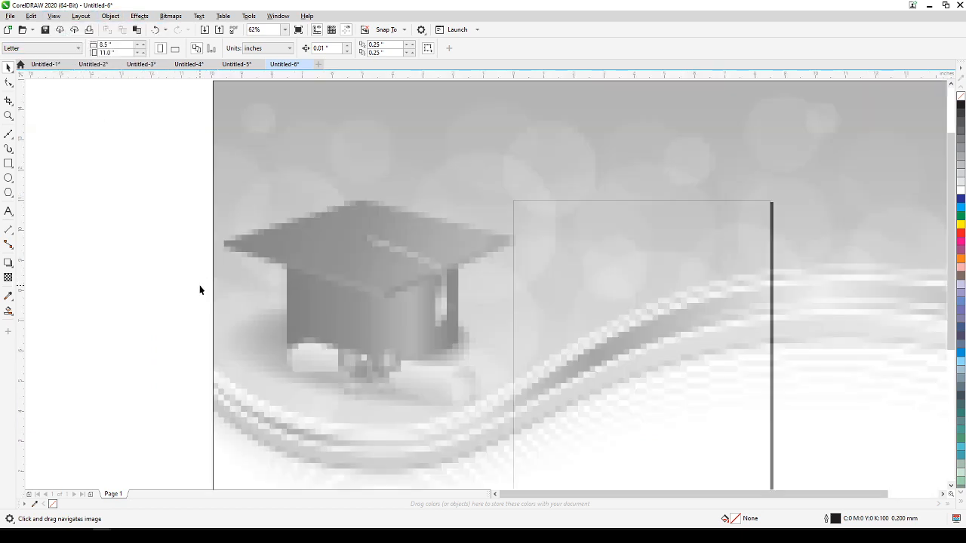
pyautogui.scroll(-2, 232, 299)
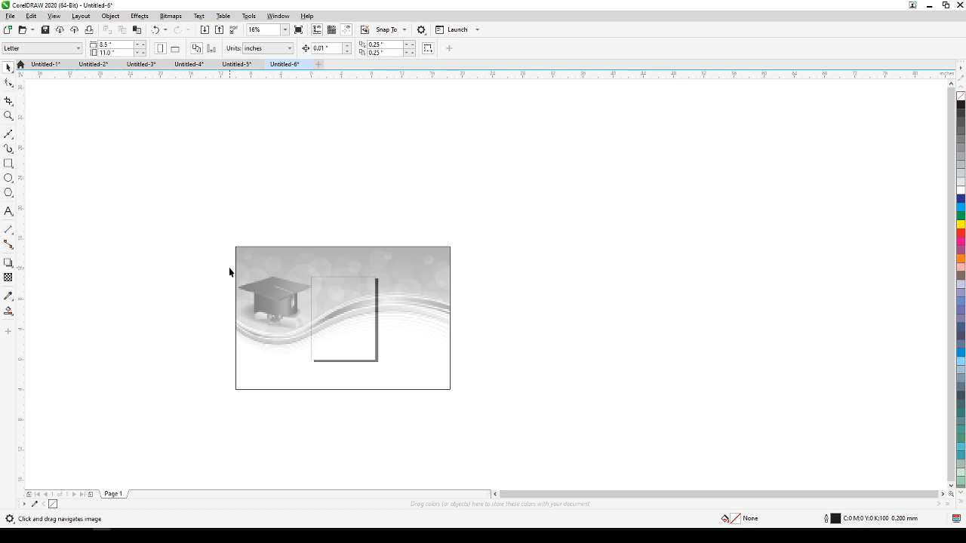
pyautogui.scroll(2, 226, 260)
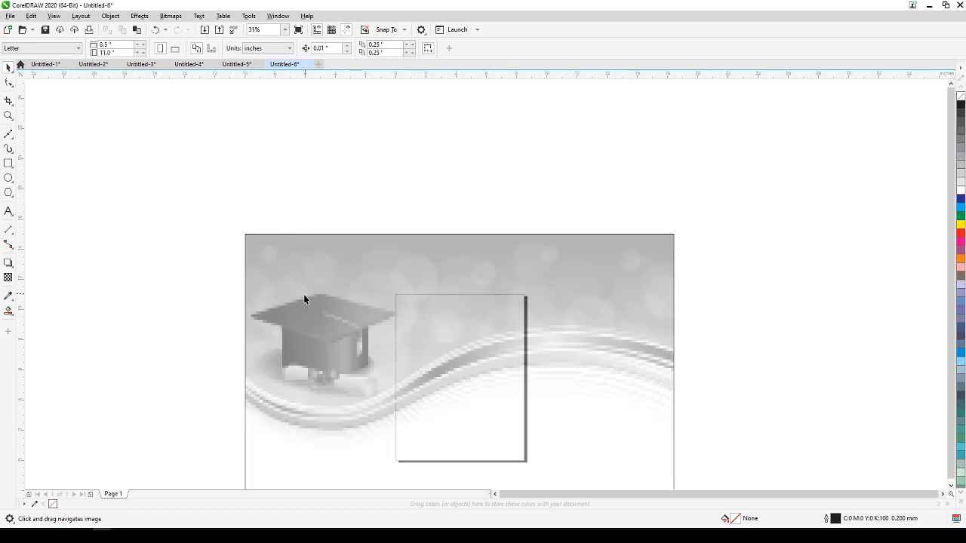
pyautogui.scroll(4, 309, 293)
pyautogui.scroll(-4, 315, 297)
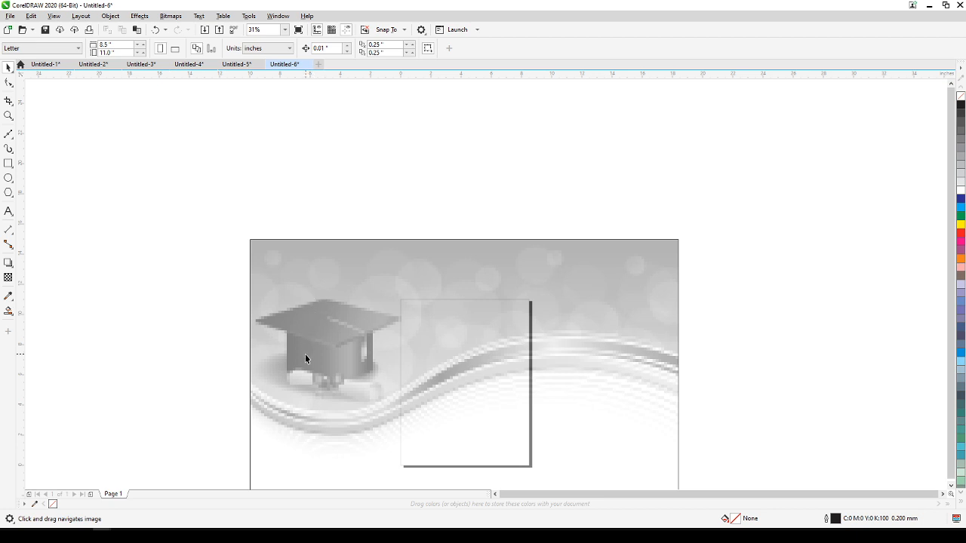
pyautogui.scroll(2, 305, 354)
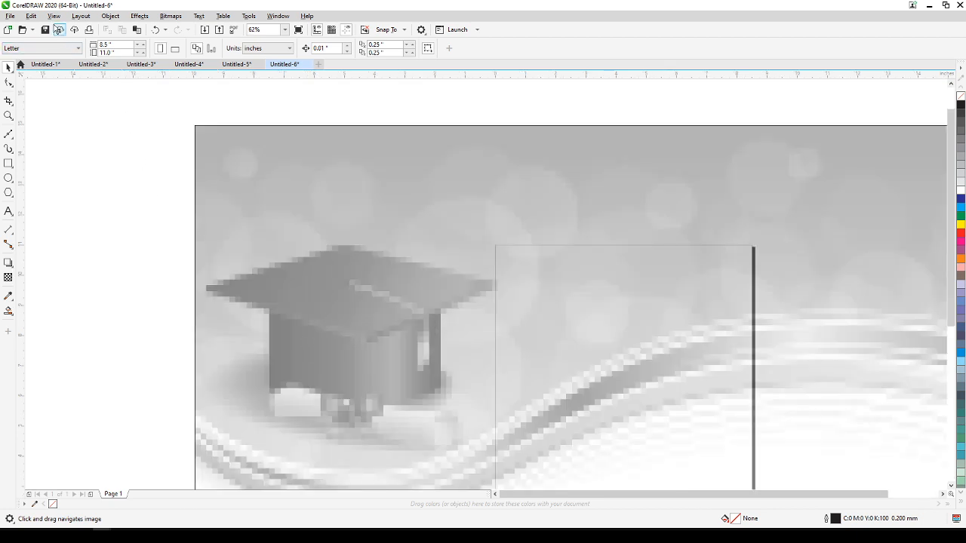
# Return the display to Enhanced view.
pyautogui.click(55, 18)
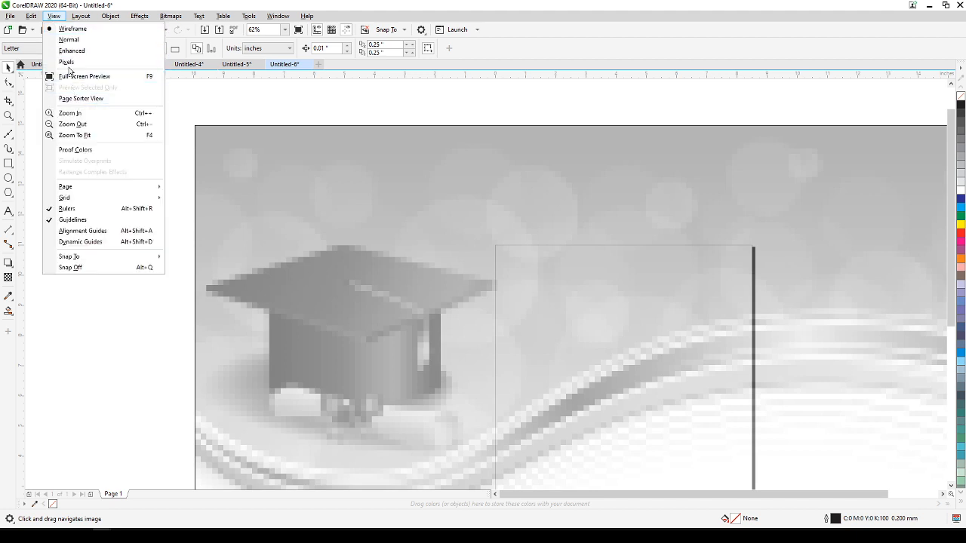
pyautogui.click(73, 51)
pyautogui.scroll(-2, 194, 256)
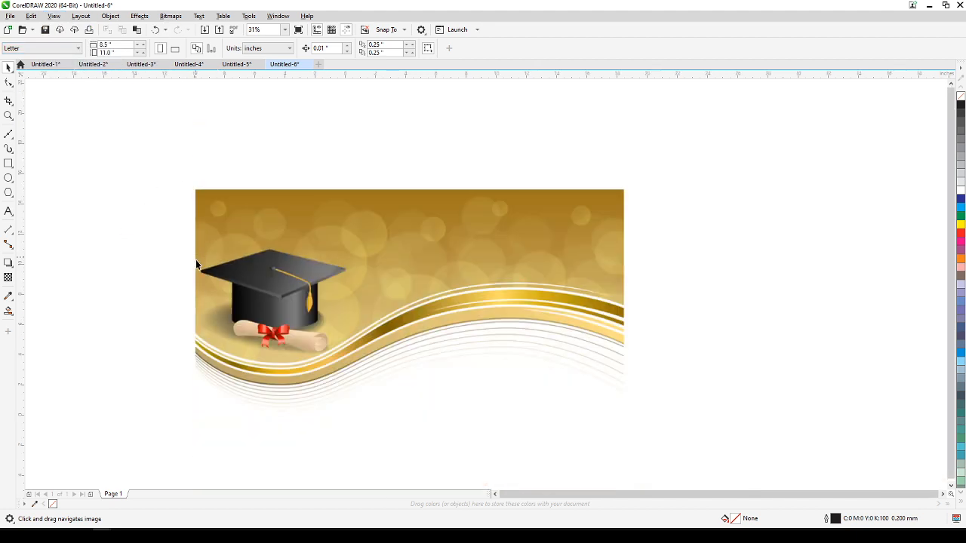
# Apply a uniform transparency of 50 to the graduation cap bitmap.
pyautogui.moveTo(248, 290); pyautogui.dragTo(211, 247)
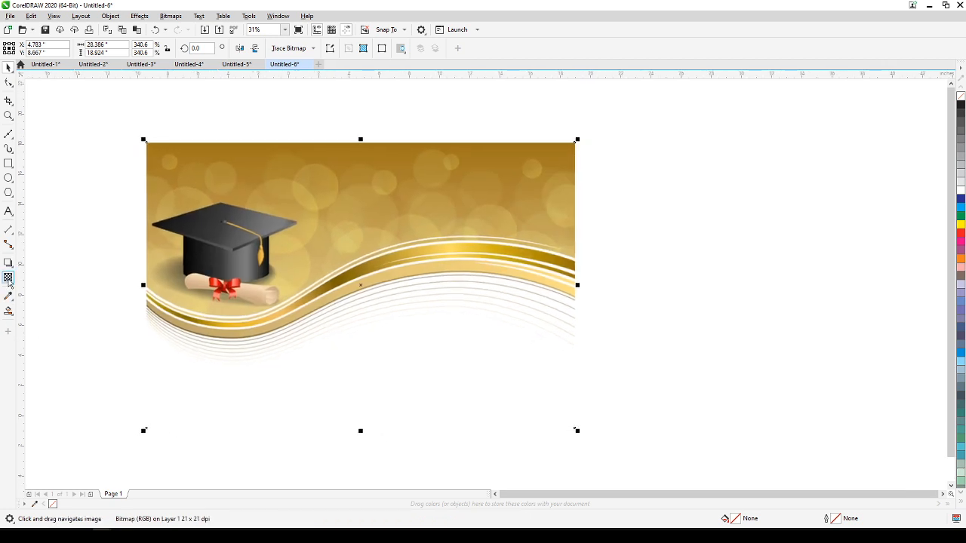
pyautogui.click(8, 278)
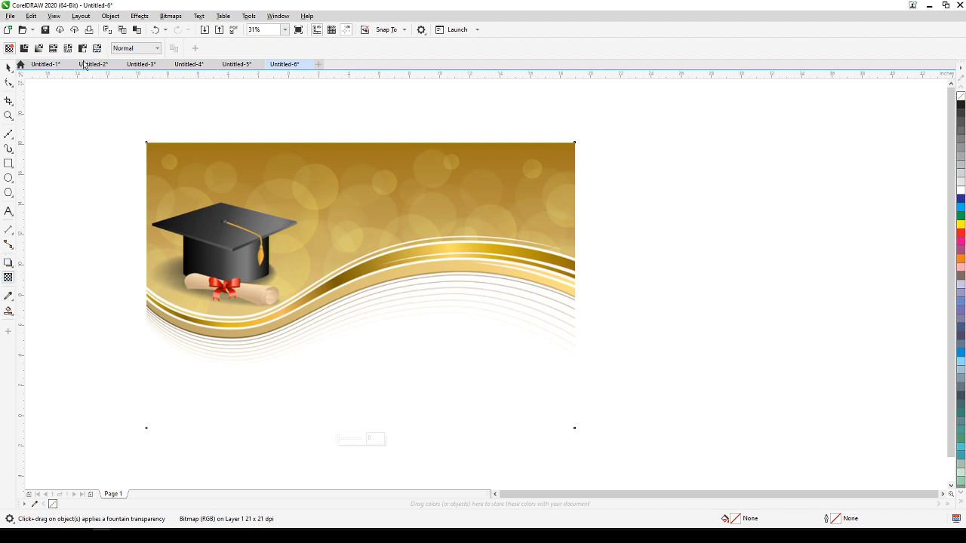
pyautogui.click(54, 17)
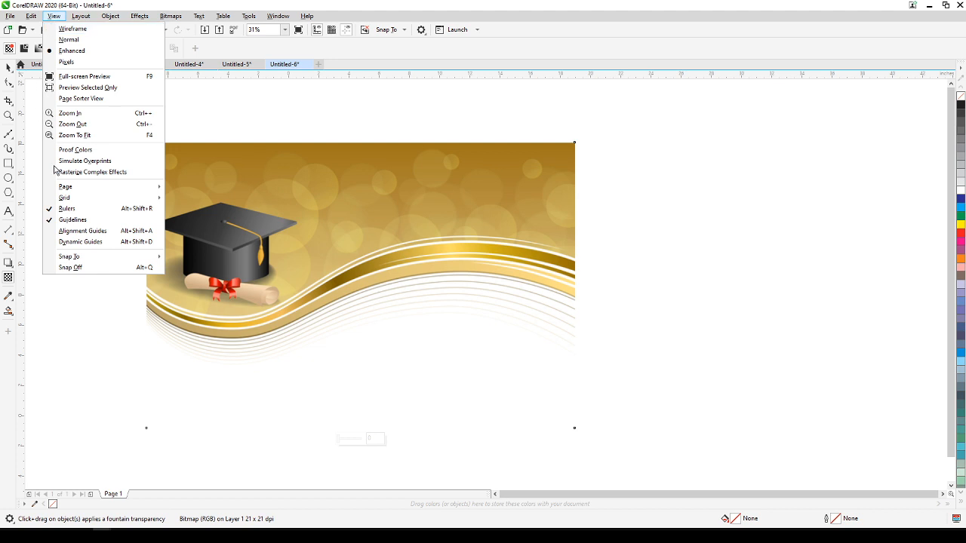
pyautogui.click(260, 205)
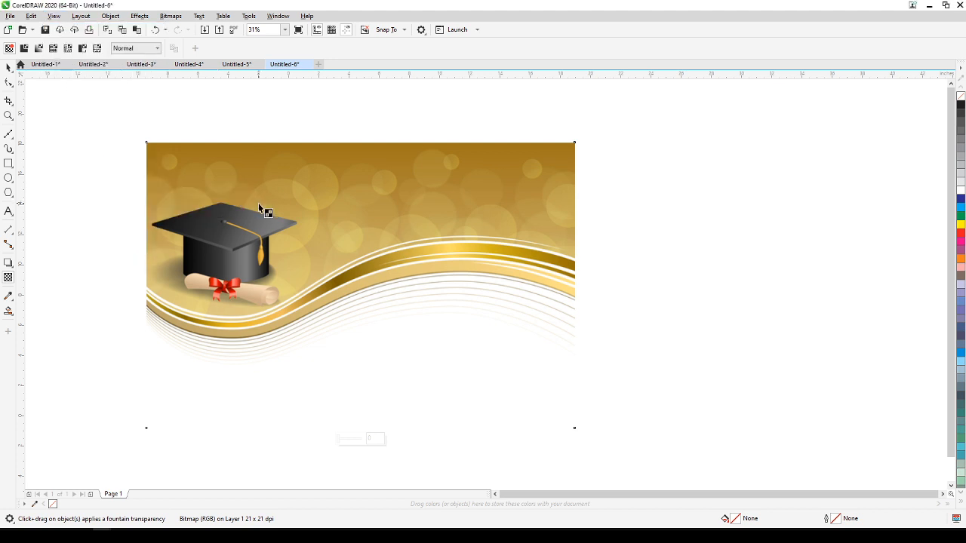
pyautogui.click(23, 48)
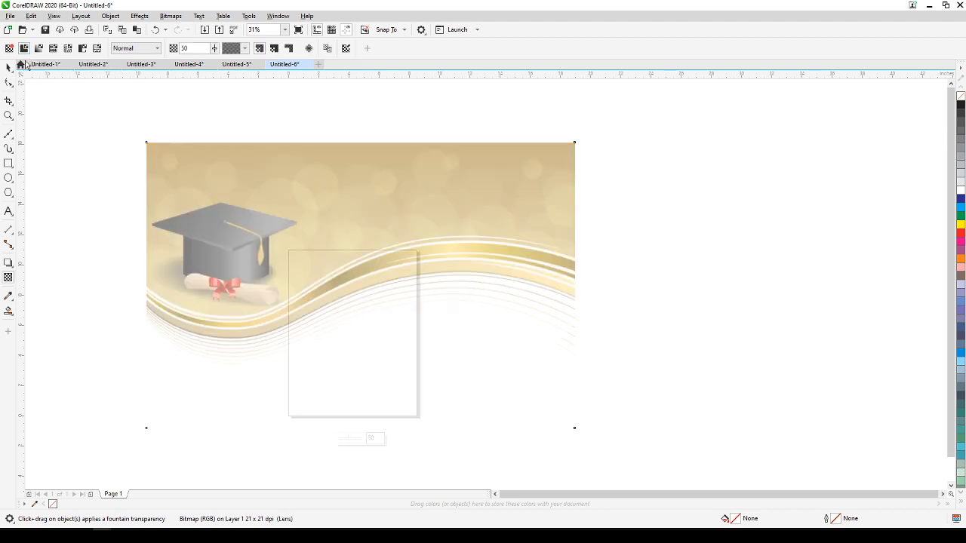
# Move the faded bitmap off the page to its left, at about X -21.9 and Y 11.0 inches, and deselect it.
pyautogui.click(8, 67)
pyautogui.moveTo(138, 213); pyautogui.dragTo(293, 252)
pyautogui.moveTo(386, 242); pyautogui.dragTo(296, 207)
pyautogui.moveTo(325, 221); pyautogui.dragTo(379, 245)
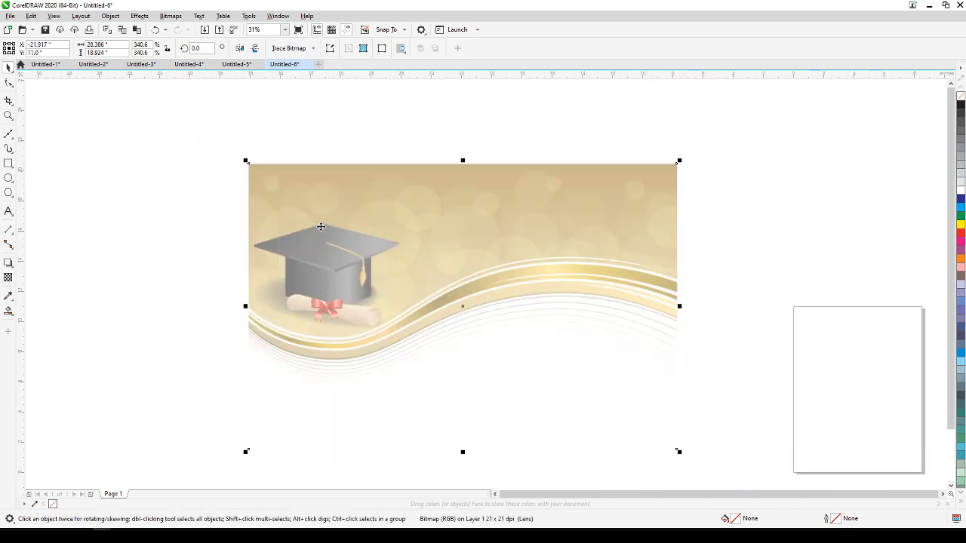
pyautogui.scroll(1, 151, 219)
pyautogui.scroll(1, 353, 243)
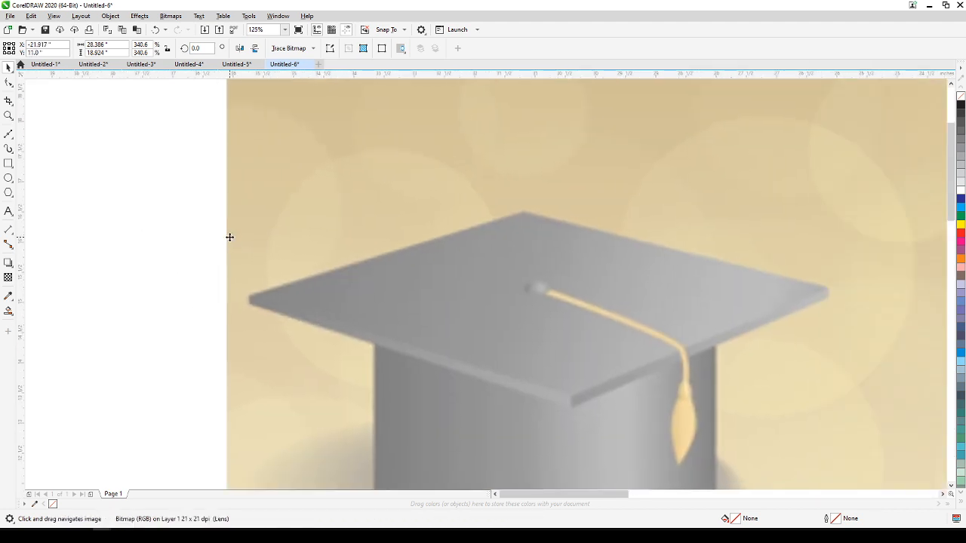
pyautogui.click(168, 249)
# Trace the cap's flat top with the Bézier tool as a closed four-cornered outline about 9.58 by 3.02 inches.
pyautogui.scroll(1, 279, 286)
pyautogui.moveTo(279, 283); pyautogui.dragTo(128, 255)
pyautogui.scroll(-3, 127, 252)
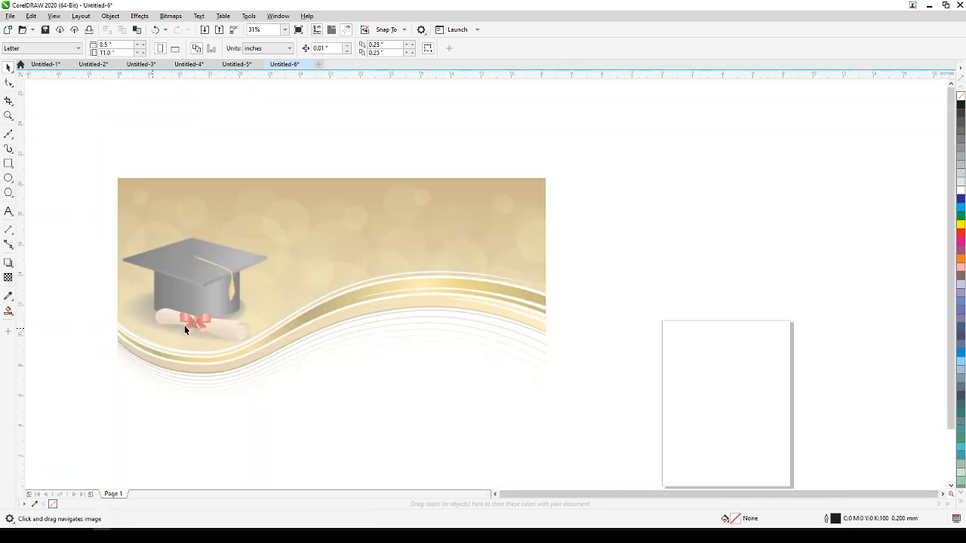
pyautogui.scroll(1, 194, 322)
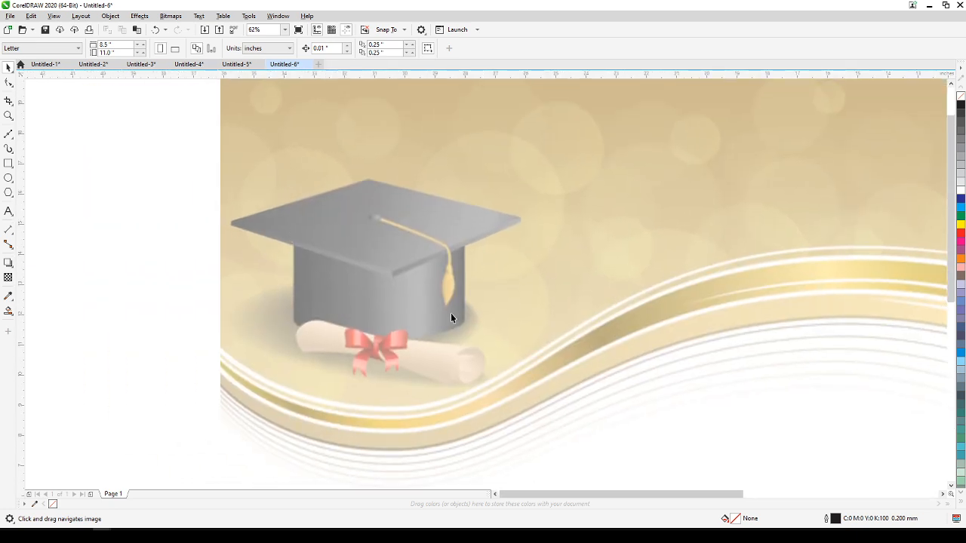
pyautogui.scroll(2, 381, 264)
pyautogui.scroll(-1, 387, 257)
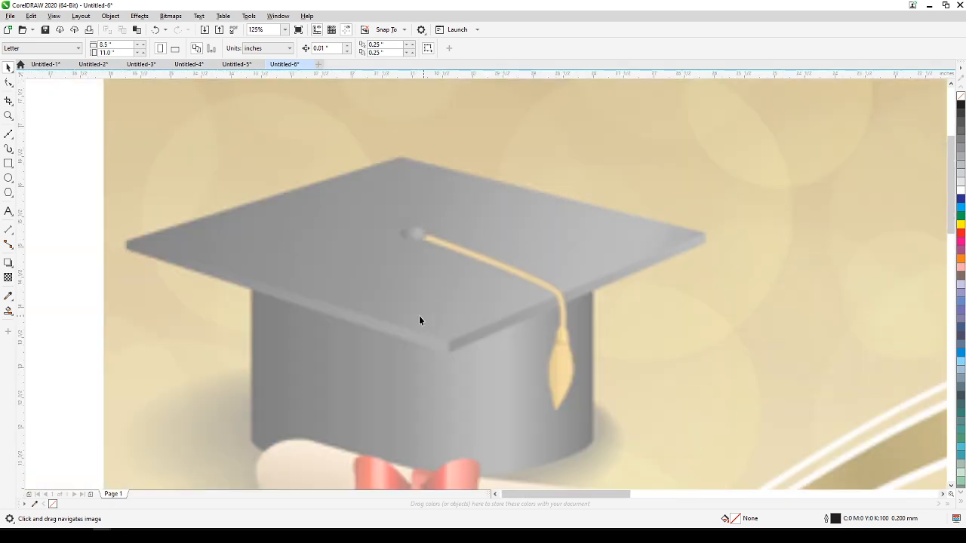
pyautogui.click(10, 135)
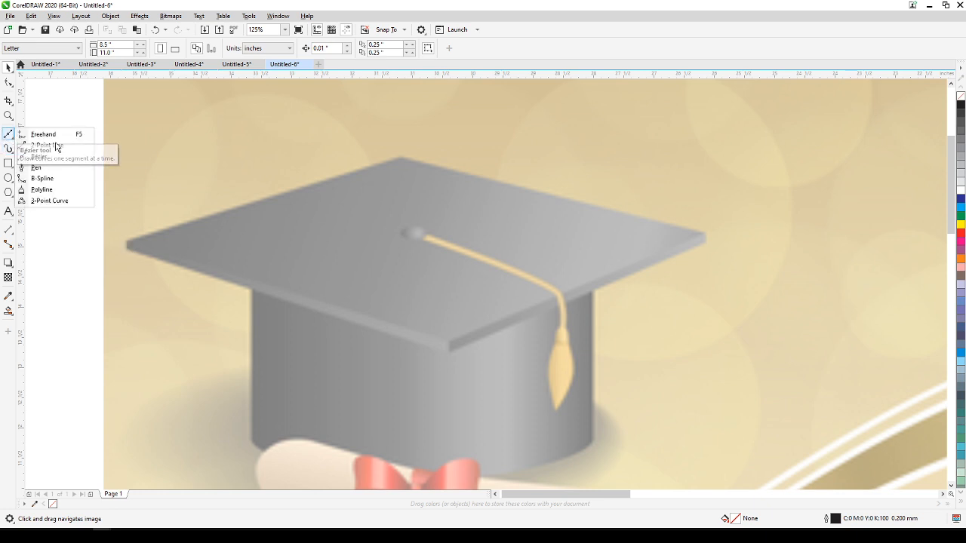
pyautogui.click(39, 157)
pyautogui.click(127, 242)
pyautogui.click(402, 154)
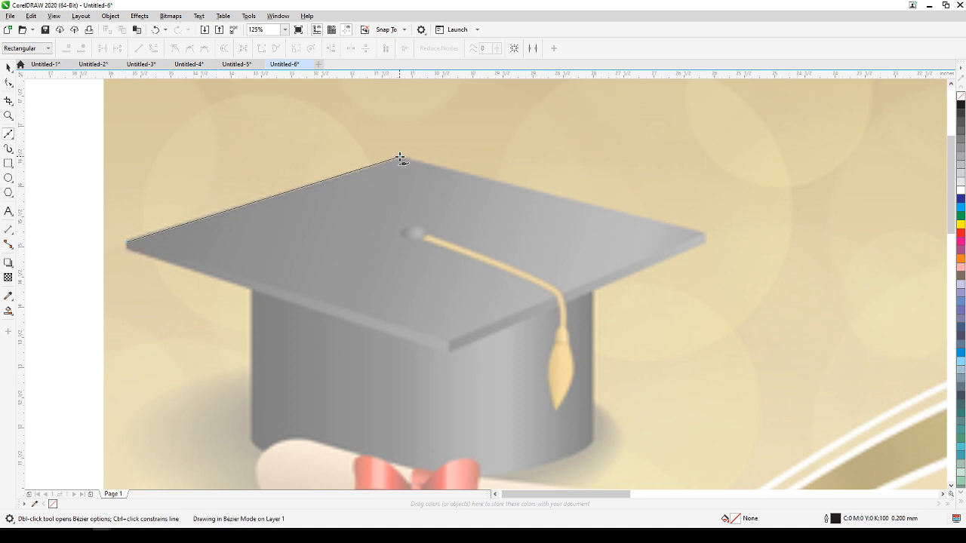
pyautogui.click(705, 232)
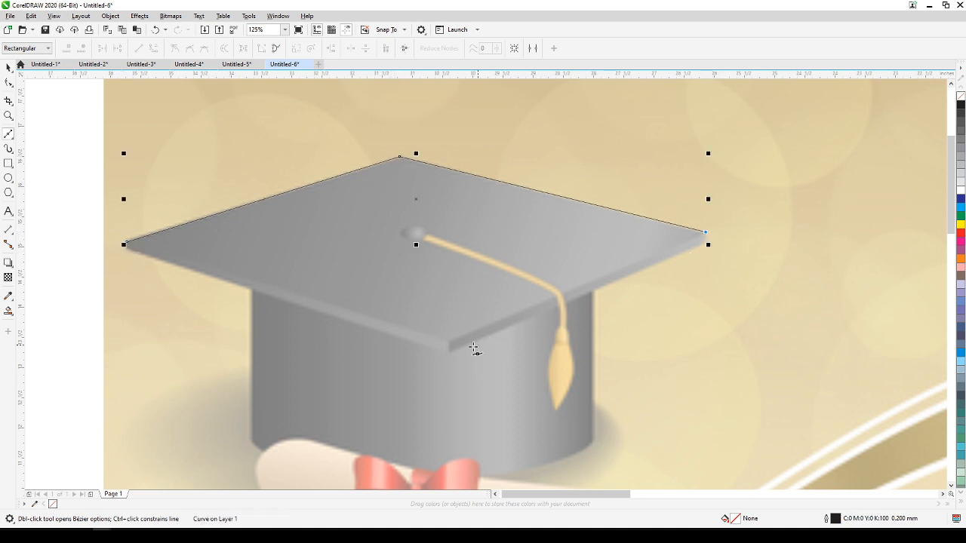
pyautogui.click(446, 341)
pyautogui.click(126, 243)
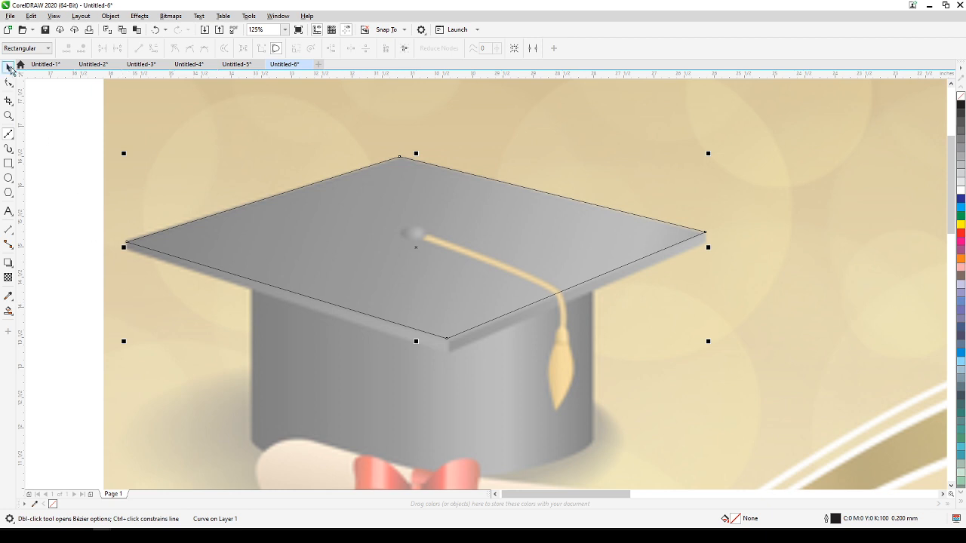
pyautogui.click(8, 67)
pyautogui.click(247, 218)
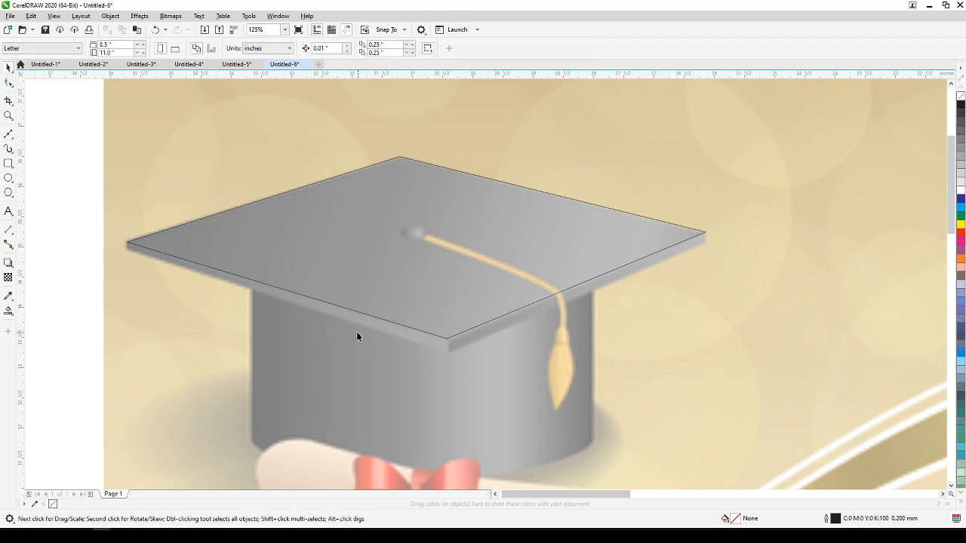
# Duplicate the cap-top outline about 0.2 inches straight down to mark the board's lower edge.
pyautogui.click(561, 285)
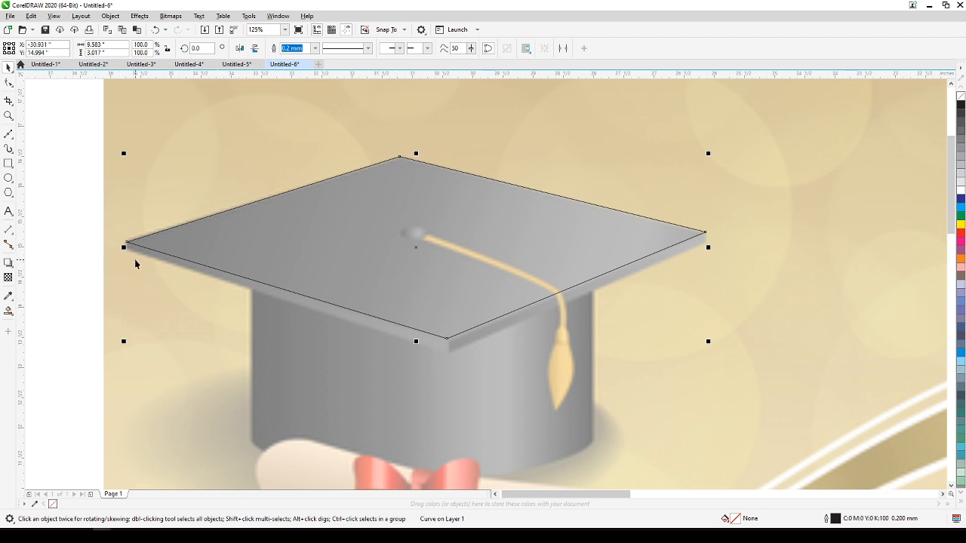
pyautogui.moveTo(438, 285); pyautogui.dragTo(439, 297)
pyautogui.click(65, 333)
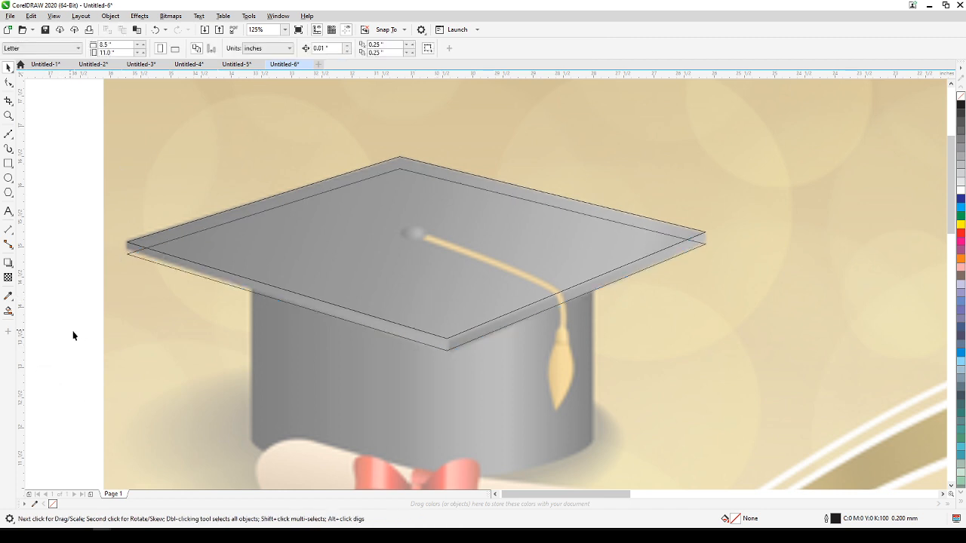
pyautogui.scroll(2, 79, 278)
pyautogui.moveTo(82, 286); pyautogui.dragTo(25, 373)
pyautogui.scroll(-1, 37, 351)
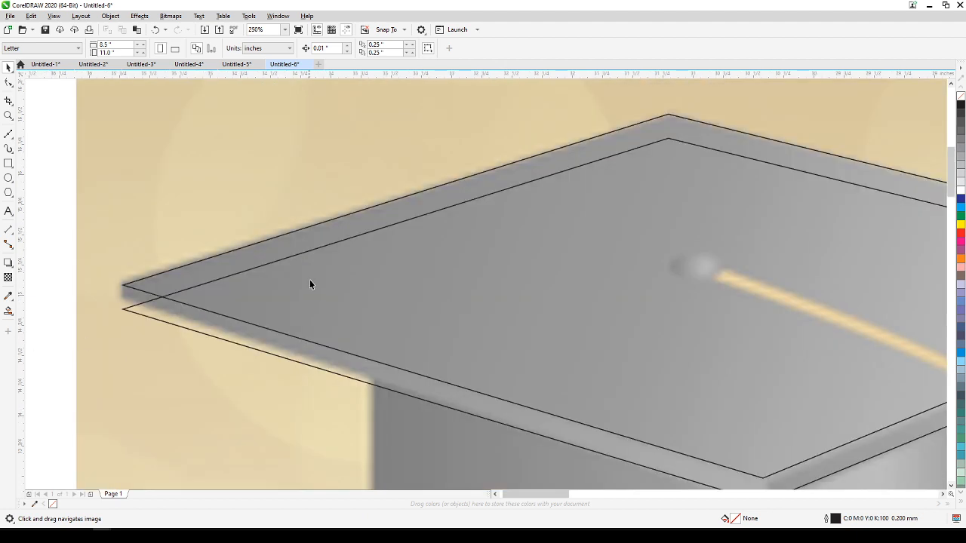
# Reshape the duplicated board outline by moving its back corner node onto the left corner of the original cap-top outline.
pyautogui.click(311, 258)
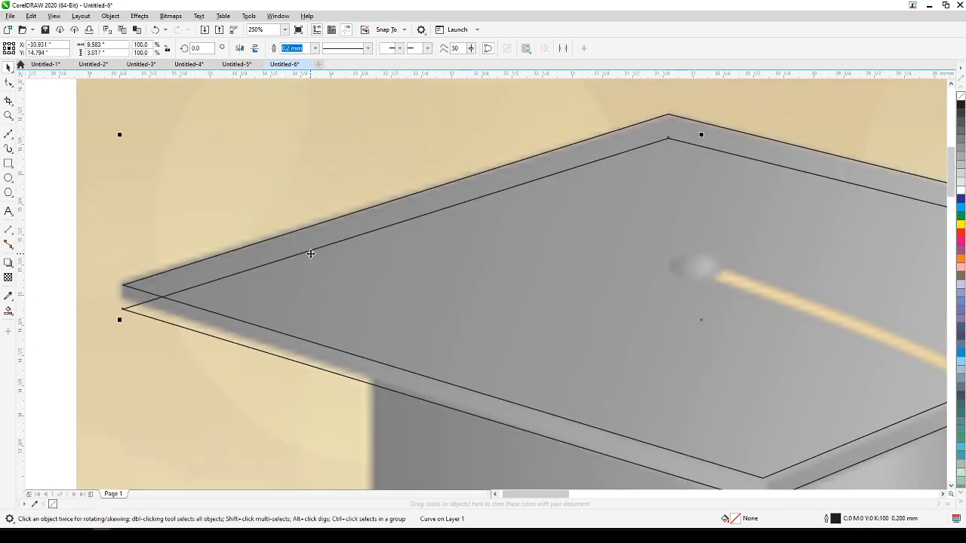
pyautogui.moveTo(311, 258); pyautogui.dragTo(276, 259)
pyautogui.scroll(-1, 264, 259)
pyautogui.scroll(-1, 146, 311)
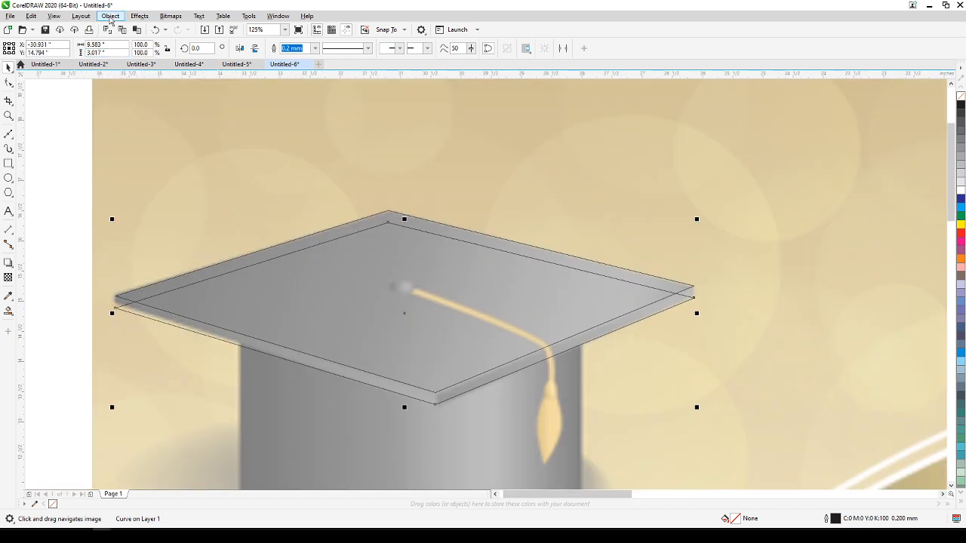
pyautogui.click(110, 16)
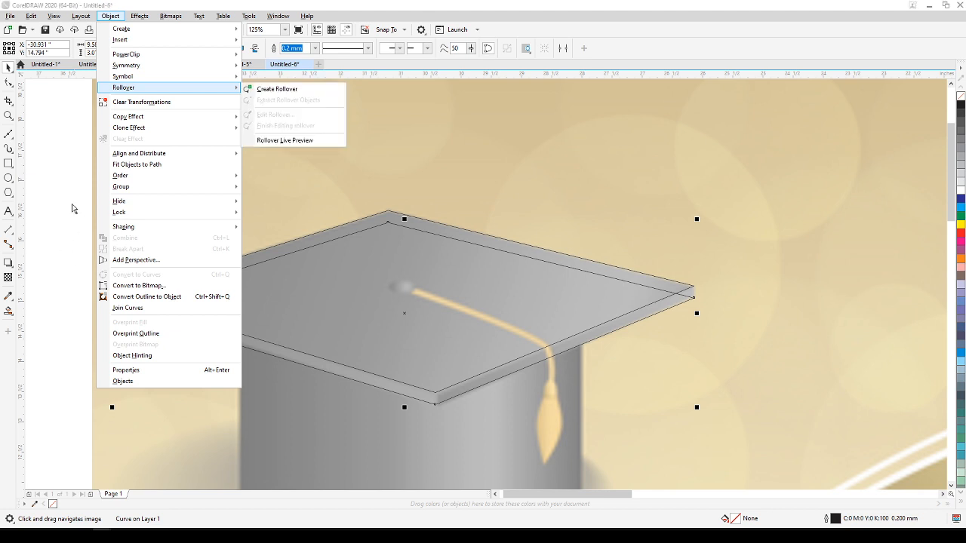
pyautogui.click(72, 208)
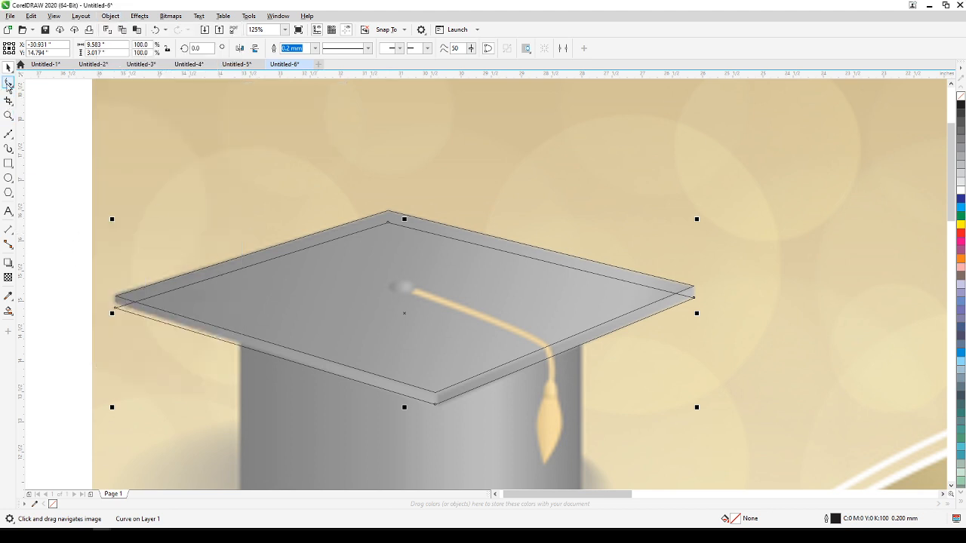
pyautogui.click(8, 84)
pyautogui.moveTo(210, 197); pyautogui.dragTo(385, 171)
pyautogui.moveTo(565, 197); pyautogui.dragTo(292, 269)
pyautogui.scroll(5, 306, 283)
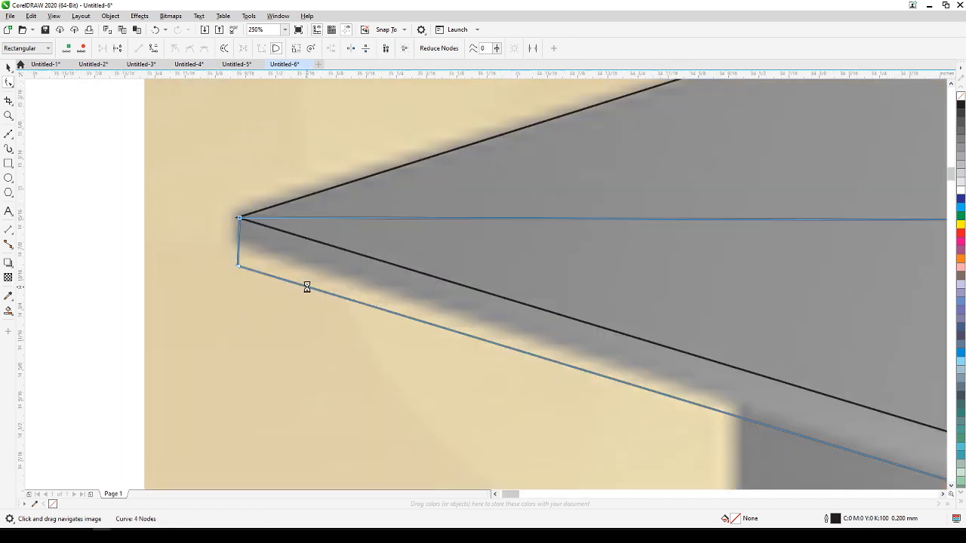
pyautogui.moveTo(172, 149); pyautogui.dragTo(166, 148)
pyautogui.scroll(-3, 177, 157)
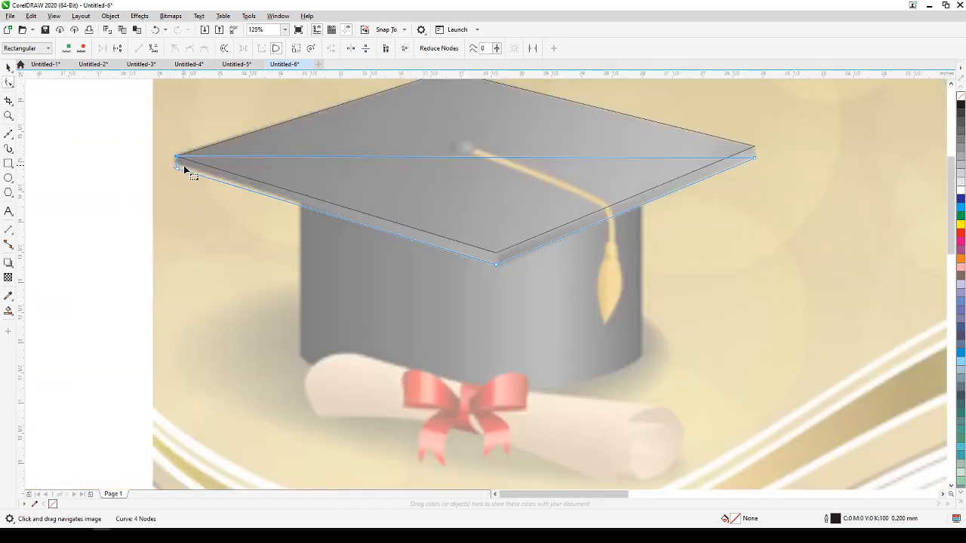
# Add a node near the right end of the duplicate's diagonal edge and move it onto the cap top's right corner.
pyautogui.scroll(4, 688, 189)
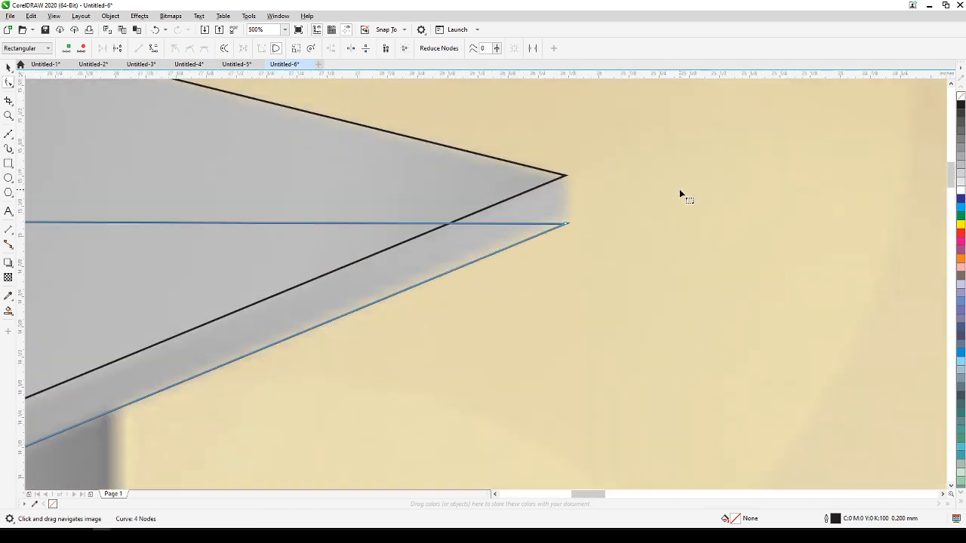
pyautogui.doubleClick(505, 222)
pyautogui.moveTo(507, 224); pyautogui.dragTo(565, 176)
pyautogui.scroll(-2, 565, 178)
pyautogui.scroll(-4, 565, 188)
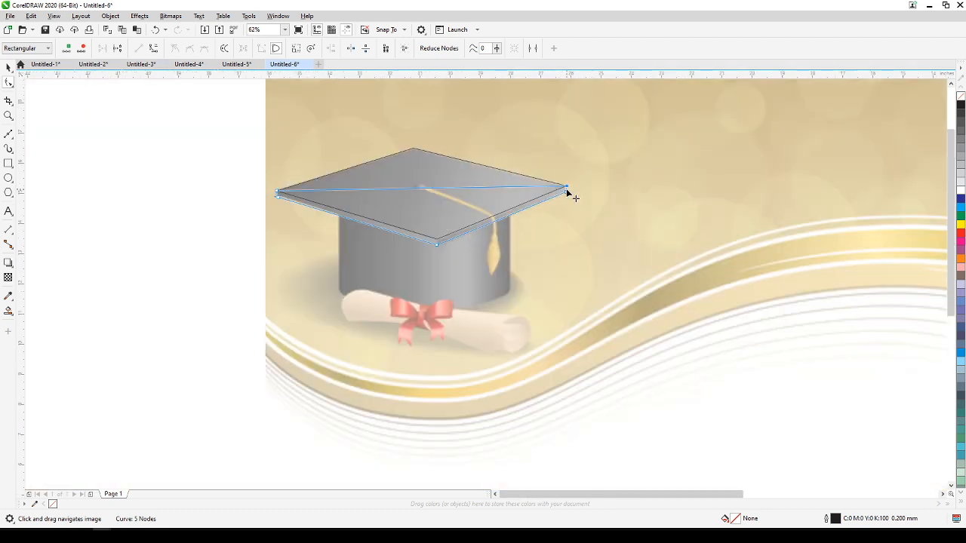
pyautogui.scroll(2, 527, 199)
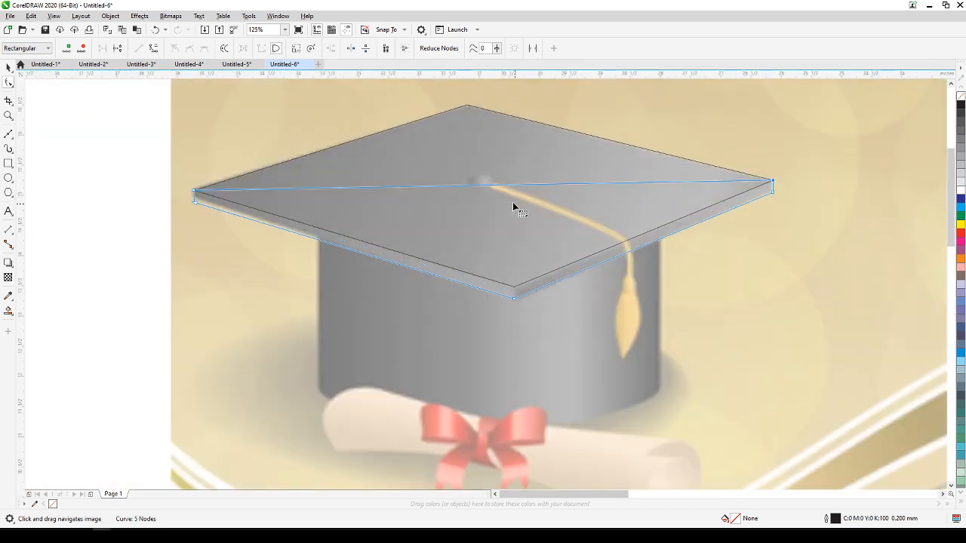
pyautogui.click(8, 67)
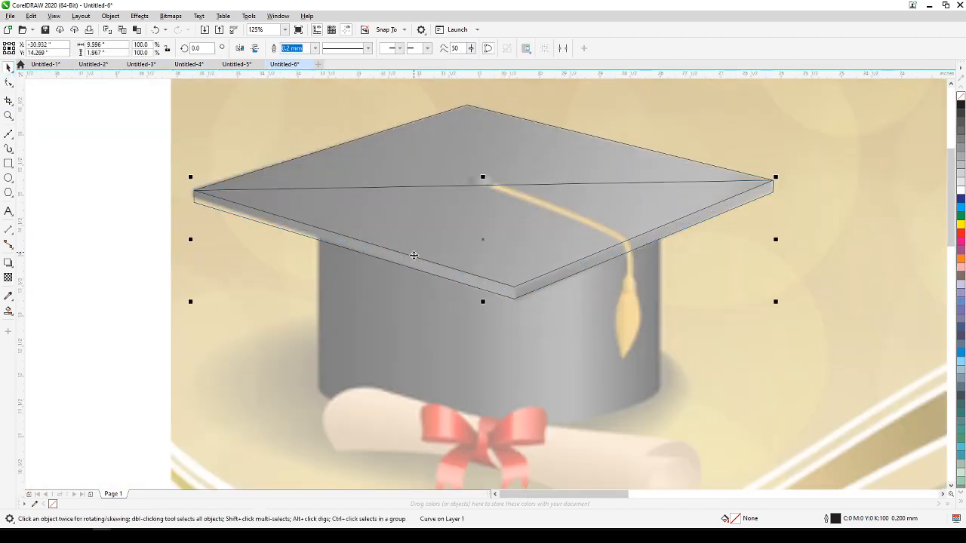
# Draw a short vertical Bézier line across the board's front corner, spanning the edge between the two outlines, and deselect it.
pyautogui.scroll(2, 601, 306)
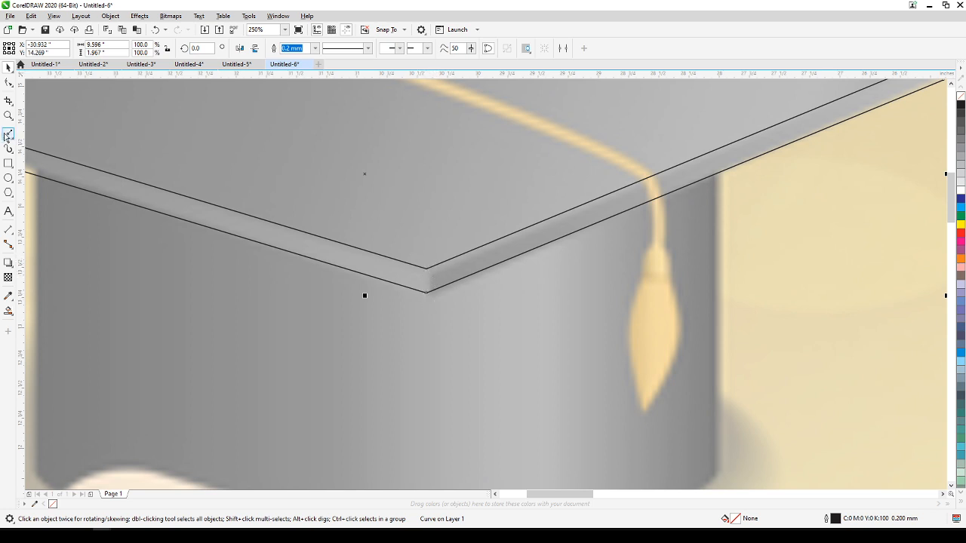
pyautogui.click(9, 133)
pyautogui.click(426, 264)
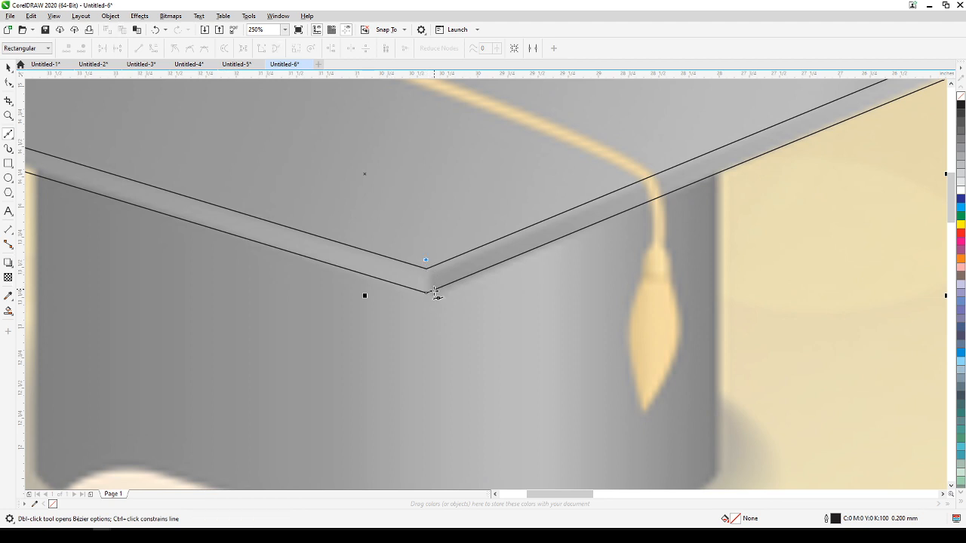
pyautogui.click(425, 305)
pyautogui.scroll(-2, 427, 306)
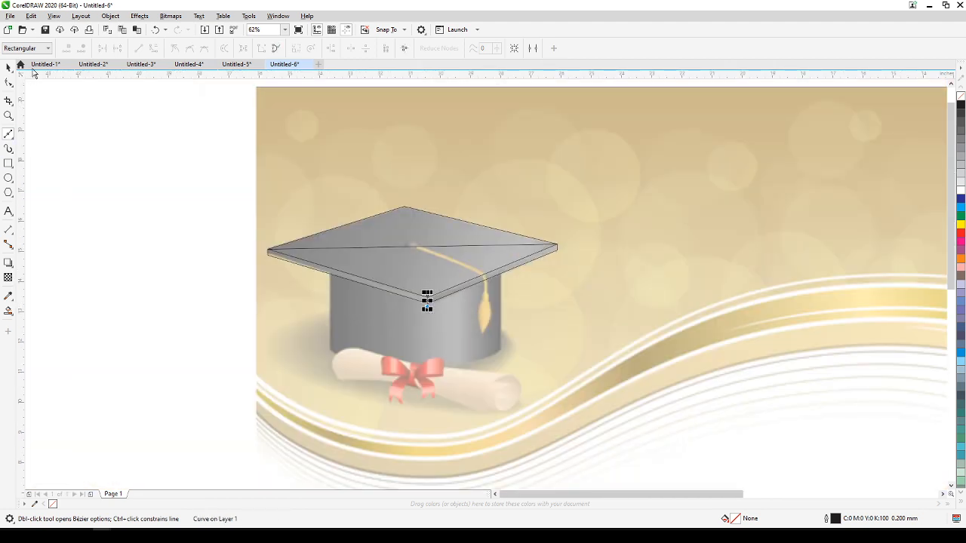
pyautogui.click(8, 67)
pyautogui.click(193, 222)
pyautogui.moveTo(195, 224); pyautogui.dragTo(213, 216)
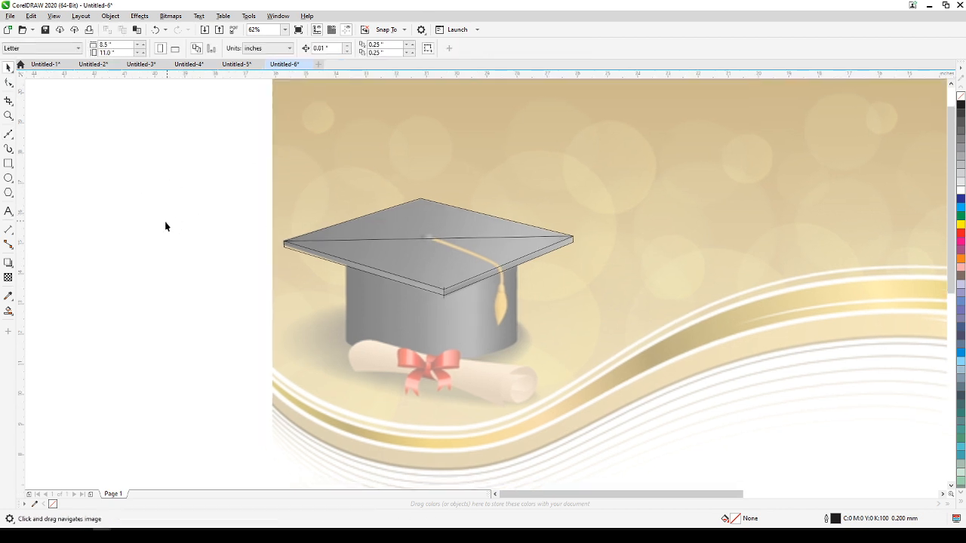
# Use Smart Fill to create the board's left and right front edge strips in blue-gray with a 0.2 mm outline.
pyautogui.click(8, 311)
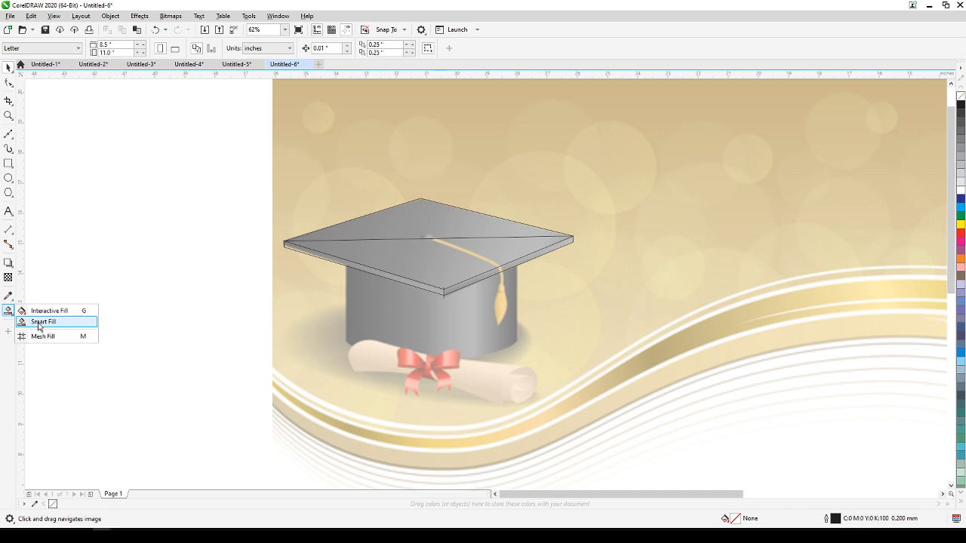
pyautogui.click(40, 323)
pyautogui.scroll(3, 358, 263)
pyautogui.click(374, 220)
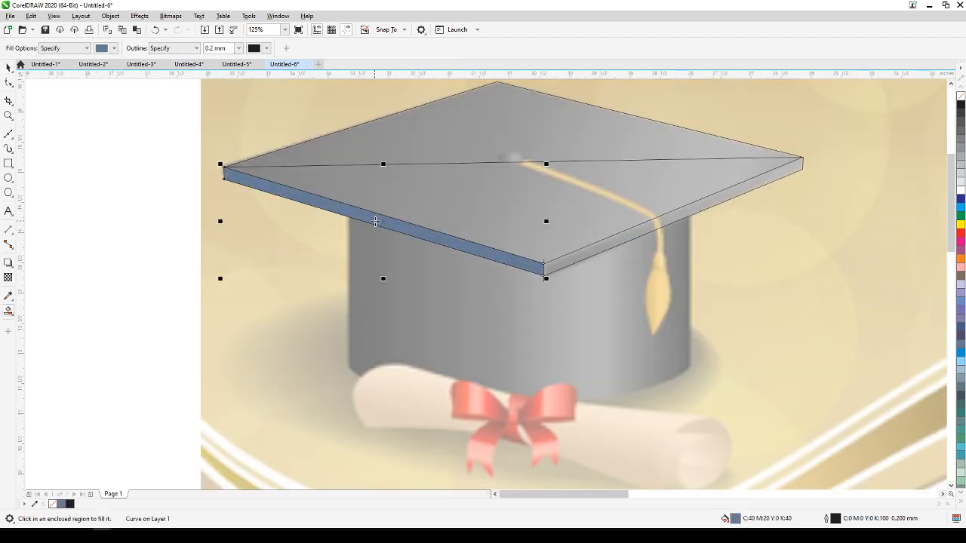
pyautogui.click(585, 253)
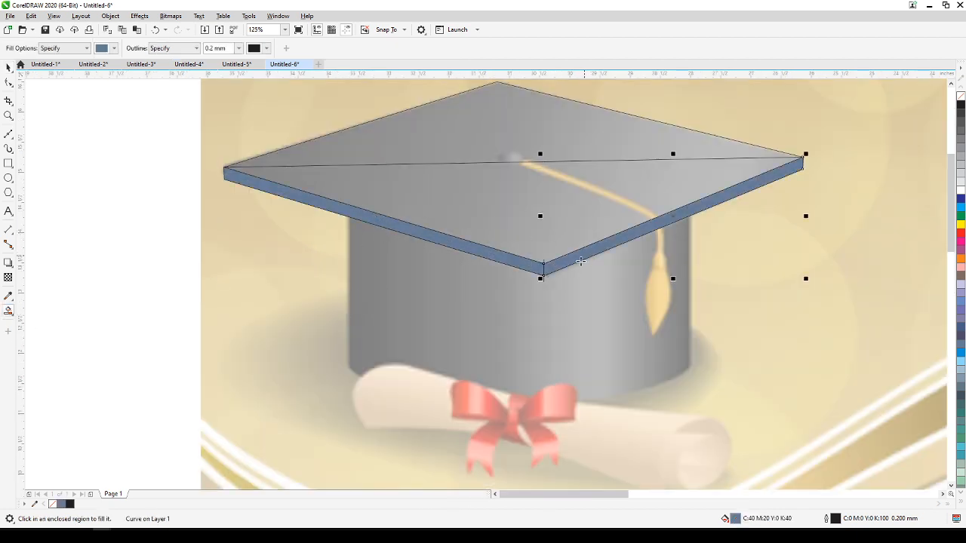
pyautogui.click(8, 69)
pyautogui.click(67, 194)
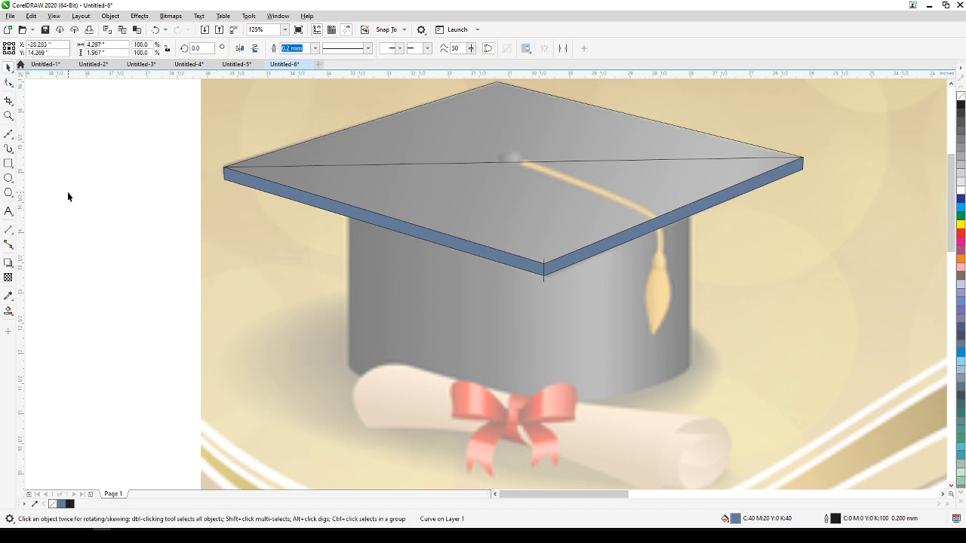
# Delete the short vertical line at the front corner and the reshaped duplicate outline with its diagonal.
pyautogui.click(543, 271)
pyautogui.click(554, 223)
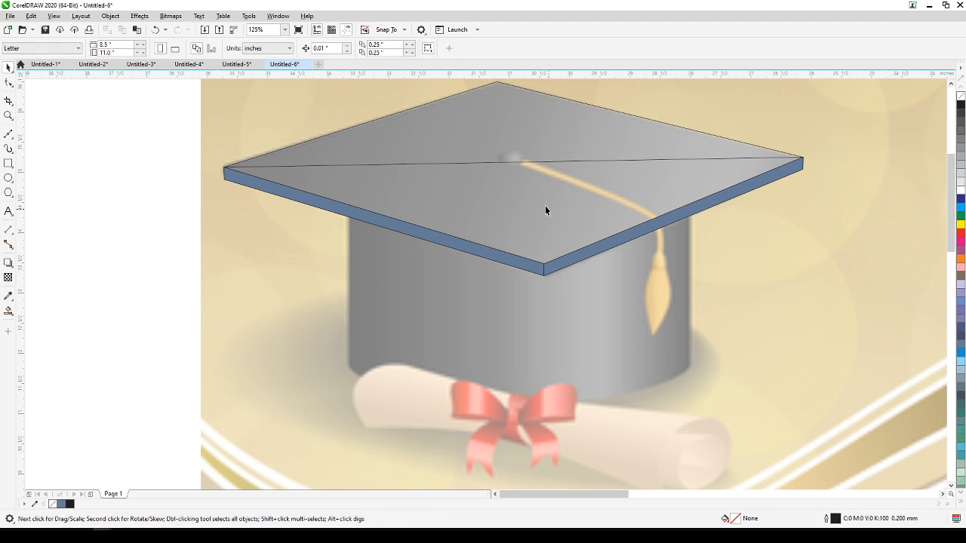
pyautogui.click(533, 165)
pyautogui.press('Escape')
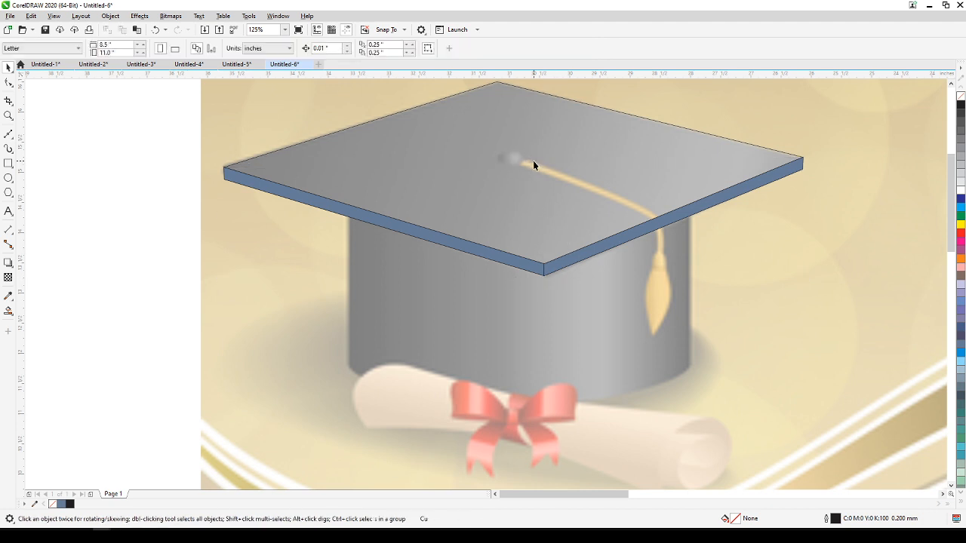
# Use Smart Fill to create the cap's flat top face in the same blue-gray, and deselect it.
pyautogui.click(9, 310)
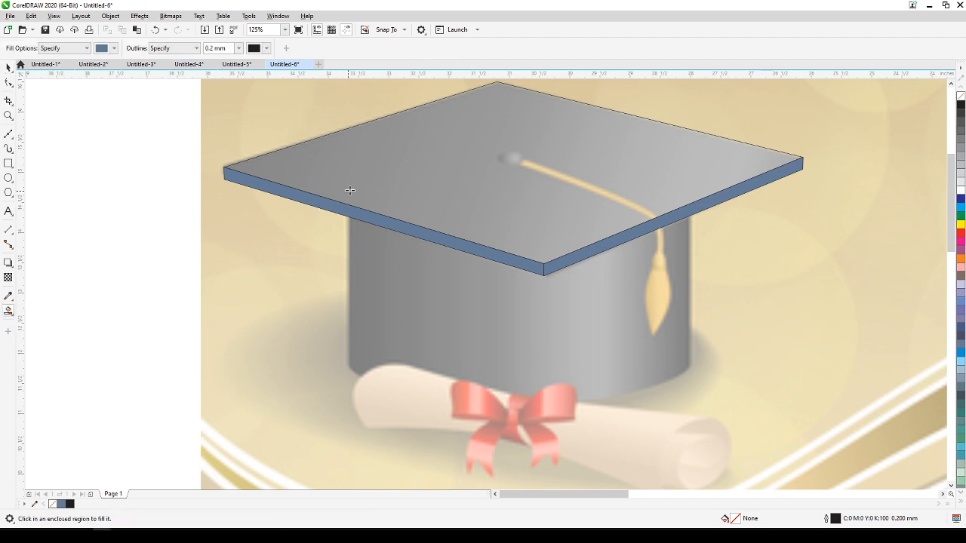
pyautogui.click(347, 195)
pyautogui.scroll(-2, 306, 241)
pyautogui.moveTo(266, 241); pyautogui.dragTo(375, 249)
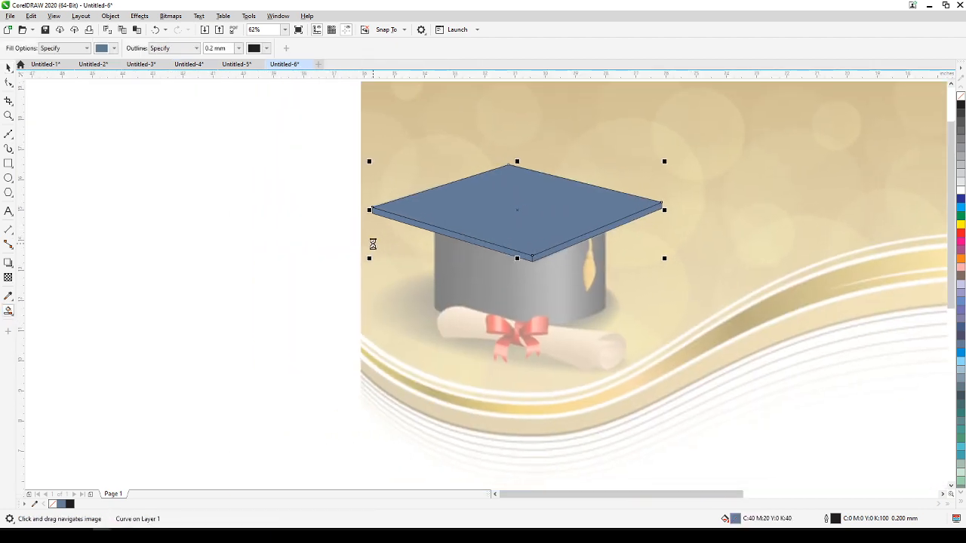
pyautogui.click(8, 67)
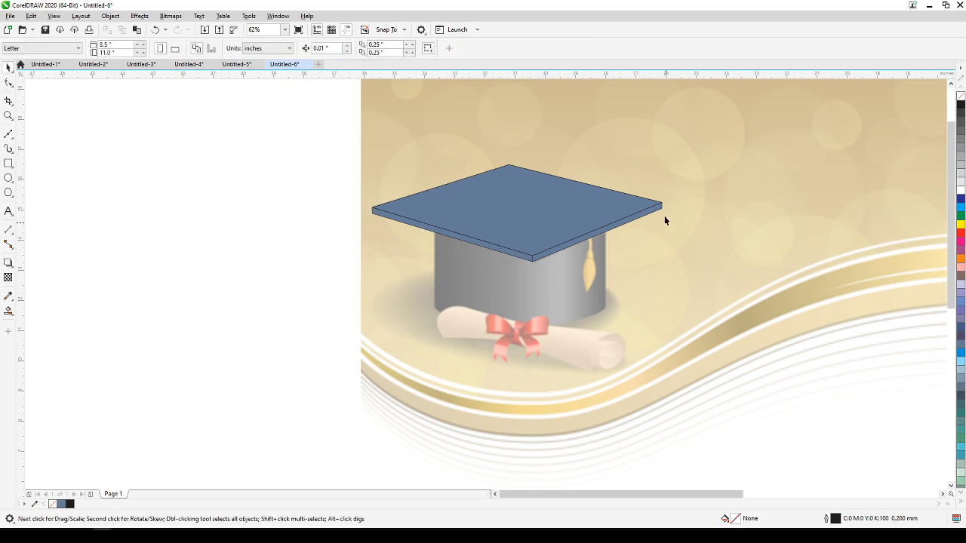
# Draw a rectangle about 5.68 by 2.91 inches over the cap's cylindrical body and convert it to curves.
pyautogui.scroll(2, 546, 278)
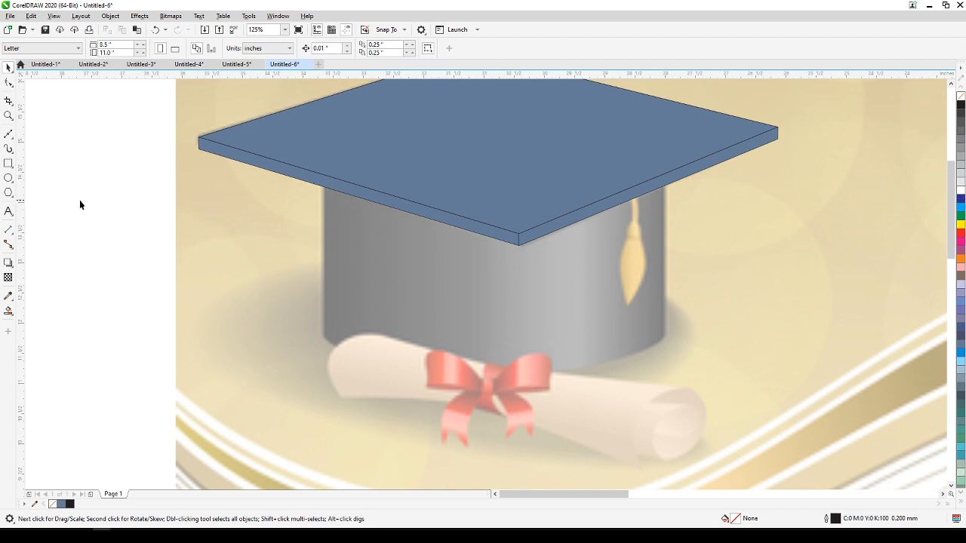
pyautogui.click(9, 163)
pyautogui.moveTo(324, 164); pyautogui.dragTo(668, 340)
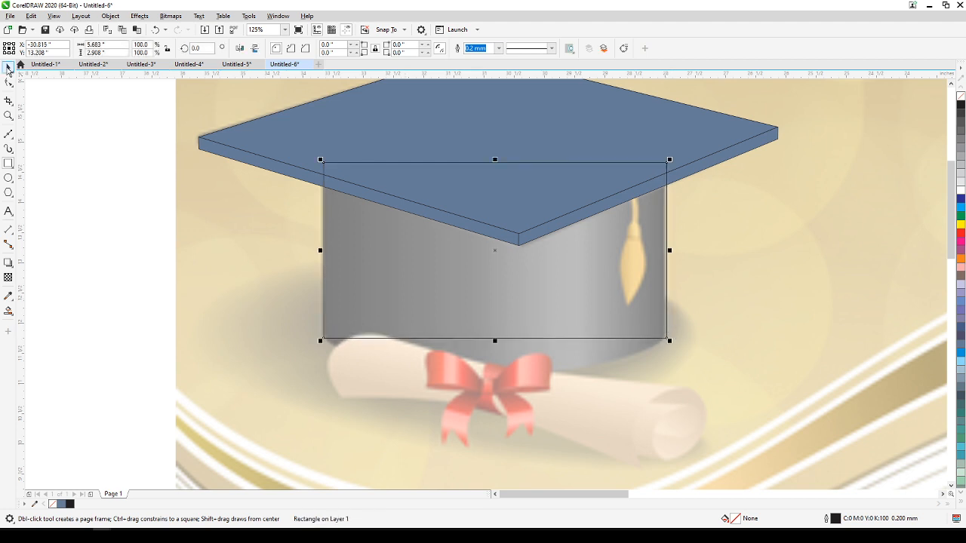
pyautogui.click(110, 16)
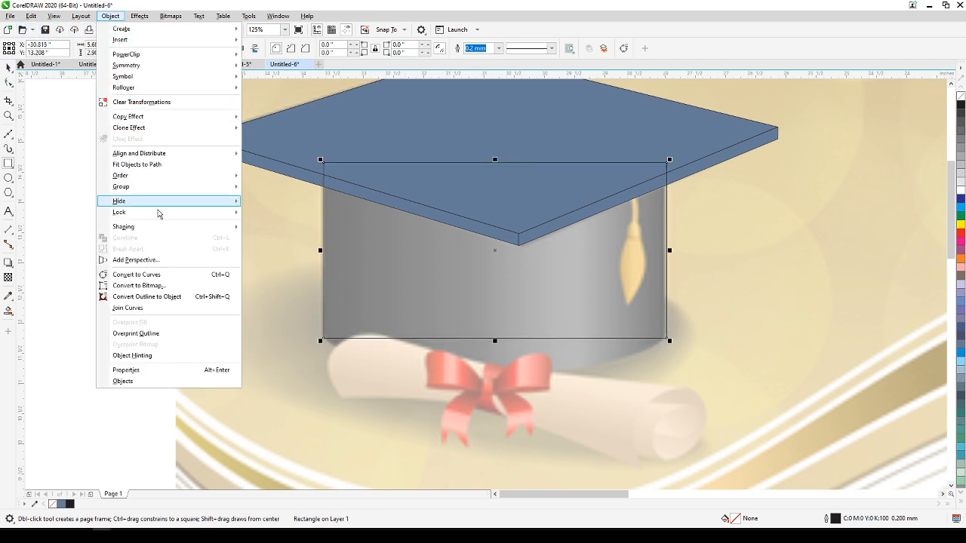
pyautogui.click(147, 274)
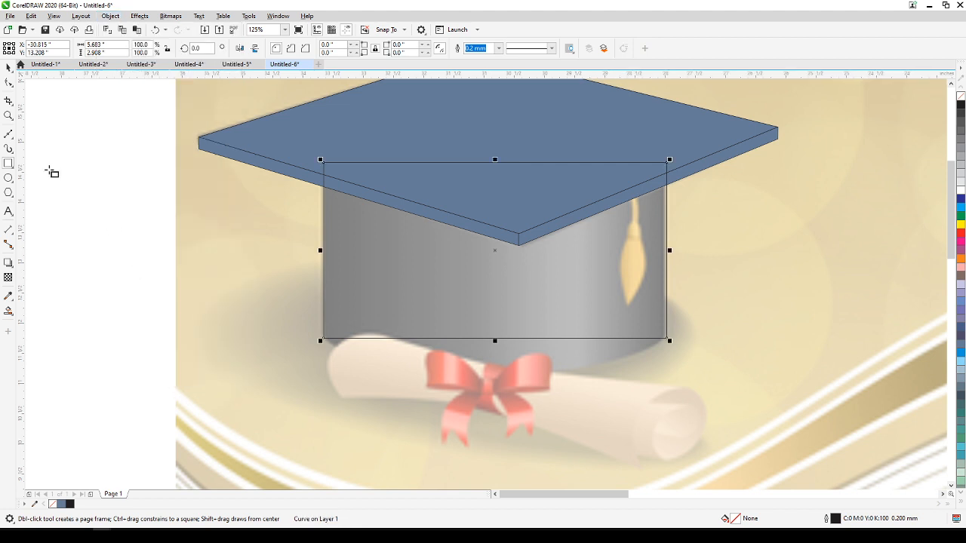
# Convert the body rectangle's lower edge to a curve and bow it downward along the cap's rounded base.
pyautogui.click(8, 81)
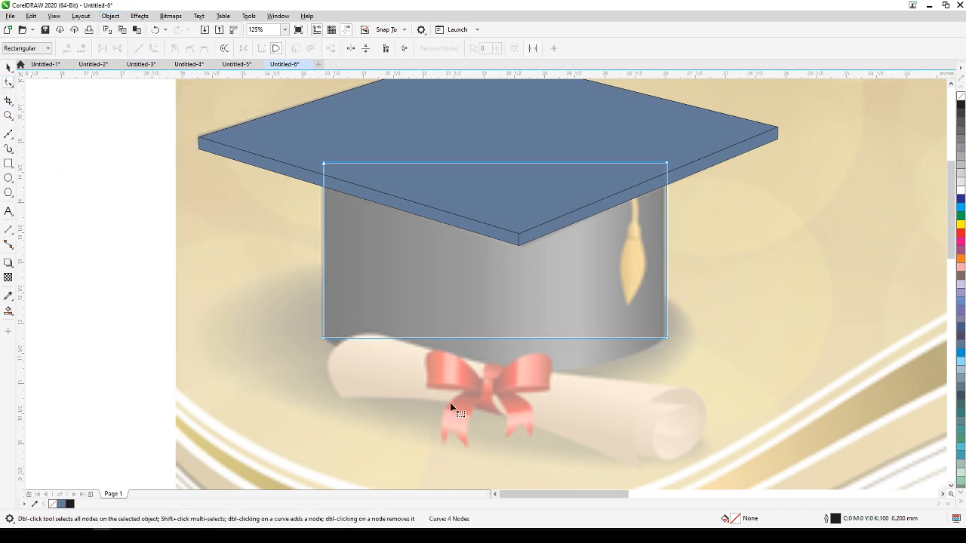
pyautogui.click(483, 339)
pyautogui.click(154, 47)
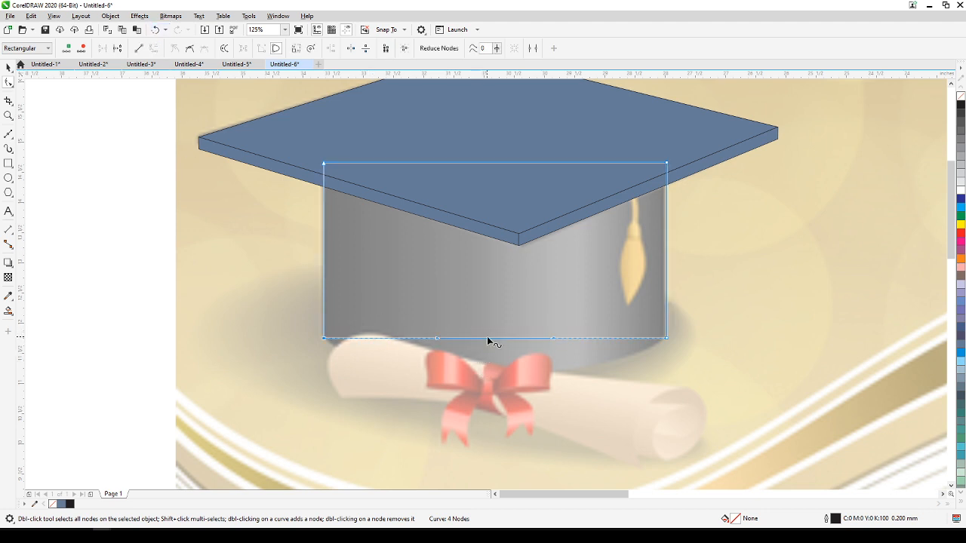
pyautogui.moveTo(487, 339); pyautogui.dragTo(498, 376)
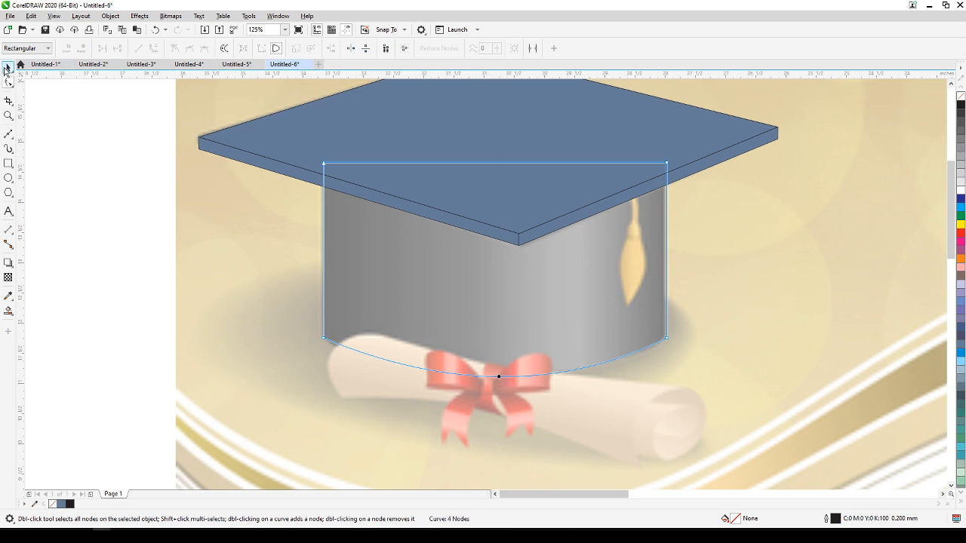
pyautogui.click(7, 68)
# Move all the traced cap shapes together about 10.6 inches left, clear of the reference bitmap, and deselect them.
pyautogui.scroll(-2, 33, 123)
pyautogui.moveTo(80, 173); pyautogui.dragTo(332, 250)
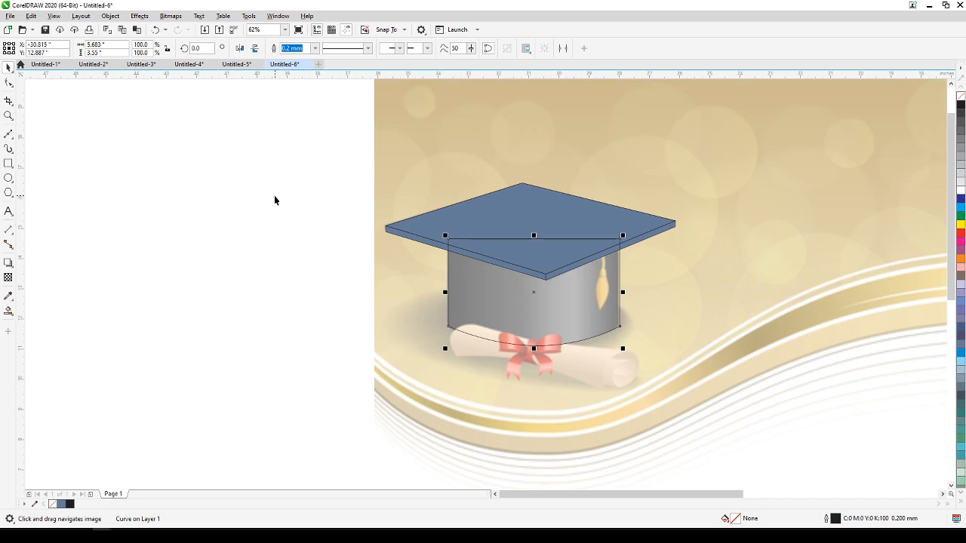
pyautogui.click(214, 156)
pyautogui.moveTo(205, 136); pyautogui.dragTo(647, 334)
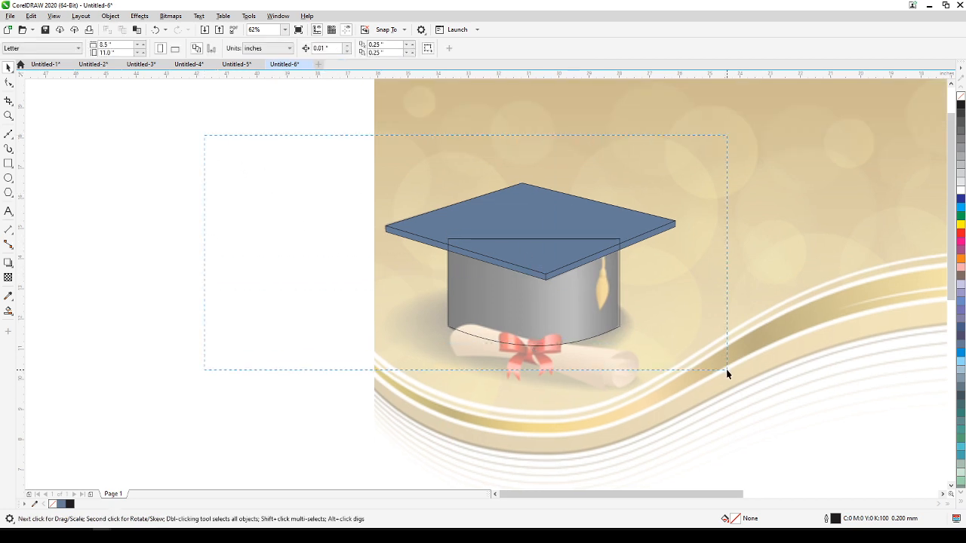
pyautogui.moveTo(726, 369); pyautogui.dragTo(725, 369)
pyautogui.moveTo(589, 278); pyautogui.dragTo(269, 275)
pyautogui.moveTo(372, 325); pyautogui.dragTo(511, 320)
pyautogui.click(448, 150)
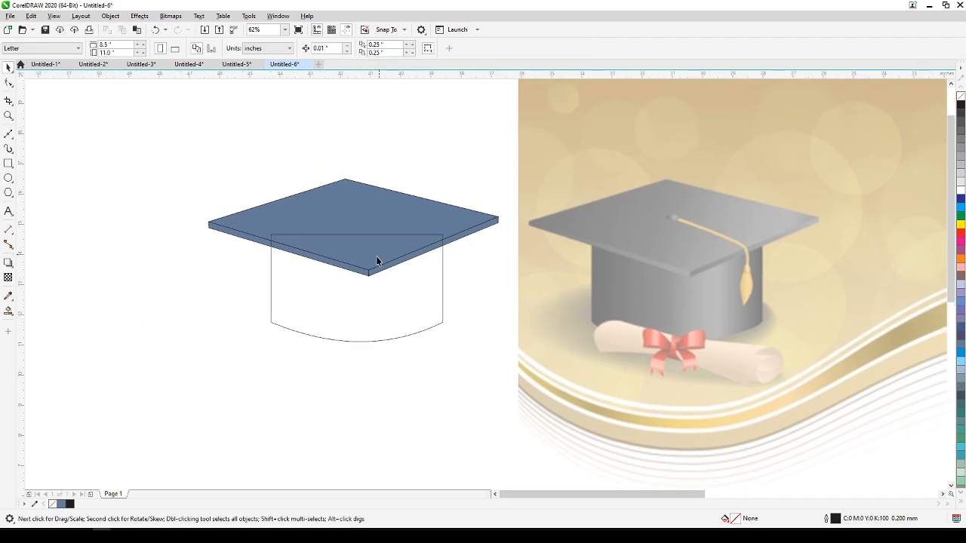
# Send the curved cap body outline to the back of the page, behind the board, and deselect it.
pyautogui.click(391, 302)
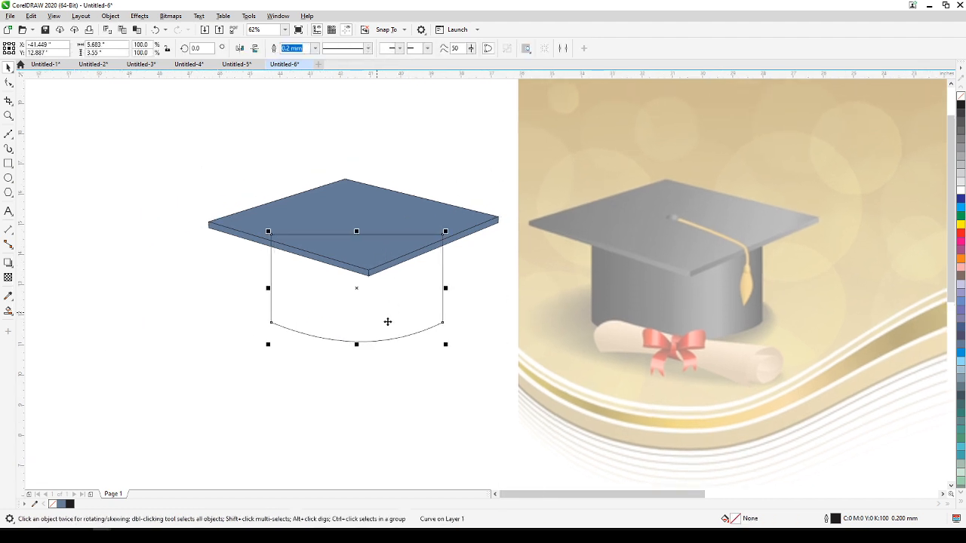
pyautogui.click(110, 16)
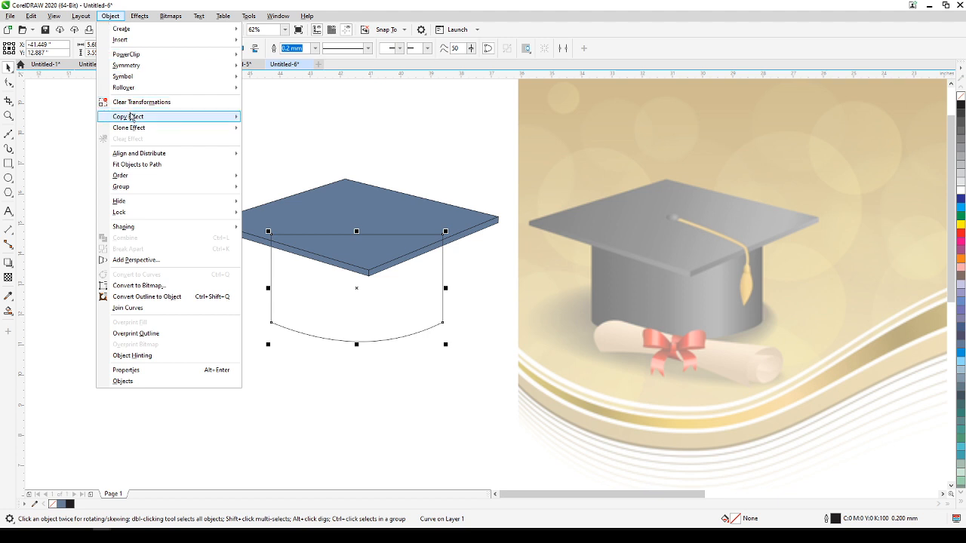
pyautogui.moveTo(140, 192)
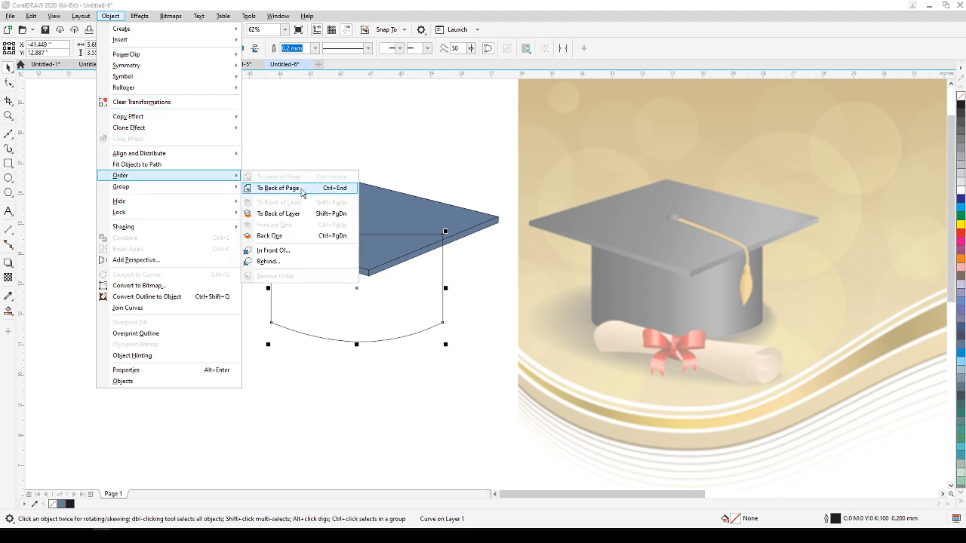
pyautogui.click(347, 190)
pyautogui.click(392, 166)
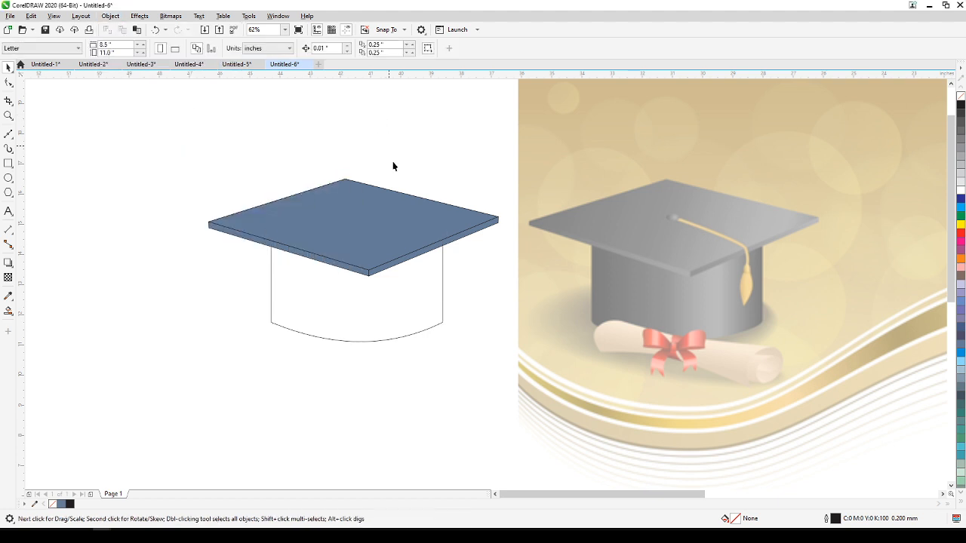
# Remove the transparency from the reference bitmap and deselect it.
pyautogui.click(563, 337)
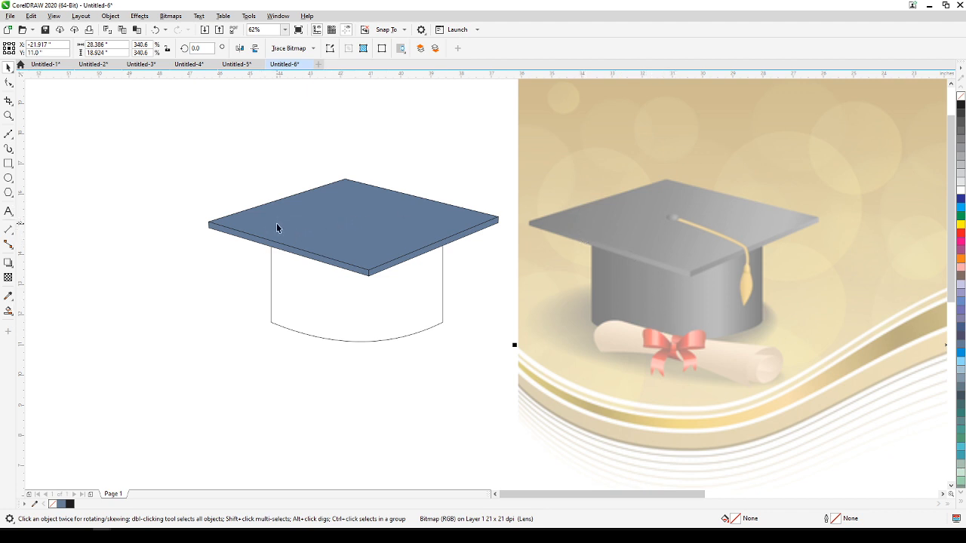
pyautogui.click(61, 18)
pyautogui.click(9, 279)
pyautogui.click(9, 279)
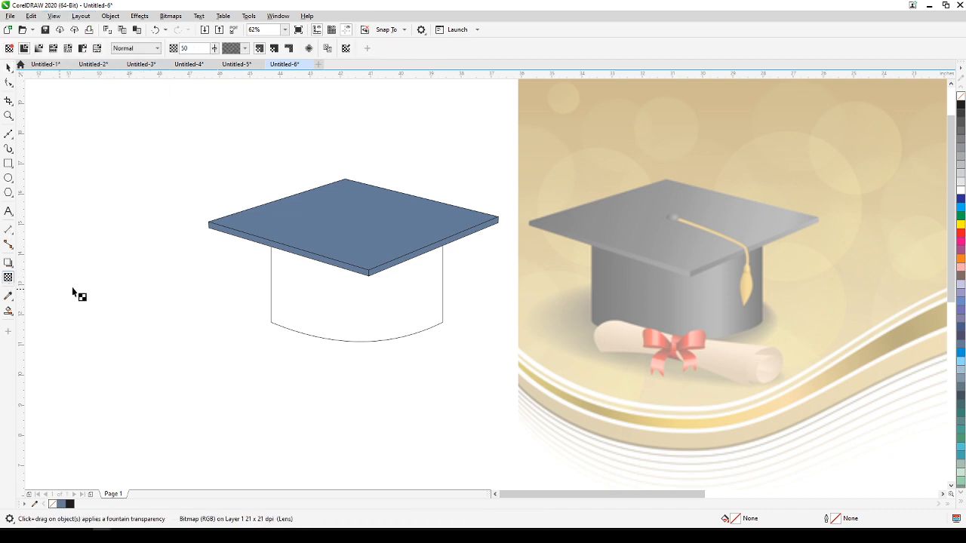
pyautogui.click(10, 49)
pyautogui.click(9, 68)
pyautogui.click(161, 180)
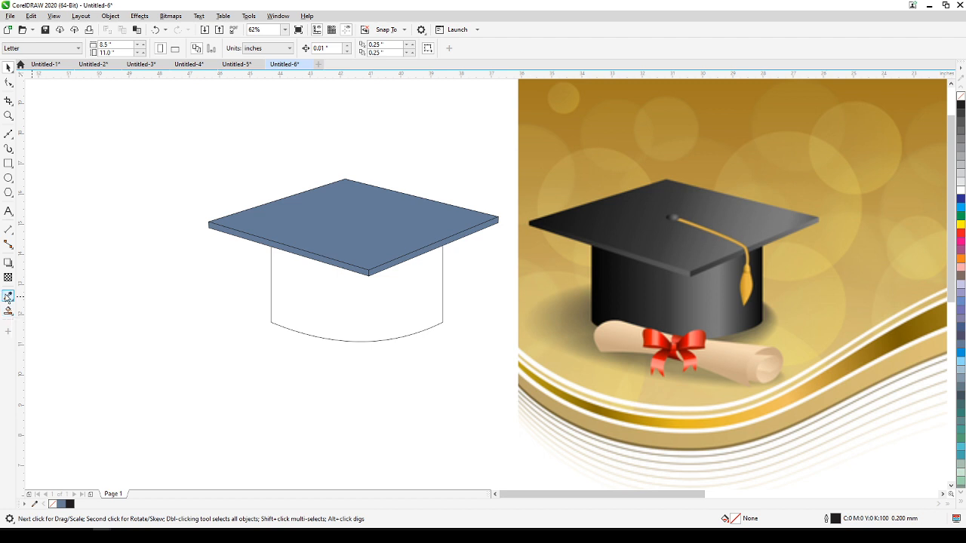
# Fill the board's front-left edge with the medium gray sampled from the matching edge of the reference cap.
pyautogui.click(9, 296)
pyautogui.click(680, 262)
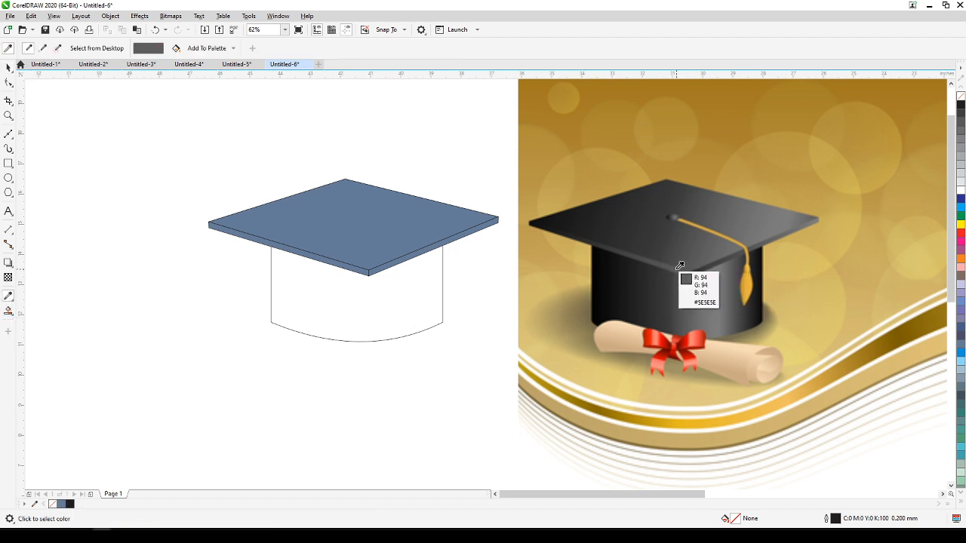
pyautogui.click(269, 243)
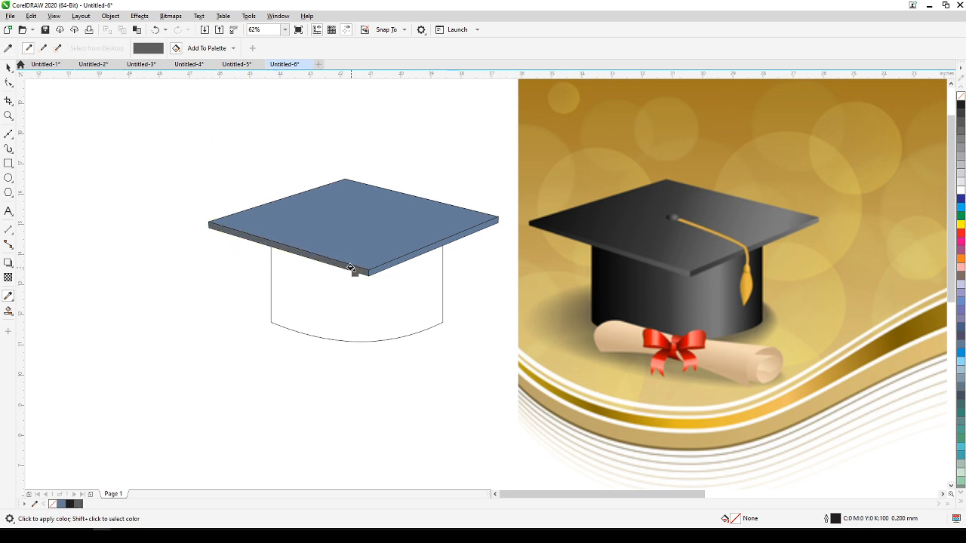
pyautogui.scroll(3, 695, 277)
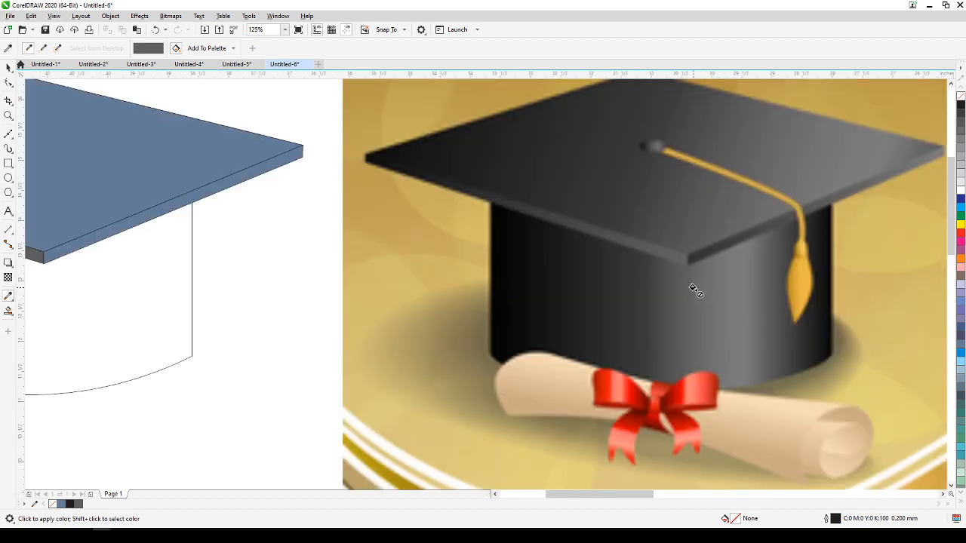
pyautogui.moveTo(678, 257); pyautogui.dragTo(812, 233)
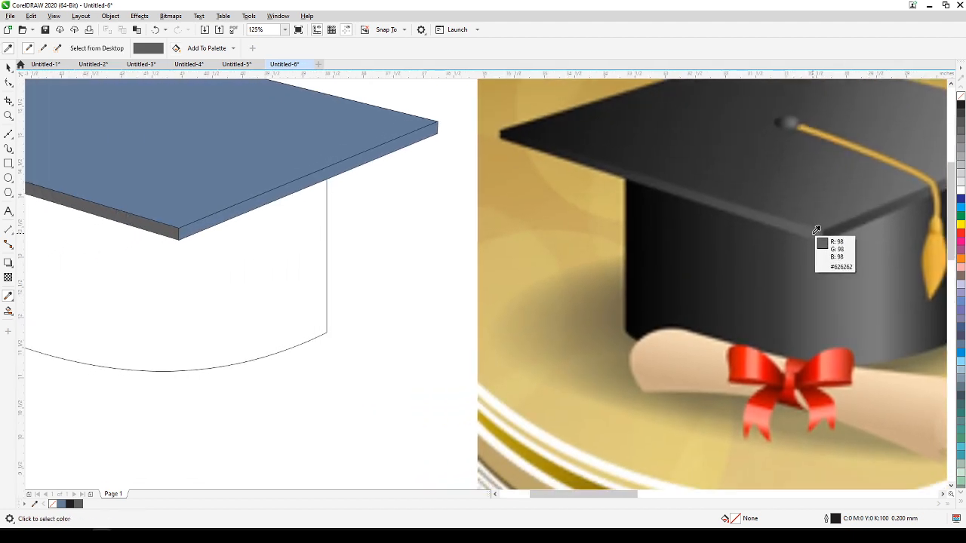
pyautogui.click(784, 218)
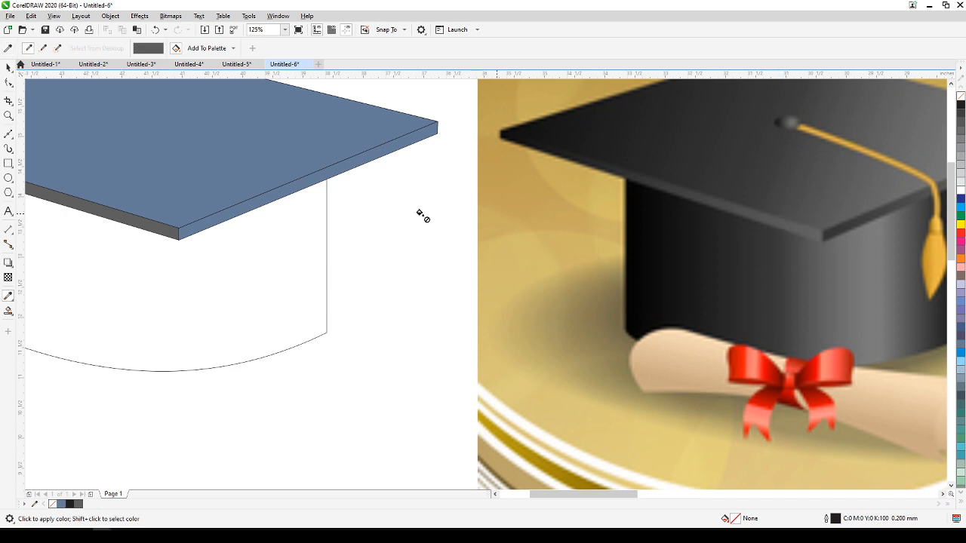
pyautogui.click(171, 232)
# Fill the board's front-right edge with dark gray and its top face with near-black #161616, both sampled from the reference cap.
pyautogui.click(835, 229)
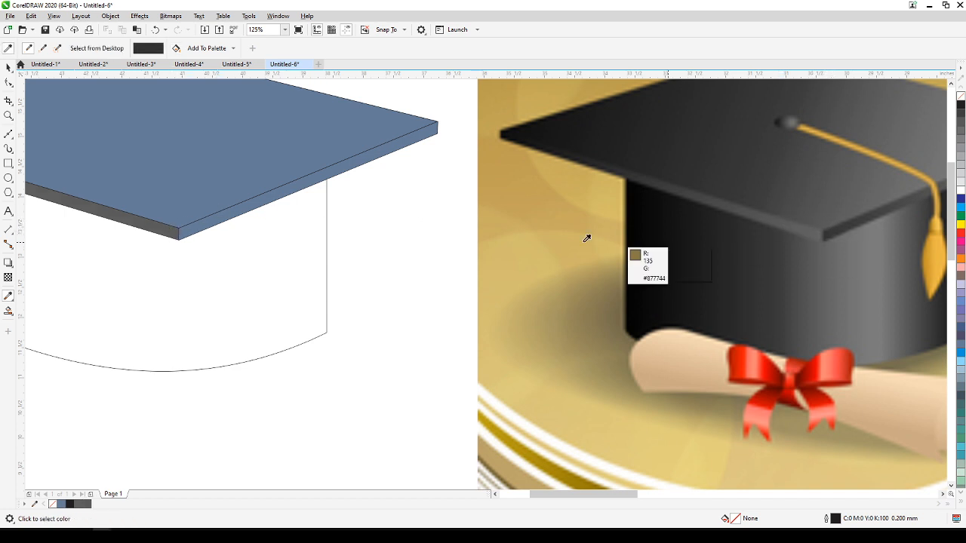
pyautogui.click(203, 219)
pyautogui.scroll(-1, 213, 222)
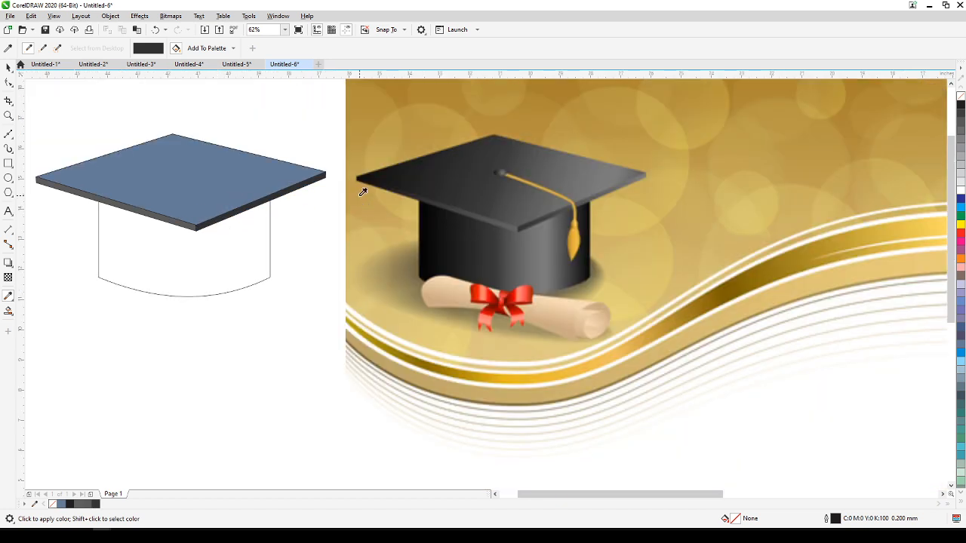
pyautogui.click(385, 173)
pyautogui.click(123, 181)
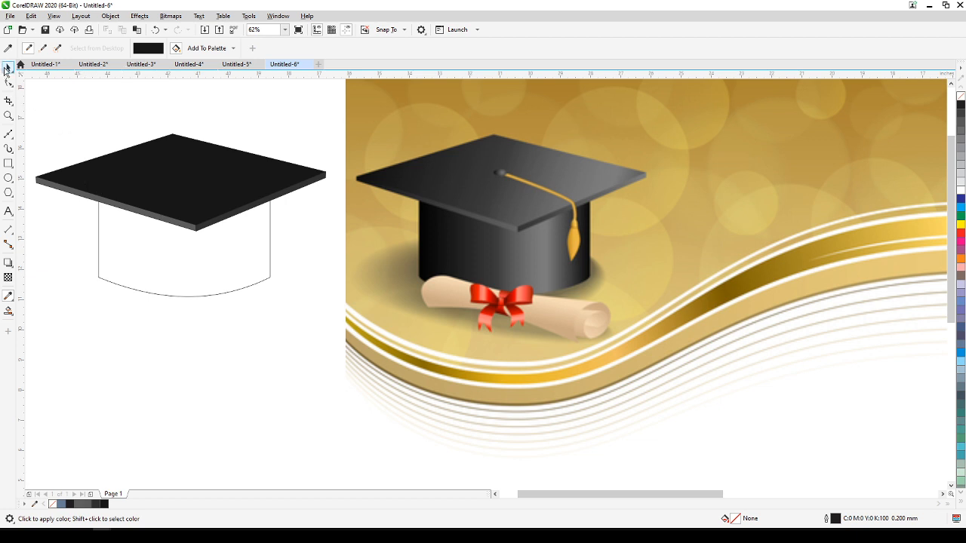
pyautogui.click(6, 68)
# Apply a linear fountain fill along the board's front-left edge, running from the front corner to the far left corner.
pyautogui.moveTo(91, 145); pyautogui.dragTo(235, 181)
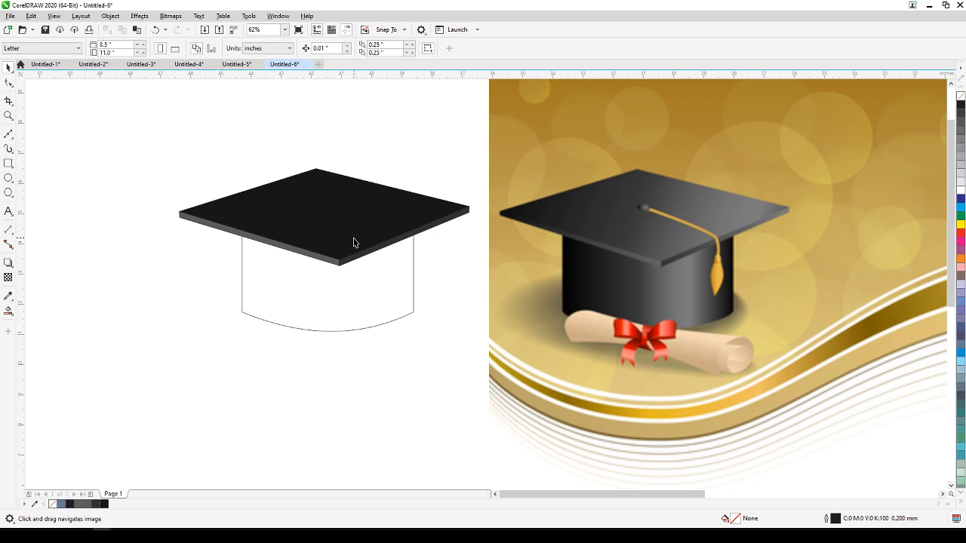
pyautogui.scroll(1, 282, 256)
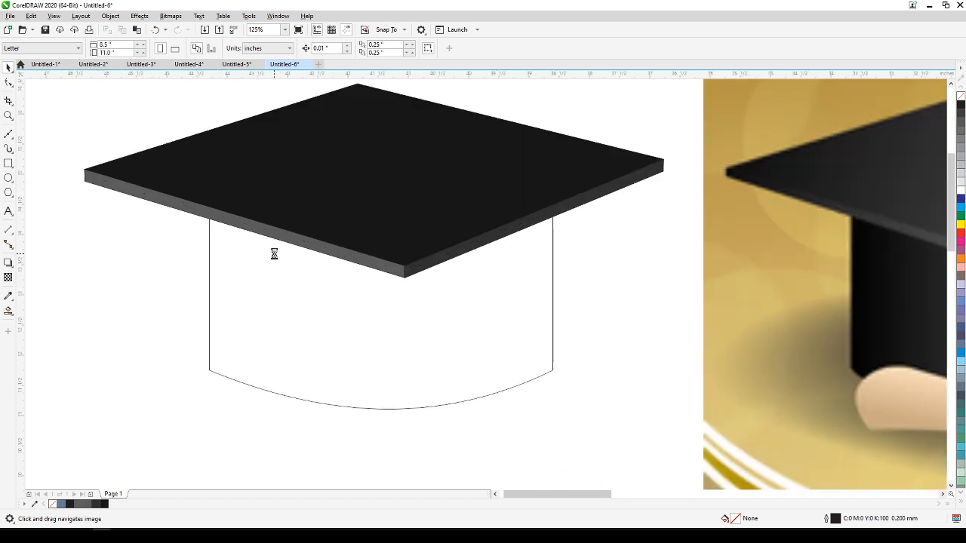
pyautogui.scroll(-1, 284, 261)
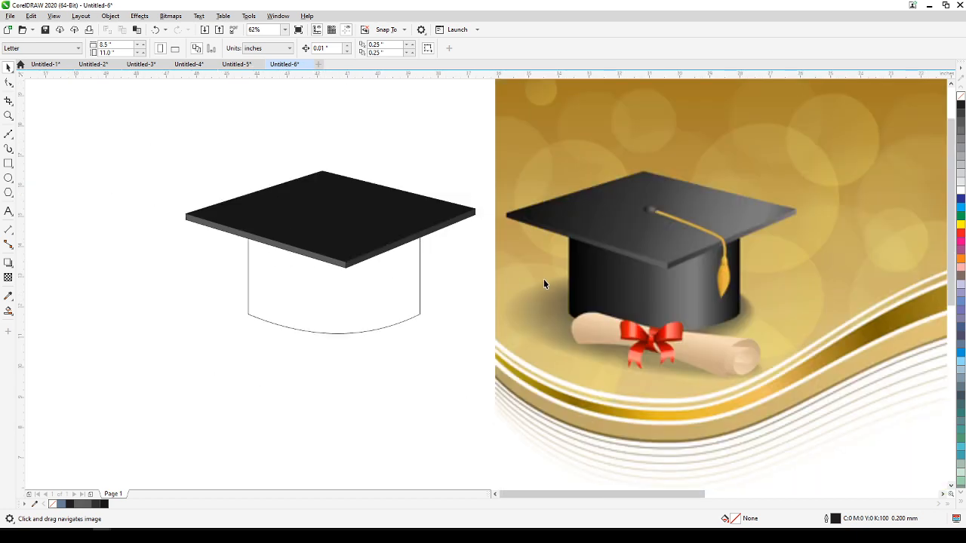
pyautogui.click(271, 246)
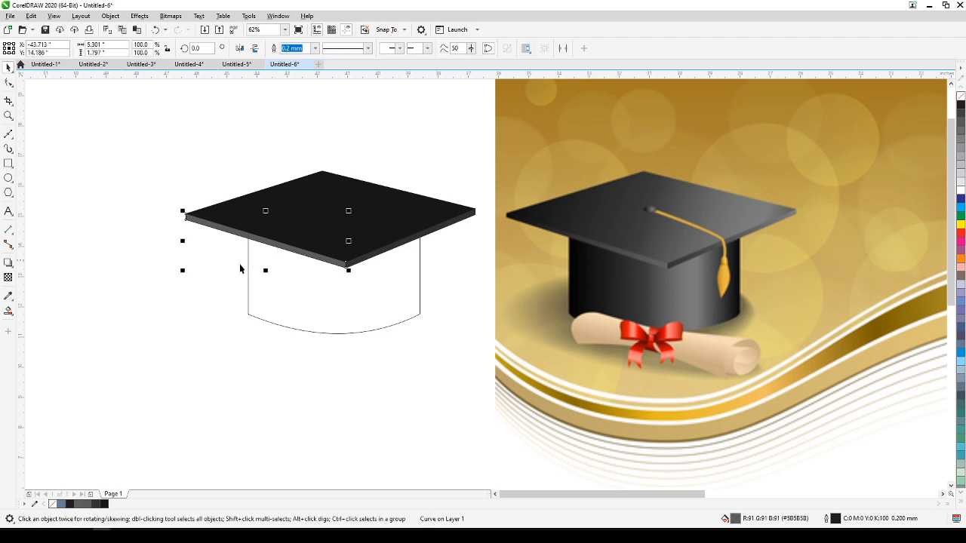
pyautogui.click(8, 314)
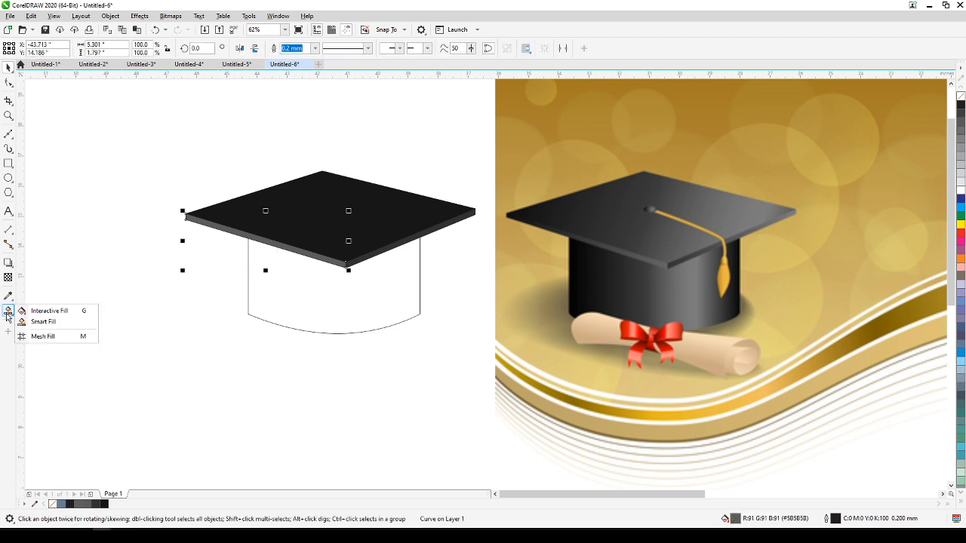
pyautogui.click(45, 311)
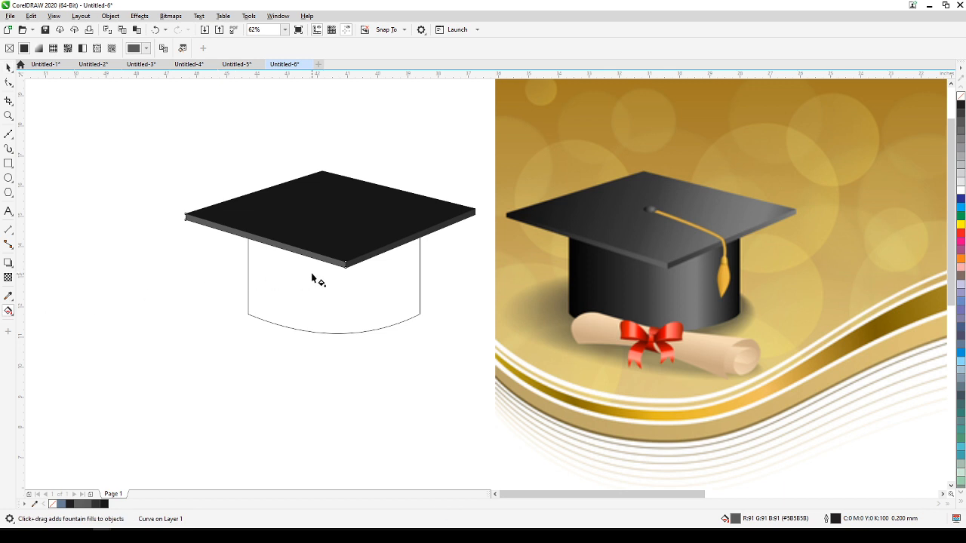
pyautogui.moveTo(341, 264); pyautogui.dragTo(179, 214)
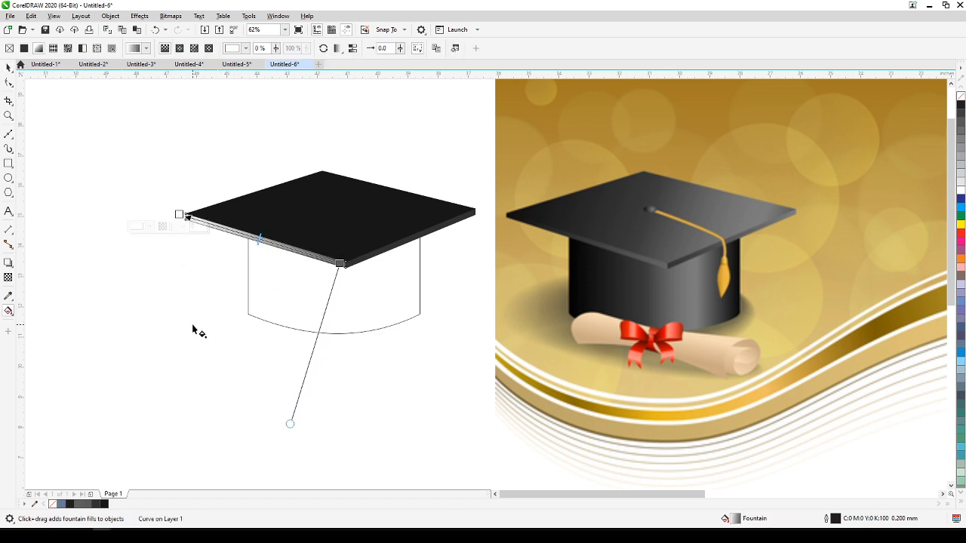
pyautogui.scroll(2, 185, 272)
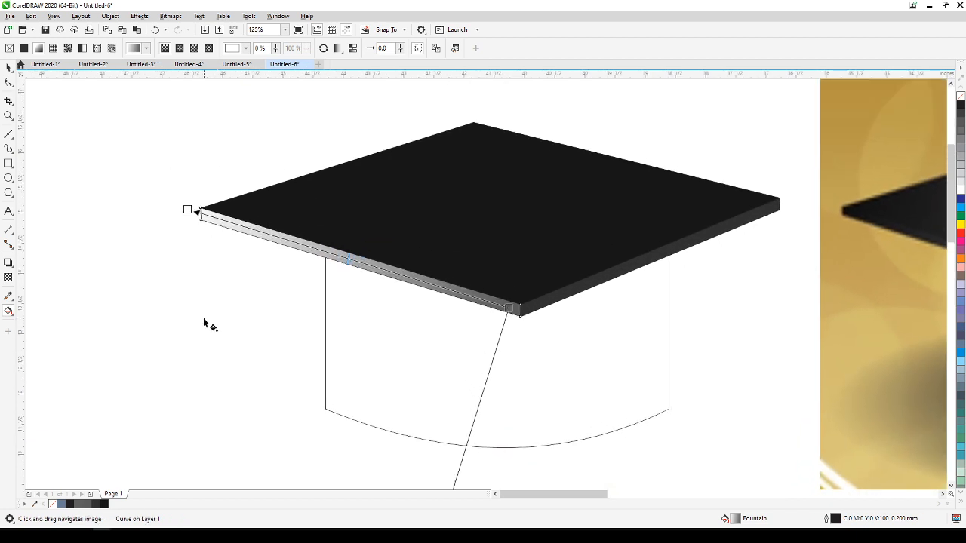
pyautogui.scroll(-2, 207, 324)
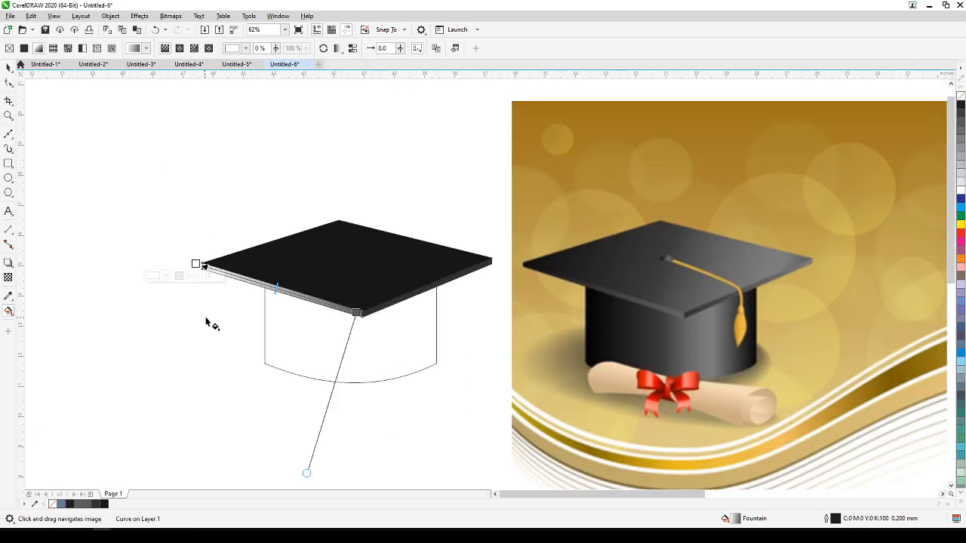
# Set the edge gradient's end color at the far left corner to dark gray #332F2F, and deselect the edge.
pyautogui.click(200, 264)
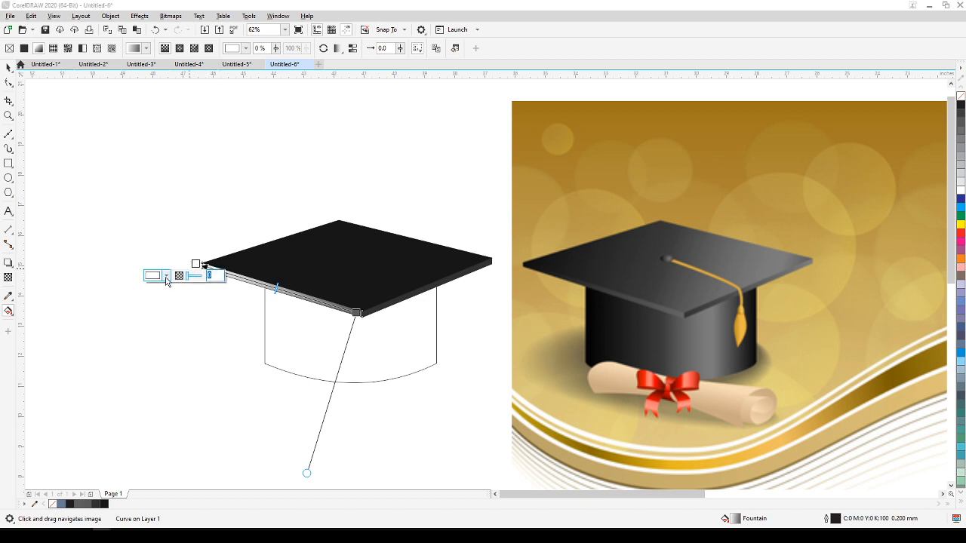
pyautogui.click(166, 276)
pyautogui.click(158, 357)
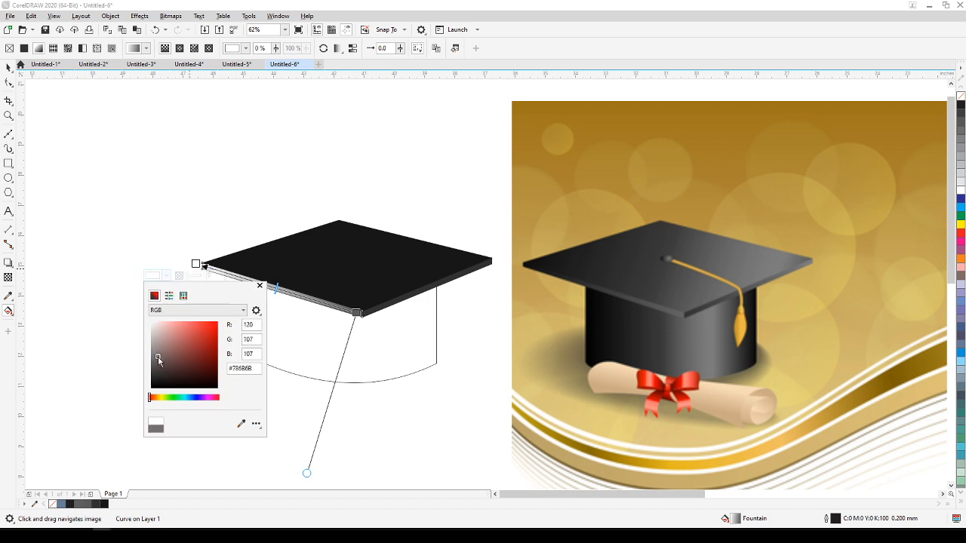
pyautogui.moveTo(156, 365); pyautogui.dragTo(156, 377)
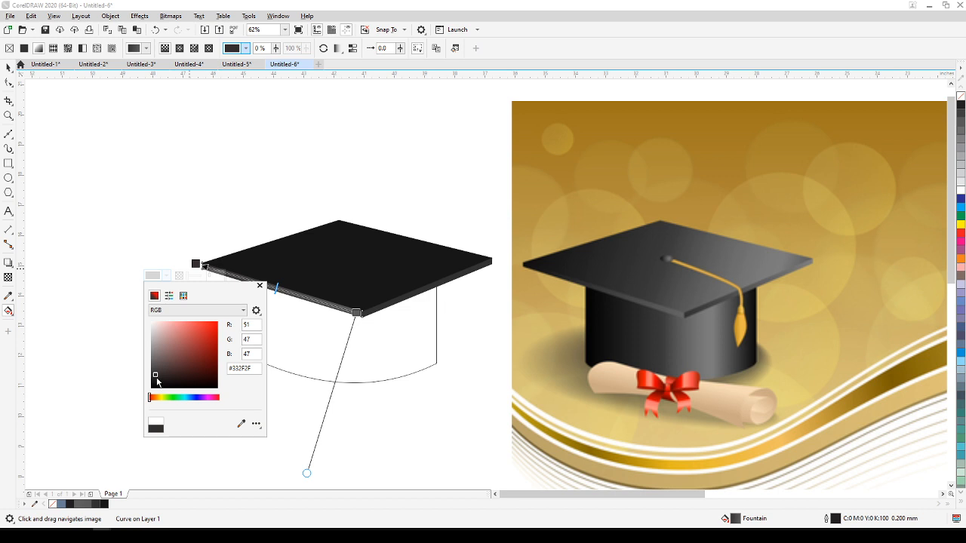
pyautogui.click(118, 341)
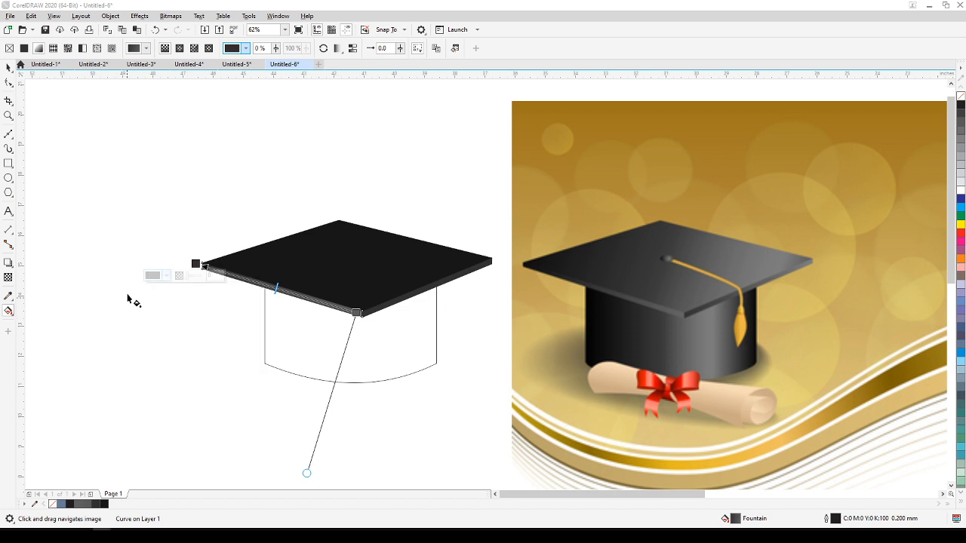
pyautogui.click(7, 68)
pyautogui.click(138, 190)
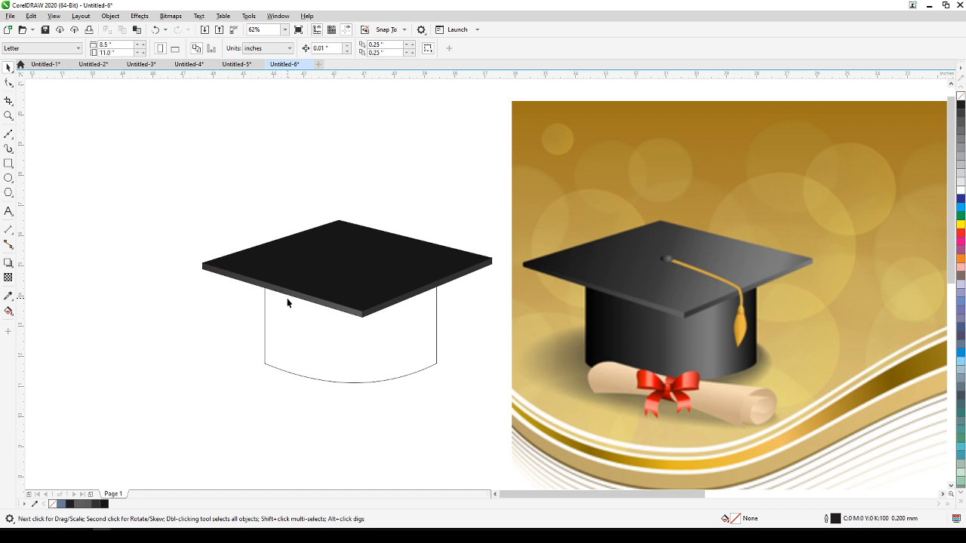
# Apply a near-black to white linear fountain fill across the top face from left to right, with its midpoint shifted toward the white end.
pyautogui.click(334, 276)
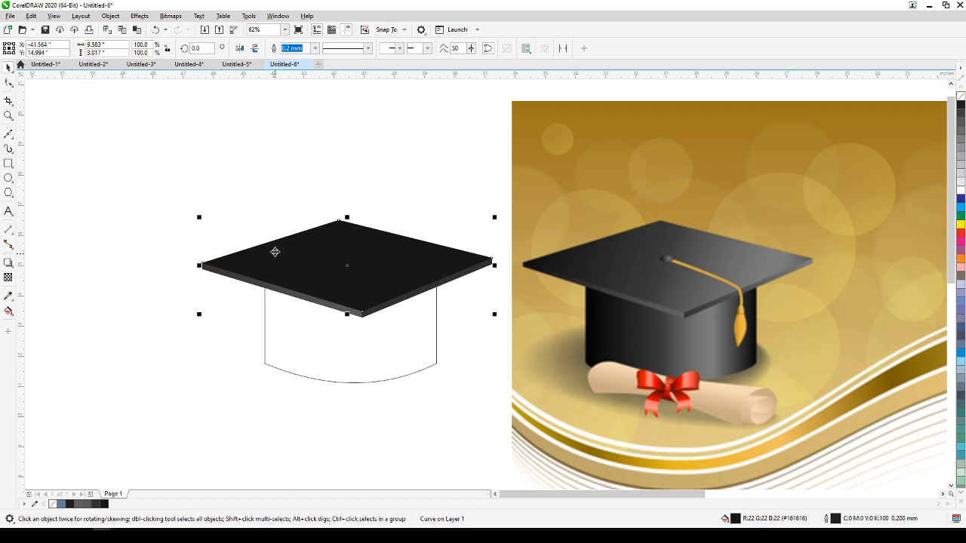
pyautogui.click(6, 310)
pyautogui.click(39, 312)
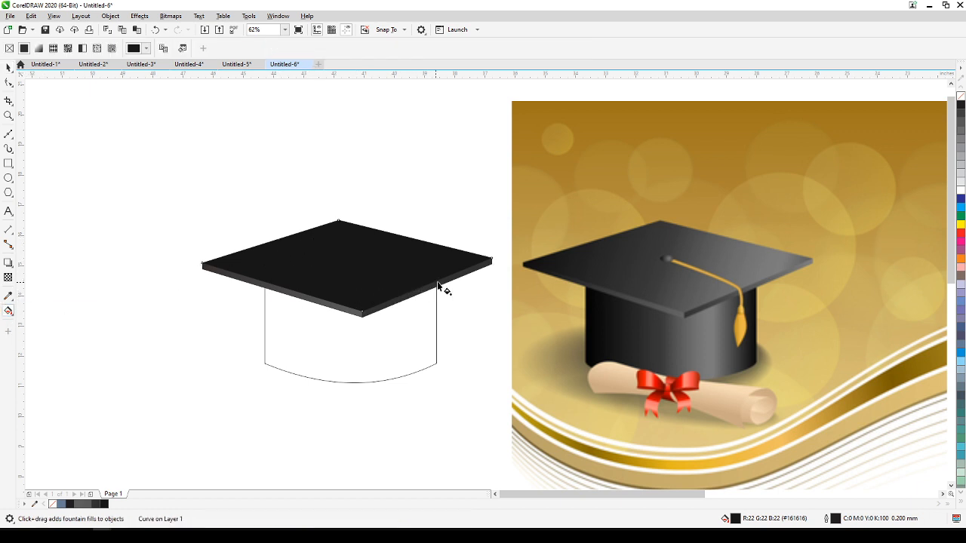
pyautogui.moveTo(469, 268); pyautogui.dragTo(465, 248)
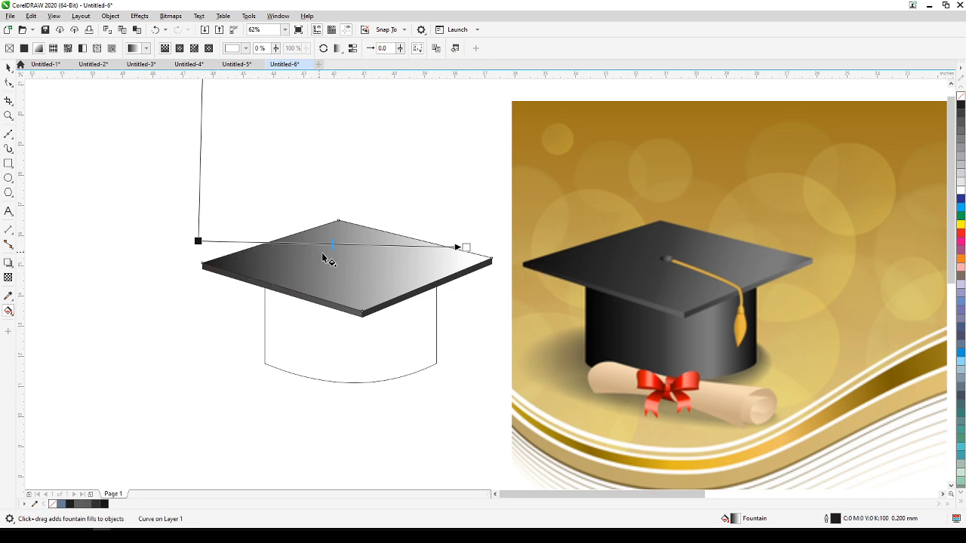
pyautogui.click(372, 246)
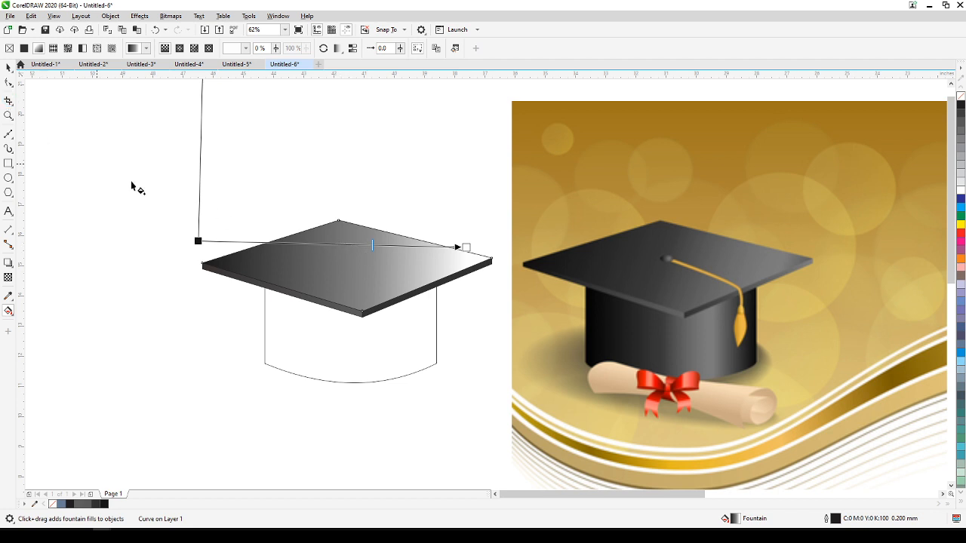
pyautogui.click(306, 246)
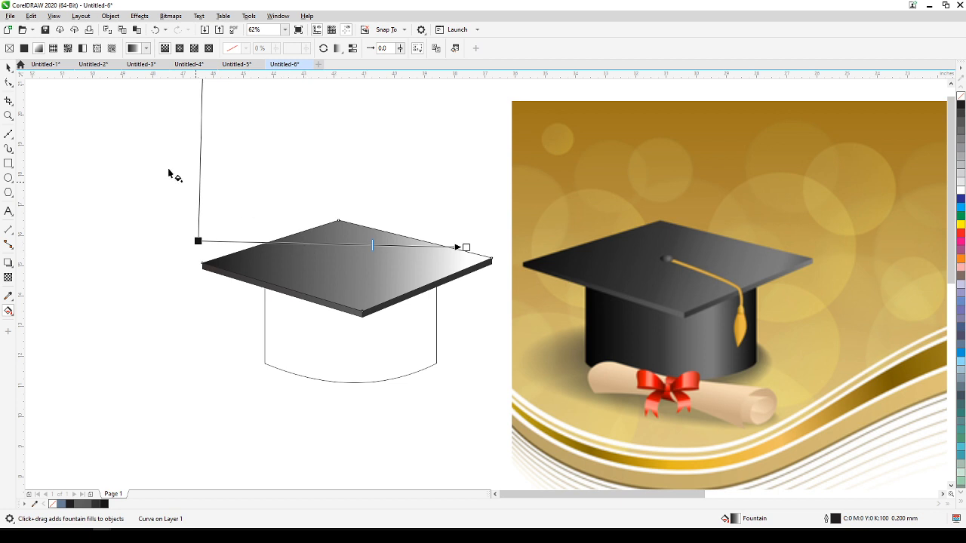
pyautogui.click(8, 68)
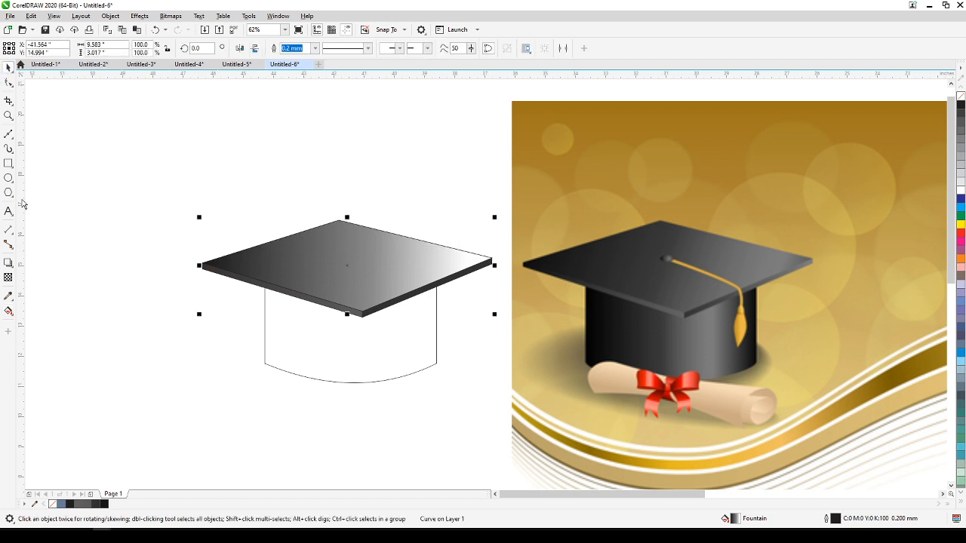
# Shift the top face gradient's midpoint further toward white, extend its white end just past the board's right corner, and deselect the face.
pyautogui.click(6, 312)
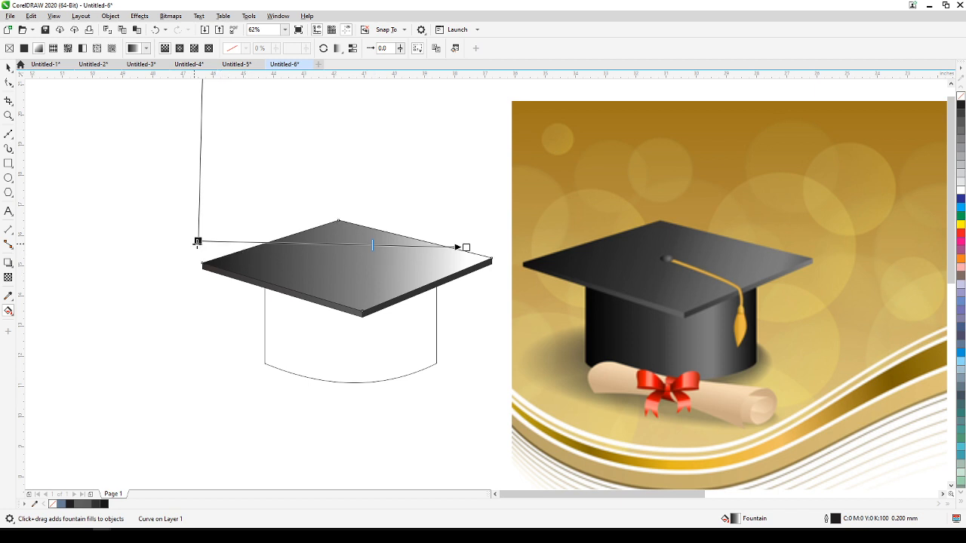
pyautogui.moveTo(459, 247); pyautogui.dragTo(462, 249)
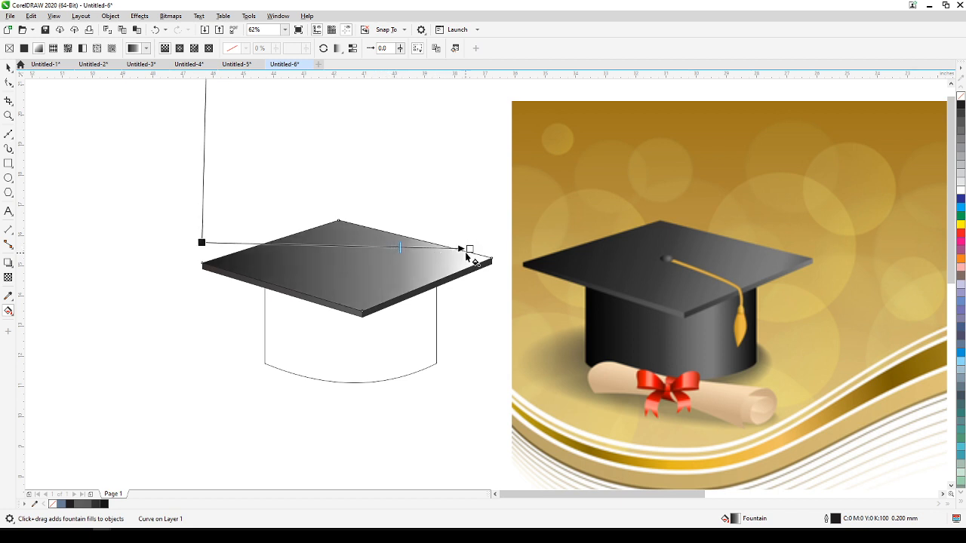
pyautogui.moveTo(469, 248); pyautogui.dragTo(498, 248)
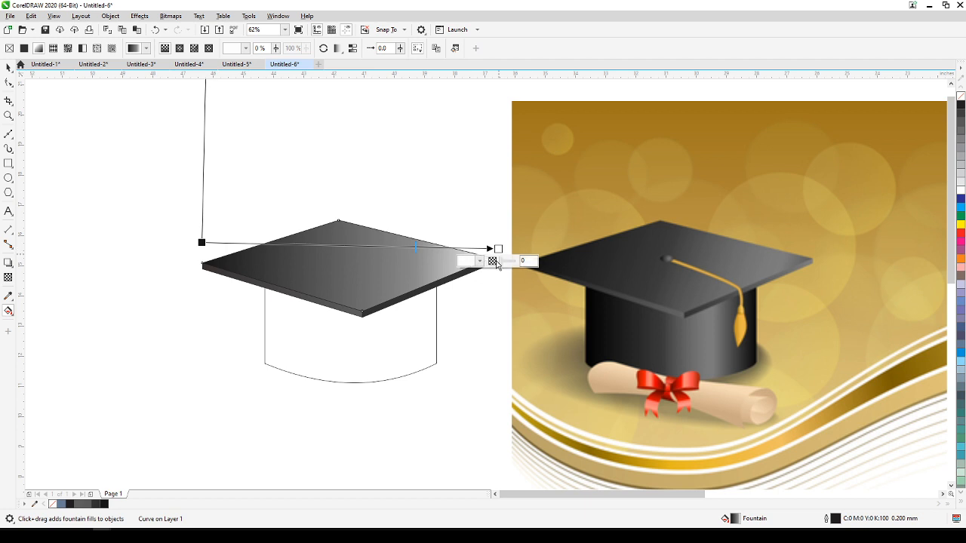
pyautogui.click(9, 67)
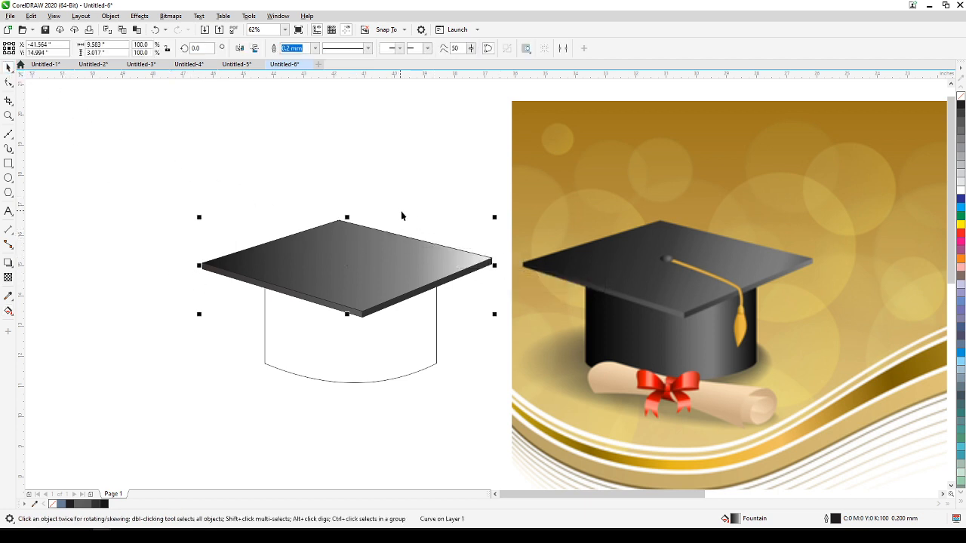
pyautogui.click(271, 417)
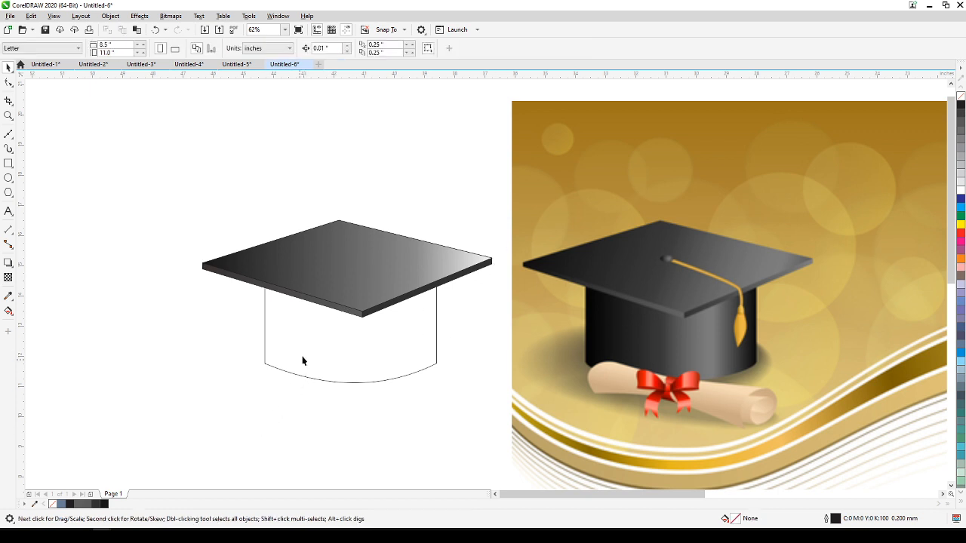
# Apply a black-to-white linear fountain fill across the curved body from left to right, shifting both gradient ends slightly right.
pyautogui.click(305, 354)
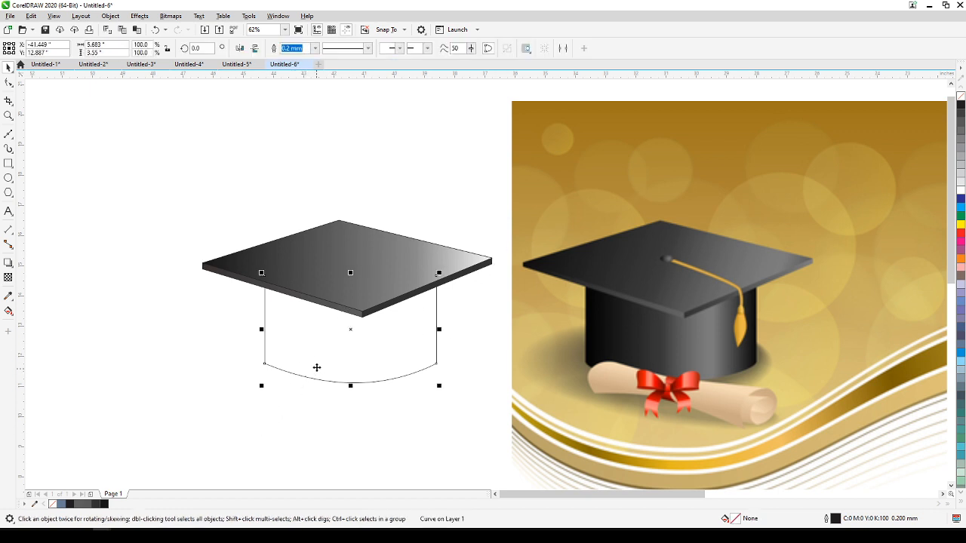
pyautogui.click(8, 314)
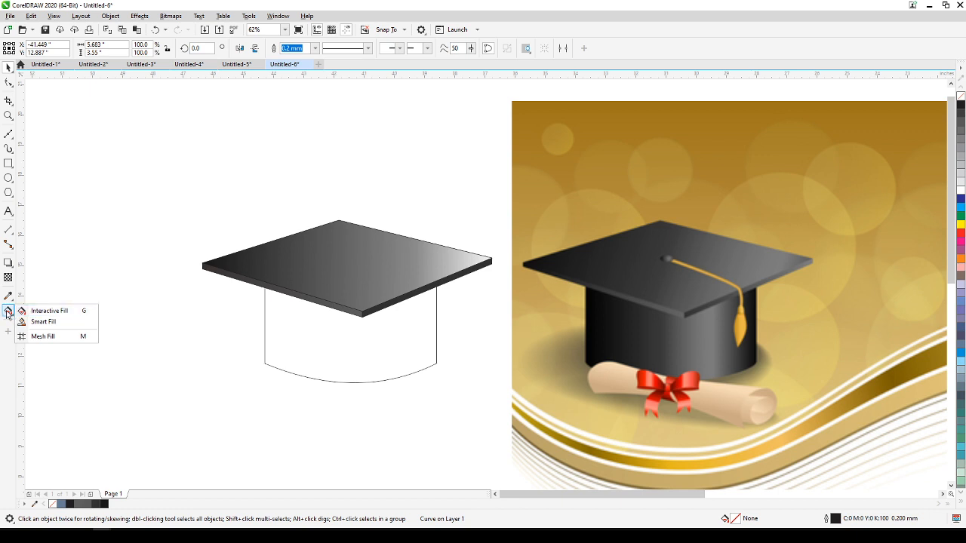
pyautogui.click(9, 313)
pyautogui.click(10, 315)
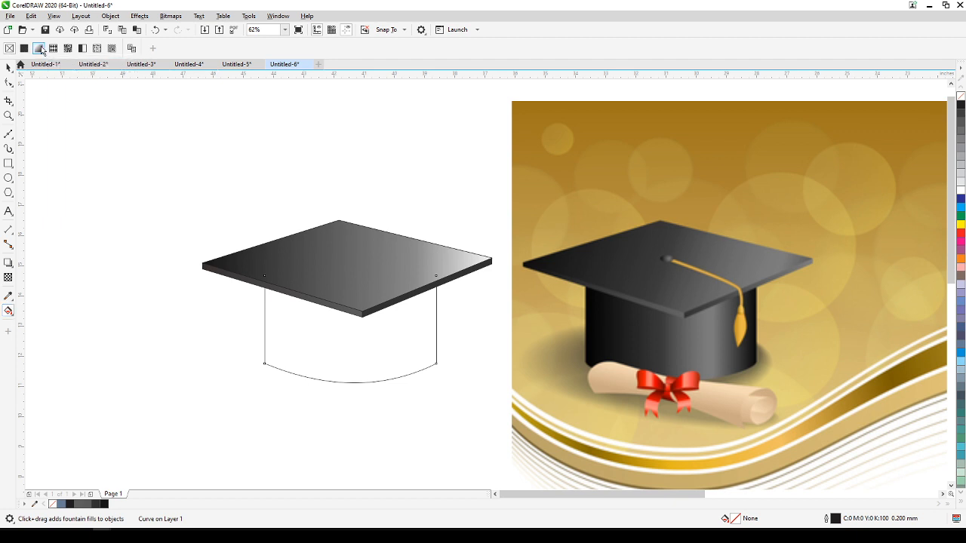
pyautogui.click(39, 48)
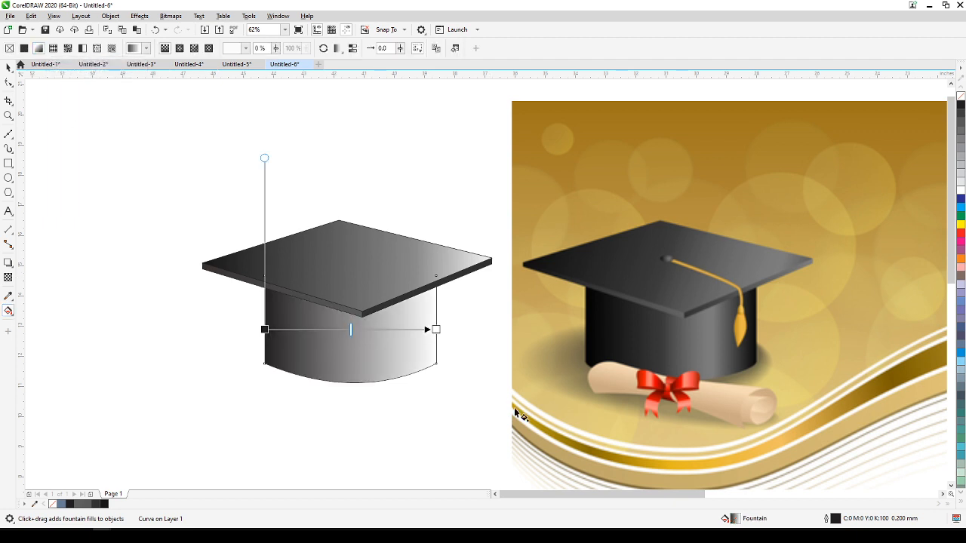
pyautogui.moveTo(436, 328); pyautogui.dragTo(455, 330)
pyautogui.moveTo(265, 330); pyautogui.dragTo(277, 331)
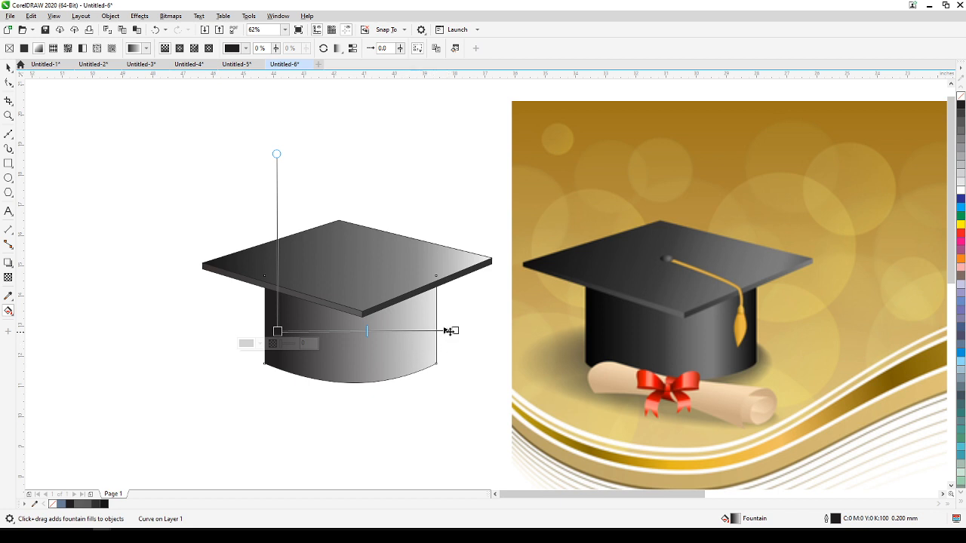
# Add two intermediate color stops to the body's gradient, at 69% and 35%.
pyautogui.click(455, 331)
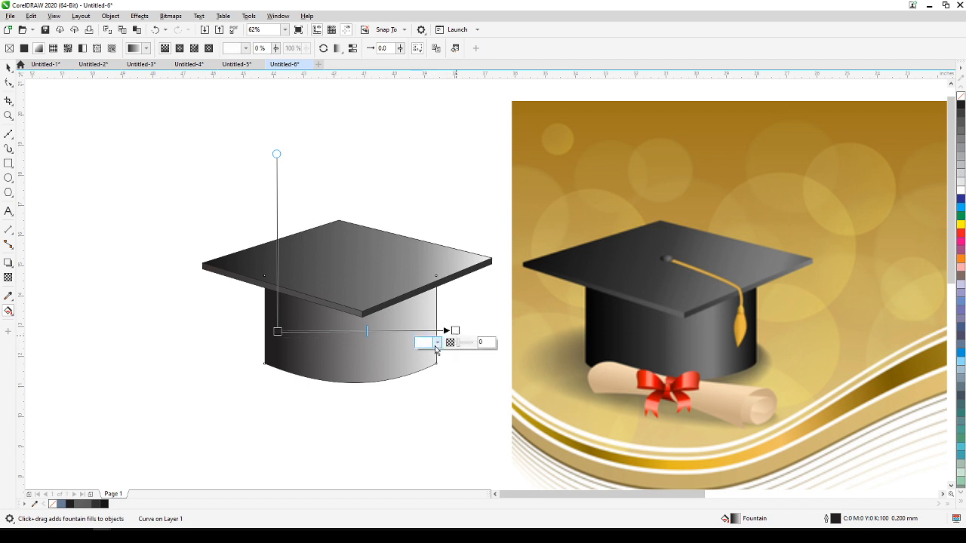
pyautogui.click(437, 342)
pyautogui.doubleClick(400, 332)
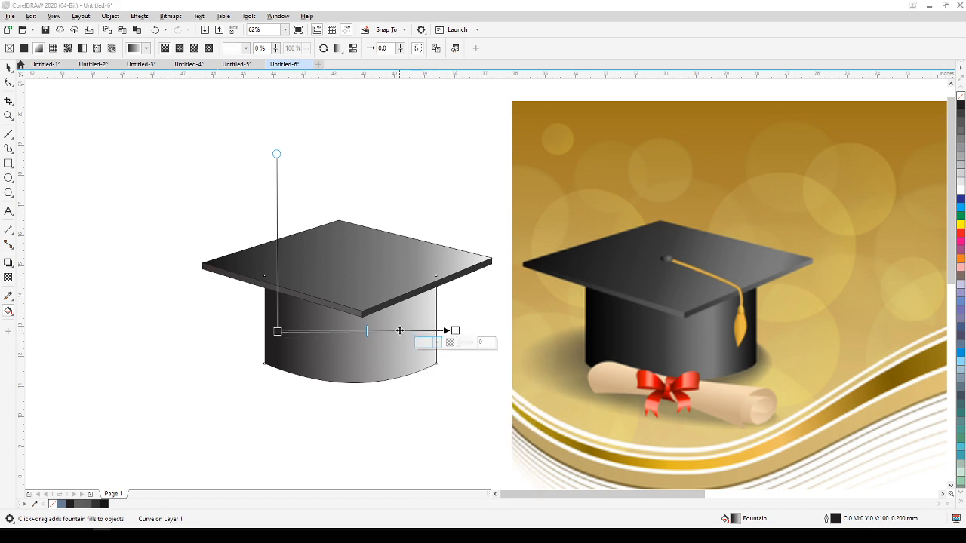
pyautogui.doubleClick(339, 330)
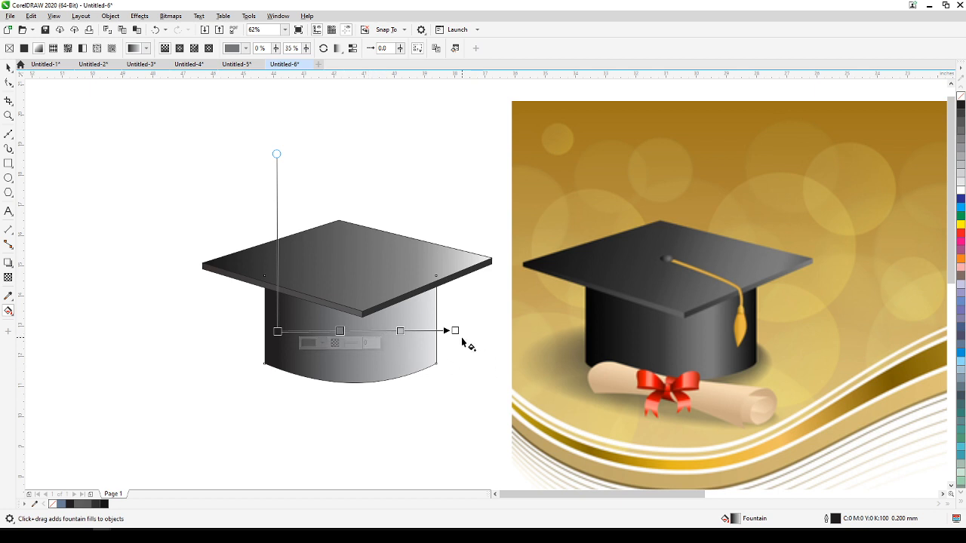
# Set the end color of the body's gradient at the right side to near-black C75 M68 Y66 K90.
pyautogui.click(455, 331)
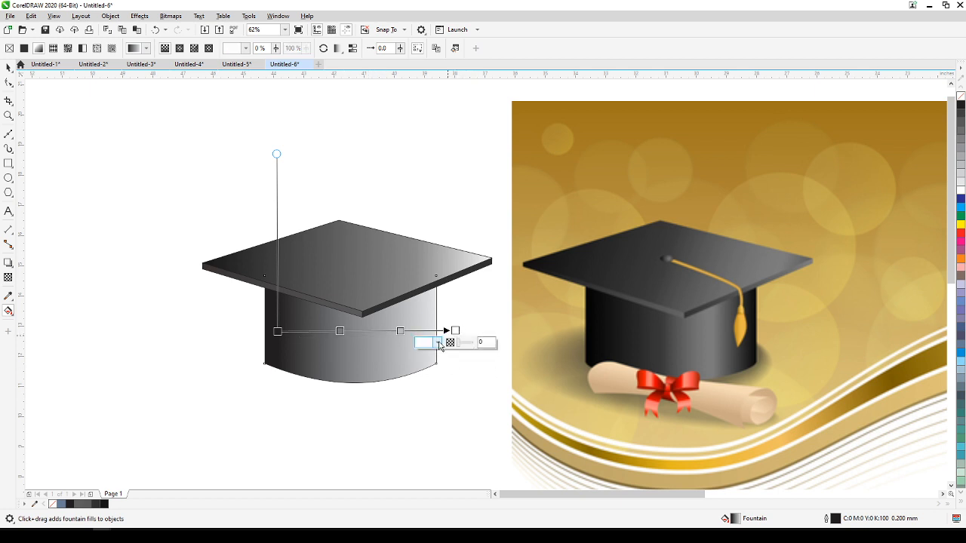
pyautogui.click(438, 343)
pyautogui.click(426, 439)
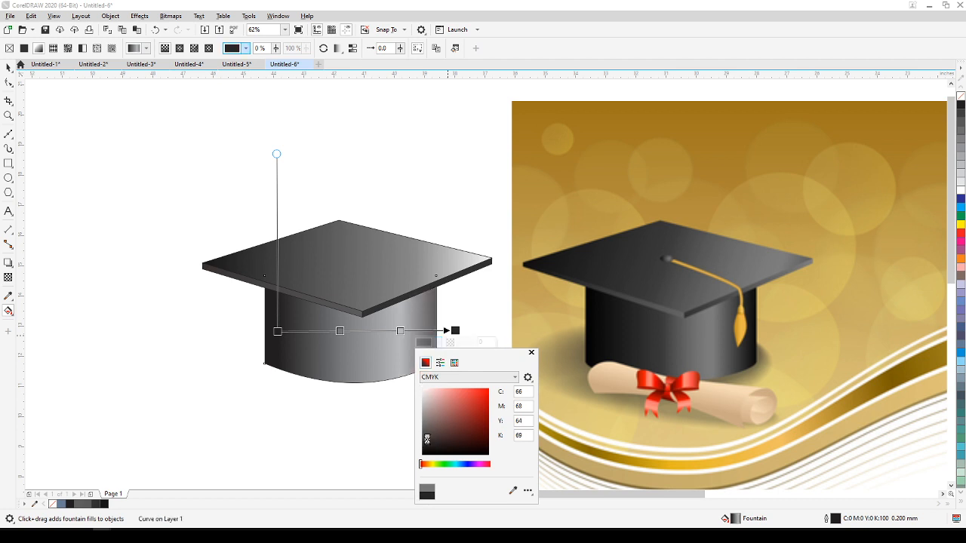
pyautogui.click(425, 449)
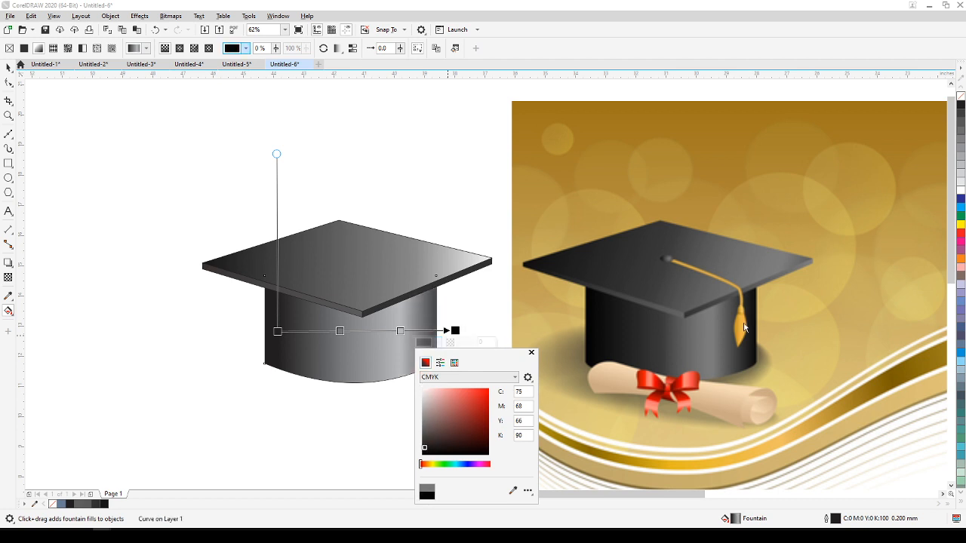
# Move the body gradient's lightest stop to 60% and pull its dark end in closer to the body's right edge.
pyautogui.click(401, 332)
pyautogui.moveTo(400, 331)
pyautogui.mouseDown()
pyautogui.moveTo(373, 330)
pyautogui.moveTo(384, 330)
pyautogui.mouseUp()
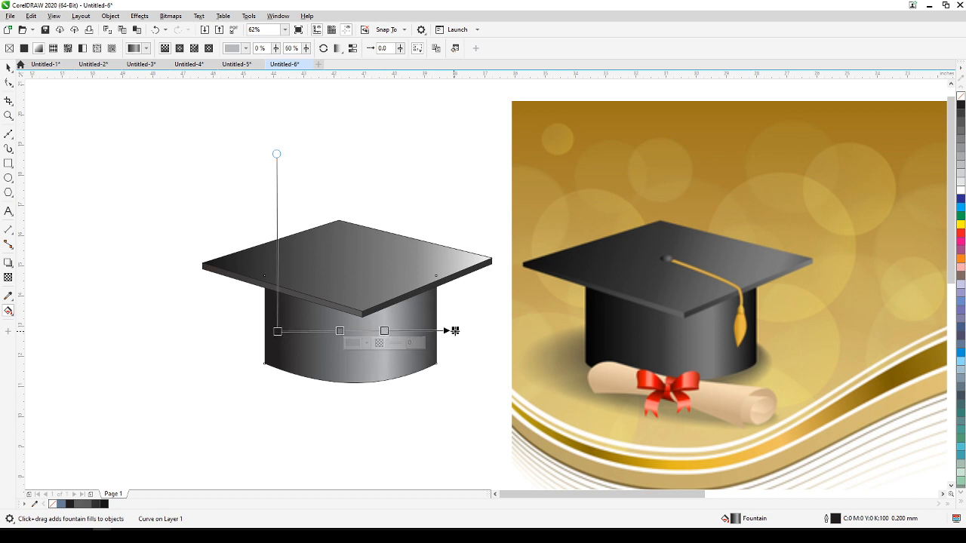
pyautogui.moveTo(455, 331); pyautogui.dragTo(444, 330)
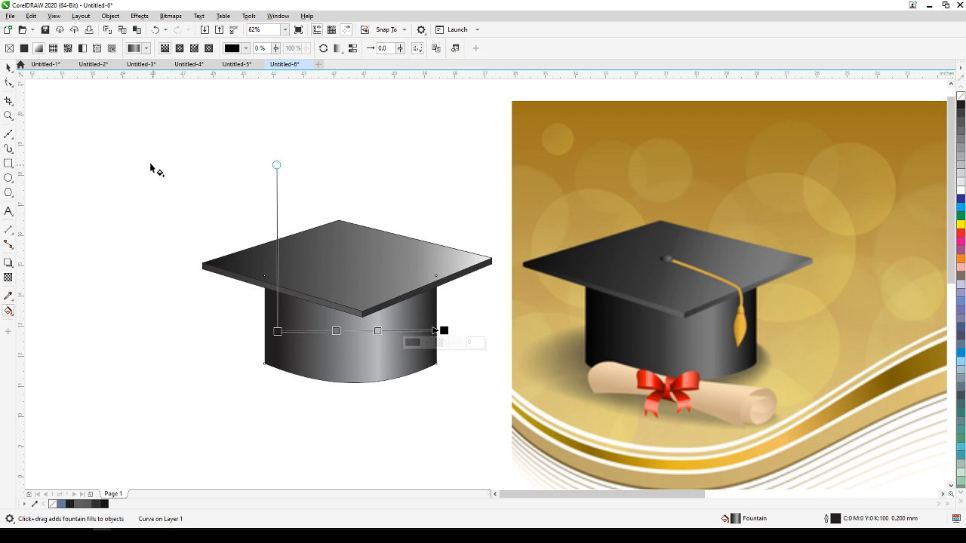
# Remove the outlines from all five cap shapes, and deselect them.
pyautogui.click(8, 67)
pyautogui.click(35, 113)
pyautogui.moveTo(173, 202); pyautogui.dragTo(506, 414)
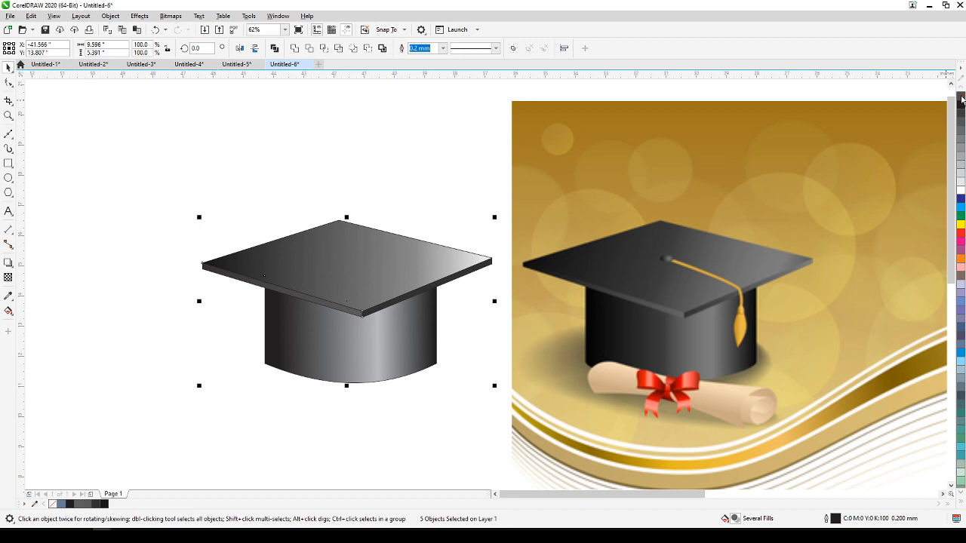
pyautogui.rightClick(962, 98)
pyautogui.click(385, 179)
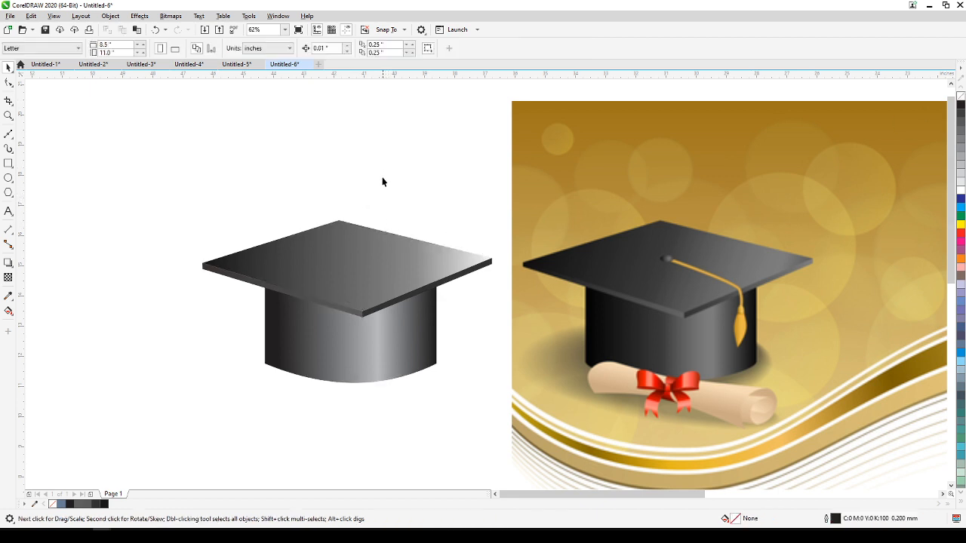
# Check the construction of the cap shapes in Wireframe view, and return to Enhanced view.
pyautogui.scroll(-2, 391, 209)
pyautogui.scroll(2, 385, 256)
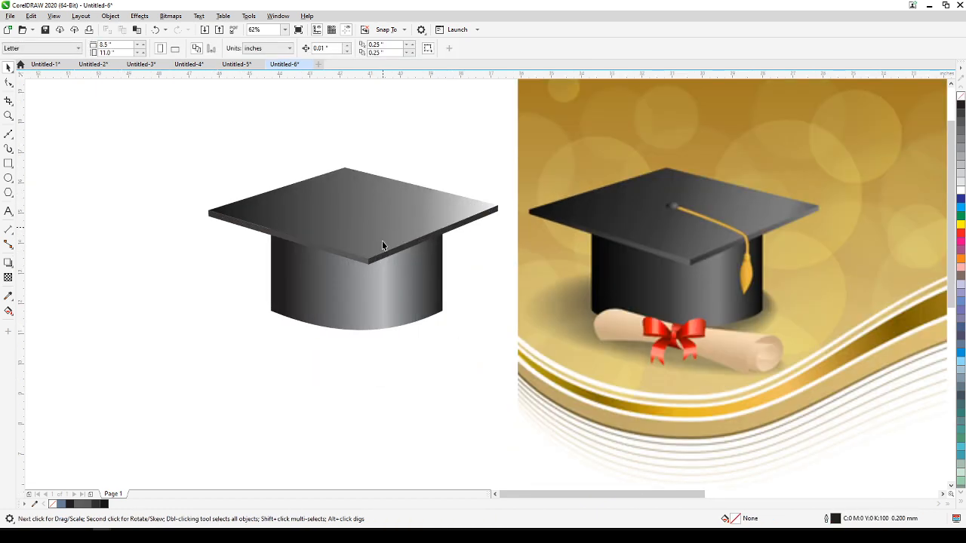
pyautogui.click(54, 15)
pyautogui.click(67, 30)
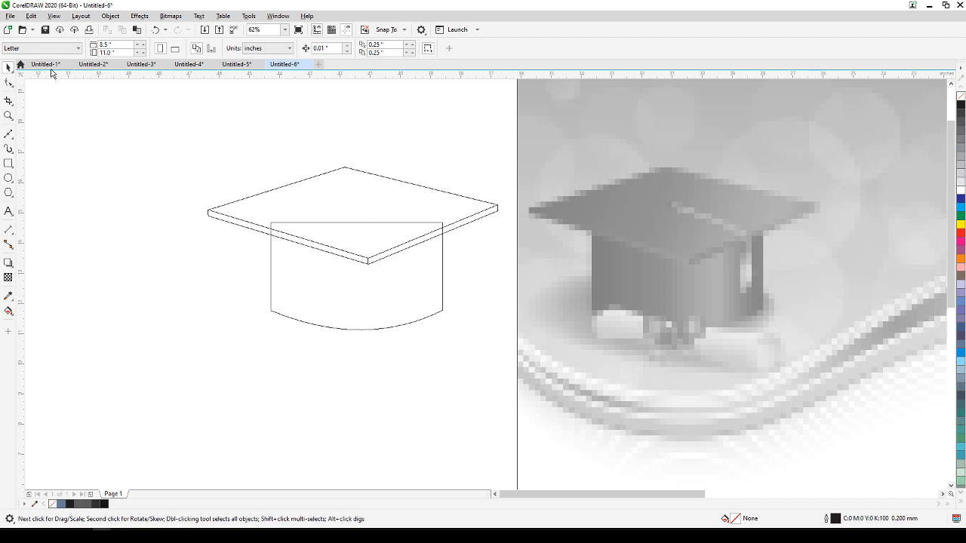
pyautogui.click(50, 17)
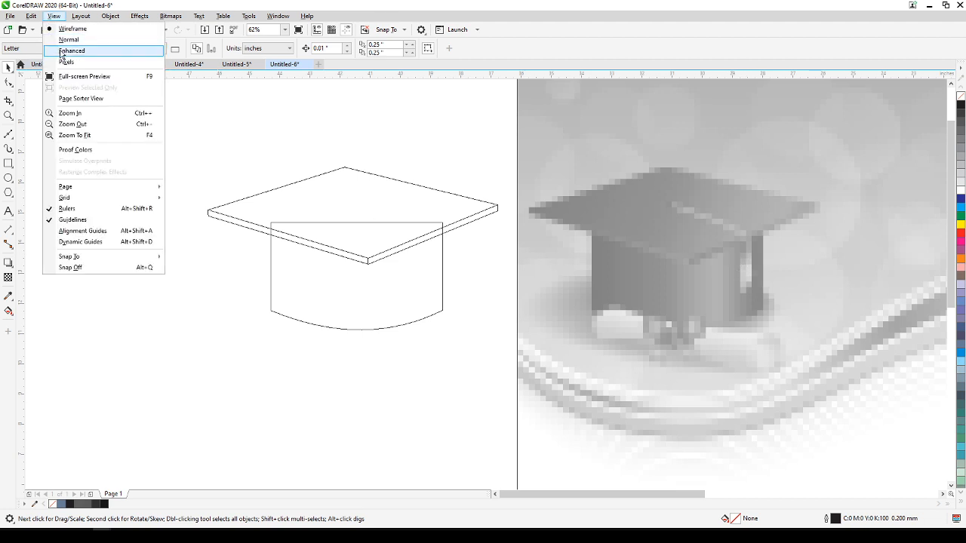
pyautogui.click(62, 52)
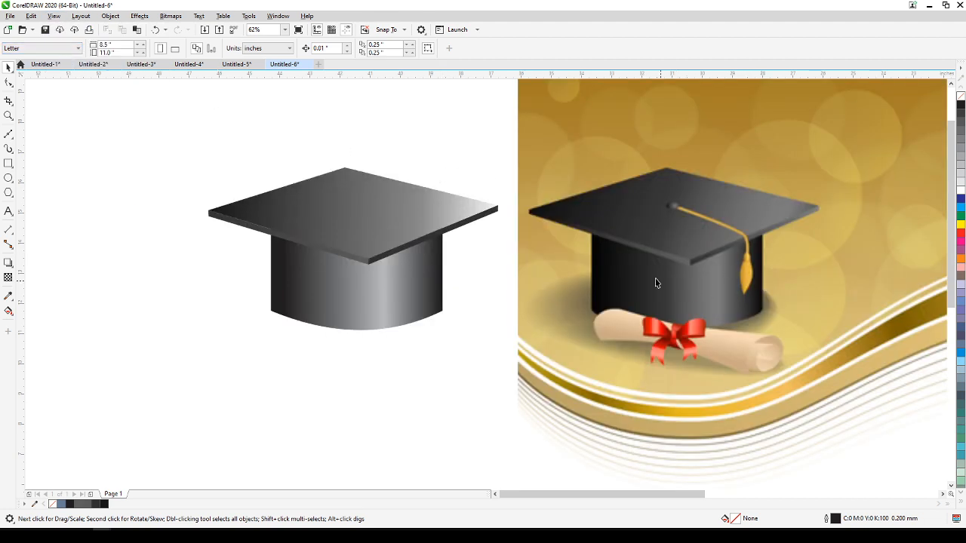
# Draw an ellipse about 0.45 by 0.27 inches over the button at the center of the reference cap's board.
pyautogui.scroll(5, 646, 232)
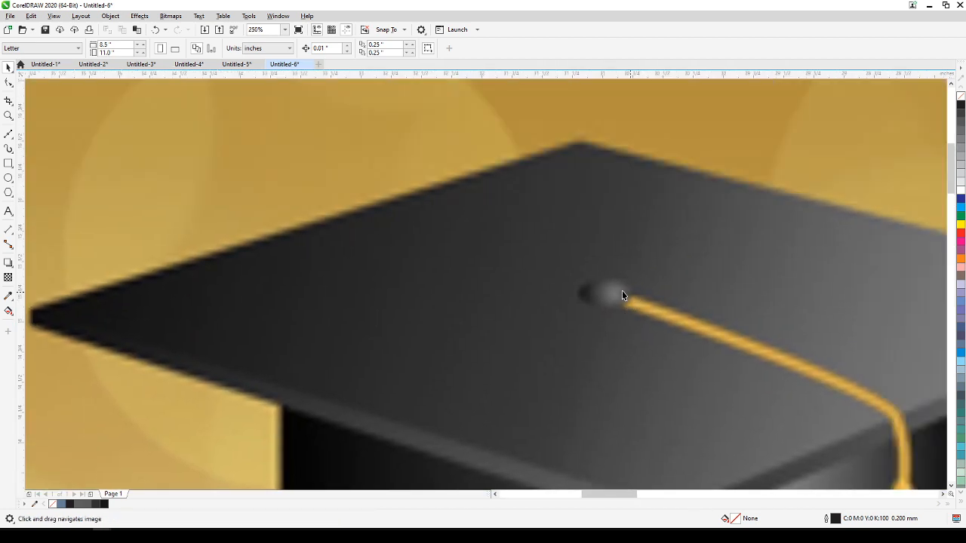
pyautogui.click(8, 177)
pyautogui.moveTo(577, 276); pyautogui.dragTo(634, 311)
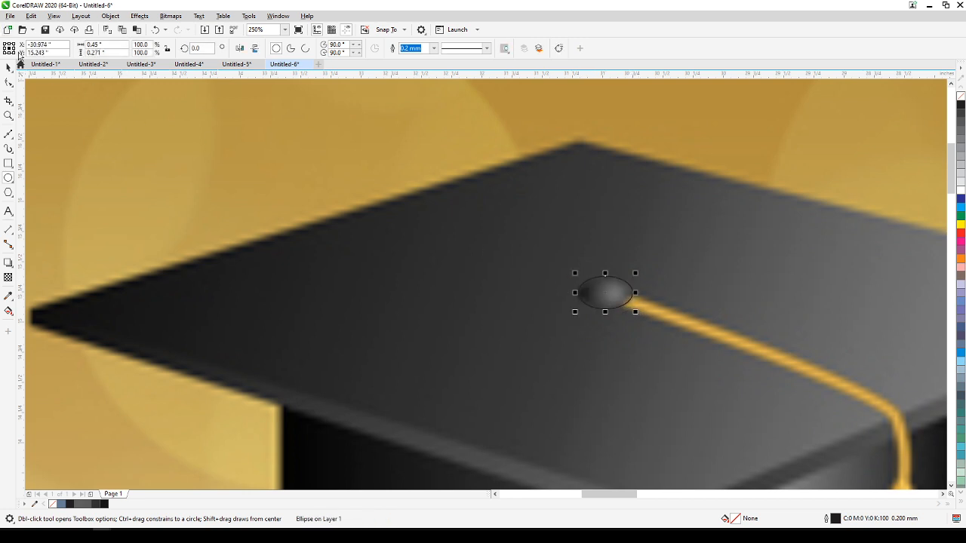
pyautogui.click(7, 69)
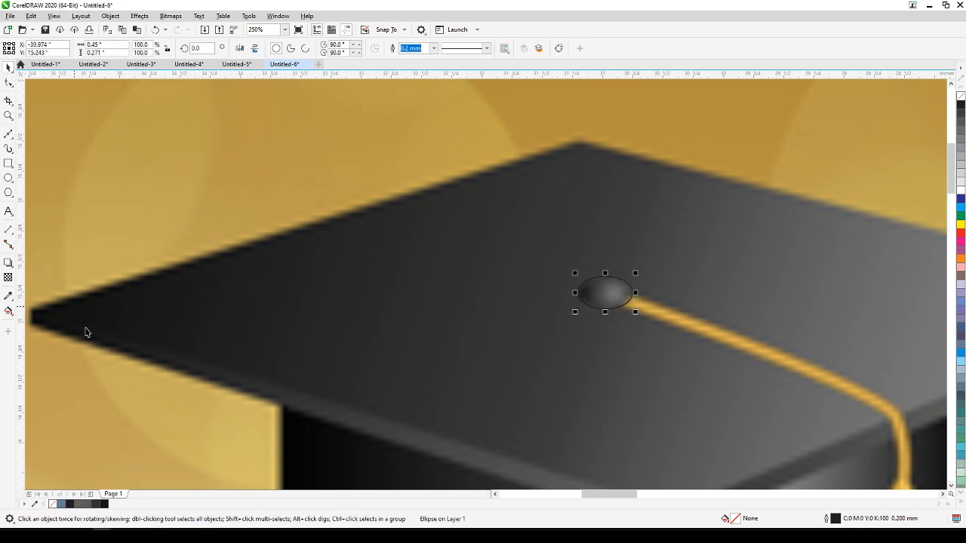
# Apply a black-to-white linear fountain fill to the button ellipse and move it about 0.7 inches left, beside the reference button.
pyautogui.click(9, 308)
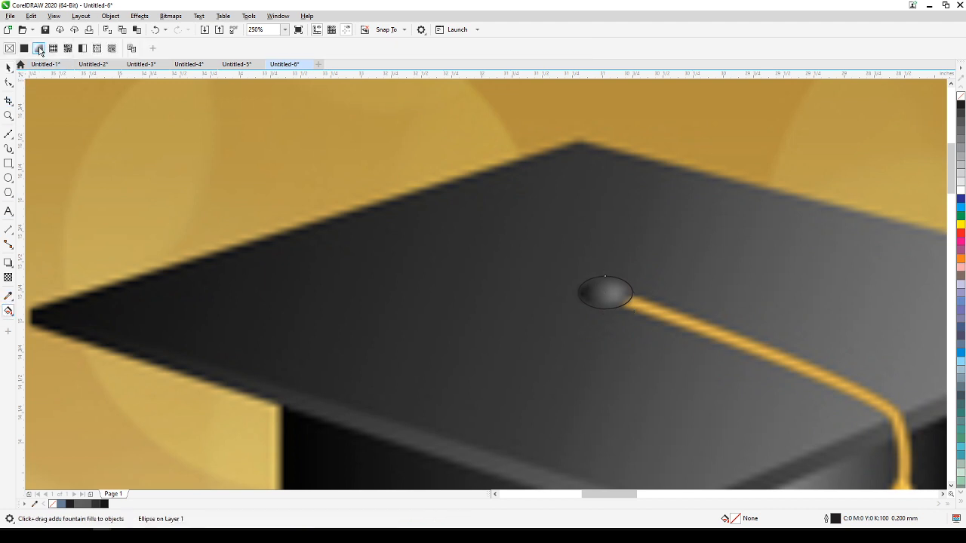
pyautogui.click(39, 48)
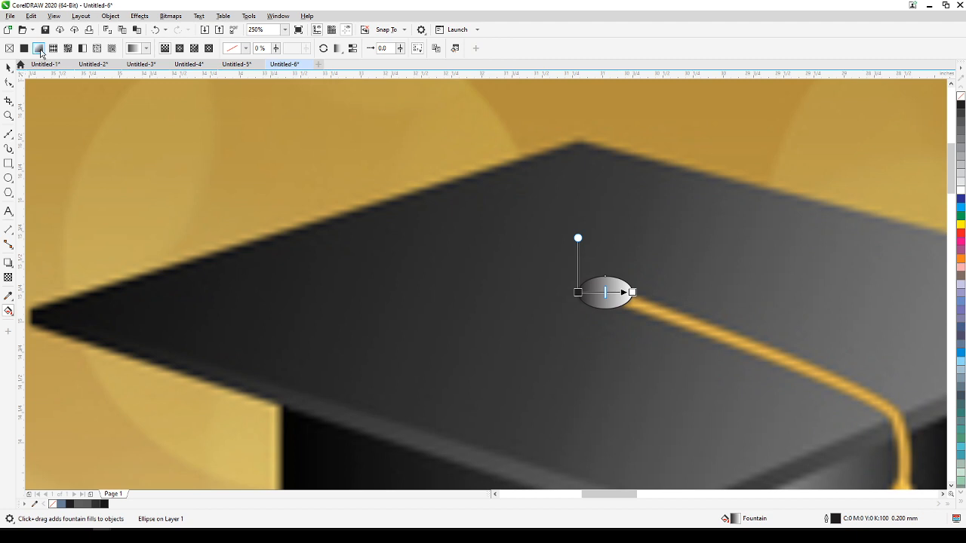
pyautogui.scroll(-6, 654, 300)
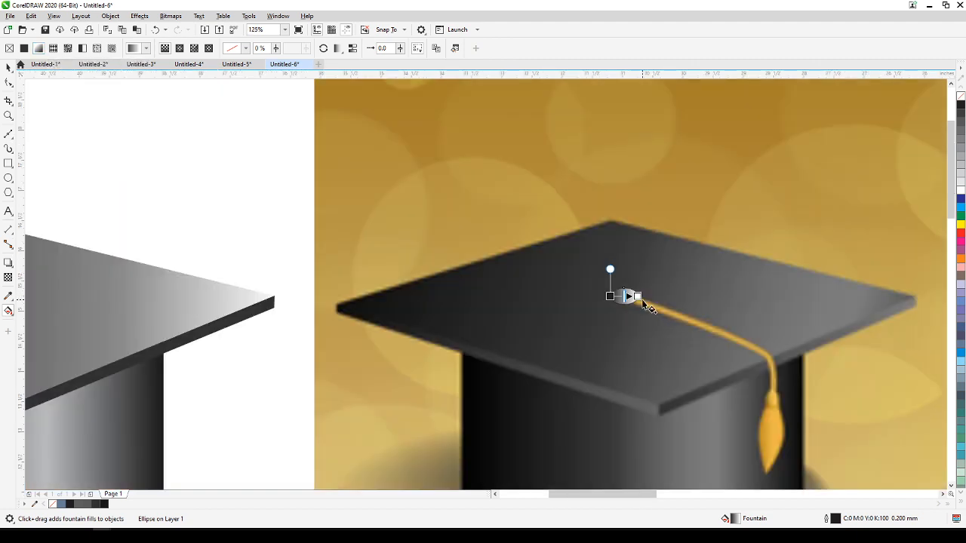
pyautogui.click(8, 67)
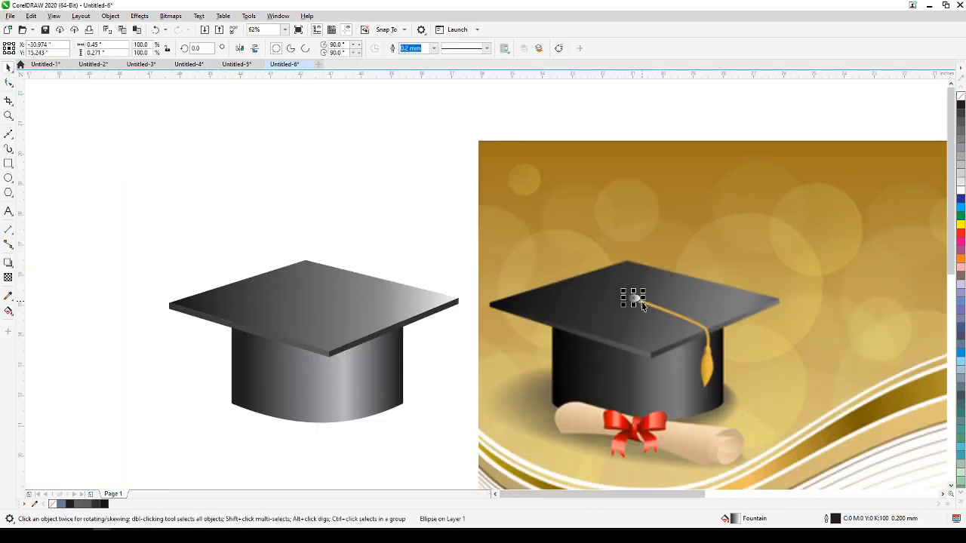
pyautogui.scroll(9, 615, 302)
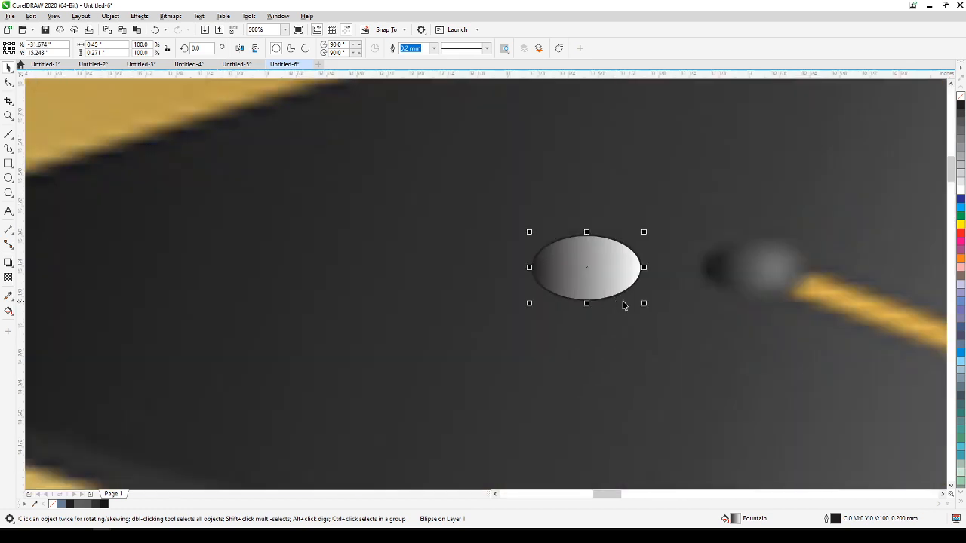
pyautogui.scroll(-6, 556, 319)
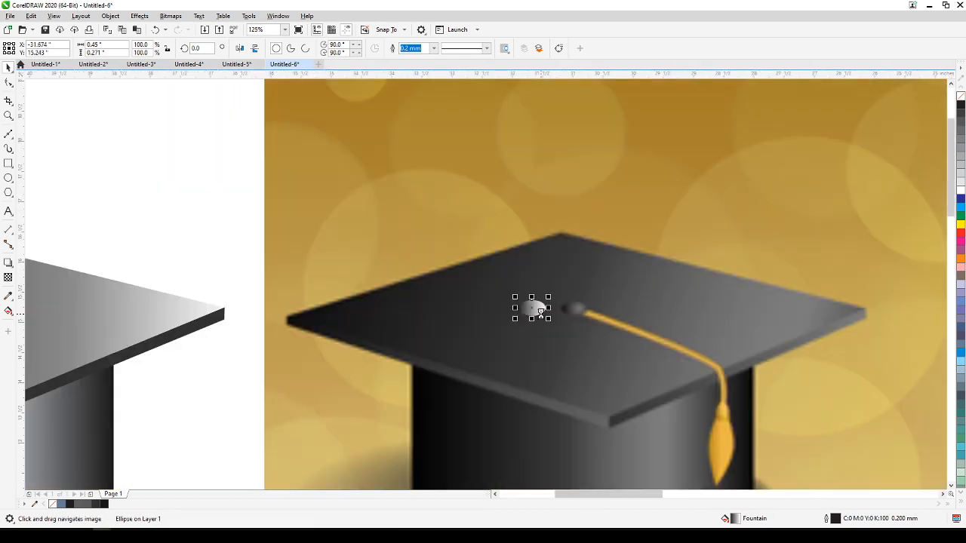
# Set the light end of the button's gradient to CMYK 54, 47, 46, 11 and shift its black start slightly inward.
pyautogui.click(9, 312)
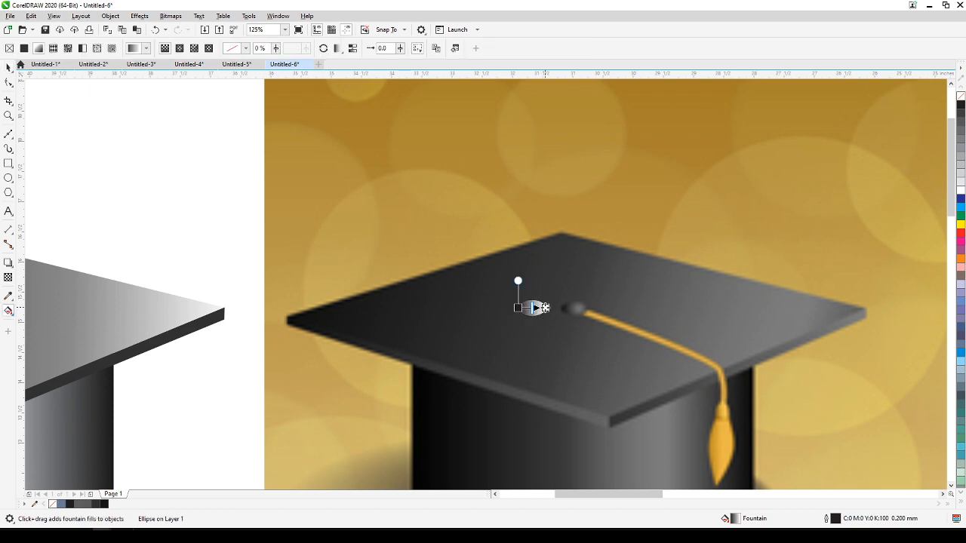
pyautogui.click(544, 307)
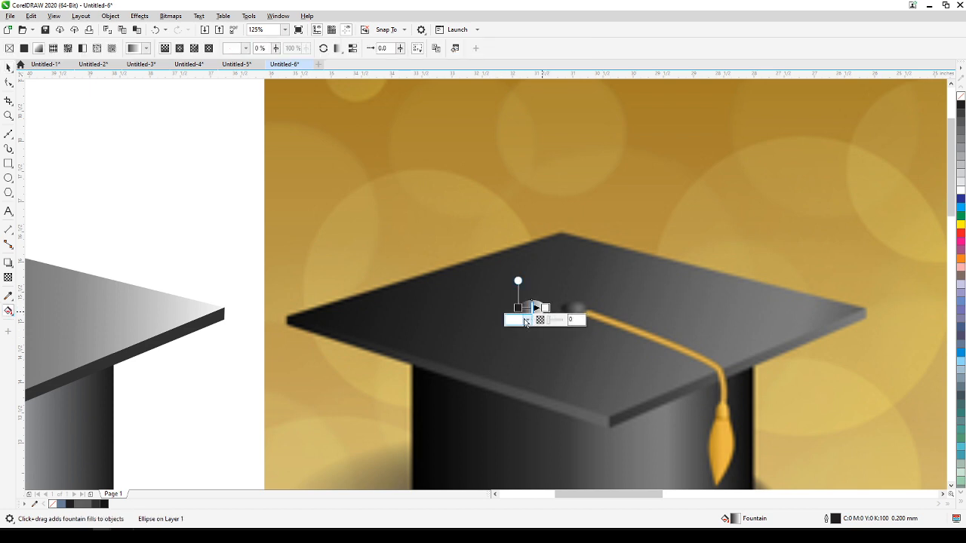
pyautogui.click(526, 322)
pyautogui.click(515, 383)
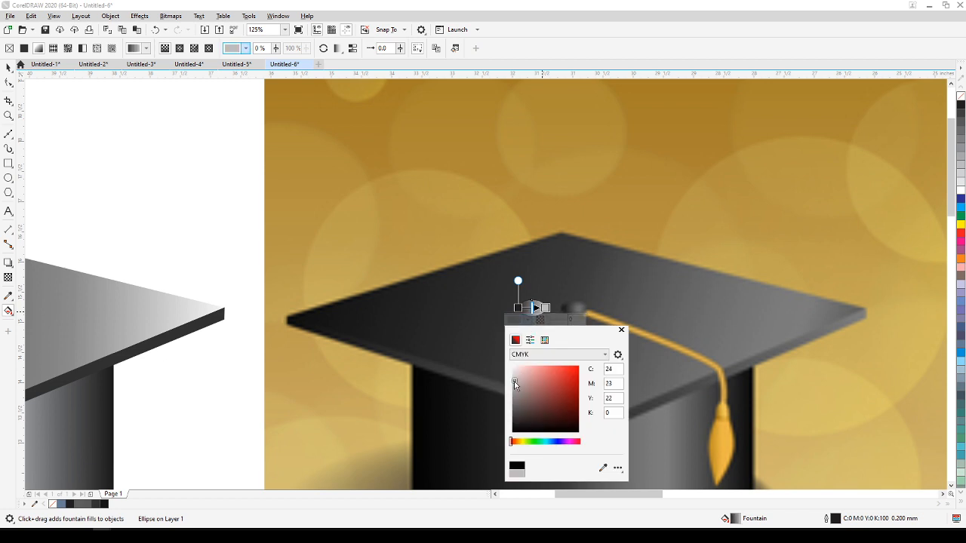
pyautogui.click(514, 392)
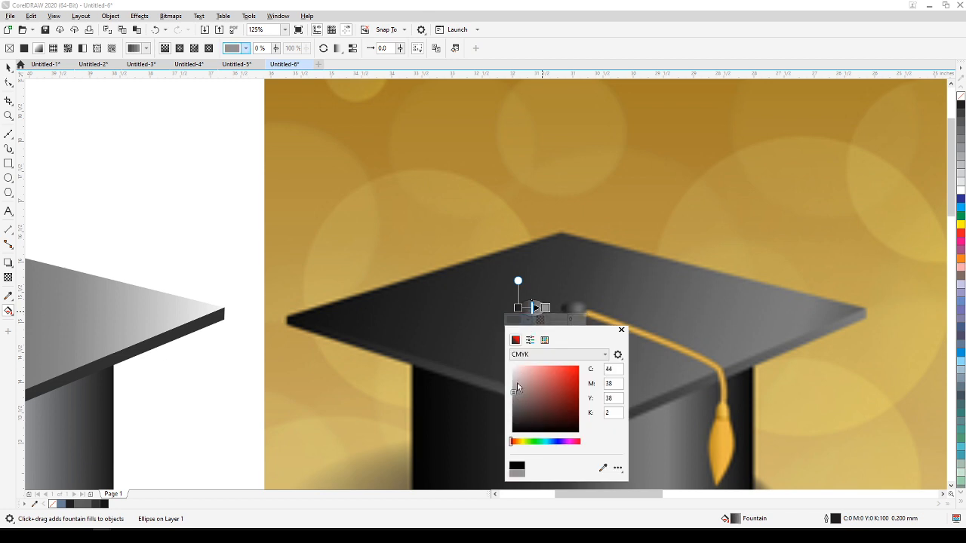
pyautogui.click(513, 399)
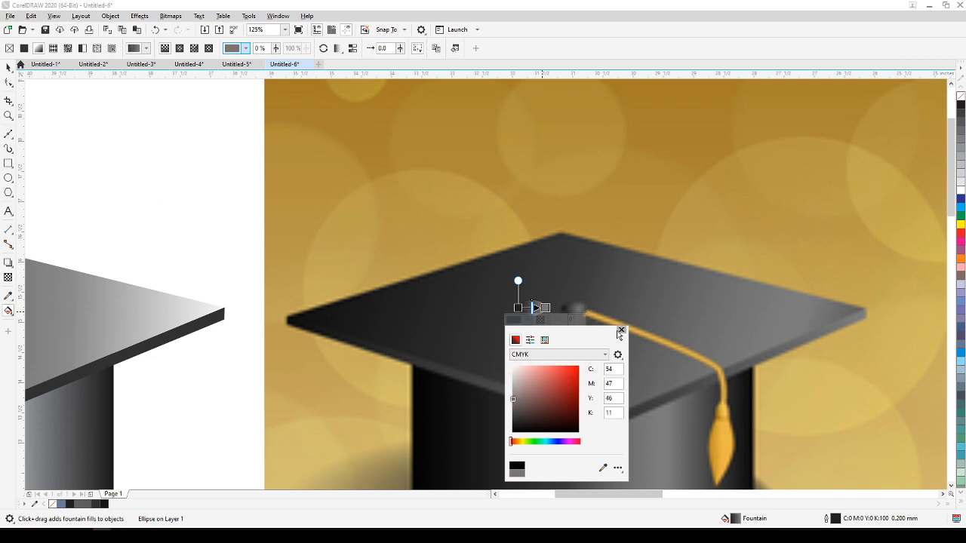
pyautogui.click(620, 331)
pyautogui.scroll(5, 535, 309)
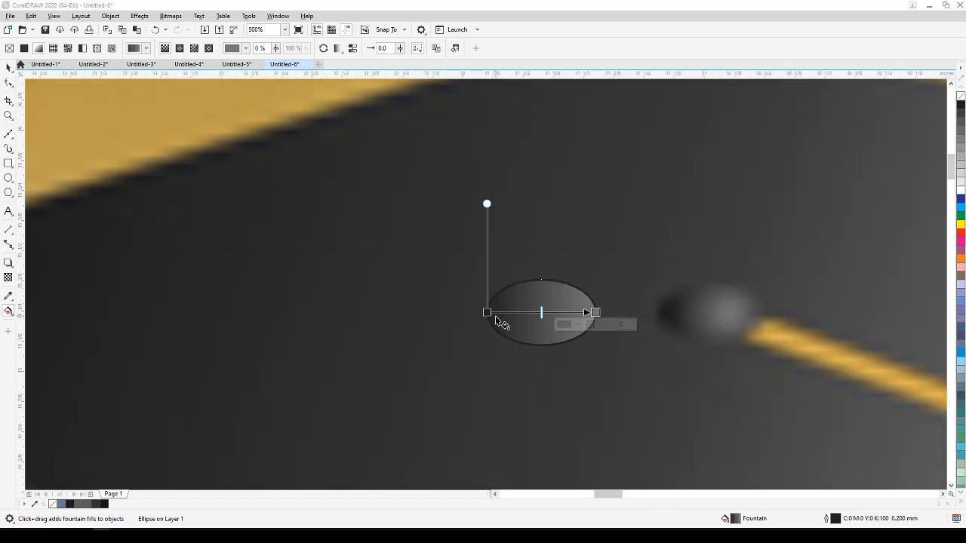
pyautogui.moveTo(488, 312); pyautogui.dragTo(504, 313)
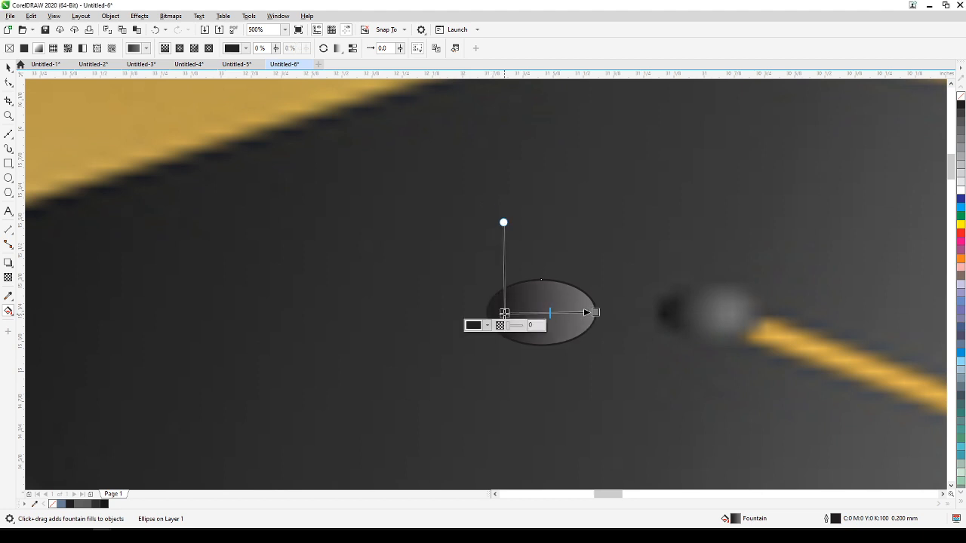
pyautogui.scroll(-5, 503, 313)
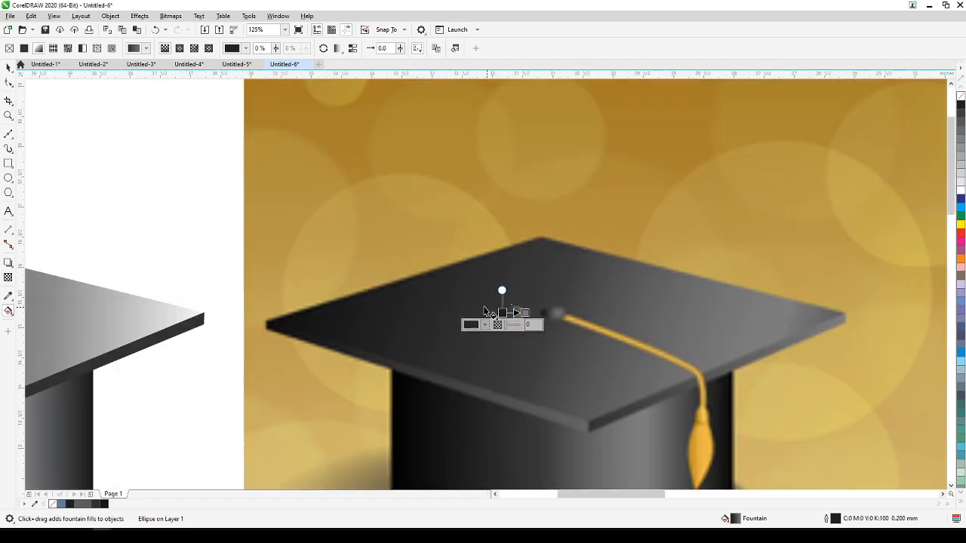
# Remove the button's outline, move it about 9.9 inches left onto the center of the vector cap's board, and deselect it.
pyautogui.click(8, 67)
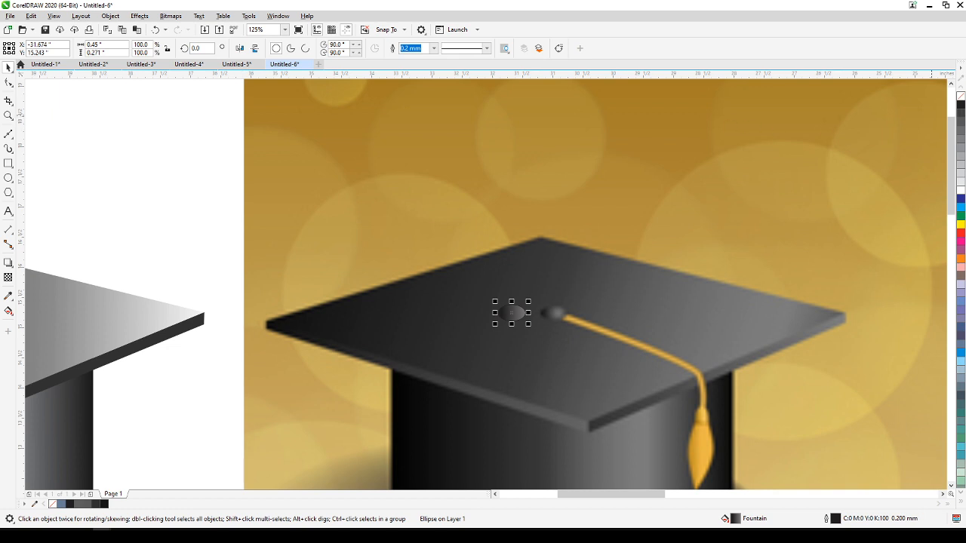
pyautogui.rightClick(961, 96)
pyautogui.moveTo(596, 281); pyautogui.dragTo(829, 223)
pyautogui.moveTo(755, 257); pyautogui.dragTo(155, 260)
pyautogui.click(270, 165)
pyautogui.scroll(-2, 292, 172)
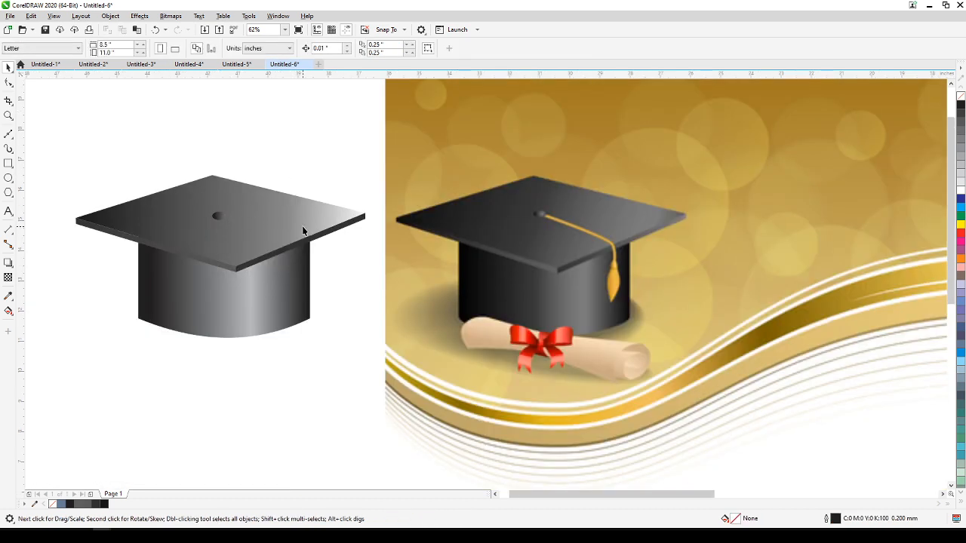
# Change the button's linear gradient on the vector cap to an elliptical fountain fill.
pyautogui.scroll(2, 158, 171)
pyautogui.scroll(2, 276, 264)
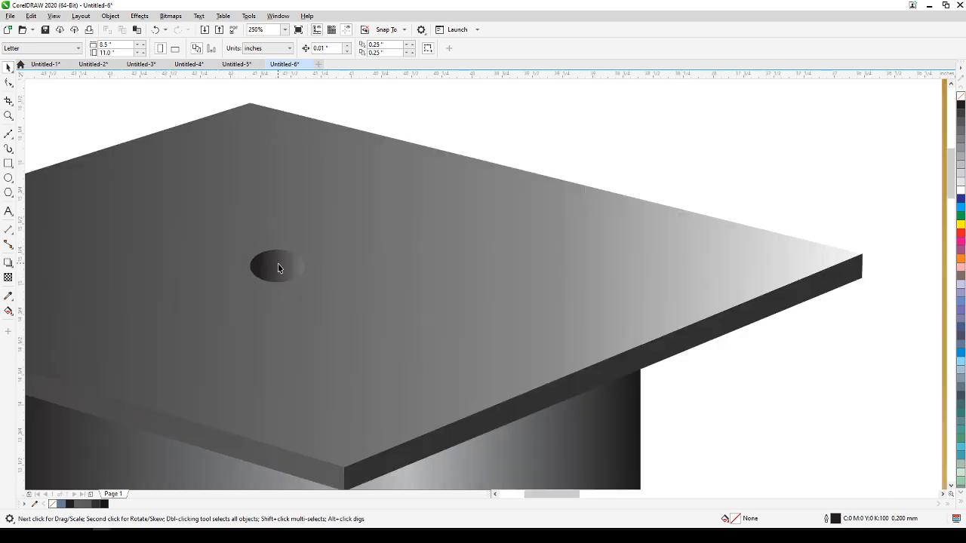
pyautogui.click(283, 273)
pyautogui.scroll(2, 278, 274)
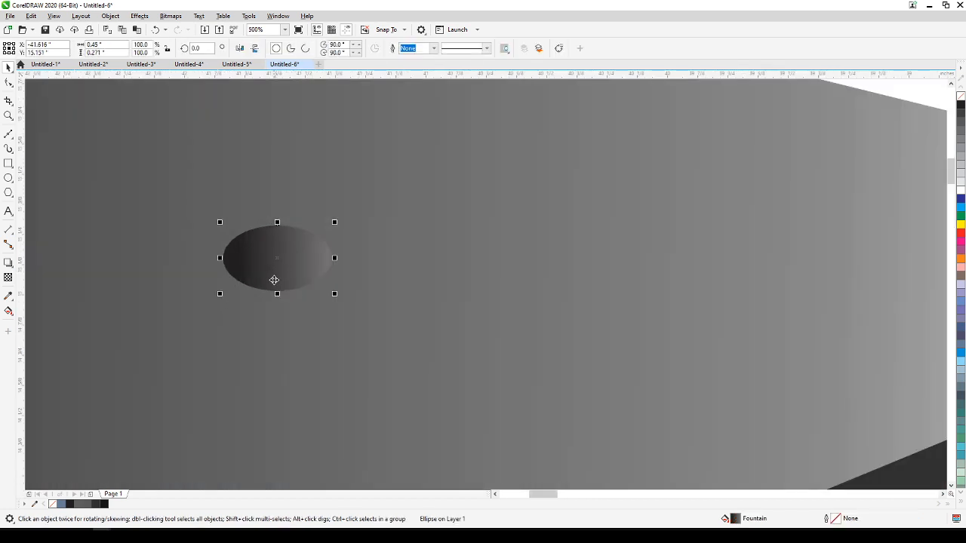
pyautogui.click(8, 312)
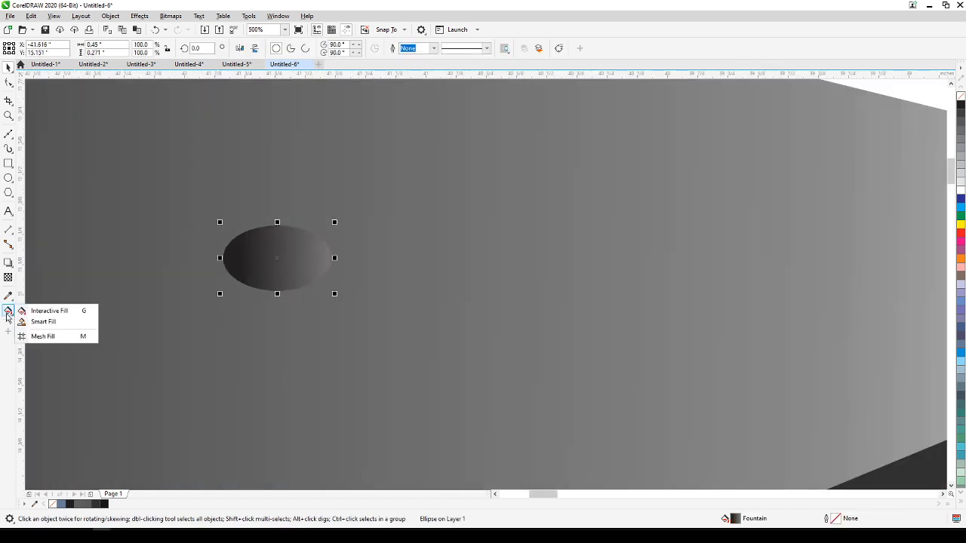
pyautogui.click(8, 312)
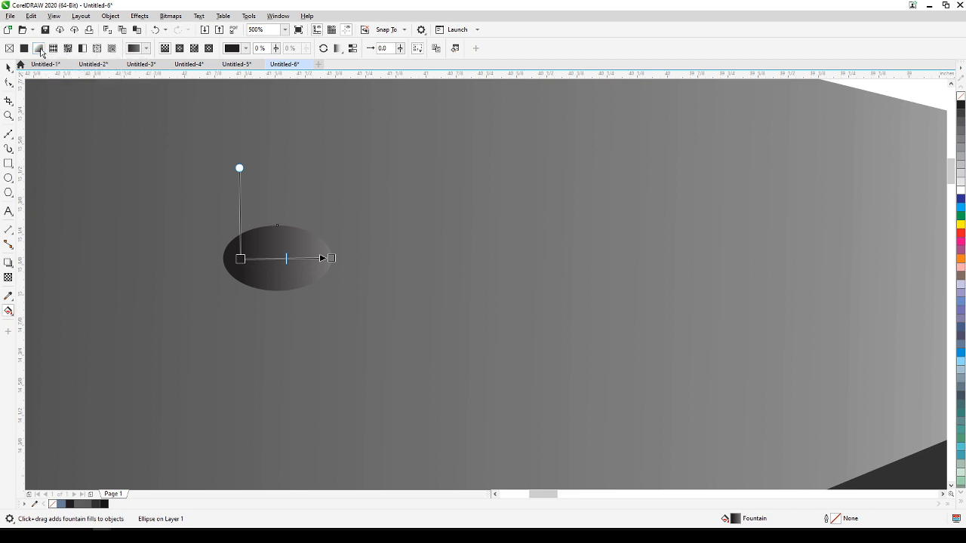
pyautogui.click(180, 49)
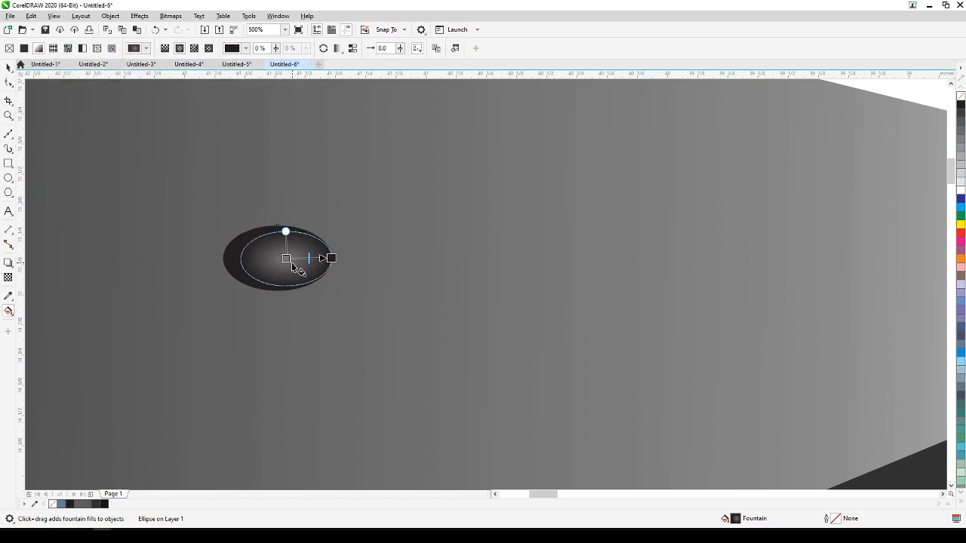
# Extend the button's elliptical gradient slightly past its right edge, nudge the gradient center up and right, and deselect the button.
pyautogui.moveTo(286, 259); pyautogui.dragTo(355, 261)
pyautogui.moveTo(294, 257); pyautogui.dragTo(297, 250)
pyautogui.moveTo(354, 262); pyautogui.dragTo(349, 259)
pyautogui.click(7, 66)
pyautogui.scroll(-4, 126, 134)
pyautogui.click(338, 95)
# Trace the reference tassel cord with a five-point Bézier line about 2.33 by 1.59 inches, from the button to the tassel's top.
pyautogui.moveTo(323, 228); pyautogui.dragTo(506, 275)
pyautogui.scroll(-1, 506, 275)
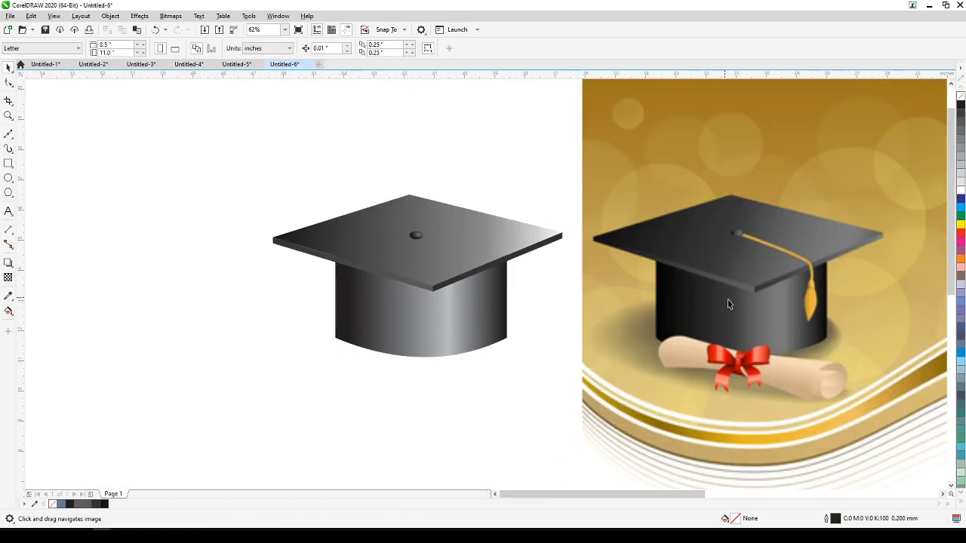
pyautogui.scroll(4, 719, 301)
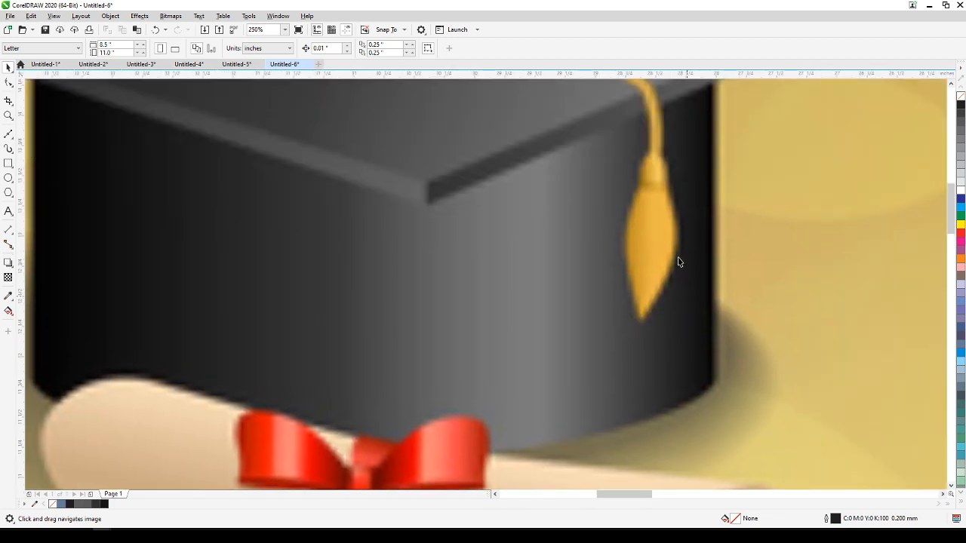
pyautogui.scroll(-2, 565, 311)
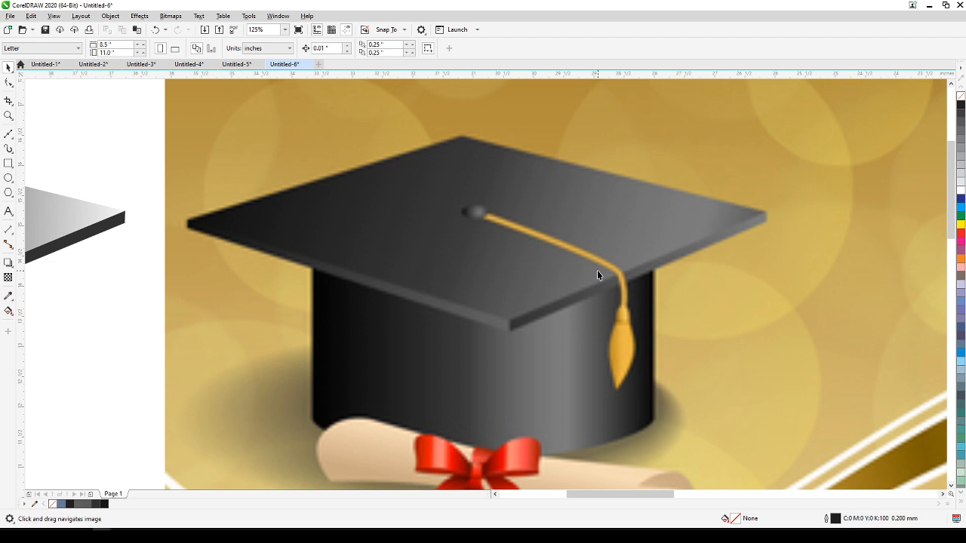
pyautogui.scroll(2, 596, 273)
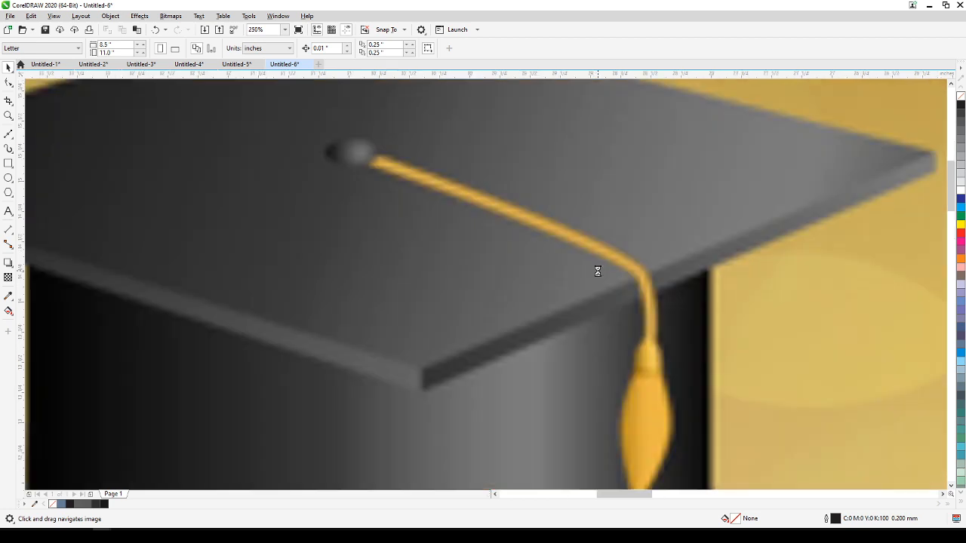
pyautogui.click(8, 134)
pyautogui.click(367, 157)
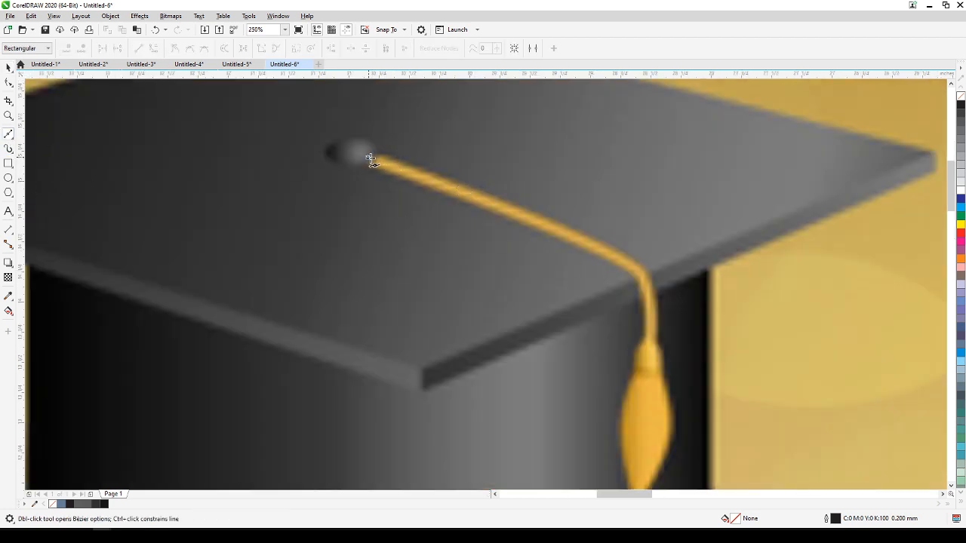
pyautogui.click(617, 258)
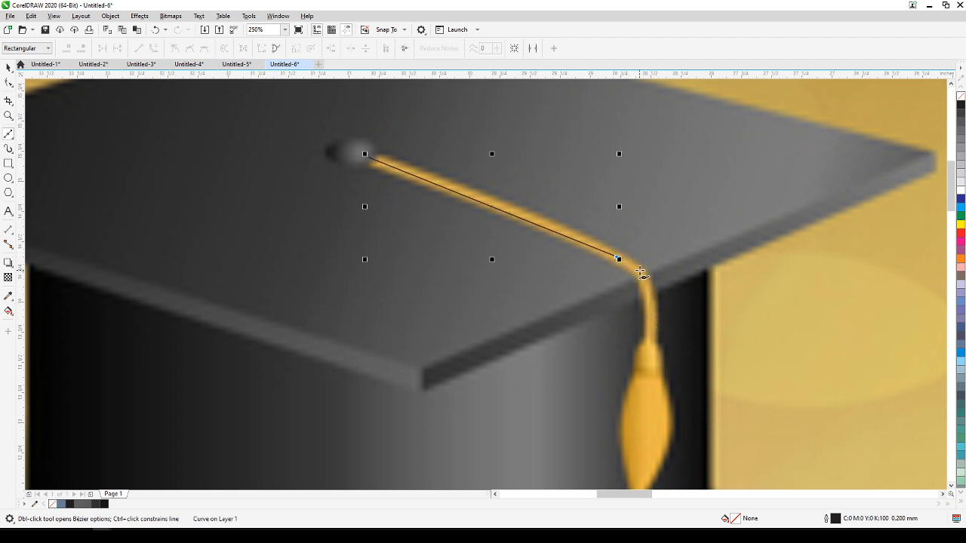
pyautogui.click(643, 276)
pyautogui.click(650, 298)
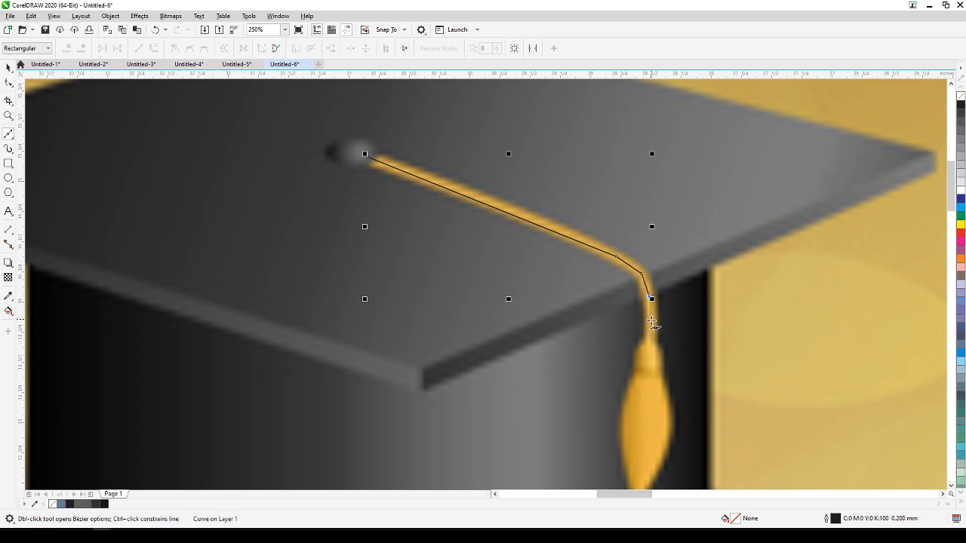
pyautogui.click(649, 350)
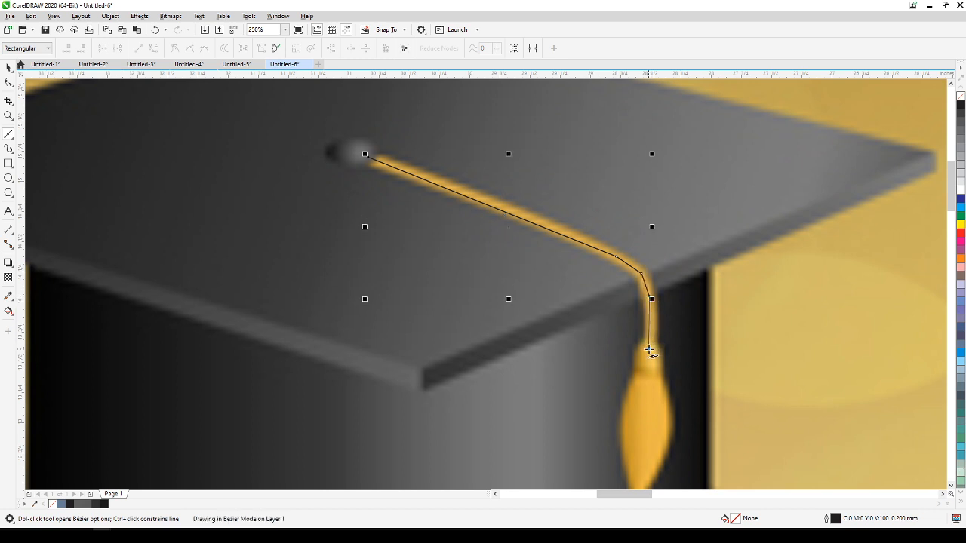
pyautogui.click(8, 67)
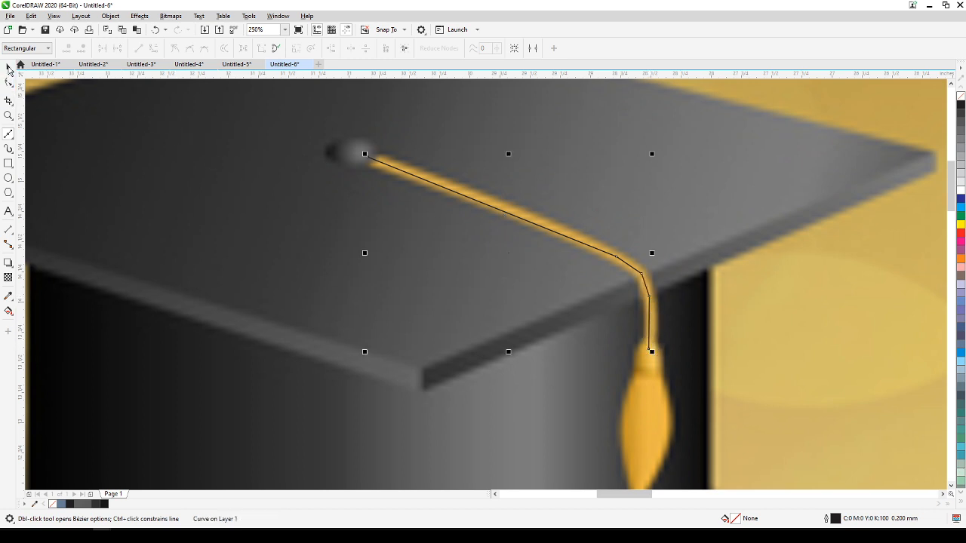
# Set the cord line's outline to 3.0 mm wide with round corners and round line caps.
pyautogui.scroll(1, 25, 478)
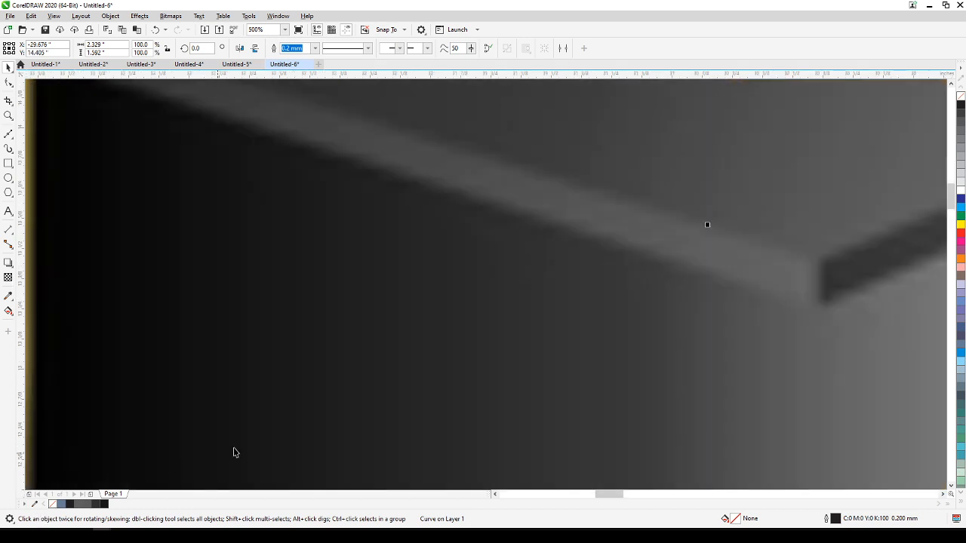
pyautogui.scroll(-1, 487, 397)
pyautogui.moveTo(811, 270); pyautogui.dragTo(461, 338)
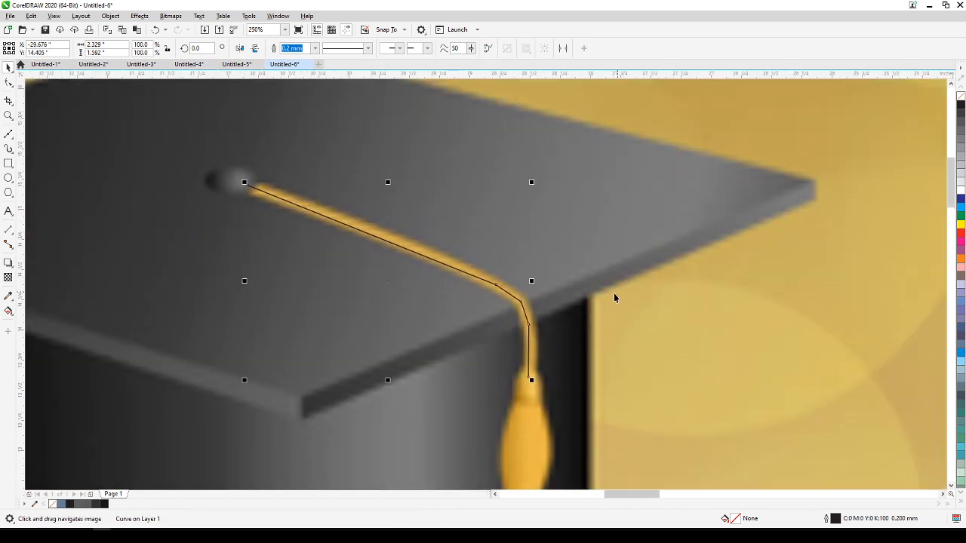
pyautogui.doubleClick(828, 520)
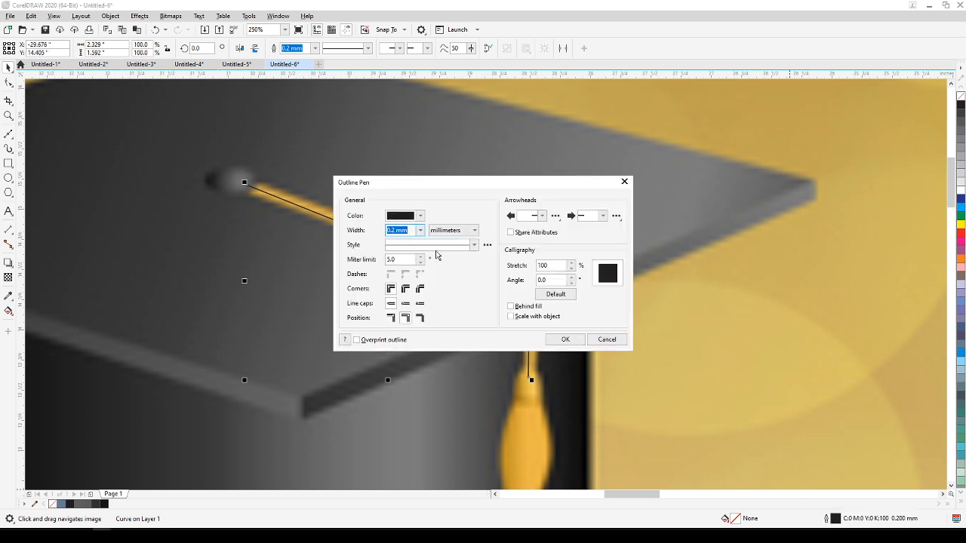
pyautogui.click(419, 231)
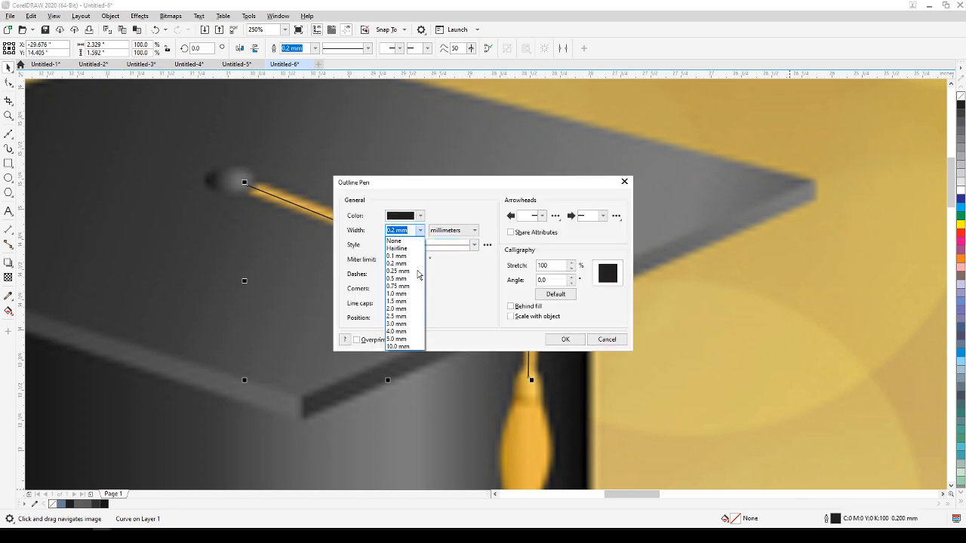
pyautogui.click(402, 310)
pyautogui.moveTo(461, 188); pyautogui.dragTo(722, 108)
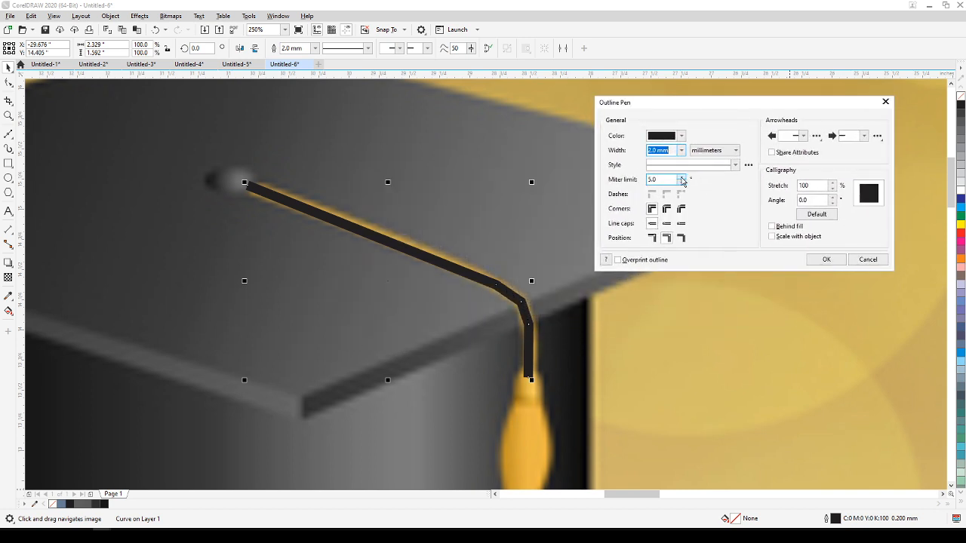
pyautogui.click(681, 150)
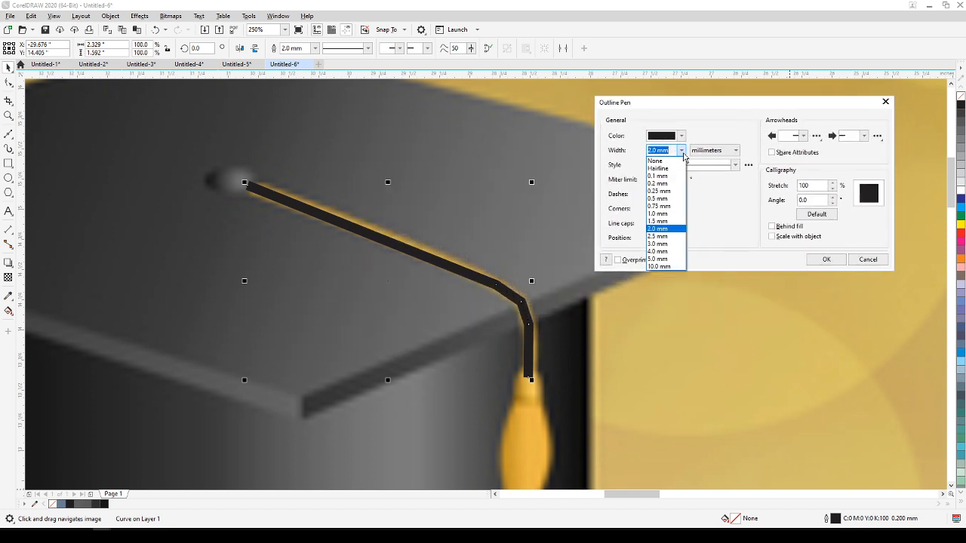
pyautogui.click(673, 244)
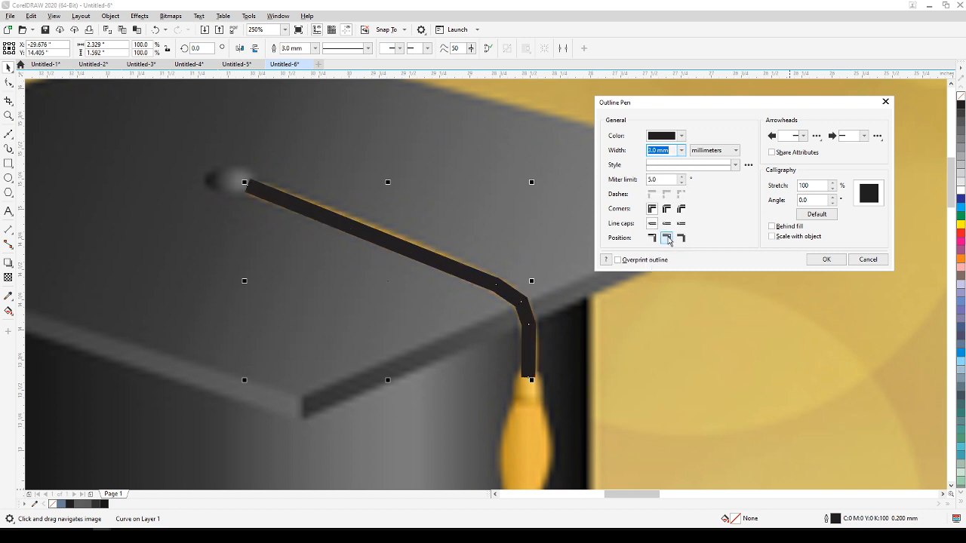
pyautogui.click(667, 209)
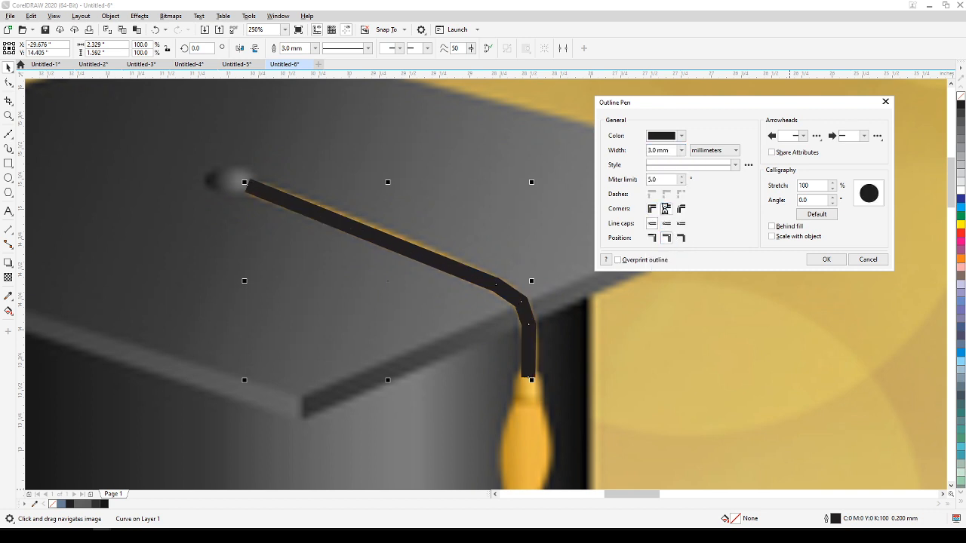
pyautogui.click(667, 228)
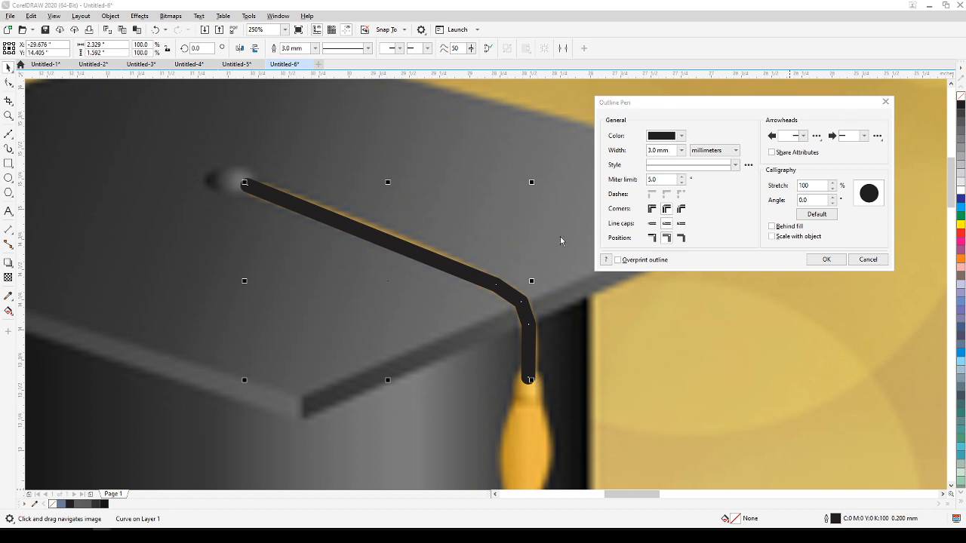
pyautogui.click(823, 260)
# Sample the golden color #CC9E2F from the reference tassel and apply it to the cord's outline.
pyautogui.click(8, 296)
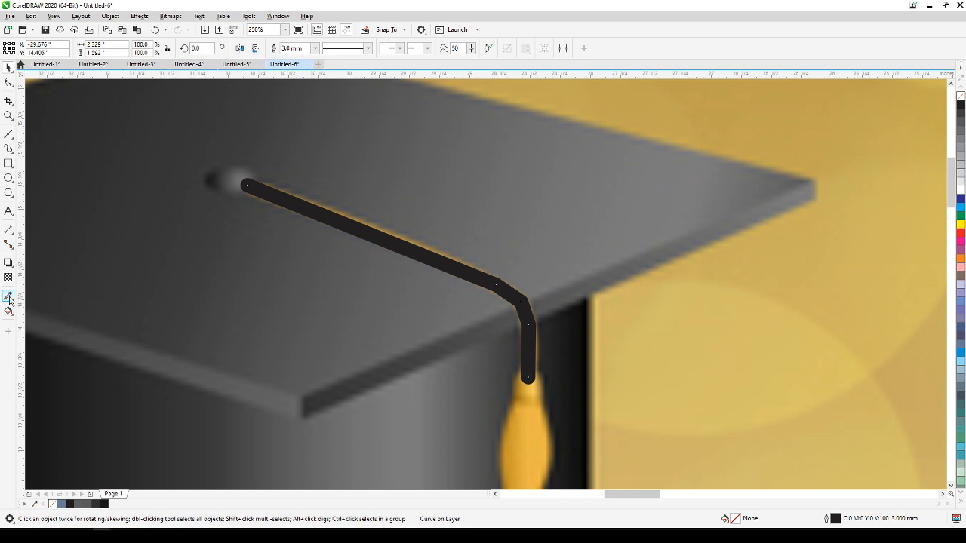
pyautogui.click(528, 391)
pyautogui.click(525, 341)
pyautogui.scroll(-4, 526, 341)
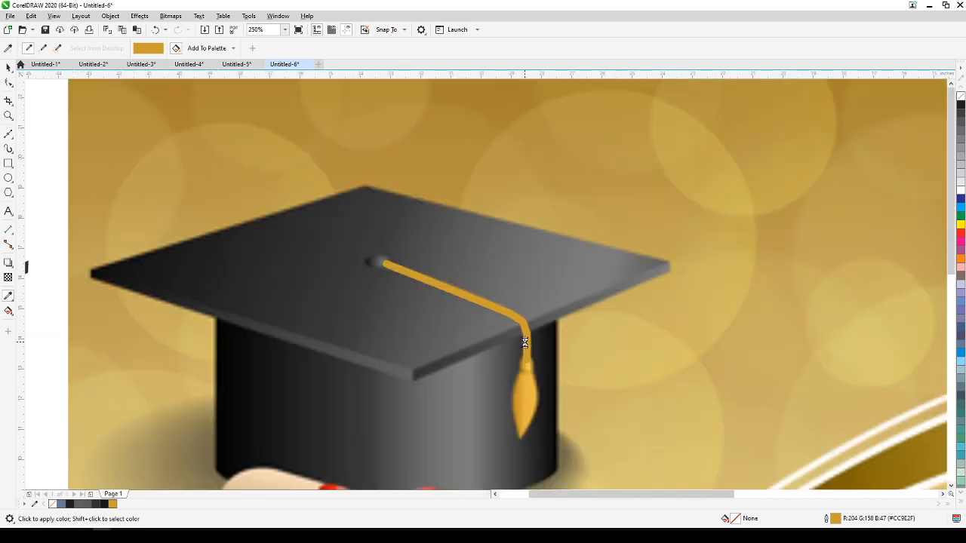
# Draw a circle about 0.285 inches across over the knot where the cord meets the reference tassel.
pyautogui.scroll(6, 523, 359)
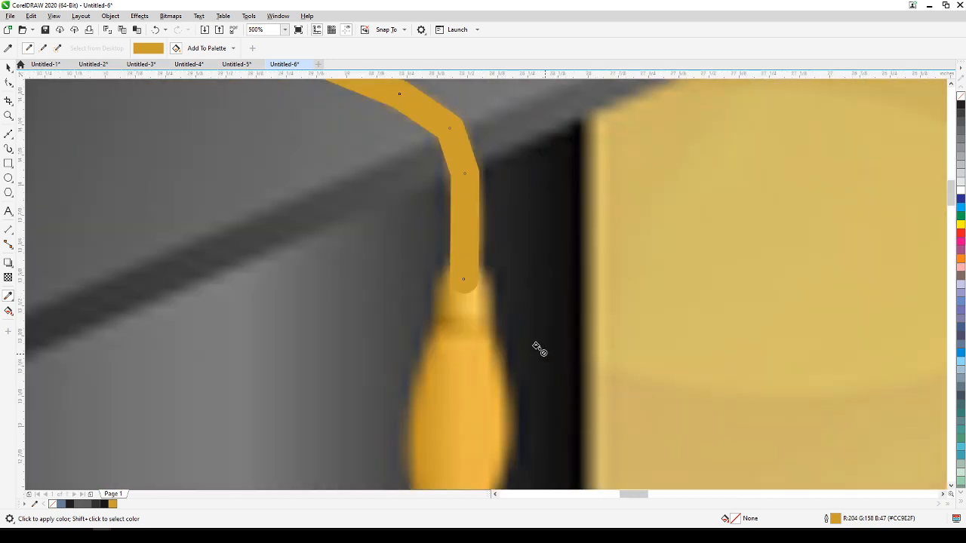
pyautogui.scroll(-2, 200, 165)
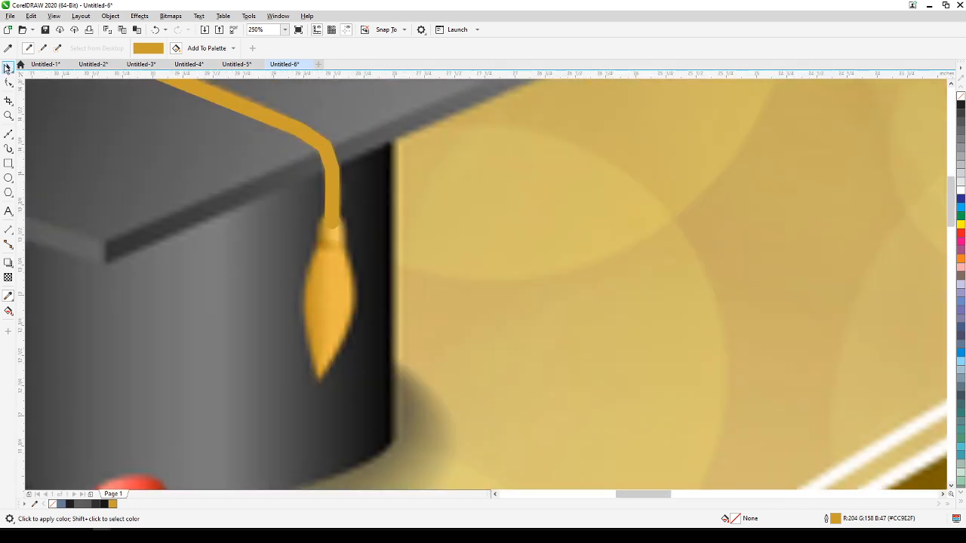
pyautogui.click(9, 66)
pyautogui.scroll(2, 367, 281)
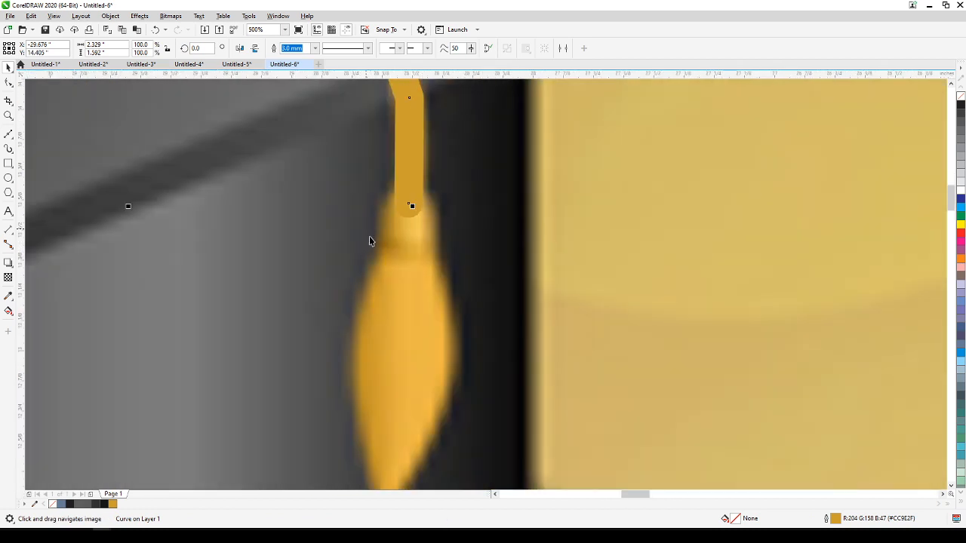
pyautogui.click(8, 178)
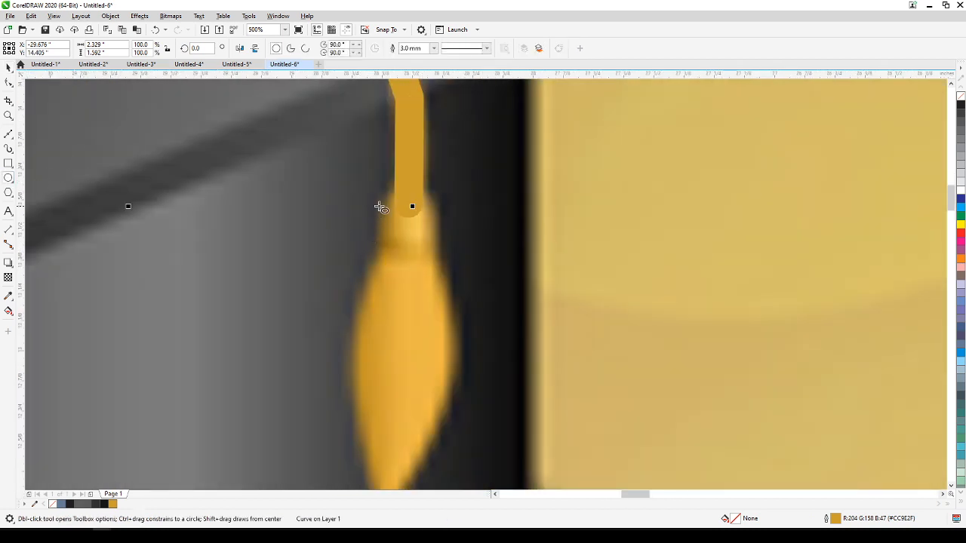
pyautogui.moveTo(372, 189); pyautogui.dragTo(442, 259)
pyautogui.scroll(-2, 483, 251)
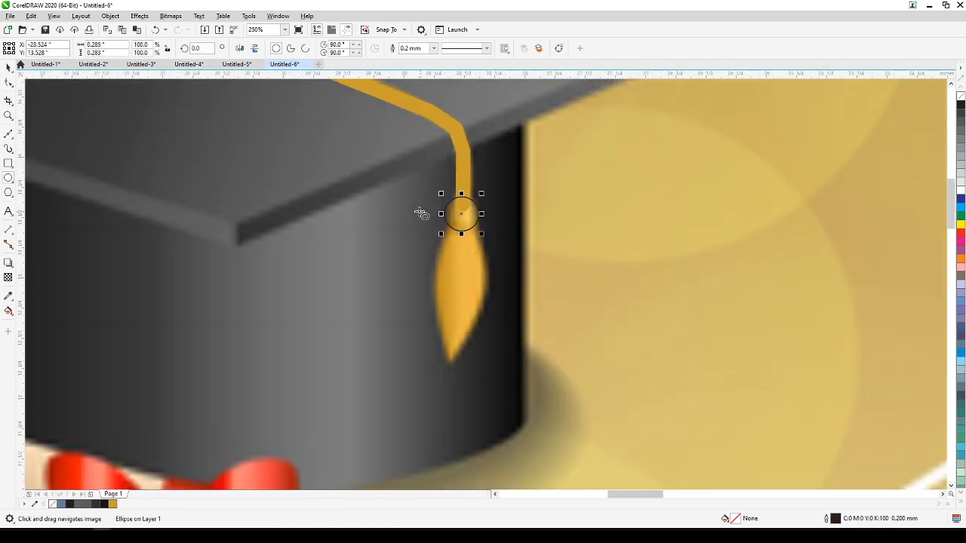
pyautogui.click(7, 67)
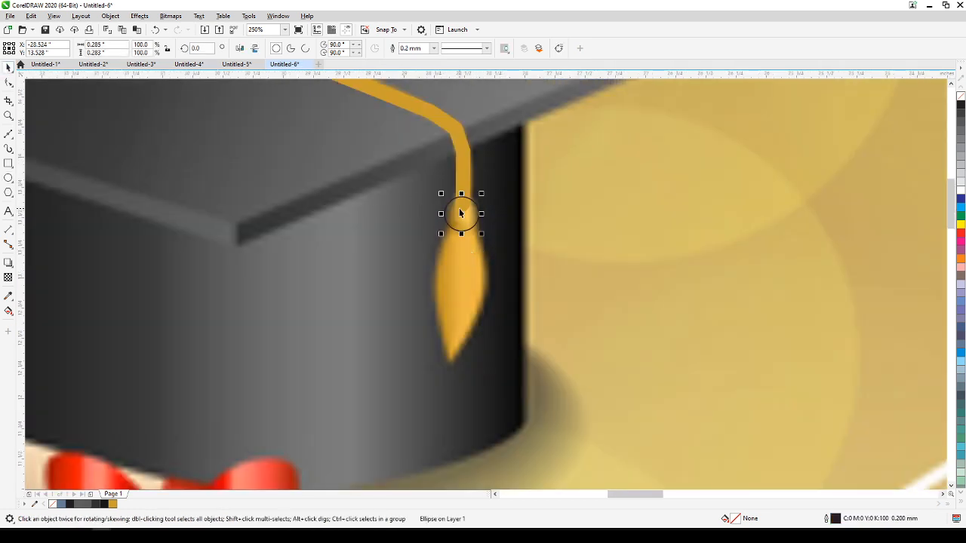
# Fill the knot circle with the dark gold #B78A23 sampled from the reference tassel and remove its outline.
pyautogui.scroll(2, 462, 214)
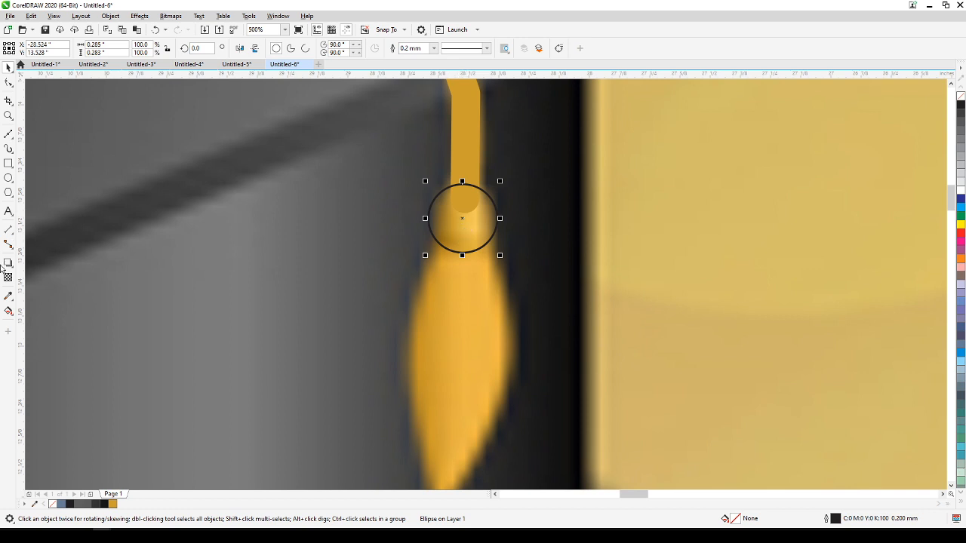
pyautogui.click(9, 295)
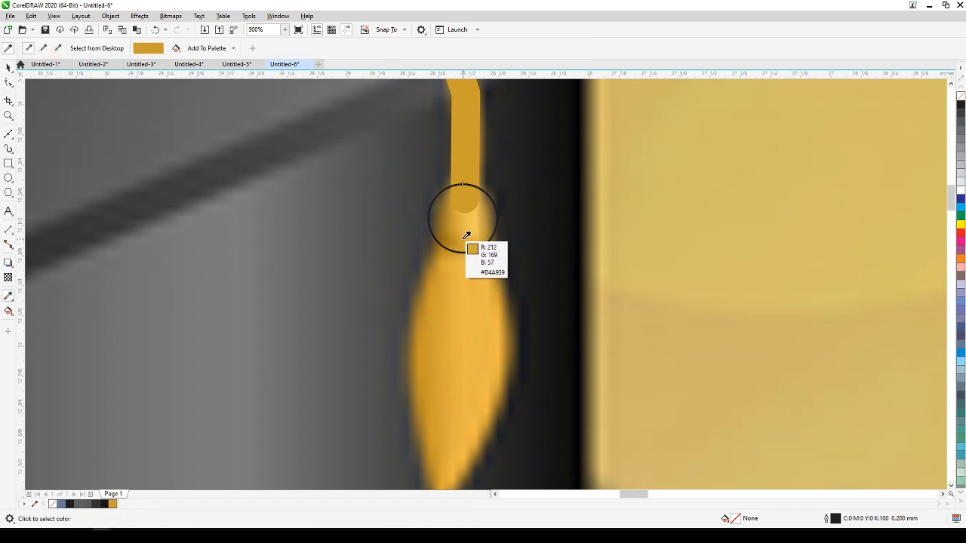
pyautogui.click(457, 233)
pyautogui.click(474, 225)
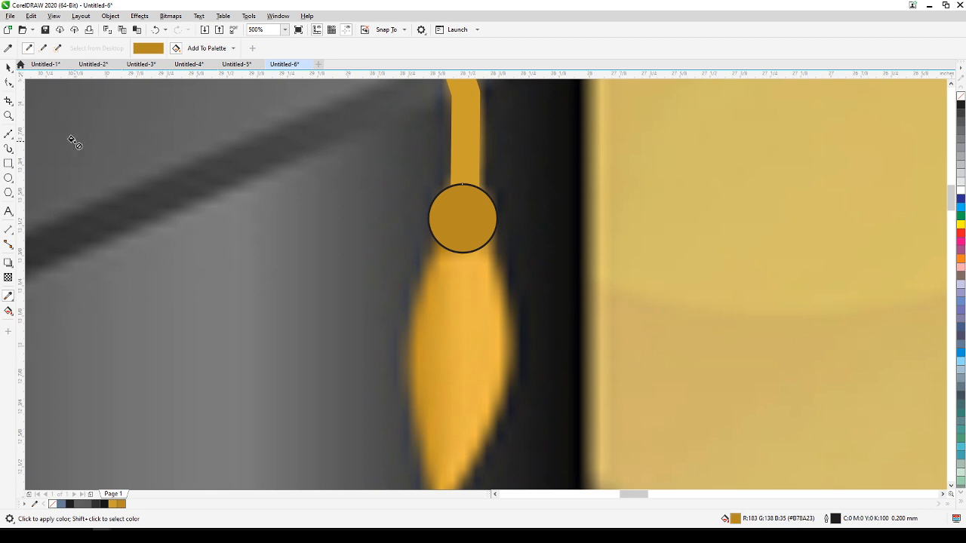
pyautogui.click(8, 67)
pyautogui.click(467, 237)
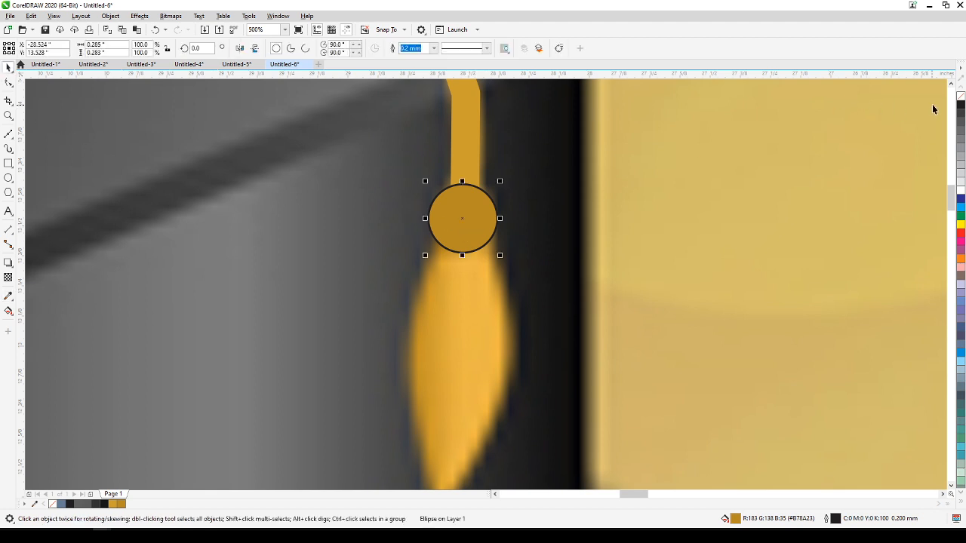
pyautogui.rightClick(959, 96)
pyautogui.scroll(-2, 754, 218)
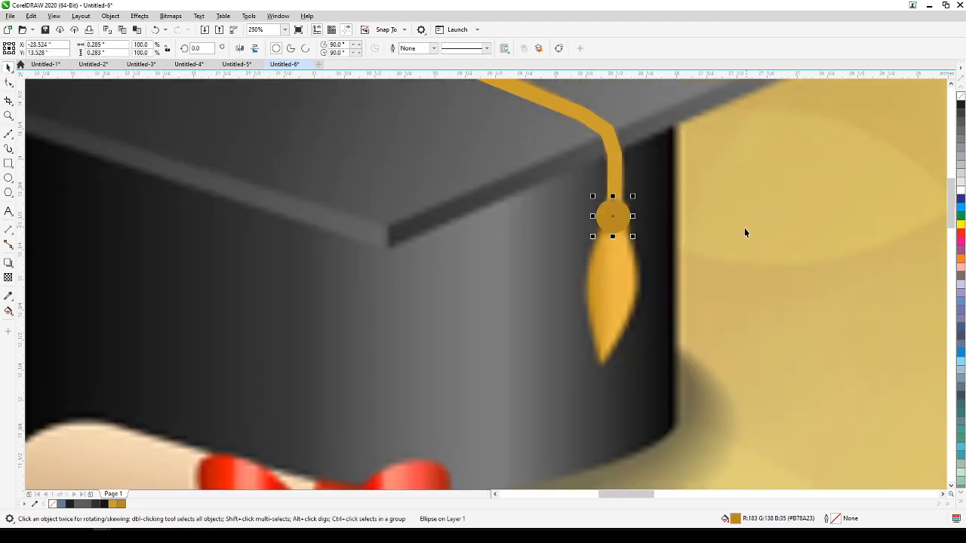
# Draw a closed two-node Bézier path between the reference tassel's bottom tip and the knot circle.
pyautogui.click(597, 279)
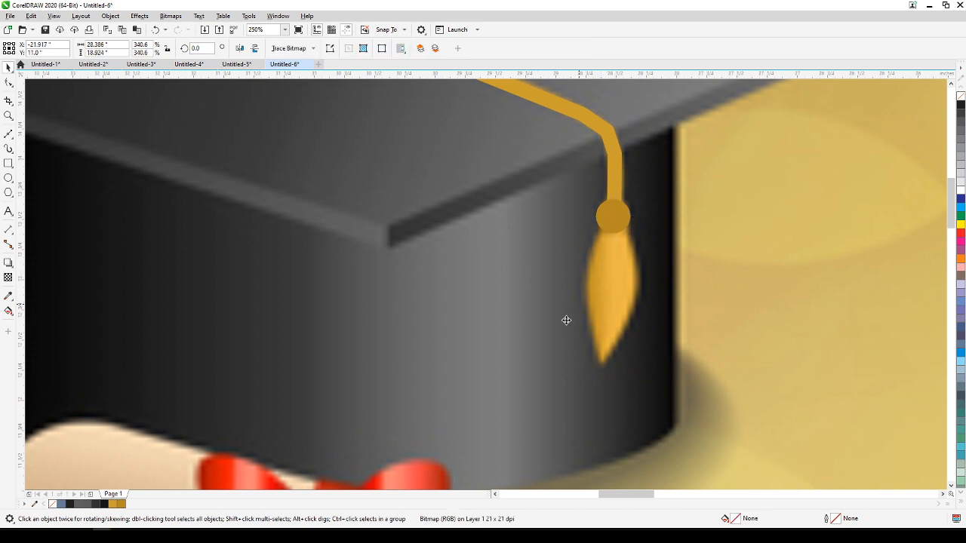
pyautogui.click(9, 134)
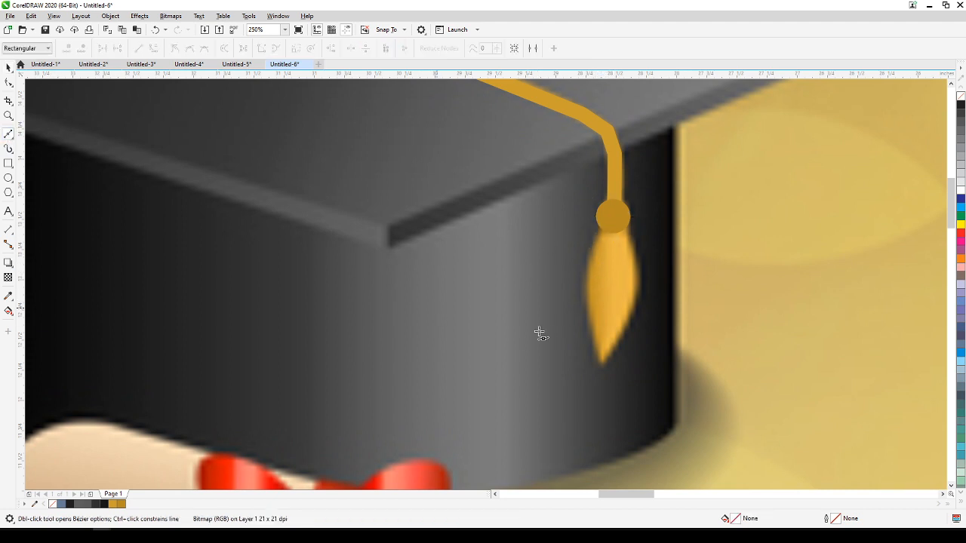
pyautogui.click(602, 365)
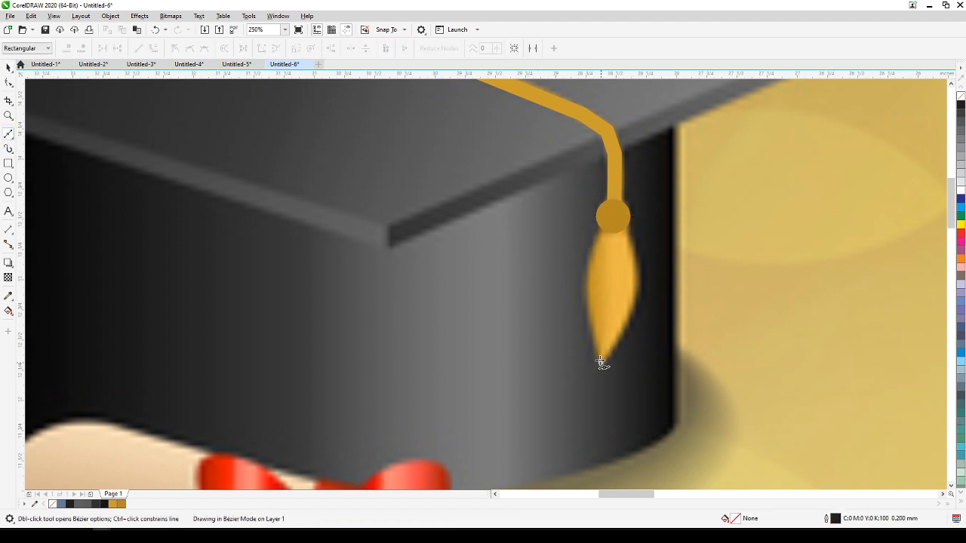
pyautogui.click(615, 216)
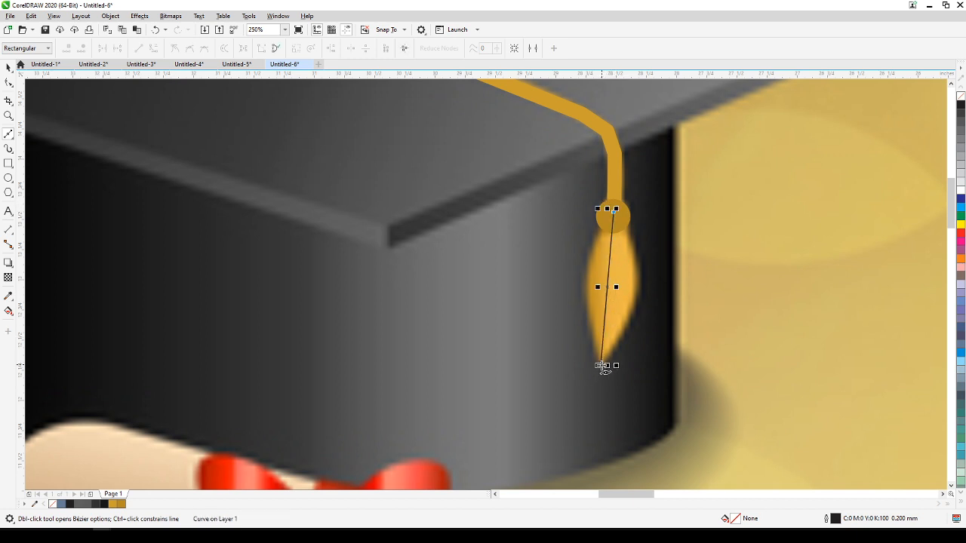
pyautogui.click(601, 365)
# Convert both segments of the tassel path to curves and bow them outward to a leaf shape about 0.407 by 1.25 inches.
pyautogui.click(8, 82)
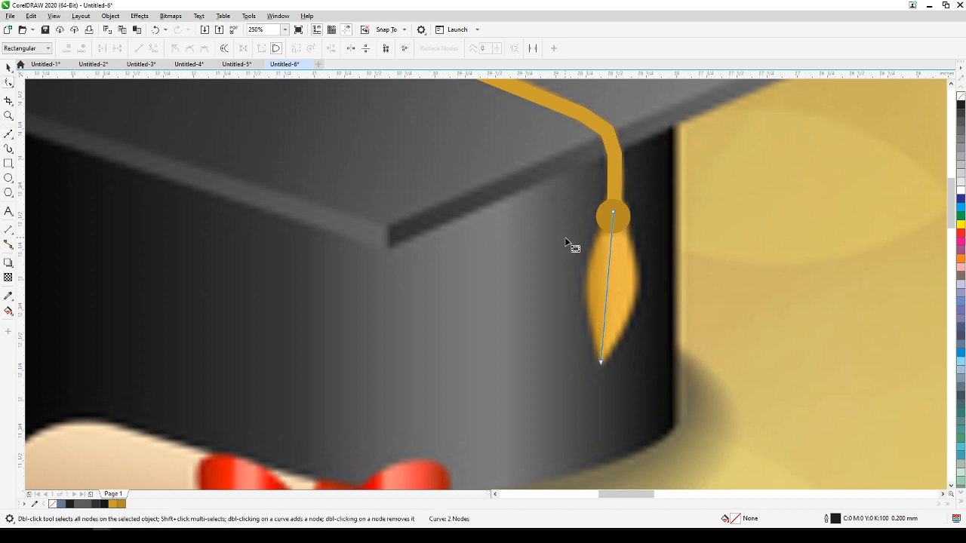
pyautogui.click(610, 280)
pyautogui.click(154, 47)
pyautogui.moveTo(607, 294); pyautogui.dragTo(588, 282)
pyautogui.click(607, 287)
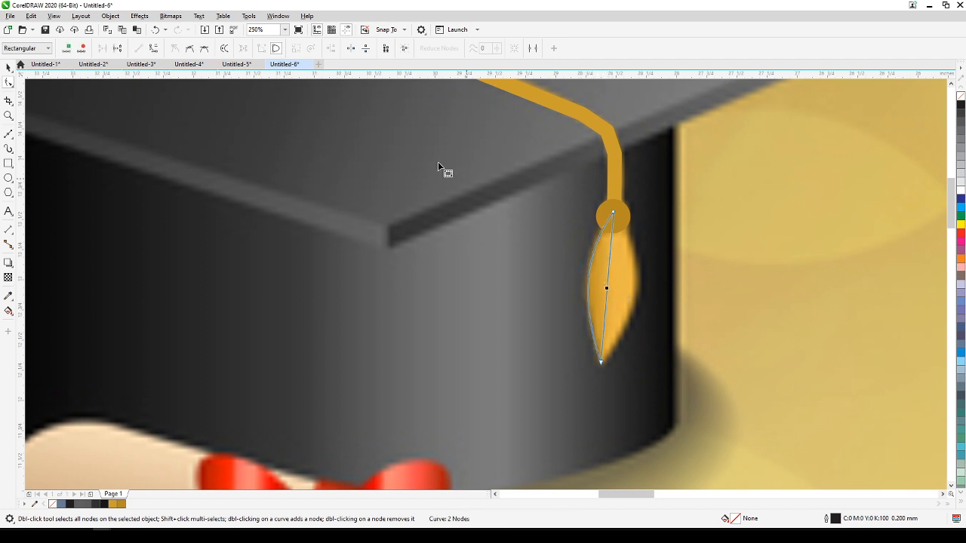
pyautogui.click(154, 48)
pyautogui.moveTo(609, 274); pyautogui.dragTo(637, 286)
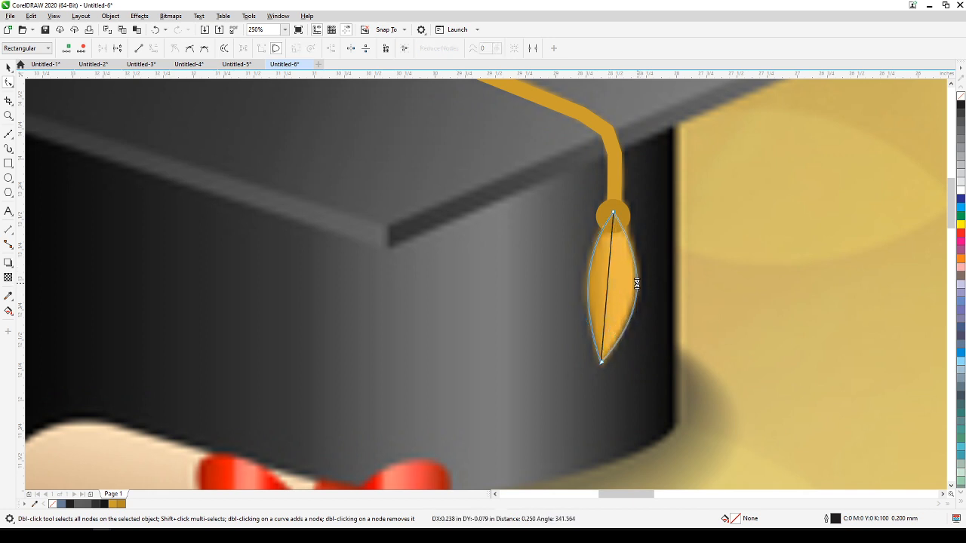
pyautogui.click(8, 67)
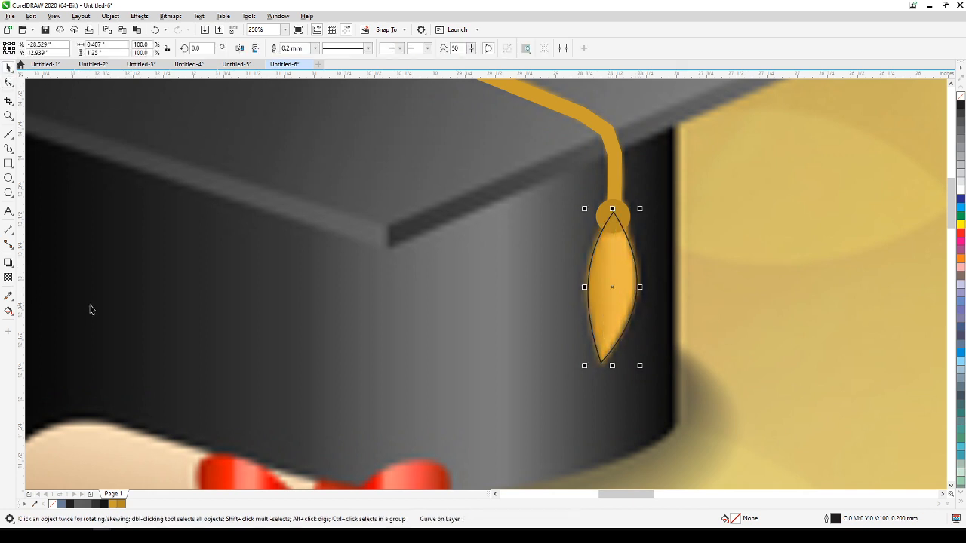
# Fill the tassel shape with the light gold #EAB648 sampled from the reference and remove its outline.
pyautogui.click(8, 296)
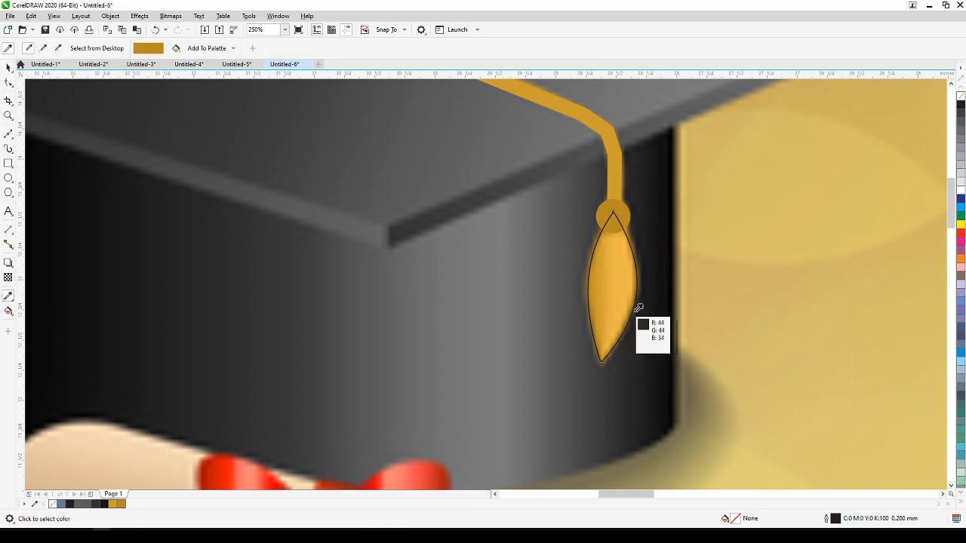
pyautogui.click(622, 302)
pyautogui.click(616, 272)
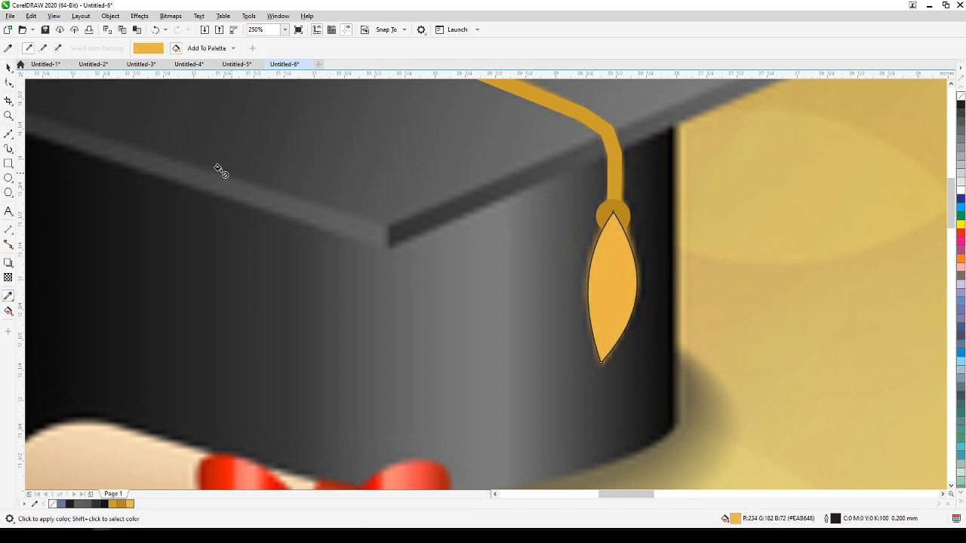
pyautogui.press('space')
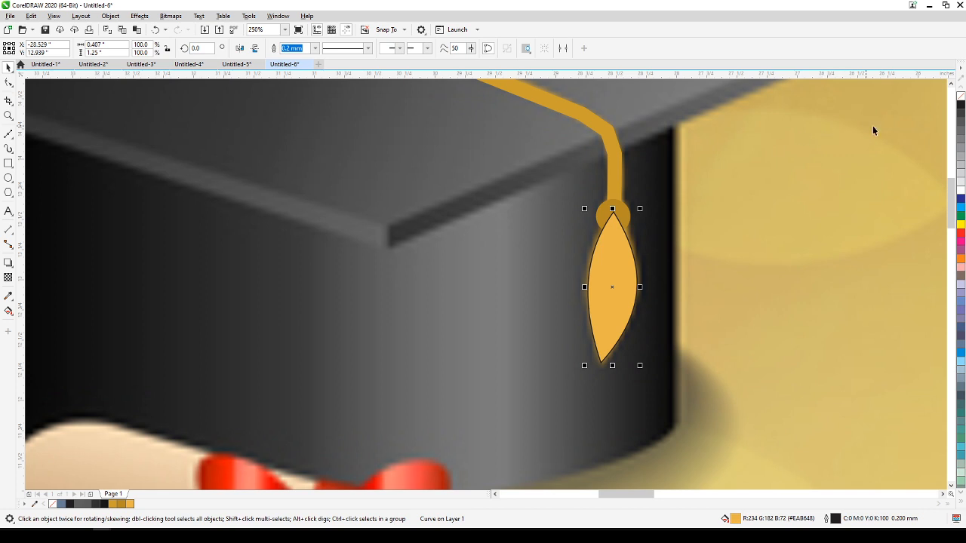
pyautogui.rightClick(960, 96)
pyautogui.scroll(-4, 692, 293)
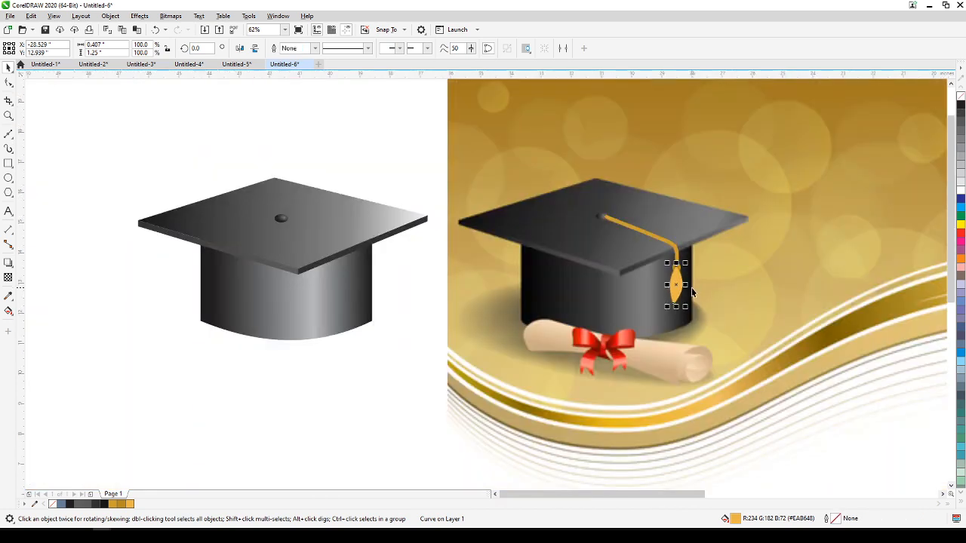
# Move the cord, knot and tassel together onto the vector cap, with the cord starting at its button.
pyautogui.moveTo(381, 155); pyautogui.dragTo(711, 322)
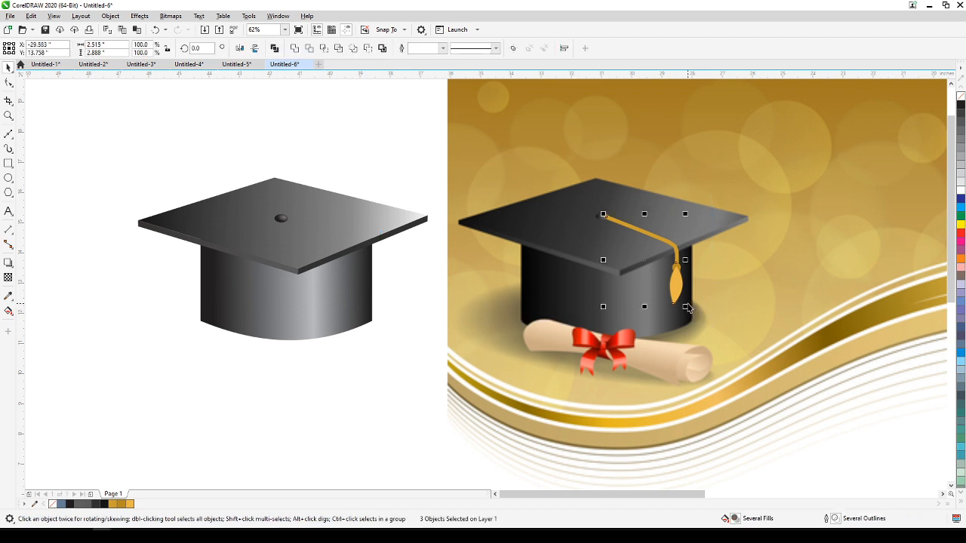
pyautogui.moveTo(676, 292); pyautogui.dragTo(357, 307)
pyautogui.click(320, 348)
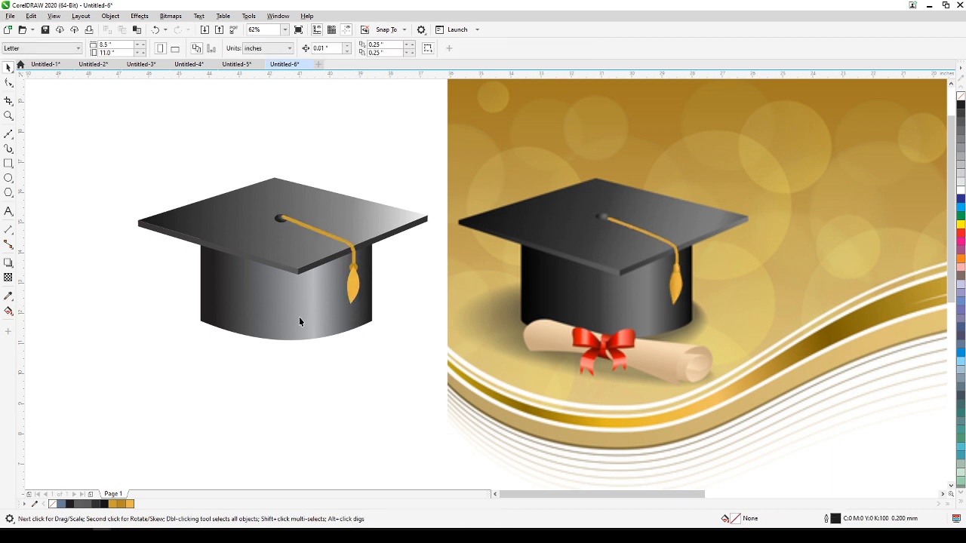
# Copy and paste the cap's button so it sits above the cord's end, shift it slightly right, and deselect it.
pyautogui.scroll(2, 247, 195)
pyautogui.moveTo(230, 150); pyautogui.dragTo(337, 255)
pyautogui.hotkey('ctrl', 'c')
pyautogui.hotkey('ctrl', 'v')
pyautogui.moveTo(323, 242); pyautogui.dragTo(327, 242)
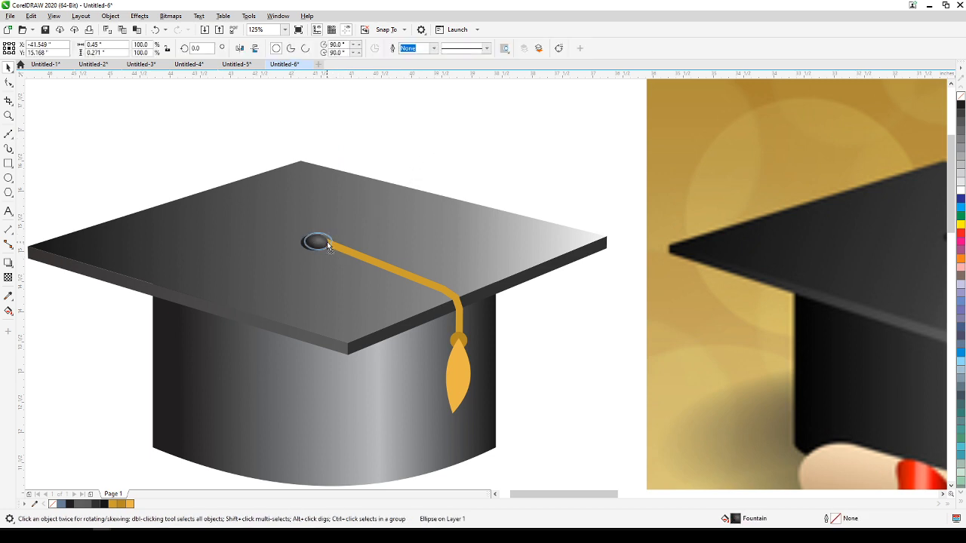
pyautogui.click(529, 182)
pyautogui.scroll(-3, 388, 360)
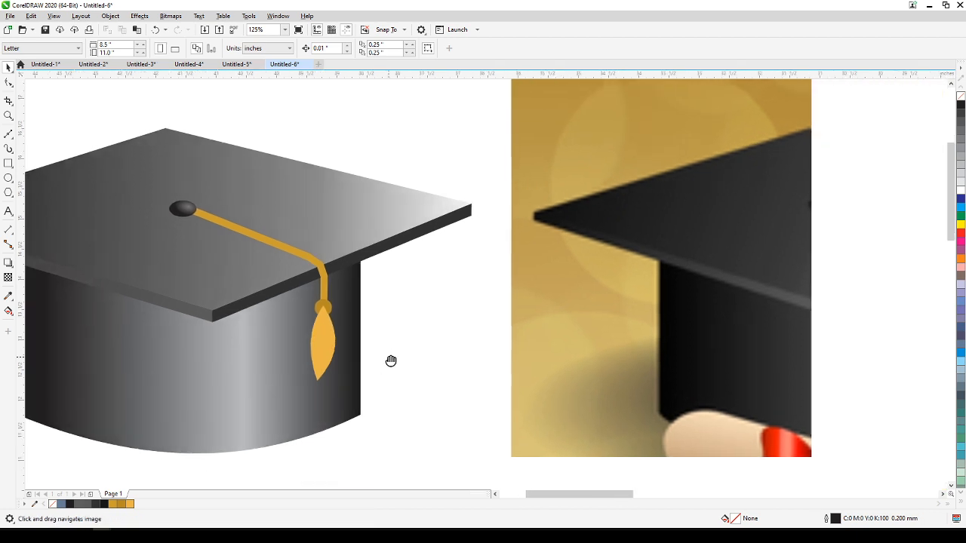
pyautogui.scroll(4, 664, 375)
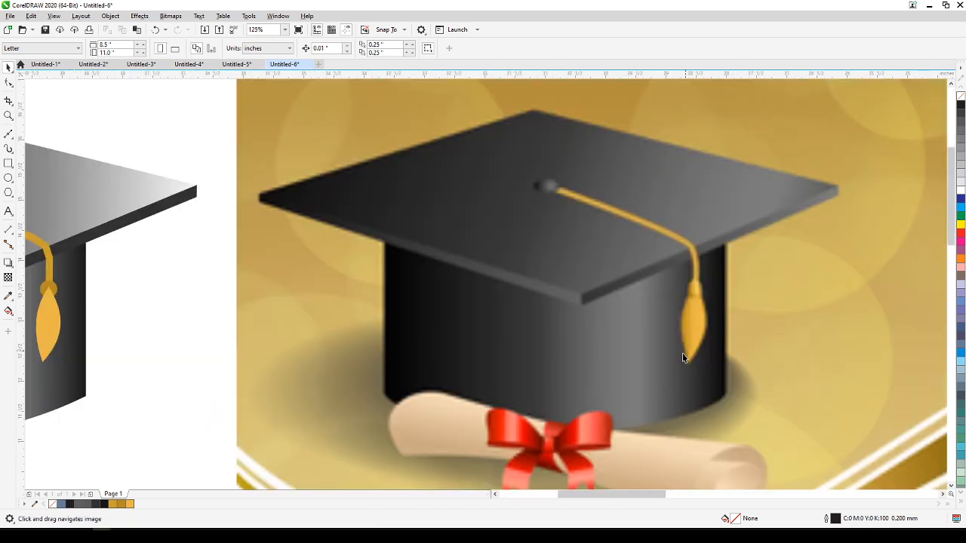
pyautogui.moveTo(434, 371); pyautogui.dragTo(536, 357)
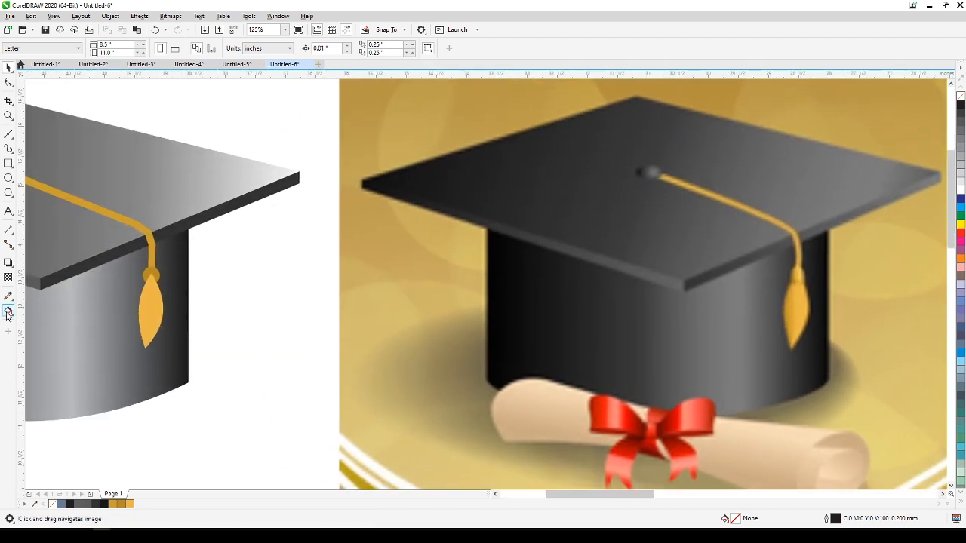
pyautogui.click(9, 312)
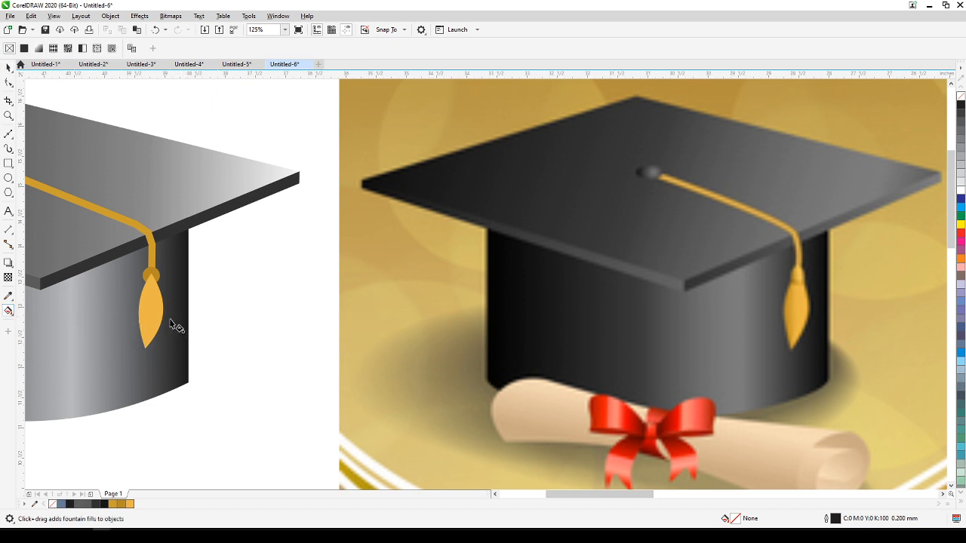
pyautogui.click(130, 314)
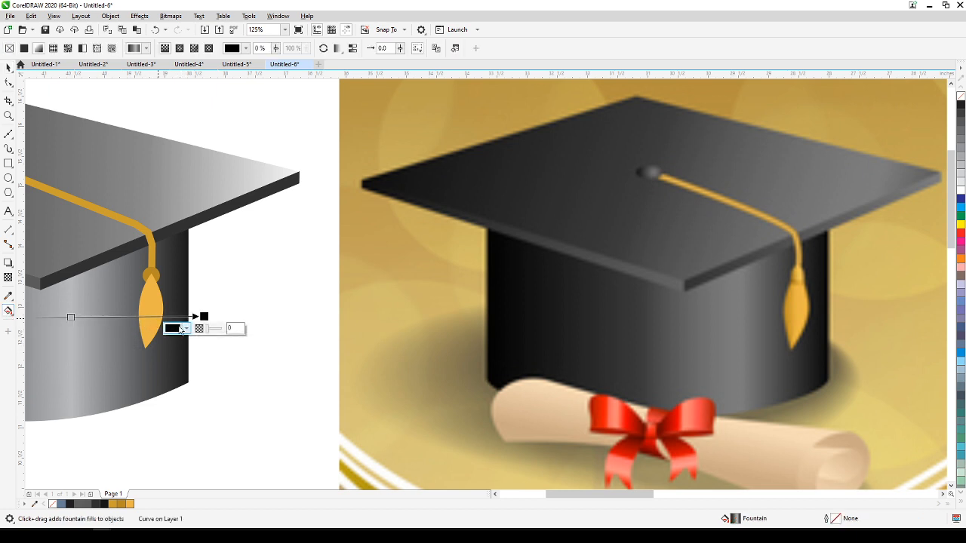
pyautogui.click(8, 67)
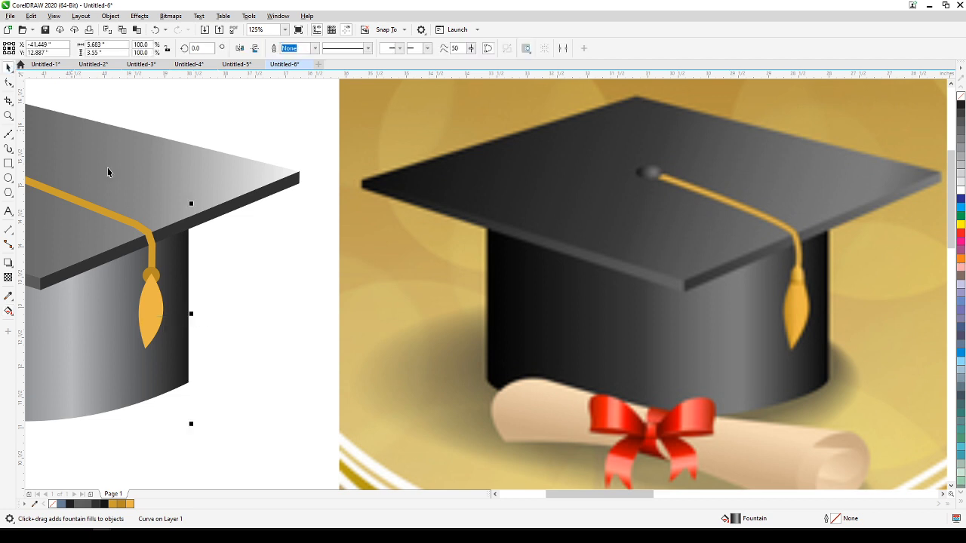
pyautogui.click(273, 338)
# Bring the knot circle in front of the tassel shape on the vector cap and deselect it.
pyautogui.click(154, 274)
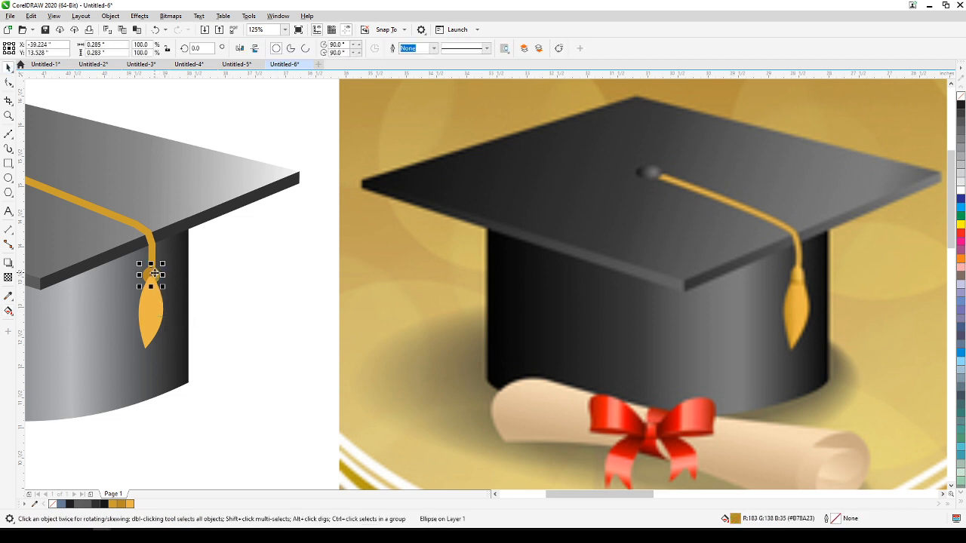
pyautogui.hotkey('shift', 'pageup')
pyautogui.click(195, 277)
# Darken a copy of the tassel shape to #AD8A42 by adding small amounts of black to its gold fill.
pyautogui.click(153, 320)
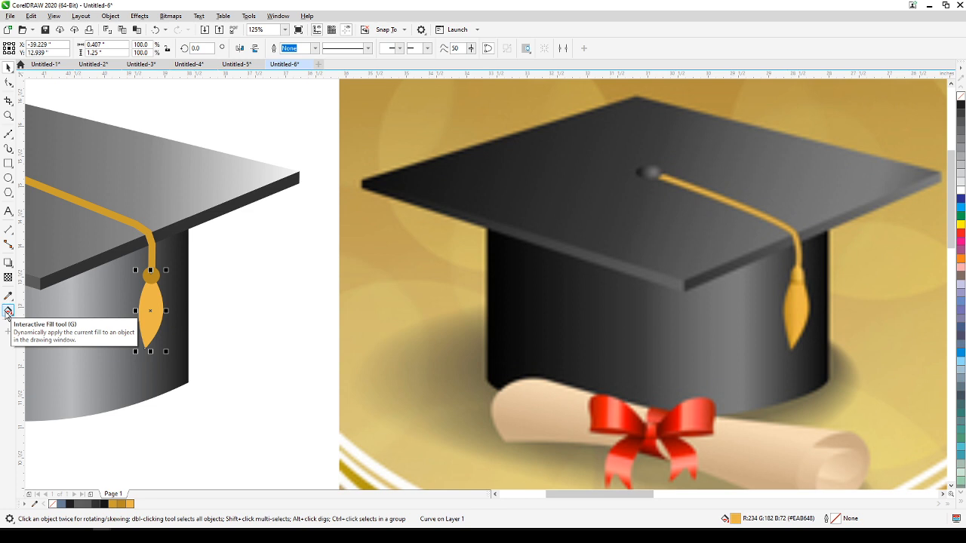
pyautogui.scroll(1, 143, 310)
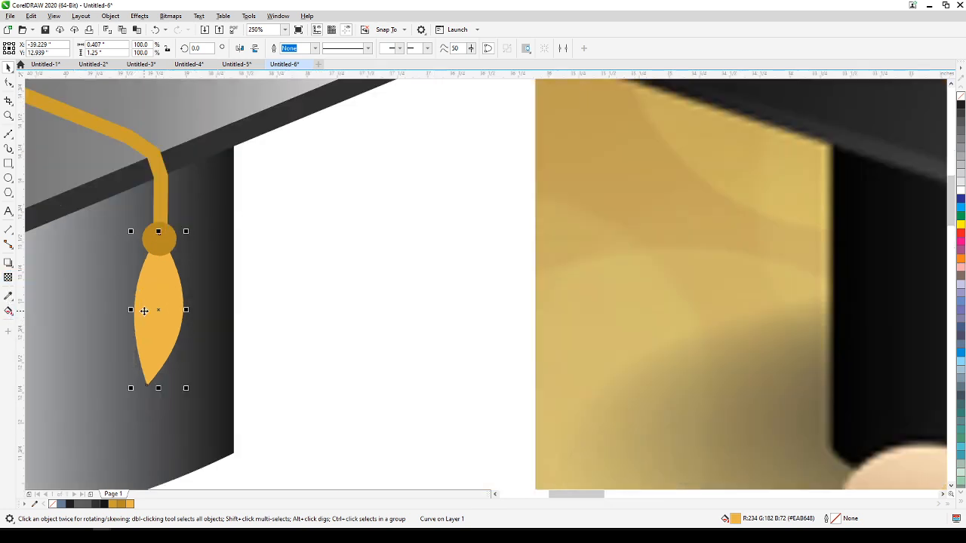
pyautogui.moveTo(143, 312); pyautogui.dragTo(319, 285)
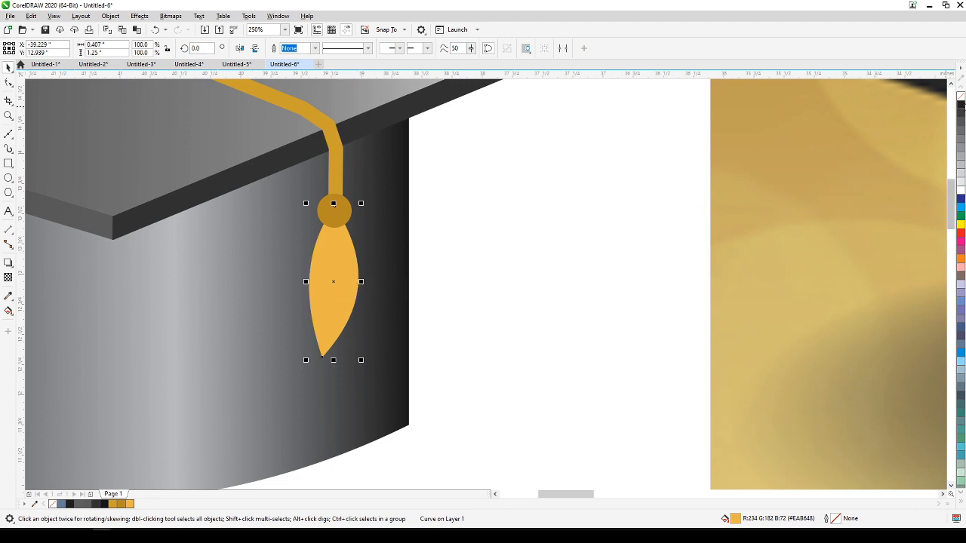
pyautogui.keyDown('ctrl'); pyautogui.click(960, 108); pyautogui.keyUp('ctrl')
pyautogui.keyDown('ctrl'); pyautogui.click(959, 108); pyautogui.keyUp('ctrl')
pyautogui.keyDown('ctrl'); pyautogui.click(960, 108); pyautogui.keyUp('ctrl')
pyautogui.keyDown('ctrl'); pyautogui.click(960, 108); pyautogui.keyUp('ctrl')
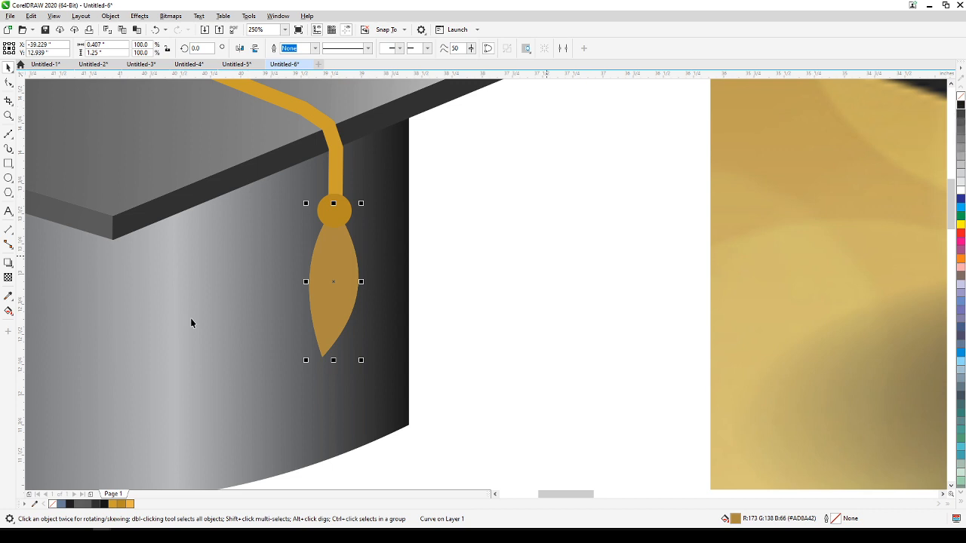
# Apply a linear transparency across the dark tassel copy so it fades from its left edge towards the right, and deselect it.
pyautogui.click(8, 278)
pyautogui.moveTo(309, 288)
pyautogui.mouseDown()
pyautogui.moveTo(363, 299)
pyautogui.moveTo(372, 290)
pyautogui.moveTo(315, 288)
pyautogui.mouseUp()
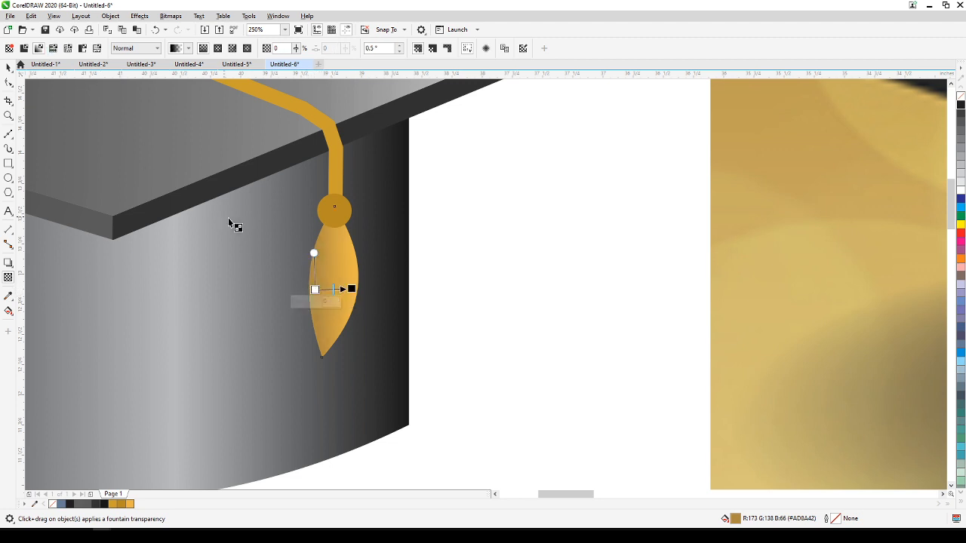
pyautogui.click(8, 67)
pyautogui.click(451, 290)
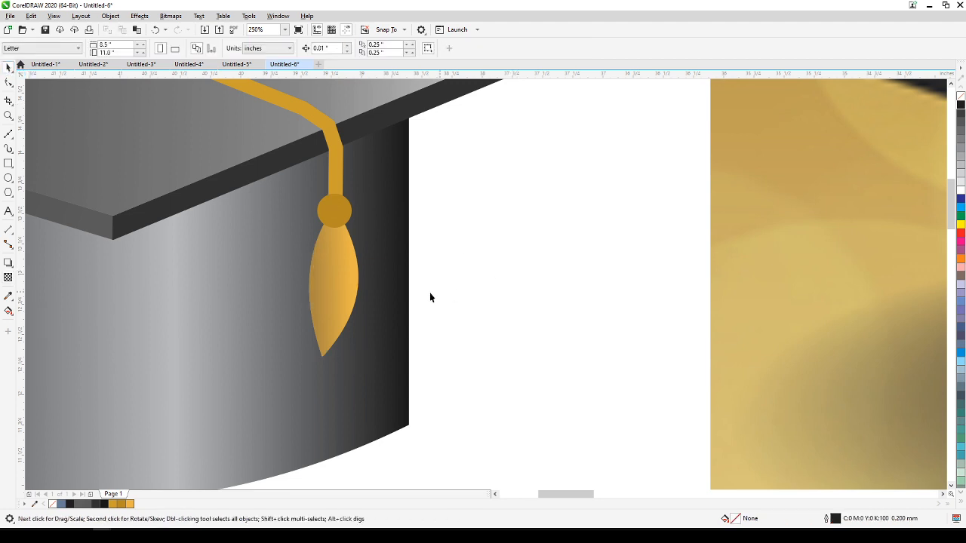
# Compare the vector cap with the reference bitmap, and examine the diploma, bow and golden wave of the banner.
pyautogui.scroll(-2, 344, 300)
pyautogui.scroll(-4, 355, 319)
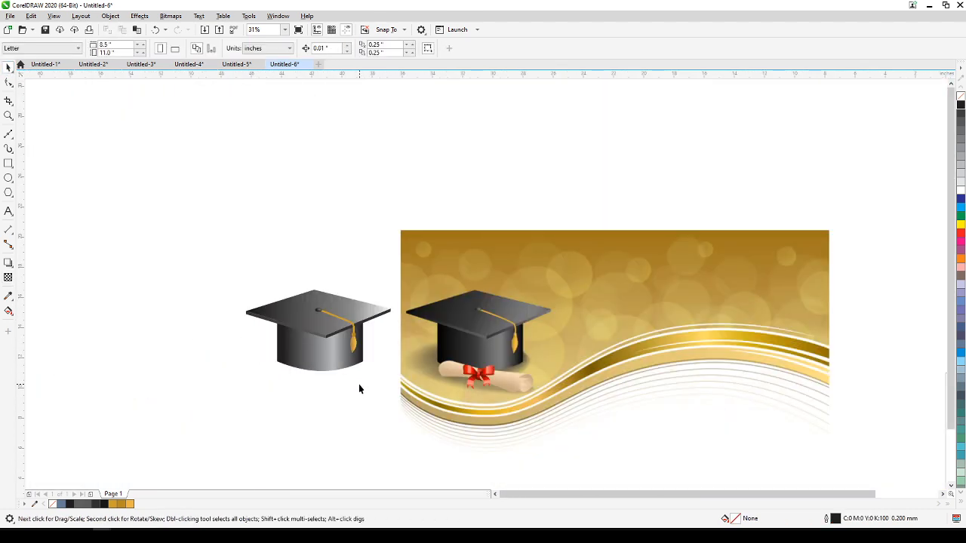
pyautogui.scroll(2, 347, 400)
pyautogui.moveTo(345, 398); pyautogui.dragTo(278, 393)
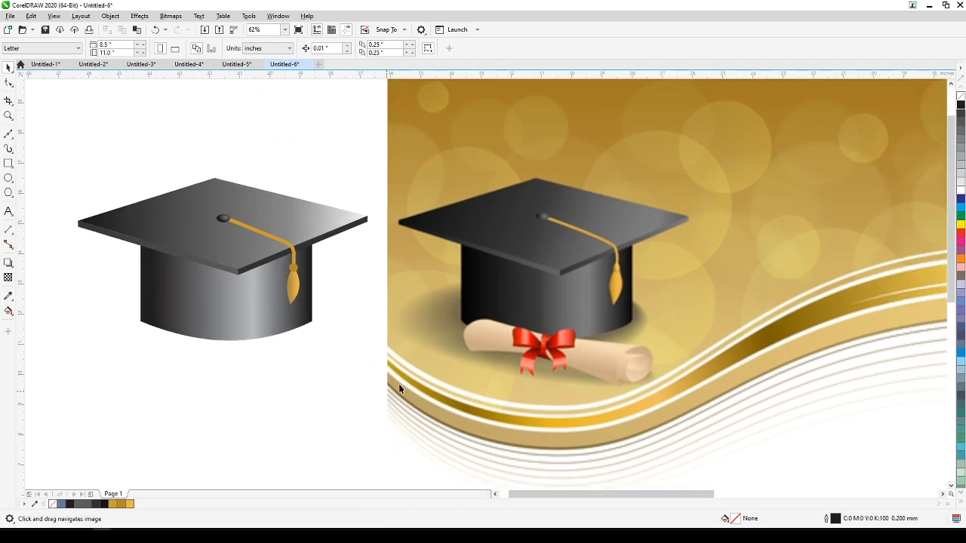
pyautogui.scroll(-1, 421, 354)
pyautogui.moveTo(420, 355); pyautogui.dragTo(319, 353)
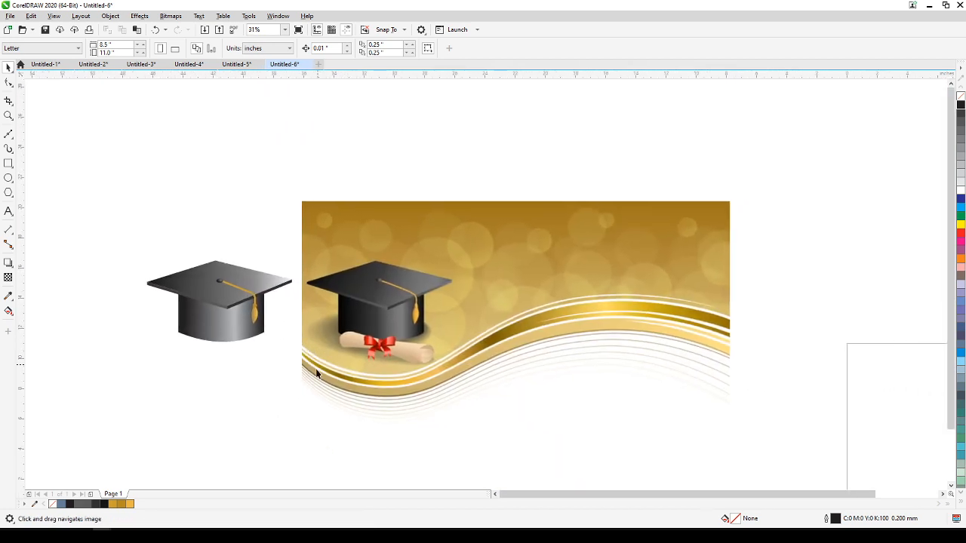
pyautogui.scroll(2, 366, 352)
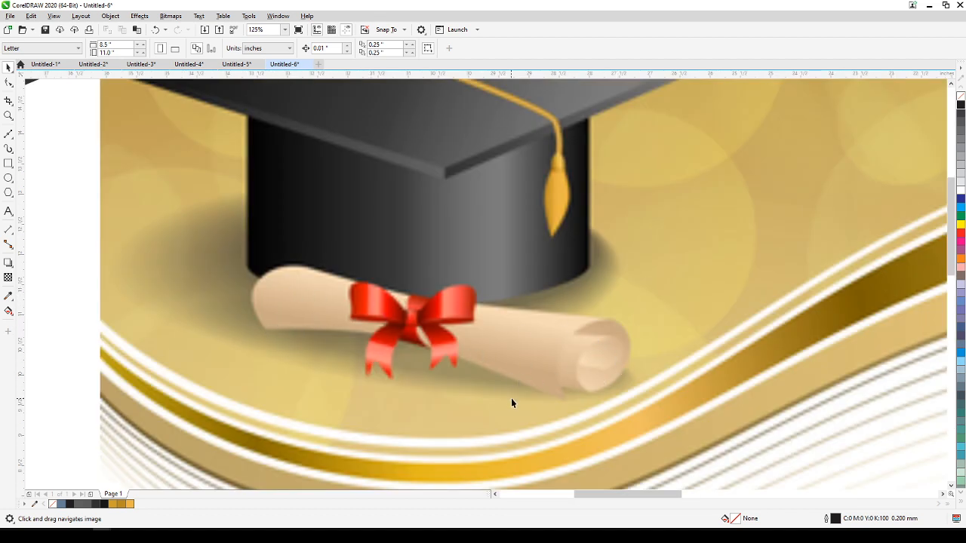
pyautogui.scroll(-2, 583, 367)
pyautogui.scroll(1, 526, 356)
pyautogui.scroll(-1, 527, 356)
pyautogui.moveTo(527, 356); pyautogui.dragTo(380, 287)
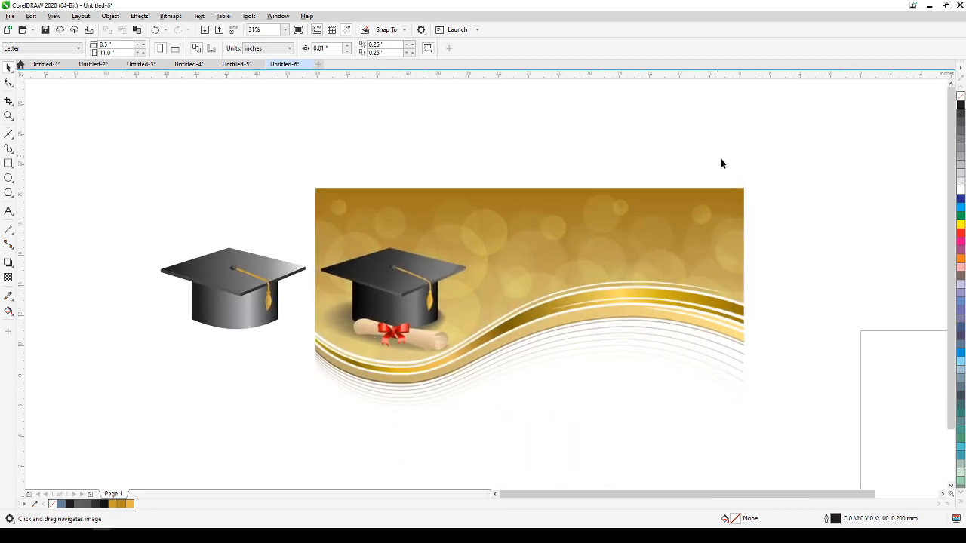
pyautogui.moveTo(325, 390)
pyautogui.mouseDown()
pyautogui.moveTo(264, 356)
pyautogui.moveTo(347, 373)
pyautogui.moveTo(336, 393)
pyautogui.mouseUp()
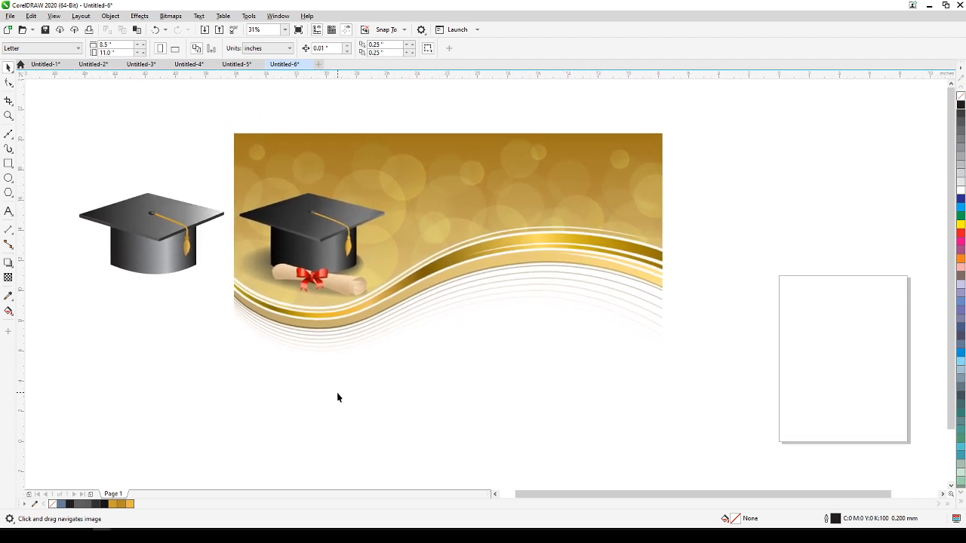
# Draw a rectangle about 28.4 by 17.4 inches from the reference bitmap's top-left corner, spanning its full width, and deselect it.
pyautogui.click(8, 165)
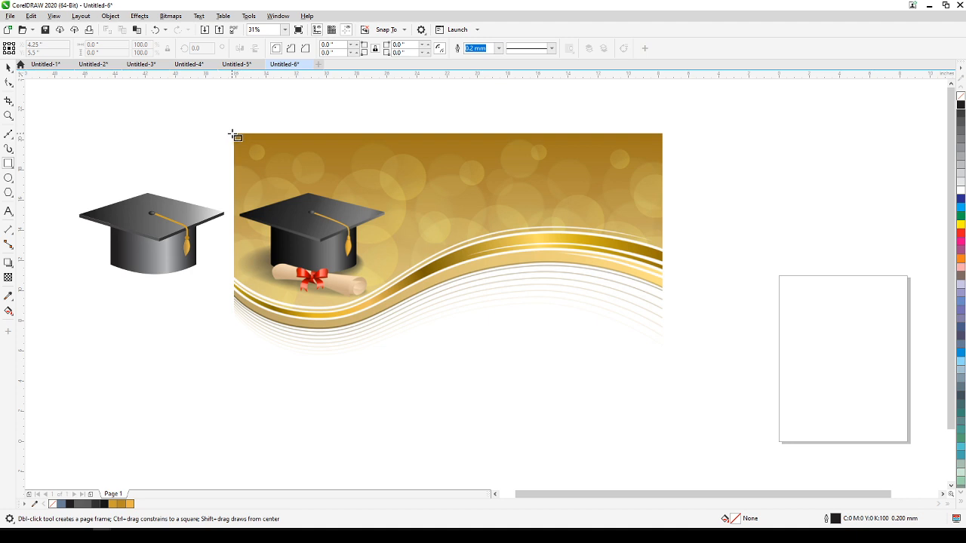
pyautogui.moveTo(234, 133); pyautogui.dragTo(662, 396)
pyautogui.click(8, 67)
pyautogui.click(101, 138)
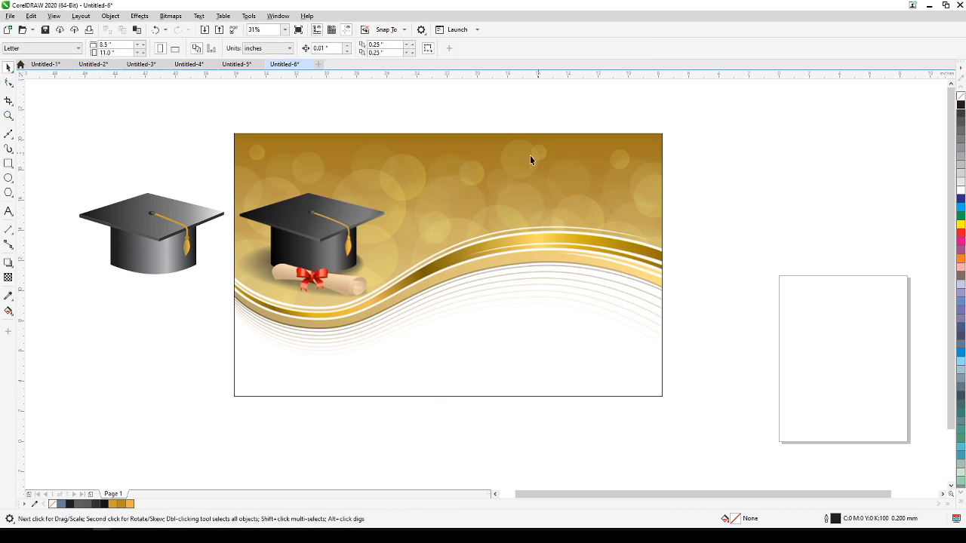
# Draw a straight line across the golden wave, extending past both sides of the rectangle, and convert it to a curve.
pyautogui.click(8, 134)
pyautogui.click(221, 267)
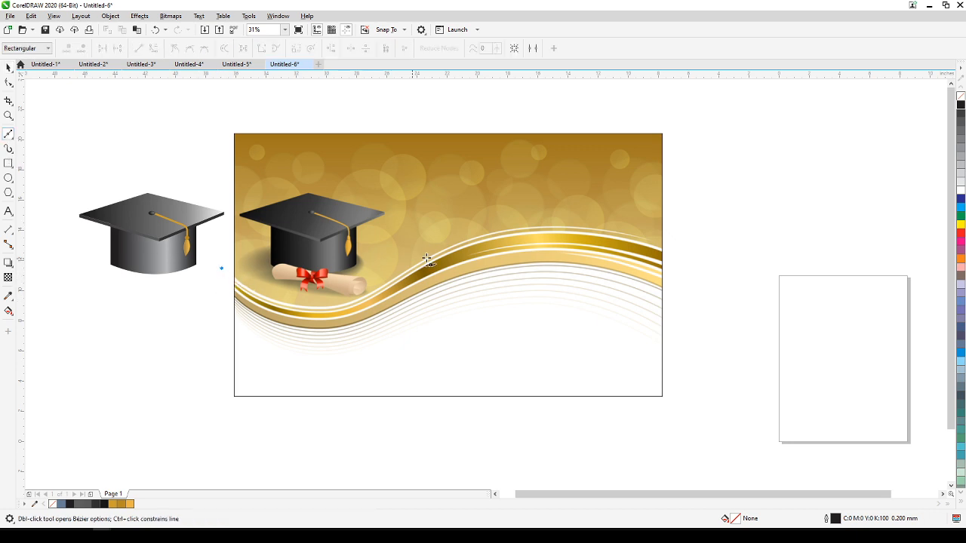
pyautogui.click(675, 242)
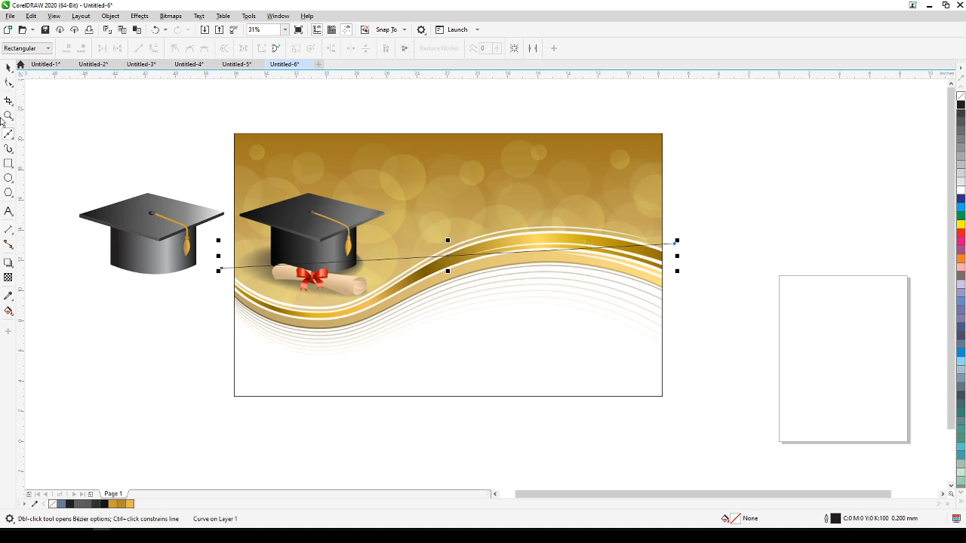
pyautogui.click(9, 83)
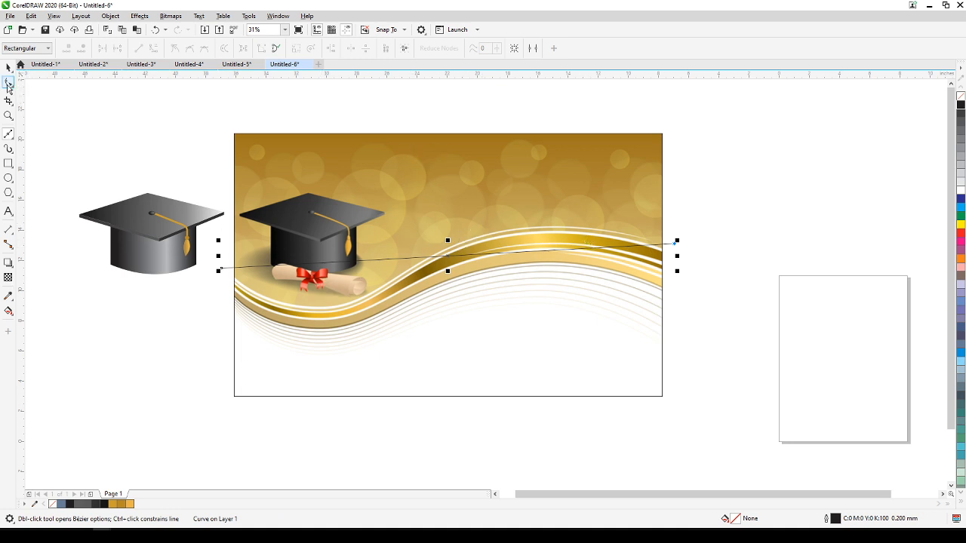
pyautogui.click(389, 259)
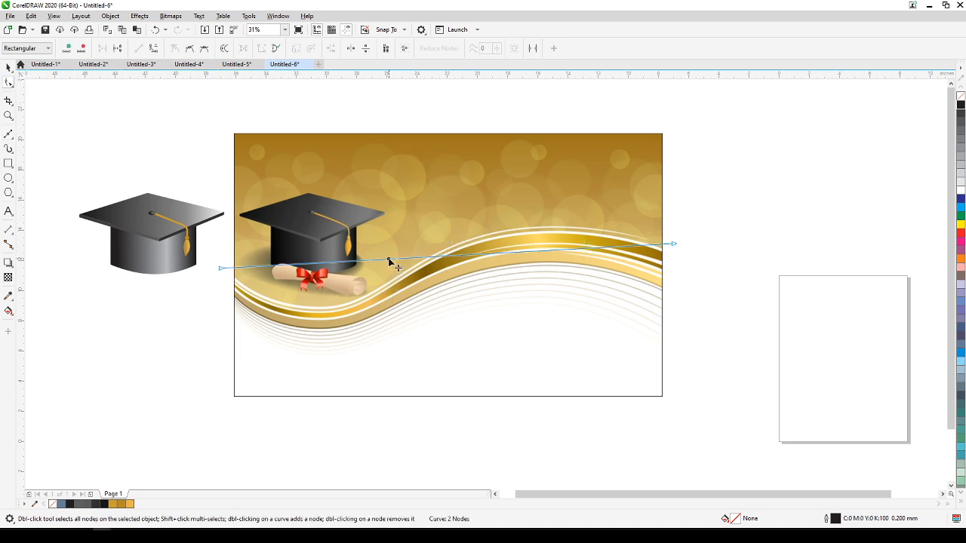
pyautogui.click(154, 49)
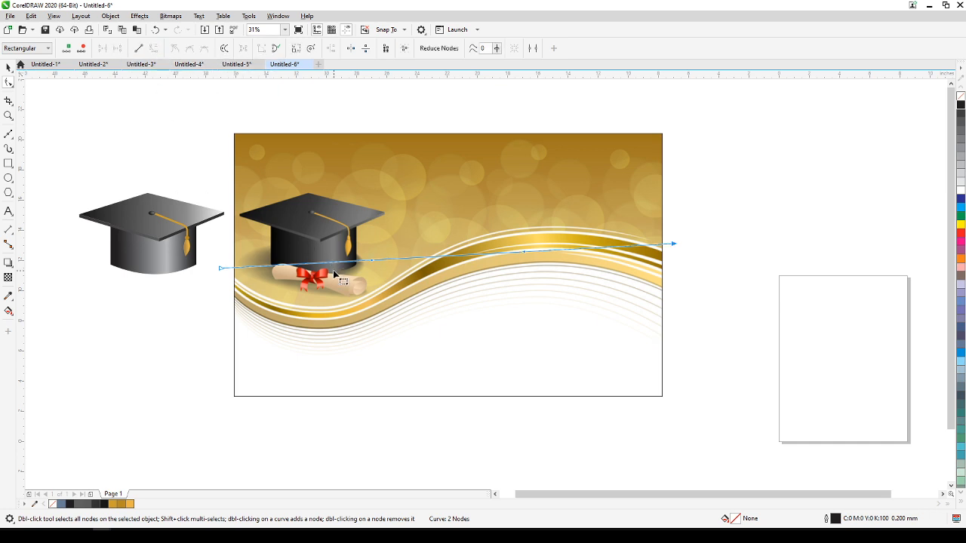
# Bend the line and adjust the handles at both ends until it follows the upper edge of the golden wave.
pyautogui.moveTo(340, 266); pyautogui.dragTo(319, 312)
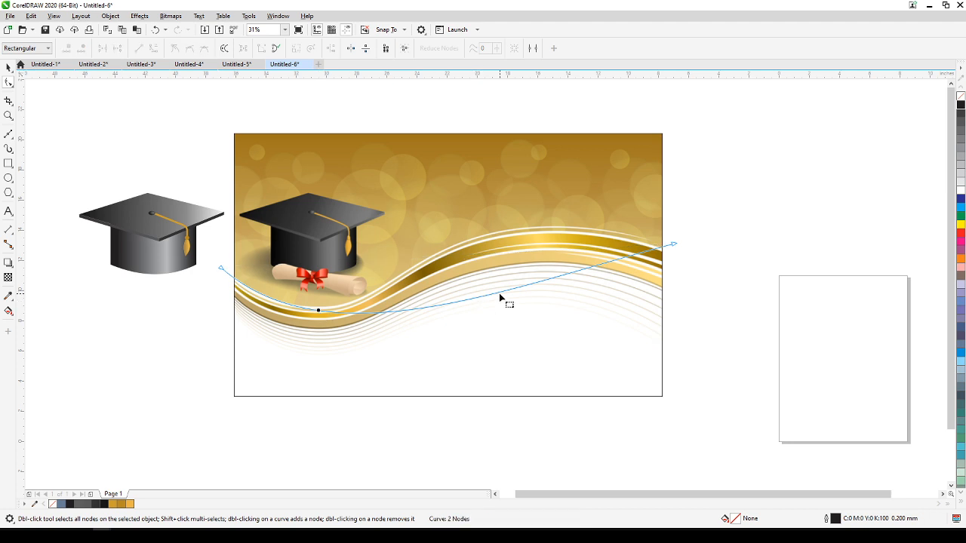
pyautogui.moveTo(505, 296); pyautogui.dragTo(495, 235)
pyautogui.click(221, 270)
pyautogui.moveTo(318, 305); pyautogui.dragTo(355, 389)
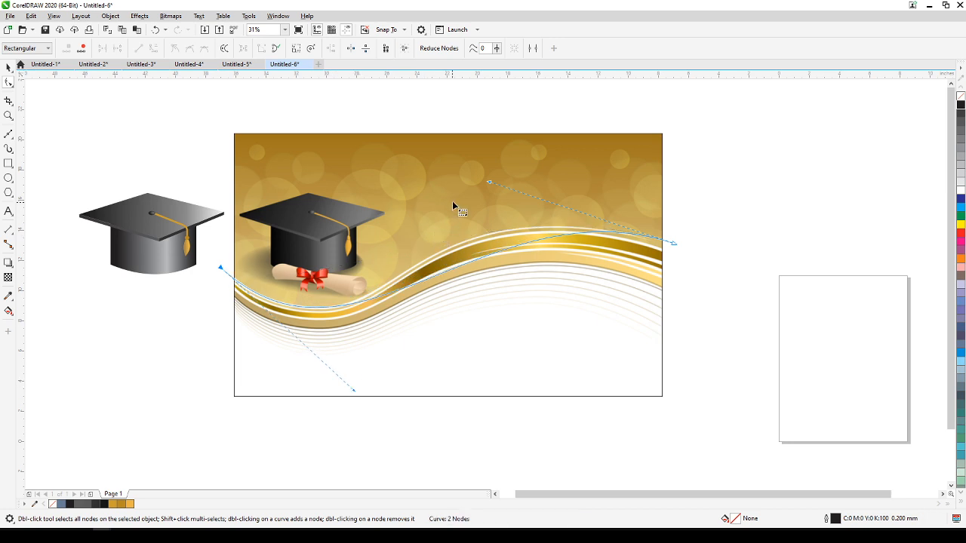
pyautogui.moveTo(490, 183); pyautogui.dragTo(404, 157)
pyautogui.moveTo(354, 392); pyautogui.dragTo(392, 393)
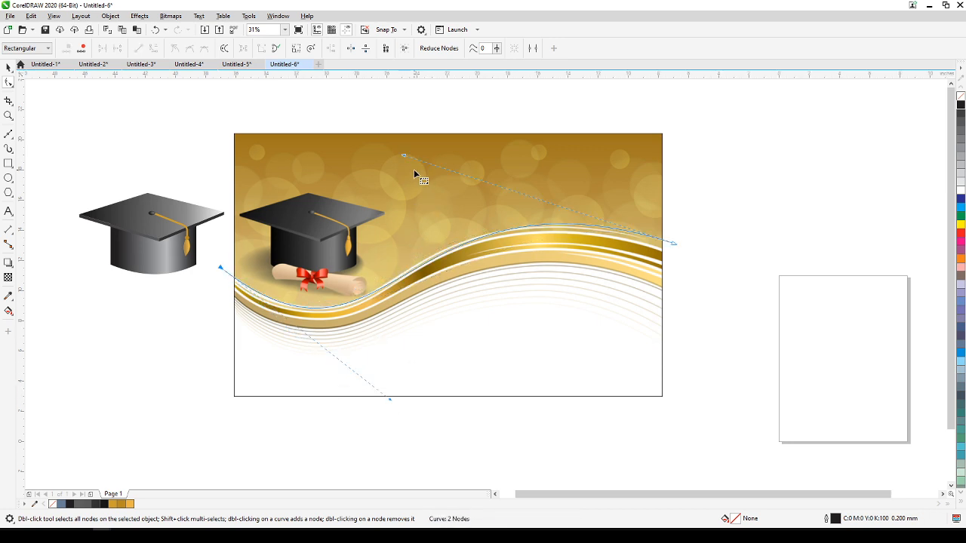
pyautogui.moveTo(405, 157); pyautogui.dragTo(388, 160)
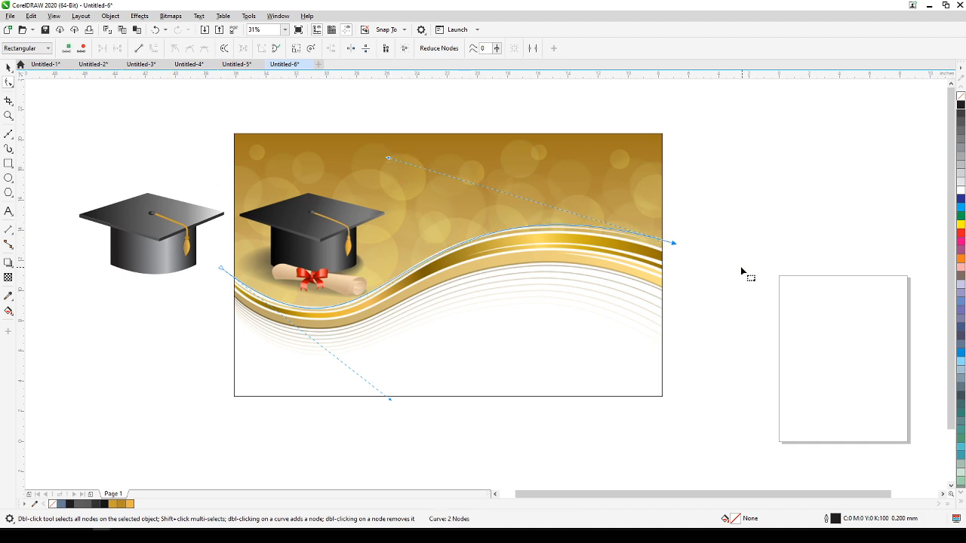
pyautogui.moveTo(673, 243); pyautogui.dragTo(674, 244)
pyautogui.click(9, 67)
pyautogui.scroll(-2, 227, 233)
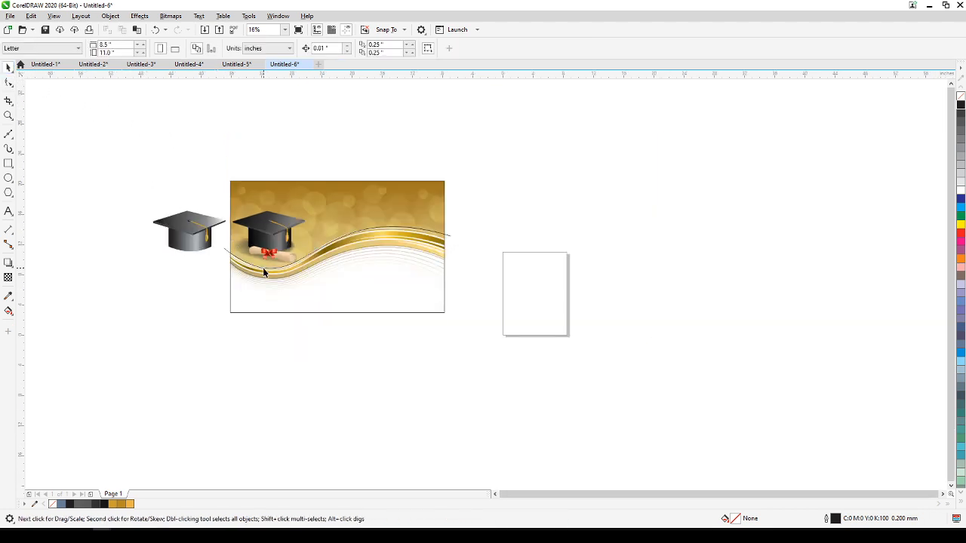
pyautogui.scroll(2, 263, 267)
pyautogui.moveTo(571, 397); pyautogui.dragTo(701, 407)
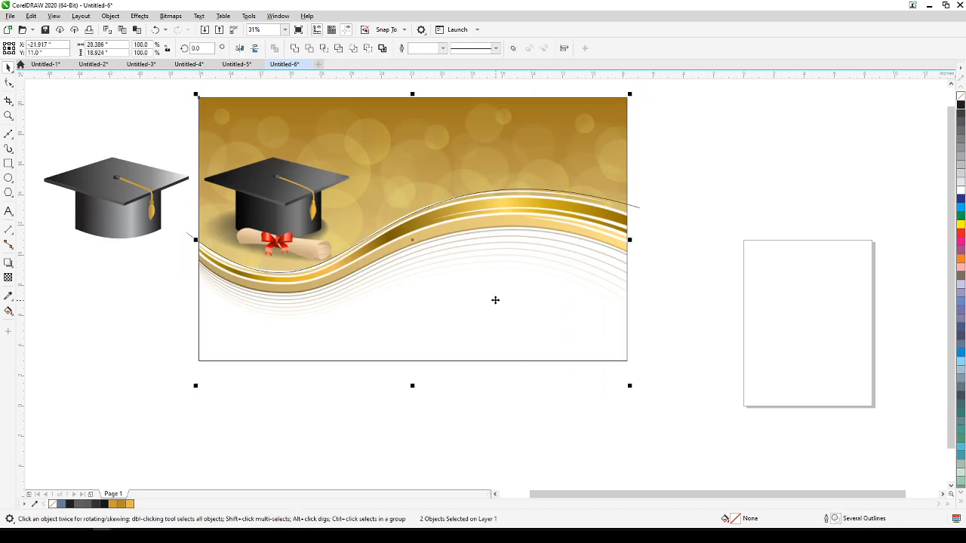
pyautogui.press('Escape')
pyautogui.moveTo(410, 237); pyautogui.dragTo(729, 254)
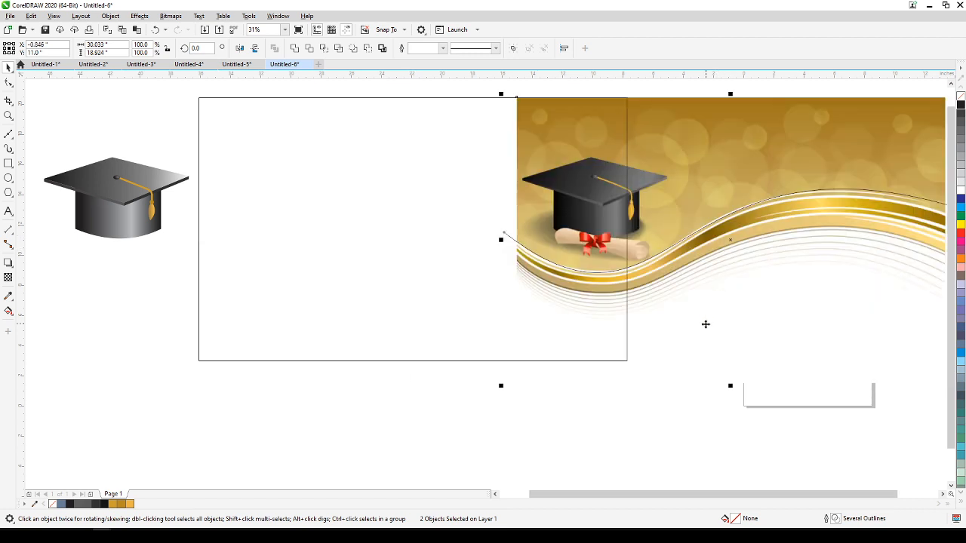
pyautogui.hotkey('ctrl', 'z')
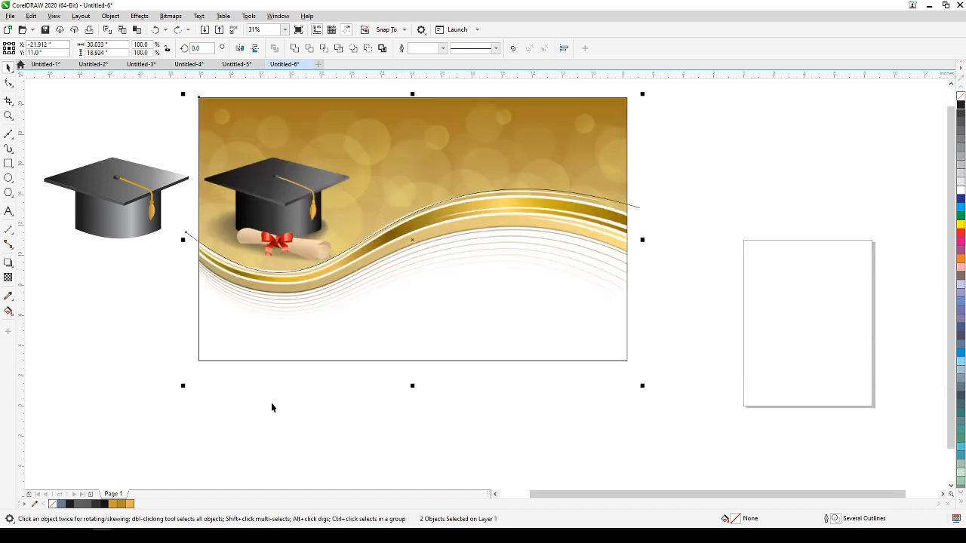
# Select the rectangle and the wave curve together and move them off the reference bitmap to the empty area on its right.
pyautogui.click(225, 276)
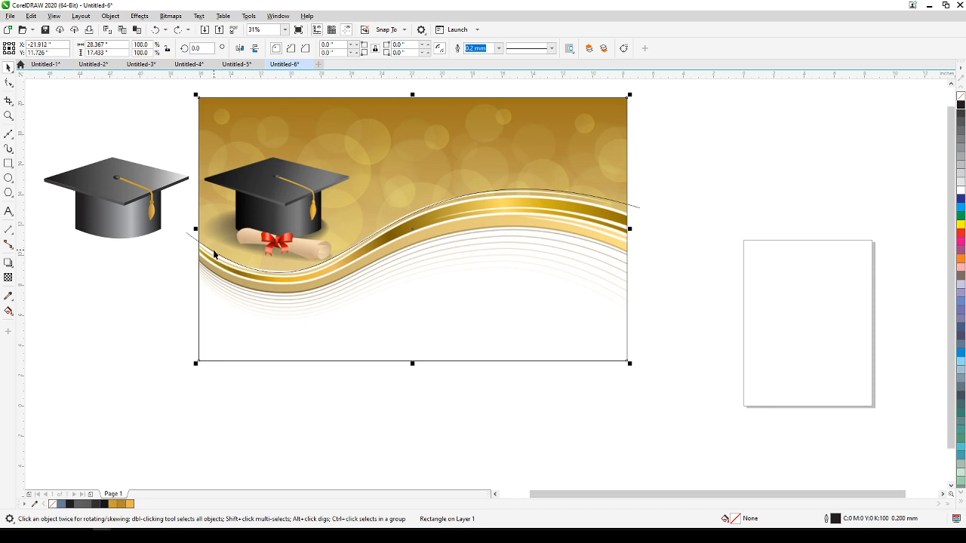
pyautogui.keyDown('shift'); pyautogui.click(215, 251); pyautogui.keyUp('shift')
pyautogui.moveTo(285, 247); pyautogui.dragTo(739, 252)
pyautogui.press('h')
pyautogui.moveTo(686, 377); pyautogui.dragTo(508, 392)
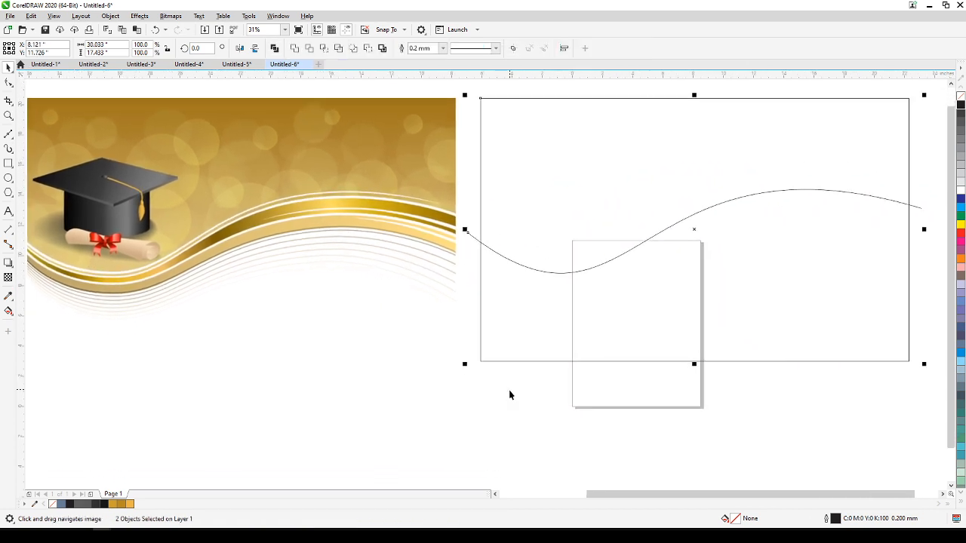
pyautogui.moveTo(417, 411); pyautogui.dragTo(406, 442)
pyautogui.scroll(-1, 456, 411)
pyautogui.scroll(1, 364, 361)
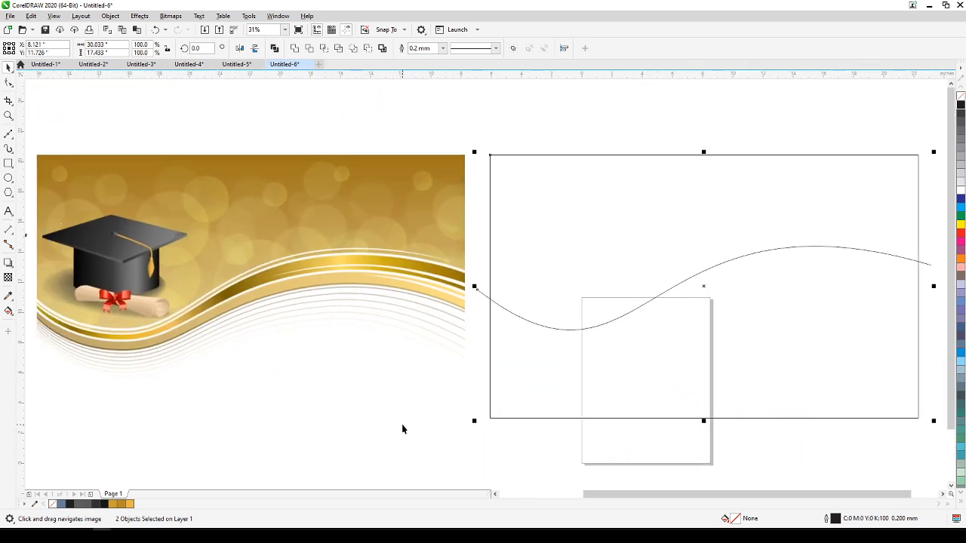
# Try to fill the rectangle with the dark gold sampled from the reference's top edge, and undo the fill.
pyautogui.click(9, 297)
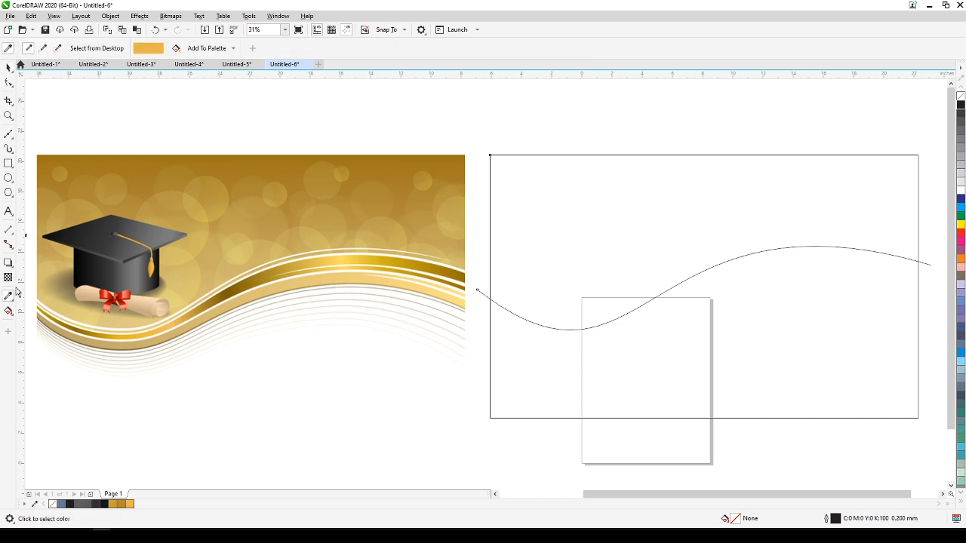
pyautogui.click(355, 153)
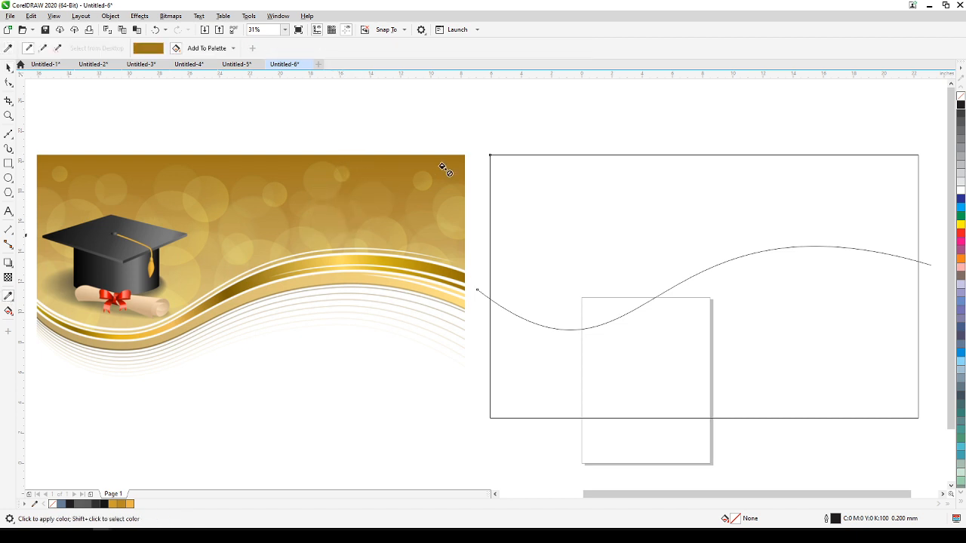
pyautogui.click(530, 172)
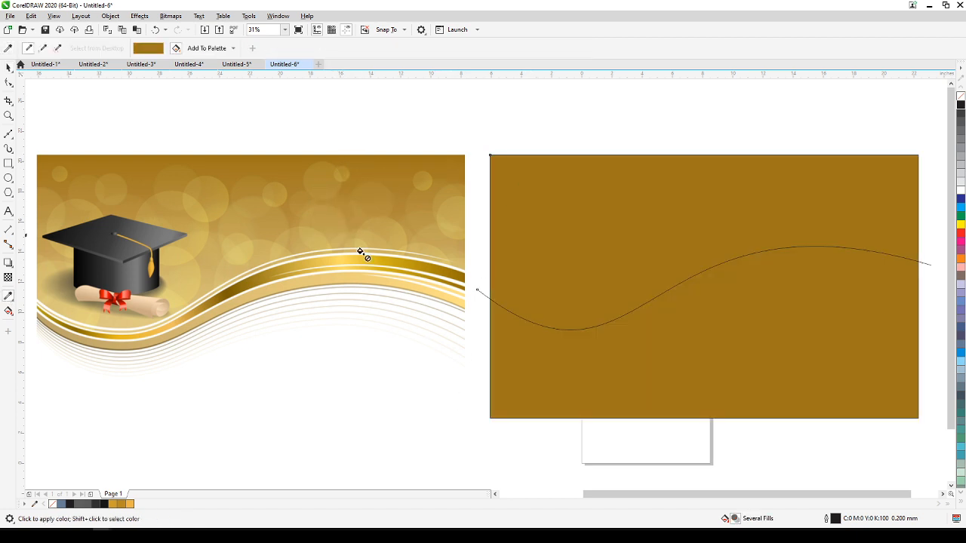
pyautogui.click(9, 68)
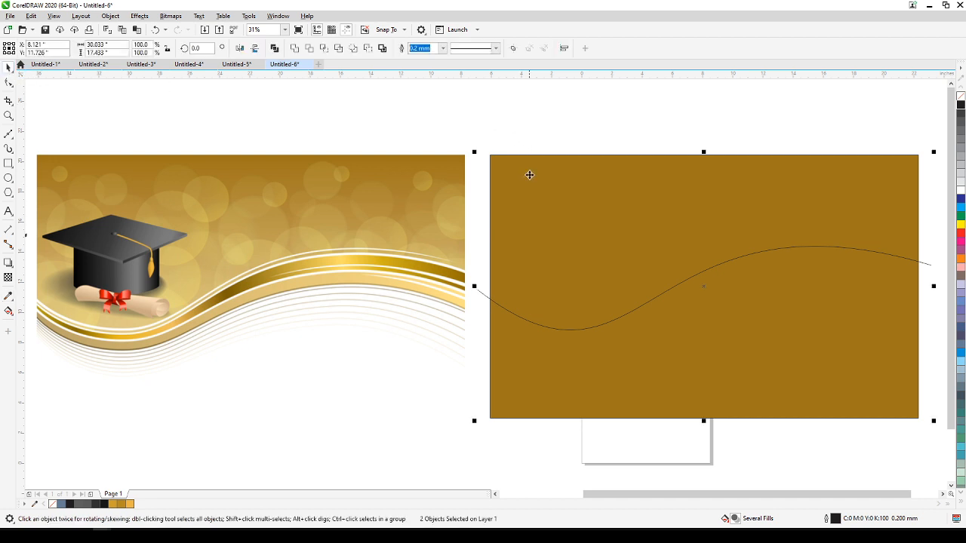
pyautogui.hotkey('ctrl', 'z')
pyautogui.press('Escape')
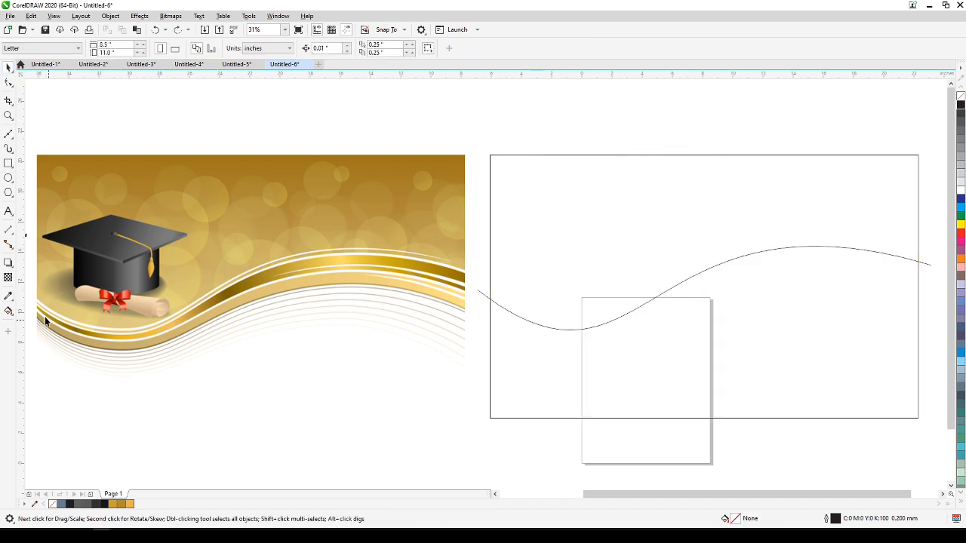
# Use Smart Fill to create a separate filled shape from the rectangle's area above the wave curve.
pyautogui.click(8, 313)
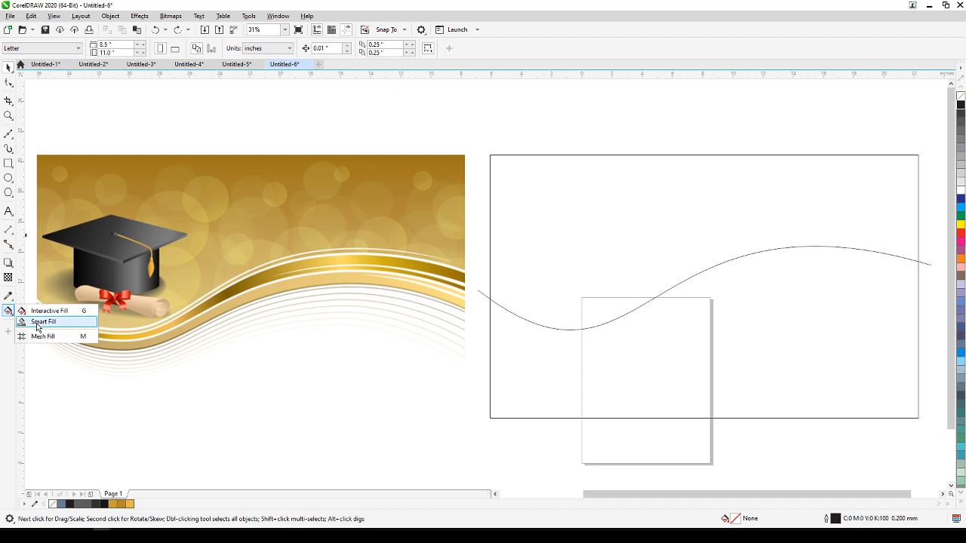
pyautogui.click(36, 322)
pyautogui.click(517, 235)
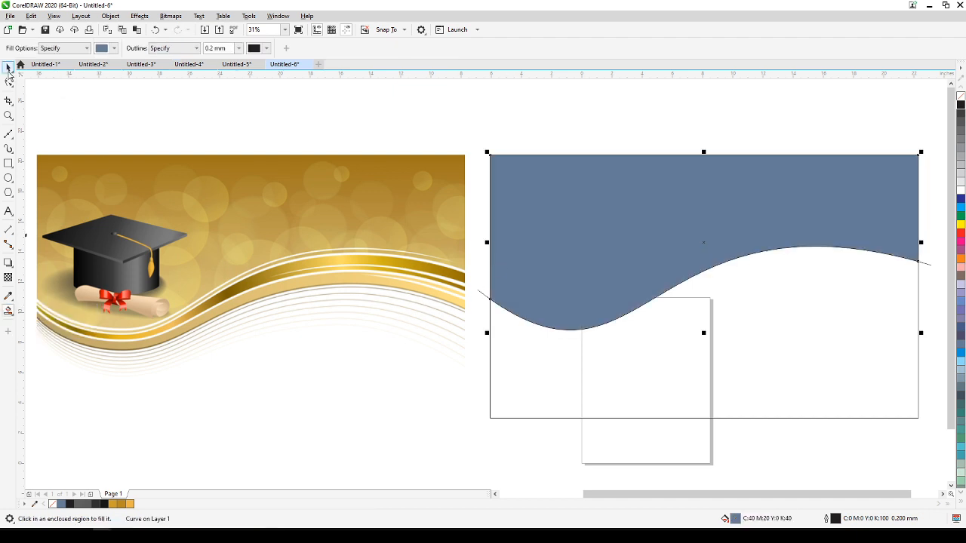
pyautogui.click(9, 68)
pyautogui.press('Escape')
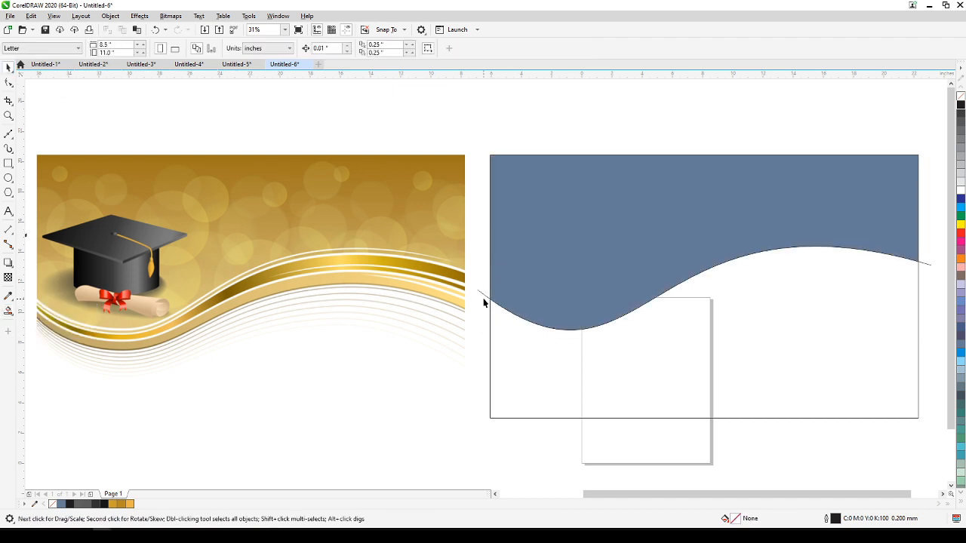
# Delete the original rectangle behind the filled shape, keeping the wave curve.
pyautogui.click(482, 295)
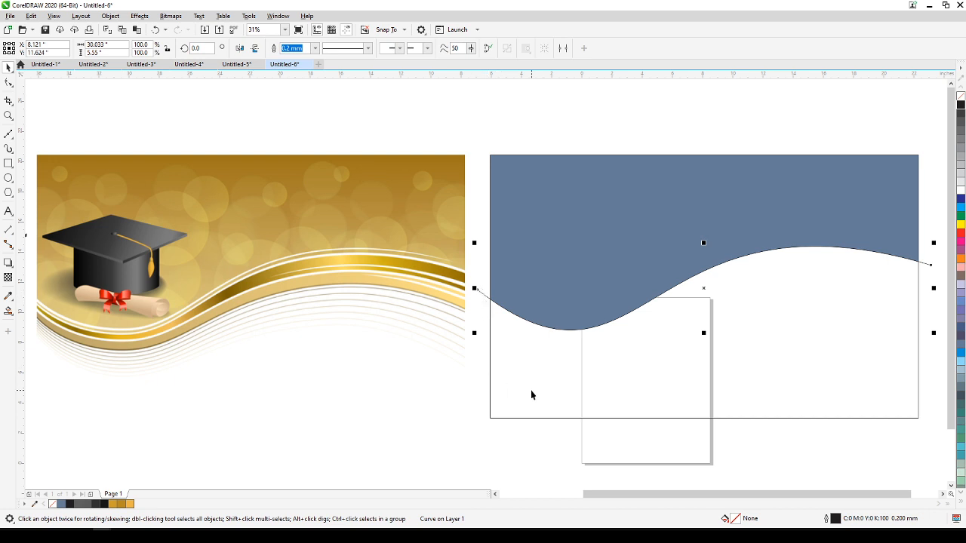
pyautogui.click(557, 401)
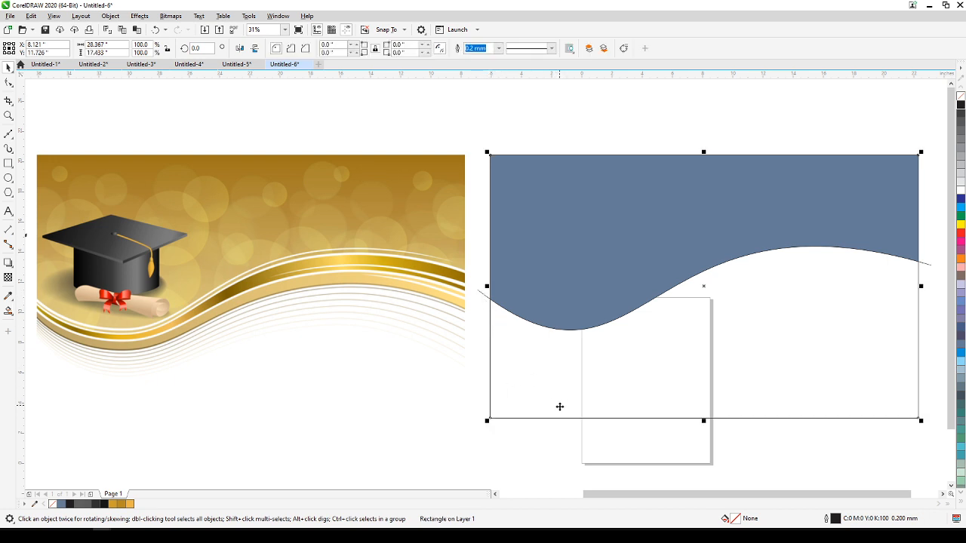
pyautogui.click(567, 428)
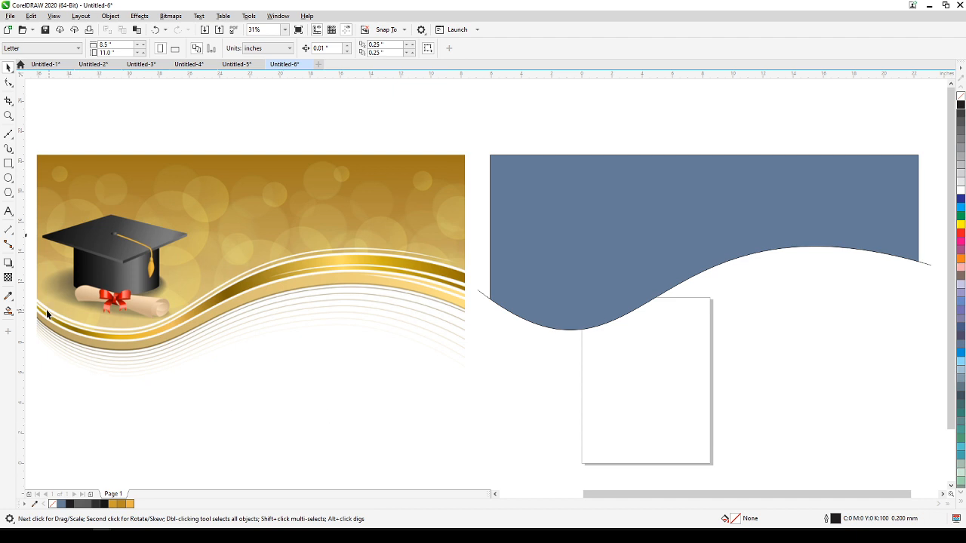
# Fill the wave-edged shape with the dark gold sampled from the reference bitmap's top edge.
pyautogui.click(9, 296)
pyautogui.click(166, 155)
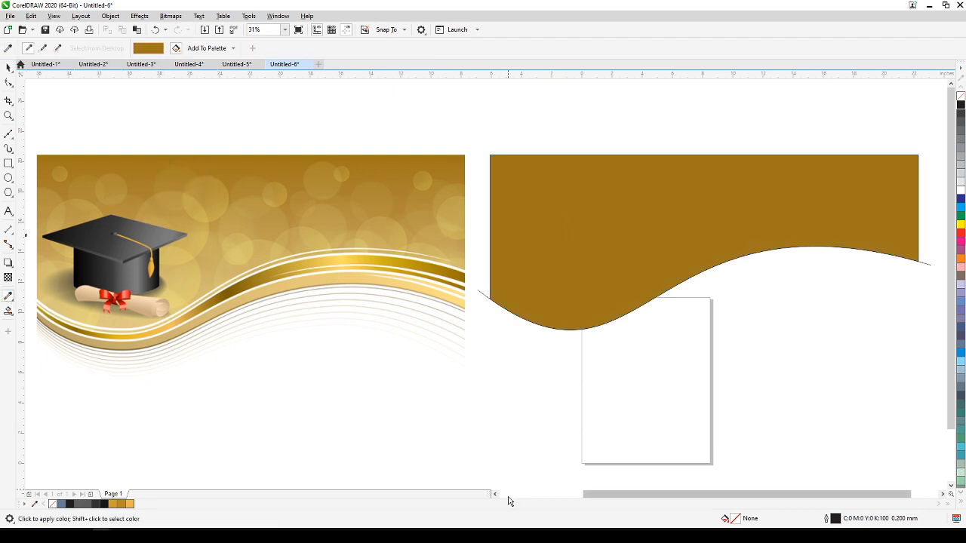
pyautogui.click(9, 311)
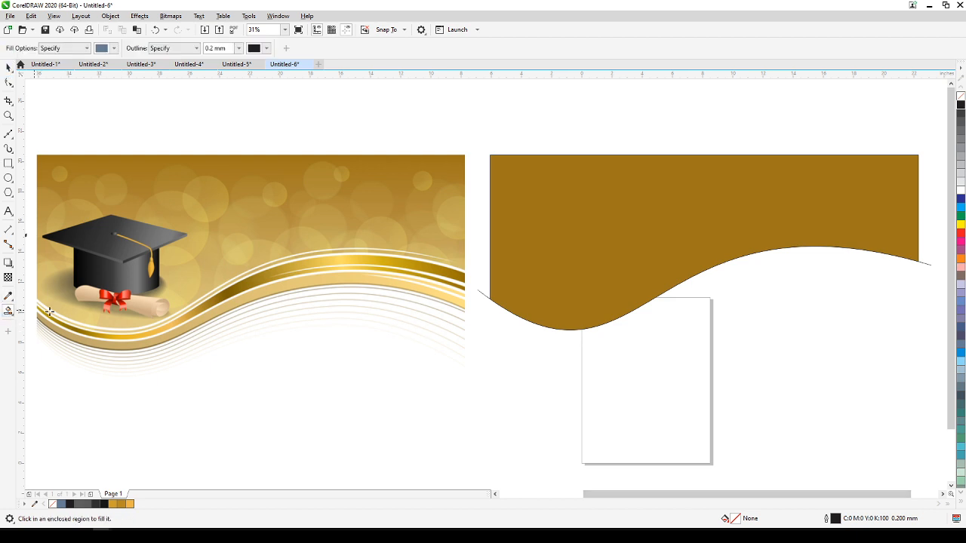
pyautogui.click(668, 155)
pyautogui.hotkey('ctrl', 'z')
# Apply a vertical linear fountain fill to the wave-edged shape, running from dark gold at its top edge to white at the wave's lowest point.
pyautogui.click(9, 310)
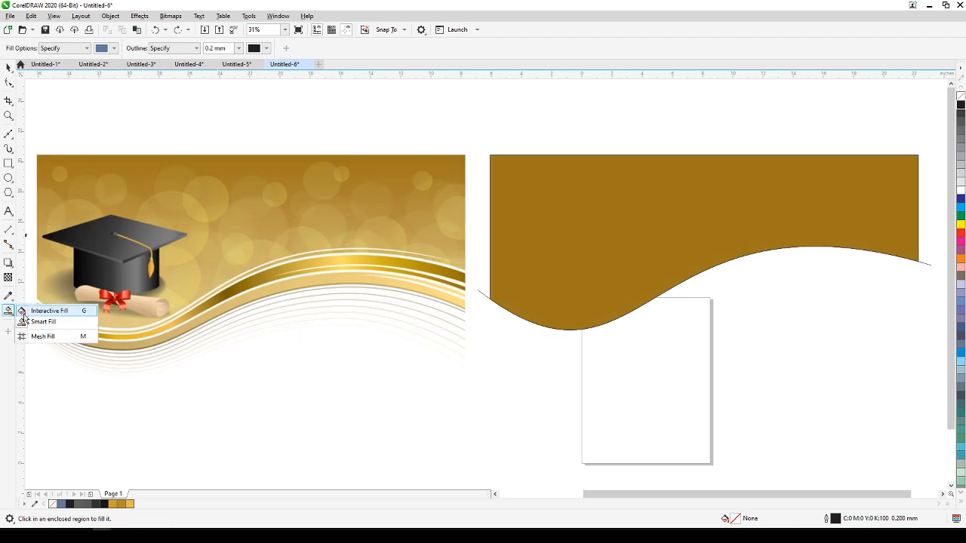
pyautogui.click(44, 311)
pyautogui.click(689, 162)
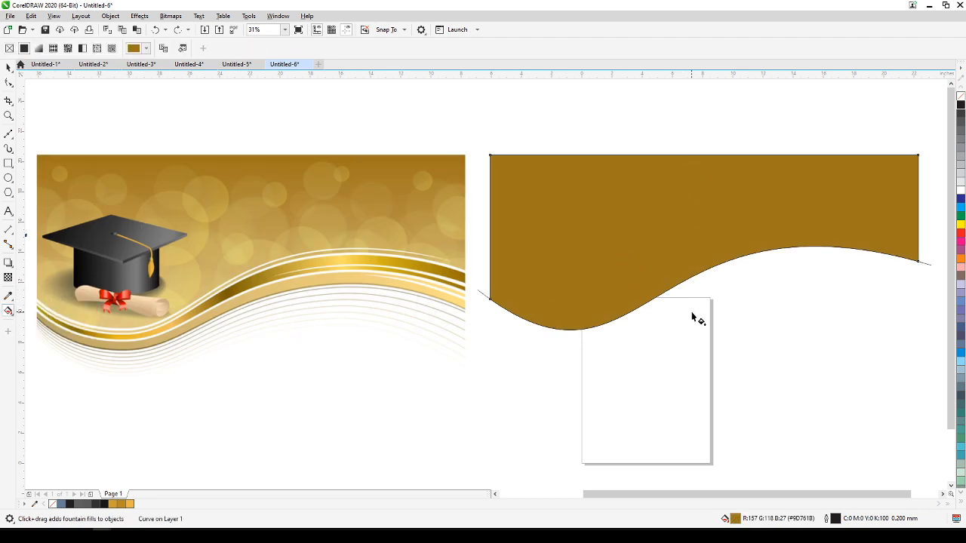
pyautogui.moveTo(698, 168); pyautogui.dragTo(701, 317)
pyautogui.moveTo(700, 171); pyautogui.dragTo(700, 161)
pyautogui.click(701, 323)
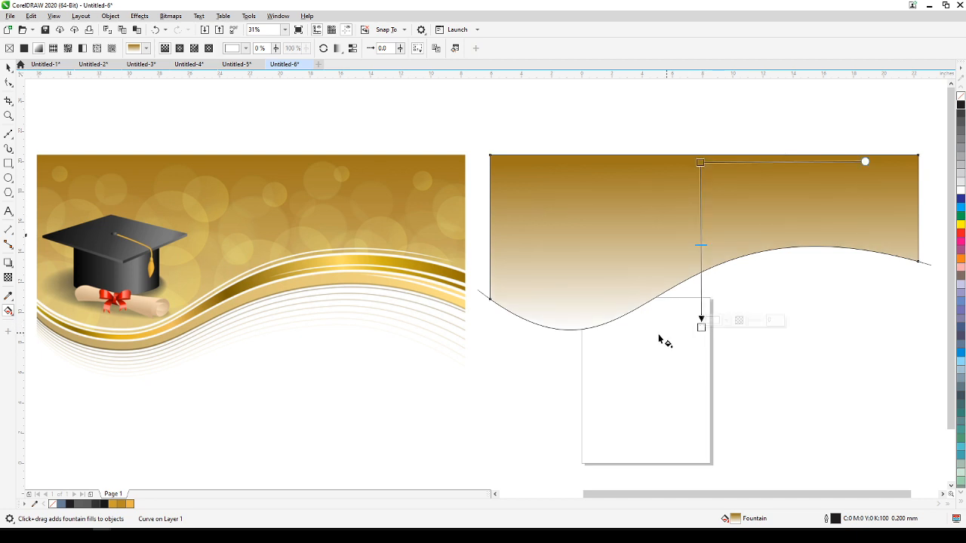
# Try to apply the light gold sampled below the scroll in the reference to the gradient shape, and undo the fill.
pyautogui.click(8, 296)
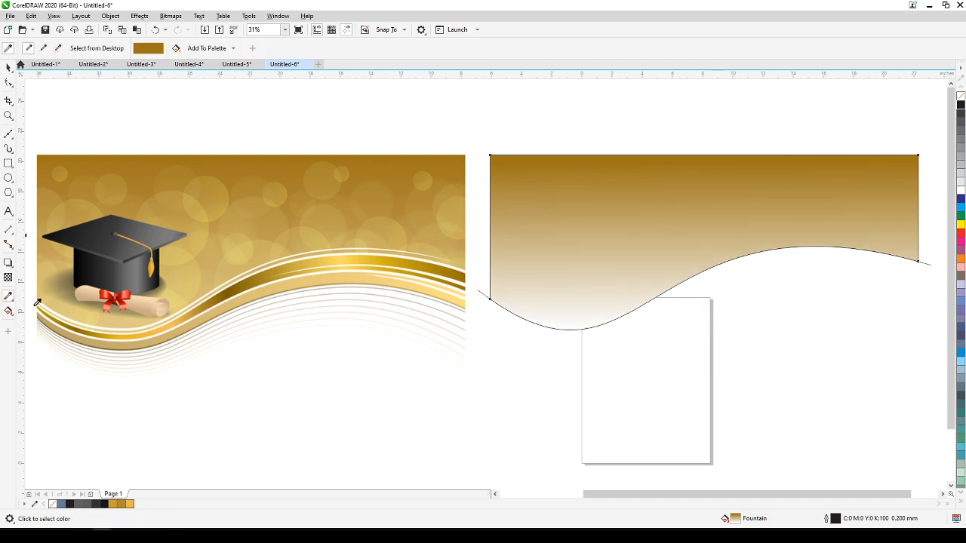
pyautogui.click(107, 325)
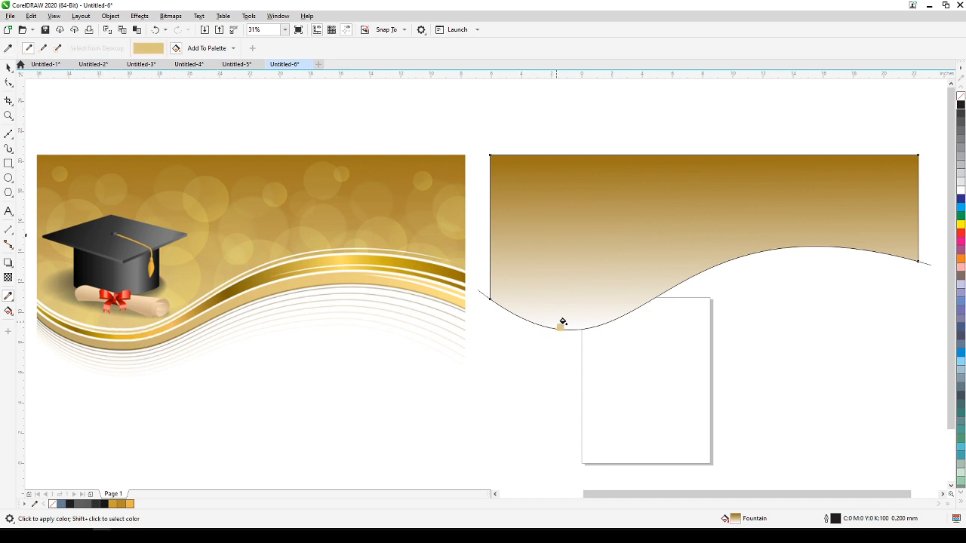
pyautogui.click(591, 320)
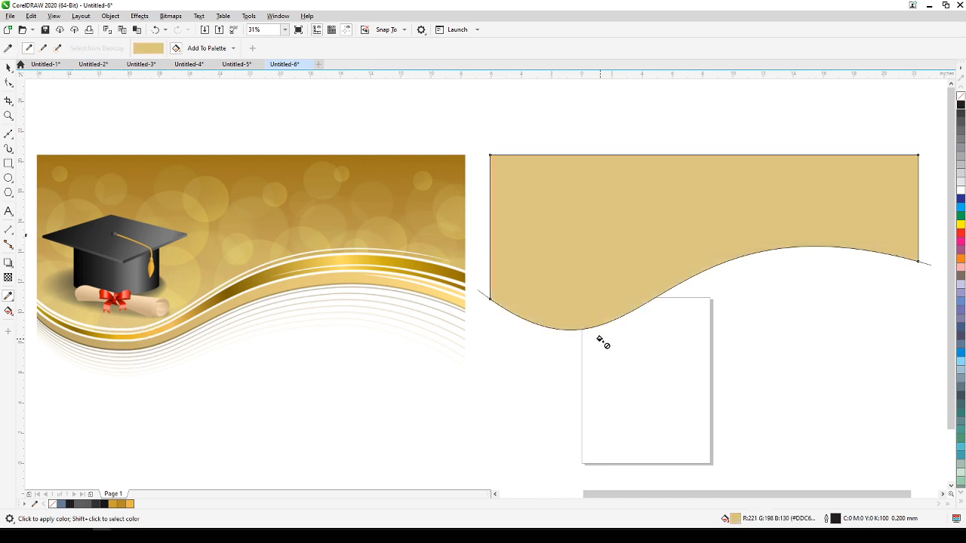
pyautogui.hotkey('ctrl', 'z')
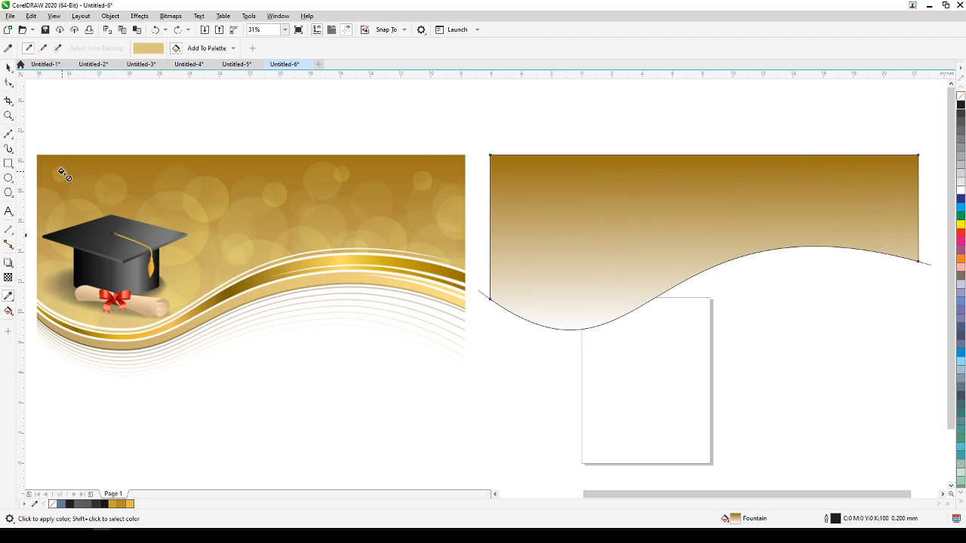
pyautogui.click(8, 67)
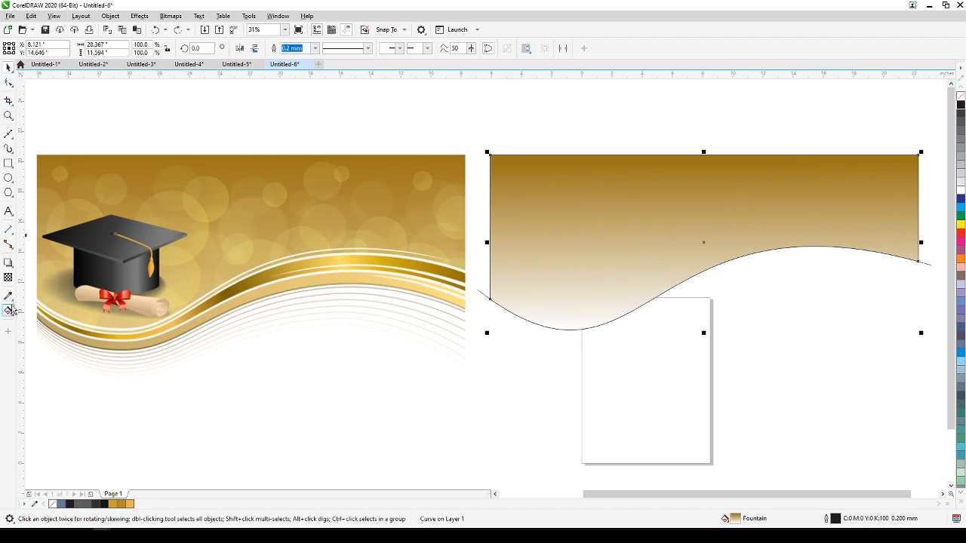
# Set the gradient's lower end colour to light gold #E0C985, sampled from the reference bitmap just below the scroll.
pyautogui.click(7, 317)
pyautogui.click(30, 310)
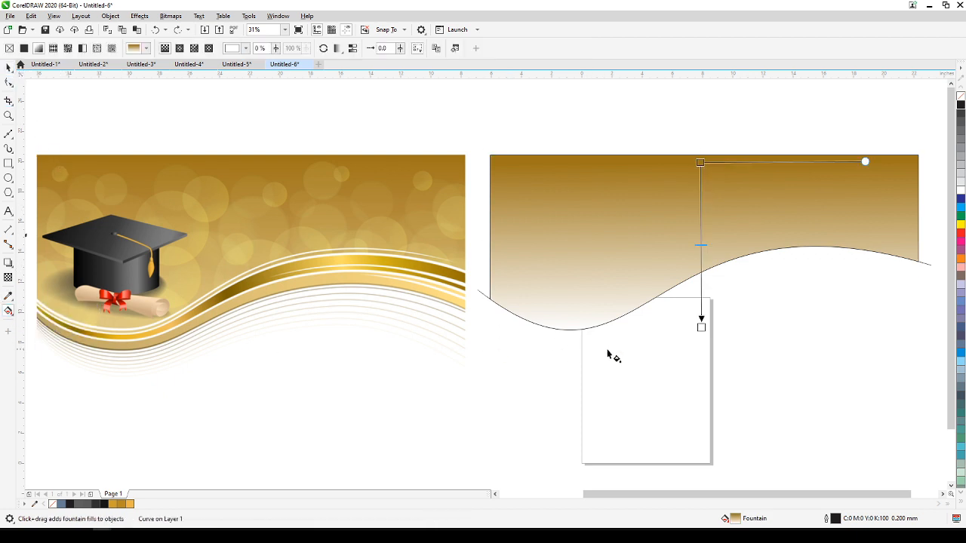
pyautogui.click(700, 325)
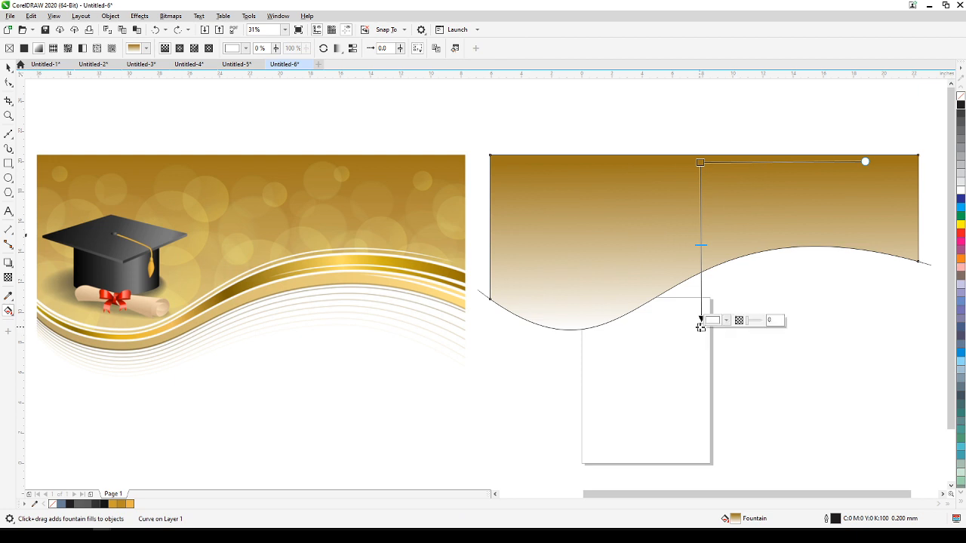
pyautogui.click(726, 321)
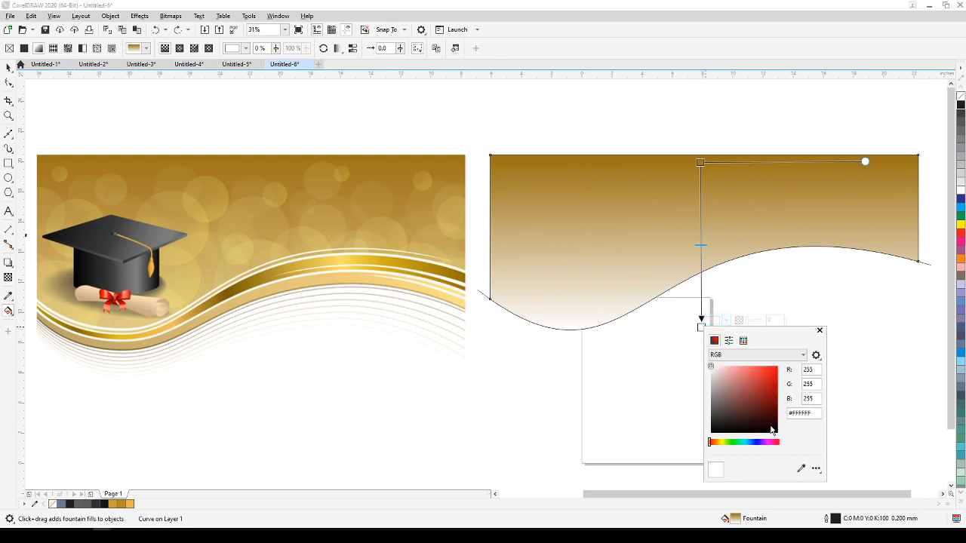
pyautogui.click(802, 469)
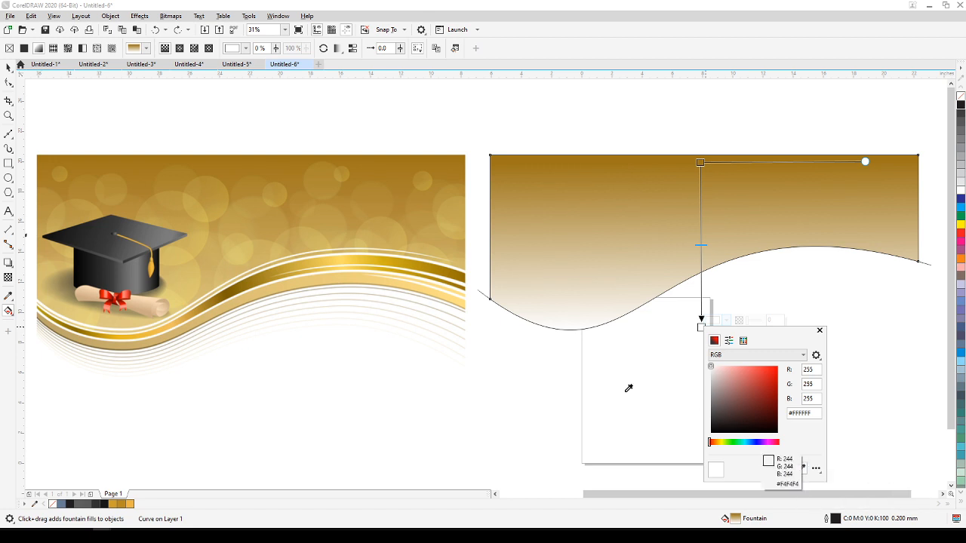
pyautogui.click(134, 327)
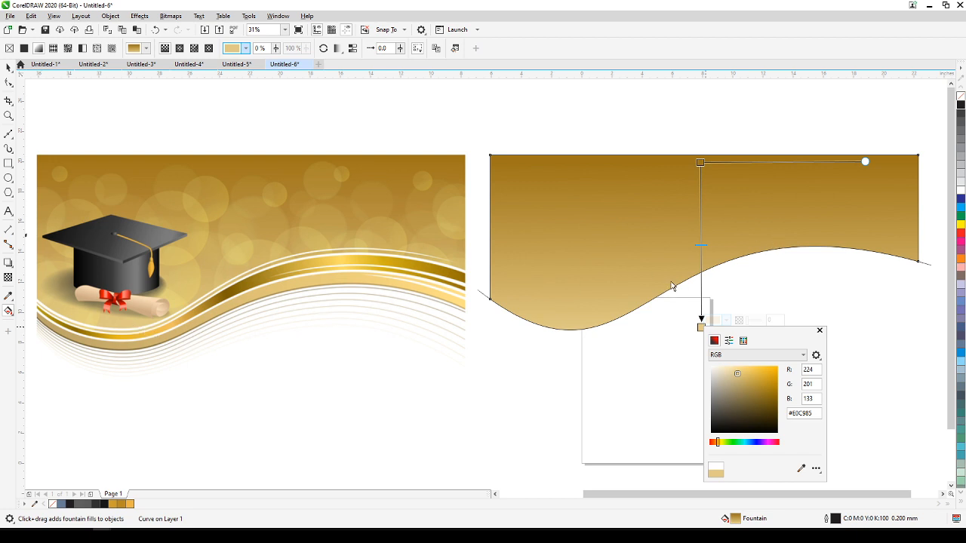
pyautogui.click(9, 69)
pyautogui.click(580, 117)
pyautogui.click(9, 67)
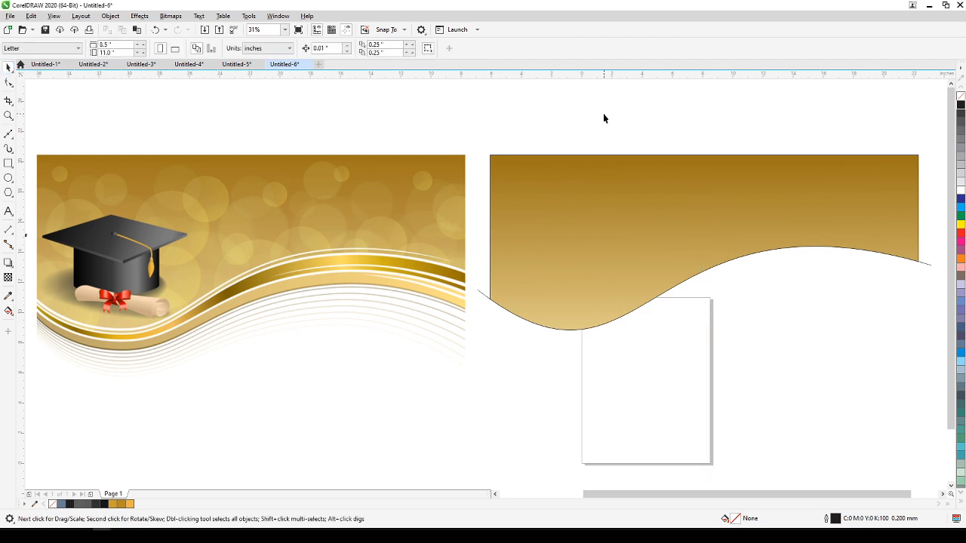
# Remove the outline from the gold gradient shape.
pyautogui.click(627, 181)
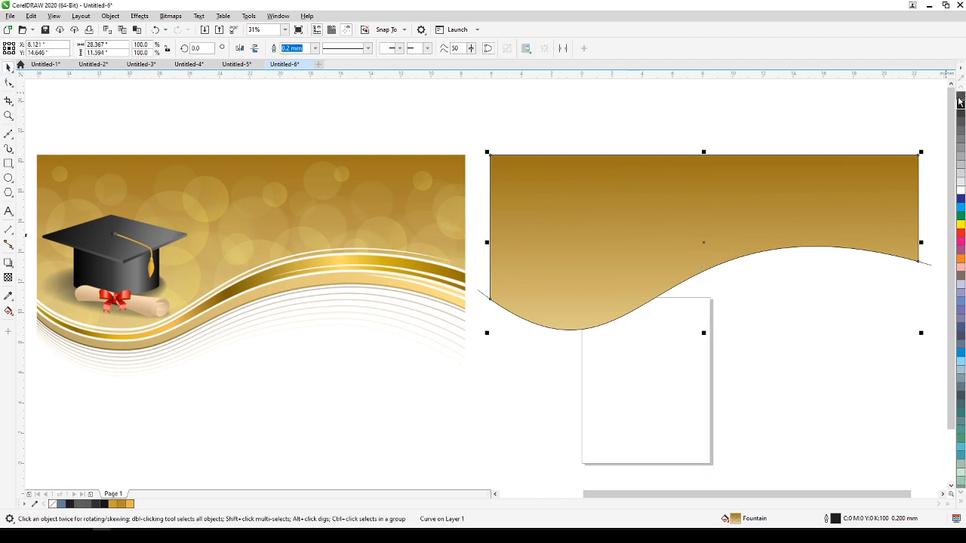
pyautogui.rightClick(960, 99)
pyautogui.click(784, 111)
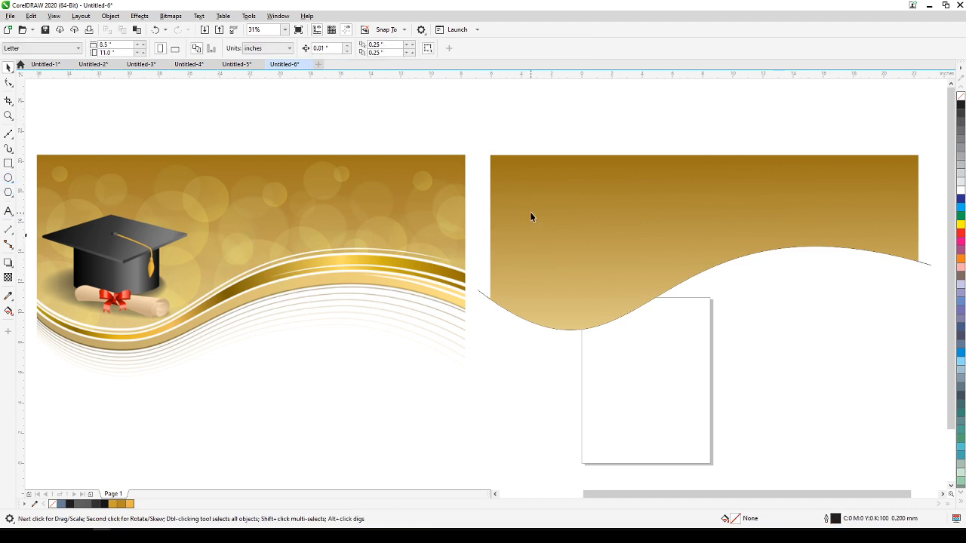
# Draw twenty overlapping circles of varied sizes across the gold gradient shape, with some extending past the wave edge, like the reference's light spots.
pyautogui.click(8, 178)
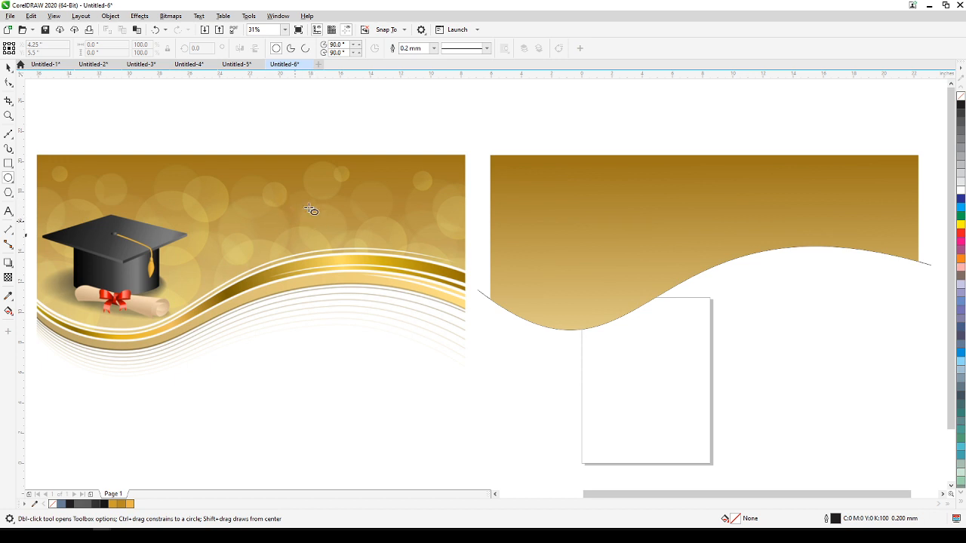
pyautogui.moveTo(520, 185); pyautogui.dragTo(583, 248)
pyautogui.moveTo(564, 213); pyautogui.dragTo(600, 248)
pyautogui.moveTo(615, 172); pyautogui.dragTo(689, 247)
pyautogui.moveTo(748, 183); pyautogui.dragTo(803, 237)
pyautogui.moveTo(661, 193); pyautogui.dragTo(692, 224)
pyautogui.moveTo(560, 265); pyautogui.dragTo(610, 314)
pyautogui.moveTo(638, 225); pyautogui.dragTo(730, 316)
pyautogui.moveTo(497, 170); pyautogui.dragTo(530, 202)
pyautogui.moveTo(590, 174); pyautogui.dragTo(607, 191)
pyautogui.moveTo(688, 184); pyautogui.dragTo(753, 235)
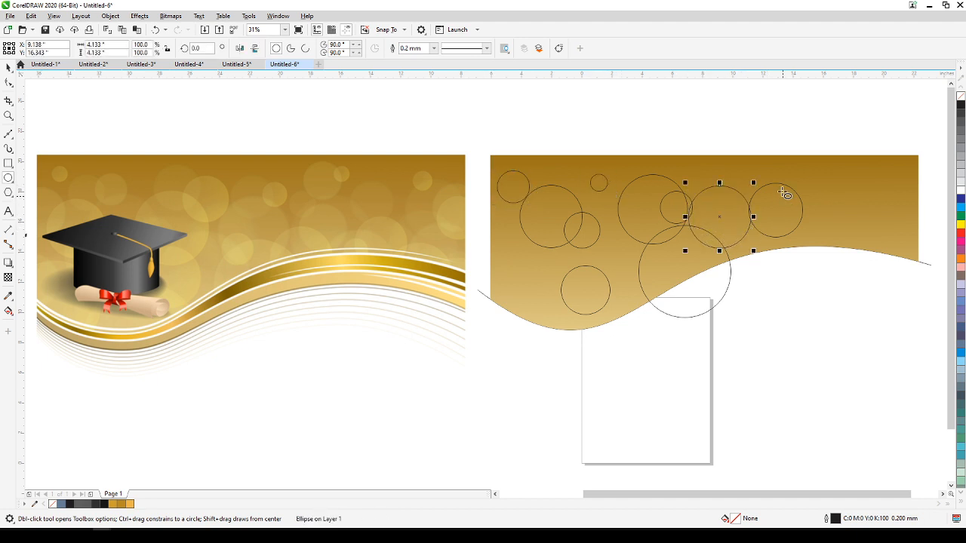
pyautogui.moveTo(726, 202); pyautogui.dragTo(777, 247)
pyautogui.moveTo(809, 211); pyautogui.dragTo(846, 248)
pyautogui.moveTo(798, 175); pyautogui.dragTo(895, 241)
pyautogui.moveTo(850, 168); pyautogui.dragTo(917, 285)
pyautogui.moveTo(501, 252); pyautogui.dragTo(541, 295)
pyautogui.moveTo(504, 219)
pyautogui.mouseDown()
pyautogui.moveTo(591, 274)
pyautogui.moveTo(636, 278)
pyautogui.mouseUp()
pyautogui.moveTo(538, 302); pyautogui.dragTo(615, 379)
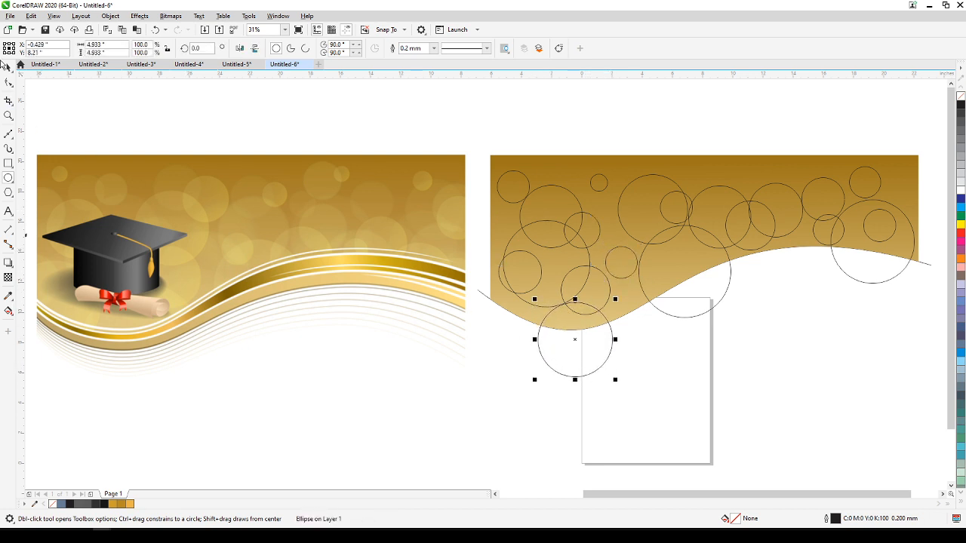
pyautogui.click(7, 68)
pyautogui.click(371, 130)
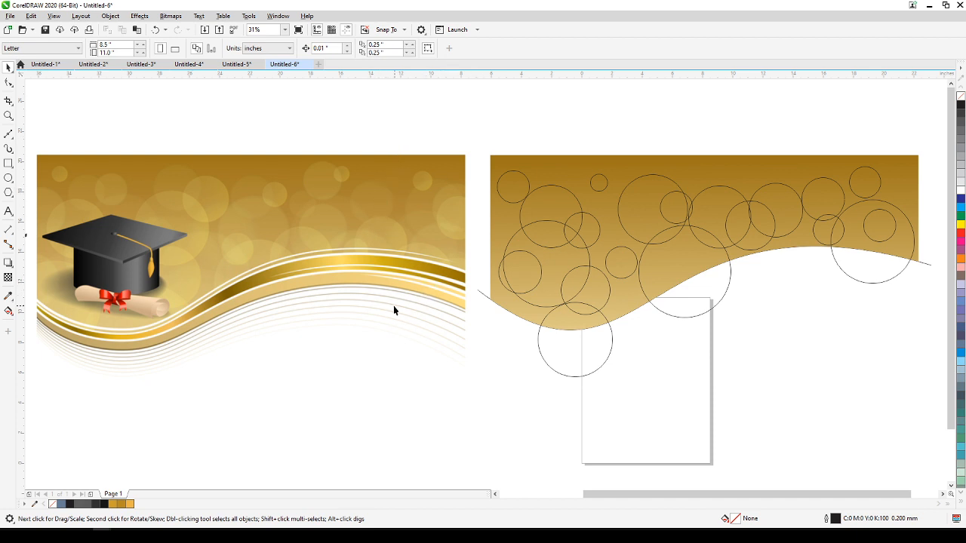
# Fill eight of the circles with the pale gold (R:218 G:200 B:114) sampled from the reference just above the wave's mid-left.
pyautogui.click(7, 296)
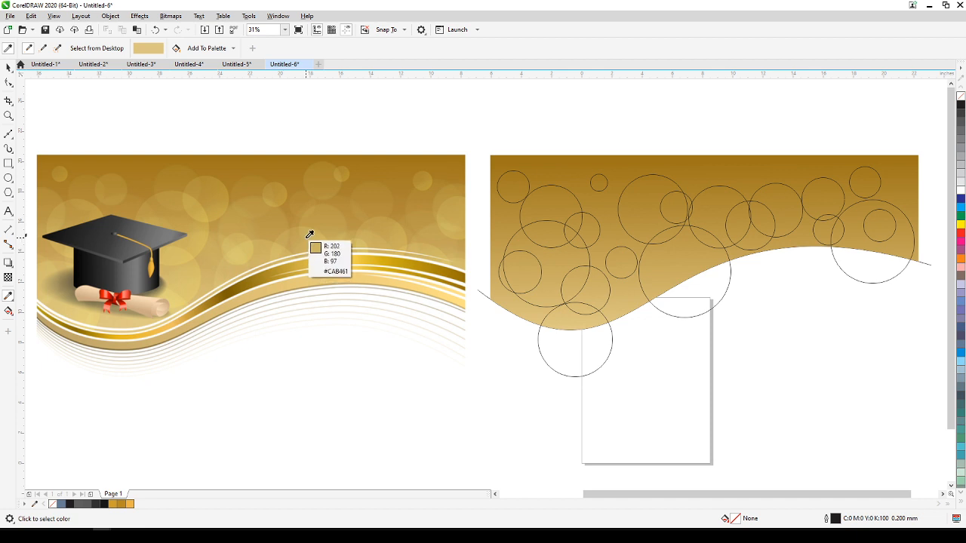
pyautogui.click(243, 251)
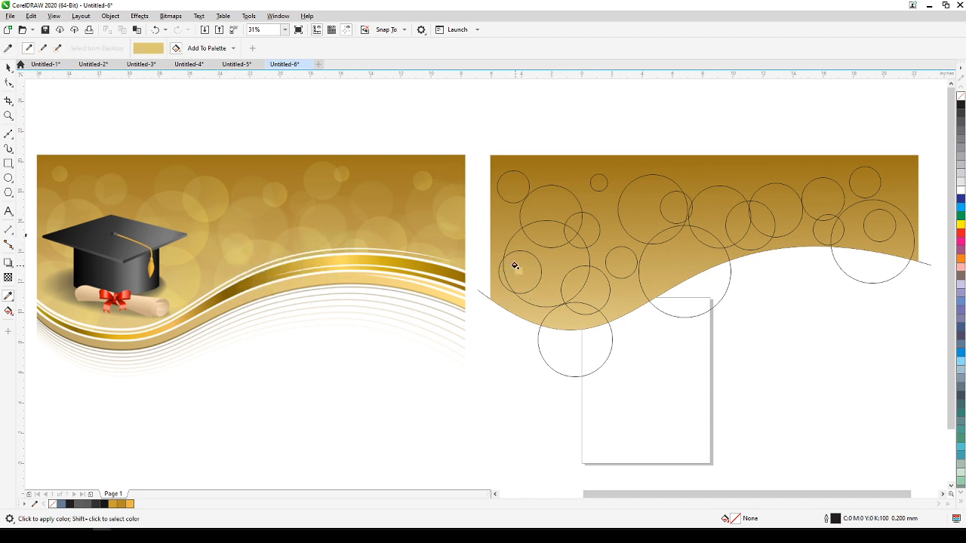
pyautogui.click(514, 266)
pyautogui.hotkey('ctrl', 'z')
pyautogui.click(537, 199)
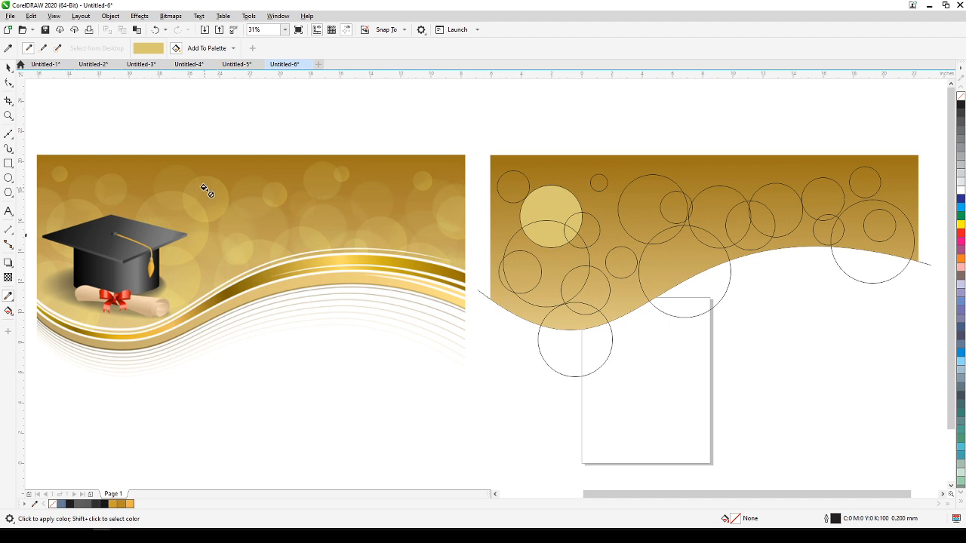
pyautogui.click(626, 224)
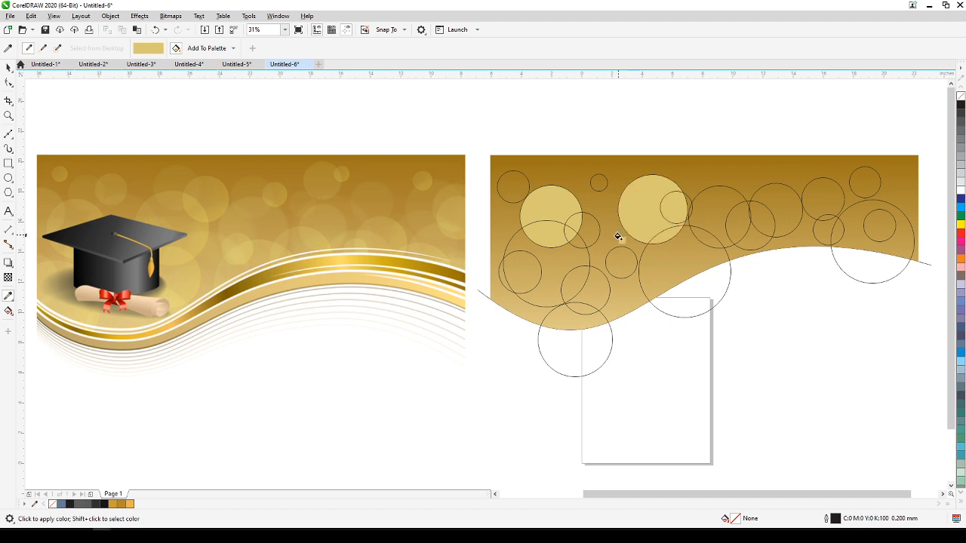
pyautogui.click(573, 322)
pyautogui.click(736, 222)
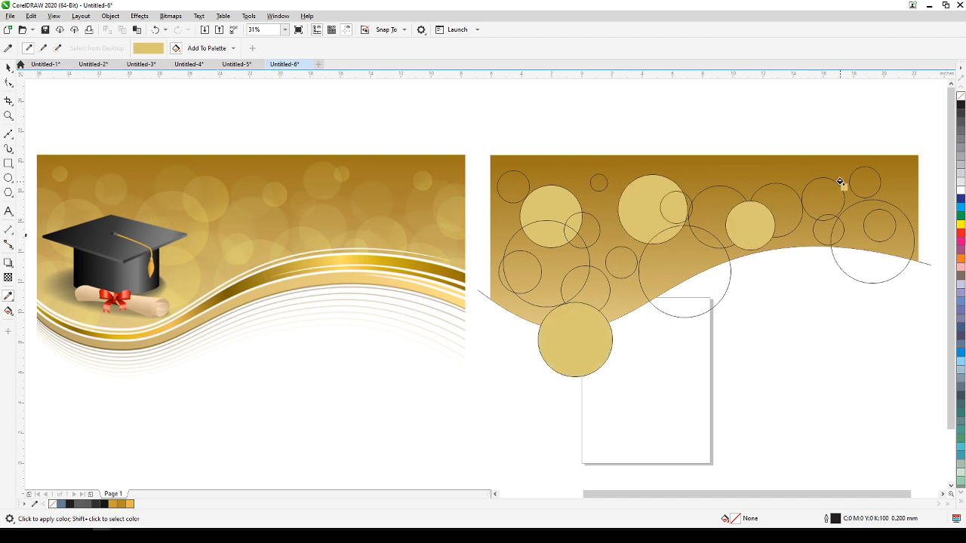
pyautogui.click(825, 199)
pyautogui.click(883, 219)
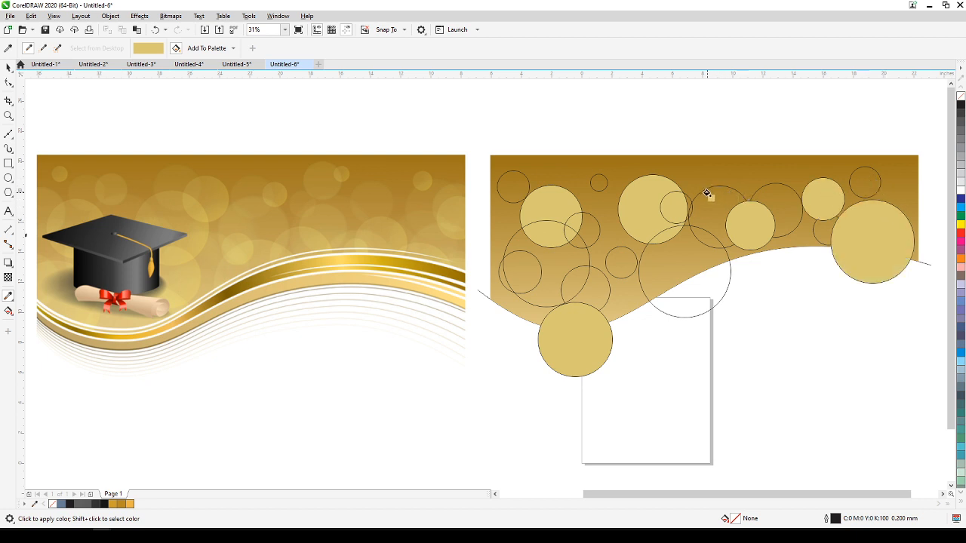
pyautogui.click(595, 182)
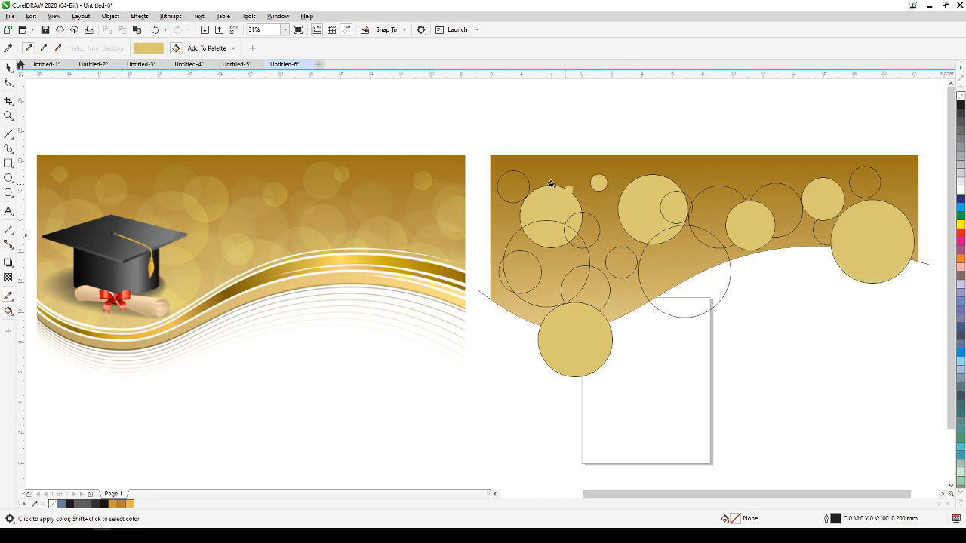
pyautogui.click(508, 183)
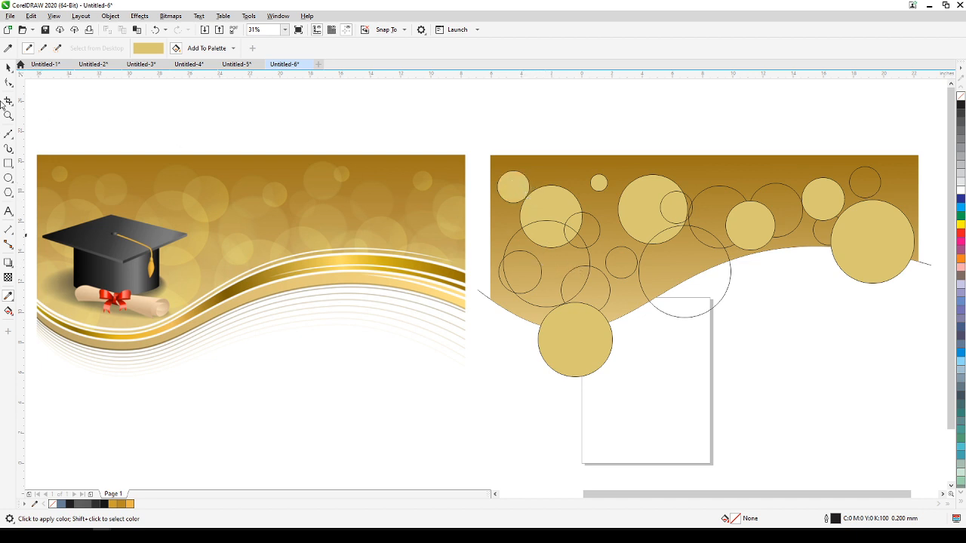
pyautogui.click(7, 69)
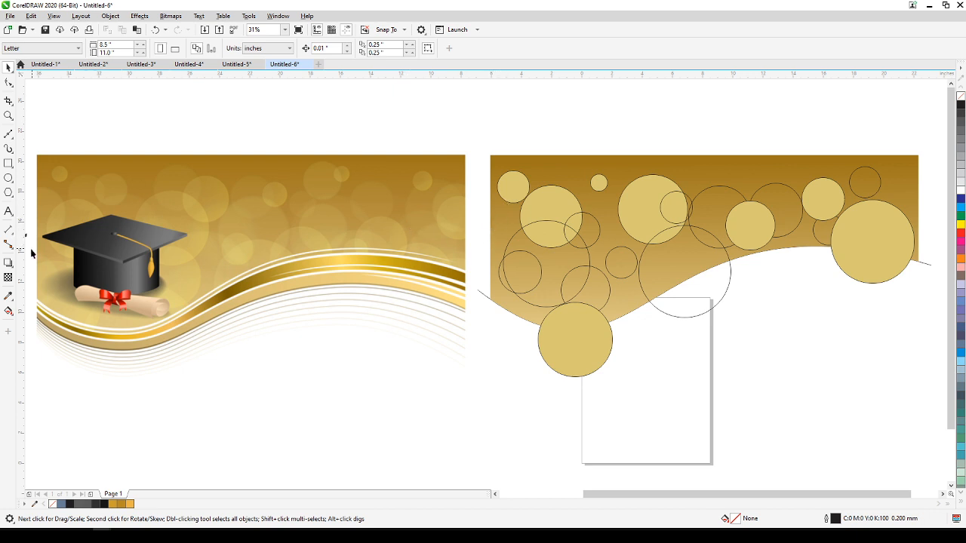
# Fill six more circles, including the two large lower ones, with the darker gold sampled from the reference's upper bokeh circle.
pyautogui.click(8, 296)
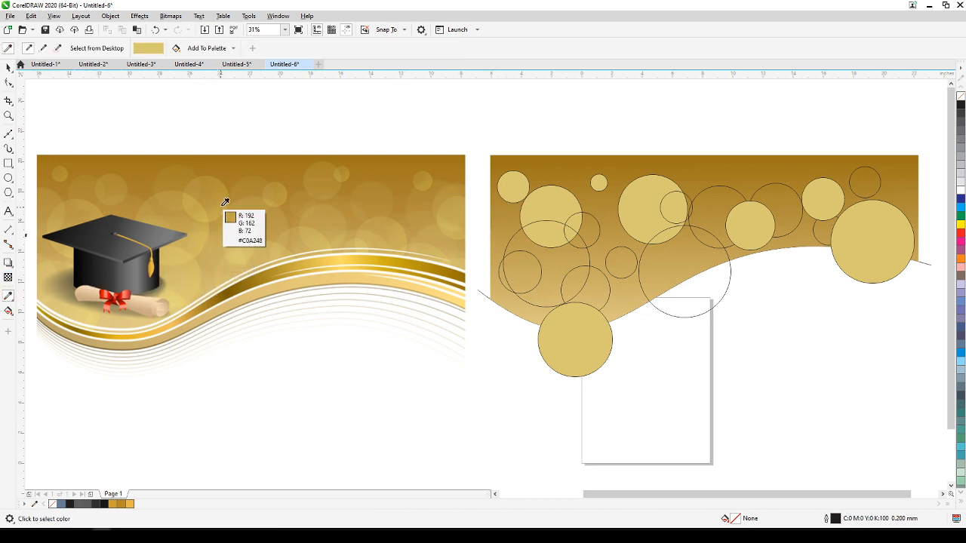
pyautogui.click(222, 181)
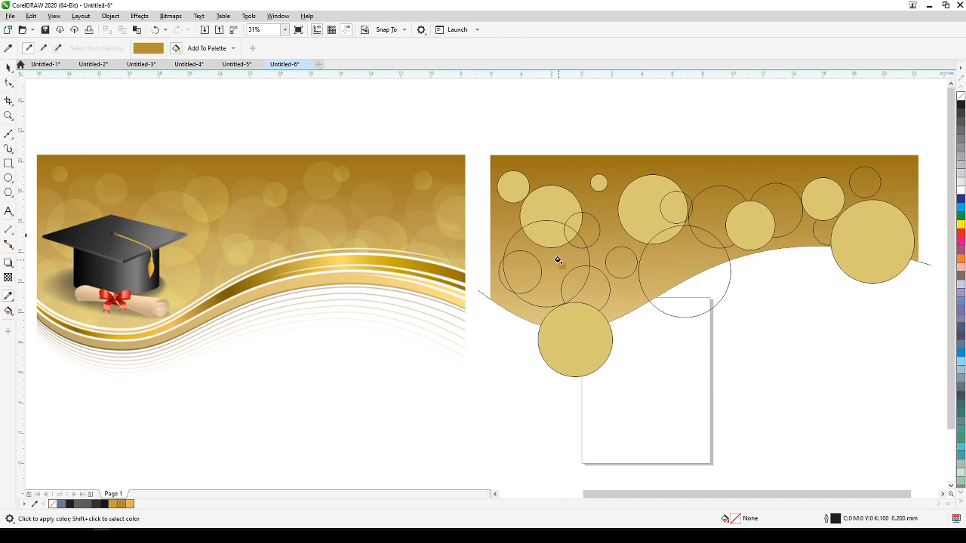
pyautogui.click(557, 262)
pyautogui.click(620, 255)
pyautogui.click(711, 215)
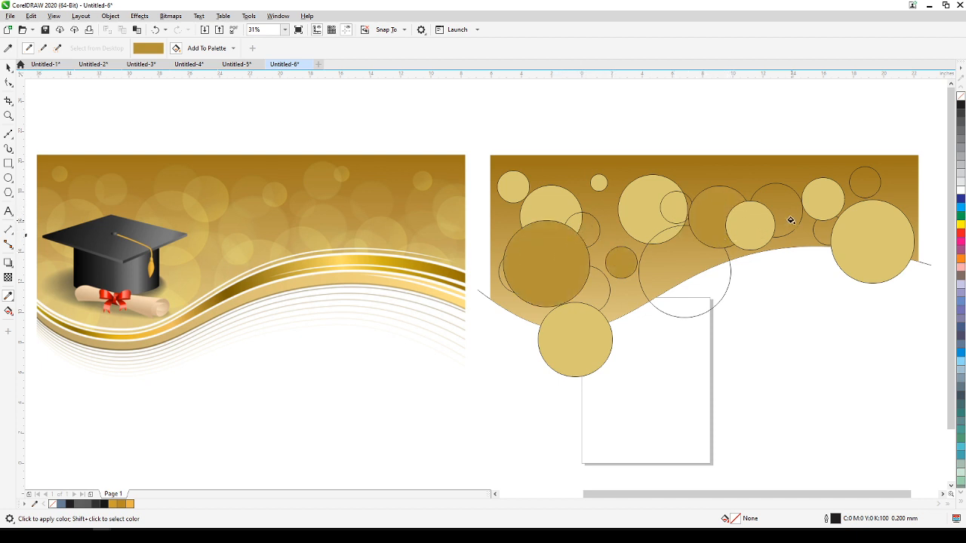
pyautogui.click(866, 185)
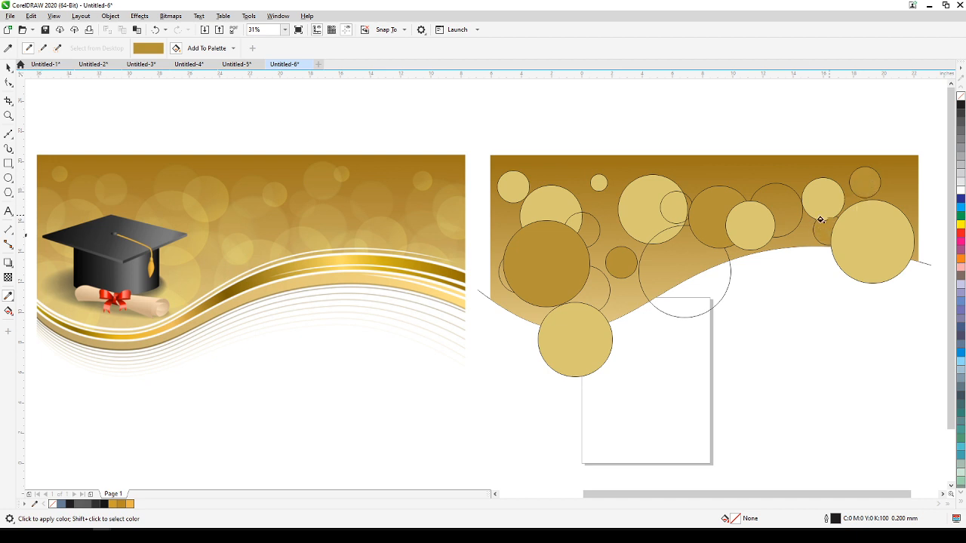
pyautogui.click(660, 273)
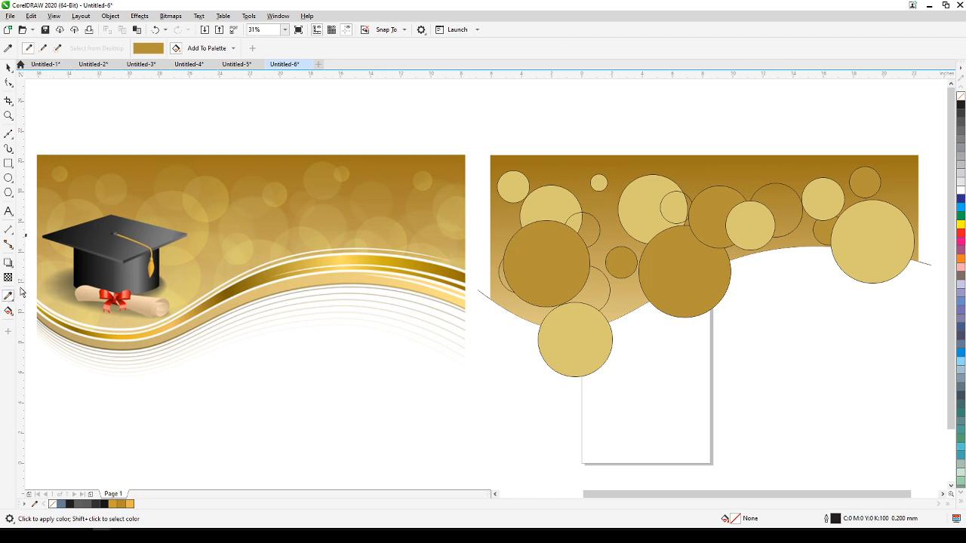
# Fill three small unfilled circles with the tan gold sampled from the reference background beside the graduation cap.
pyautogui.keyDown('shift'); pyautogui.click(49, 269); pyautogui.keyUp('shift')
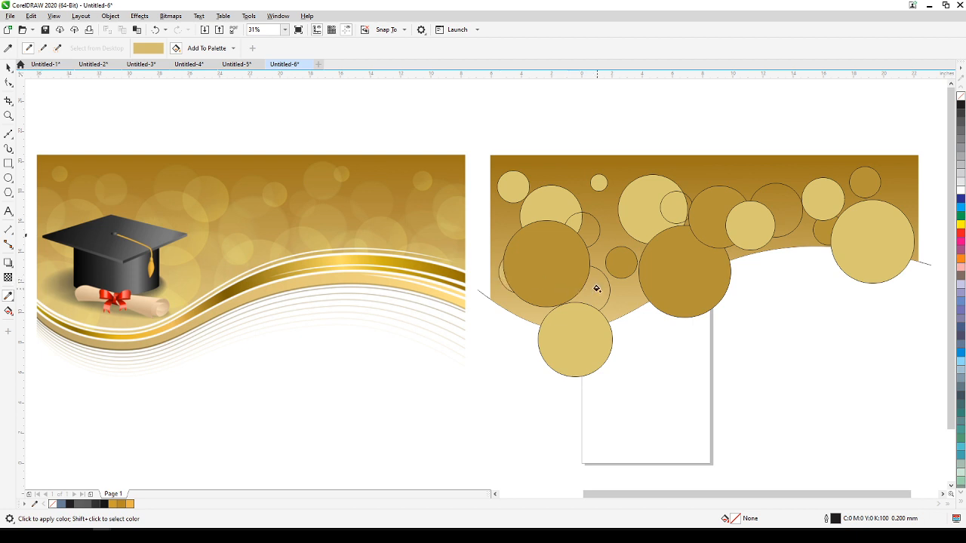
pyautogui.click(589, 237)
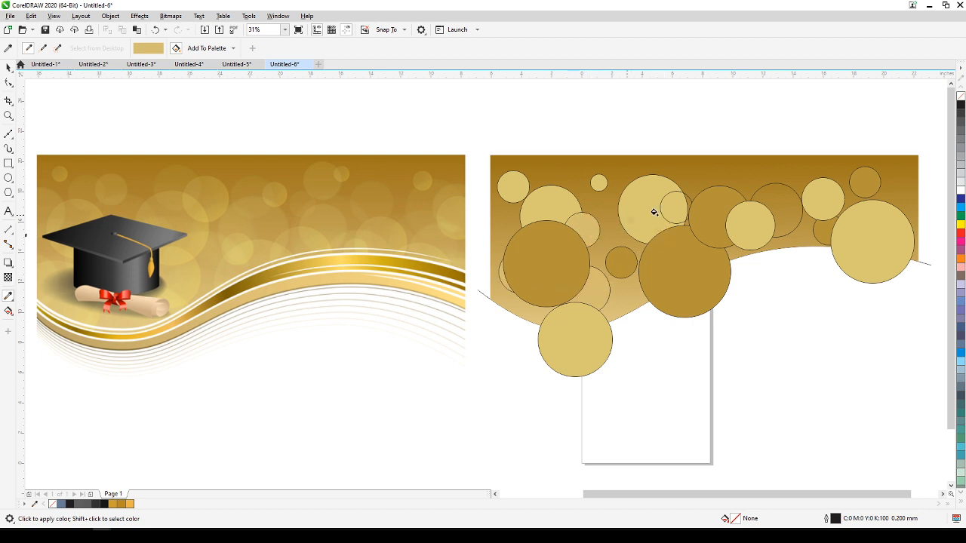
pyautogui.click(679, 205)
# Duplicate ten of the circles as a set and scale the copies to about 15.77 inches wide, within the middle of the banner.
pyautogui.click(9, 67)
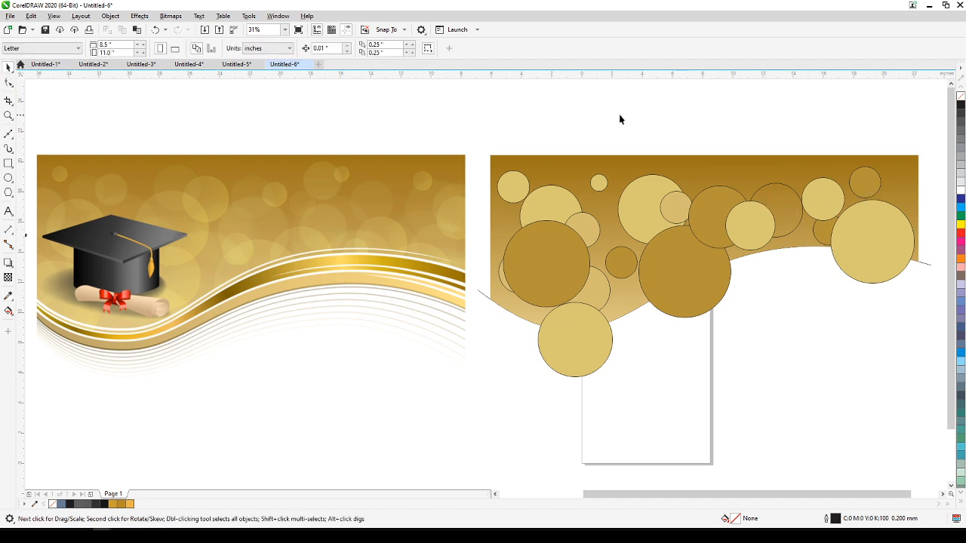
pyautogui.moveTo(487, 131); pyautogui.dragTo(812, 285)
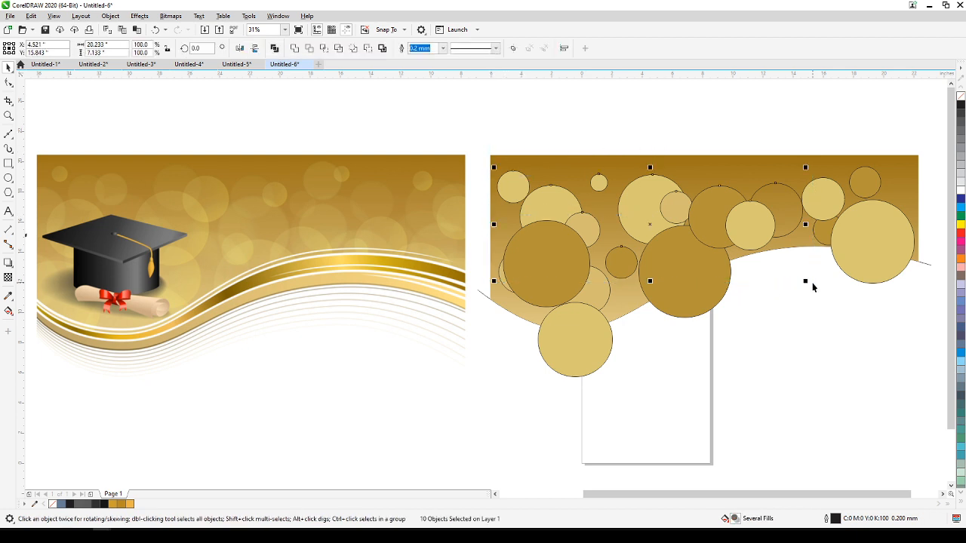
pyautogui.moveTo(713, 247); pyautogui.dragTo(762, 251)
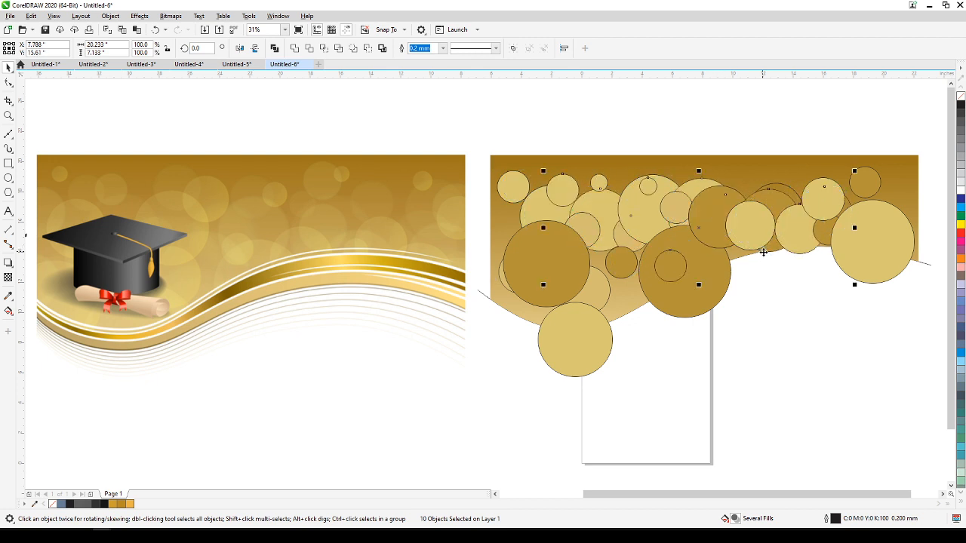
pyautogui.moveTo(853, 286); pyautogui.dragTo(786, 261)
pyautogui.moveTo(660, 223); pyautogui.dragTo(680, 235)
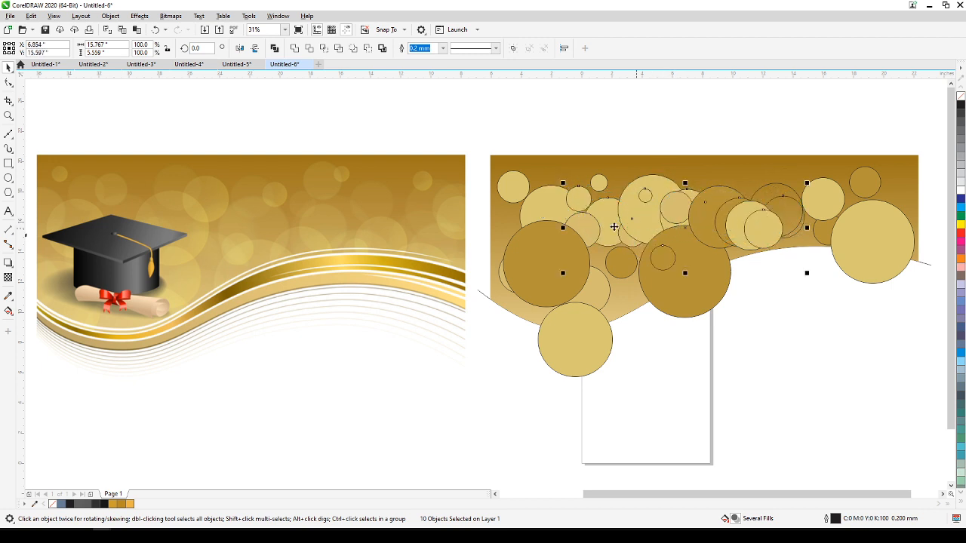
# Mirror the ten duplicated circles horizontally and deselect them.
pyautogui.click(239, 49)
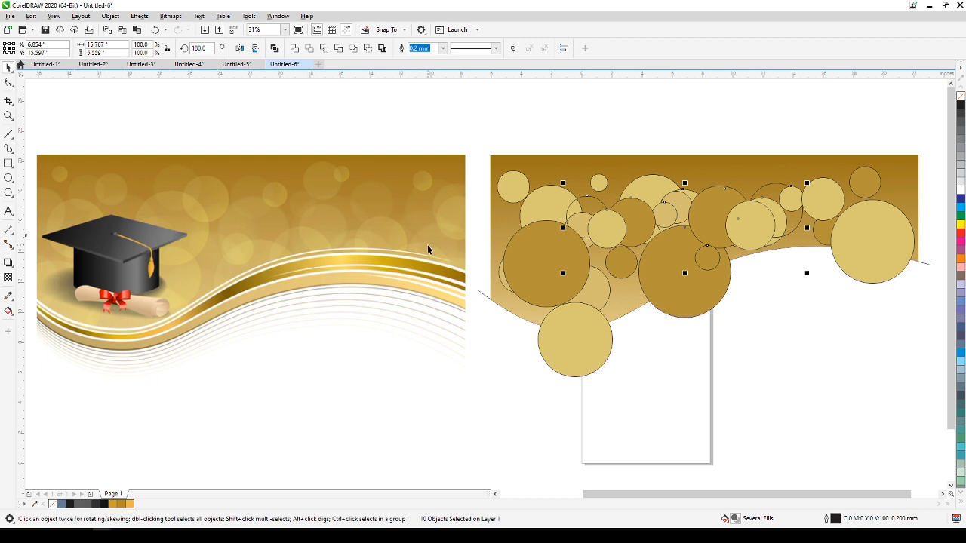
pyautogui.click(442, 356)
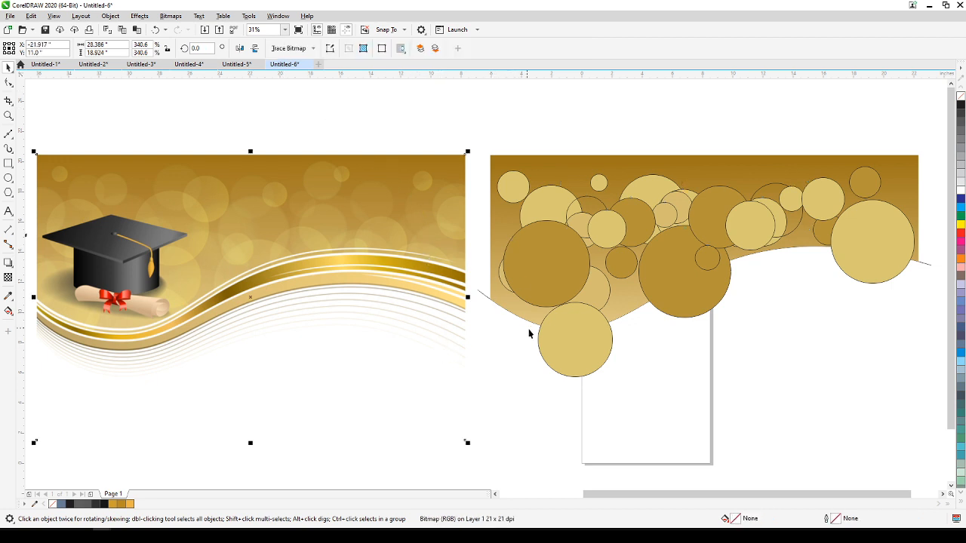
pyautogui.click(590, 126)
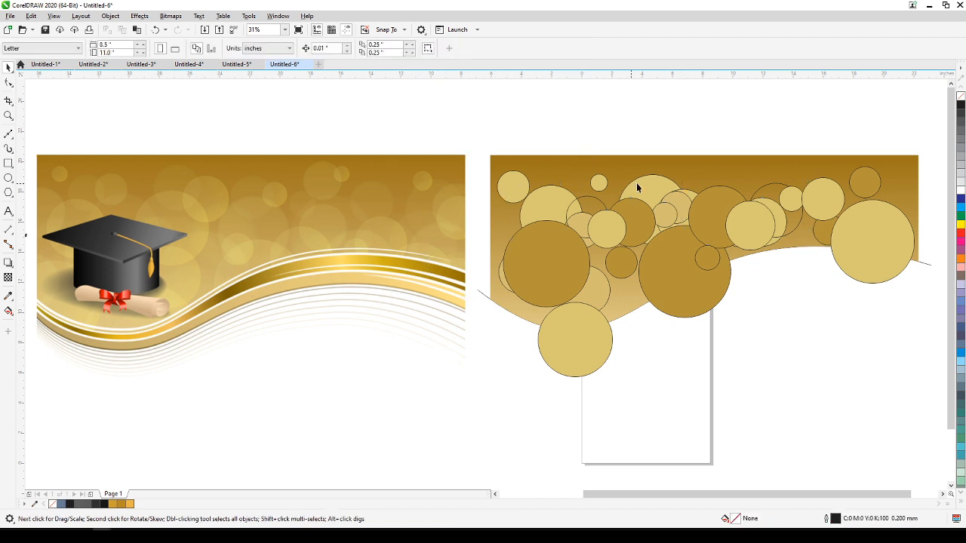
pyautogui.moveTo(677, 283)
pyautogui.mouseDown()
pyautogui.moveTo(627, 278)
pyautogui.moveTo(621, 289)
pyautogui.mouseUp()
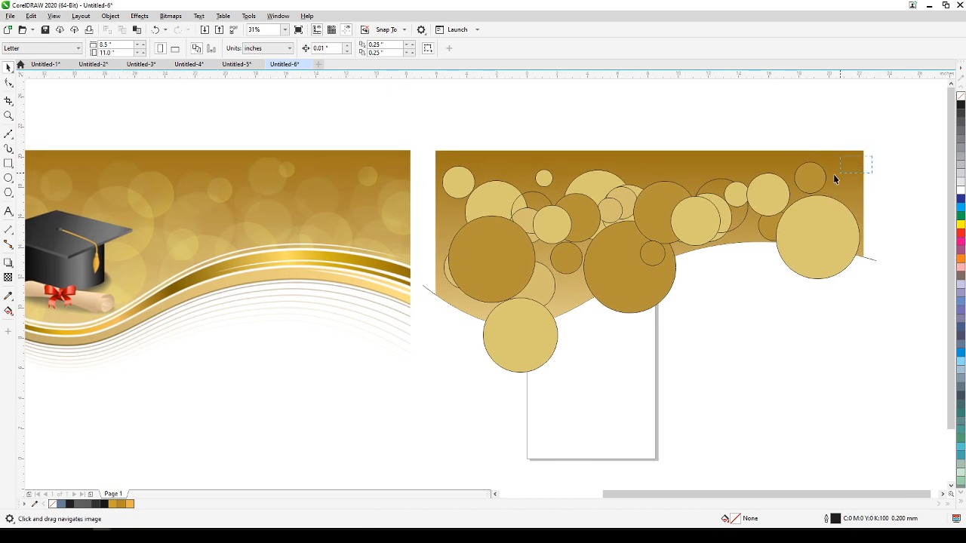
pyautogui.moveTo(696, 232); pyautogui.dragTo(438, 403)
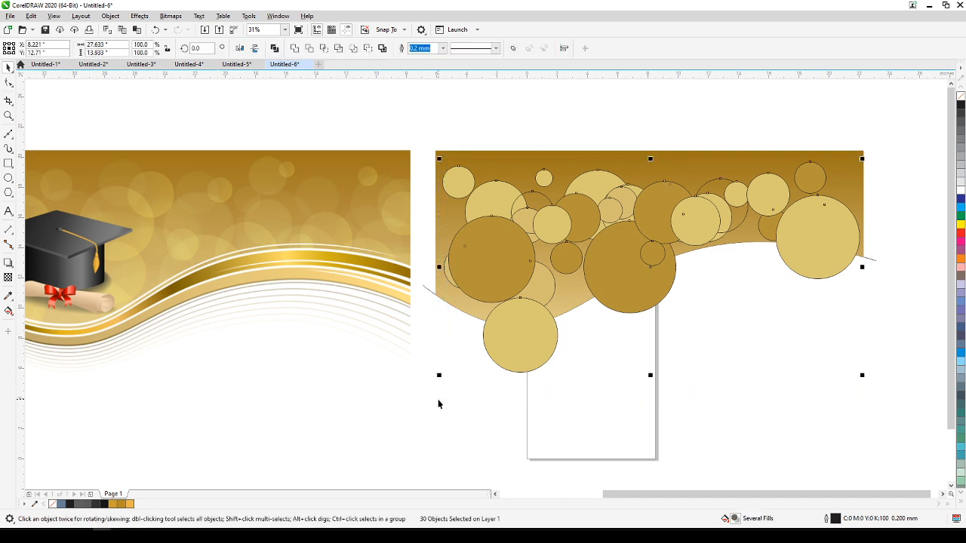
pyautogui.click(612, 115)
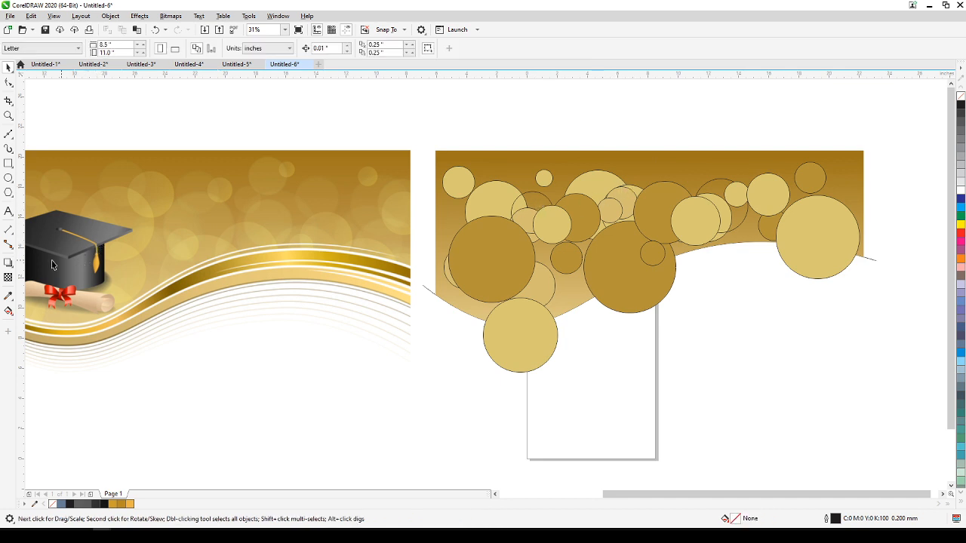
# Fill the two remaining unfilled circles with the brownish gold sampled from the upper area of the reference bitmap.
pyautogui.click(10, 298)
pyautogui.click(194, 185)
pyautogui.click(535, 199)
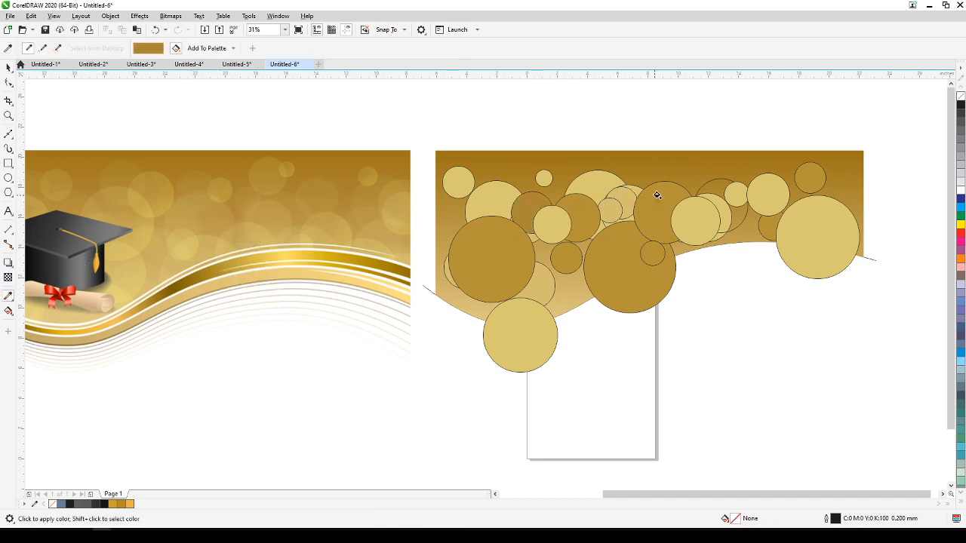
pyautogui.click(713, 187)
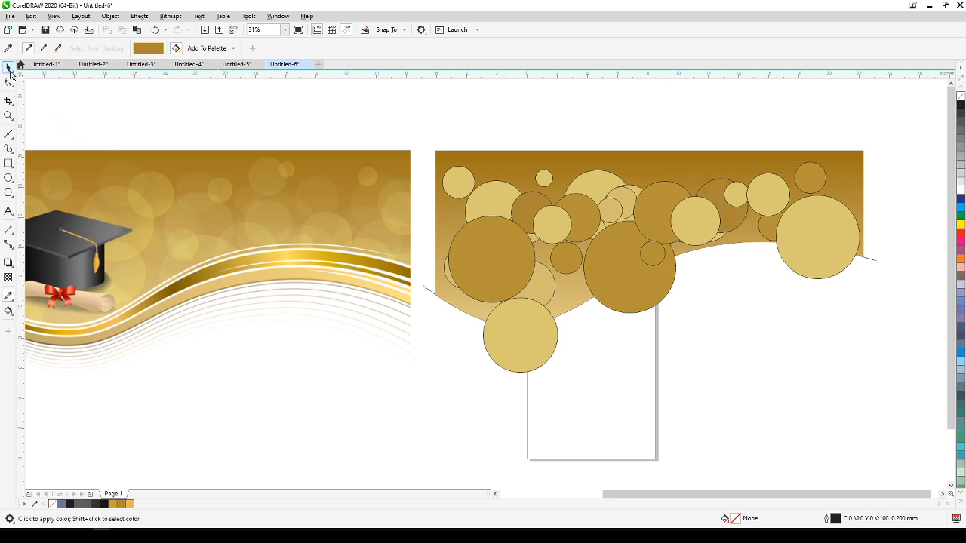
# Select all thirty circles together and remove their outlines.
pyautogui.press('space')
pyautogui.moveTo(489, 252); pyautogui.dragTo(860, 391)
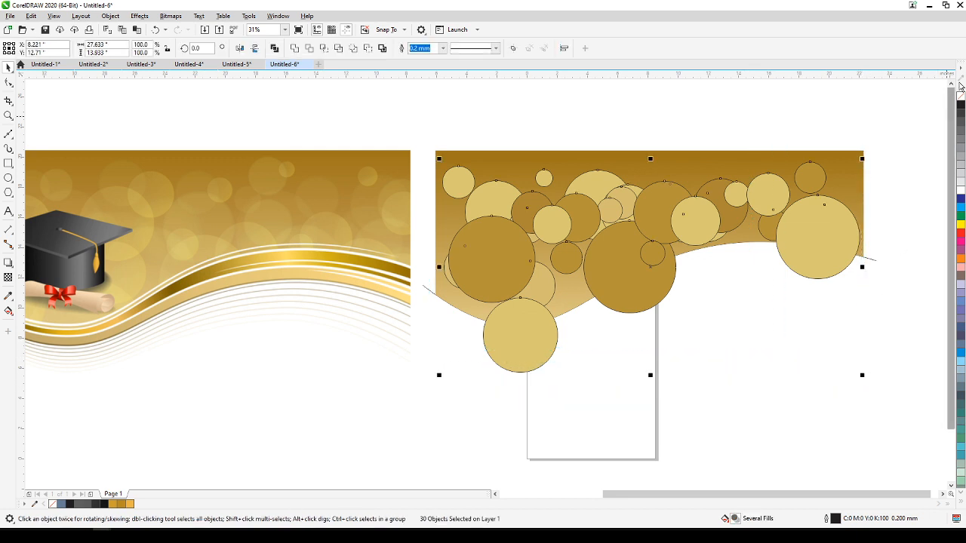
pyautogui.rightClick(960, 98)
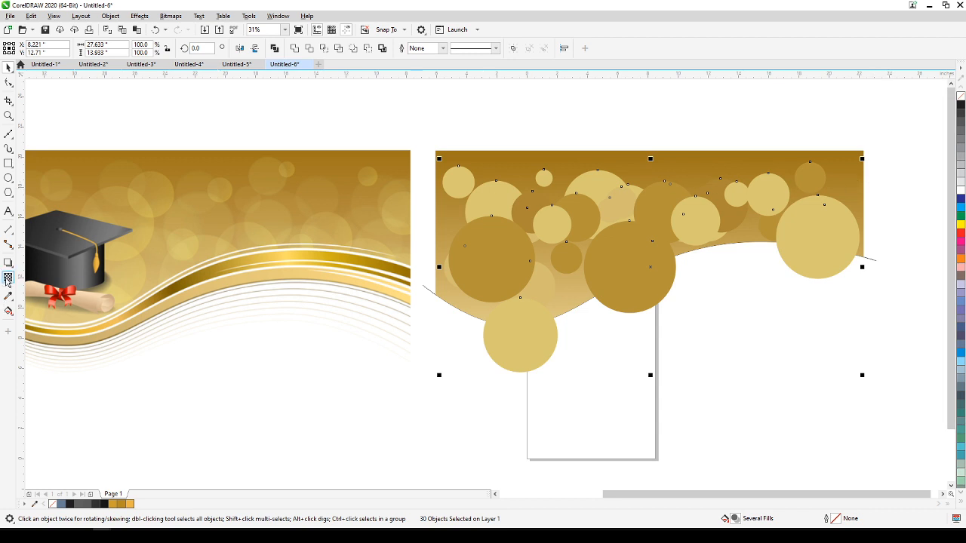
# Apply a uniform transparency of 50 to all thirty circles and deselect them.
pyautogui.click(7, 279)
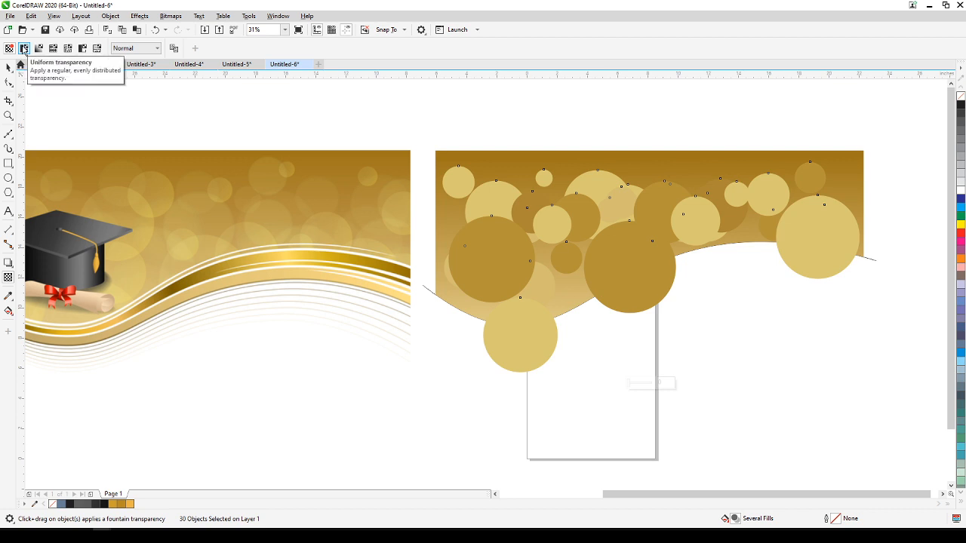
pyautogui.click(24, 49)
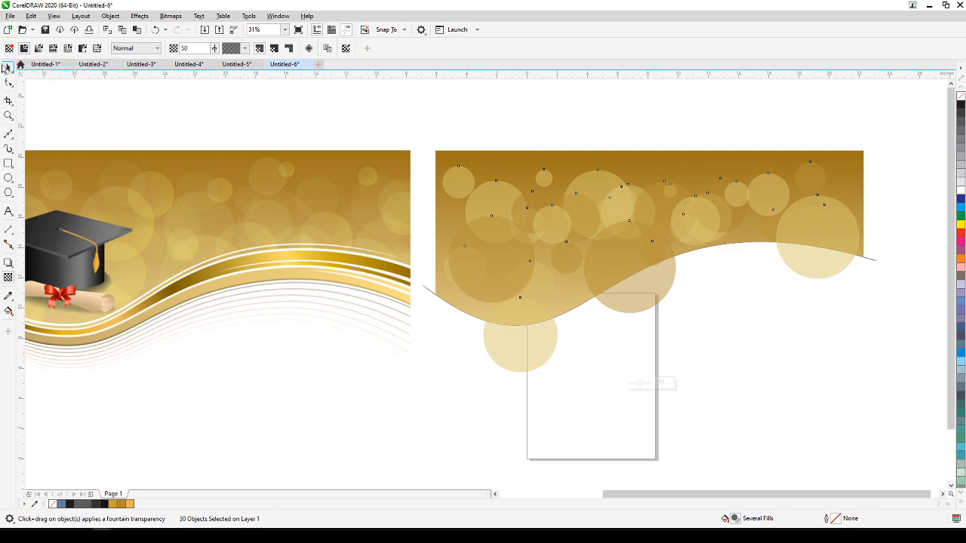
pyautogui.click(6, 67)
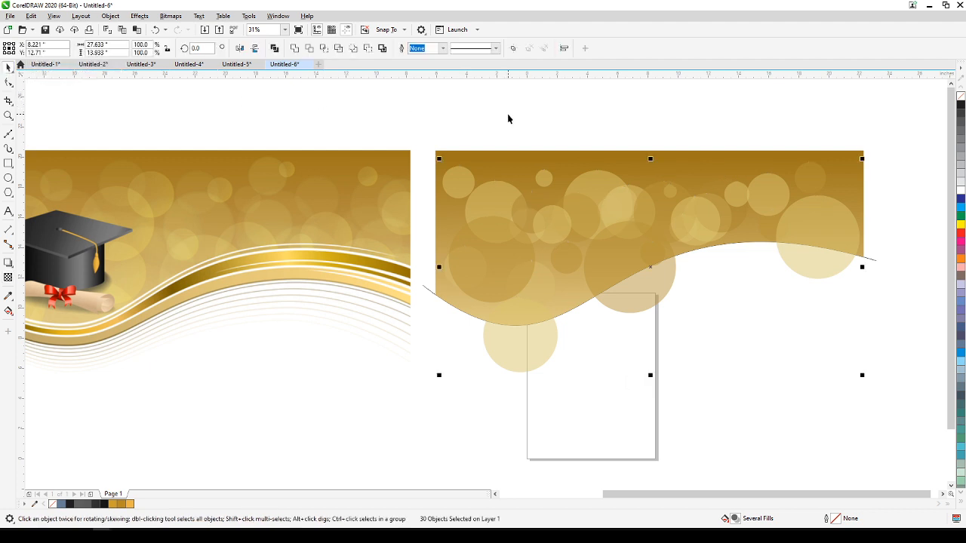
pyautogui.click(531, 141)
# Duplicate the tiny pale circle and one darker gold circle, placing both copies lower on the gradient beside the large overlapping circle.
pyautogui.click(539, 181)
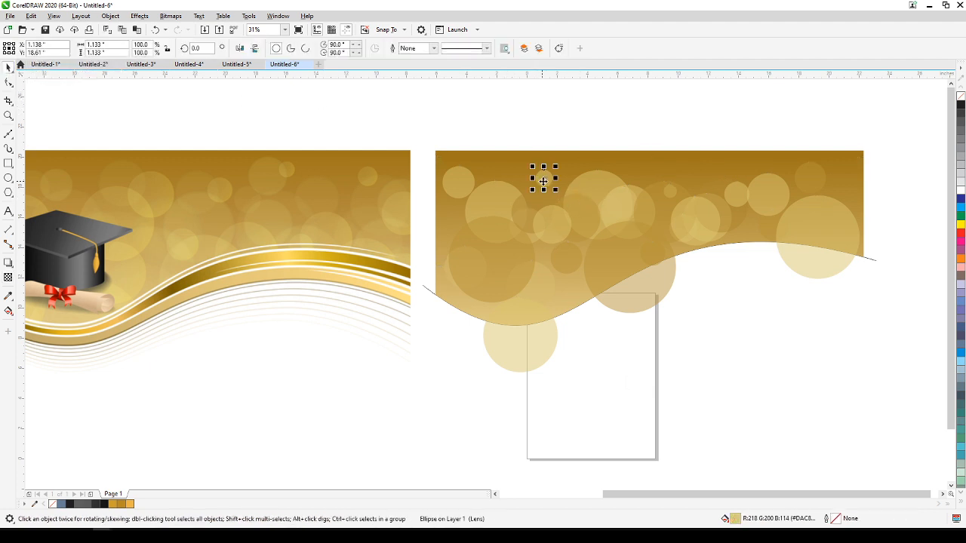
pyautogui.moveTo(553, 179); pyautogui.dragTo(549, 287)
pyautogui.click(662, 211)
pyautogui.moveTo(662, 210); pyautogui.dragTo(580, 262)
pyautogui.click(695, 332)
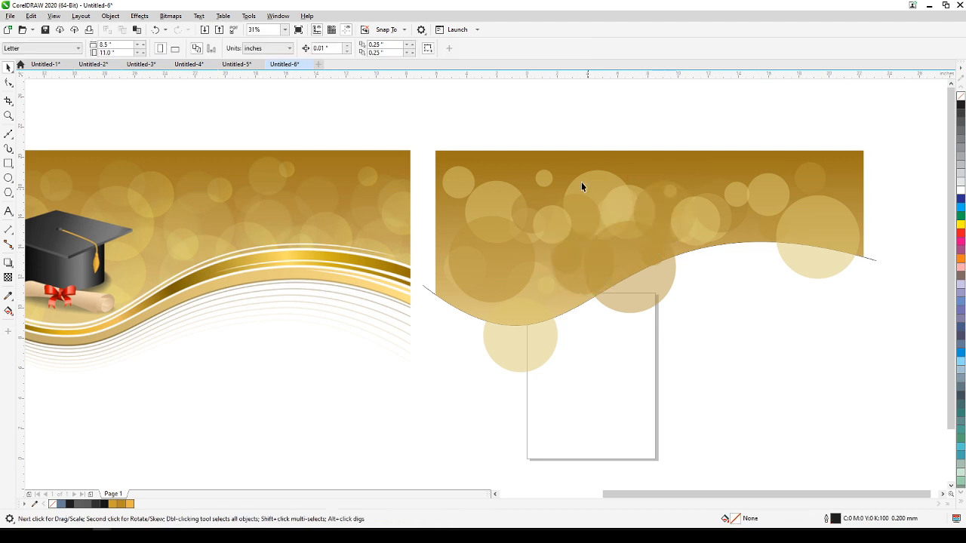
# Select thirteen circles in the gradient's right half and place a scaled-down duplicate set, about 8 × 3.8 inches, near the upper middle.
pyautogui.moveTo(775, 257); pyautogui.dragTo(819, 274)
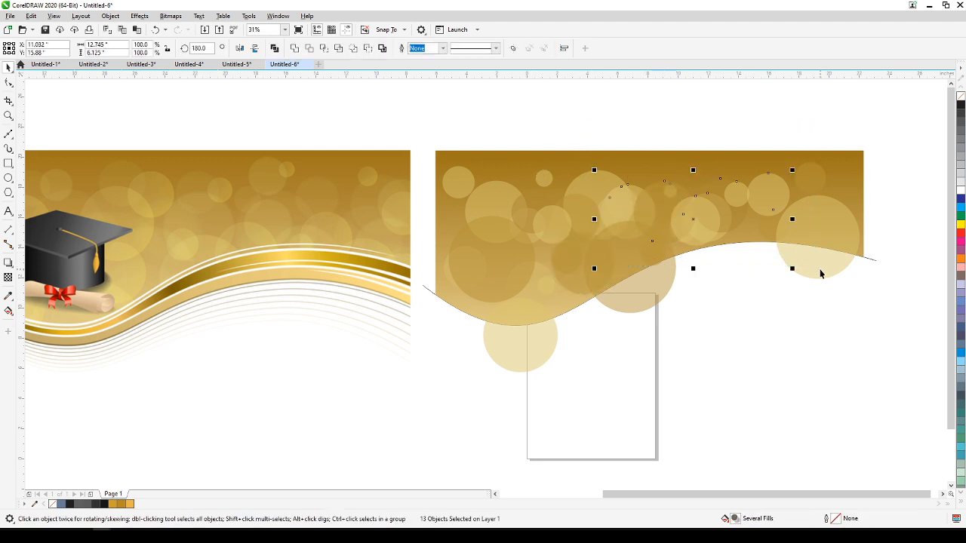
pyautogui.moveTo(715, 216); pyautogui.dragTo(608, 209)
pyautogui.moveTo(685, 262); pyautogui.dragTo(605, 240)
pyautogui.moveTo(555, 202); pyautogui.dragTo(675, 198)
pyautogui.click(763, 120)
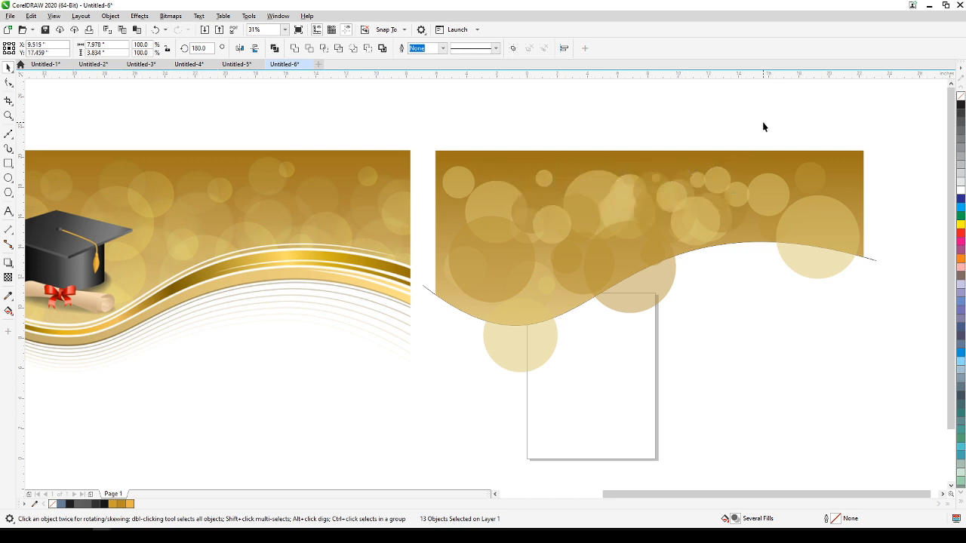
# Create a Smart Fill shape from the part of the large pale circle that overlaps the gradient at the wave's trough.
pyautogui.click(515, 341)
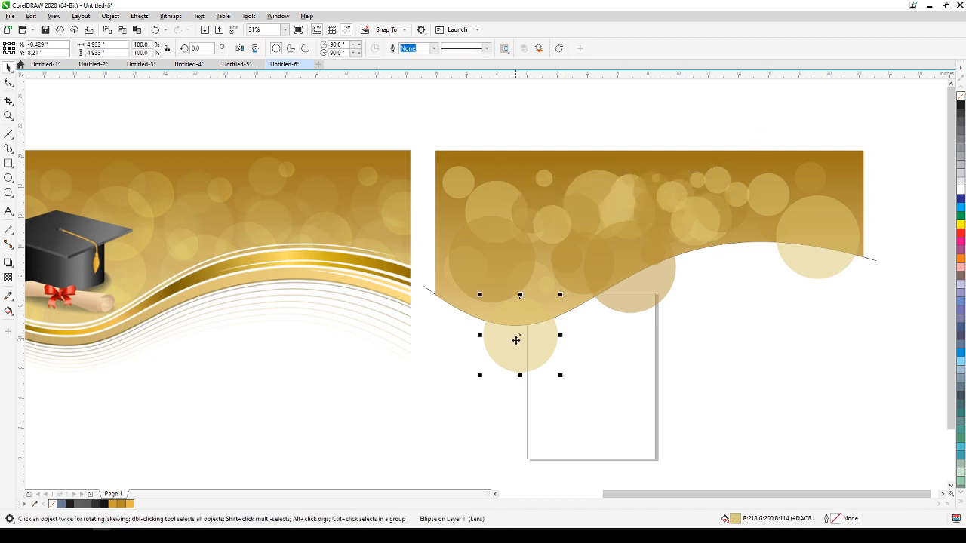
pyautogui.scroll(2, 515, 367)
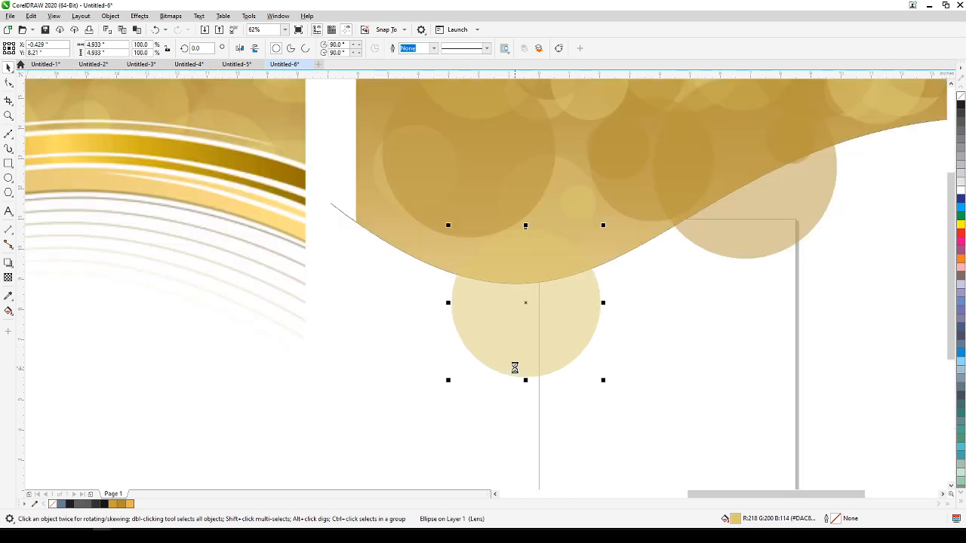
pyautogui.scroll(-2, 515, 367)
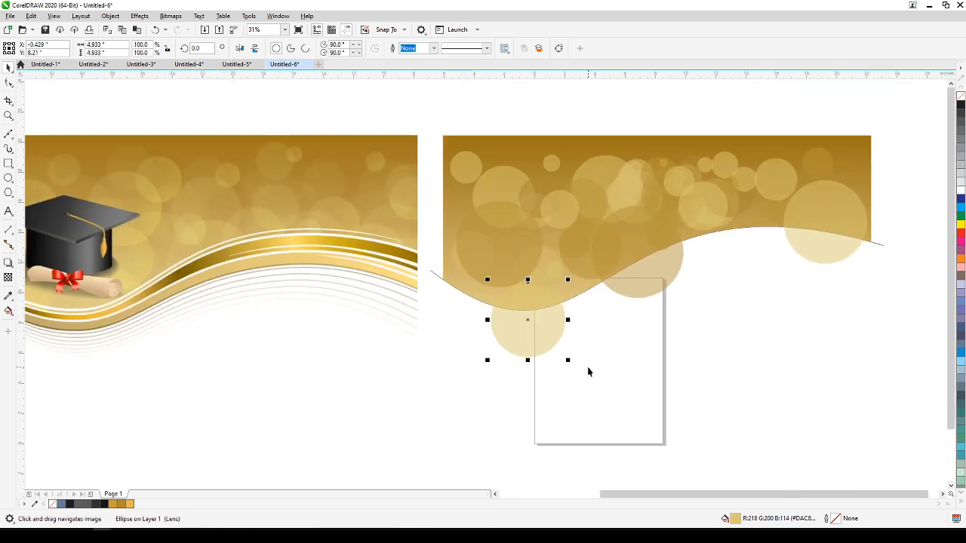
pyautogui.scroll(2, 526, 330)
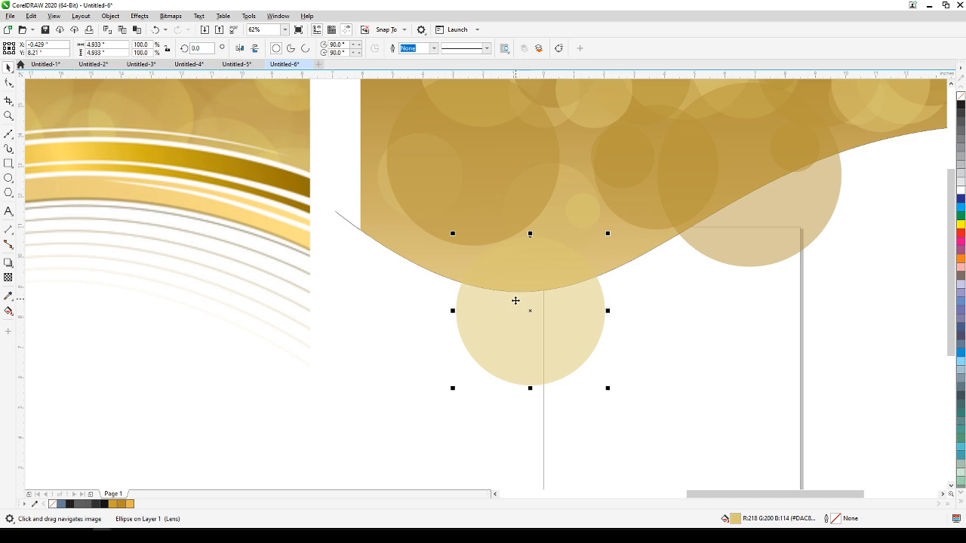
pyautogui.click(647, 394)
pyautogui.click(8, 314)
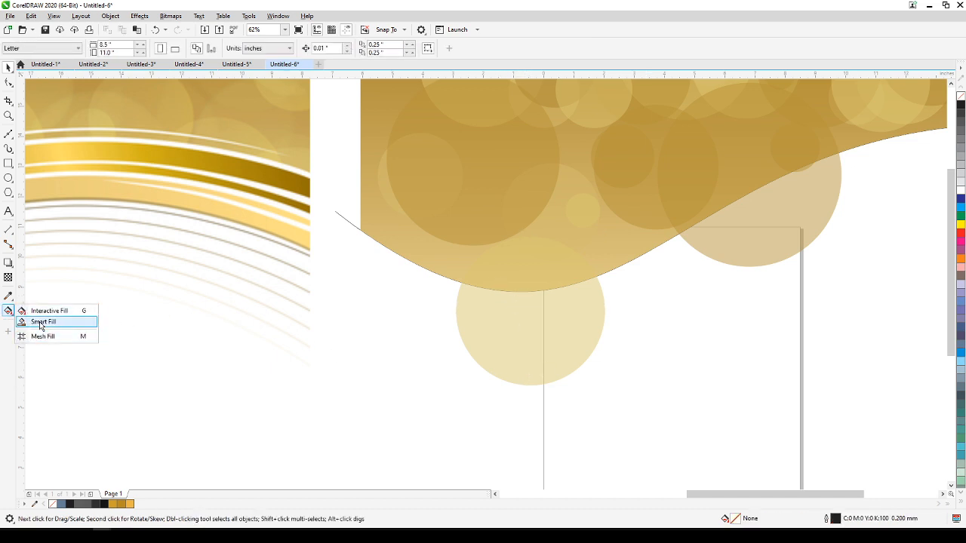
pyautogui.click(40, 322)
pyautogui.click(542, 278)
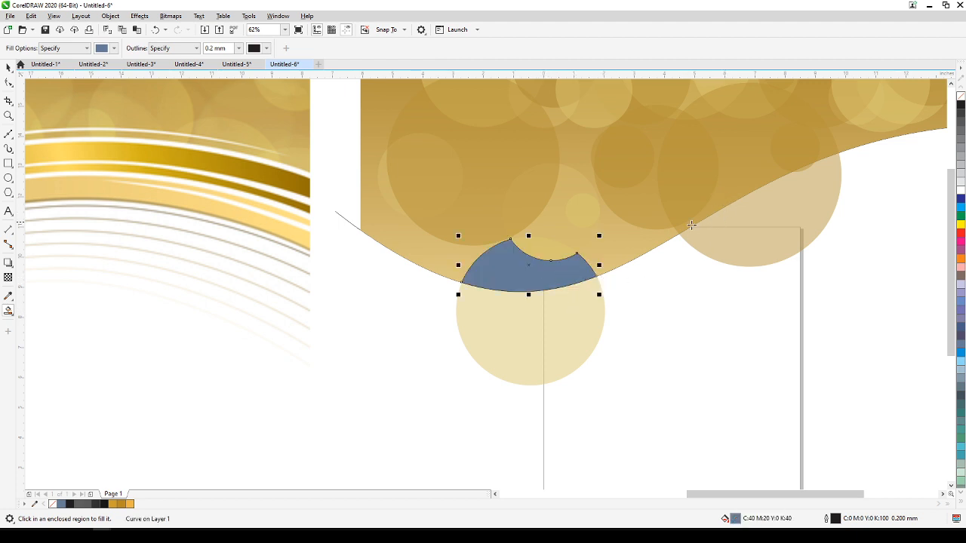
# Create Smart Fill shapes from the gradient-side parts of the two large circles overhanging the wave's middle and right end.
pyautogui.moveTo(677, 225); pyautogui.dragTo(543, 277)
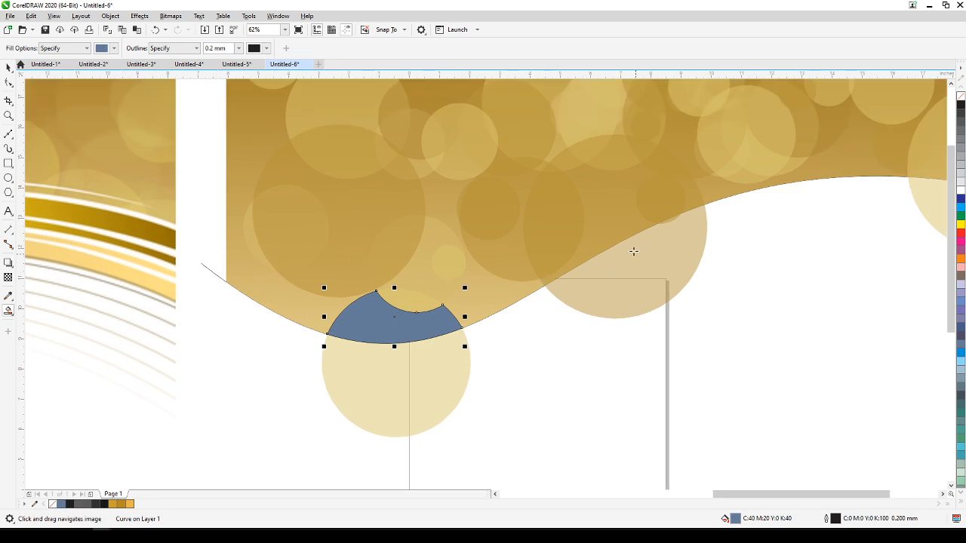
pyautogui.click(615, 225)
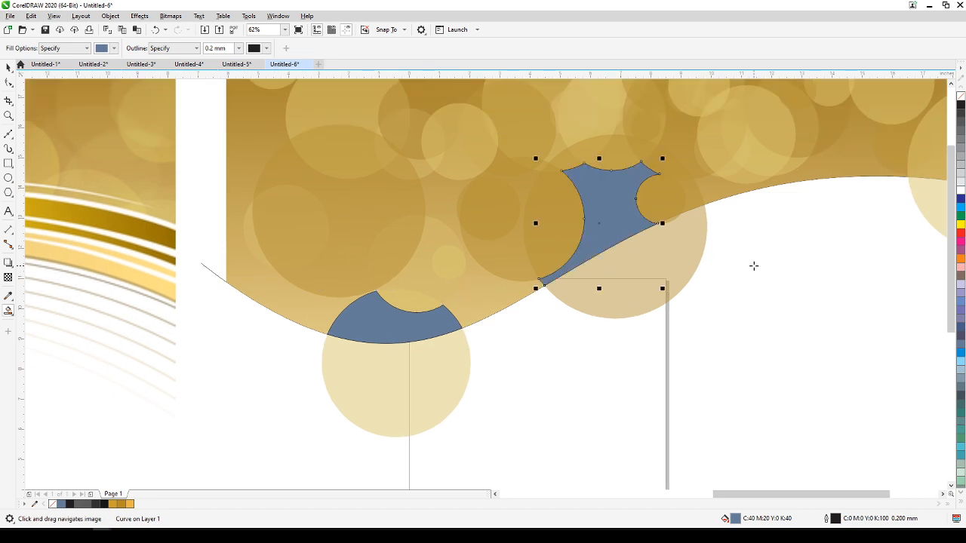
pyautogui.click(695, 199)
pyautogui.moveTo(775, 269); pyautogui.dragTo(621, 263)
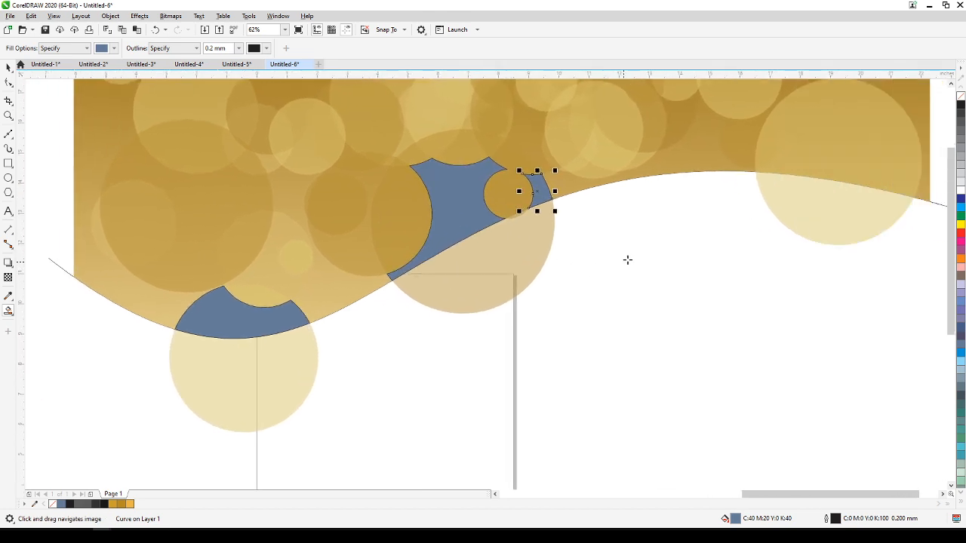
pyautogui.click(790, 166)
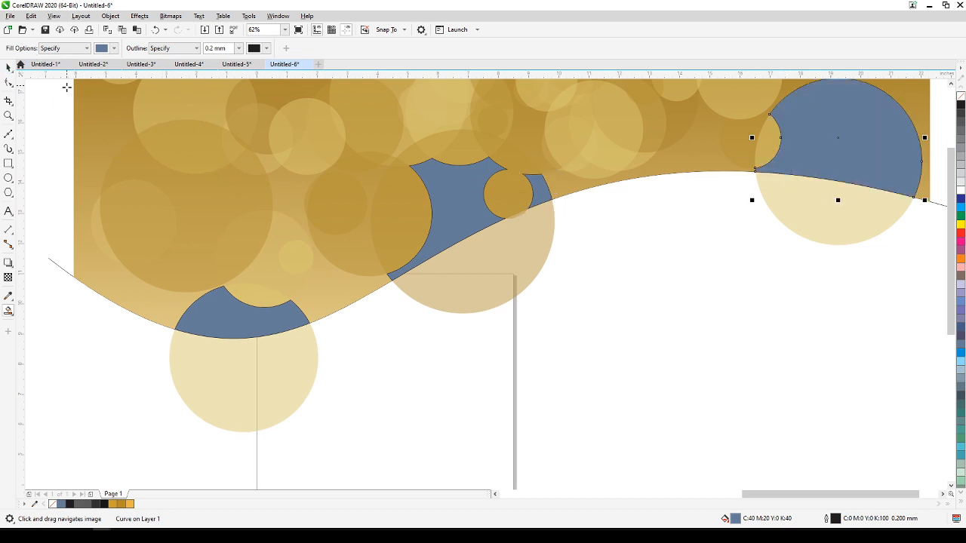
# Delete the three original large circles that overhang the wave edge.
pyautogui.click(10, 68)
pyautogui.click(294, 383)
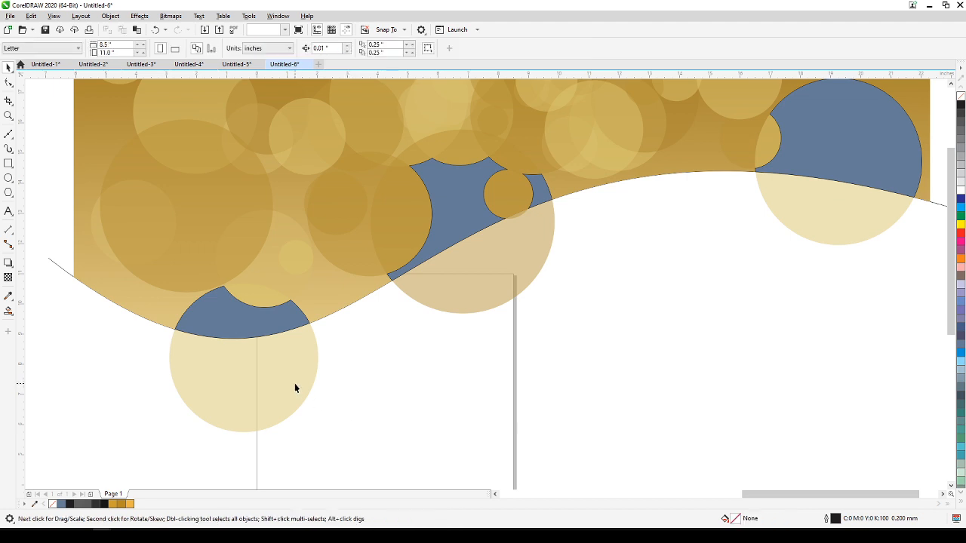
pyautogui.press('Delete')
pyautogui.click(444, 305)
pyautogui.press('Delete')
pyautogui.click(789, 216)
pyautogui.press('Delete')
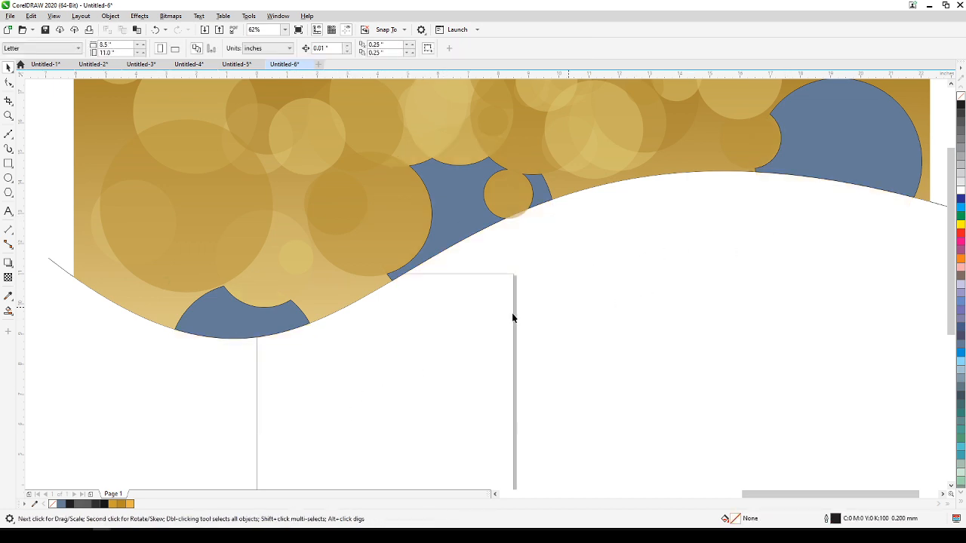
# Fill the trough, middle and right-end blue shapes with golds sampled from nearby circles using the Color Eyedropper.
pyautogui.click(9, 296)
pyautogui.click(141, 195)
pyautogui.click(193, 322)
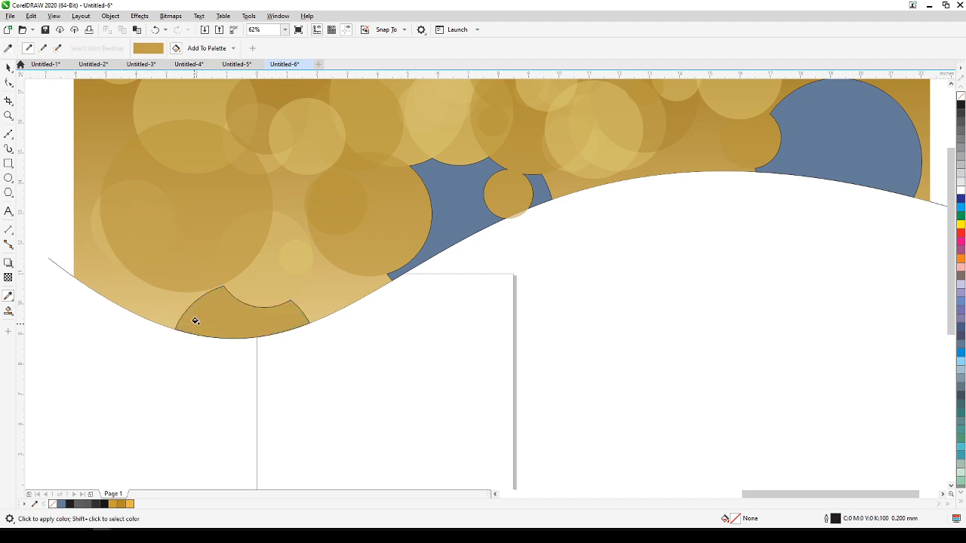
pyautogui.click(372, 123)
pyautogui.click(435, 188)
pyautogui.click(765, 95)
pyautogui.click(830, 136)
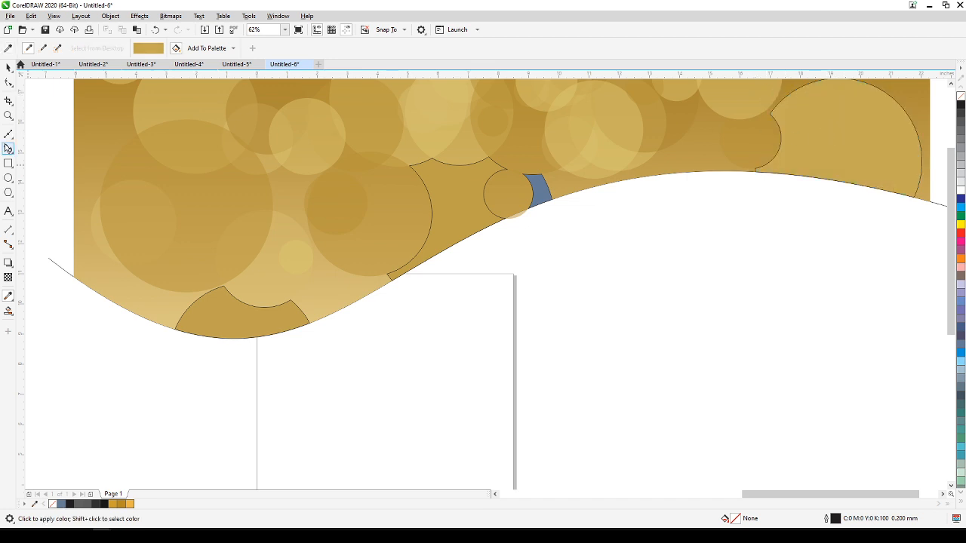
# Select the three gold-filled shapes together, remove their outlines and deselect them.
pyautogui.click(8, 67)
pyautogui.click(204, 311)
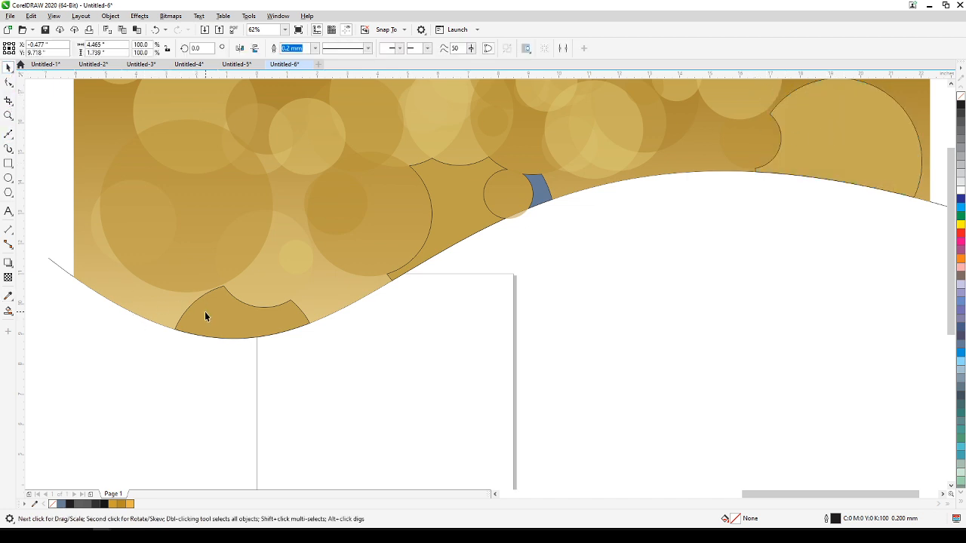
pyautogui.keyDown('shift'); pyautogui.click(460, 201); pyautogui.keyUp('shift')
pyautogui.keyDown('shift'); pyautogui.click(798, 145); pyautogui.keyUp('shift')
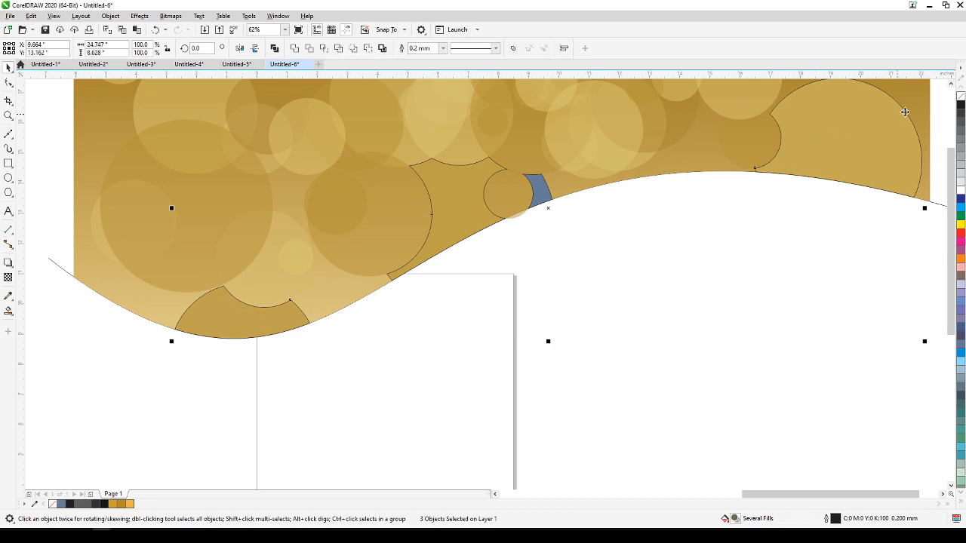
pyautogui.rightClick(960, 99)
pyautogui.scroll(-2, 767, 350)
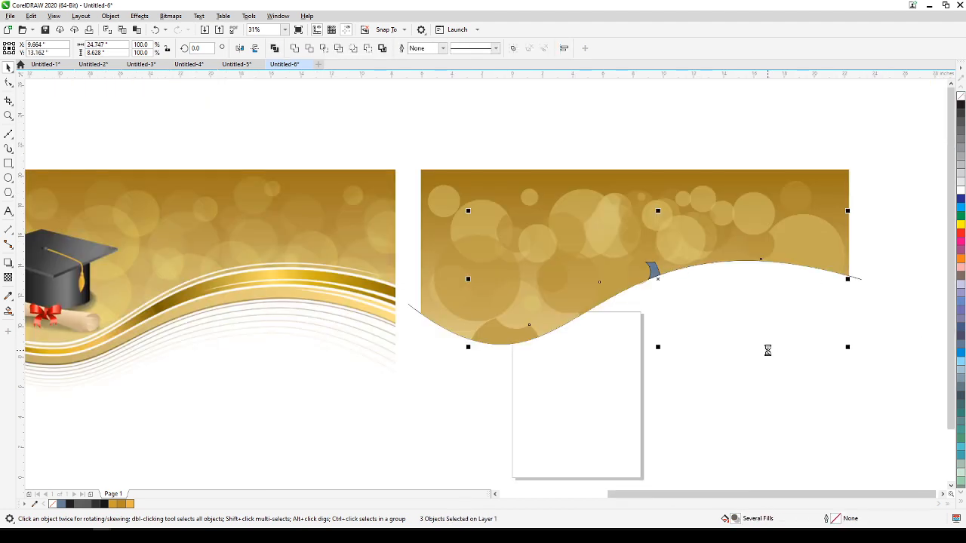
pyautogui.click(674, 345)
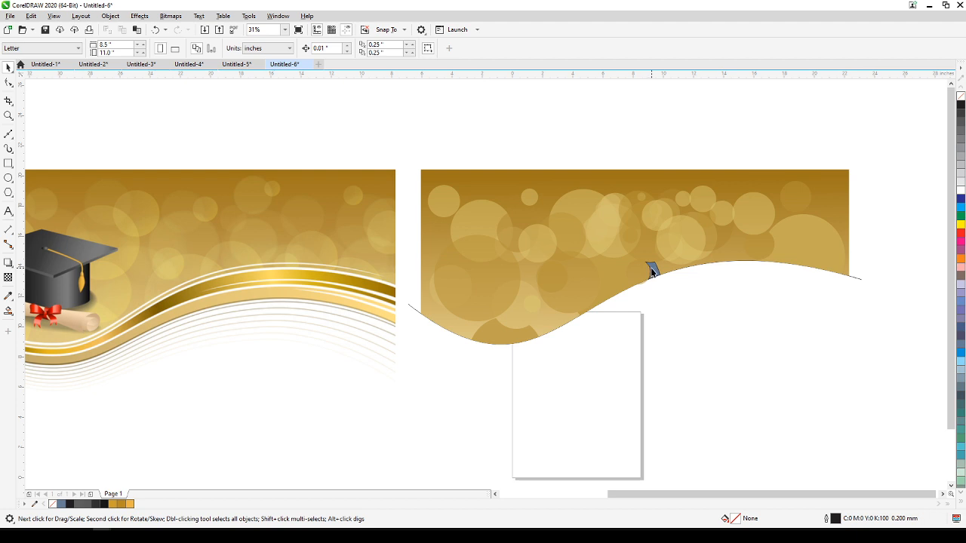
# Move the small circle overhanging the wave beside the blue sliver inward onto the gradient.
pyautogui.click(651, 270)
pyautogui.scroll(4, 645, 276)
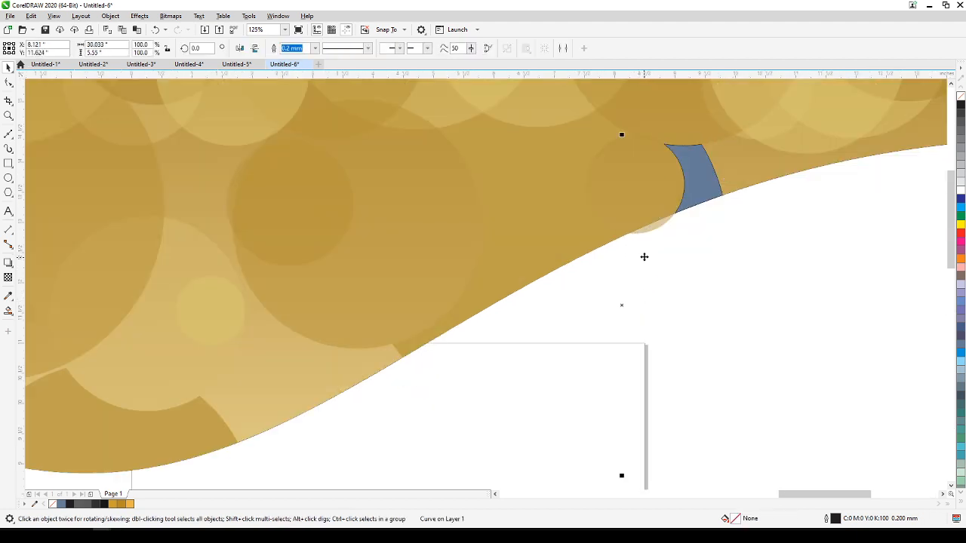
pyautogui.click(651, 230)
pyautogui.moveTo(632, 187); pyautogui.dragTo(575, 182)
# Fill the remaining blue sliver with a pale gold sampled from the artwork and remove its outline.
pyautogui.click(698, 198)
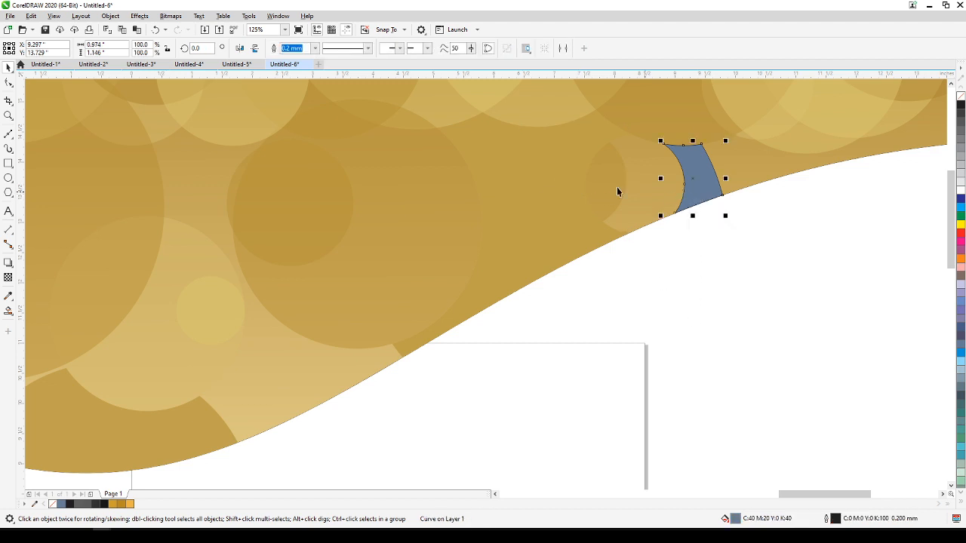
pyautogui.click(12, 301)
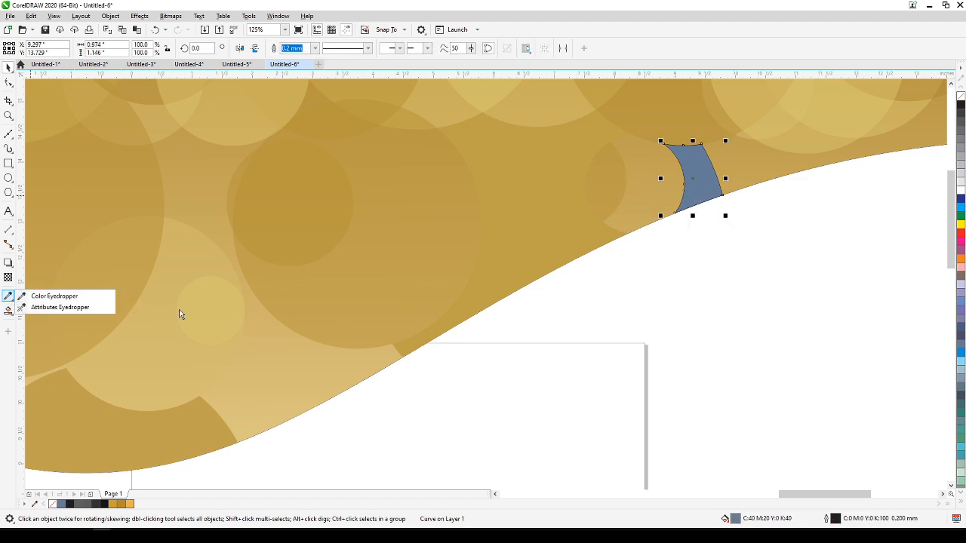
pyautogui.click(83, 296)
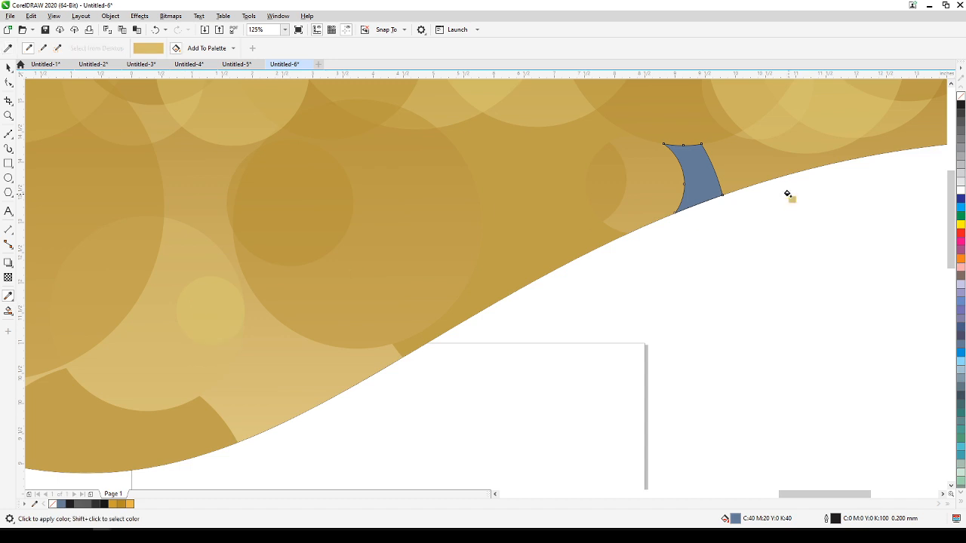
pyautogui.click(705, 194)
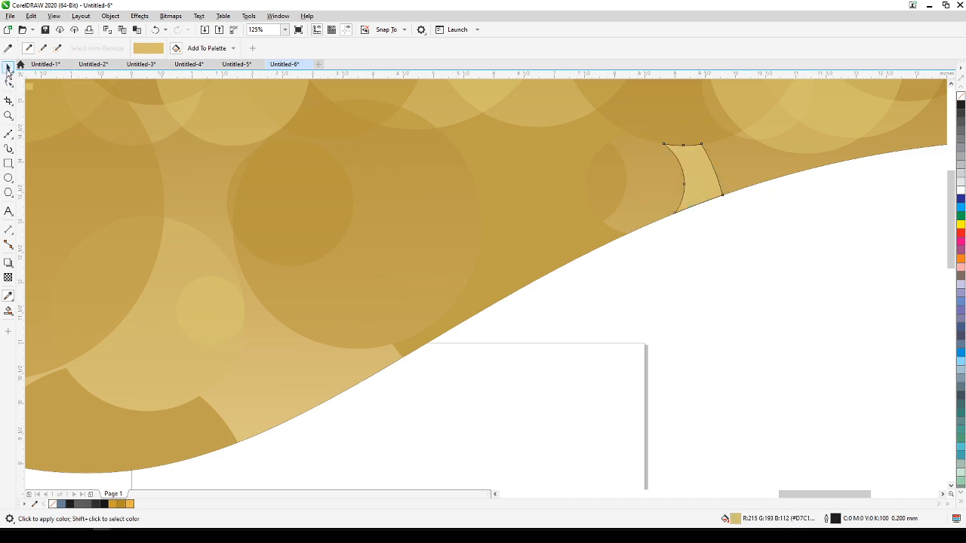
pyautogui.click(8, 68)
pyautogui.rightClick(961, 96)
pyautogui.click(733, 333)
# Duplicate the wave's edge curve and skew the copy by about 1.5 degrees so its right end rises above the original.
pyautogui.scroll(-4, 732, 328)
pyautogui.moveTo(729, 332); pyautogui.dragTo(757, 332)
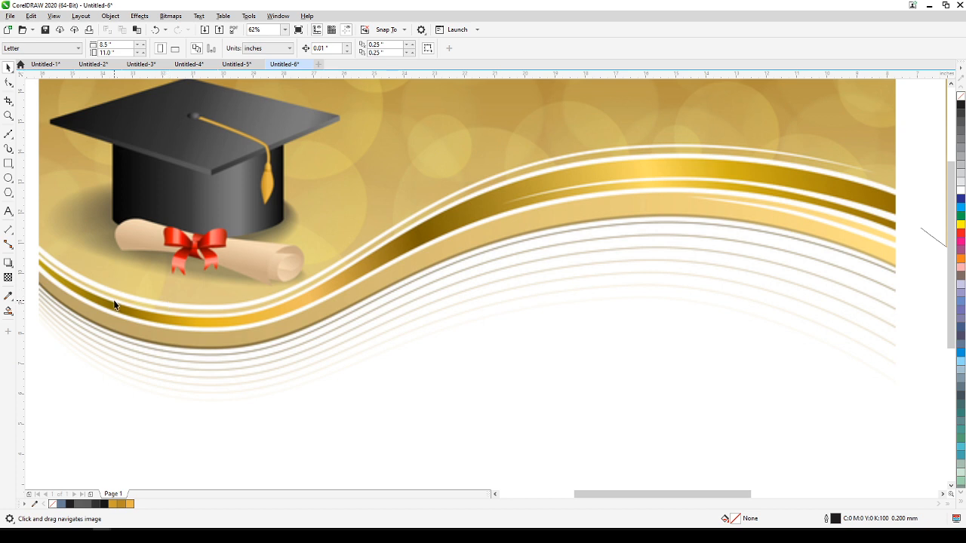
pyautogui.scroll(-2, 219, 279)
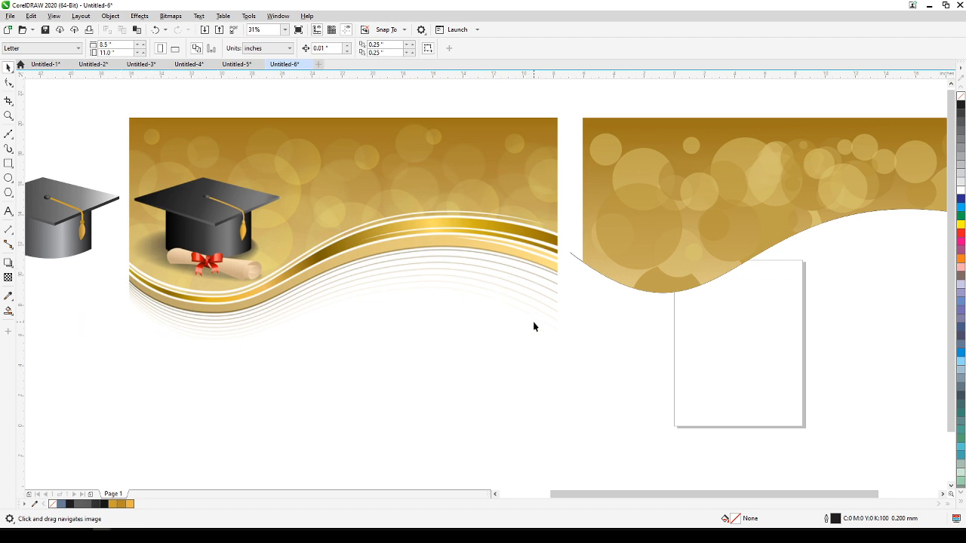
pyautogui.scroll(-2, 533, 326)
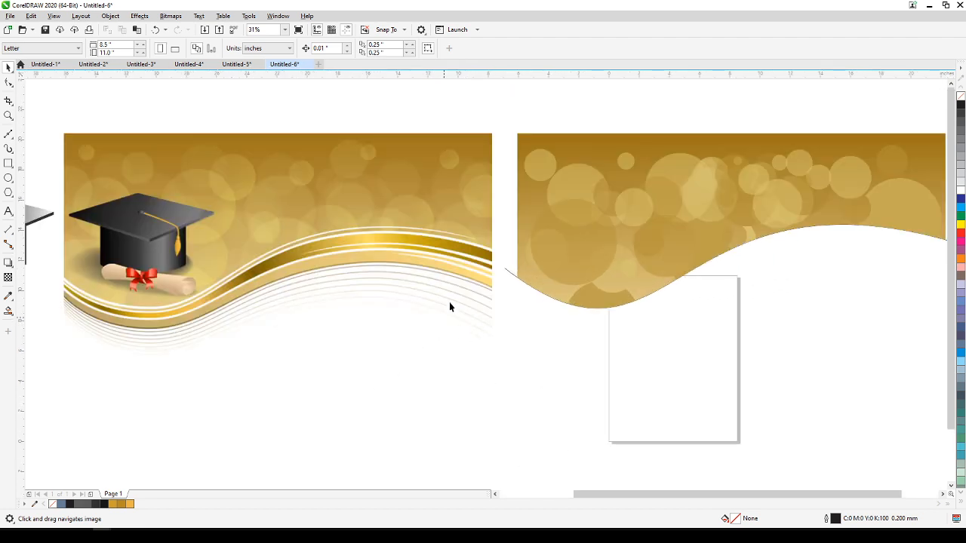
pyautogui.moveTo(514, 334); pyautogui.dragTo(334, 335)
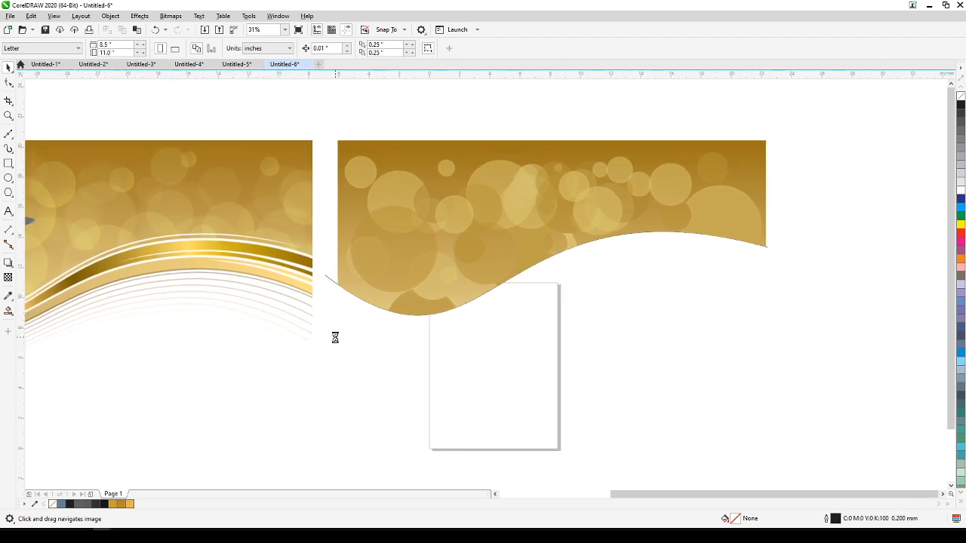
pyautogui.click(373, 307)
pyautogui.click(332, 274)
pyautogui.click(329, 278)
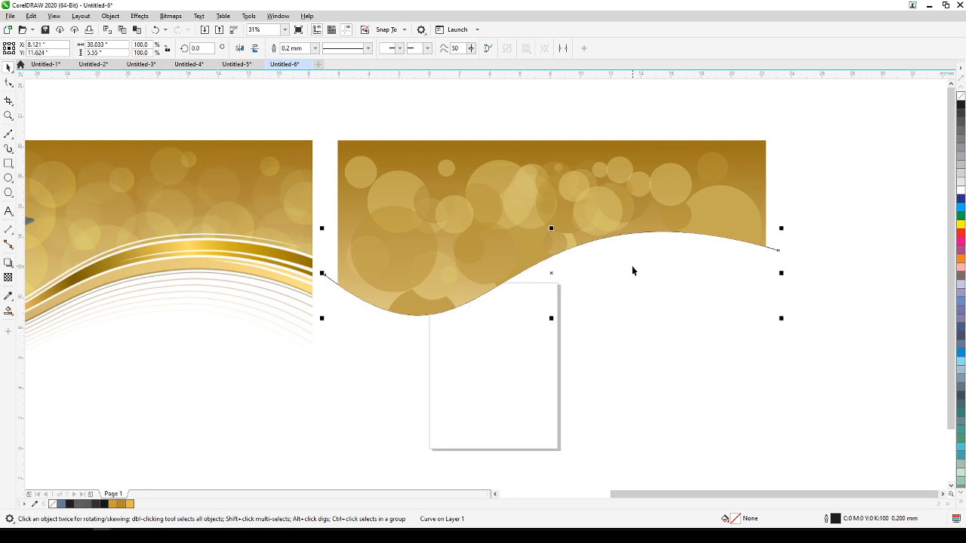
pyautogui.click(549, 273)
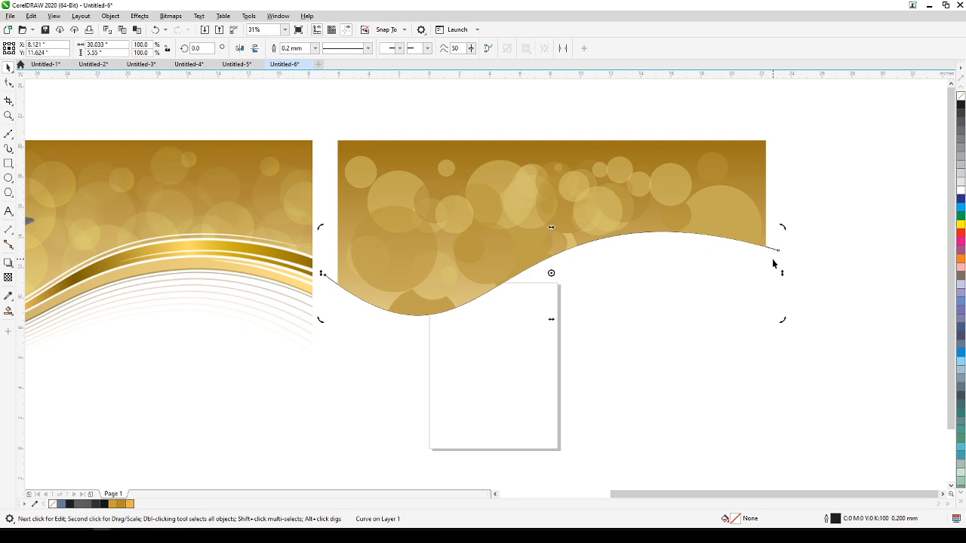
pyautogui.moveTo(781, 273); pyautogui.dragTo(781, 267)
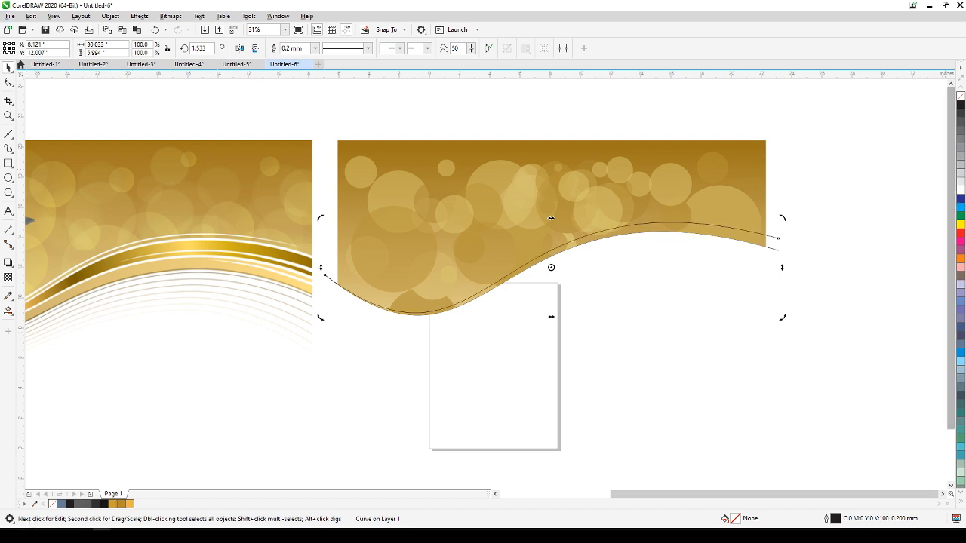
# Give the skewed wave curve a white outline 2.0 mm wide.
pyautogui.rightClick(961, 195)
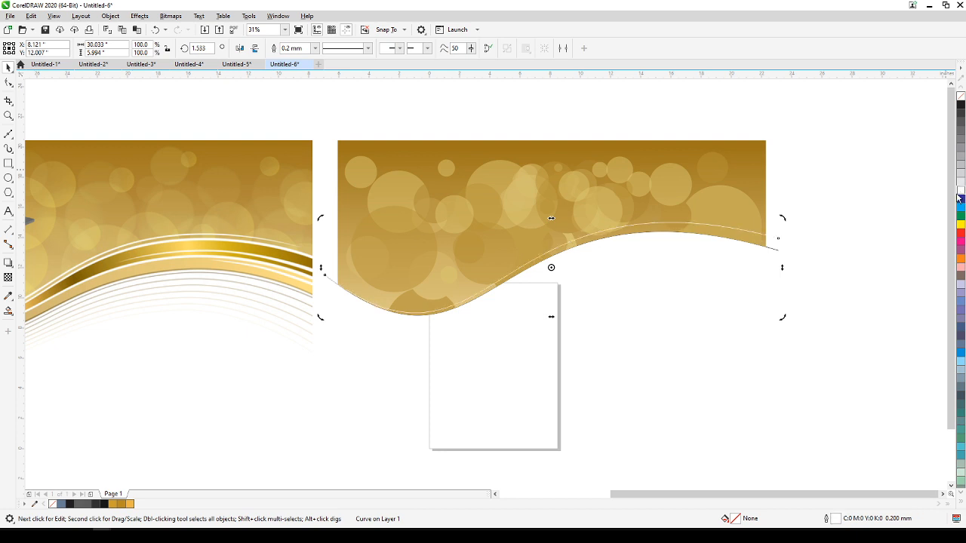
pyautogui.doubleClick(826, 520)
pyautogui.click(420, 231)
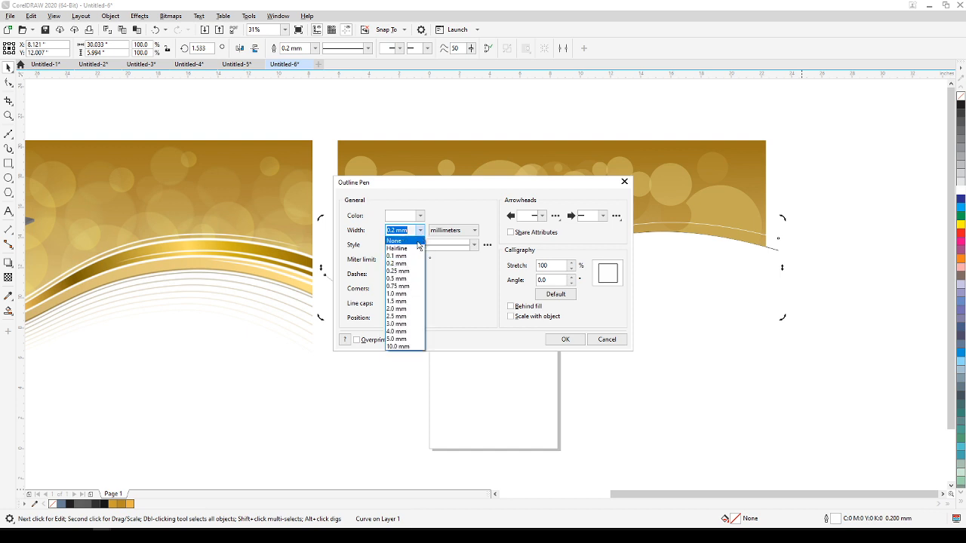
pyautogui.click(399, 309)
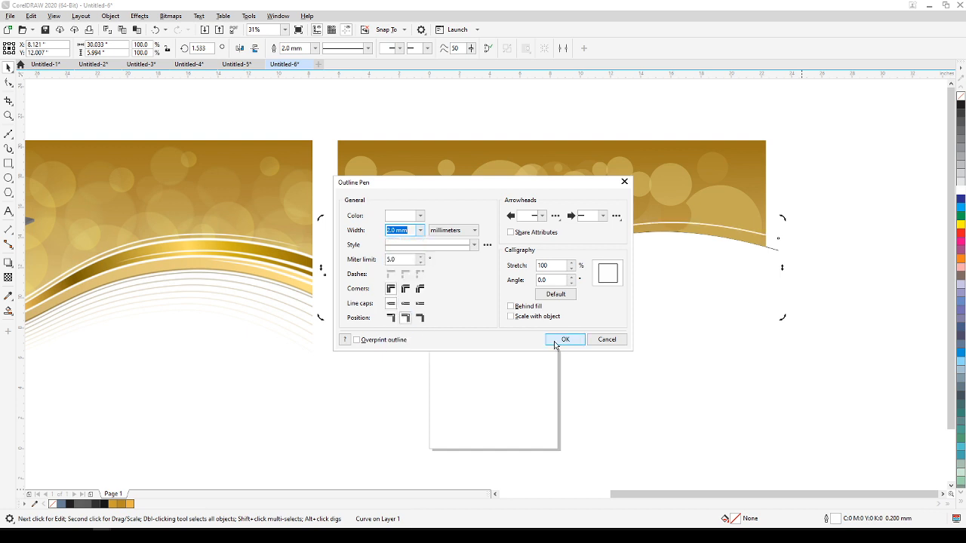
# Apply the 2.0 mm white outline to the skewed wave curve and compare it with the reference ribbon.
pyautogui.click(563, 339)
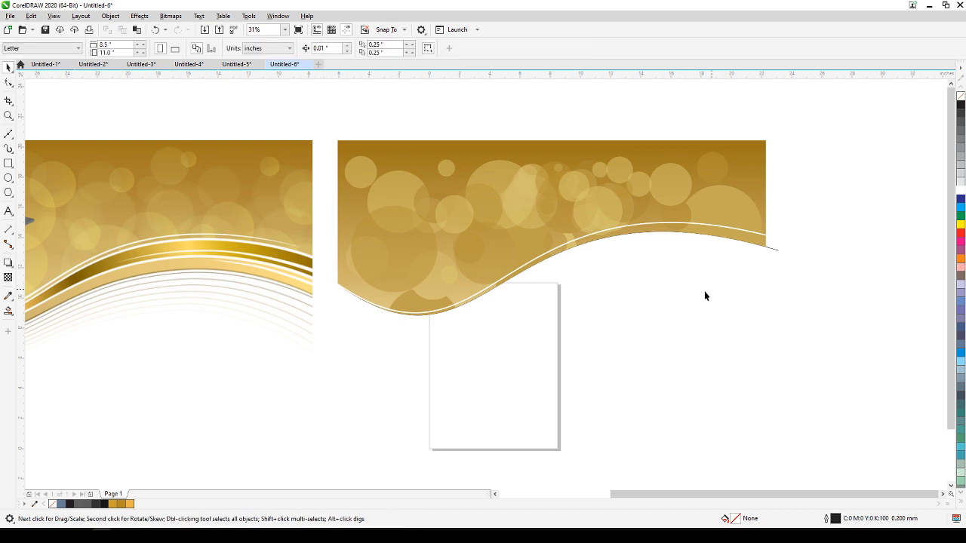
pyautogui.moveTo(707, 303); pyautogui.dragTo(761, 297)
pyautogui.moveTo(585, 293); pyautogui.dragTo(449, 255)
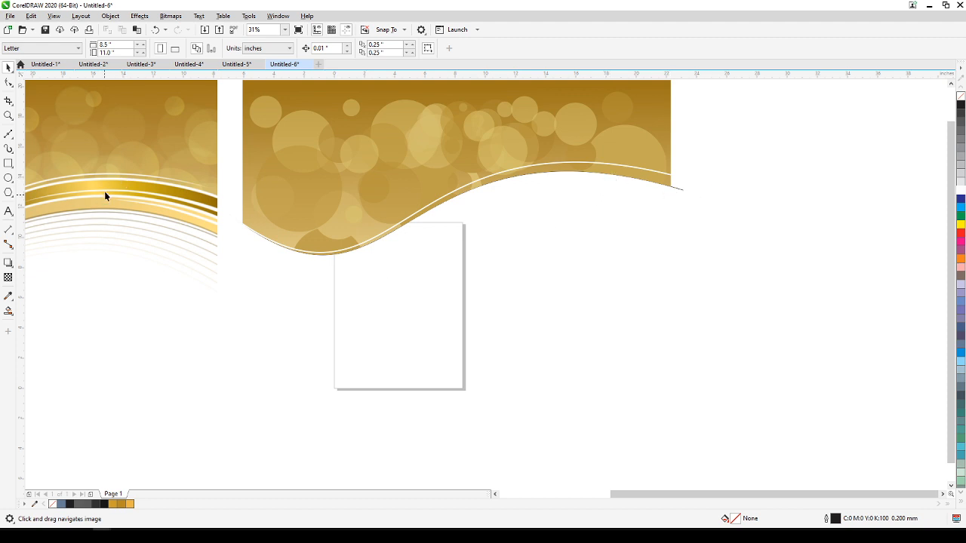
pyautogui.moveTo(104, 200); pyautogui.dragTo(65, 252)
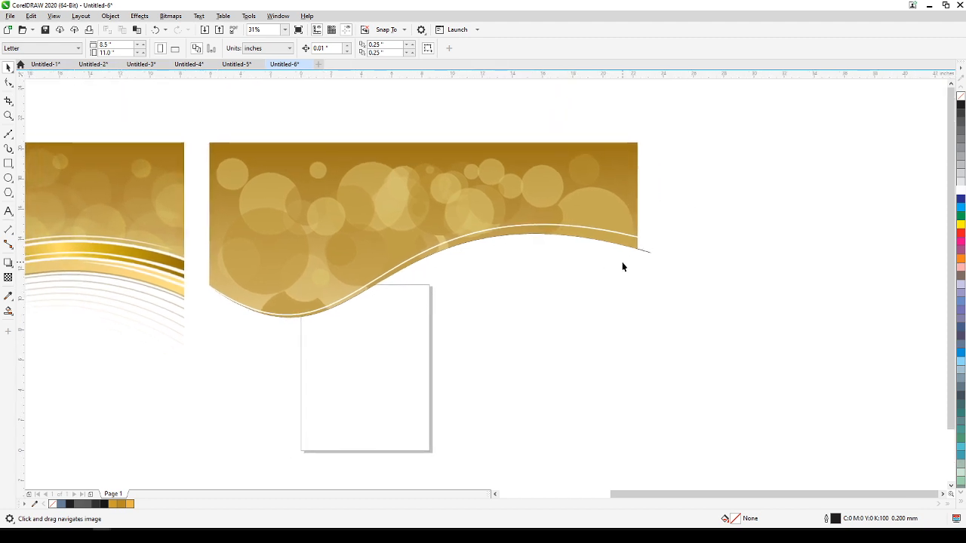
# Duplicate the wave's edge curve and skew the copy by about 2.7 degrees so its right end drops below the original.
pyautogui.press('space')
pyautogui.click(646, 252)
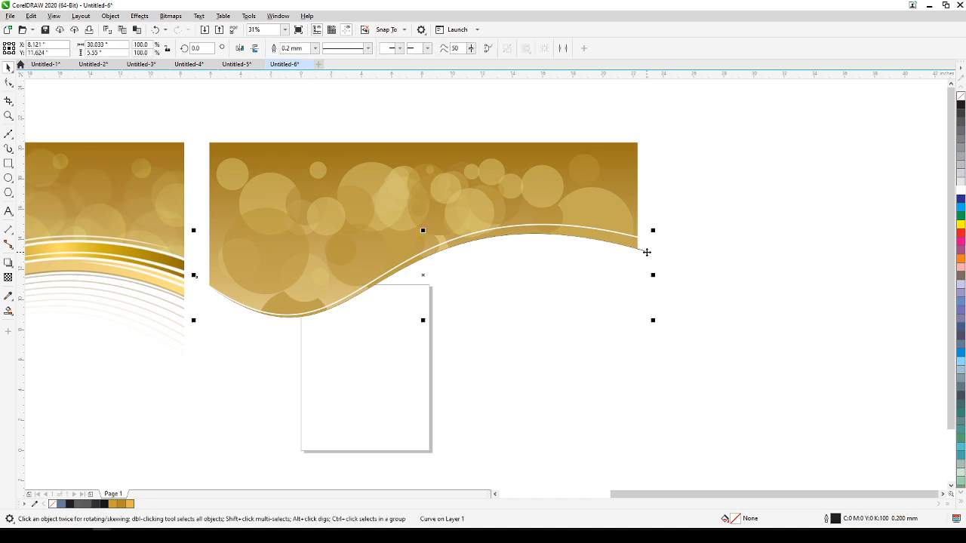
pyautogui.click(646, 252)
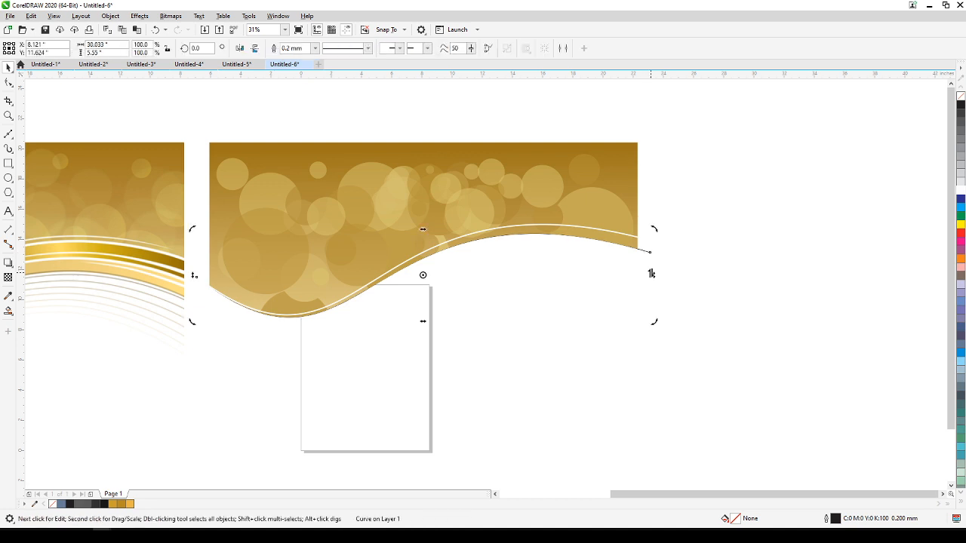
pyautogui.moveTo(652, 274); pyautogui.dragTo(653, 295)
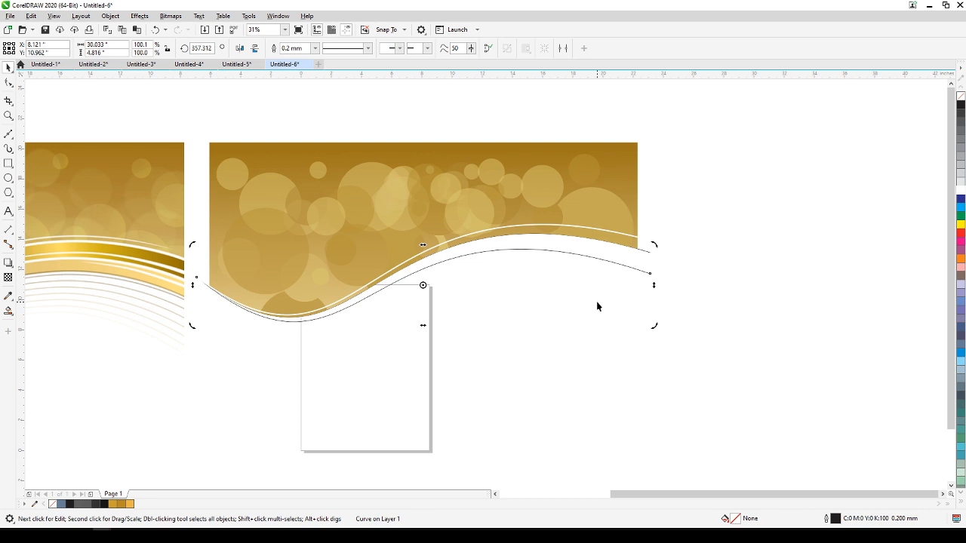
# Make two stacked copies of the lower skewed curve, moved down about 0.37 and another 0.3 inch.
pyautogui.moveTo(500, 317); pyautogui.dragTo(692, 297)
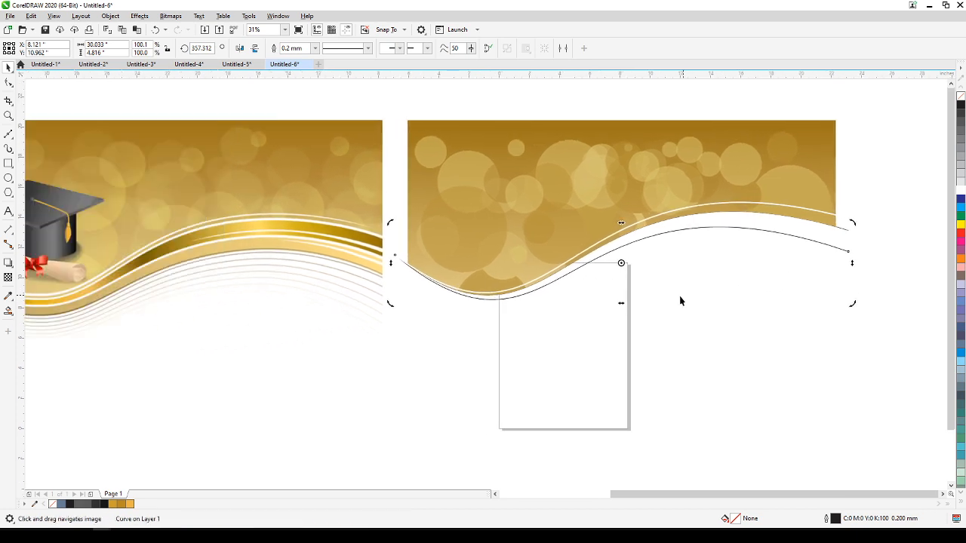
pyautogui.click(660, 260)
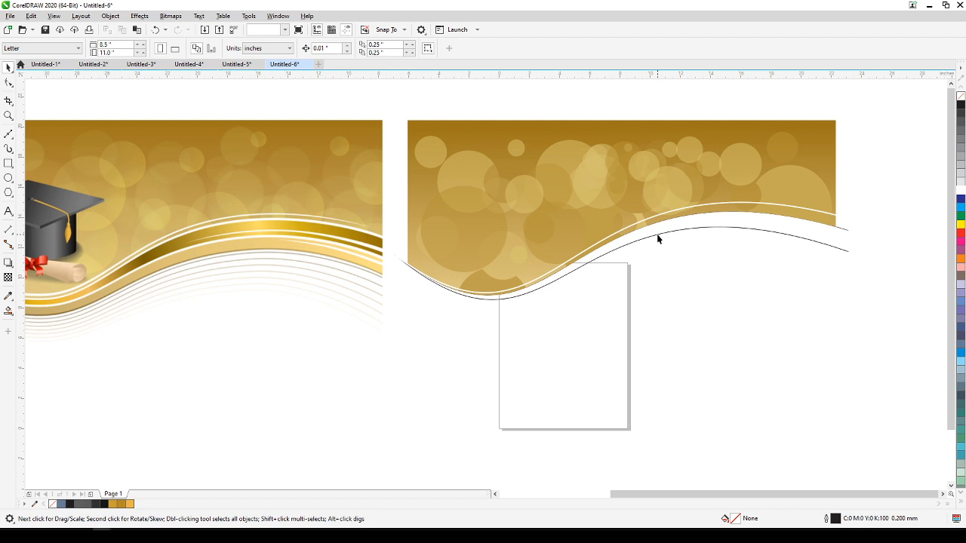
pyautogui.click(657, 238)
pyautogui.moveTo(622, 263); pyautogui.dragTo(624, 268)
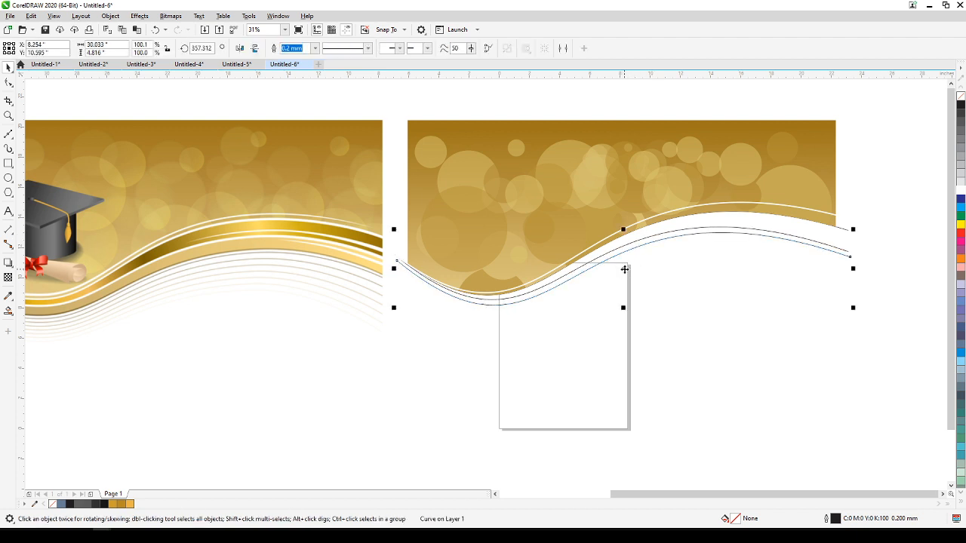
pyautogui.press('+')
pyautogui.moveTo(623, 270); pyautogui.dragTo(623, 273)
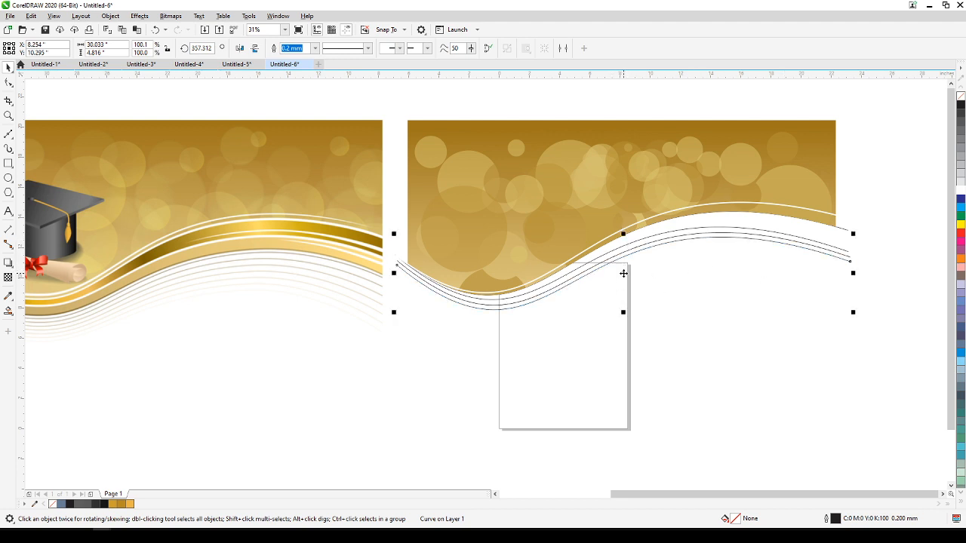
# Add three more copies below the lowest curve, skewing them so their right ends fan out further downward.
pyautogui.press('+')
pyautogui.click(621, 273)
pyautogui.moveTo(856, 273); pyautogui.dragTo(848, 303)
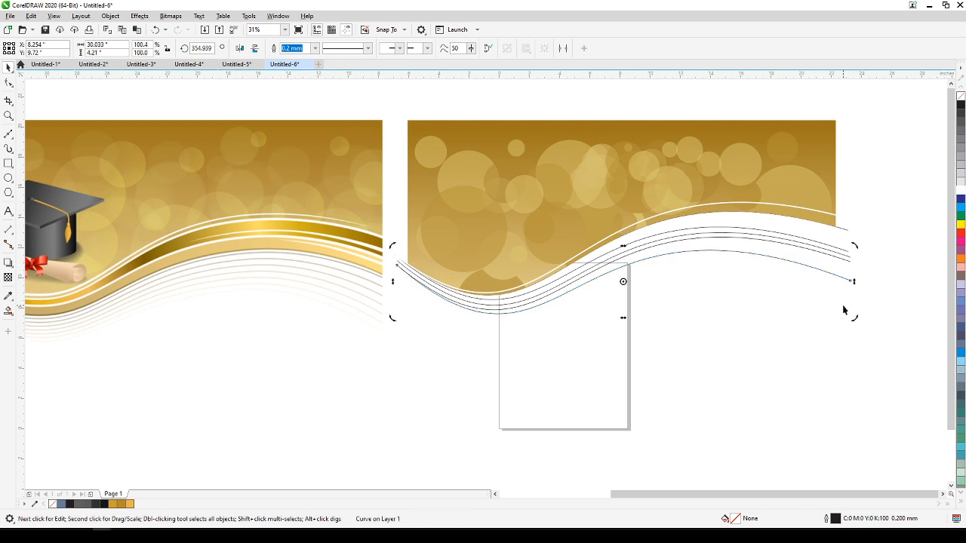
pyautogui.moveTo(854, 281)
pyautogui.mouseDown()
pyautogui.moveTo(855, 296)
pyautogui.moveTo(855, 270)
pyautogui.mouseUp()
pyautogui.click(805, 368)
# Draw a short vertical line along the new banner's left edge across the left ends of the ribbon curves.
pyautogui.scroll(-1, 517, 345)
pyautogui.moveTo(518, 344); pyautogui.dragTo(625, 340)
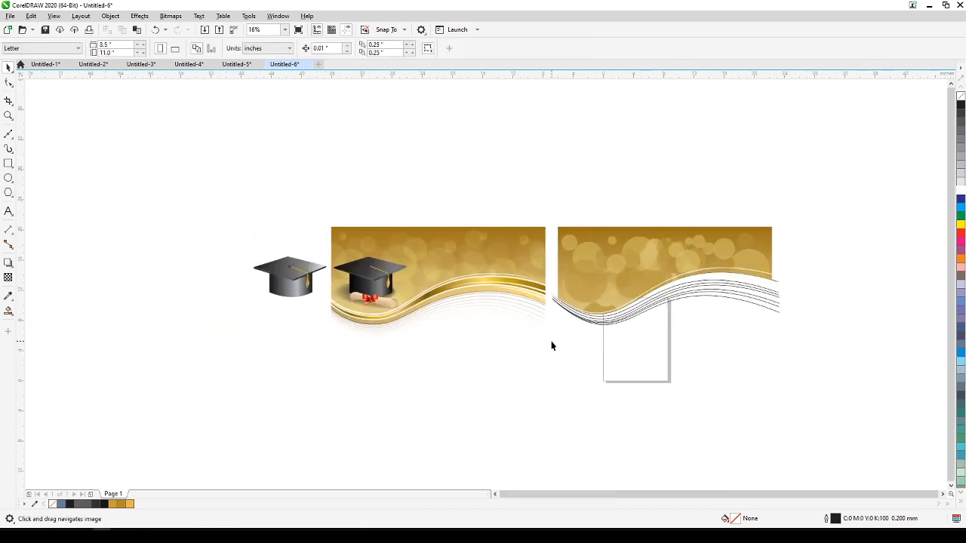
pyautogui.scroll(4, 369, 324)
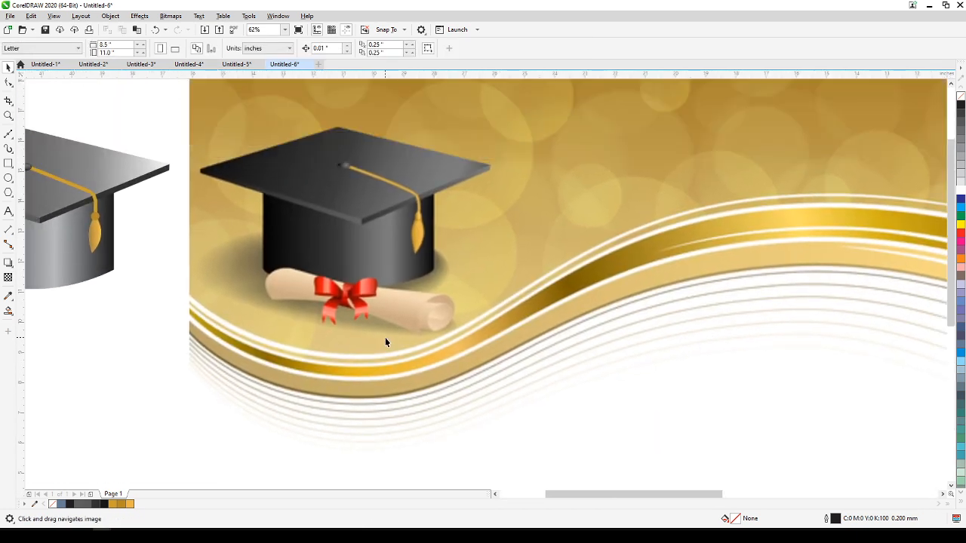
pyautogui.scroll(-1, 389, 336)
pyautogui.moveTo(712, 360); pyautogui.dragTo(399, 364)
pyautogui.scroll(1, 595, 351)
pyautogui.click(8, 134)
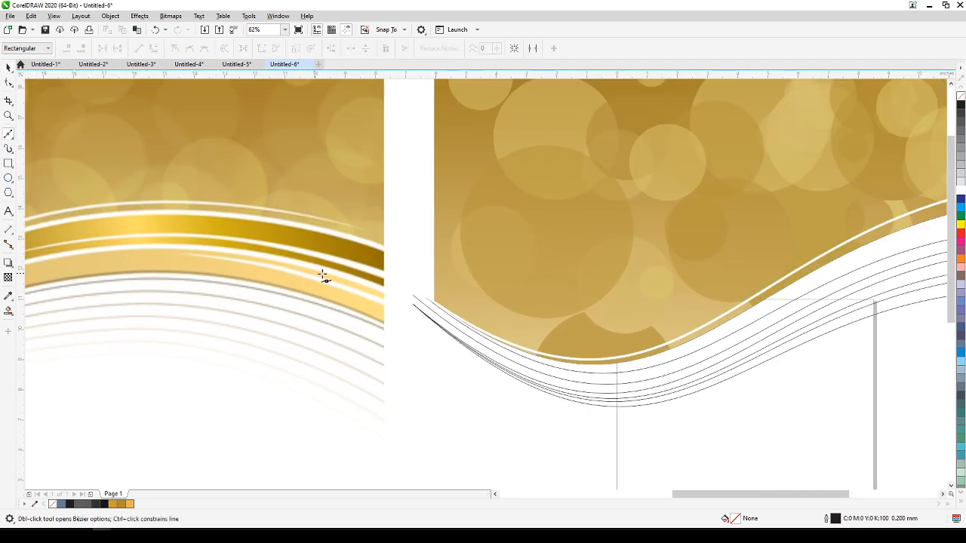
pyautogui.click(435, 277)
pyautogui.click(434, 358)
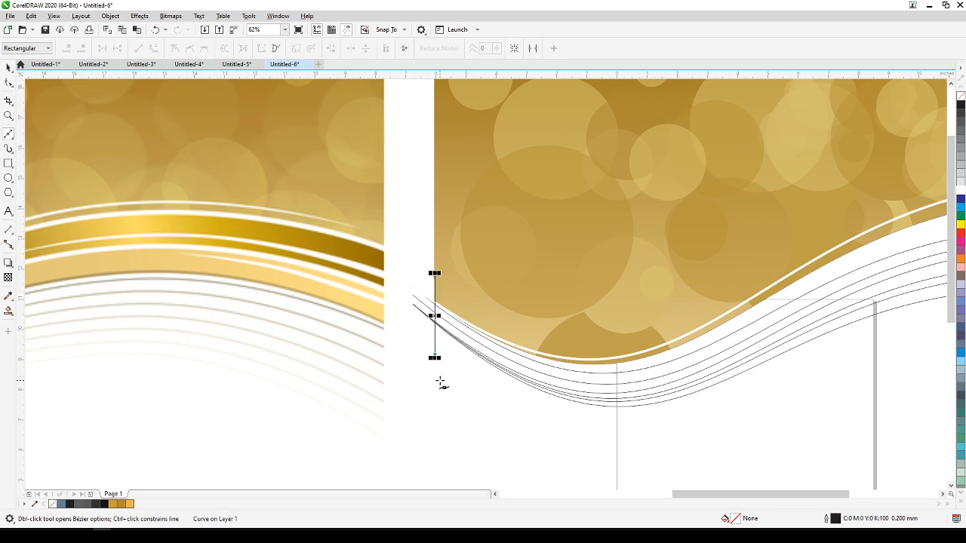
# Draw a vertical line down from the banner's right edge across the right ends of all the ribbon curves.
pyautogui.scroll(-1, 440, 383)
pyautogui.moveTo(695, 354); pyautogui.dragTo(371, 346)
pyautogui.scroll(1, 543, 319)
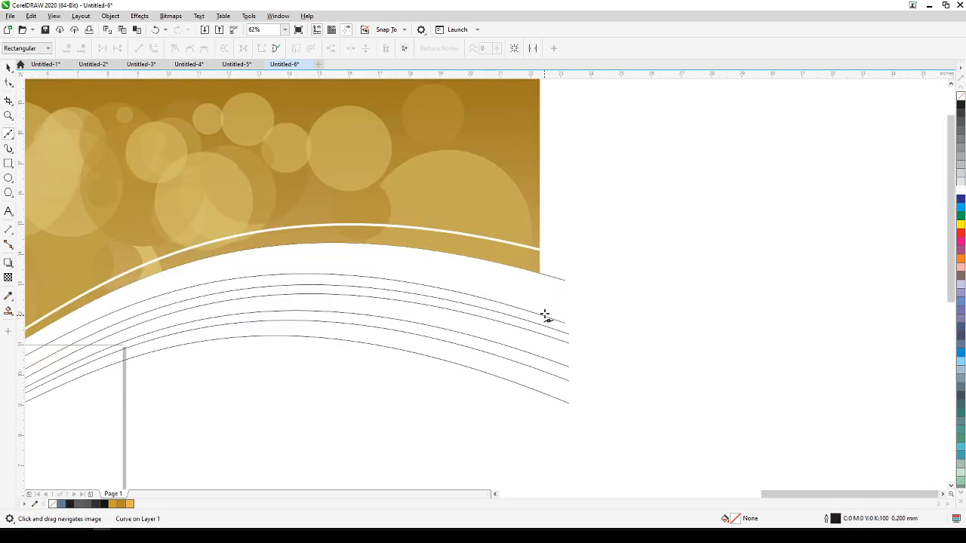
pyautogui.press('space')
pyautogui.press('space')
pyautogui.click(540, 262)
pyautogui.click(538, 402)
pyautogui.scroll(-1, 538, 414)
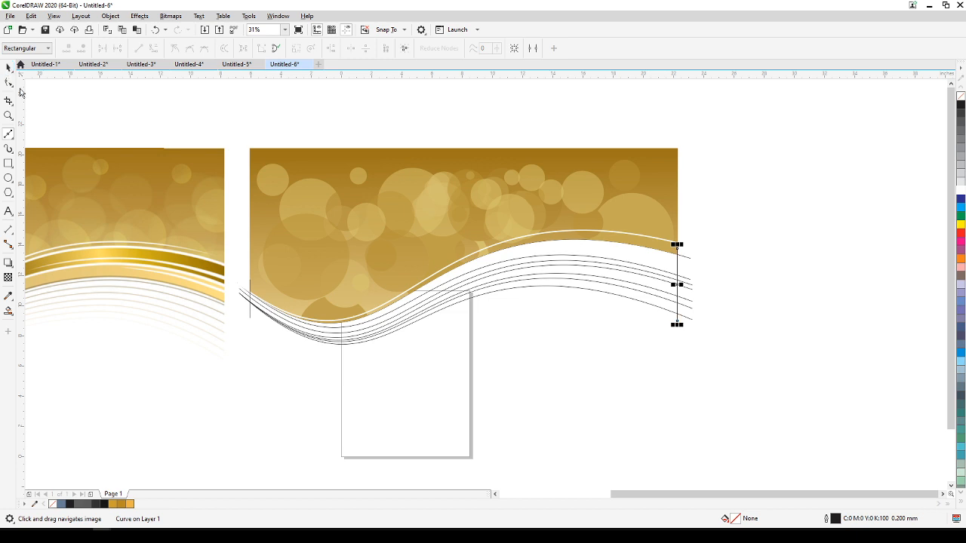
# Use Smart Fill to create three alternating blue bands between the wave curves.
pyautogui.click(9, 68)
pyautogui.click(140, 365)
pyautogui.click(9, 311)
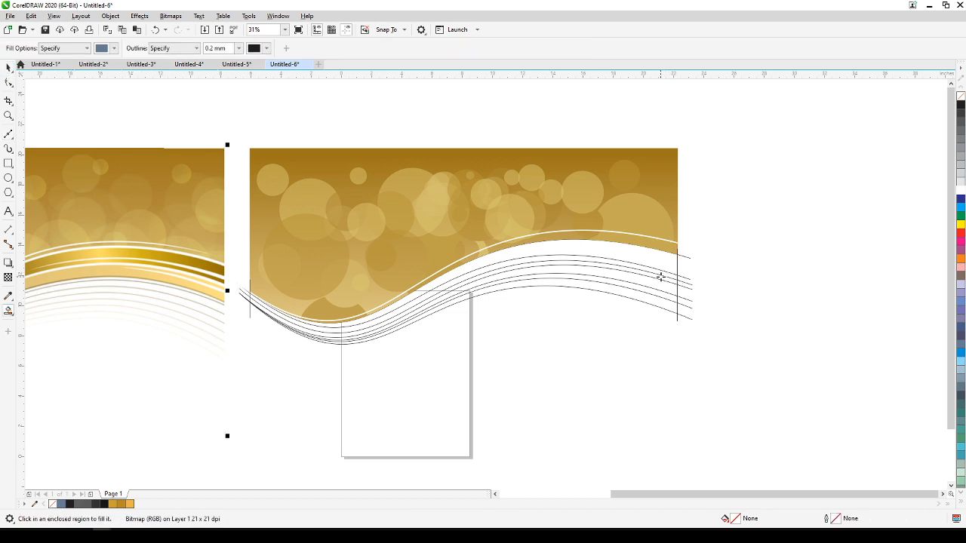
pyautogui.click(662, 263)
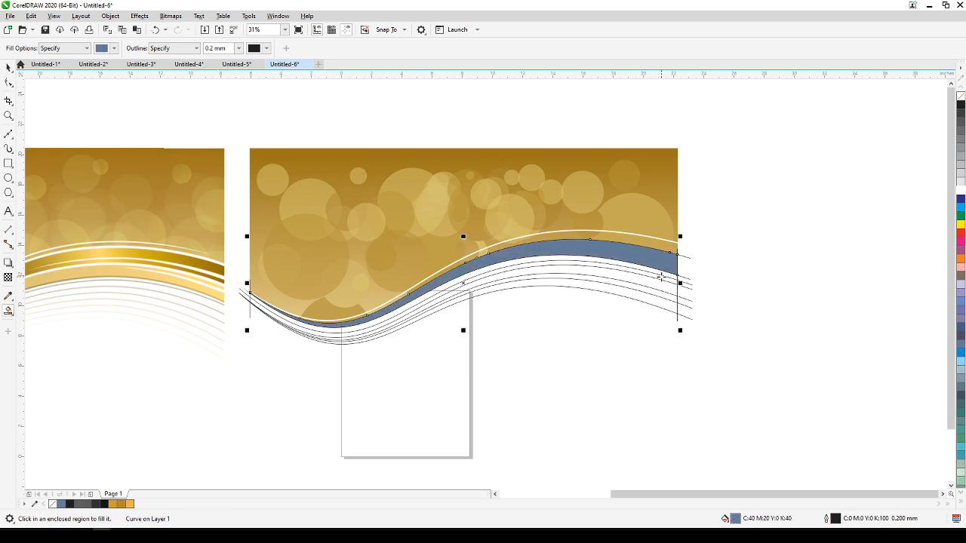
pyautogui.click(661, 278)
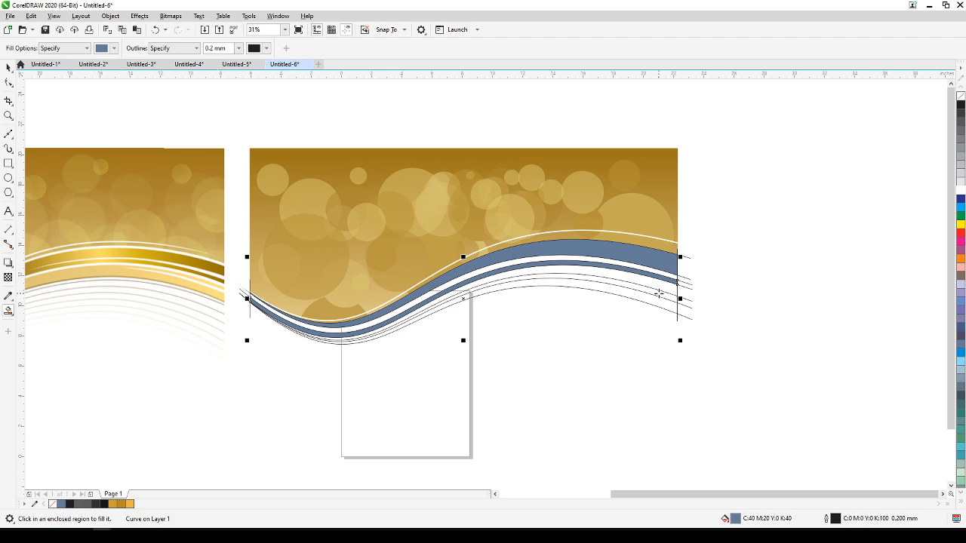
pyautogui.click(659, 292)
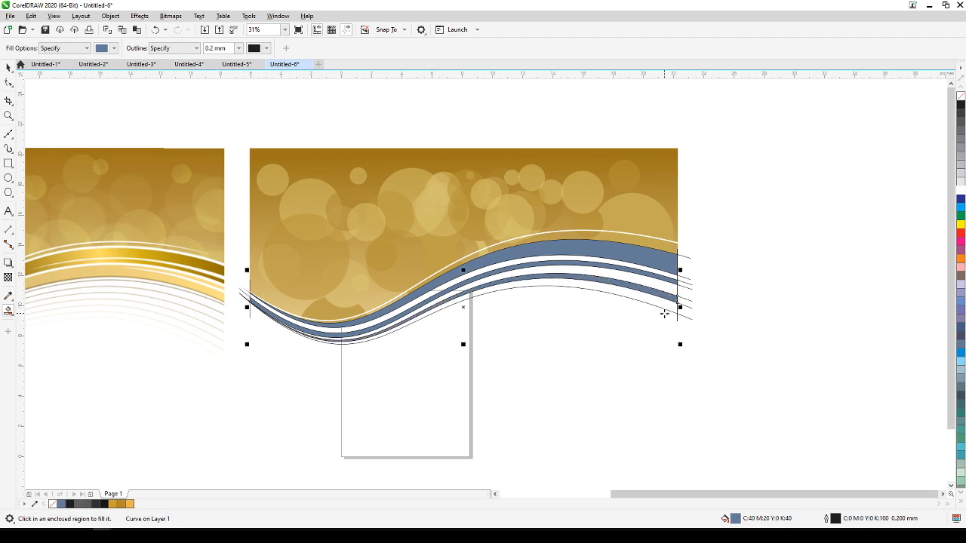
# Delete the guide curves running along the blue bands, keeping only the lowest curve.
pyautogui.click(9, 67)
pyautogui.click(320, 100)
pyautogui.press('h')
pyautogui.moveTo(567, 294); pyautogui.dragTo(698, 306)
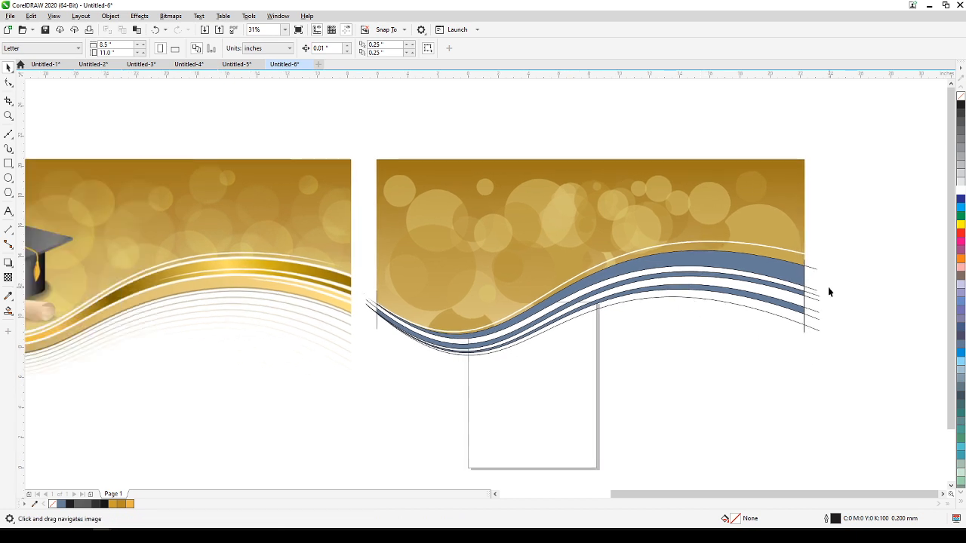
pyautogui.click(815, 292)
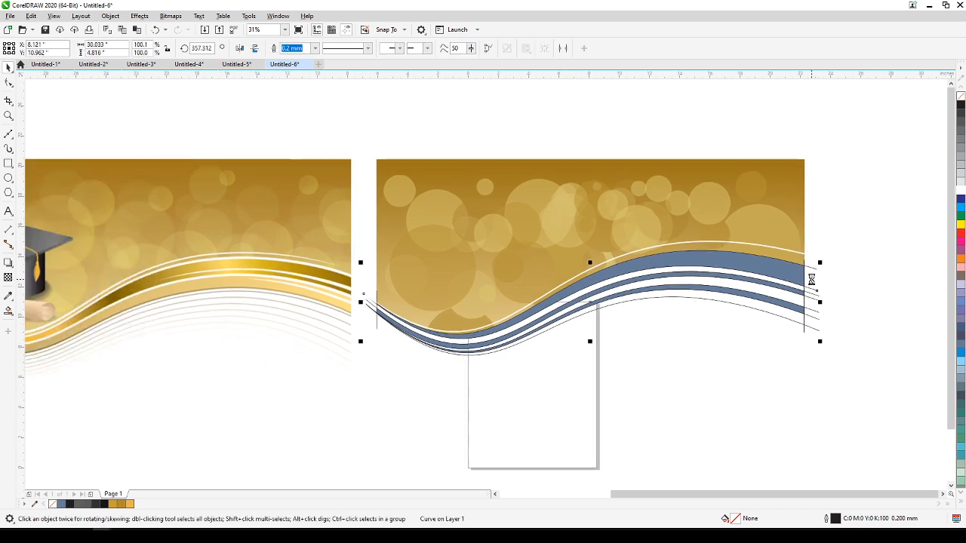
pyautogui.moveTo(811, 299); pyautogui.dragTo(814, 300)
pyautogui.click(814, 302)
pyautogui.press('Delete')
pyautogui.click(812, 312)
pyautogui.press('Delete')
pyautogui.click(809, 317)
pyautogui.press('Delete')
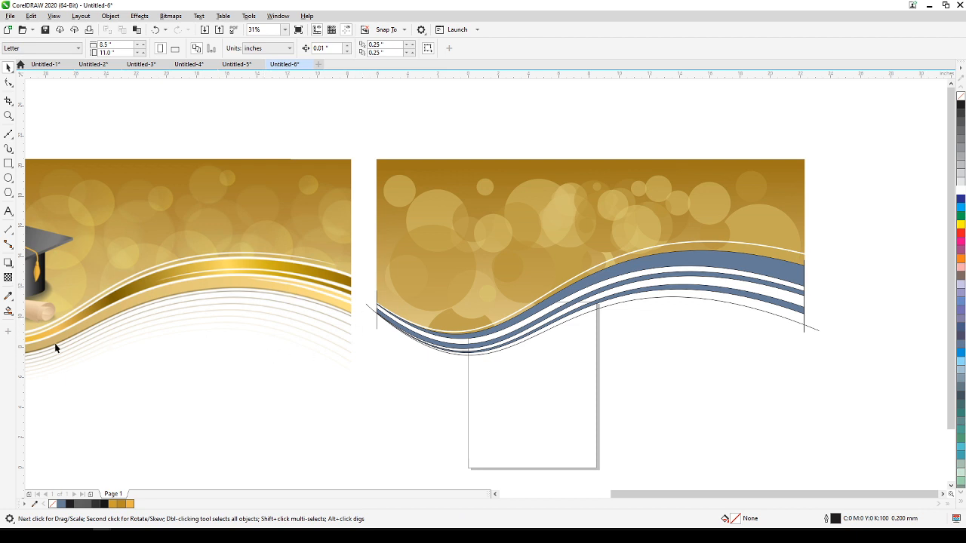
# Fill the upper ribbon band with a dark gold sampled from the right end of the reference ribbon.
pyautogui.click(8, 295)
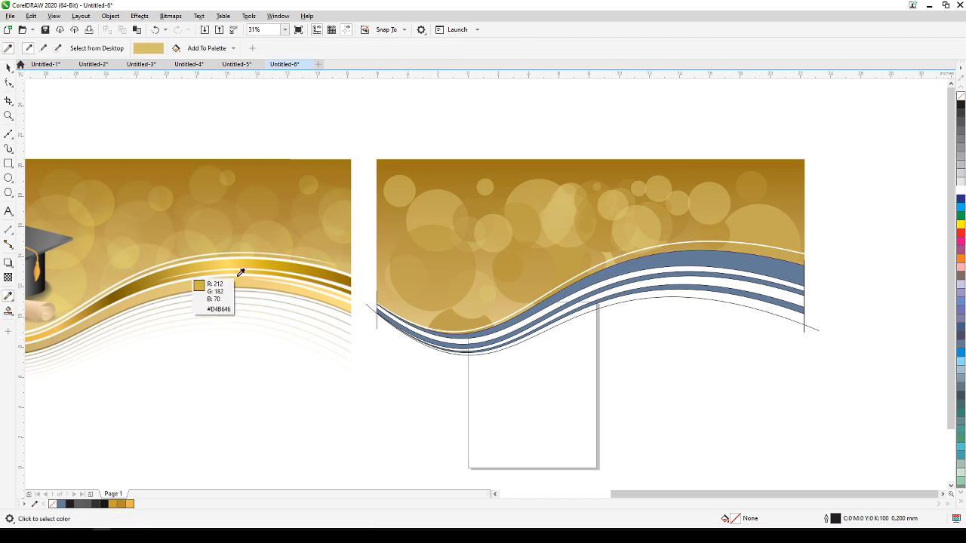
pyautogui.click(340, 271)
pyautogui.click(697, 256)
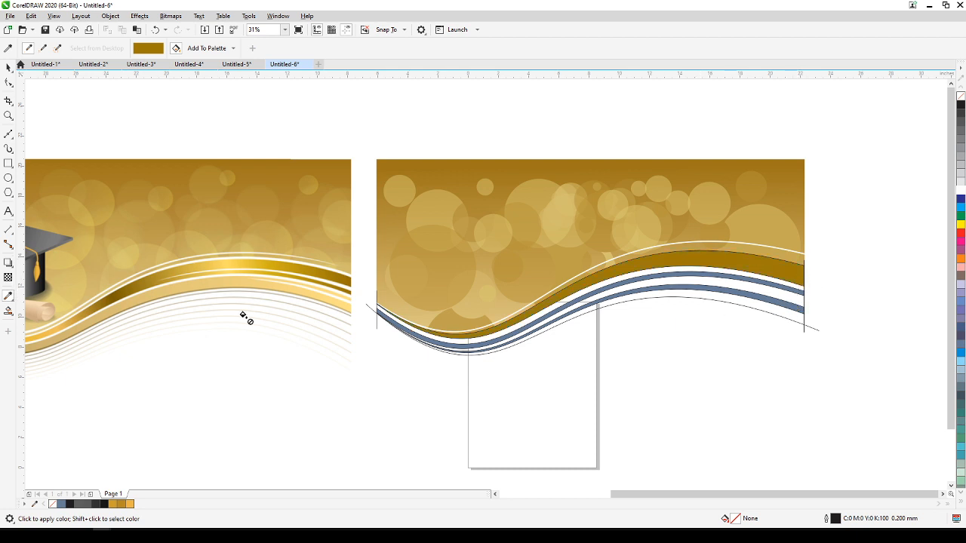
pyautogui.click(7, 313)
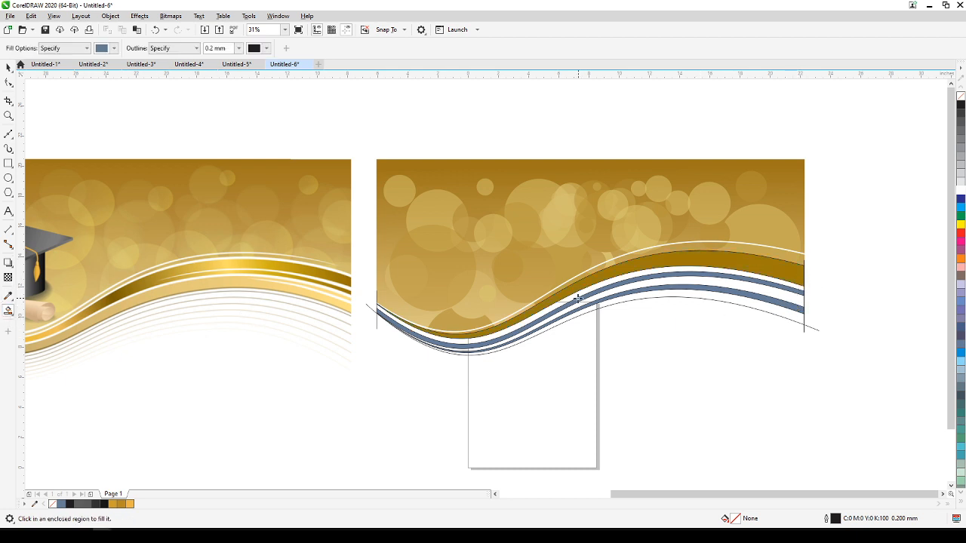
pyautogui.click(439, 314)
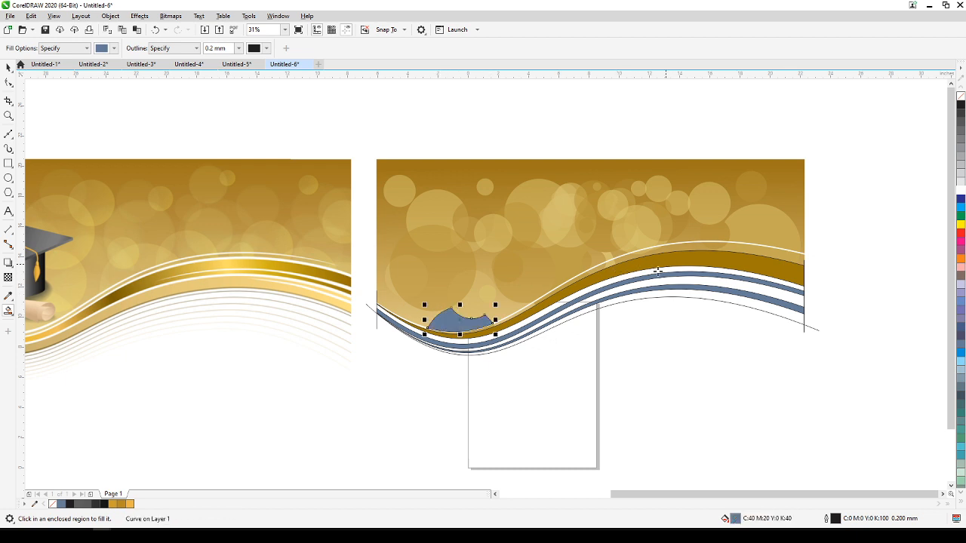
pyautogui.hotkey('ctrl', 'z')
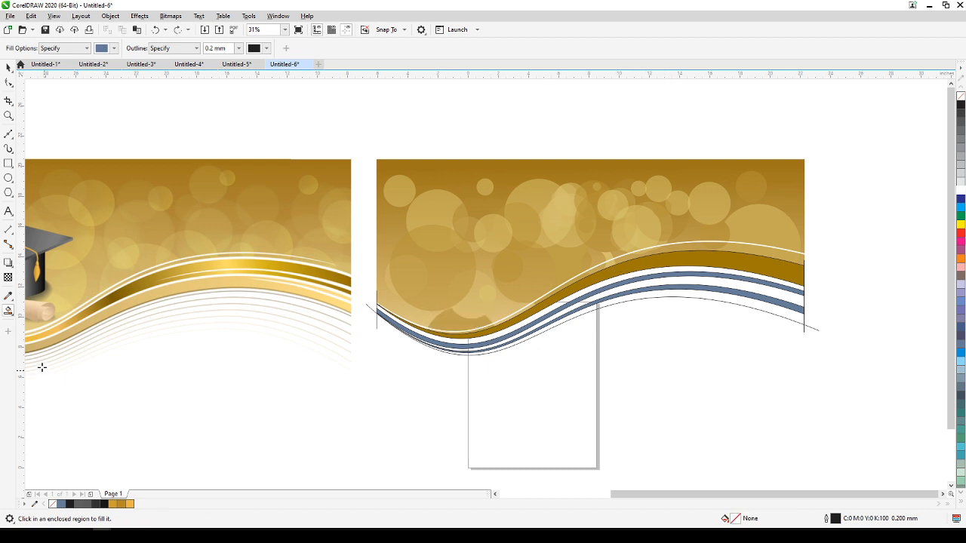
pyautogui.click(10, 316)
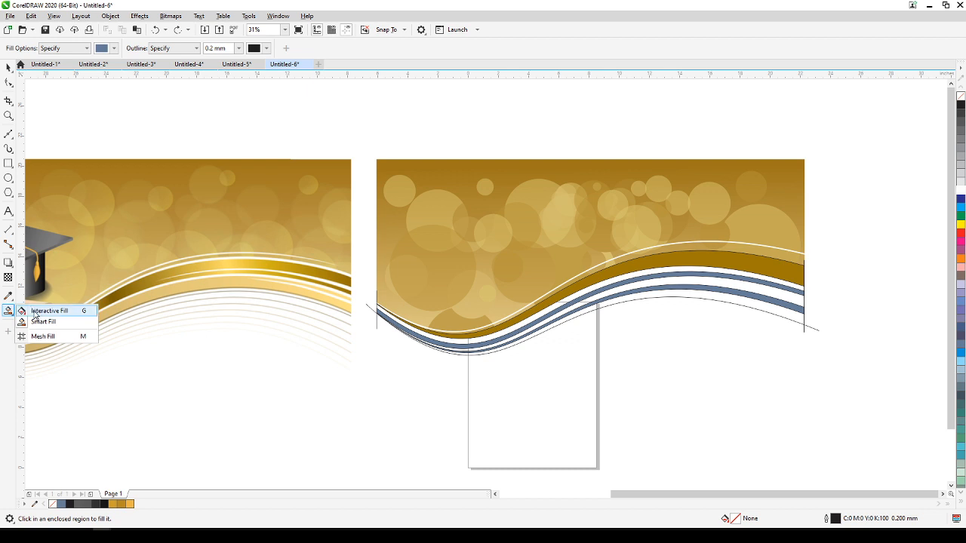
pyautogui.click(35, 314)
pyautogui.click(490, 325)
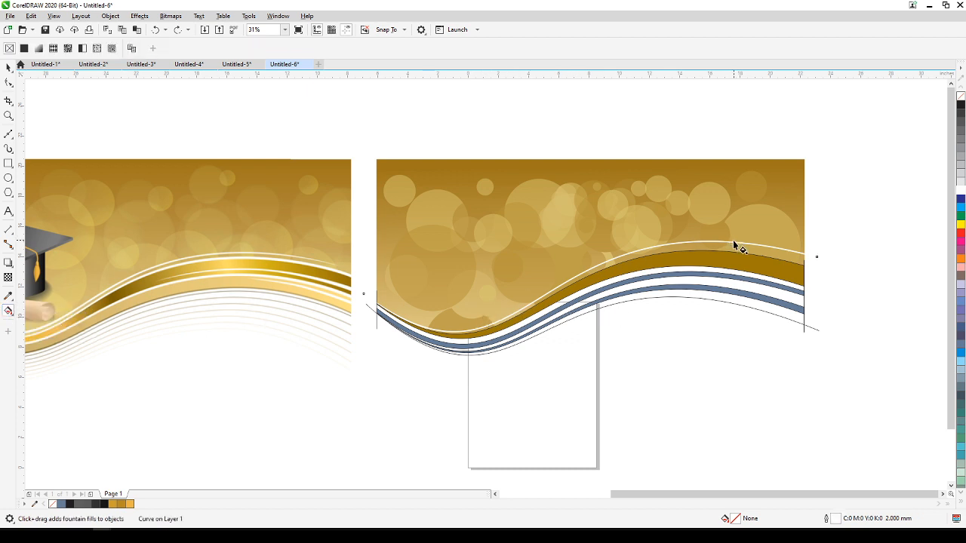
pyautogui.moveTo(495, 325); pyautogui.dragTo(730, 257)
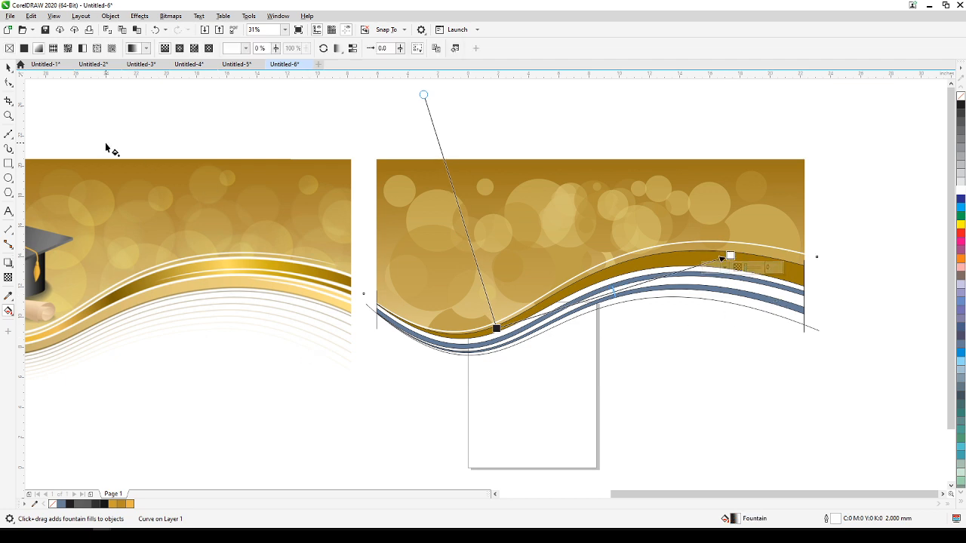
pyautogui.click(9, 68)
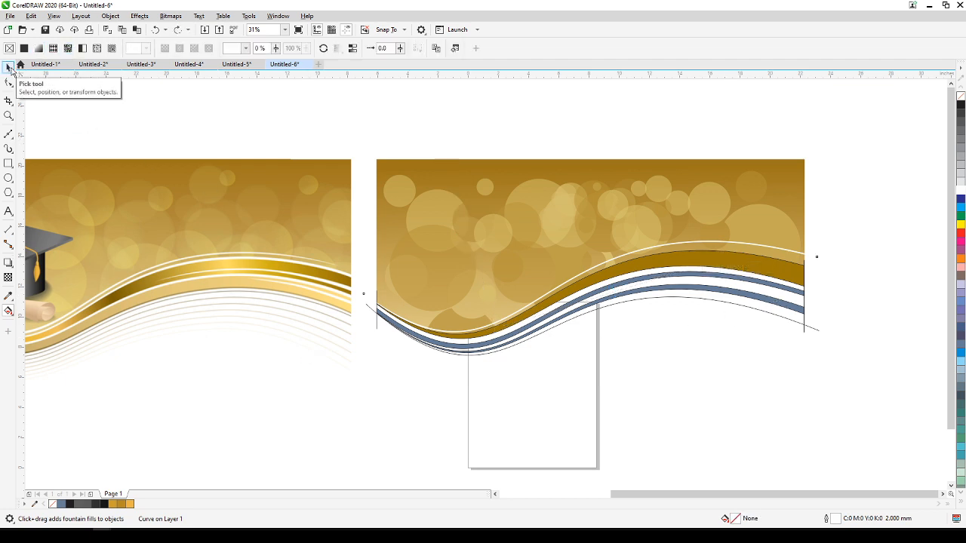
# Remove the outline from the upper dark gold ribbon band.
pyautogui.click(717, 333)
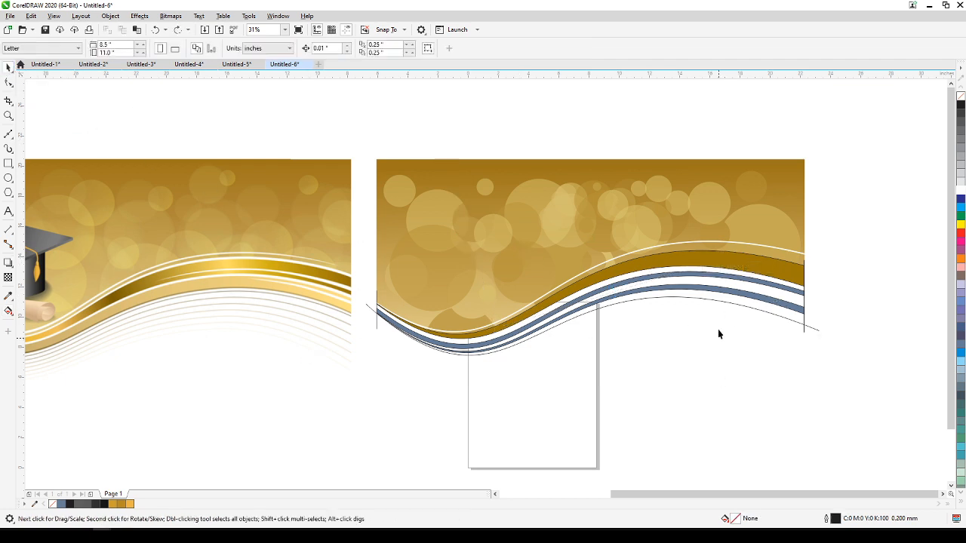
pyautogui.click(719, 263)
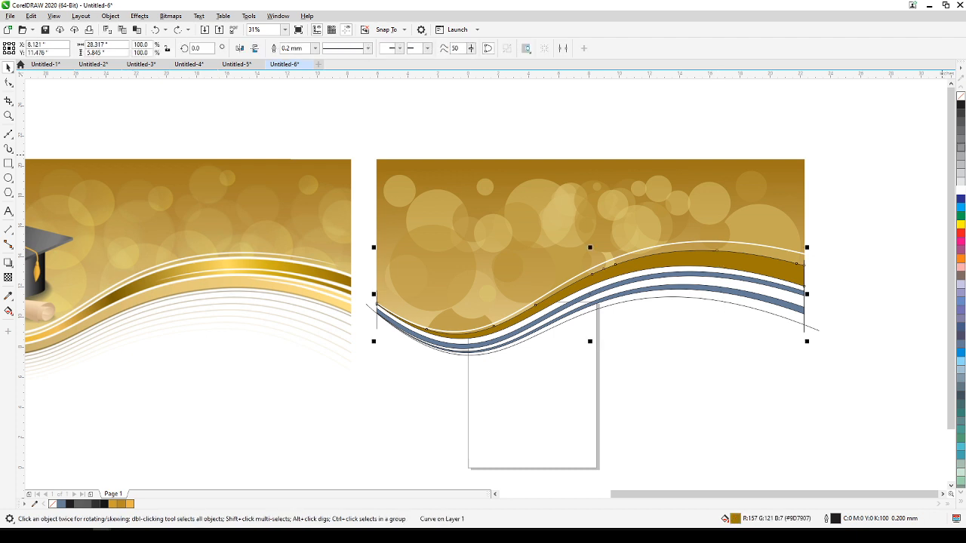
pyautogui.rightClick(960, 98)
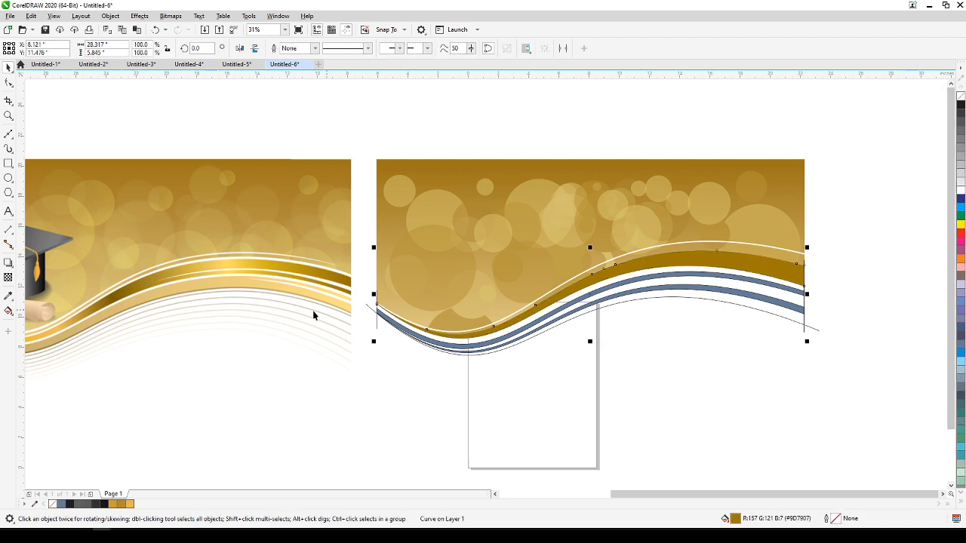
# Apply a linear fountain fill along the upper ribbon band from its left trough to its right end, adding intermediate color stops at about 35%, 60% and 74%.
pyautogui.click(10, 311)
pyautogui.moveTo(490, 318); pyautogui.dragTo(797, 265)
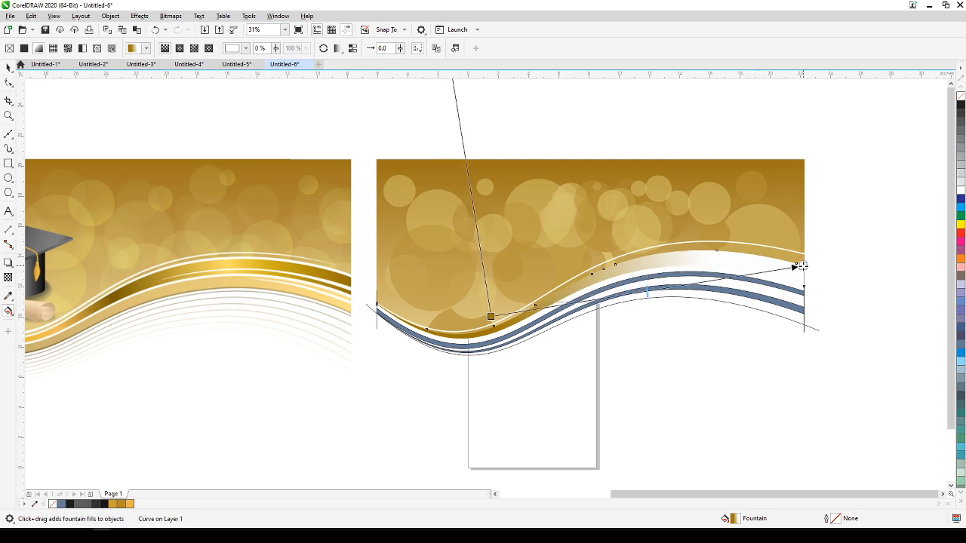
pyautogui.doubleClick(600, 301)
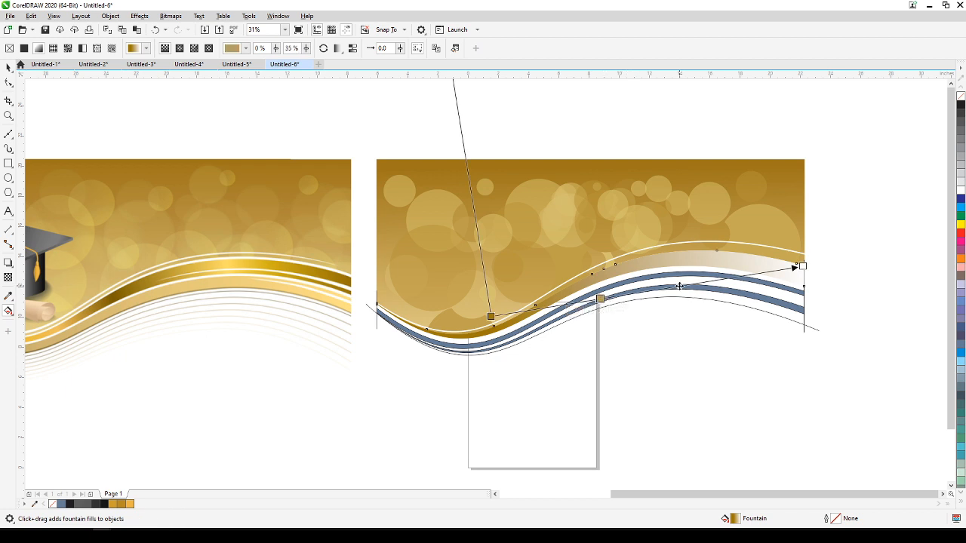
pyautogui.doubleClick(679, 287)
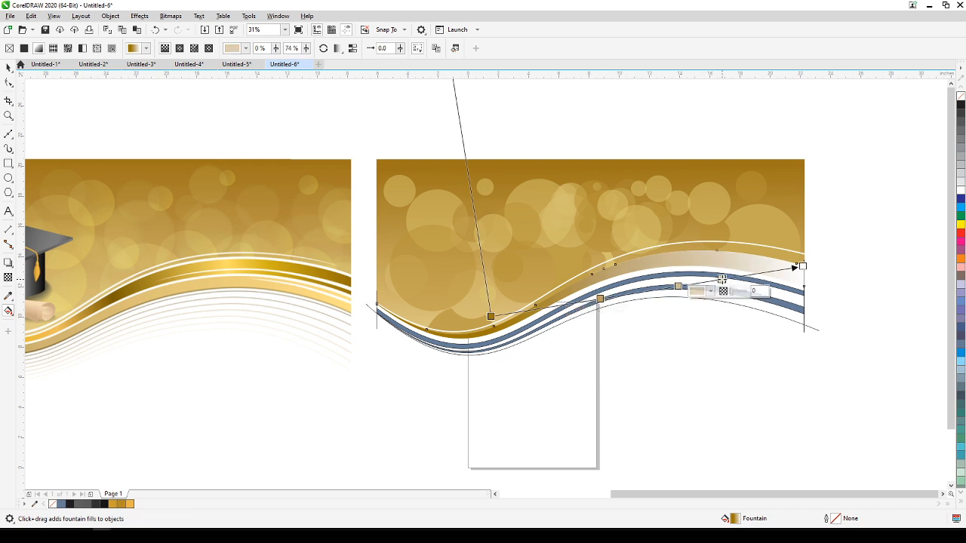
# Set the gradient's end color to dark gold #937105 sampled from the right end of the reference ribbon.
pyautogui.click(801, 267)
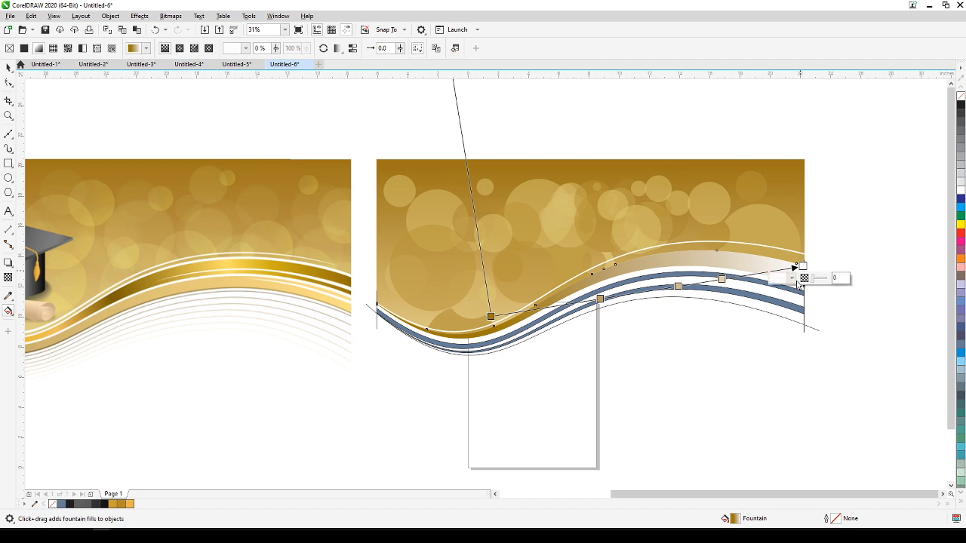
pyautogui.click(792, 278)
pyautogui.click(866, 427)
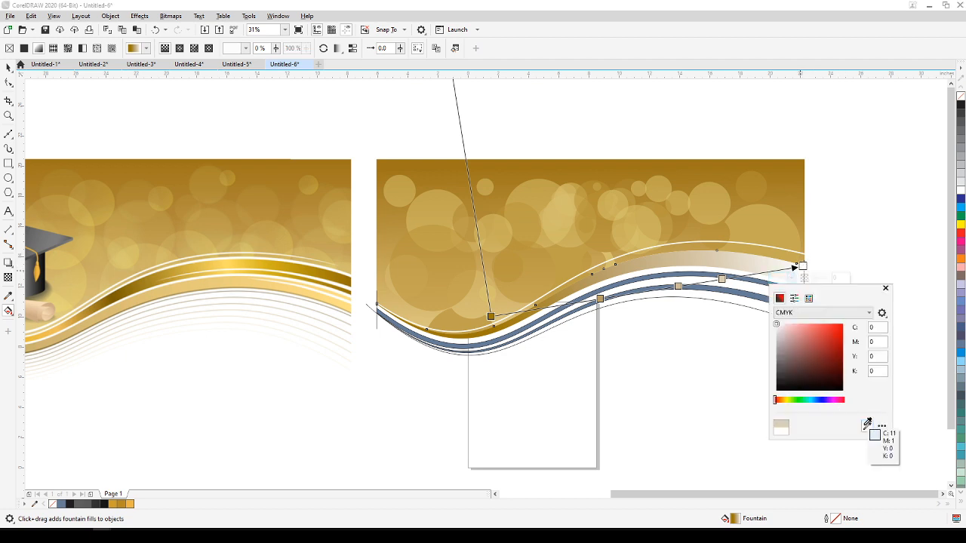
pyautogui.click(350, 281)
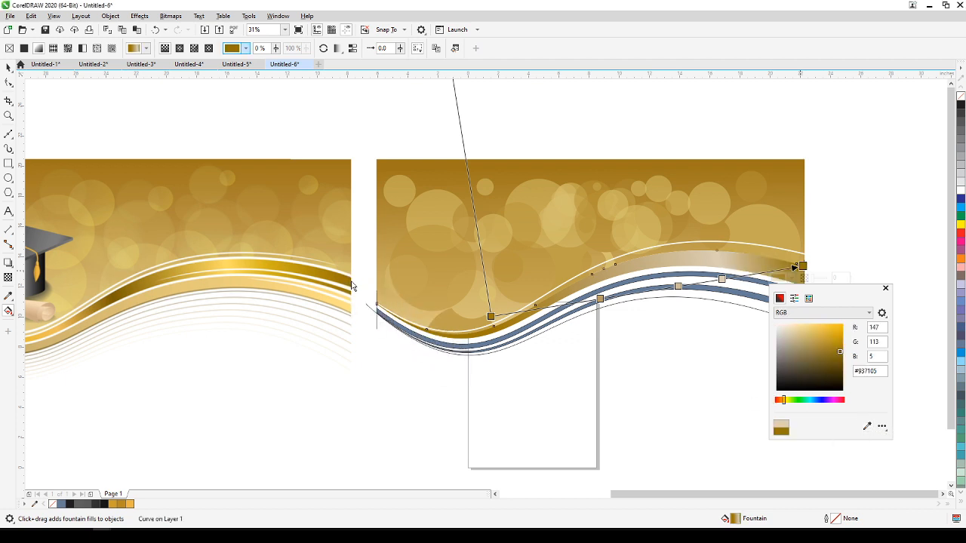
# Set the 74% gradient stop to gold #C5A214 sampled from the reference ribbon, right of its highlight.
pyautogui.click(722, 279)
pyautogui.doubleClick(722, 279)
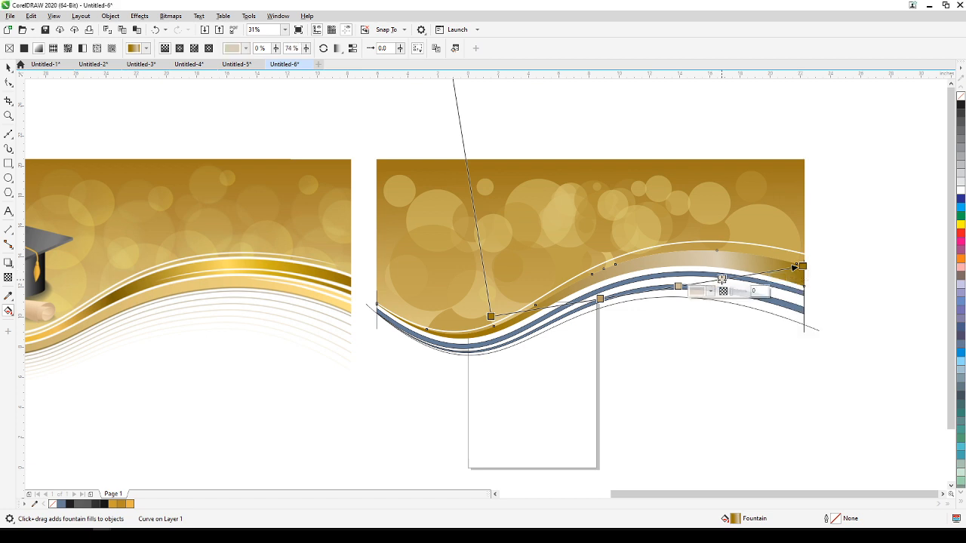
pyautogui.click(710, 291)
pyautogui.click(785, 439)
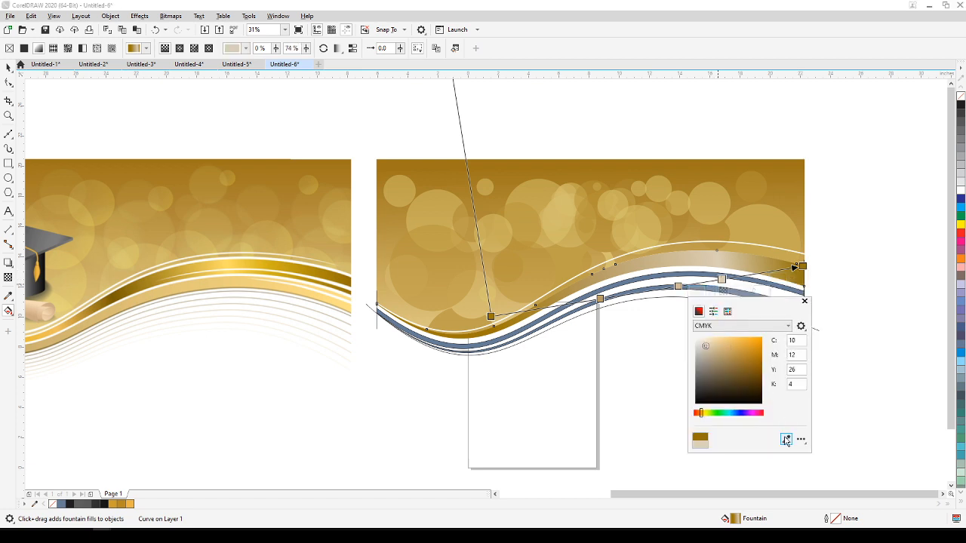
pyautogui.click(289, 264)
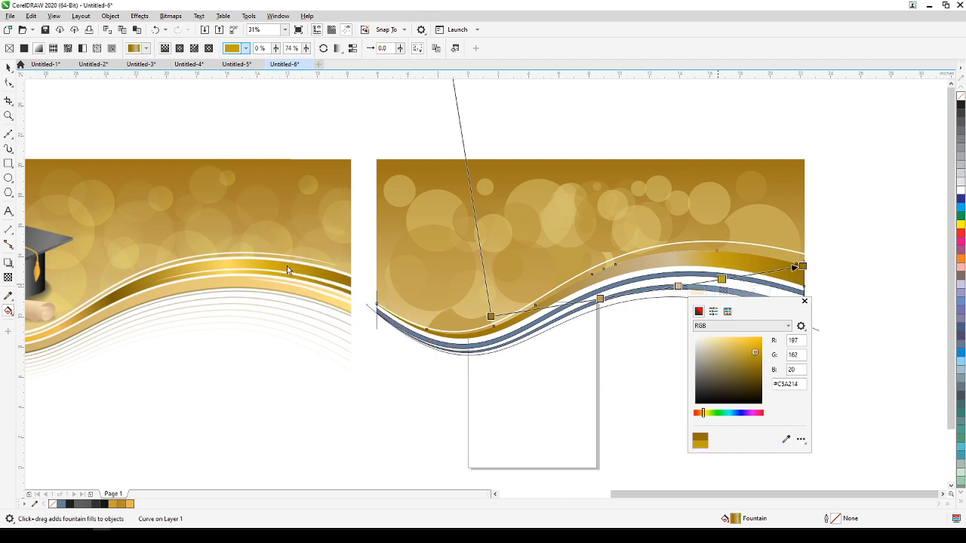
# Set the 60% gradient stop to bright yellow-gold #EECE47 sampled from the reference ribbon's highlight.
pyautogui.click(678, 287)
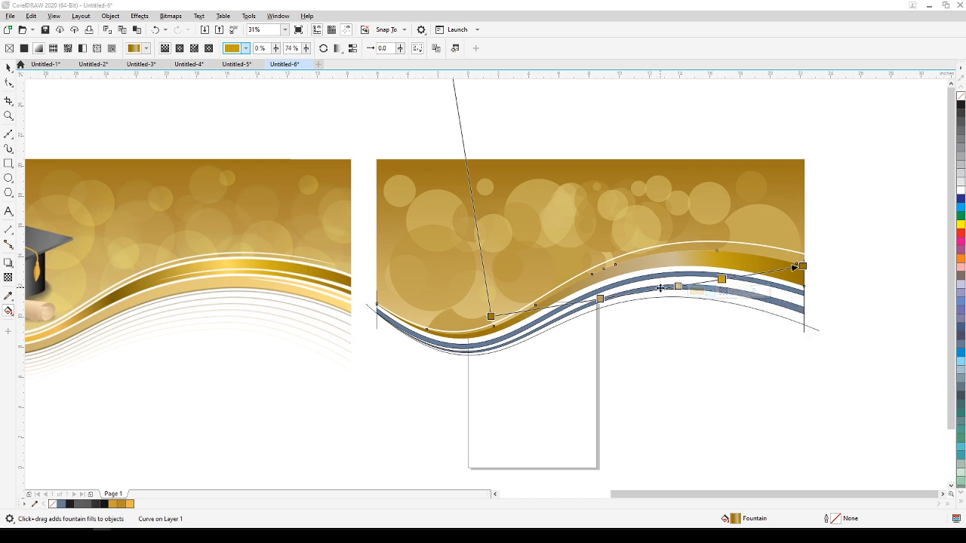
pyautogui.click(678, 288)
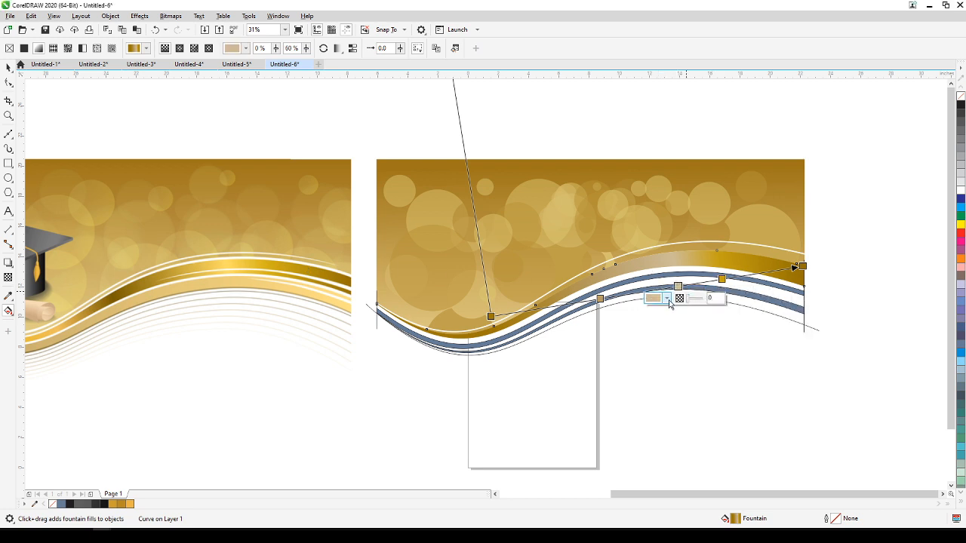
pyautogui.click(668, 300)
pyautogui.click(740, 447)
pyautogui.click(244, 267)
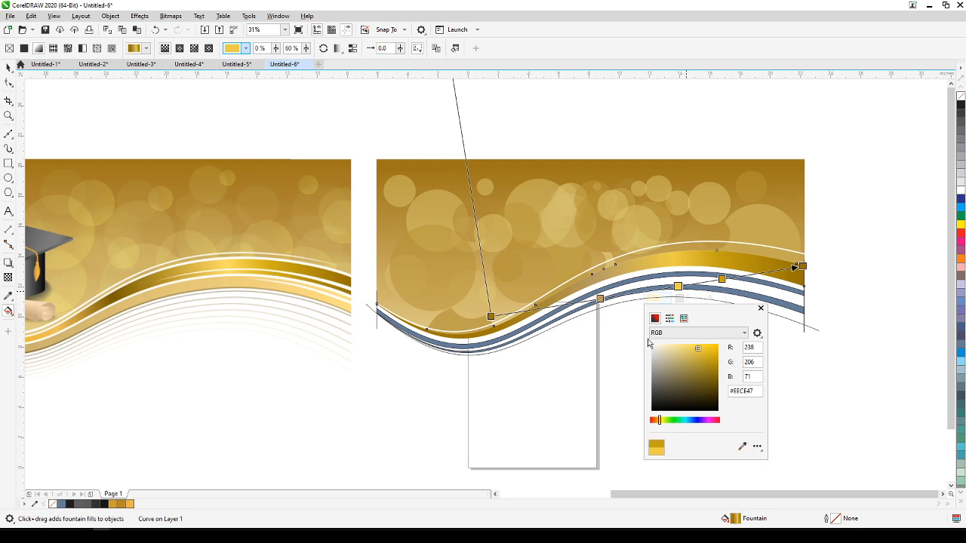
# Set the 35% gradient stop to dark brown-gold #816406 sampled from the reference ribbon's dark fold, and deselect the band.
pyautogui.click(599, 299)
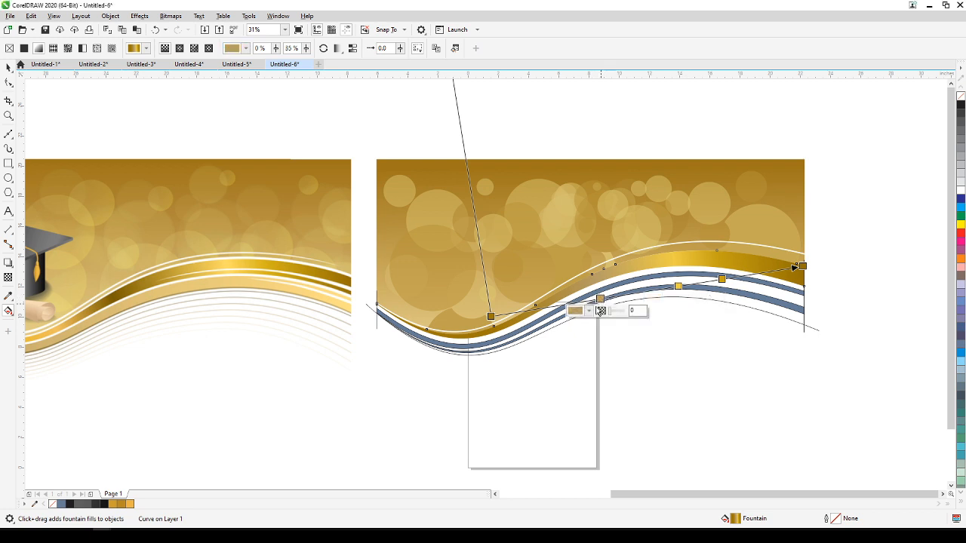
pyautogui.click(588, 311)
pyautogui.click(664, 460)
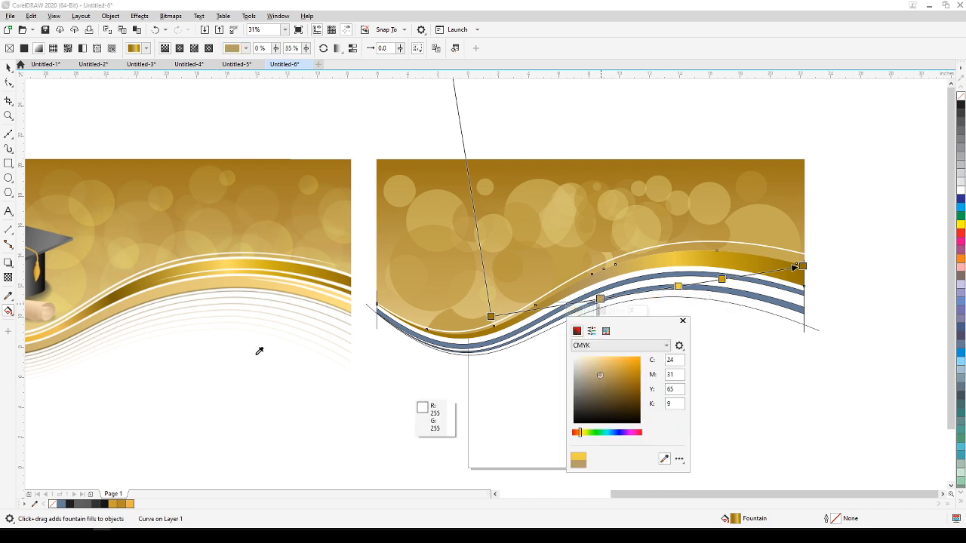
pyautogui.click(117, 298)
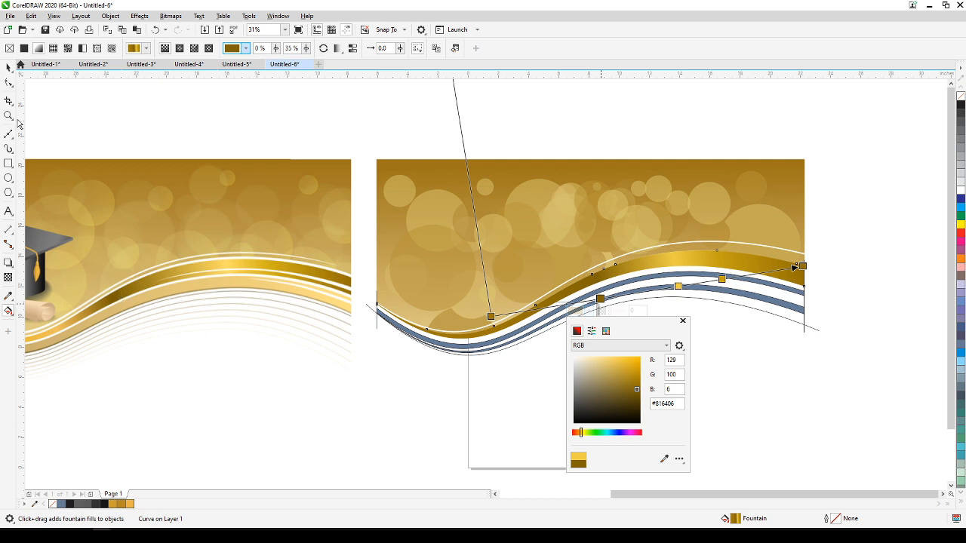
pyautogui.click(8, 68)
pyautogui.click(8, 68)
pyautogui.click(512, 102)
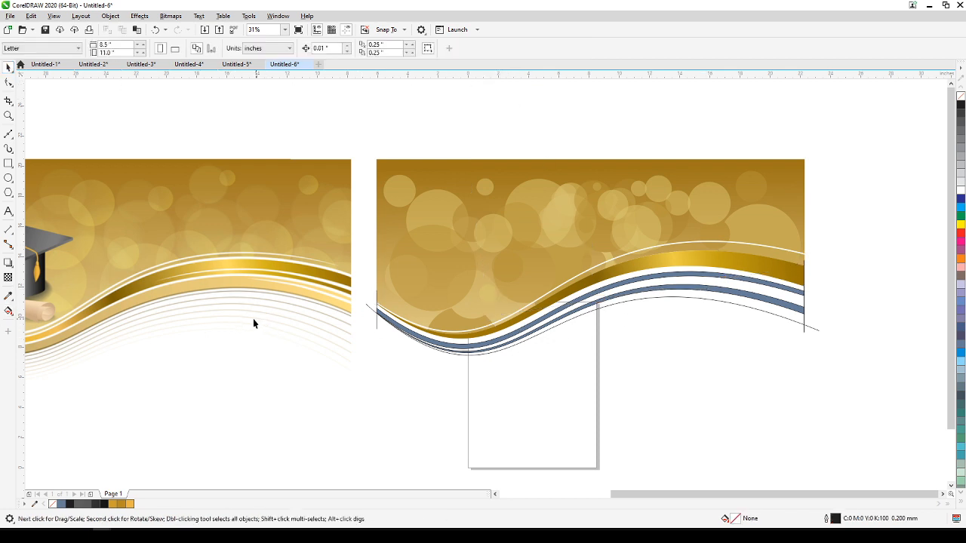
# Copy only the fill property from the upper gradient band to the two lower blue bands.
pyautogui.click(712, 292)
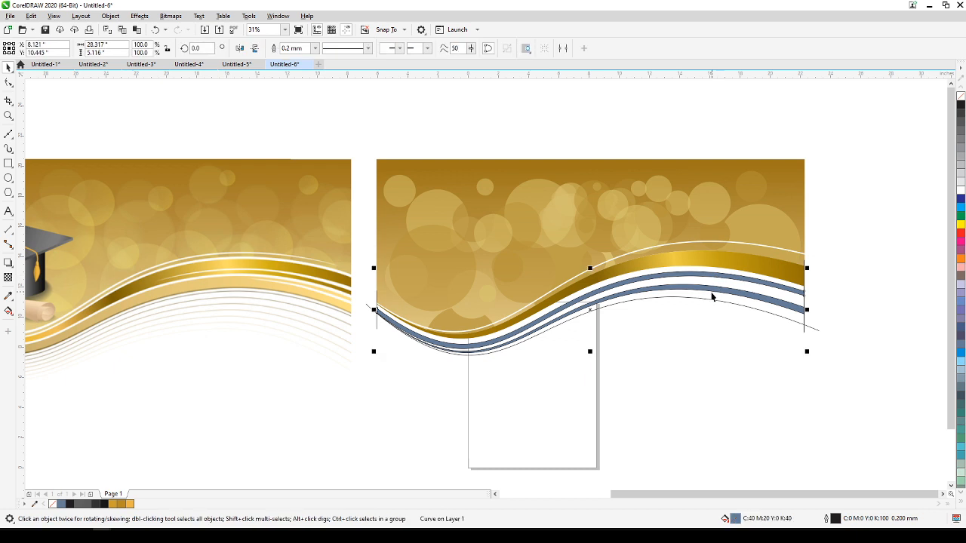
pyautogui.keyDown('shift'); pyautogui.click(711, 292); pyautogui.keyUp('shift')
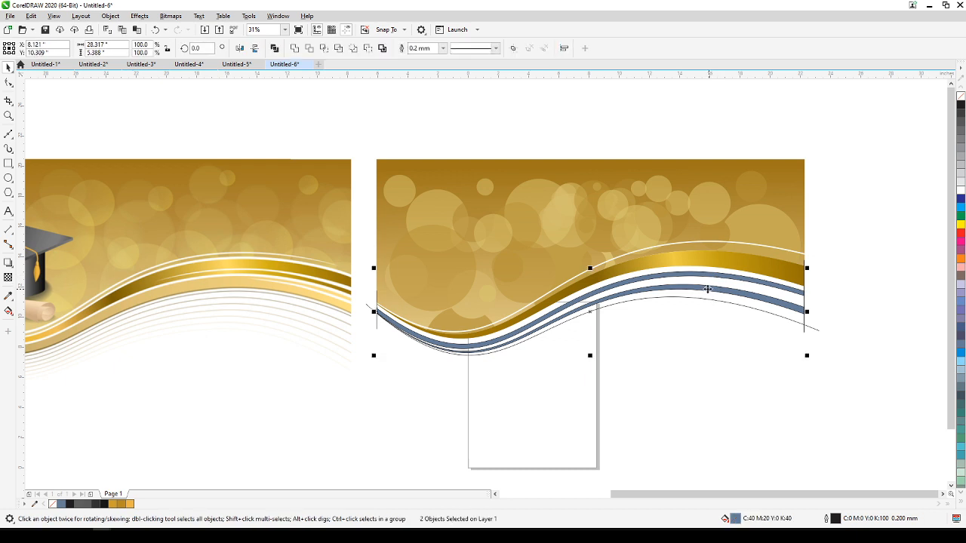
pyautogui.click(31, 16)
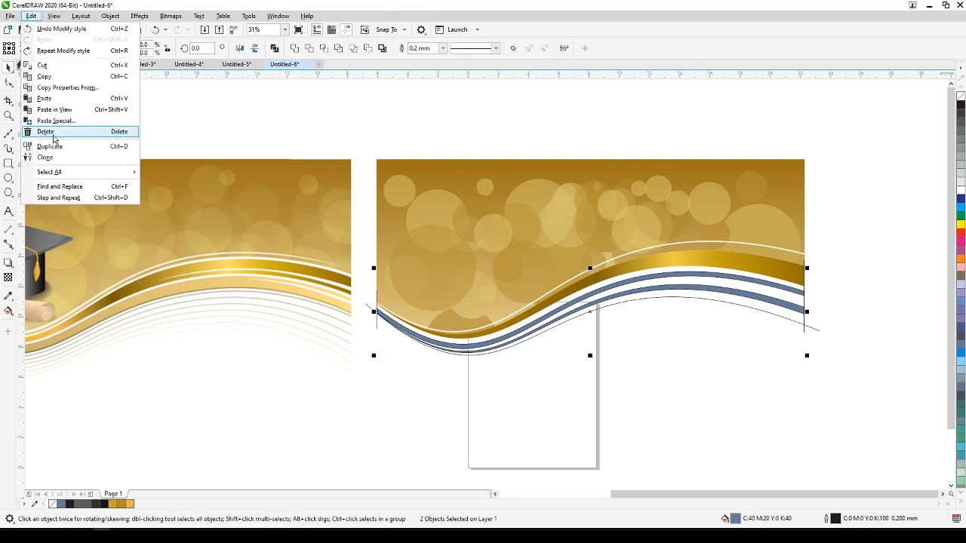
pyautogui.click(60, 88)
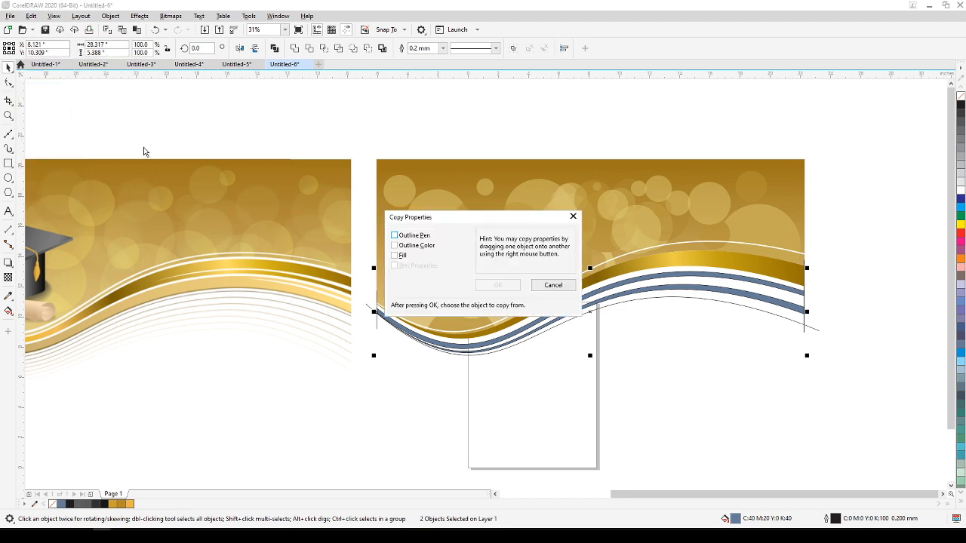
pyautogui.click(396, 257)
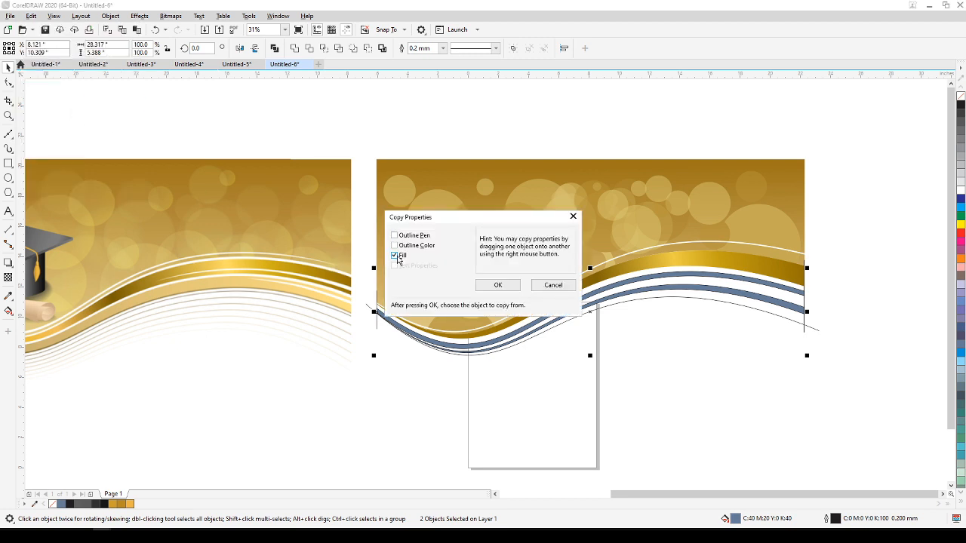
pyautogui.click(497, 285)
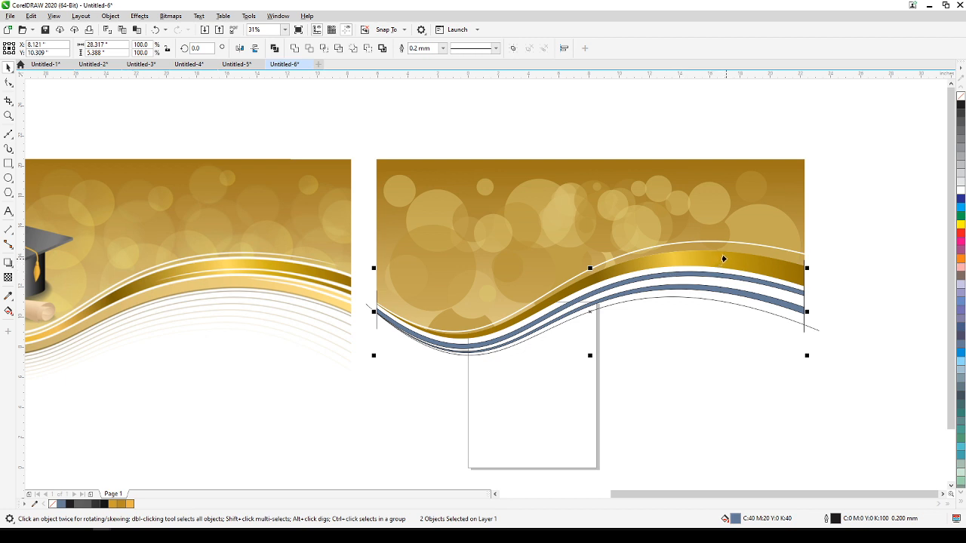
pyautogui.click(771, 279)
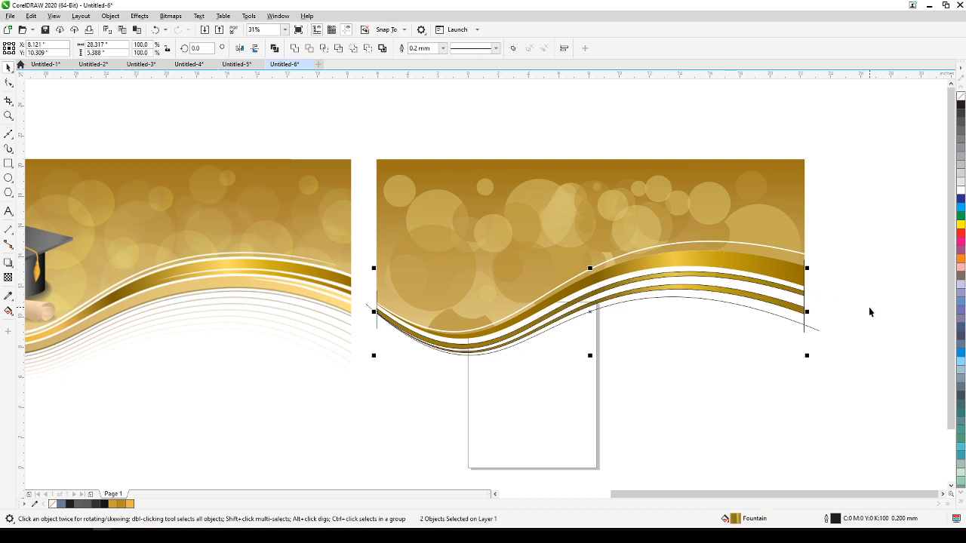
pyautogui.click(830, 318)
# Give the lowest wave curve a 1.5 mm outline in gold #BB9911 sampled from the reference ribbon.
pyautogui.click(739, 305)
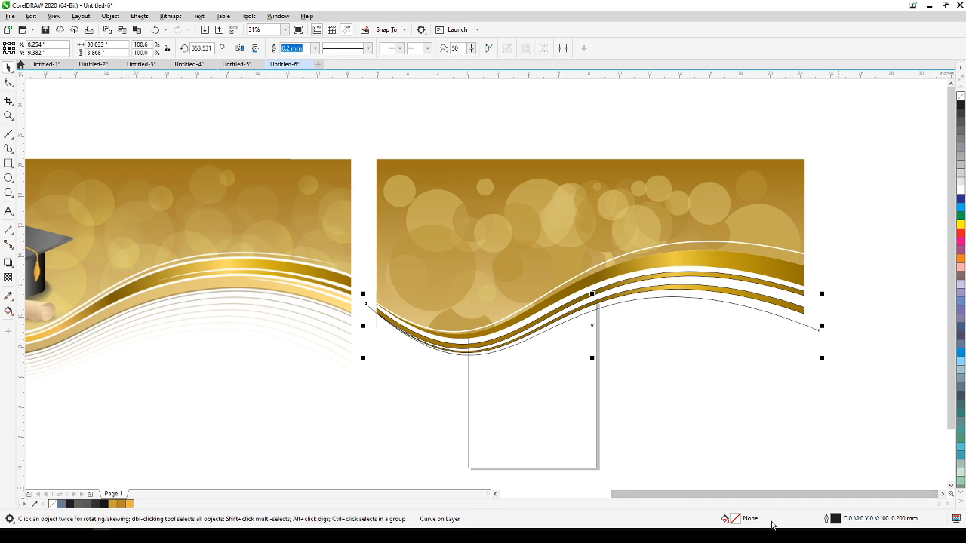
pyautogui.doubleClick(826, 521)
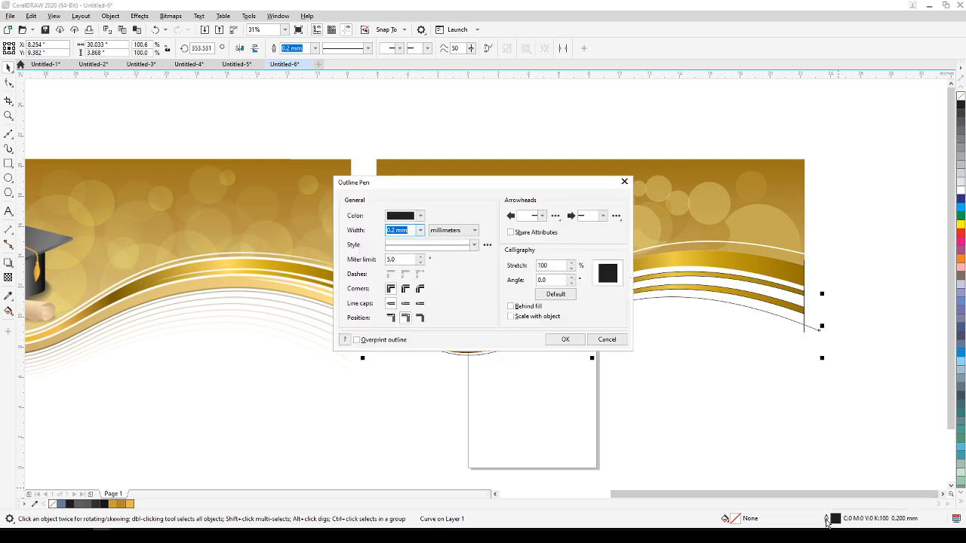
pyautogui.click(420, 231)
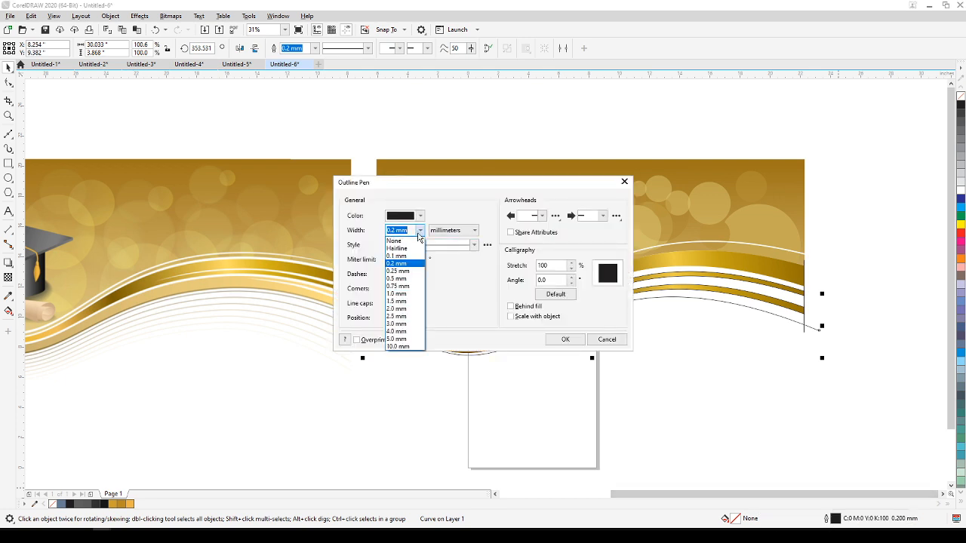
pyautogui.click(401, 302)
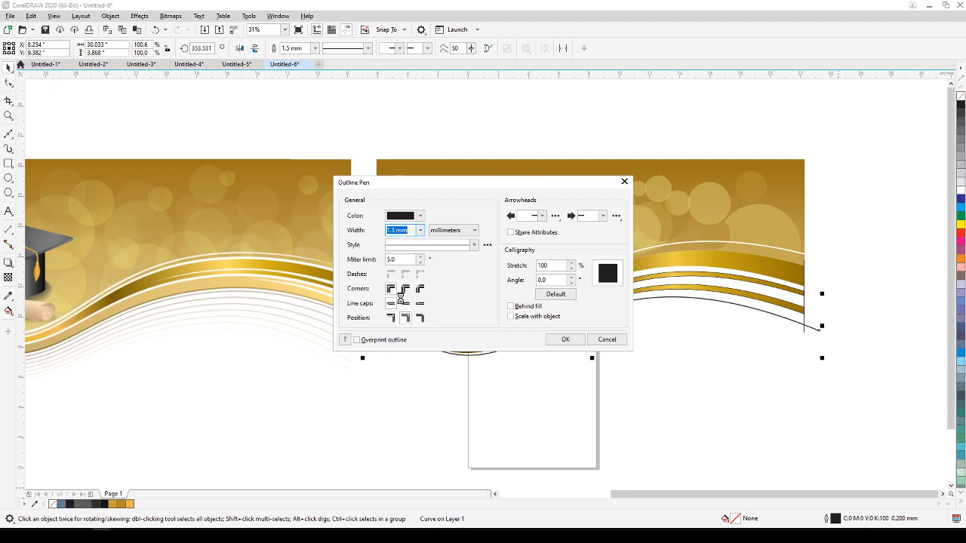
pyautogui.click(419, 216)
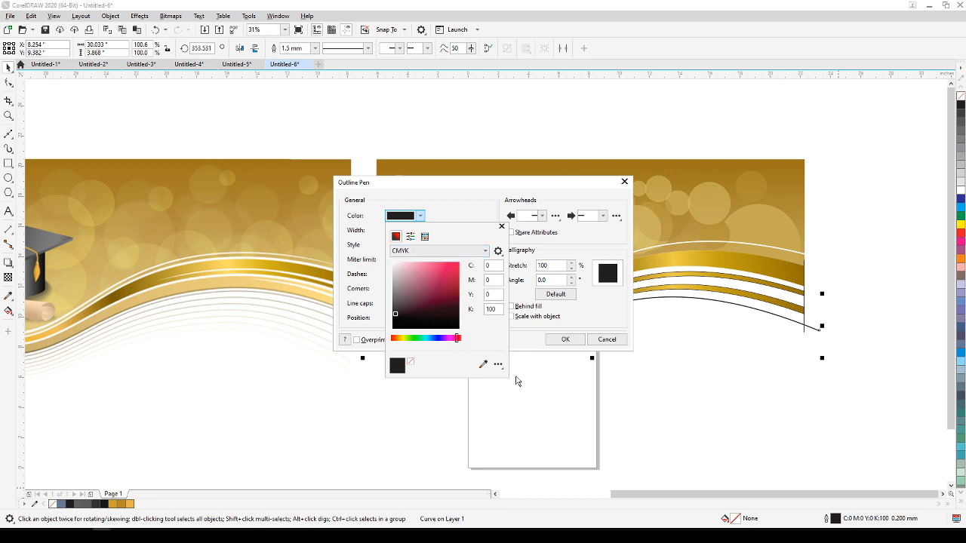
pyautogui.click(482, 365)
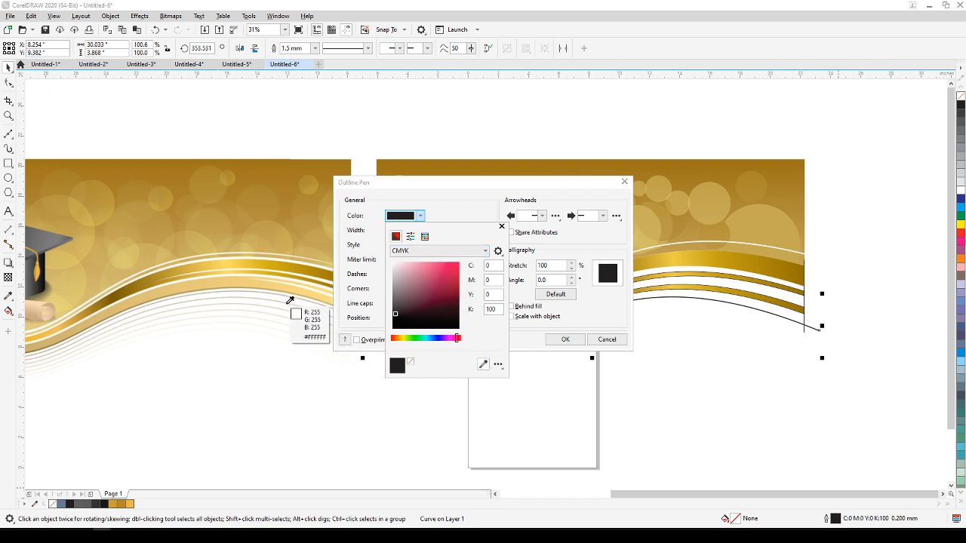
pyautogui.click(302, 268)
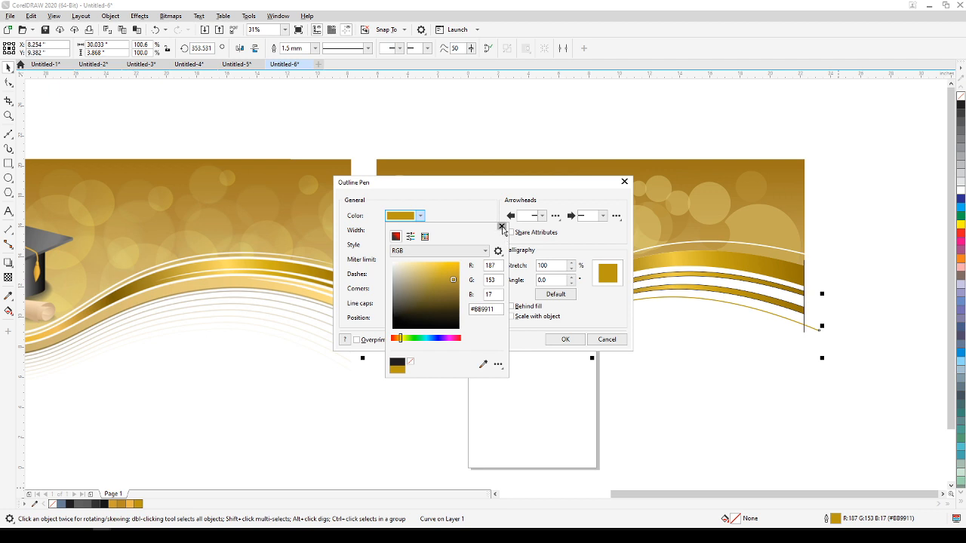
pyautogui.click(501, 227)
pyautogui.click(574, 339)
pyautogui.click(817, 398)
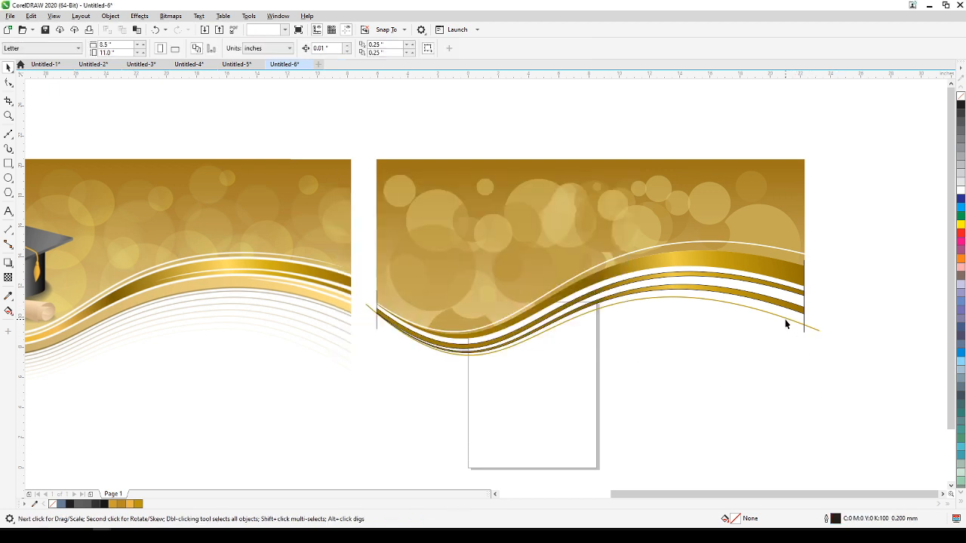
# Create skewed copies of the lowest gold curve, fanning progressively downward toward the right end.
pyautogui.click(785, 321)
pyautogui.click(785, 320)
pyautogui.moveTo(822, 326); pyautogui.dragTo(821, 340)
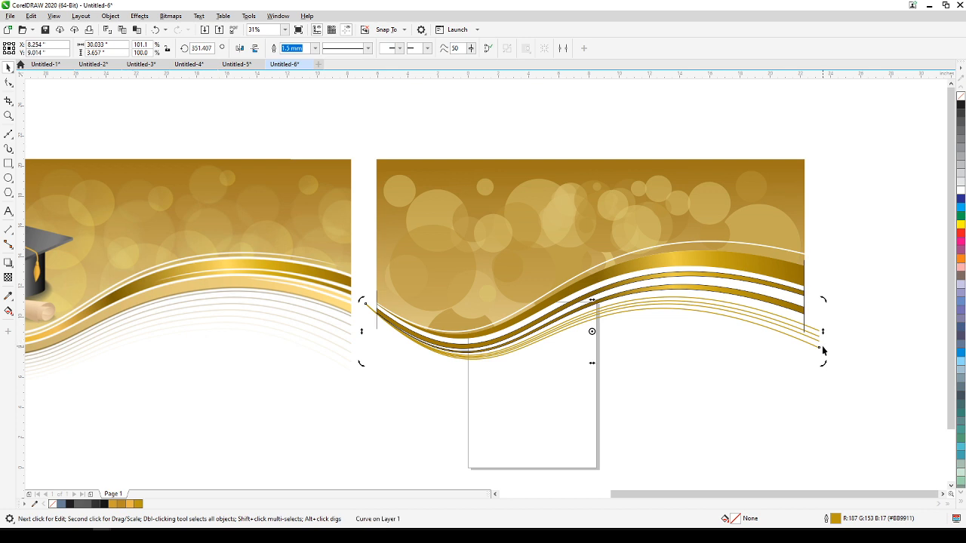
pyautogui.click(822, 354)
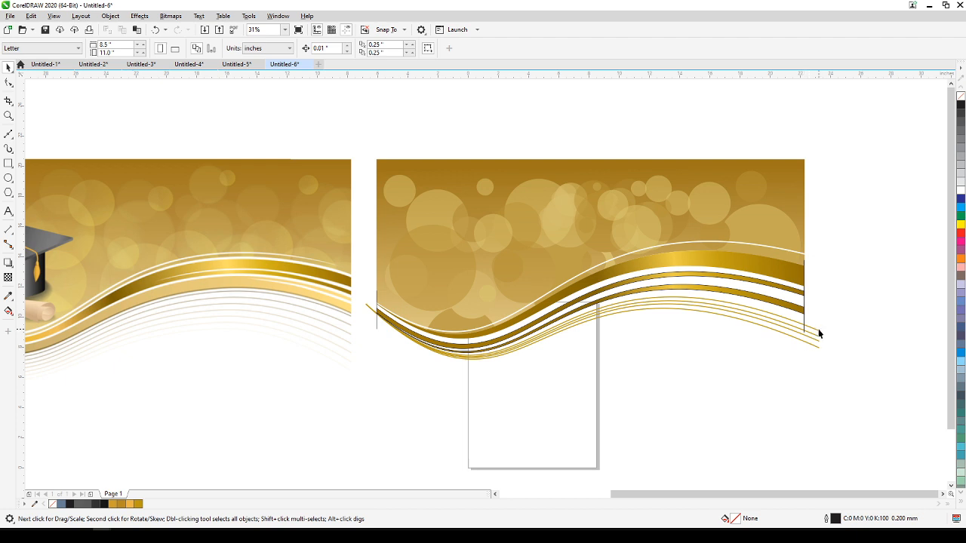
# Duplicate two of the lower thin gold curves together, skewing the copies downward toward the right end.
pyautogui.click(817, 333)
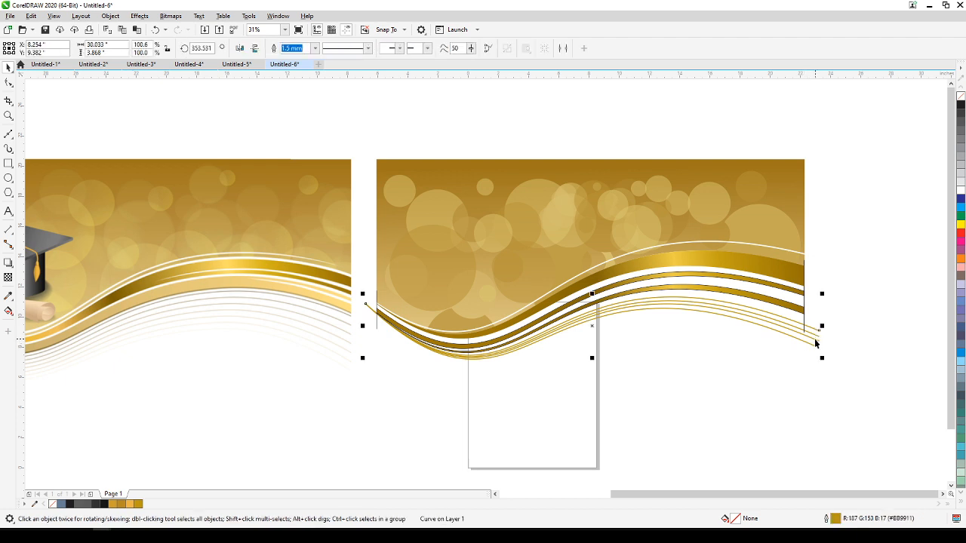
pyautogui.keyDown('shift'); pyautogui.click(814, 341); pyautogui.keyUp('shift')
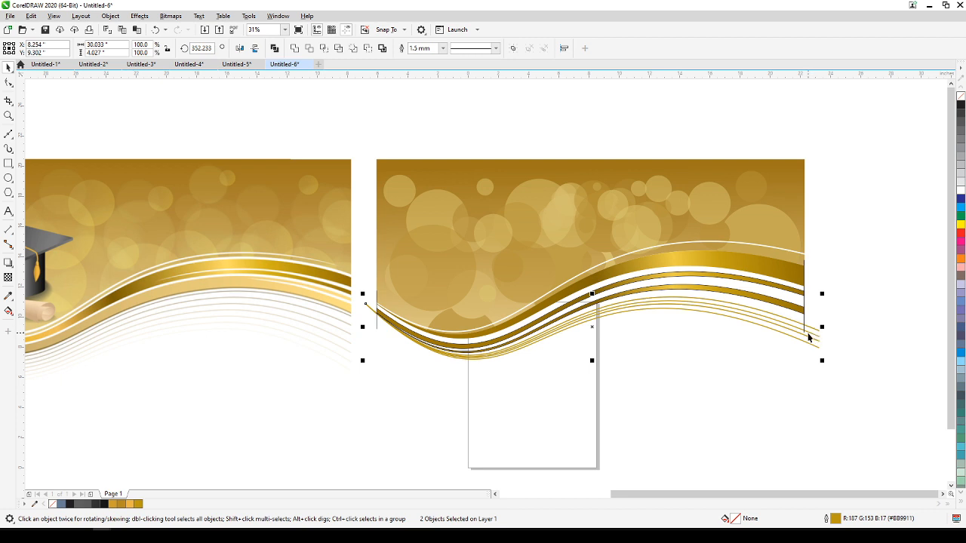
pyautogui.click(695, 305)
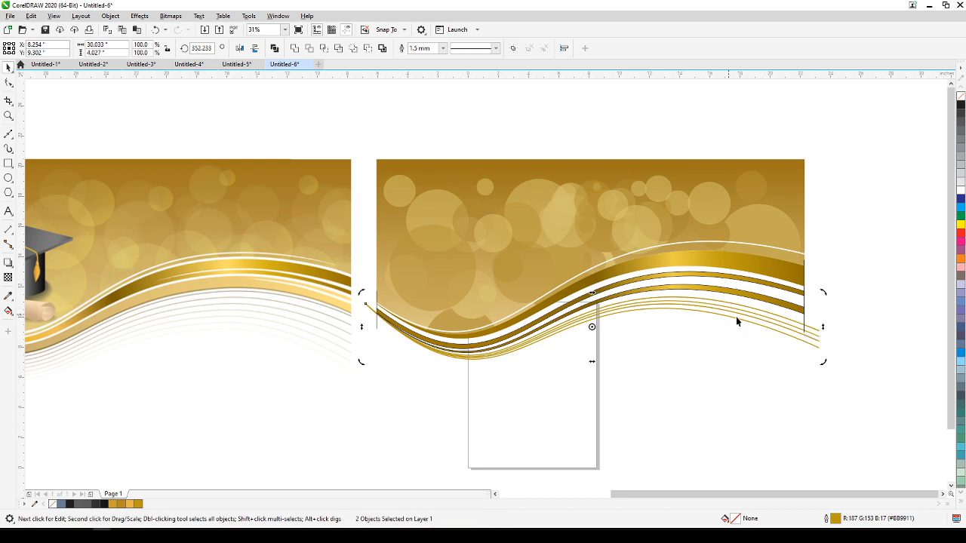
pyautogui.moveTo(825, 327); pyautogui.dragTo(826, 345)
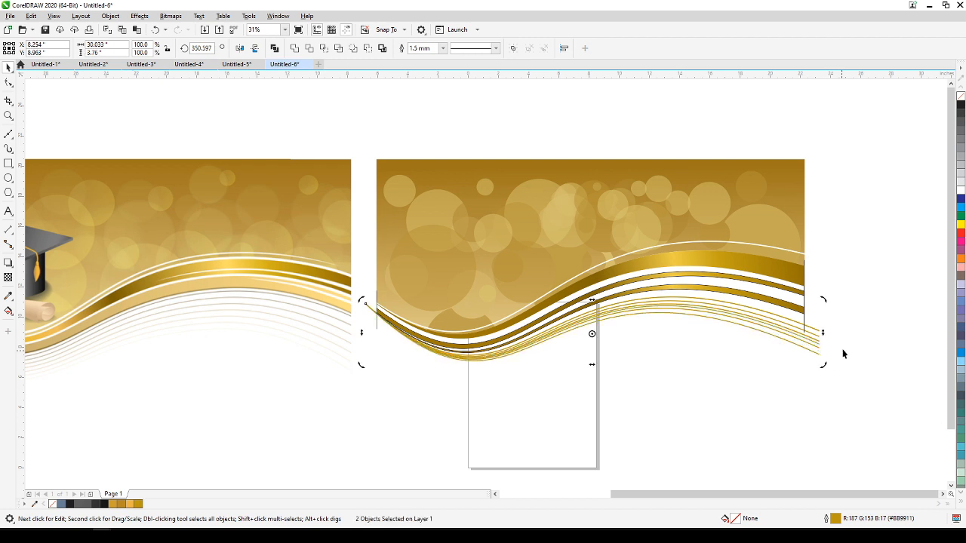
pyautogui.click(847, 343)
# Compare the fanned gold curves with the fading thin lines below the reference banner's ribbon.
pyautogui.scroll(2, 718, 377)
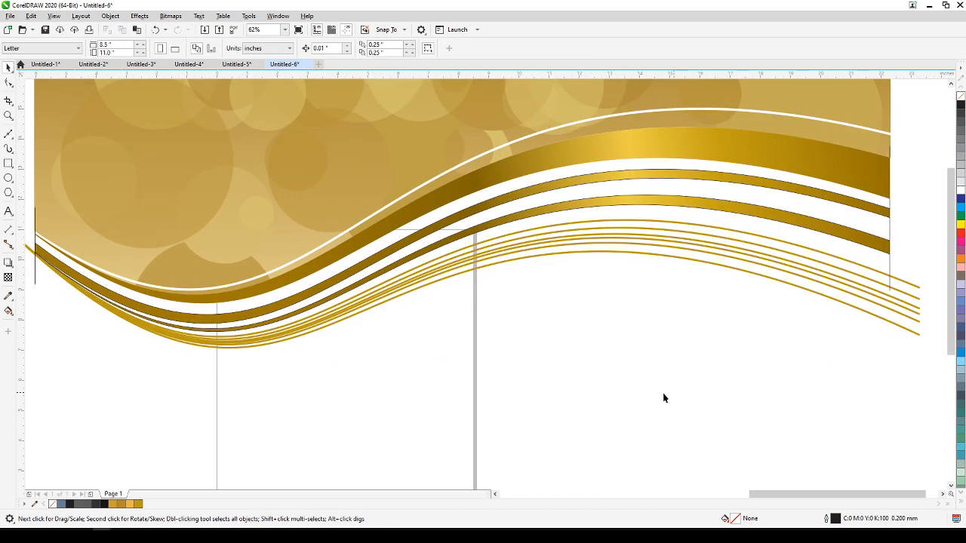
pyautogui.scroll(-3, 357, 386)
pyautogui.moveTo(330, 385); pyautogui.dragTo(596, 343)
pyautogui.scroll(3, 448, 349)
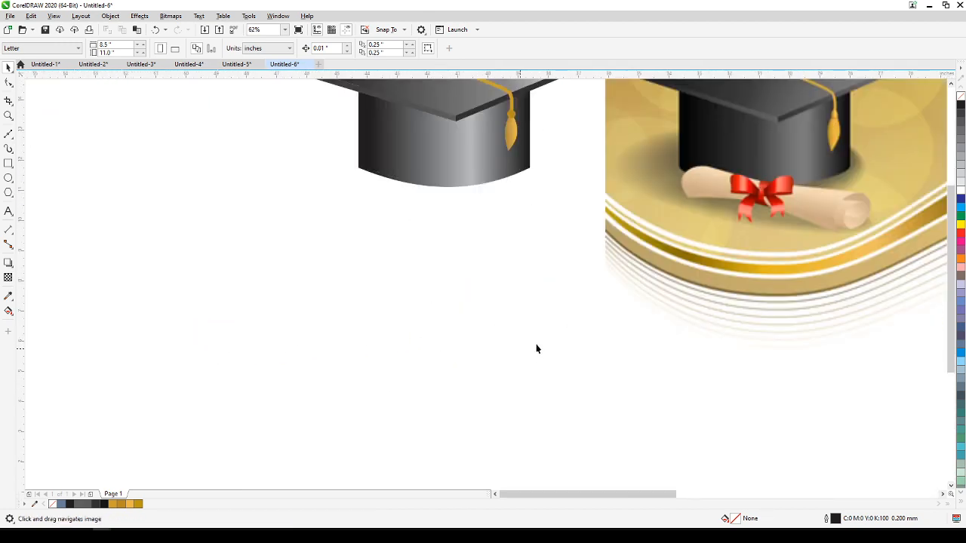
pyautogui.moveTo(757, 307); pyautogui.dragTo(306, 336)
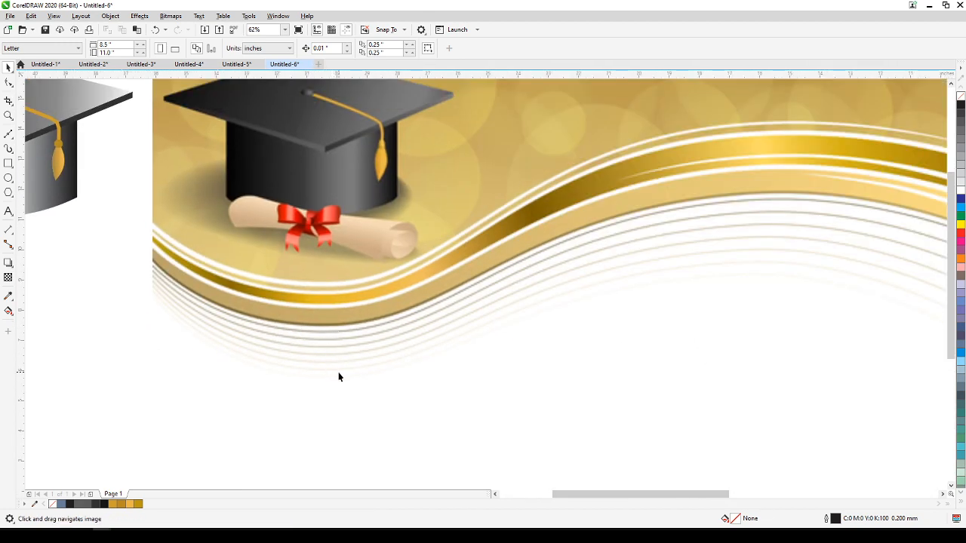
pyautogui.click(556, 345)
pyautogui.scroll(-2, 558, 345)
pyautogui.moveTo(583, 351); pyautogui.dragTo(266, 349)
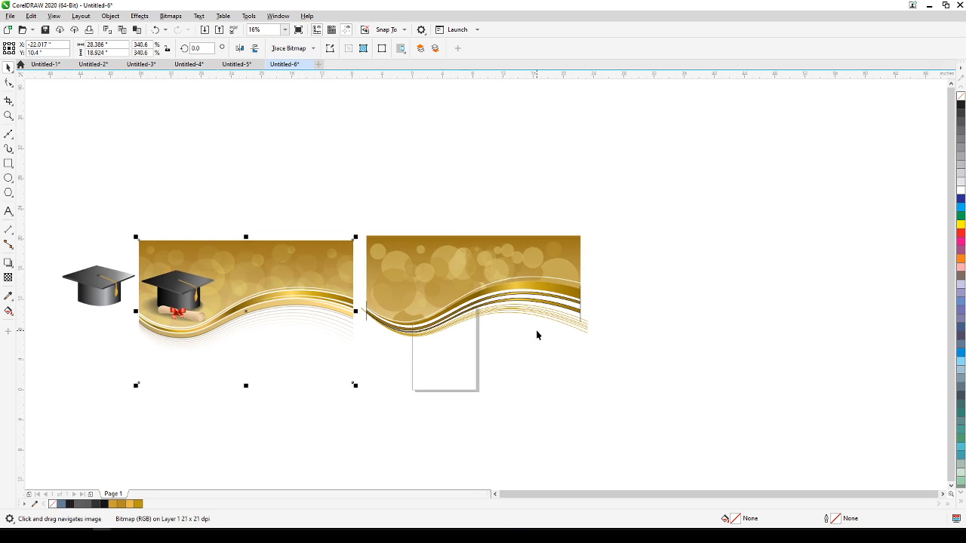
pyautogui.scroll(1, 537, 334)
pyautogui.moveTo(539, 334); pyautogui.dragTo(641, 308)
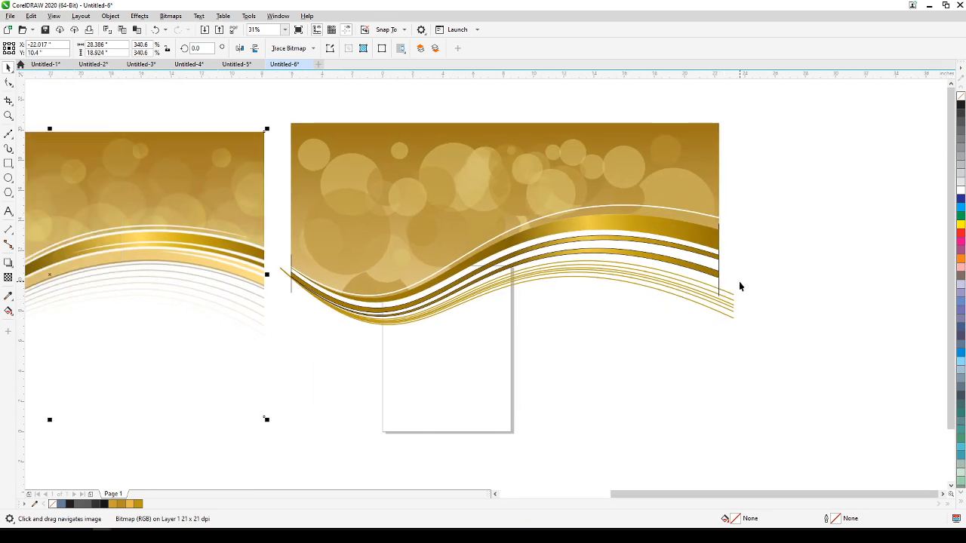
pyautogui.moveTo(745, 273); pyautogui.dragTo(574, 297)
pyautogui.moveTo(742, 256); pyautogui.dragTo(479, 295)
pyautogui.moveTo(329, 356); pyautogui.dragTo(286, 355)
pyautogui.press('Escape')
# Select all six thin gold curves below the ribbon bands and group them.
pyautogui.scroll(2, 721, 313)
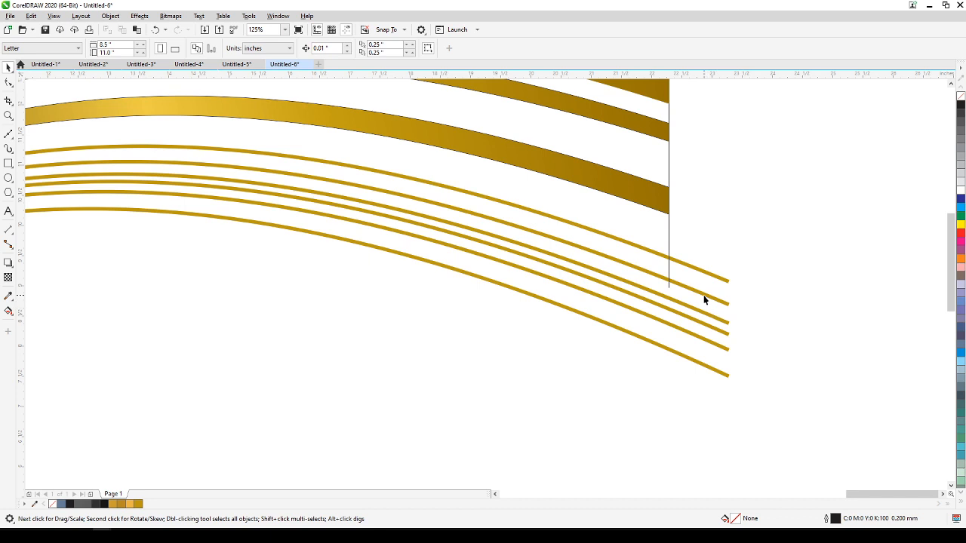
pyautogui.click(708, 279)
pyautogui.keyDown('shift'); pyautogui.click(708, 275); pyautogui.keyUp('shift')
pyautogui.keyDown('shift'); pyautogui.click(701, 310); pyautogui.keyUp('shift')
pyautogui.keyDown('shift'); pyautogui.click(695, 342); pyautogui.keyUp('shift')
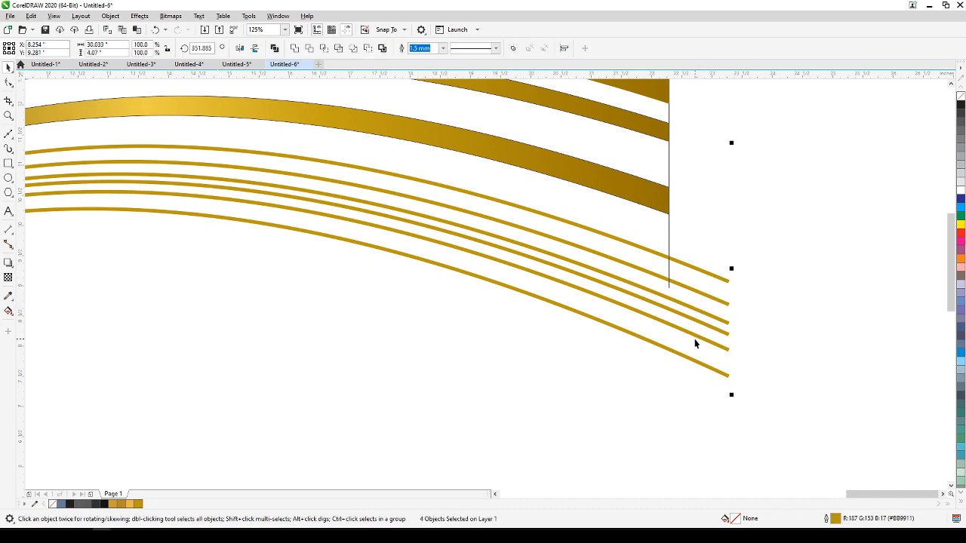
pyautogui.keyDown('shift'); pyautogui.click(687, 365); pyautogui.keyUp('shift')
pyautogui.keyDown('shift'); pyautogui.click(686, 362); pyautogui.keyUp('shift')
pyautogui.press('Delete')
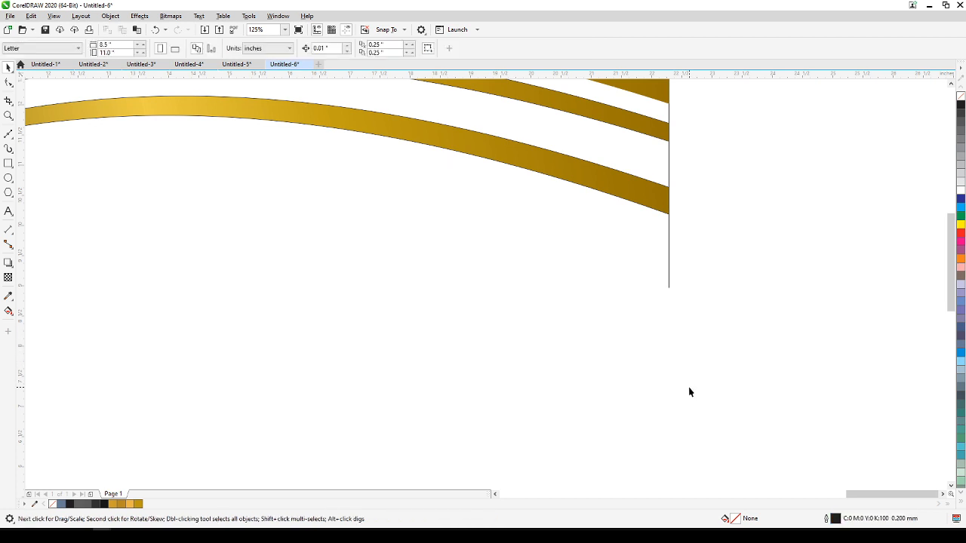
pyautogui.hotkey('ctrl', 'z')
pyautogui.scroll(-2, 671, 400)
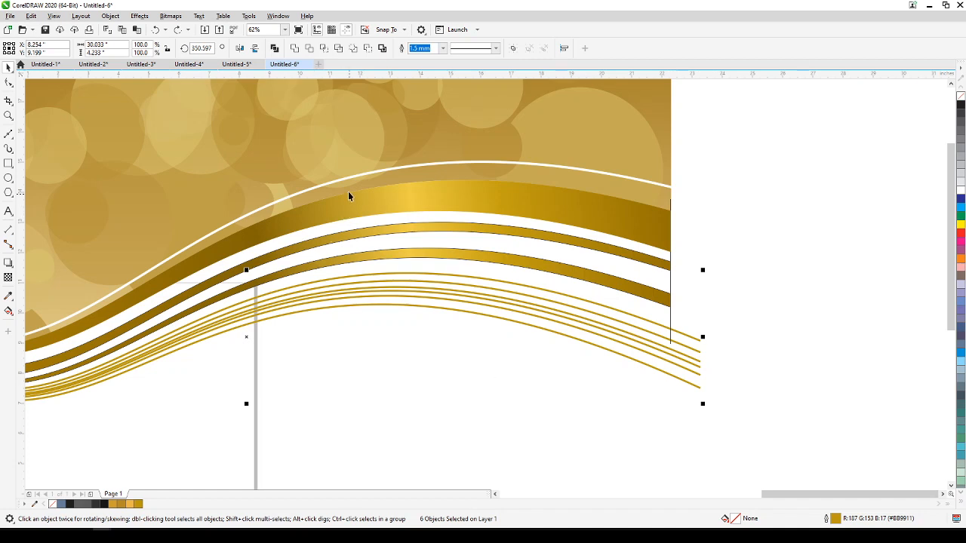
pyautogui.click(513, 48)
# Apply a linear fountain transparency to the grouped thin gold curves and adjust both ends of its gradient.
pyautogui.moveTo(378, 445); pyautogui.dragTo(669, 359)
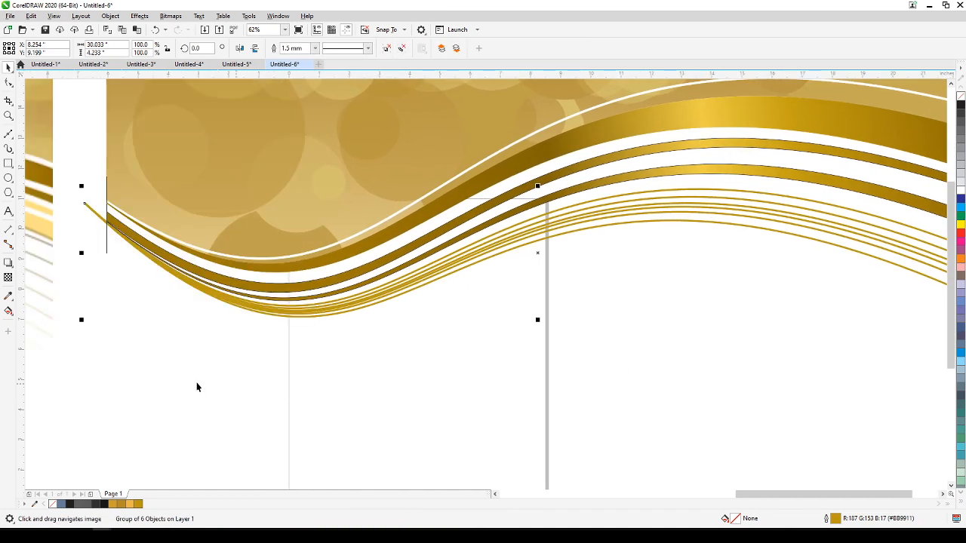
pyautogui.click(7, 278)
pyautogui.moveTo(562, 156); pyautogui.dragTo(564, 279)
pyautogui.moveTo(562, 155); pyautogui.dragTo(614, 141)
pyautogui.moveTo(566, 277); pyautogui.dragTo(589, 311)
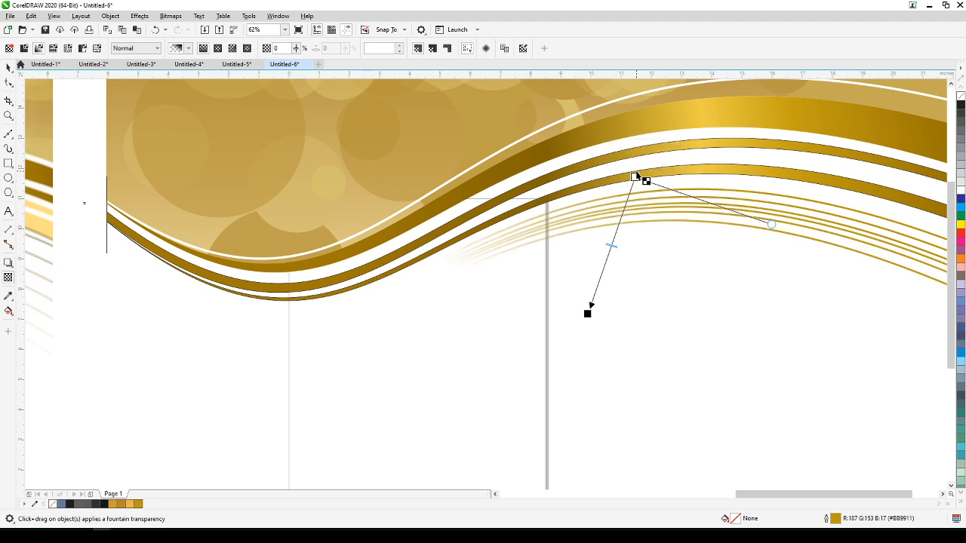
pyautogui.click(634, 181)
pyautogui.moveTo(594, 179); pyautogui.dragTo(596, 312)
pyautogui.hotkey('ctrl', 'z')
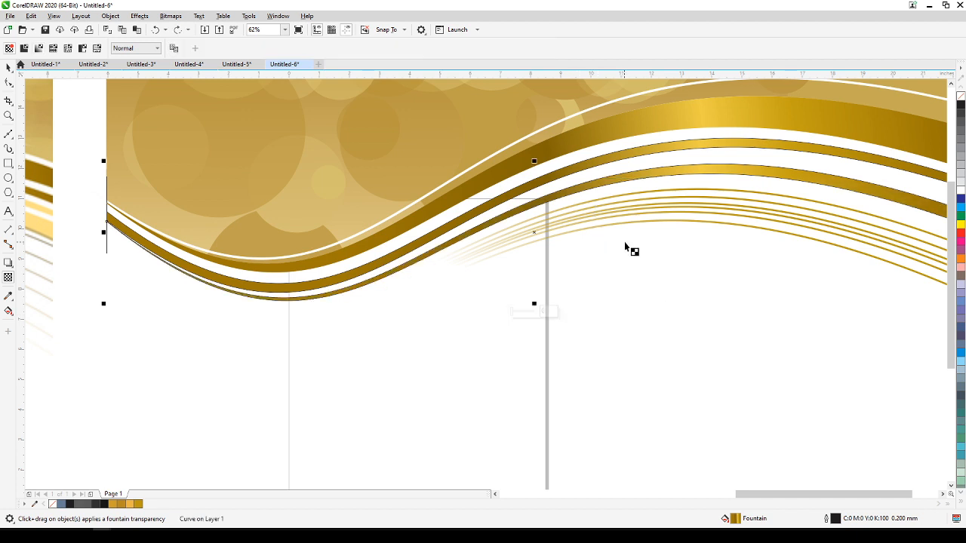
# Redirect the curve group's transparency almost vertically, fading the curves from the lowest ribbon band downward, and deselect them.
pyautogui.click(634, 199)
pyautogui.moveTo(590, 313); pyautogui.dragTo(634, 284)
pyautogui.scroll(-1, 645, 290)
pyautogui.moveTo(694, 313); pyautogui.dragTo(681, 286)
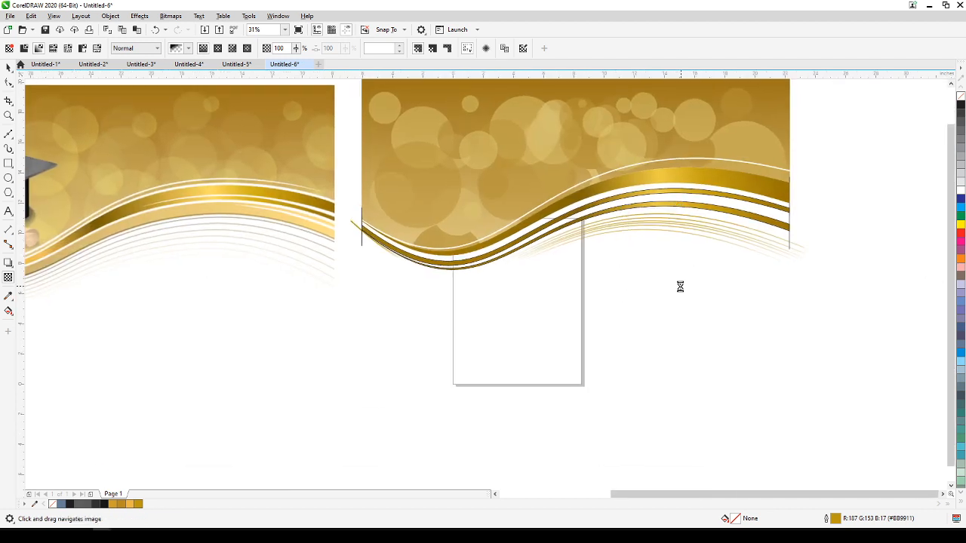
pyautogui.moveTo(625, 261)
pyautogui.mouseDown()
pyautogui.moveTo(632, 295)
pyautogui.moveTo(642, 280)
pyautogui.moveTo(632, 271)
pyautogui.mouseUp()
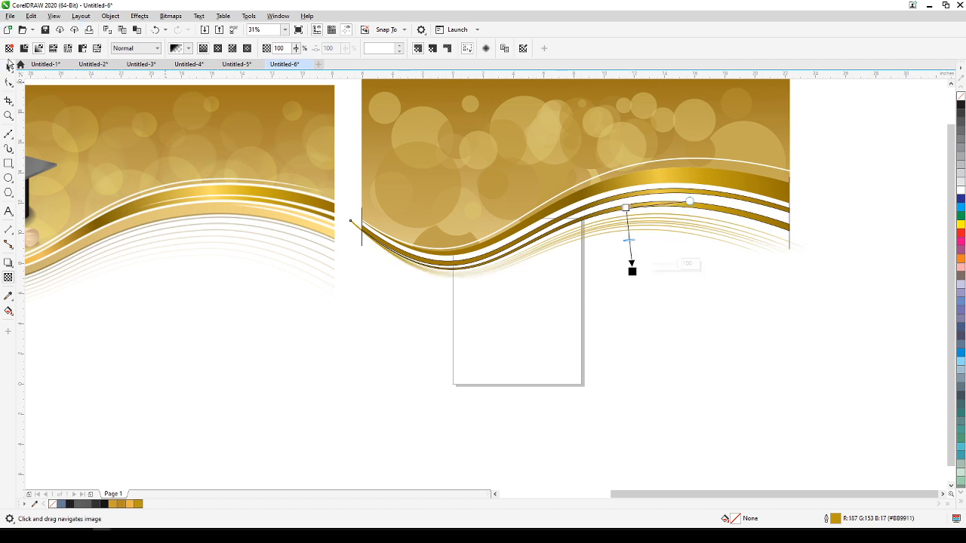
pyautogui.click(8, 67)
pyautogui.click(868, 181)
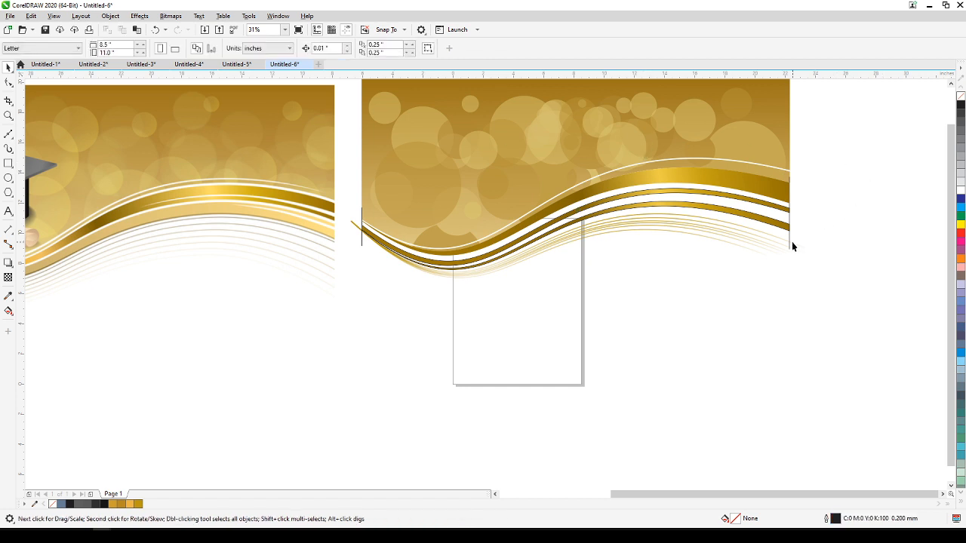
pyautogui.click(352, 224)
pyautogui.press('Delete')
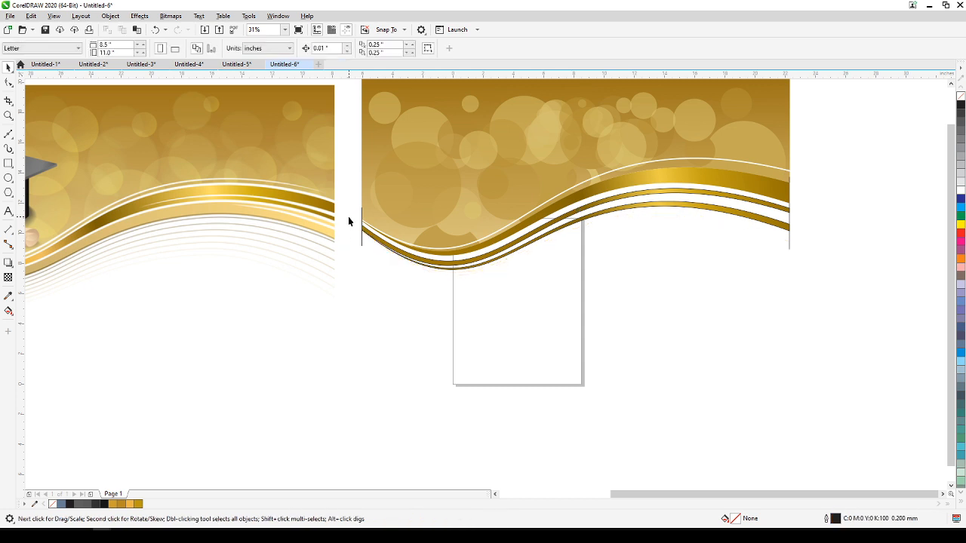
pyautogui.hotkey('ctrl', 'z')
# Delete the two thin vertical construction lines at the left and right ends of the ribbon.
pyautogui.click(363, 276)
pyautogui.click(361, 249)
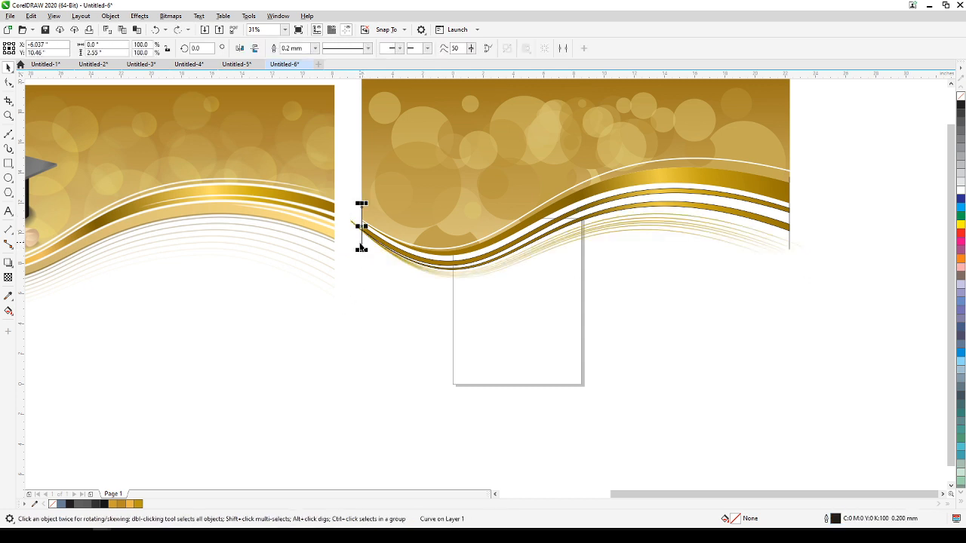
pyautogui.press('Delete')
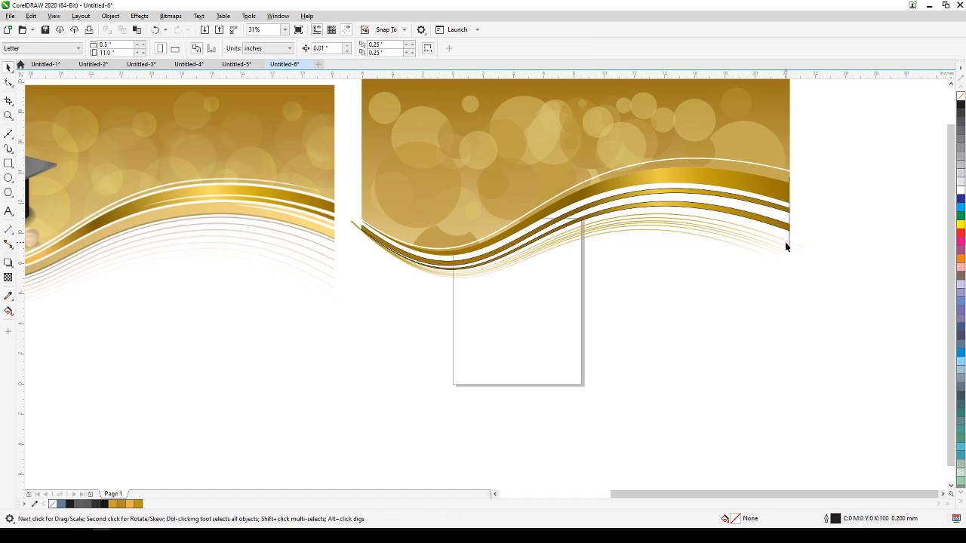
pyautogui.click(789, 239)
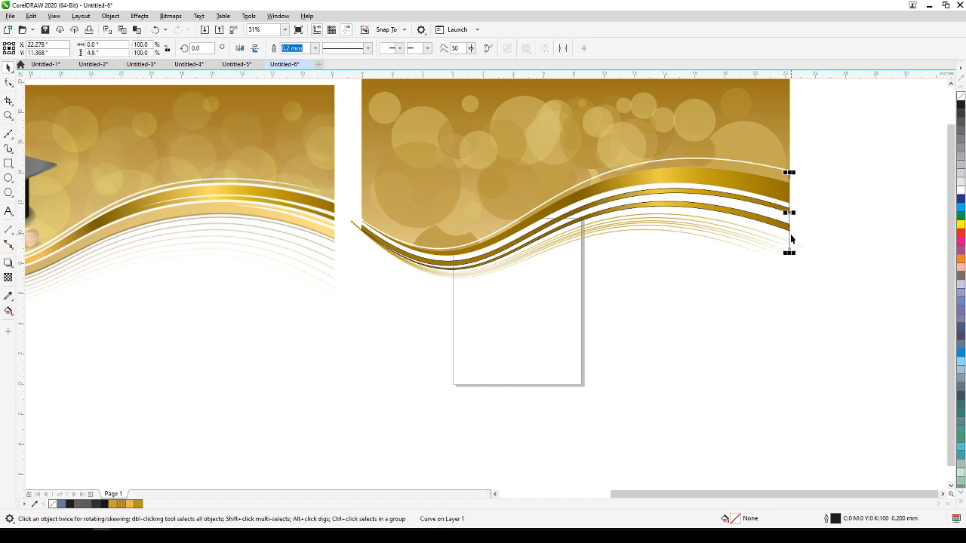
pyautogui.press('Delete')
# Remove the black outline from the two lower gold gradient bands and deselect them.
pyautogui.moveTo(799, 227); pyautogui.dragTo(803, 257)
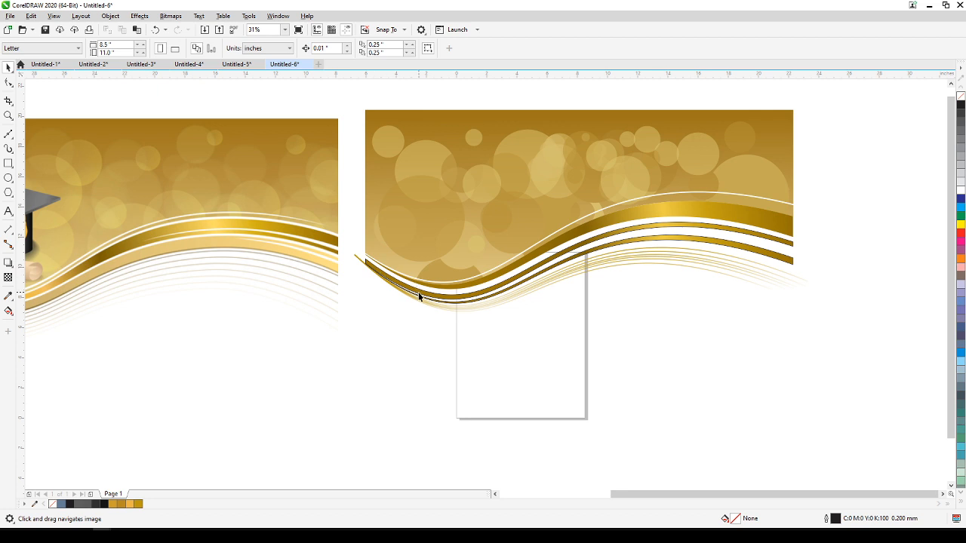
pyautogui.click(752, 249)
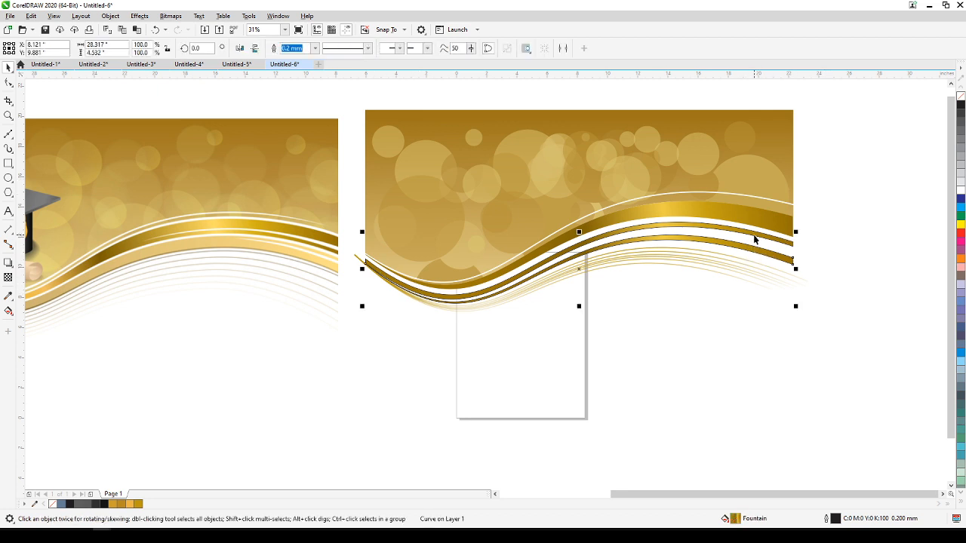
pyautogui.keyDown('shift'); pyautogui.click(754, 239); pyautogui.keyUp('shift')
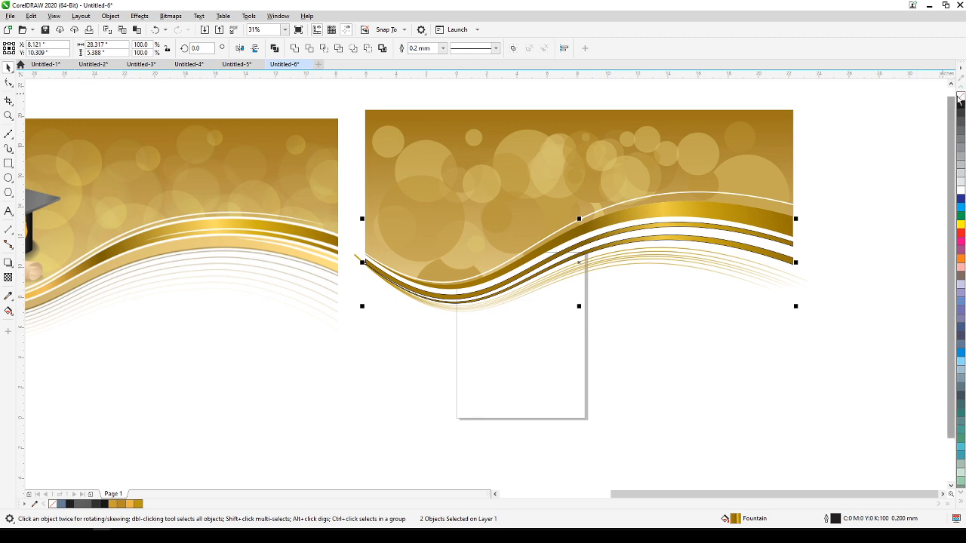
pyautogui.rightClick(961, 95)
pyautogui.click(879, 160)
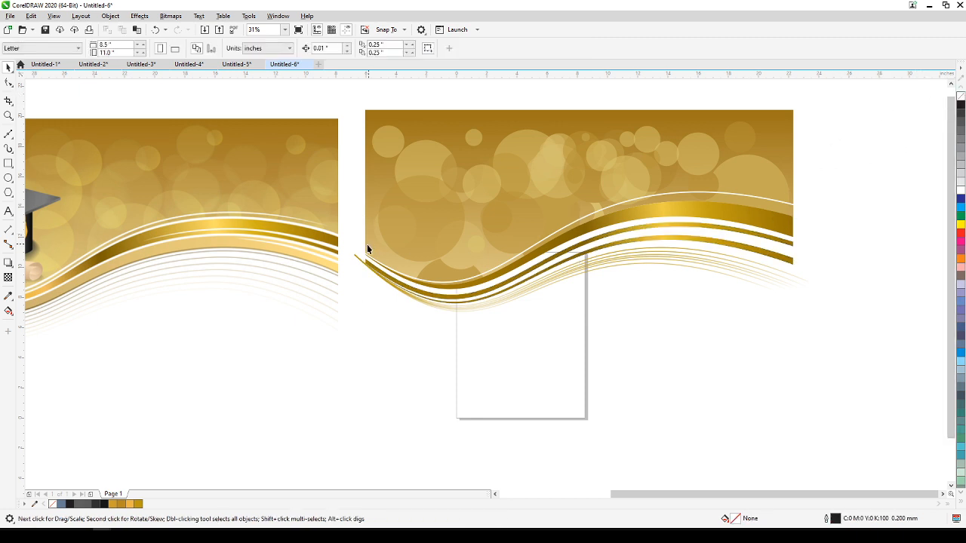
# Group all objects of the recreated banner, keeping the group in its original position.
pyautogui.moveTo(384, 233); pyautogui.dragTo(843, 347)
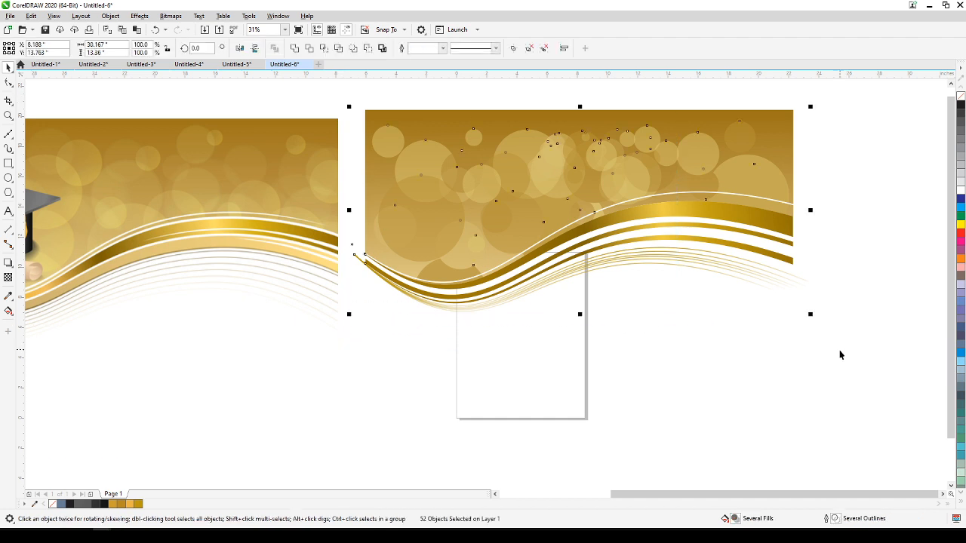
pyautogui.hotkey('ctrl', 'g')
pyautogui.click(817, 338)
pyautogui.moveTo(704, 154); pyautogui.dragTo(743, 218)
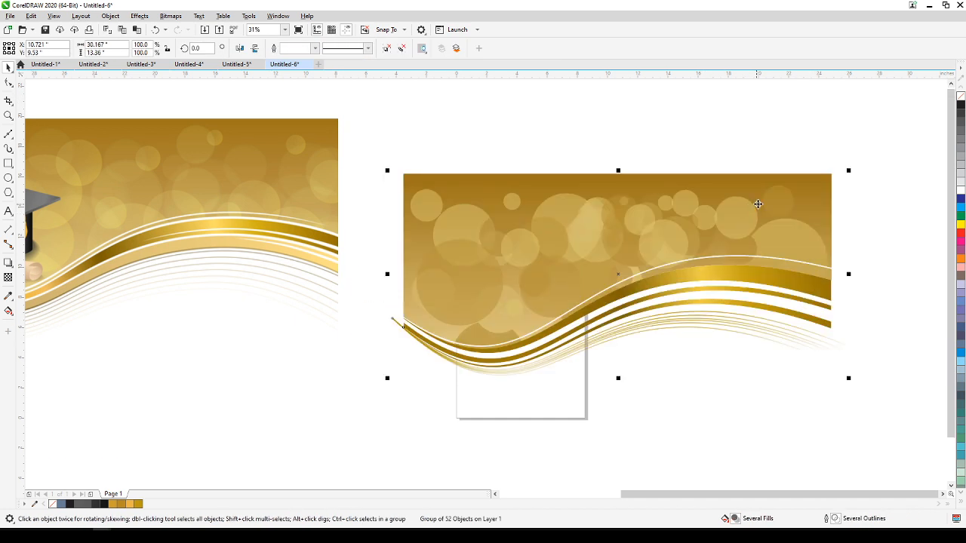
pyautogui.hotkey('ctrl', 'z')
pyautogui.click(836, 166)
# Draw a rectangle about 28.17 by 17.63 inches over the banner, aligned with its top and sides and extending below the curves.
pyautogui.click(8, 163)
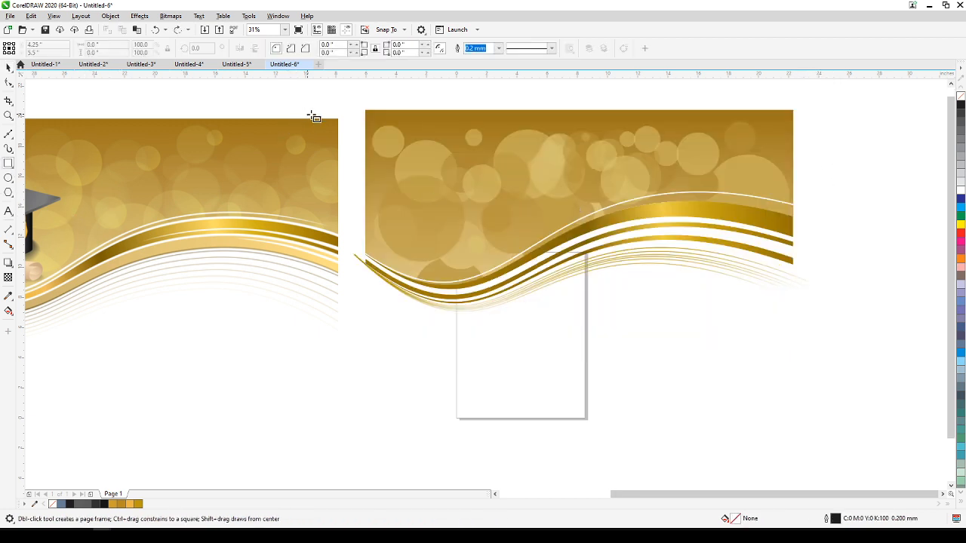
pyautogui.moveTo(494, 269); pyautogui.dragTo(791, 378)
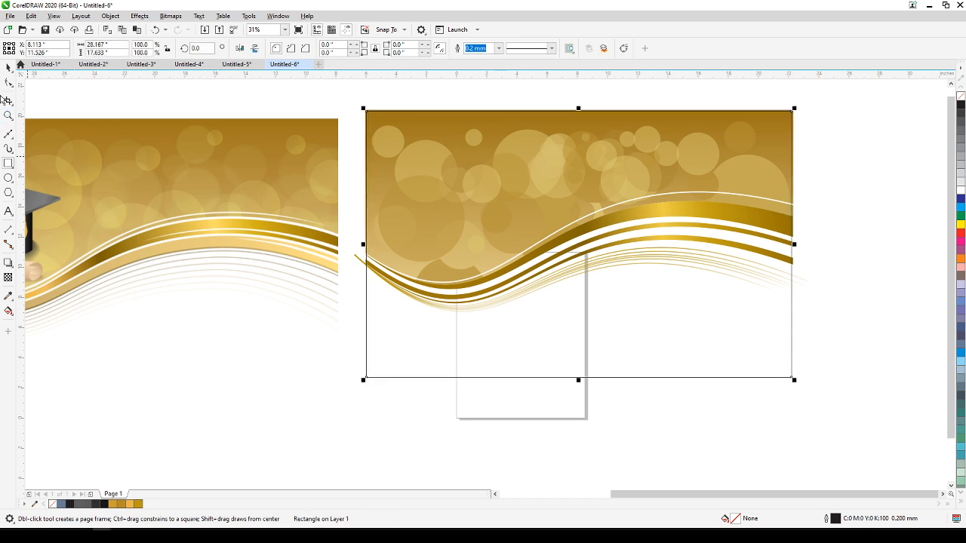
pyautogui.click(7, 67)
pyautogui.click(156, 95)
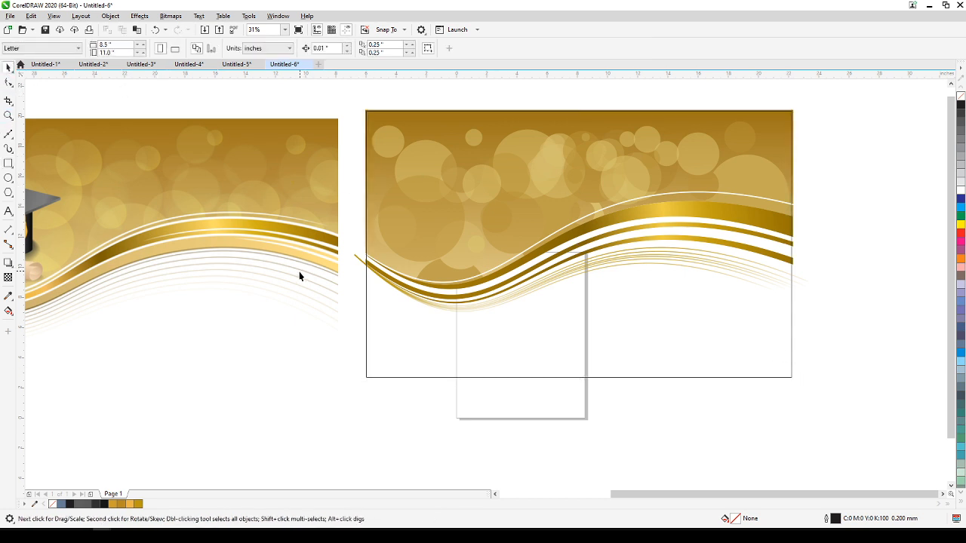
# PowerClip the grouped banner artwork inside the rectangle frame drawn over it.
pyautogui.click(356, 257)
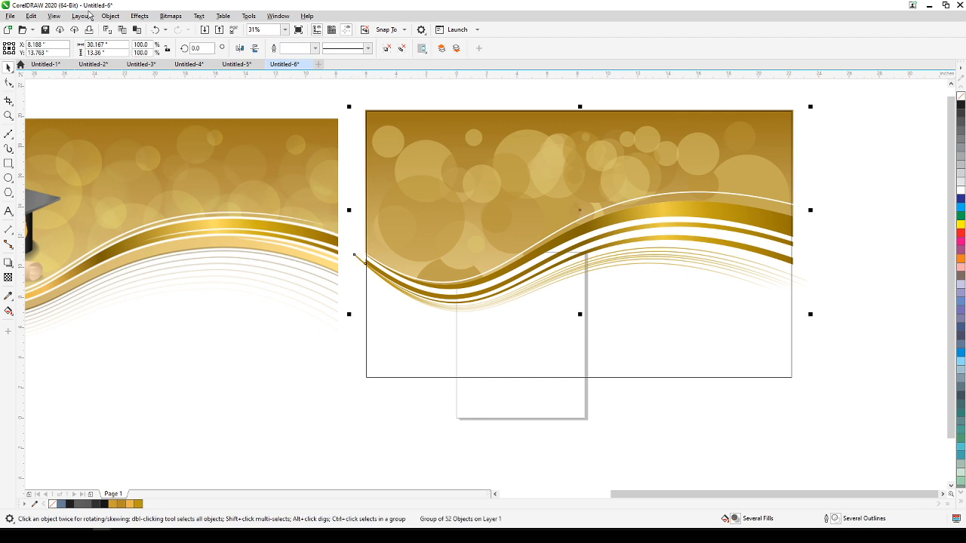
pyautogui.click(110, 16)
pyautogui.moveTo(215, 54)
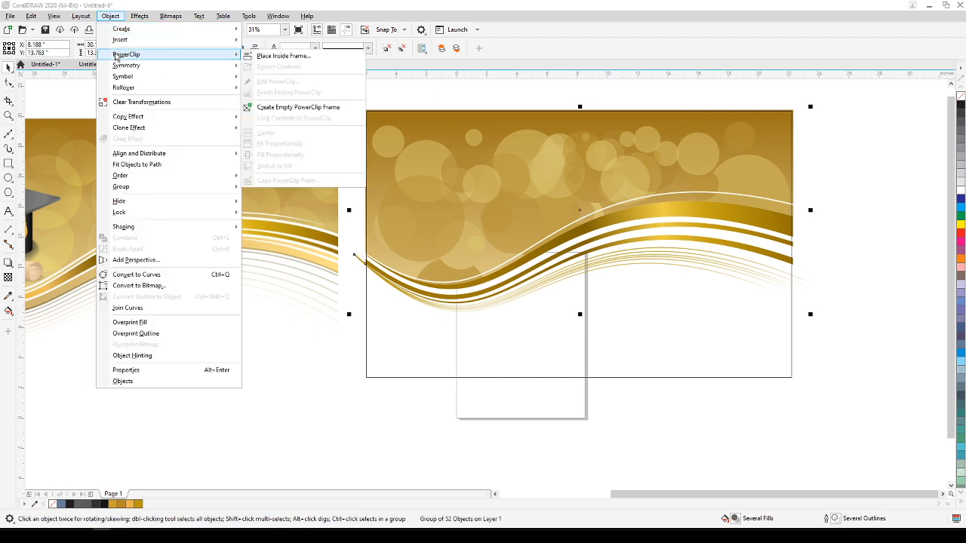
pyautogui.click(272, 56)
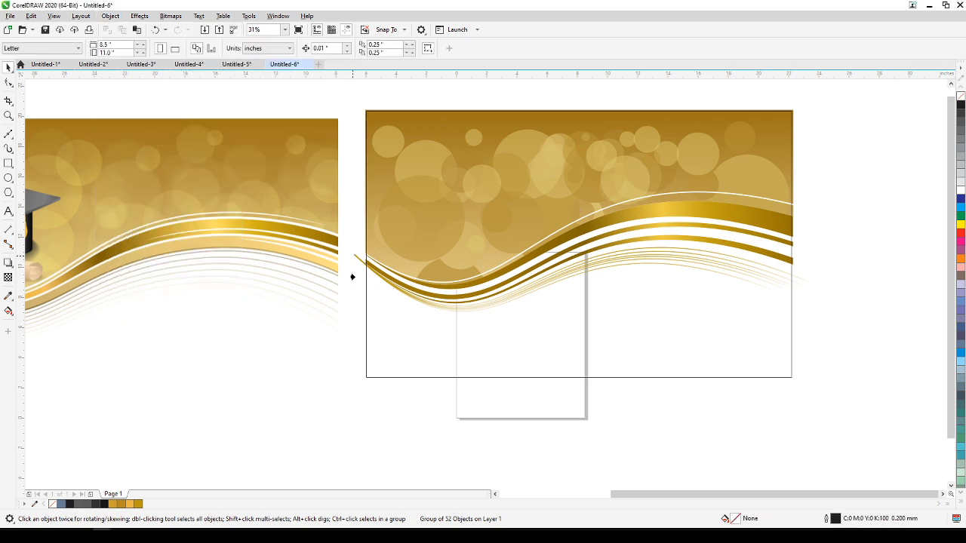
pyautogui.click(366, 326)
pyautogui.click(310, 382)
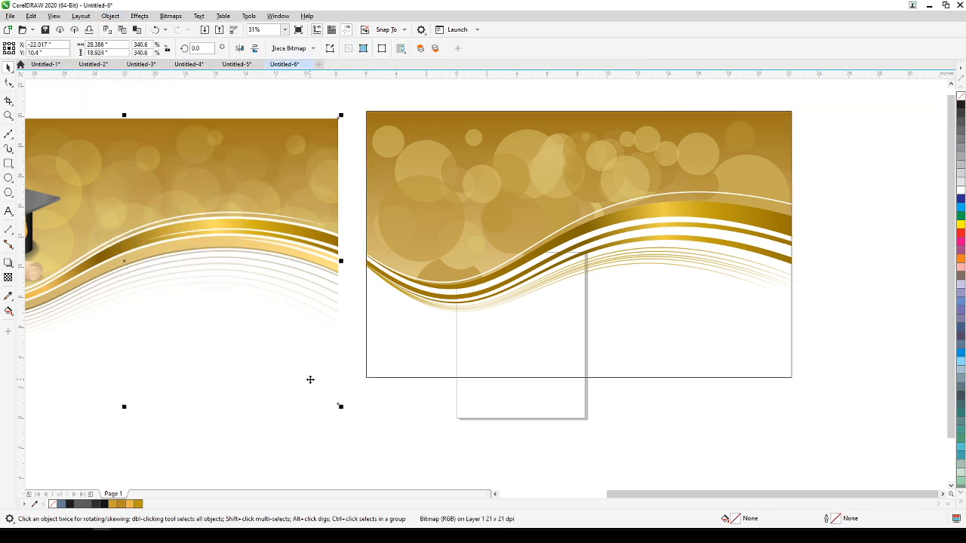
# Move the clipped banner to the empty area just left of the reference bitmap, over the separate graduation cap.
pyautogui.scroll(-2, 312, 373)
pyautogui.moveTo(312, 374); pyautogui.dragTo(554, 307)
pyautogui.click(706, 225)
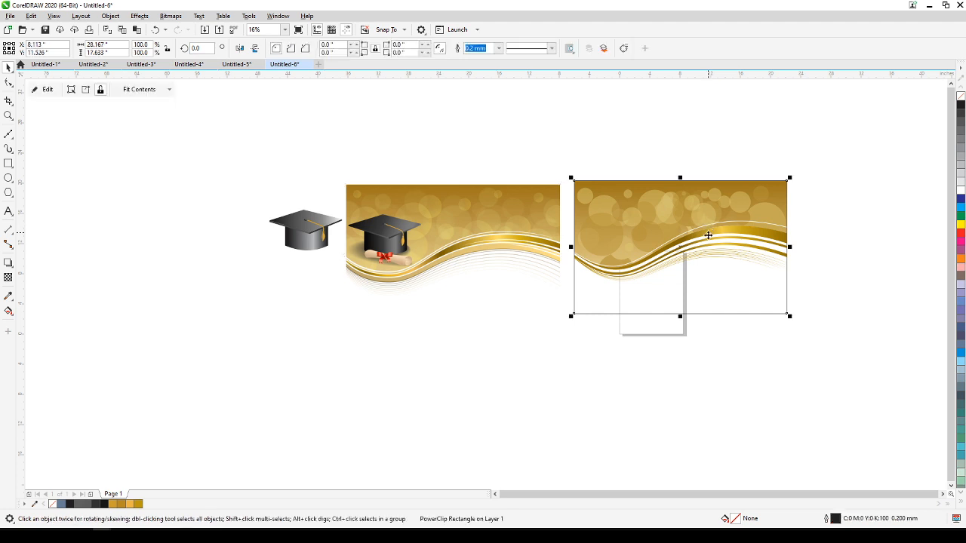
pyautogui.moveTo(697, 239); pyautogui.dragTo(249, 229)
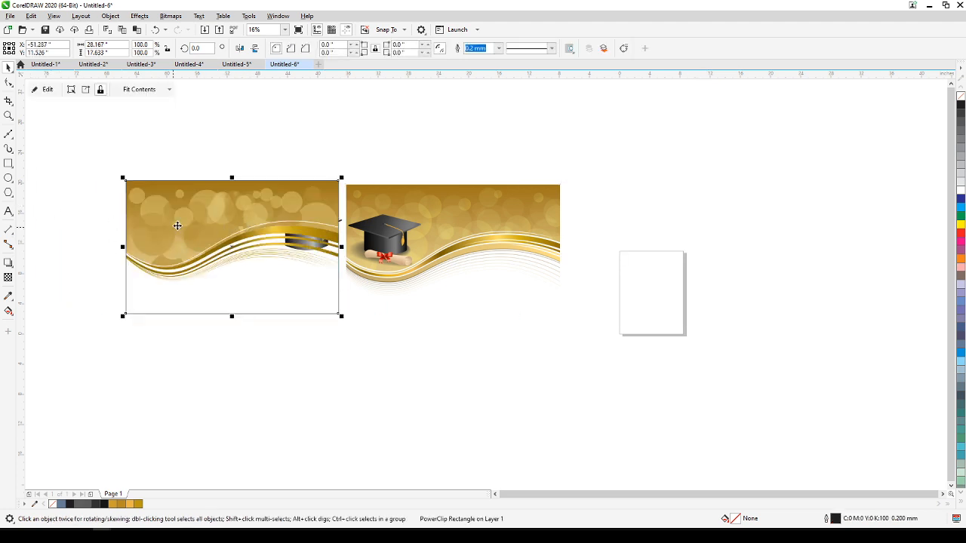
# Select all the graduation cap objects and move them onto the left part of the clipped banner, above the wave.
pyautogui.moveTo(240, 146); pyautogui.dragTo(351, 319)
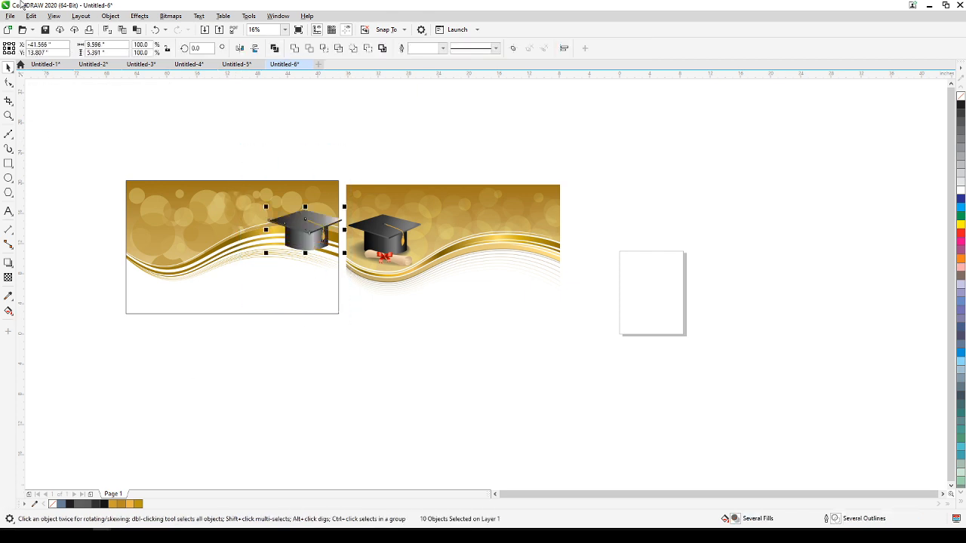
pyautogui.moveTo(277, 223); pyautogui.dragTo(160, 236)
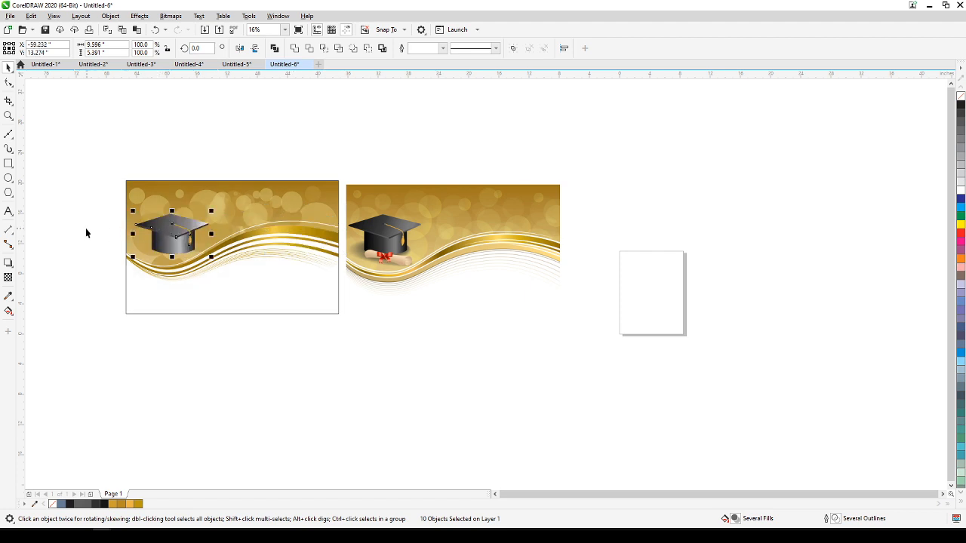
pyautogui.click(64, 230)
# Move the reference bitmap slightly up so its top edge lines up with the top of the recreated banner.
pyautogui.click(7, 114)
pyautogui.moveTo(112, 169); pyautogui.dragTo(572, 333)
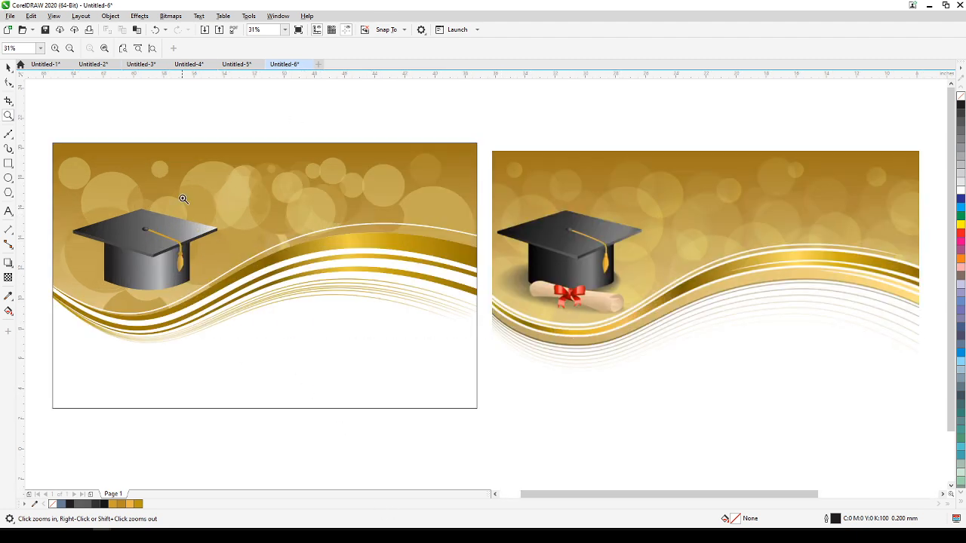
pyautogui.click(10, 67)
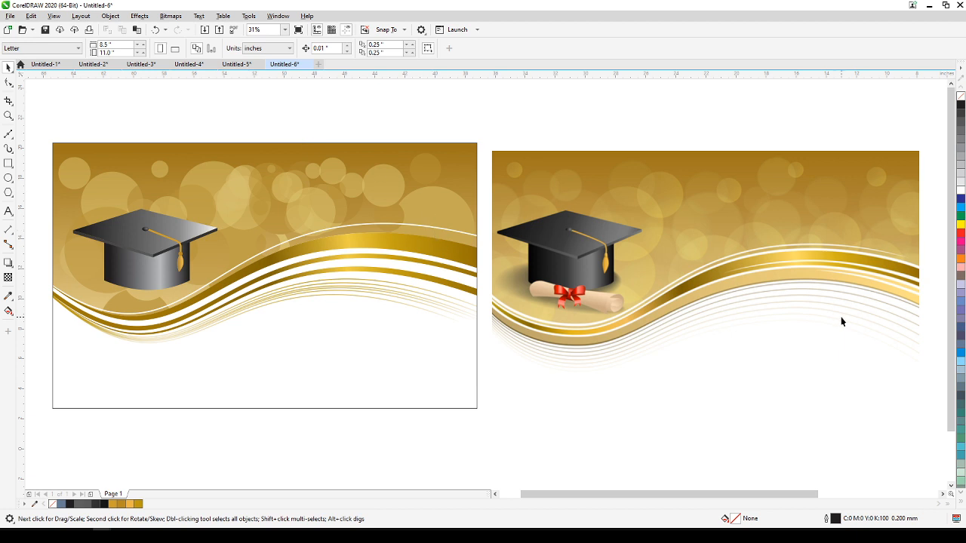
pyautogui.click(768, 279)
pyautogui.moveTo(768, 279); pyautogui.dragTo(766, 272)
pyautogui.click(619, 134)
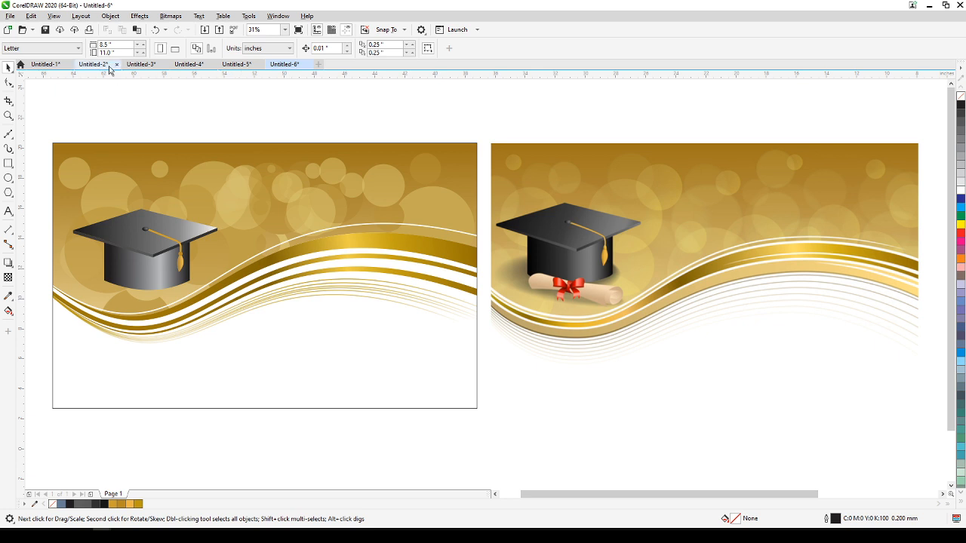
# Check the recreated banner and the reference bitmap in Wireframe view, and return to Enhanced view.
pyautogui.click(54, 15)
pyautogui.click(64, 28)
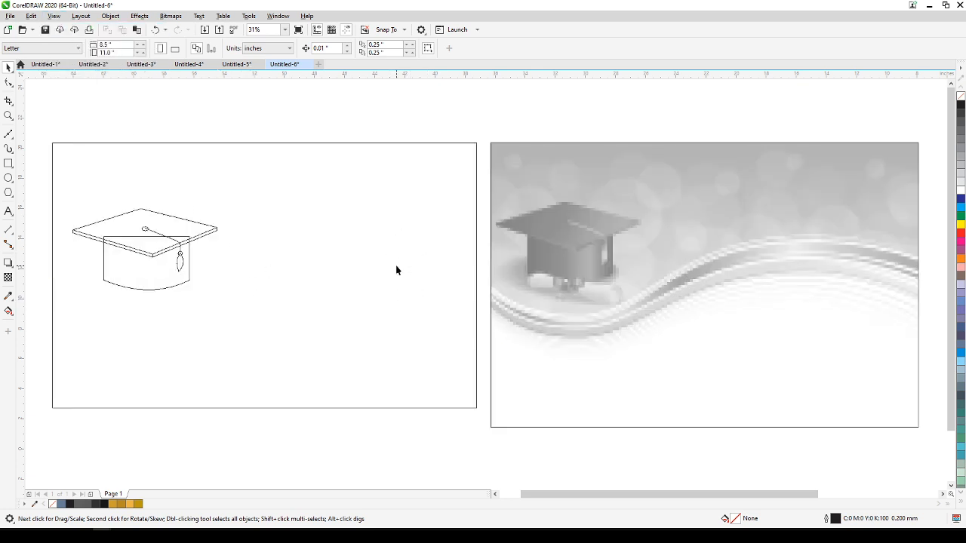
pyautogui.click(53, 16)
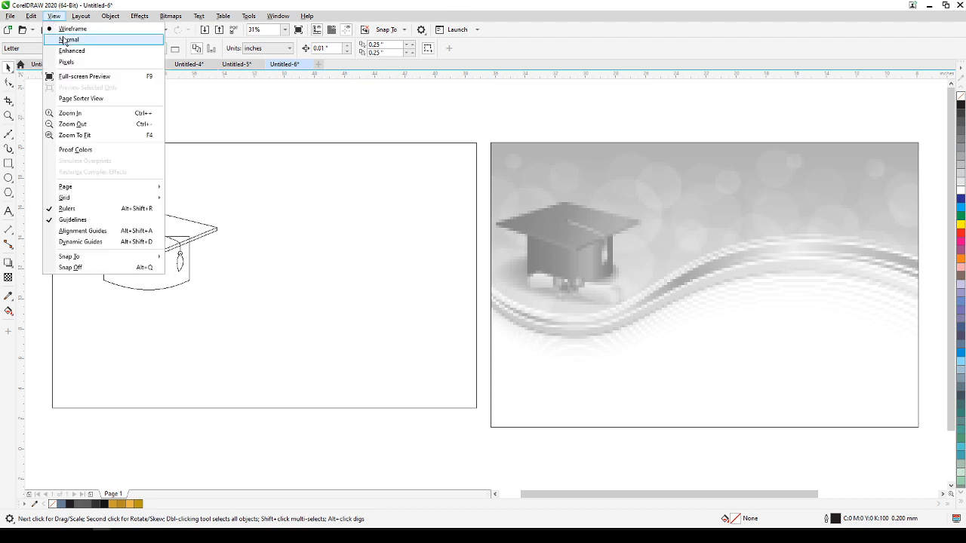
pyautogui.click(68, 50)
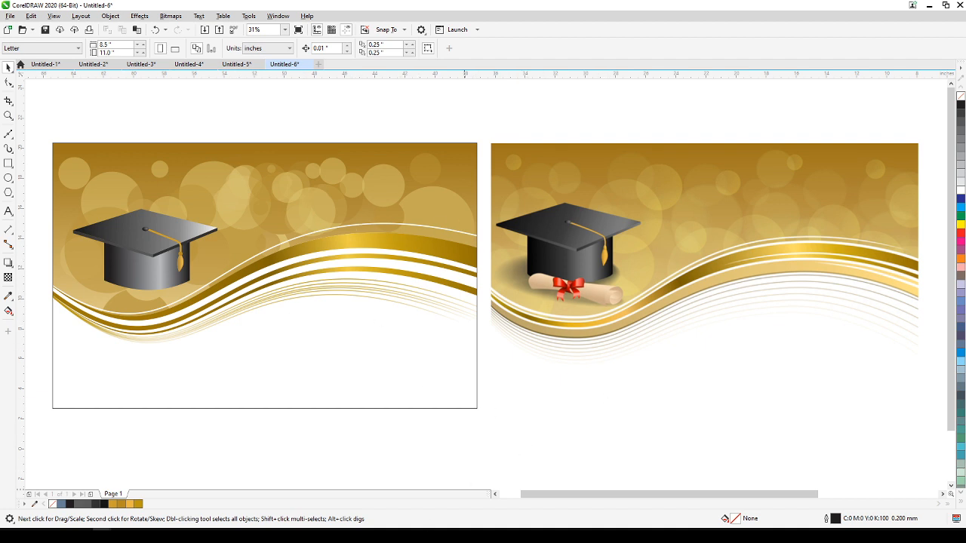
# Examine the recreated cap and wave curves closely against the cap, its shadow and the diploma in the reference bitmap.
pyautogui.moveTo(84, 536)
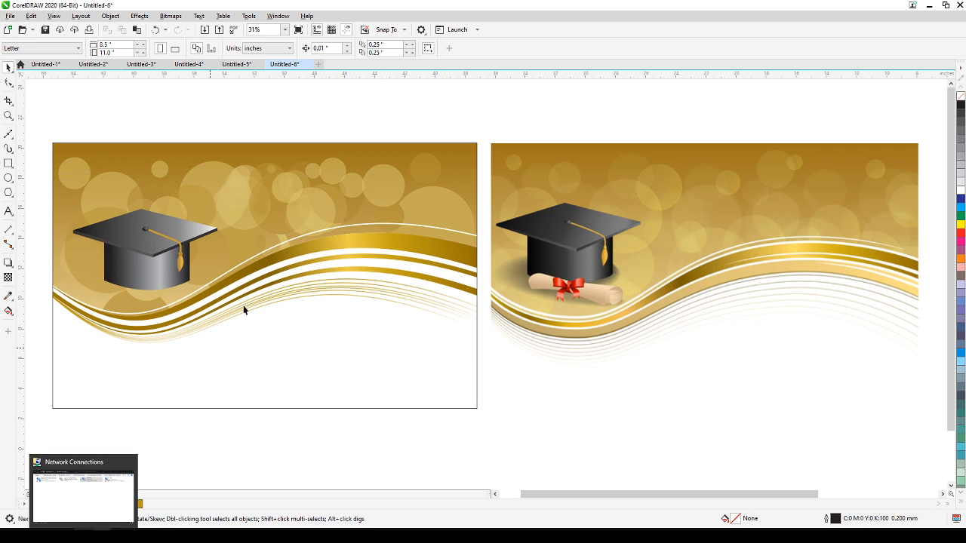
pyautogui.scroll(2, 82, 282)
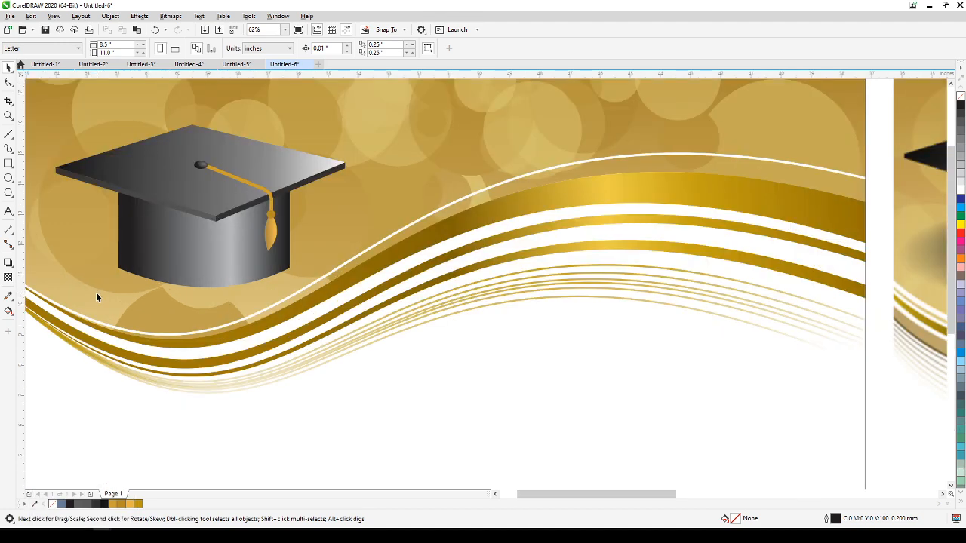
pyautogui.scroll(-2, 97, 294)
pyautogui.scroll(1, 101, 293)
pyautogui.moveTo(104, 293); pyautogui.dragTo(239, 269)
pyautogui.scroll(2, 254, 240)
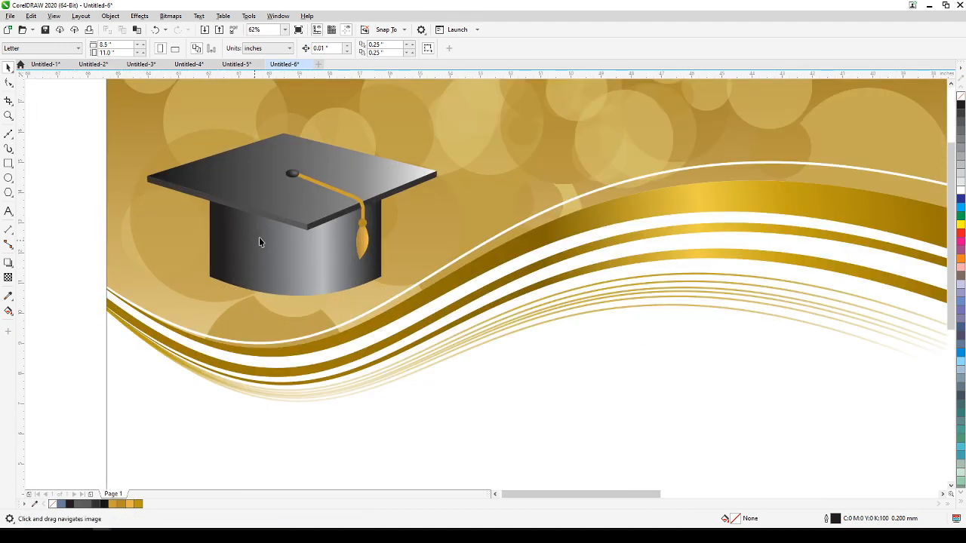
pyautogui.scroll(-1, 231, 276)
pyautogui.scroll(-1, 659, 230)
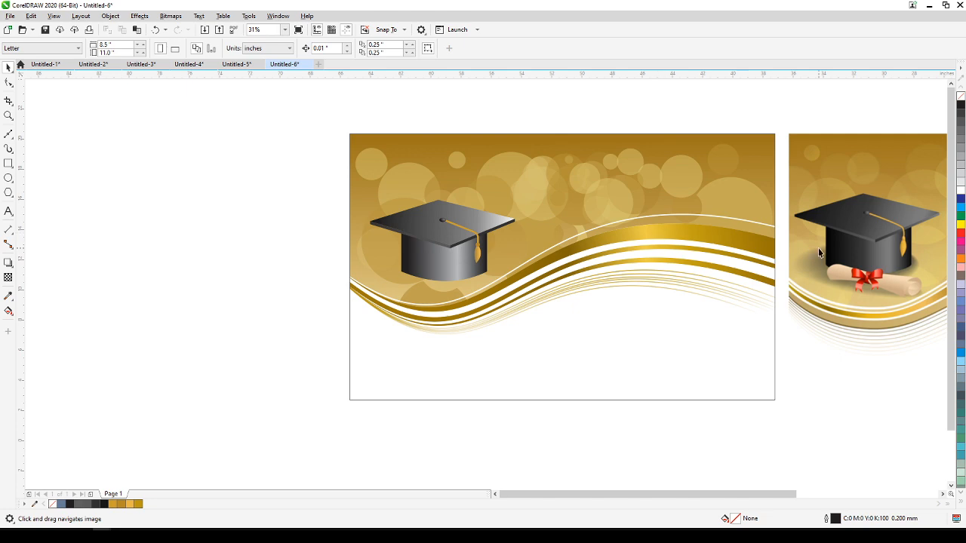
pyautogui.scroll(2, 453, 277)
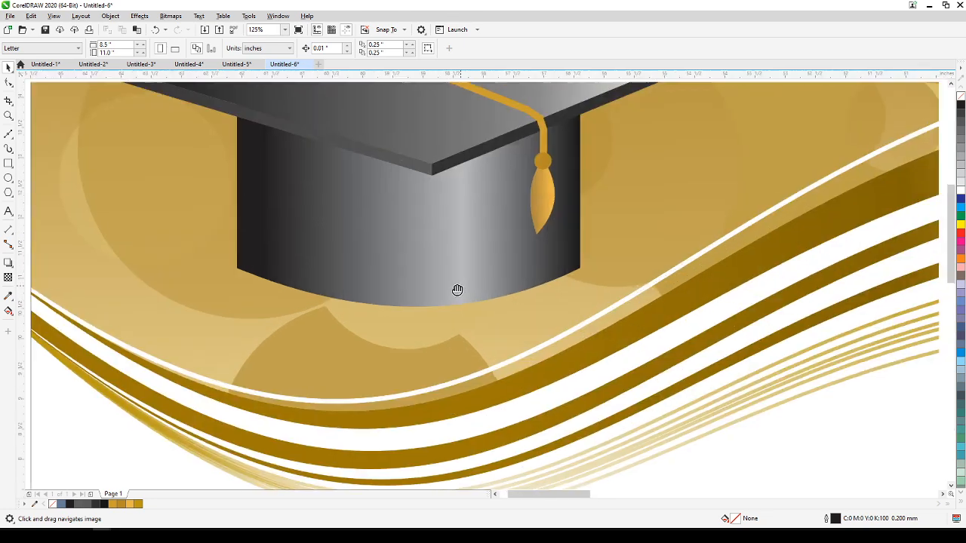
pyautogui.scroll(1, 458, 274)
pyautogui.scroll(-1, 299, 260)
pyautogui.scroll(-5, 299, 259)
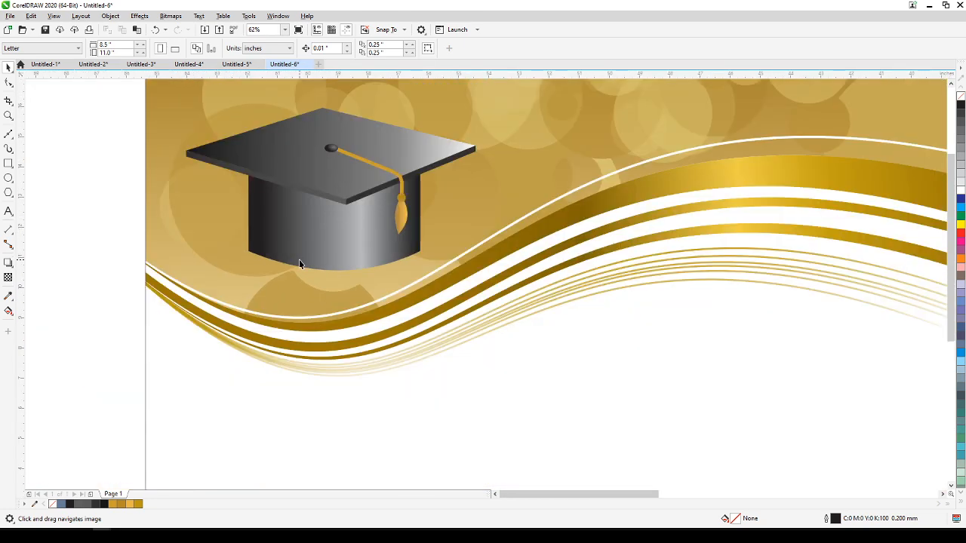
pyautogui.scroll(1, 467, 242)
pyautogui.scroll(1, 467, 243)
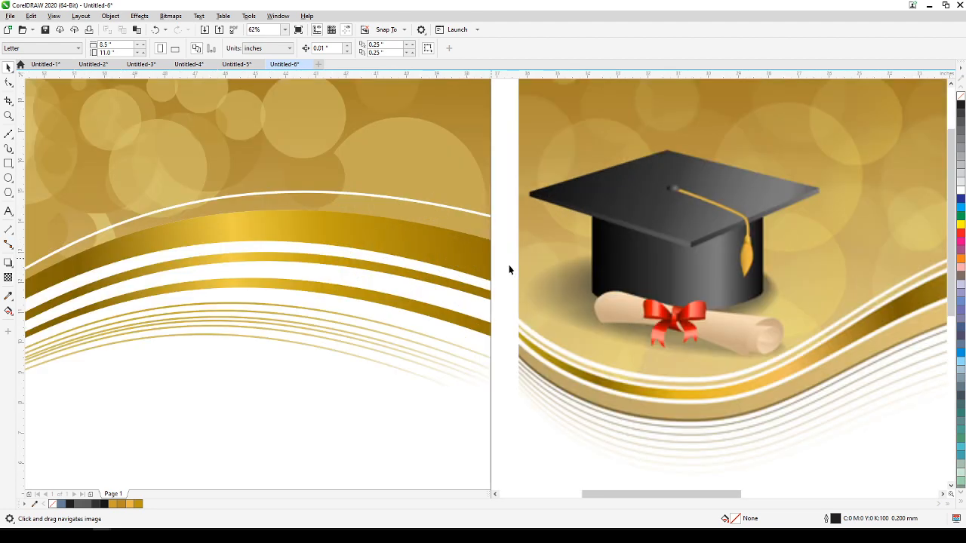
pyautogui.scroll(-2, 326, 291)
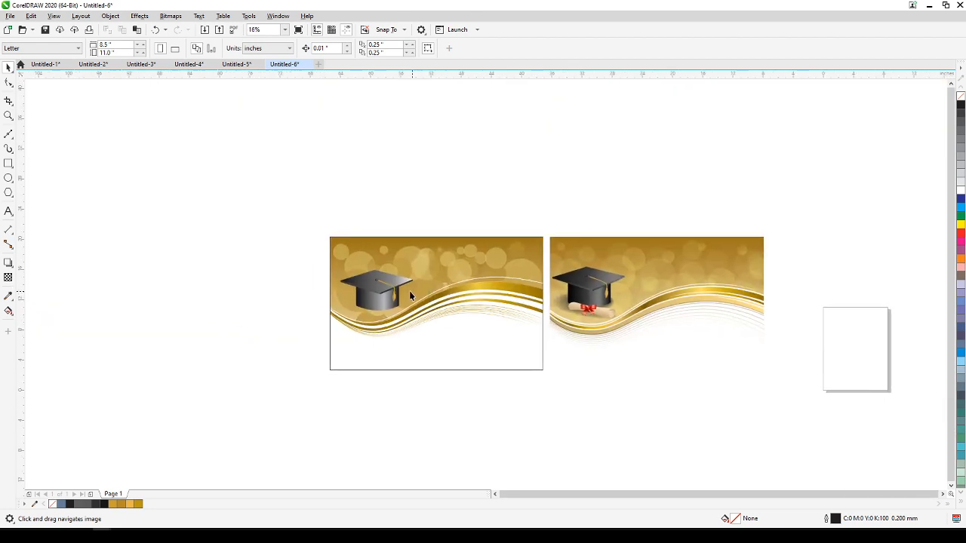
pyautogui.scroll(2, 362, 297)
pyautogui.click(370, 301)
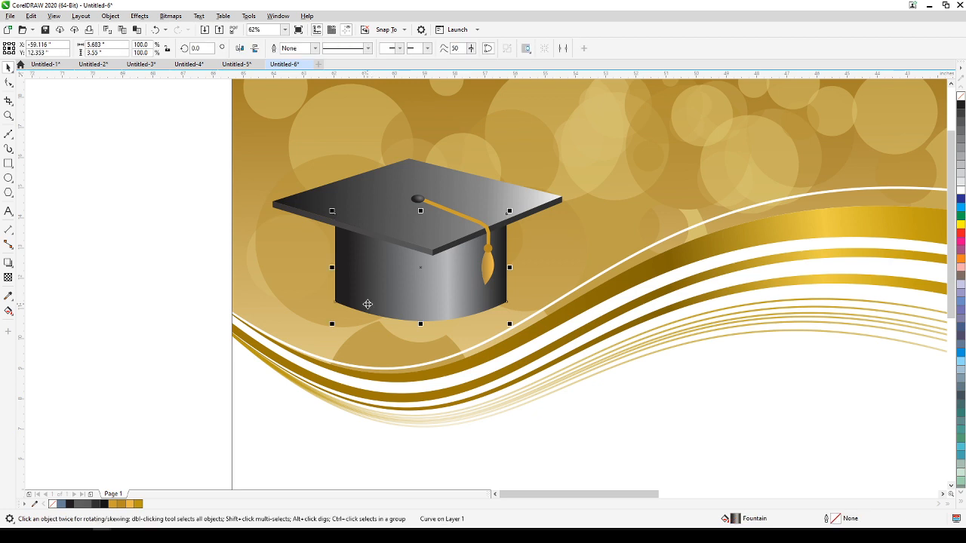
pyautogui.click(114, 281)
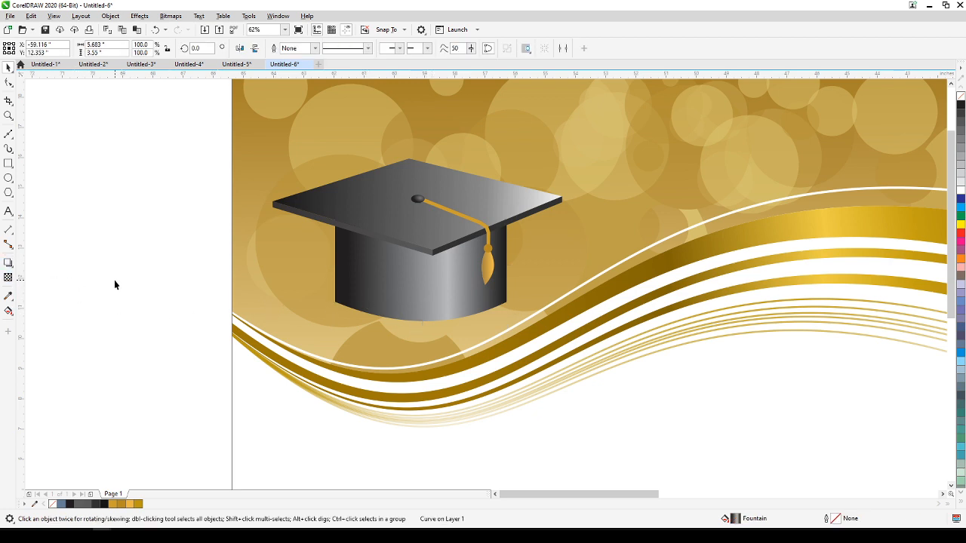
# Draw a flat ellipse about 8.68 by 1.02 inches above the cap, filled with 10% black and without an outline.
pyautogui.click(14, 184)
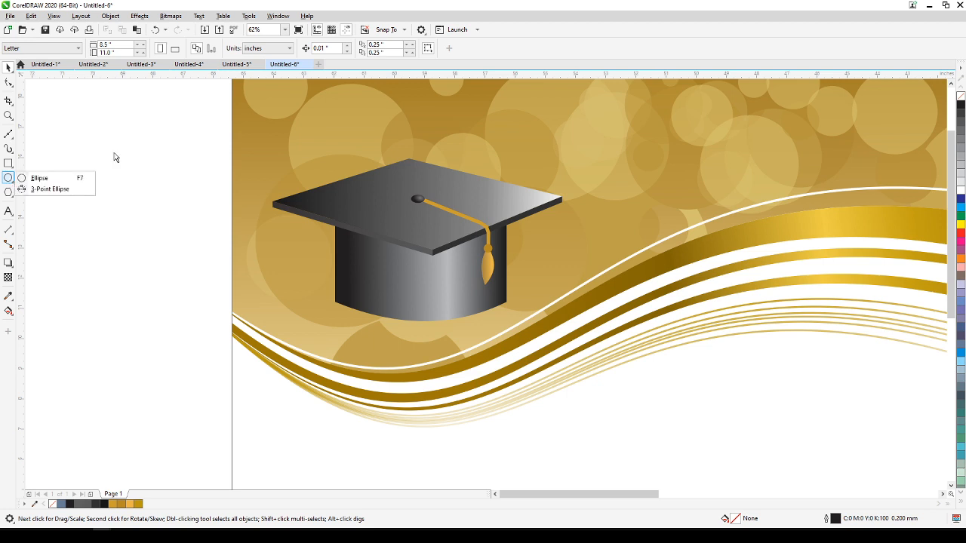
pyautogui.click(45, 178)
pyautogui.moveTo(287, 111); pyautogui.dragTo(552, 144)
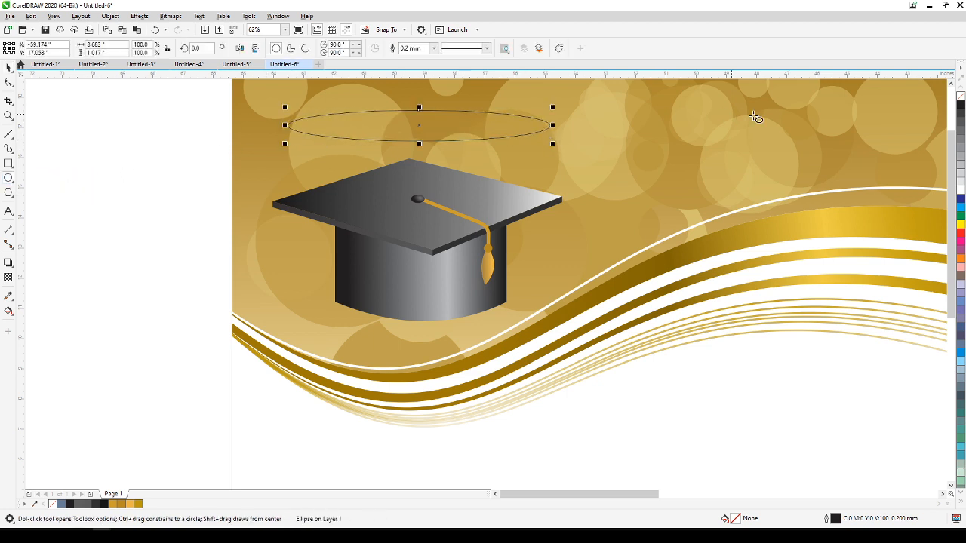
pyautogui.click(961, 184)
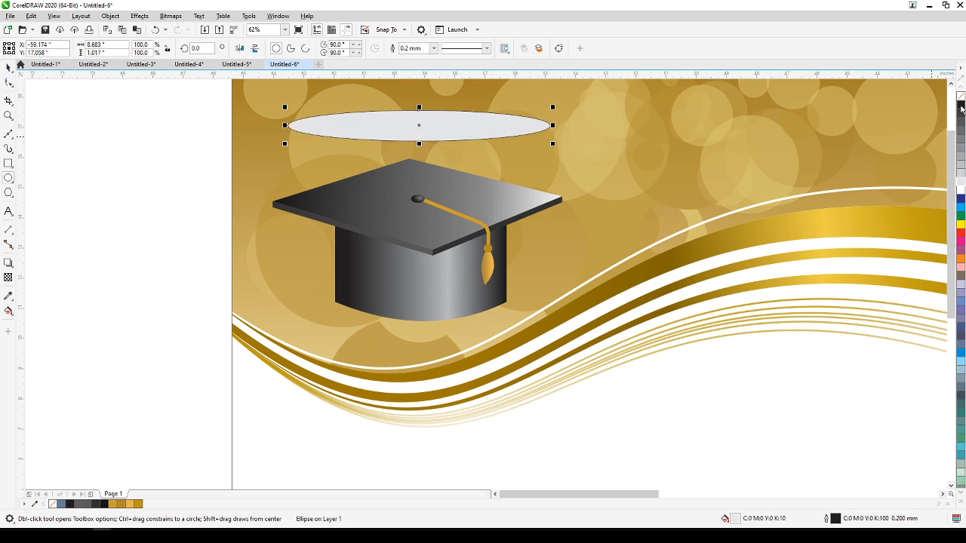
pyautogui.rightClick(960, 98)
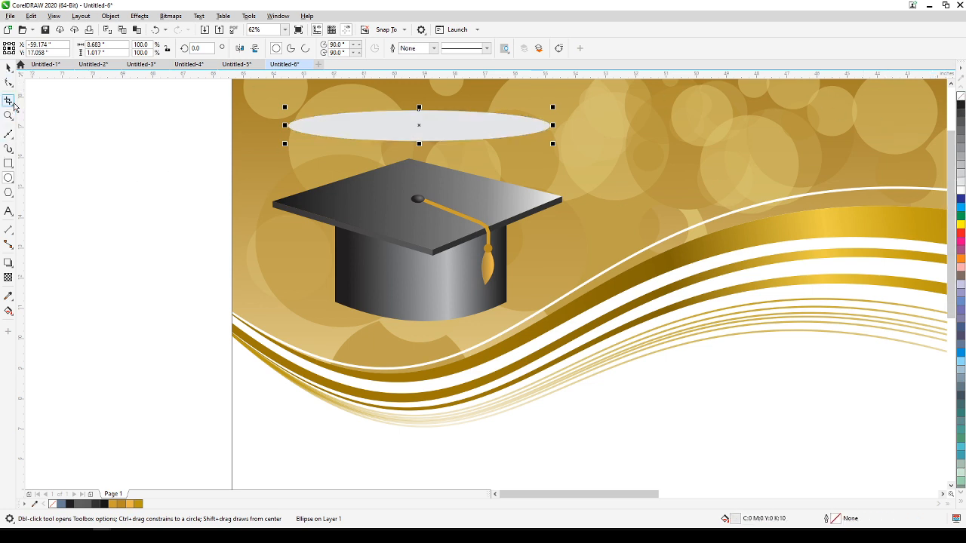
pyautogui.click(8, 68)
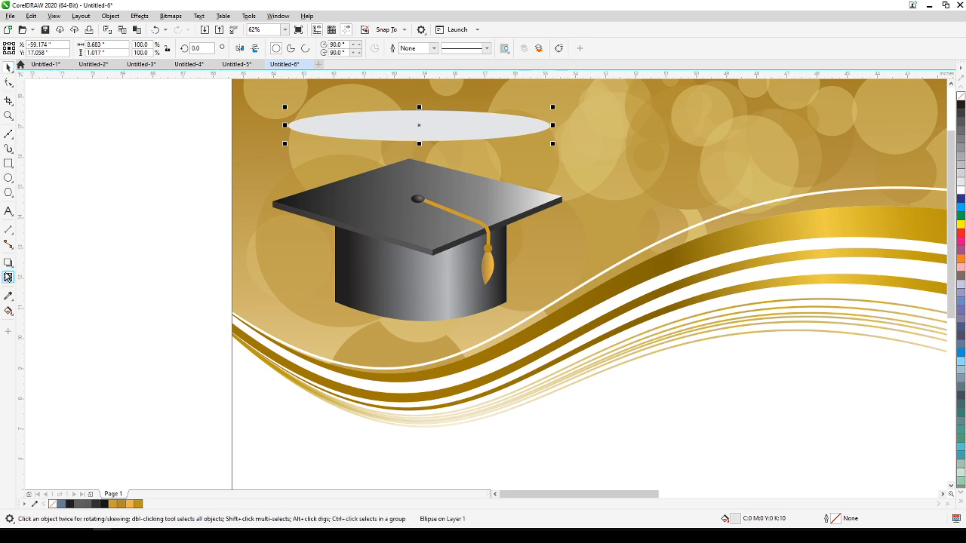
# Add a drop shadow to the ellipse, offset about 0.09 inches right and 0.32 inches down, with feathering of 52.
pyautogui.click(9, 264)
pyautogui.click(9, 265)
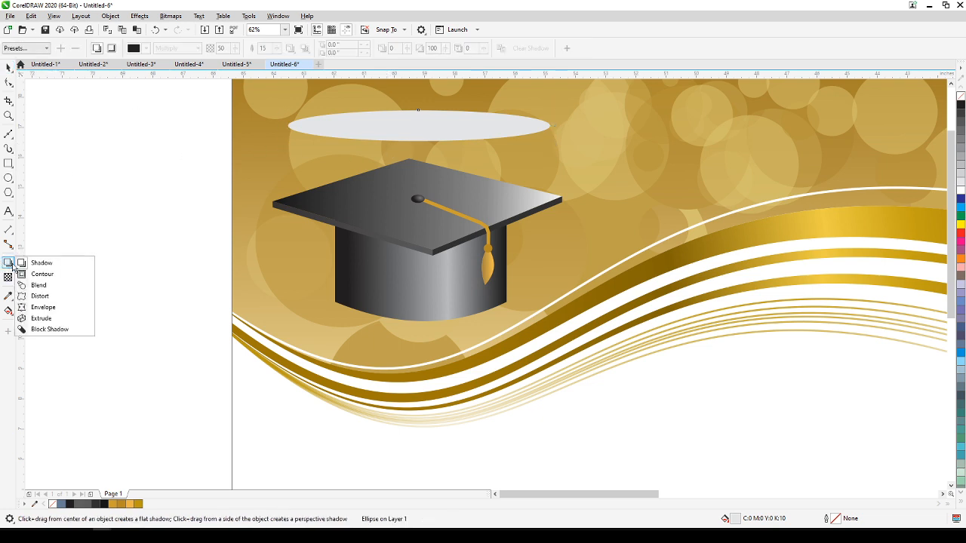
pyautogui.click(39, 263)
pyautogui.moveTo(419, 126); pyautogui.dragTo(425, 149)
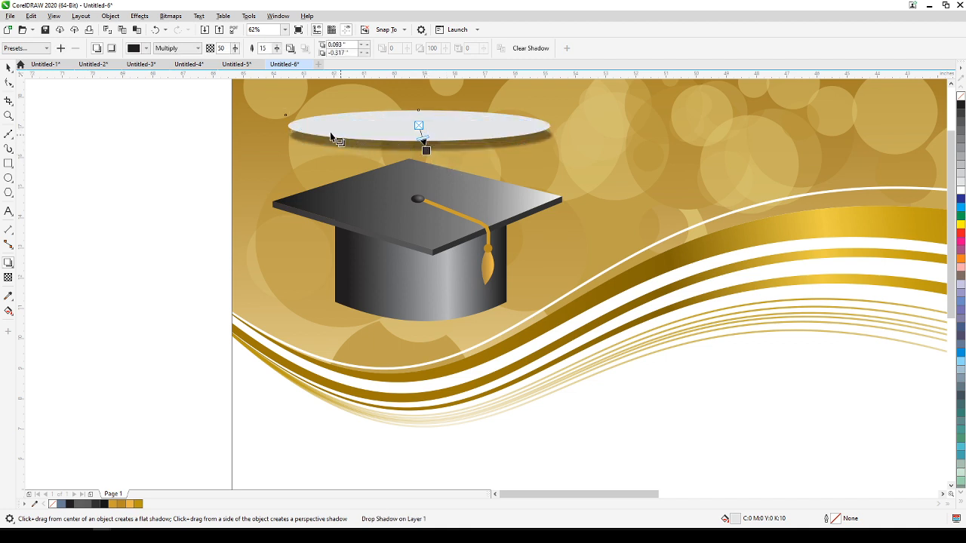
pyautogui.moveTo(279, 52); pyautogui.dragTo(286, 65)
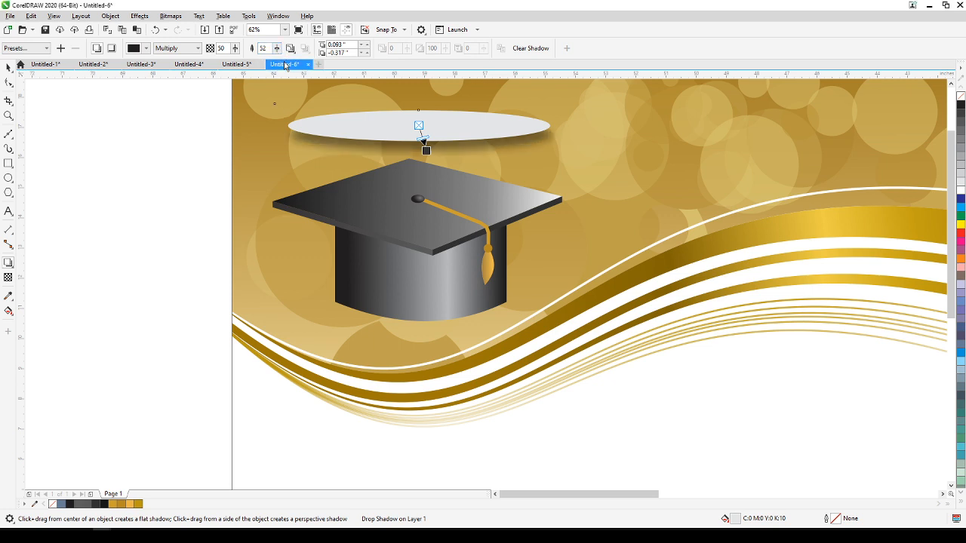
# Break the drop shadow apart from the ellipse and delete the ellipse, keeping only the shadow.
pyautogui.click(8, 69)
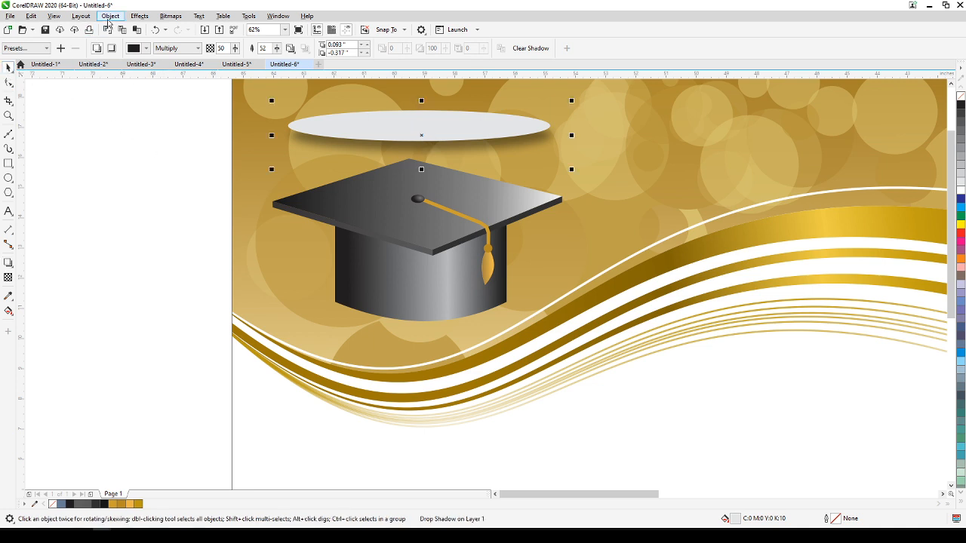
pyautogui.click(109, 16)
pyautogui.click(144, 249)
pyautogui.click(142, 271)
pyautogui.moveTo(402, 138); pyautogui.dragTo(623, 130)
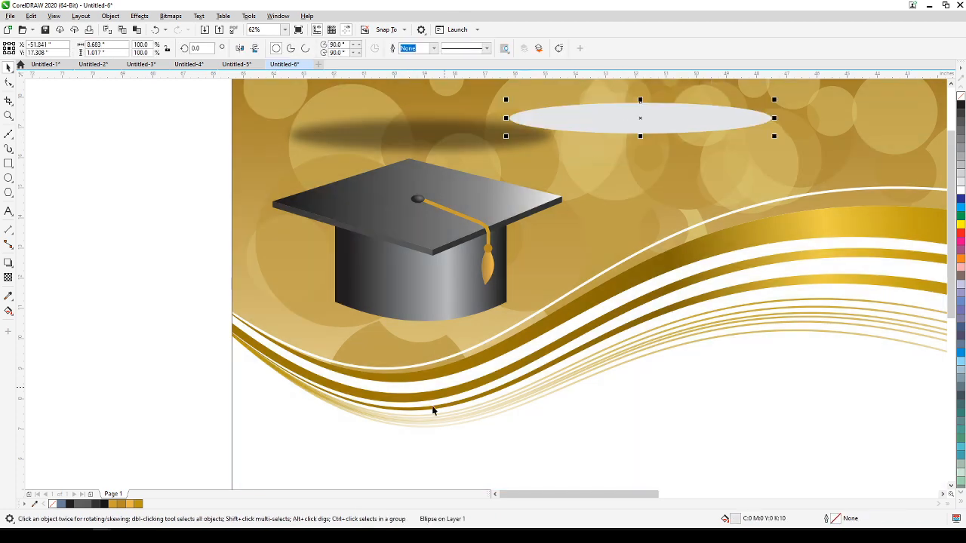
pyautogui.press('Delete')
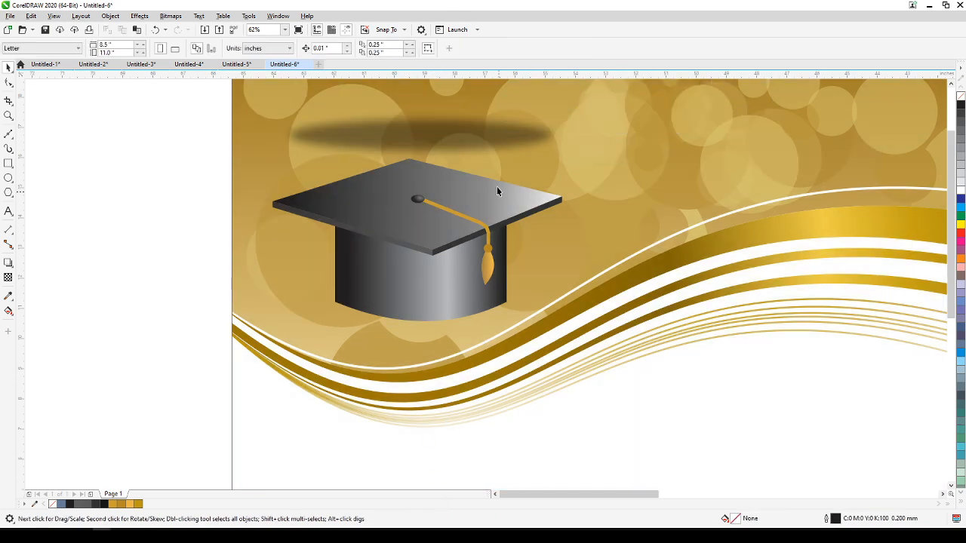
# Move the soft shadow from above the cap down to the base of the cap.
pyautogui.click(488, 144)
pyautogui.scroll(-5, 488, 144)
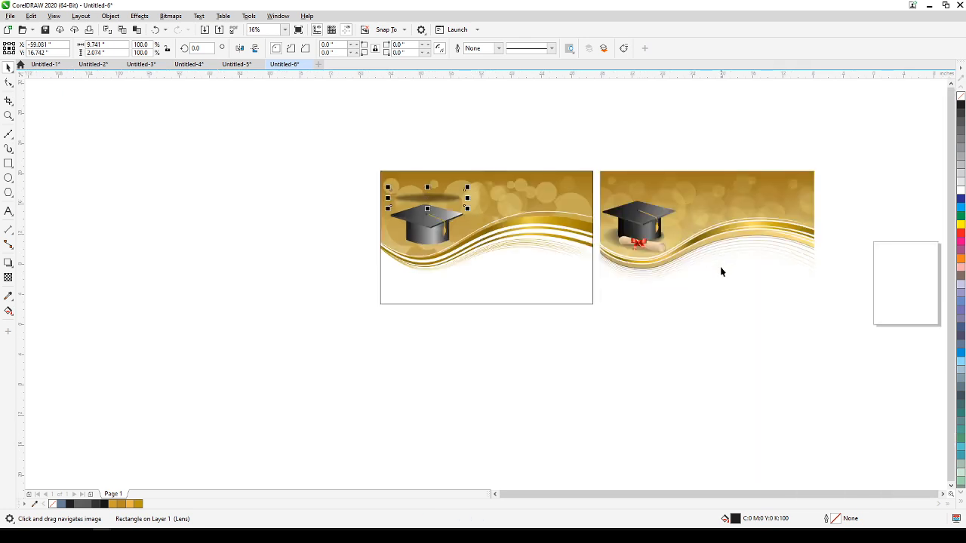
pyautogui.scroll(2, 496, 246)
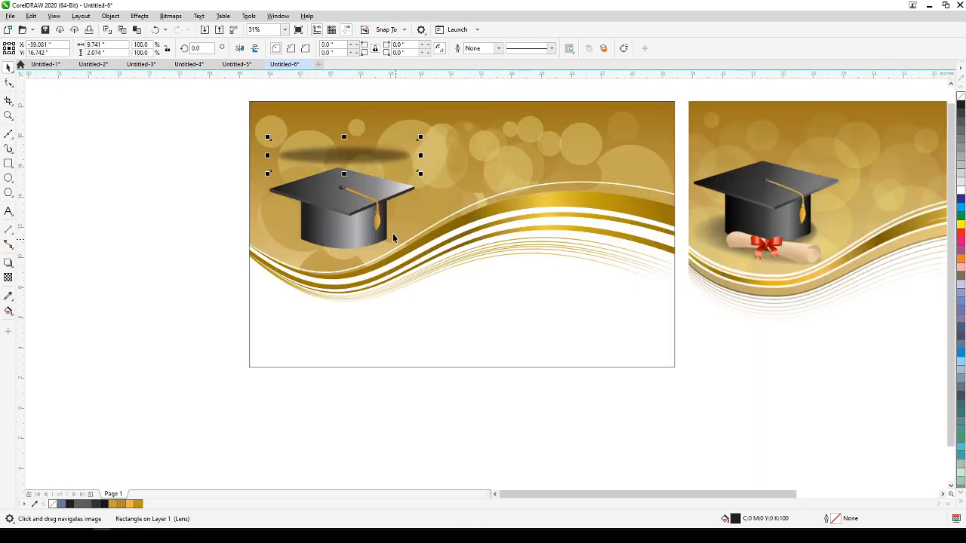
pyautogui.moveTo(356, 167); pyautogui.dragTo(349, 255)
pyautogui.click(195, 221)
pyautogui.click(337, 195)
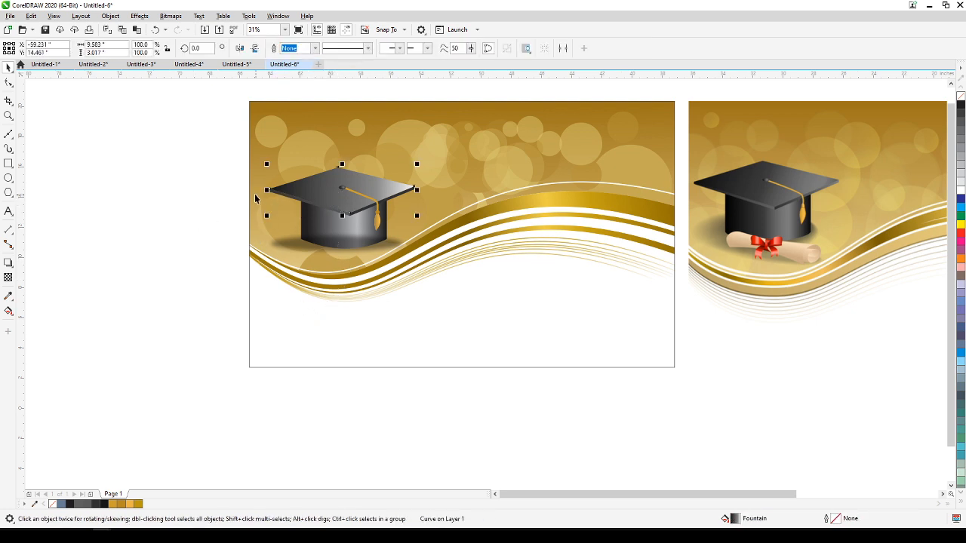
pyautogui.press('Escape')
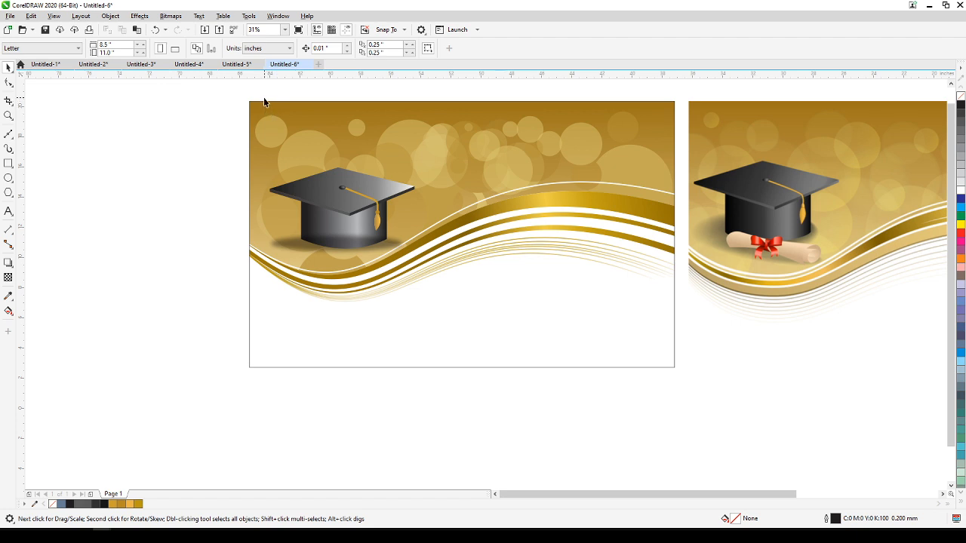
# Select all the cap pieces without the shadow and bring them in front of the shadow.
pyautogui.moveTo(220, 119); pyautogui.dragTo(429, 265)
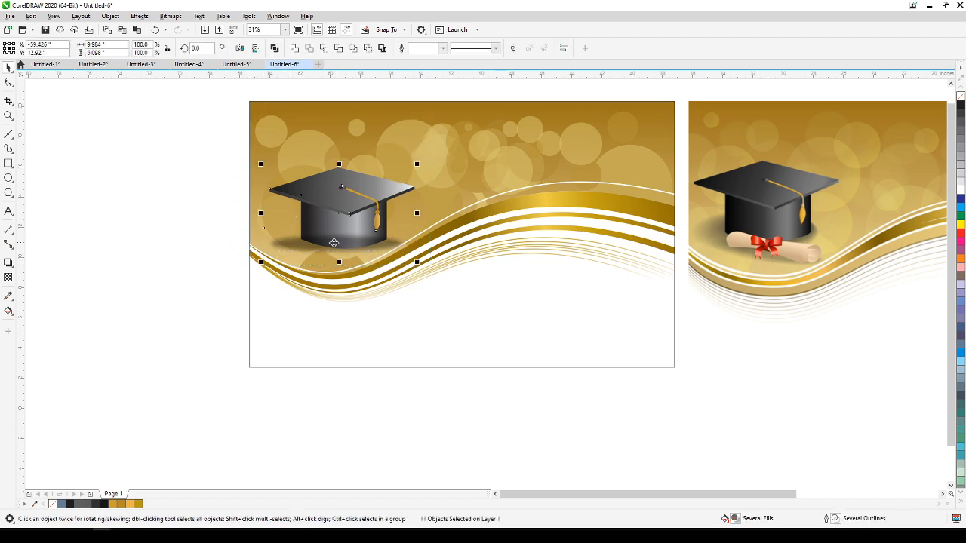
pyautogui.keyDown('shift'); pyautogui.click(281, 245); pyautogui.keyUp('shift')
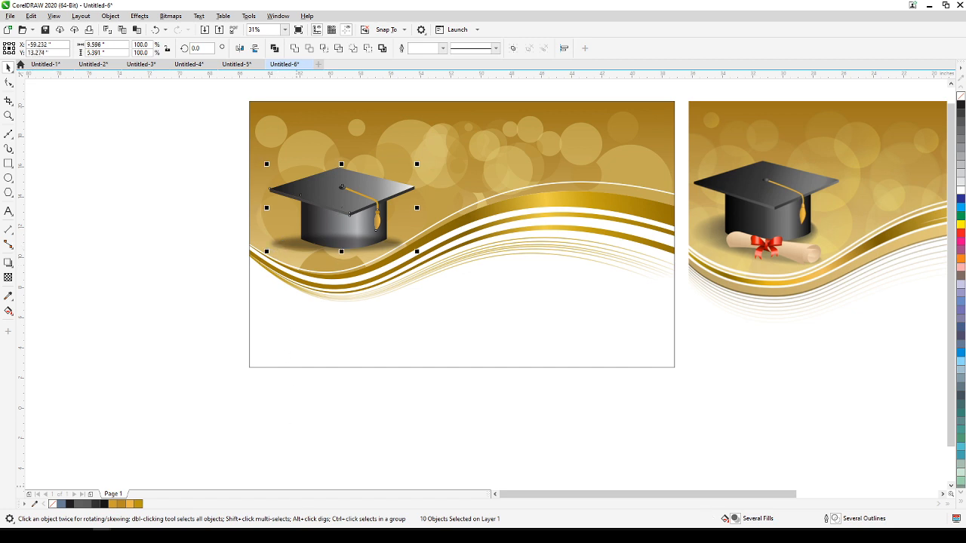
pyautogui.click(187, 273)
# Reshape the shadow to about 8.77 by 4.4 inches and position it around the base of the cap.
pyautogui.click(292, 248)
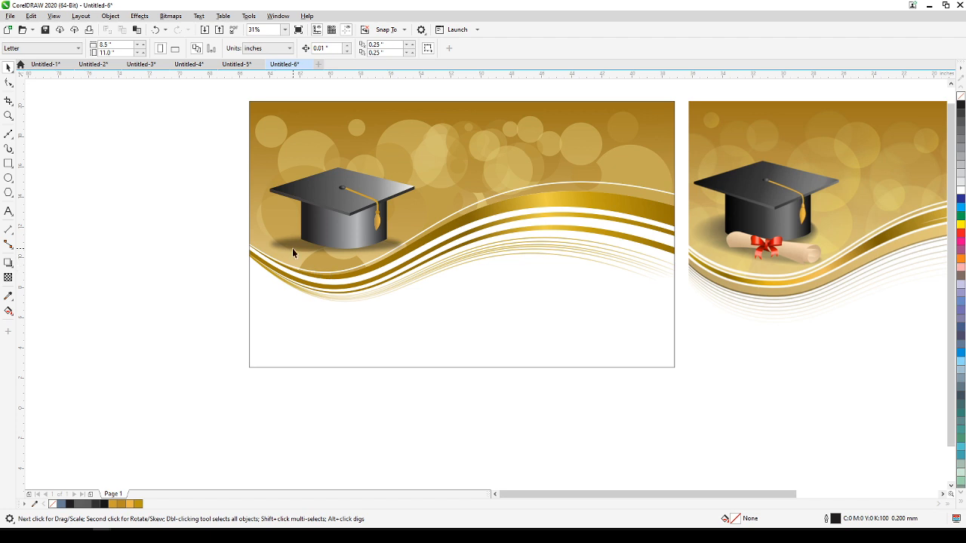
pyautogui.moveTo(333, 262); pyautogui.dragTo(334, 268)
pyautogui.moveTo(260, 225); pyautogui.dragTo(269, 227)
pyautogui.moveTo(341, 226); pyautogui.dragTo(342, 214)
pyautogui.moveTo(341, 268); pyautogui.dragTo(350, 284)
pyautogui.moveTo(338, 248); pyautogui.dragTo(288, 247)
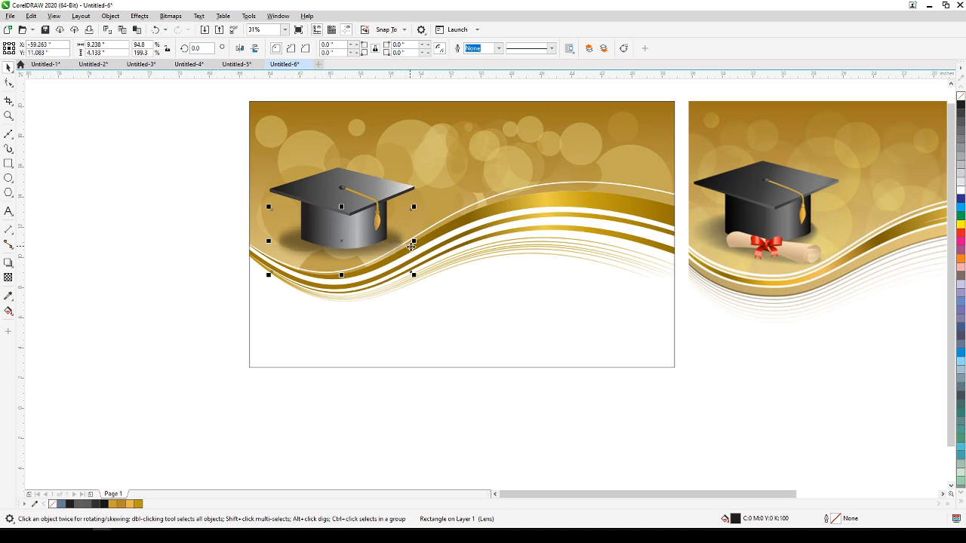
pyautogui.moveTo(414, 240); pyautogui.dragTo(407, 240)
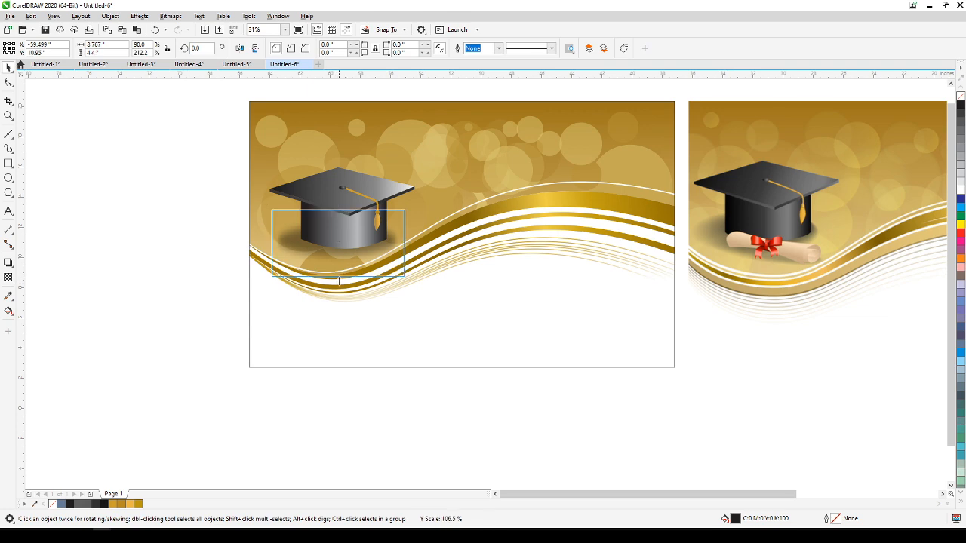
pyautogui.click(212, 298)
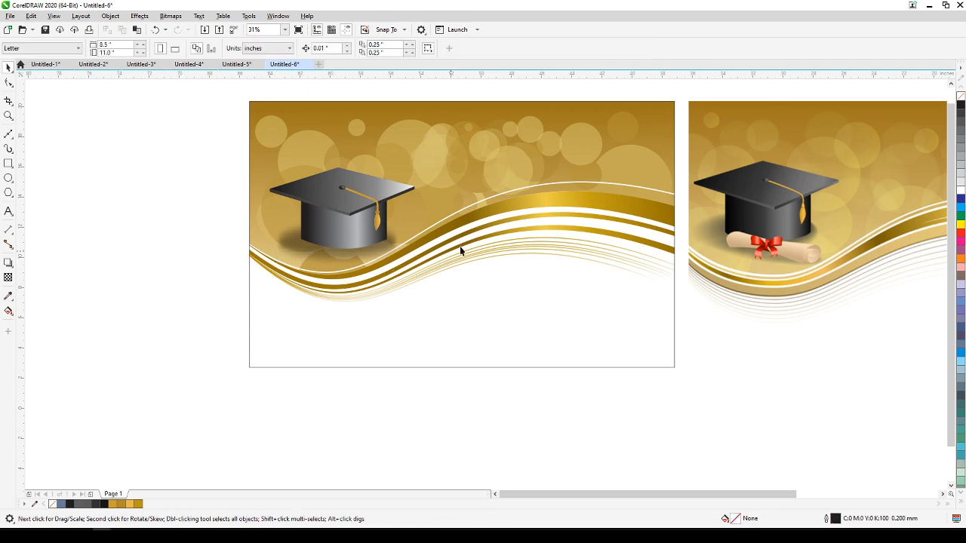
# Trace the inner and lower edges of the red bow's left loop on the reference diploma with Bézier segments.
pyautogui.scroll(7, 766, 249)
pyautogui.scroll(-2, 635, 292)
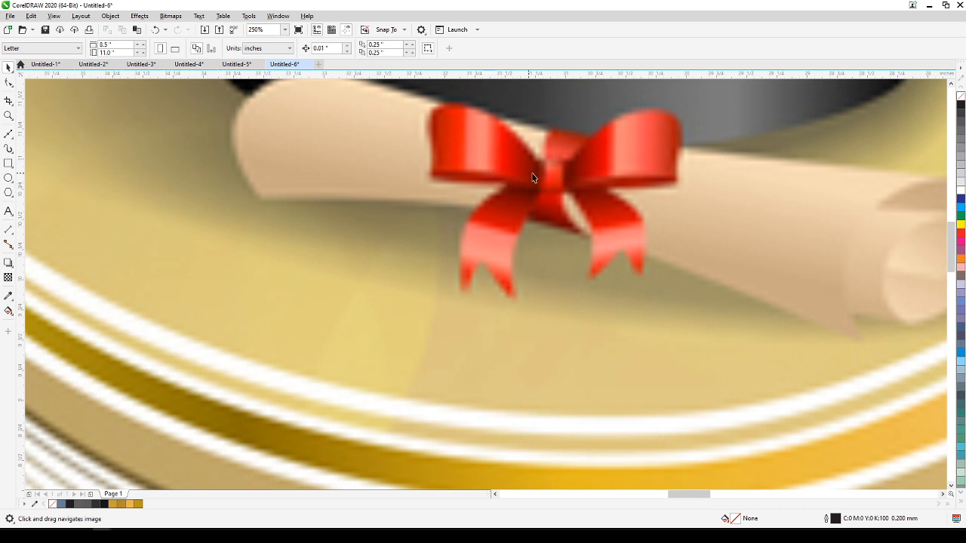
pyautogui.scroll(2, 505, 166)
pyautogui.scroll(-2, 498, 224)
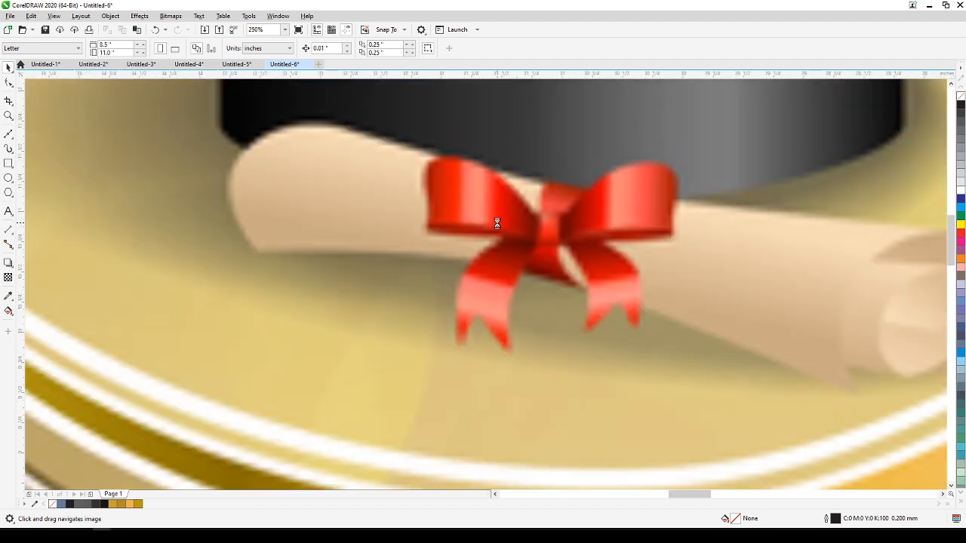
pyautogui.click(8, 134)
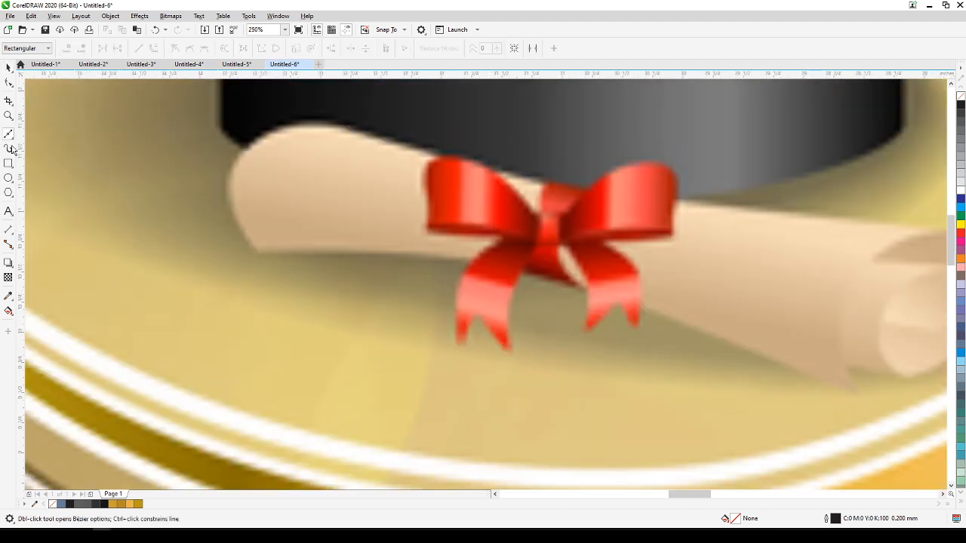
pyautogui.click(532, 214)
pyautogui.click(532, 242)
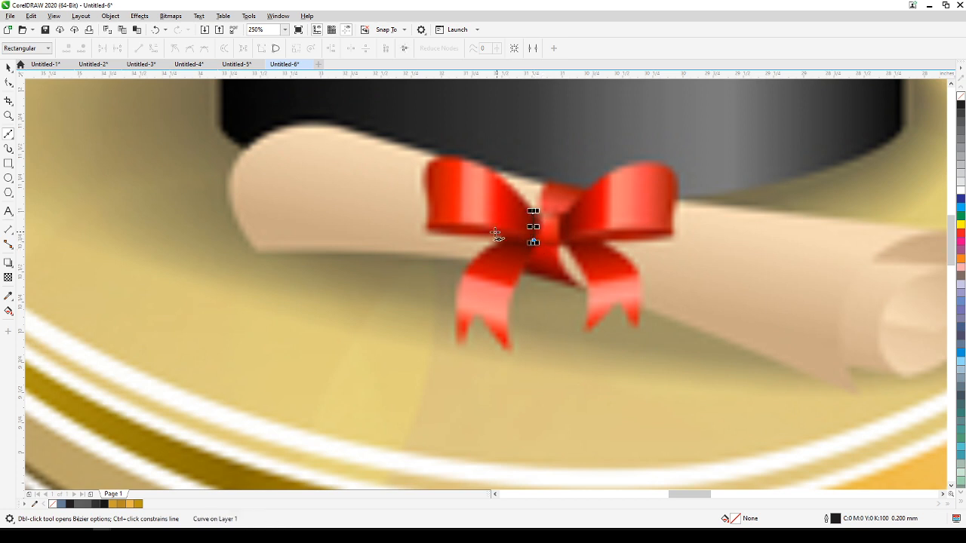
pyautogui.click(427, 227)
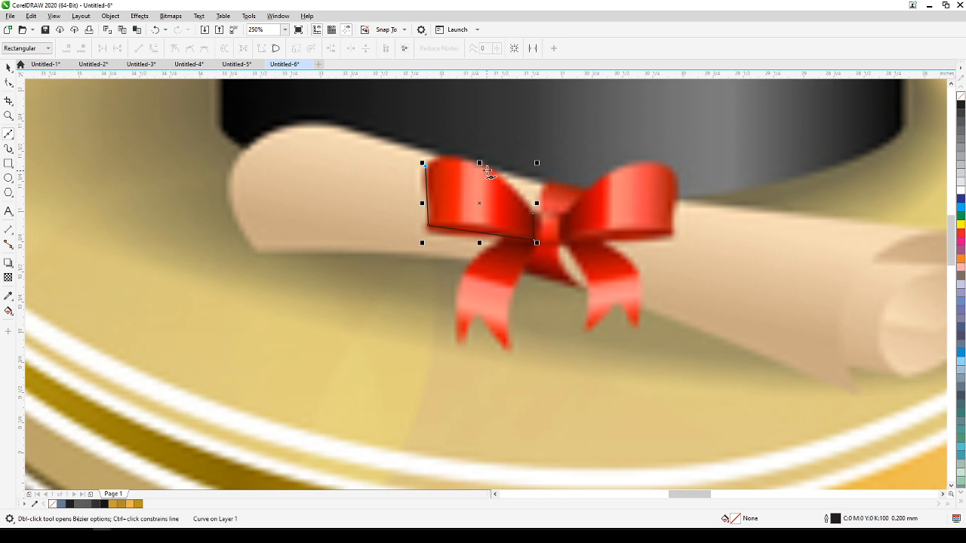
# Close the bow's left loop outline, convert its segments to curves and bend the upper and lower edges to match the reference.
pyautogui.click(533, 215)
pyautogui.click(7, 83)
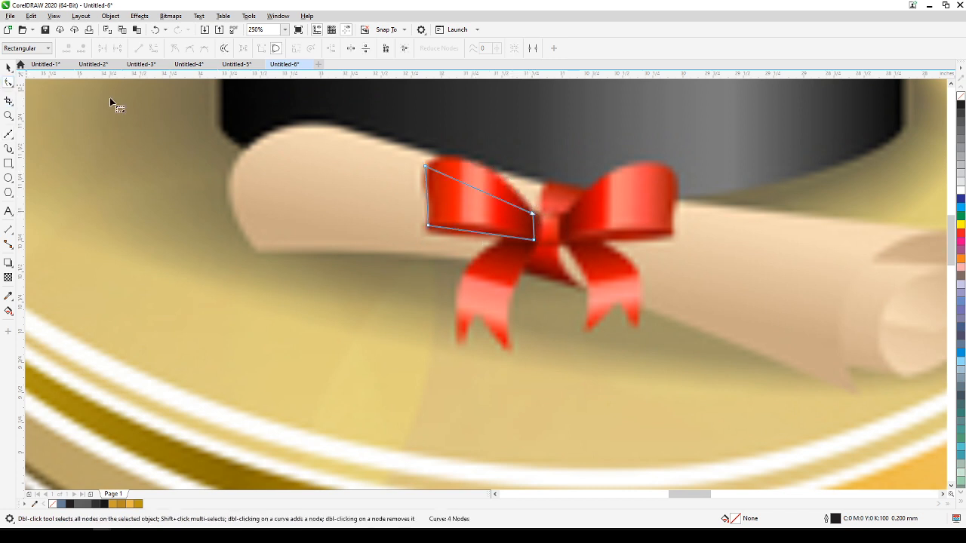
pyautogui.moveTo(392, 139); pyautogui.dragTo(629, 308)
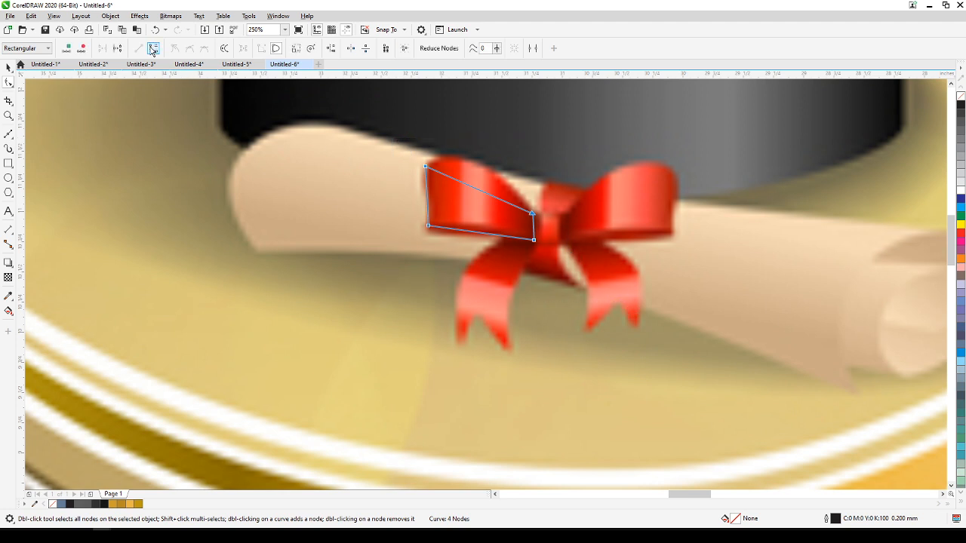
pyautogui.click(152, 49)
pyautogui.moveTo(459, 186); pyautogui.dragTo(462, 159)
pyautogui.moveTo(469, 230); pyautogui.dragTo(473, 225)
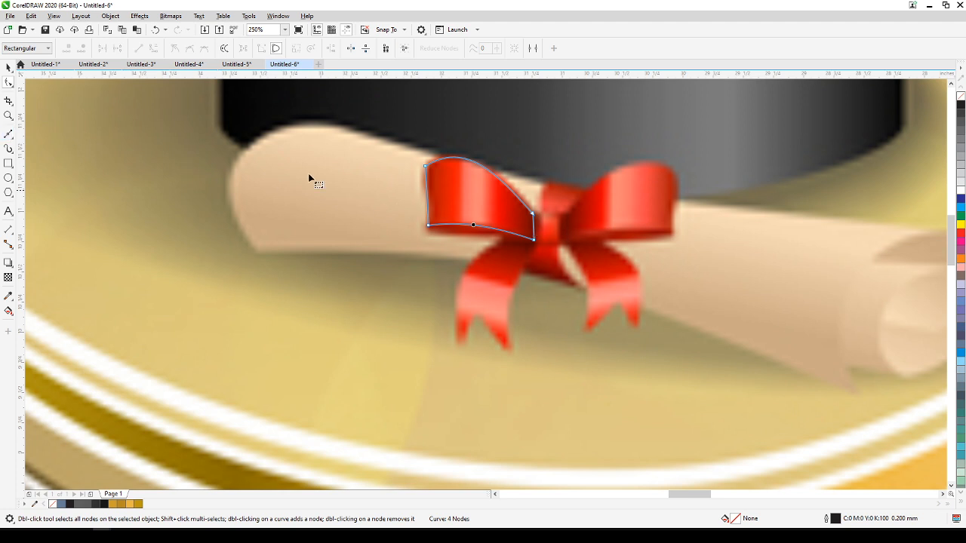
# Draw a rectangle over the bow's center knot, round its corners to about 0.058 inches and stretch it to about 0.25 by 0.27 inches.
pyautogui.click(8, 164)
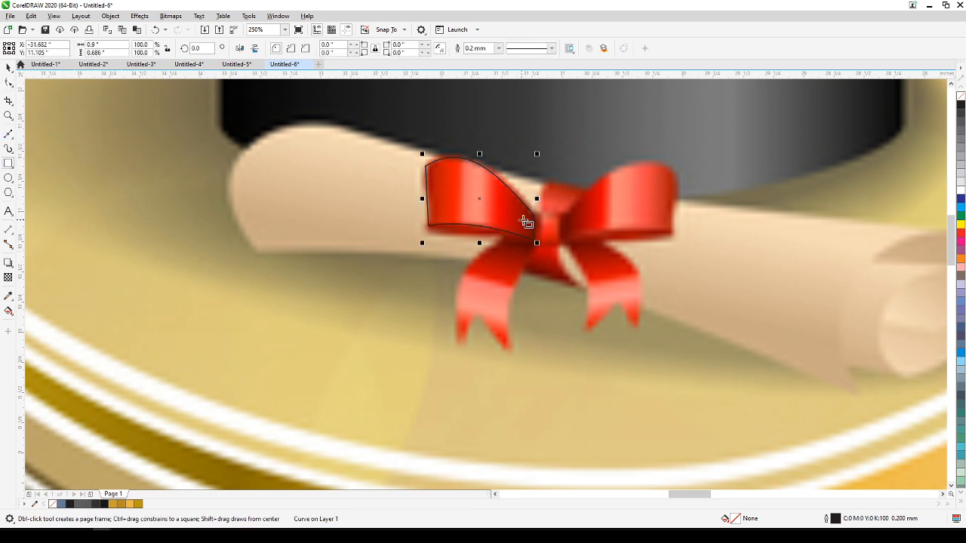
pyautogui.moveTo(530, 213); pyautogui.dragTo(567, 245)
pyautogui.click(7, 83)
pyautogui.scroll(2, 513, 252)
pyautogui.moveTo(583, 190); pyautogui.dragTo(594, 191)
pyautogui.click(8, 66)
pyautogui.moveTo(614, 186); pyautogui.dragTo(614, 177)
pyautogui.scroll(-2, 622, 220)
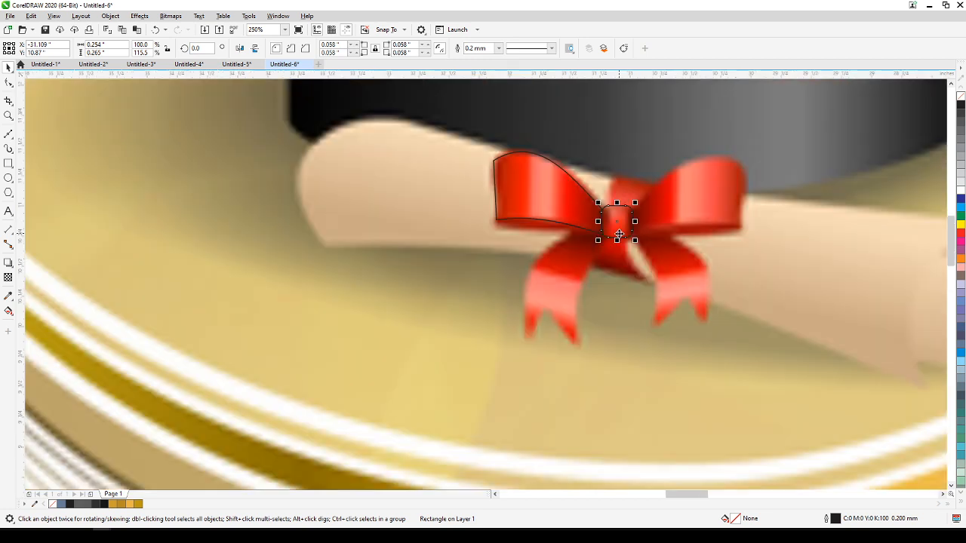
pyautogui.click(659, 304)
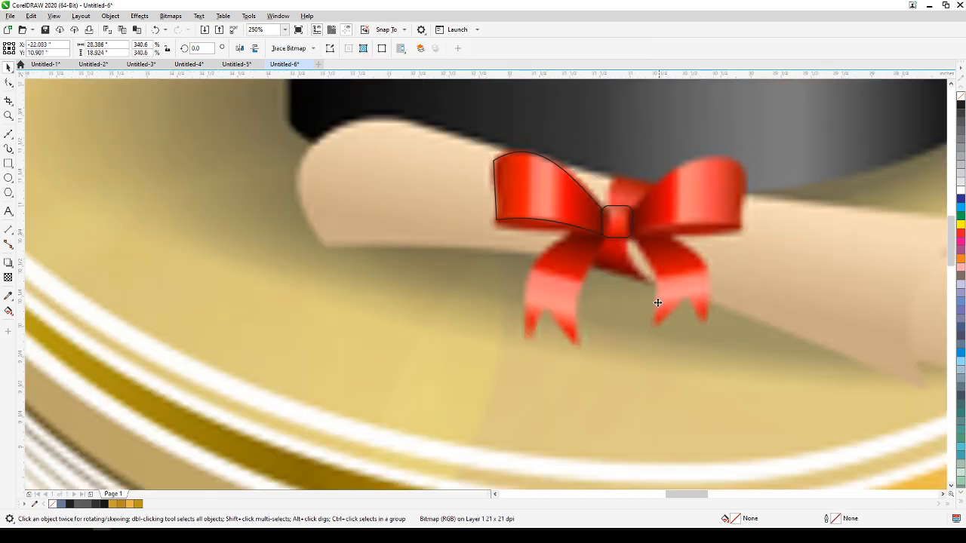
# Create a horizontally mirrored copy of the left loop outline and place it over the bow's right loop.
pyautogui.click(513, 213)
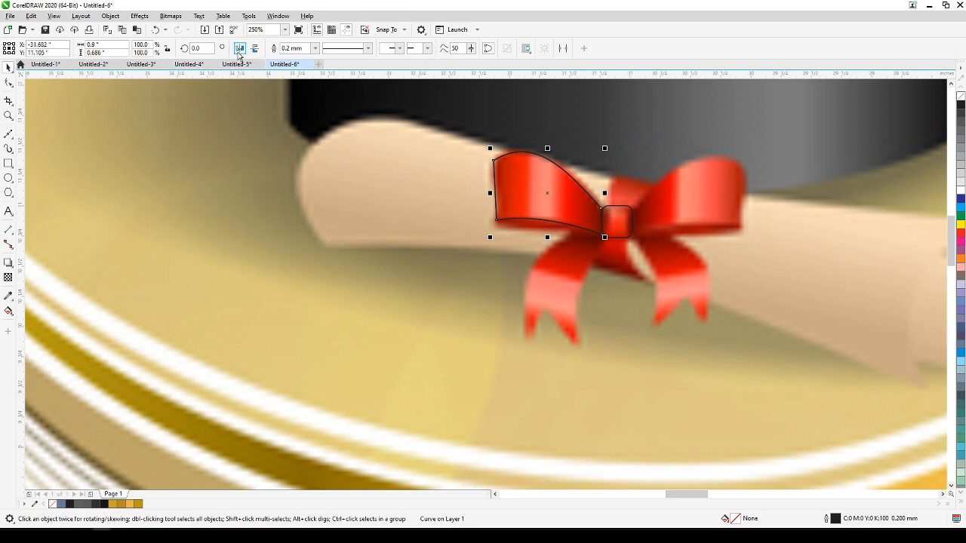
pyautogui.click(239, 48)
pyautogui.moveTo(599, 184)
pyautogui.mouseDown()
pyautogui.moveTo(748, 192)
pyautogui.moveTo(732, 182)
pyautogui.moveTo(736, 191)
pyautogui.mouseUp()
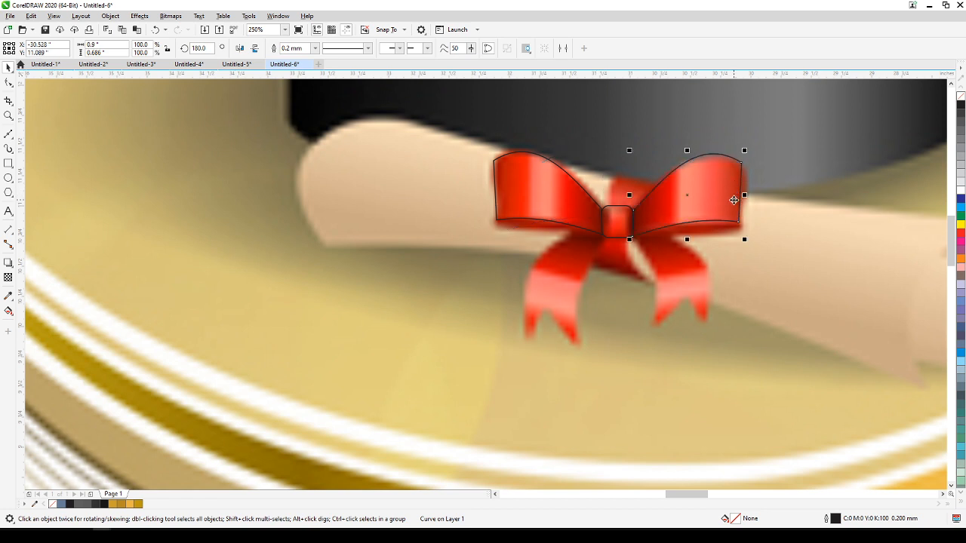
pyautogui.click(787, 214)
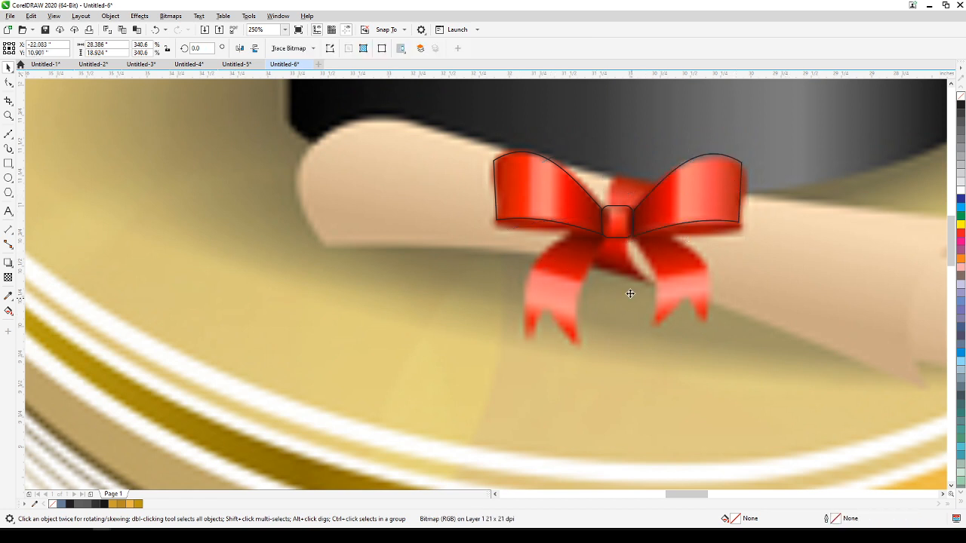
# Trace the bow's left ribbon tail with its notched end as a closed five-node Bézier outline.
pyautogui.click(14, 134)
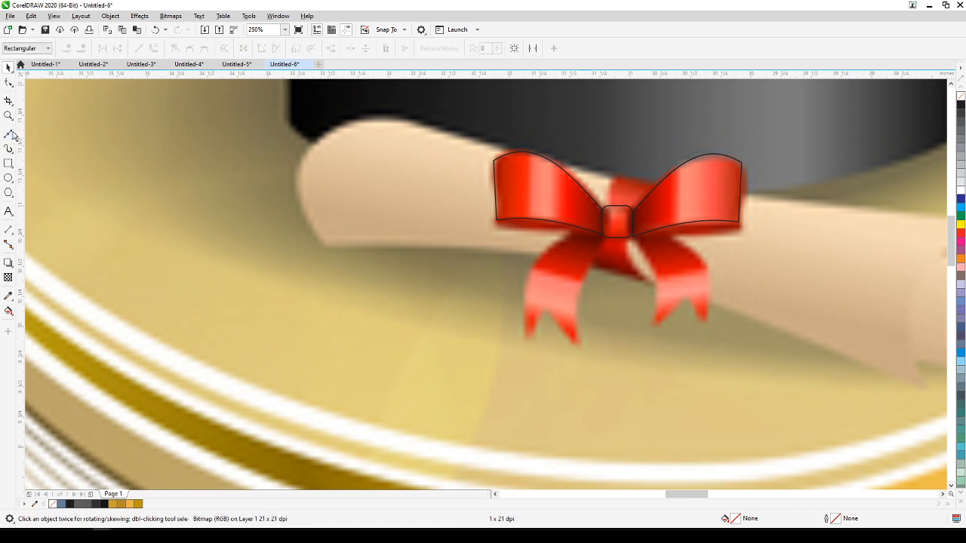
pyautogui.click(579, 227)
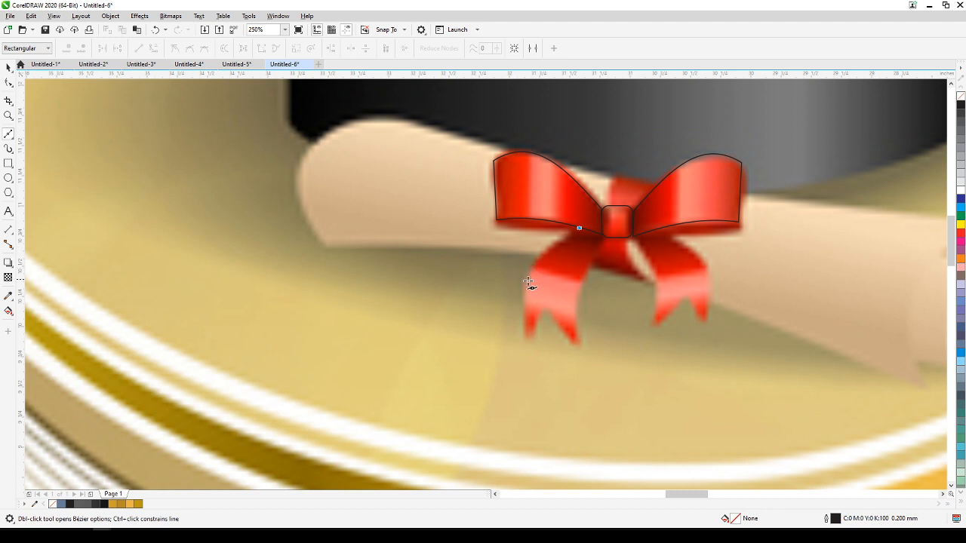
pyautogui.click(527, 338)
pyautogui.click(544, 312)
pyautogui.click(579, 347)
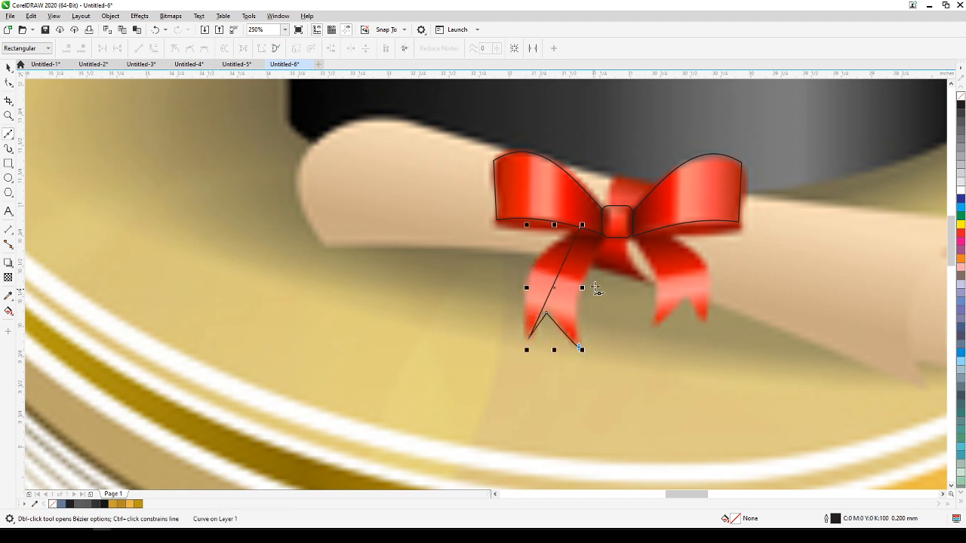
pyautogui.click(602, 235)
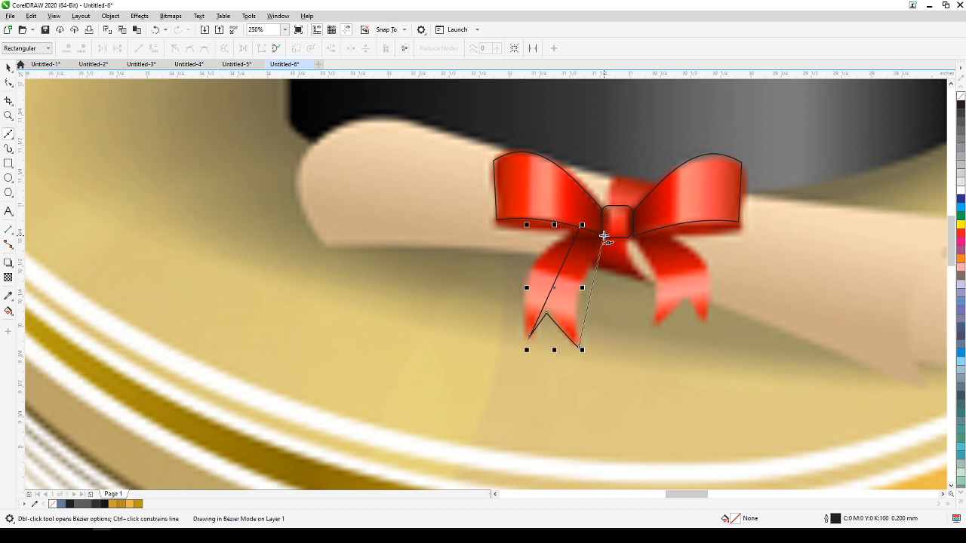
pyautogui.click(579, 228)
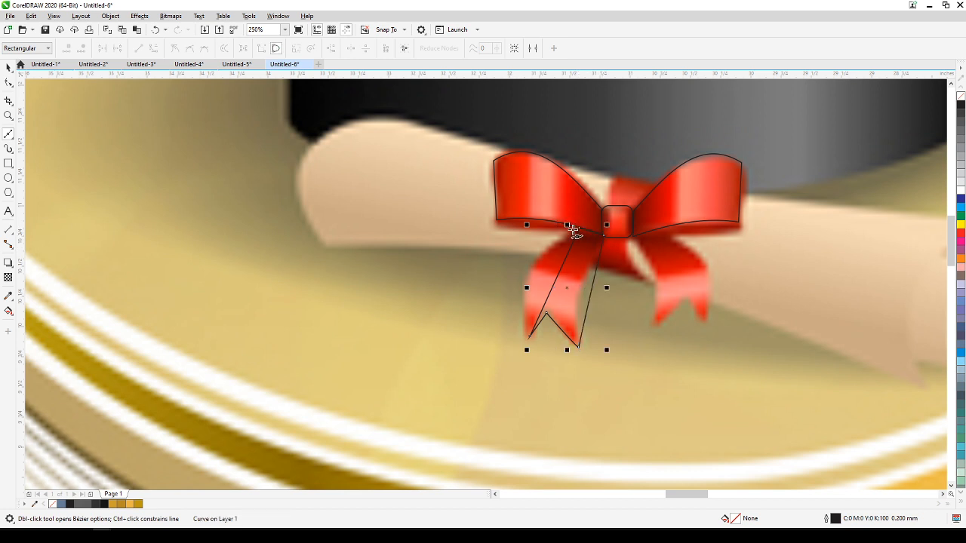
# Convert the left tail's segments to curves and bend its sides and notch to follow the reference ribbon, with a cusp at the inner tip.
pyautogui.click(13, 85)
pyautogui.moveTo(495, 201); pyautogui.dragTo(654, 415)
pyautogui.click(151, 48)
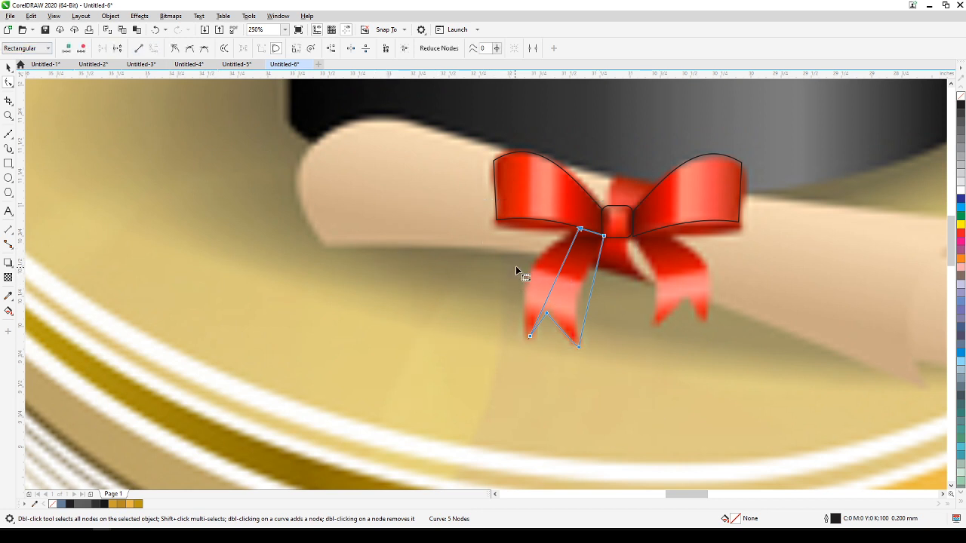
pyautogui.moveTo(558, 280)
pyautogui.mouseDown()
pyautogui.moveTo(526, 275)
pyautogui.moveTo(539, 318)
pyautogui.moveTo(558, 332)
pyautogui.mouseUp()
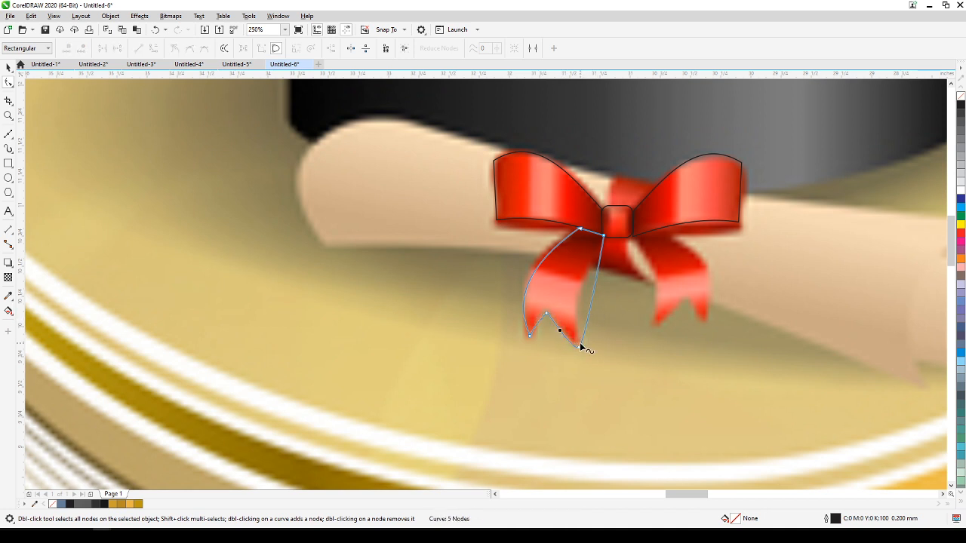
pyautogui.click(578, 347)
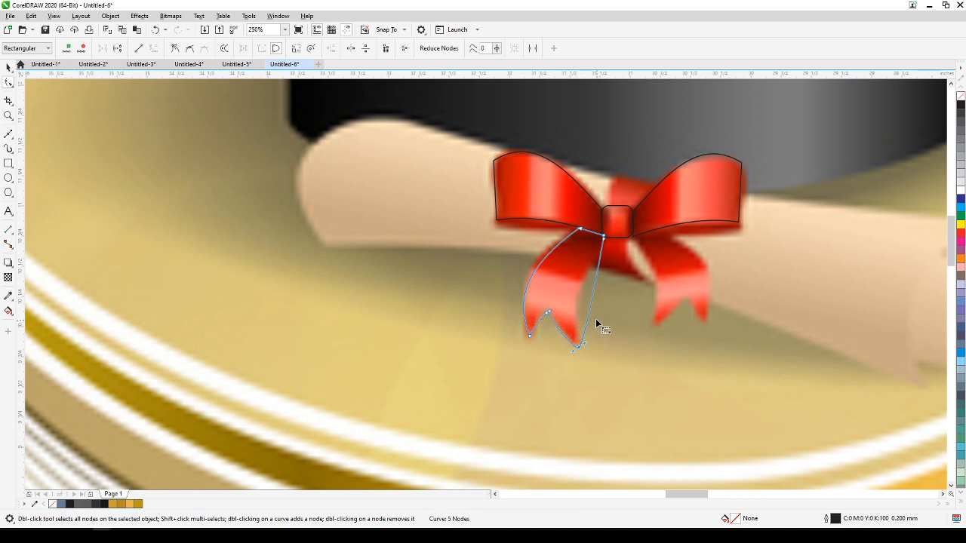
pyautogui.click(174, 47)
pyautogui.moveTo(588, 309); pyautogui.dragTo(579, 302)
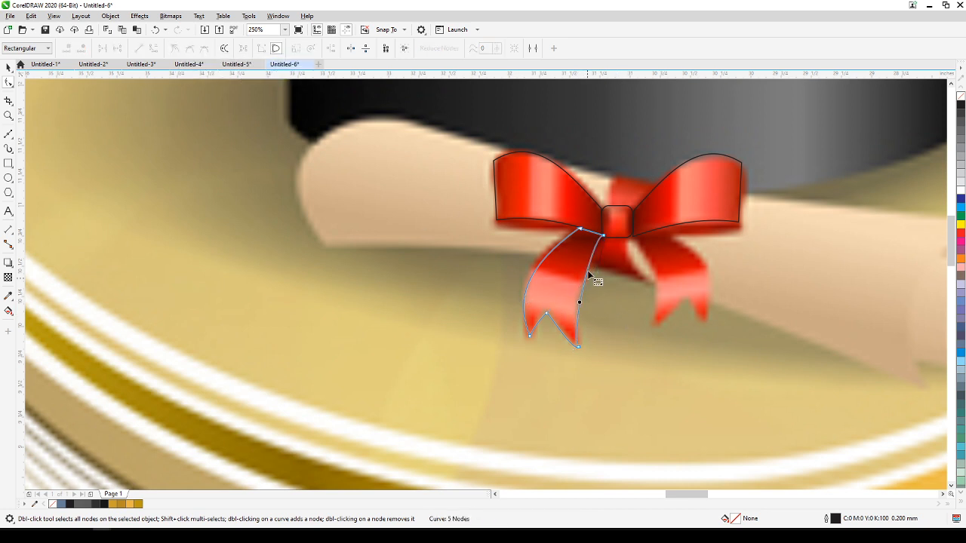
# Mirror a copy of the left tail onto the right ribbon tail, then shorten and skew it to about 0.63 by 0.78 inches.
pyautogui.click(9, 68)
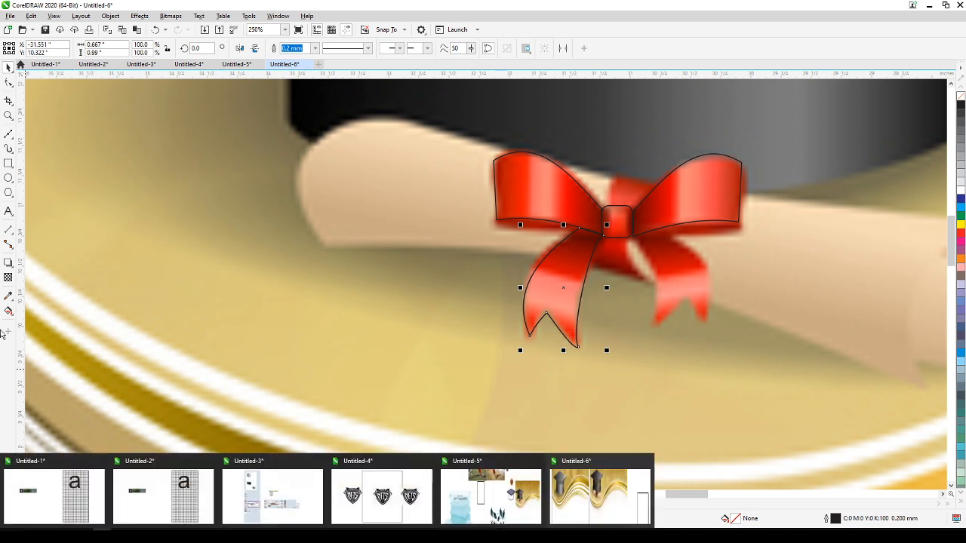
pyautogui.click(240, 48)
pyautogui.moveTo(598, 313); pyautogui.dragTo(711, 322)
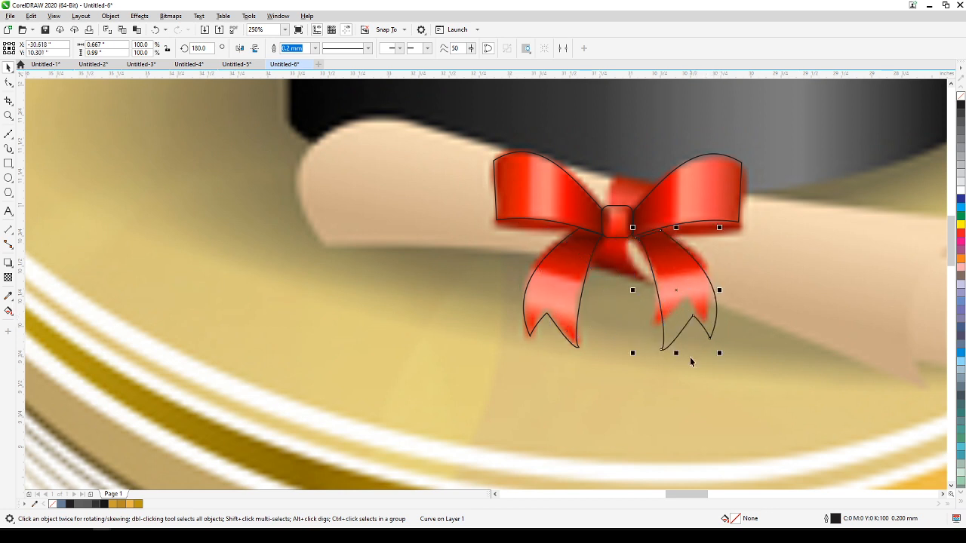
pyautogui.moveTo(678, 356); pyautogui.dragTo(677, 294)
pyautogui.click(678, 294)
pyautogui.moveTo(677, 329)
pyautogui.mouseDown()
pyautogui.moveTo(664, 331)
pyautogui.moveTo(669, 315)
pyautogui.mouseUp()
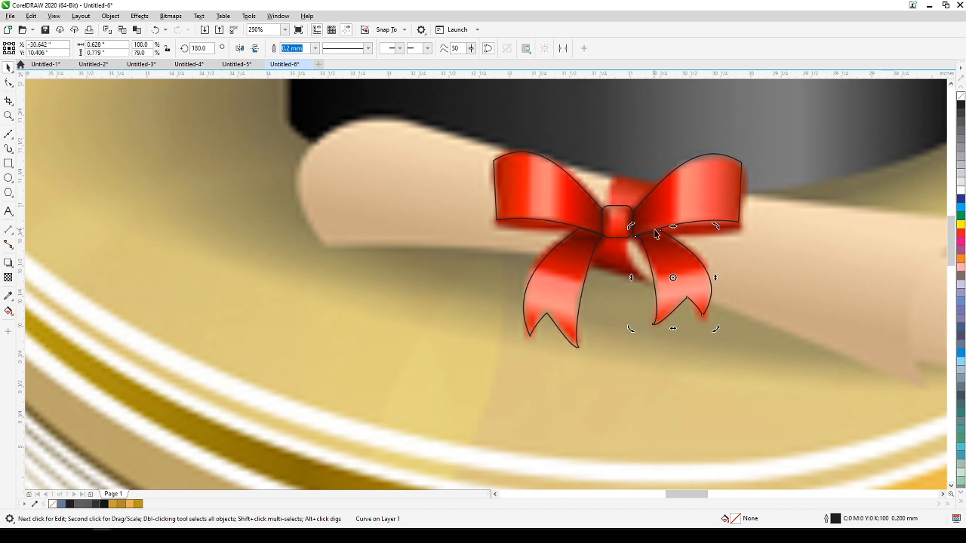
pyautogui.click(710, 196)
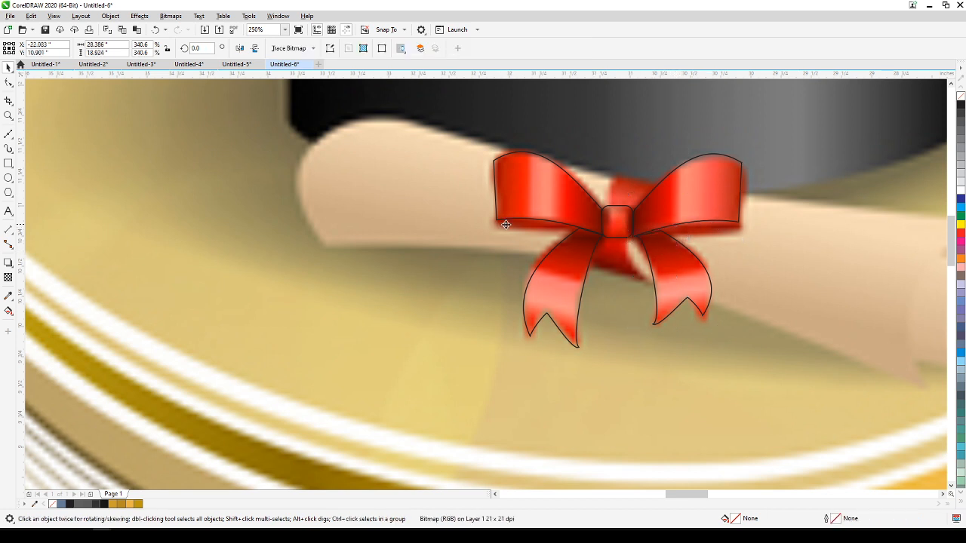
# Trace the narrow underside strip below the bow's left loop as a closed three-node Bézier outline.
pyautogui.scroll(2, 500, 224)
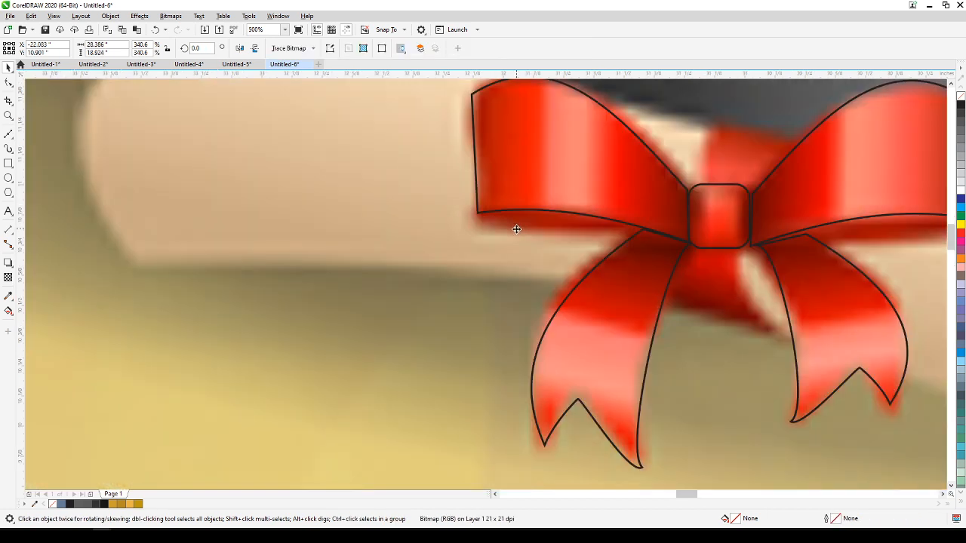
pyautogui.click(8, 135)
pyautogui.click(688, 242)
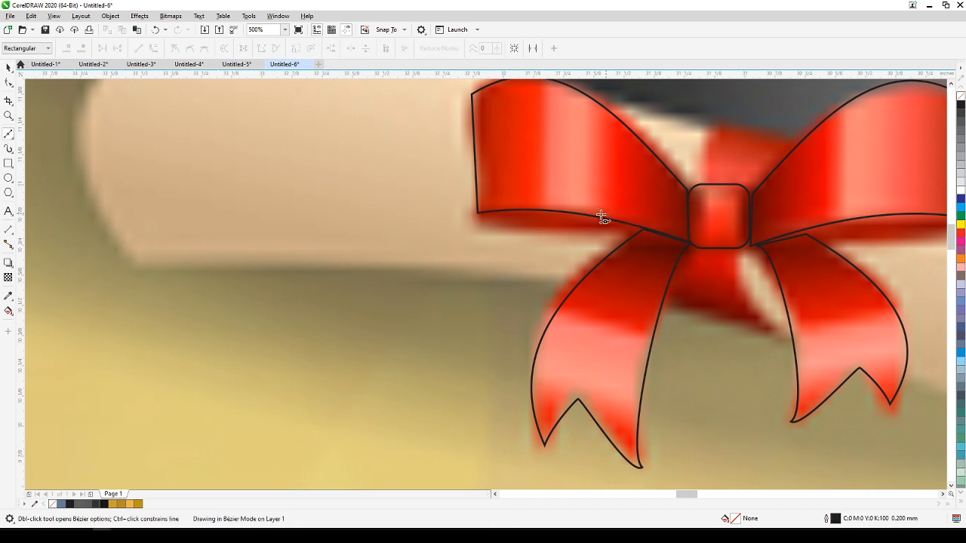
pyautogui.moveTo(475, 211); pyautogui.dragTo(492, 238)
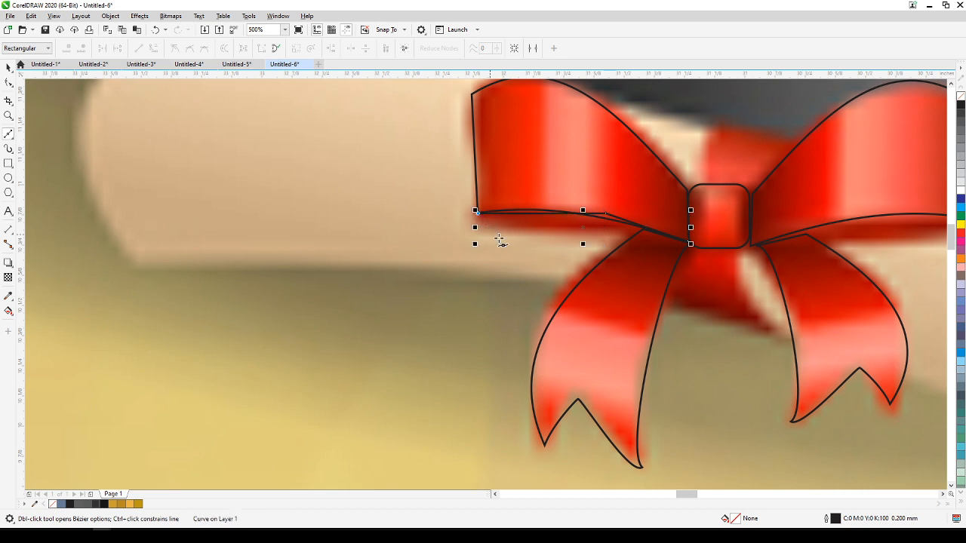
pyautogui.click(687, 242)
# Convert the underside strip's segments to curves and bend its upper and lower edges to fit beneath the left loop.
pyautogui.click(10, 88)
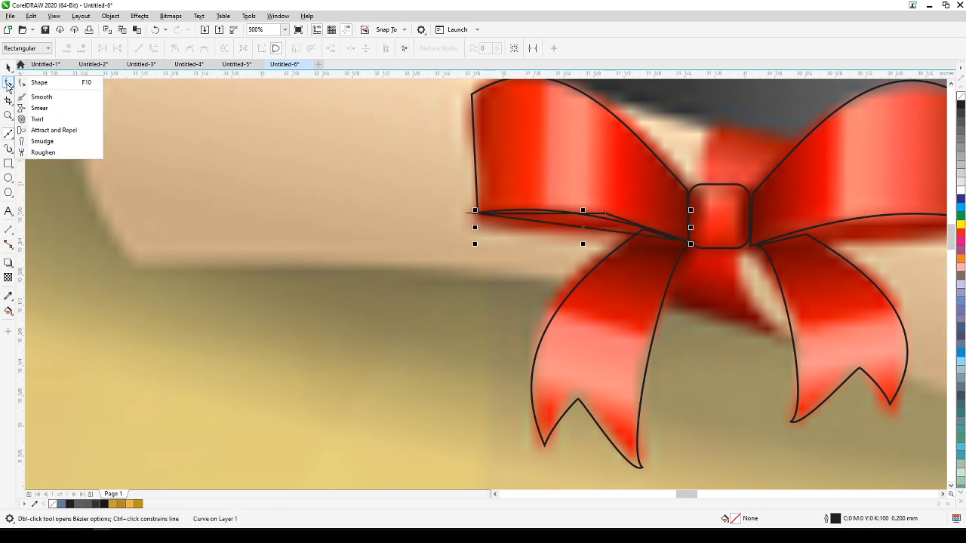
pyautogui.click(39, 82)
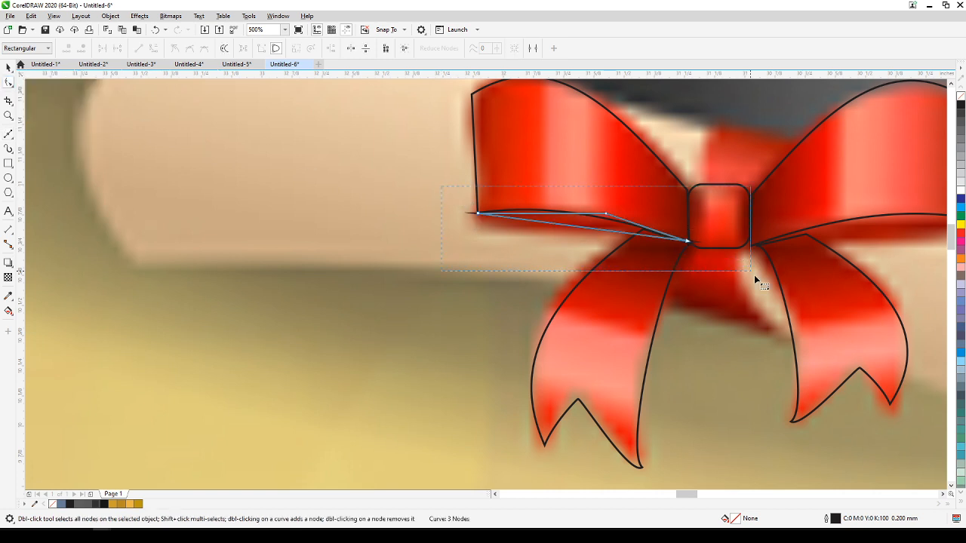
pyautogui.click(155, 49)
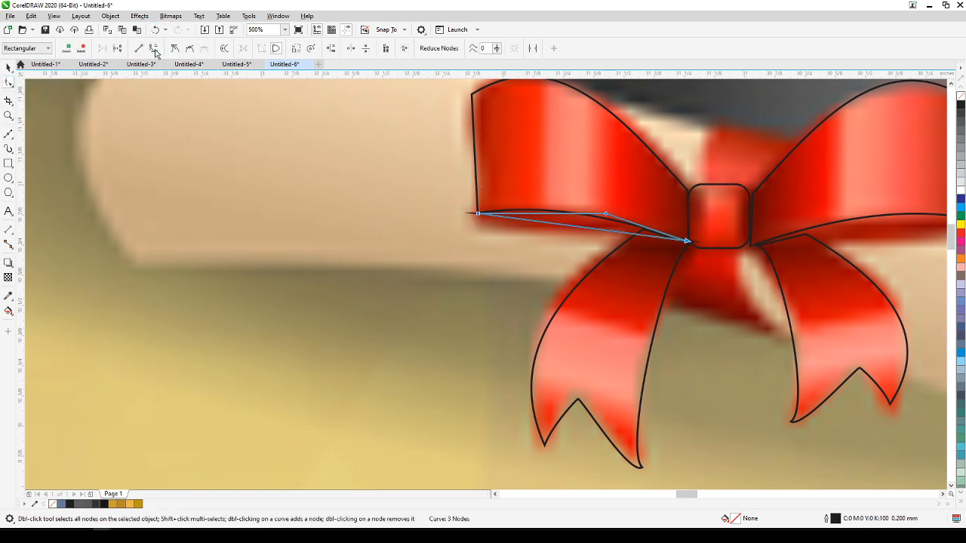
pyautogui.click(570, 233)
pyautogui.moveTo(565, 225)
pyautogui.mouseDown()
pyautogui.moveTo(511, 228)
pyautogui.moveTo(553, 211)
pyautogui.mouseUp()
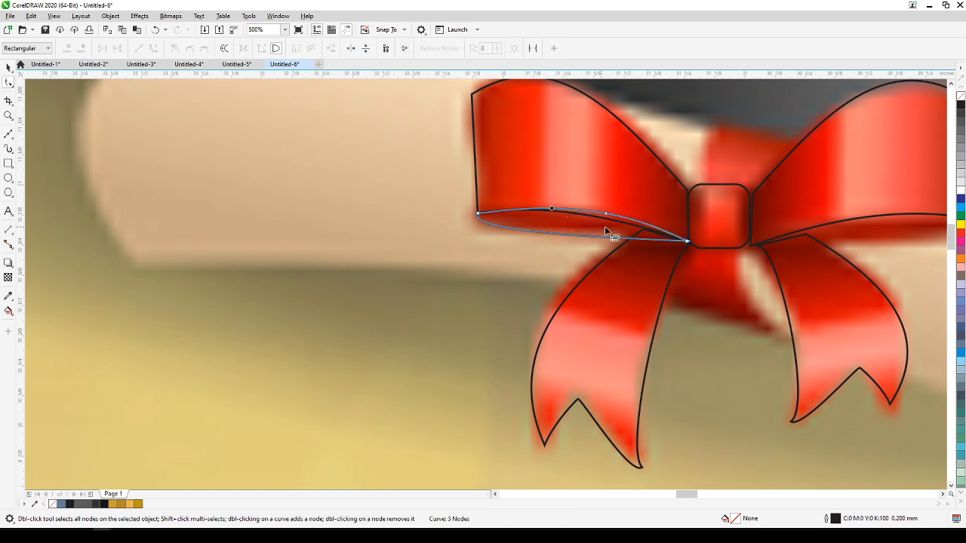
# Create a horizontally mirrored copy of the underside strip and place it beneath the bow's right loop.
pyautogui.scroll(-2, 662, 244)
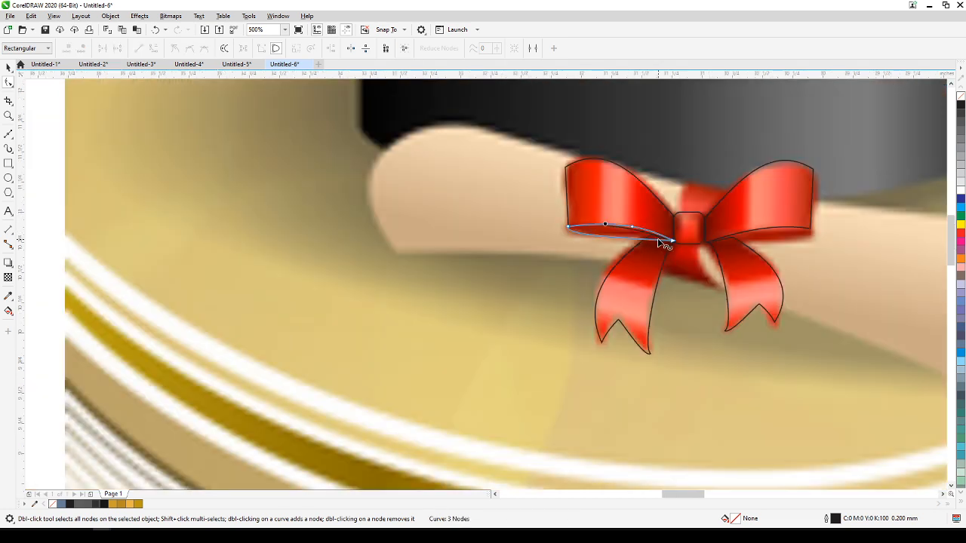
pyautogui.click(8, 66)
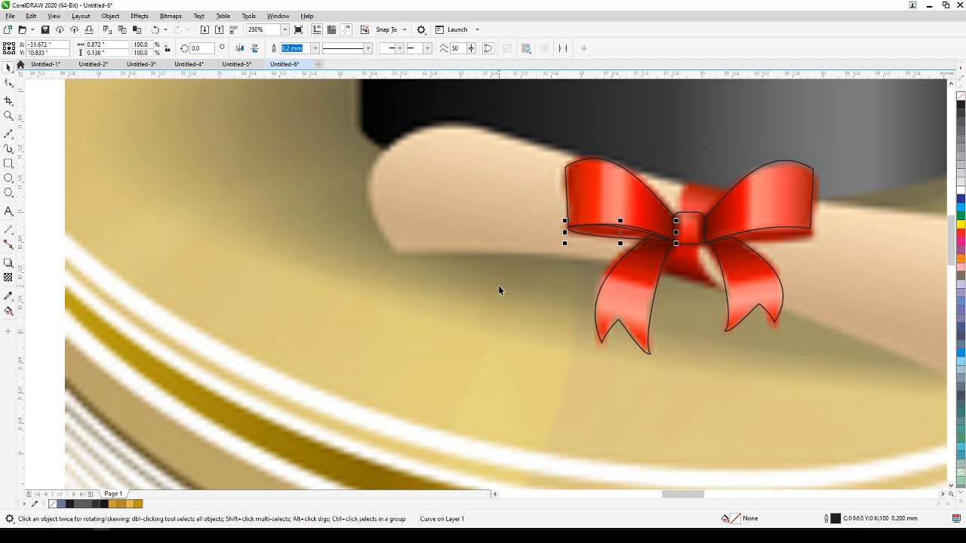
pyautogui.click(240, 49)
pyautogui.moveTo(660, 226); pyautogui.dragTo(798, 230)
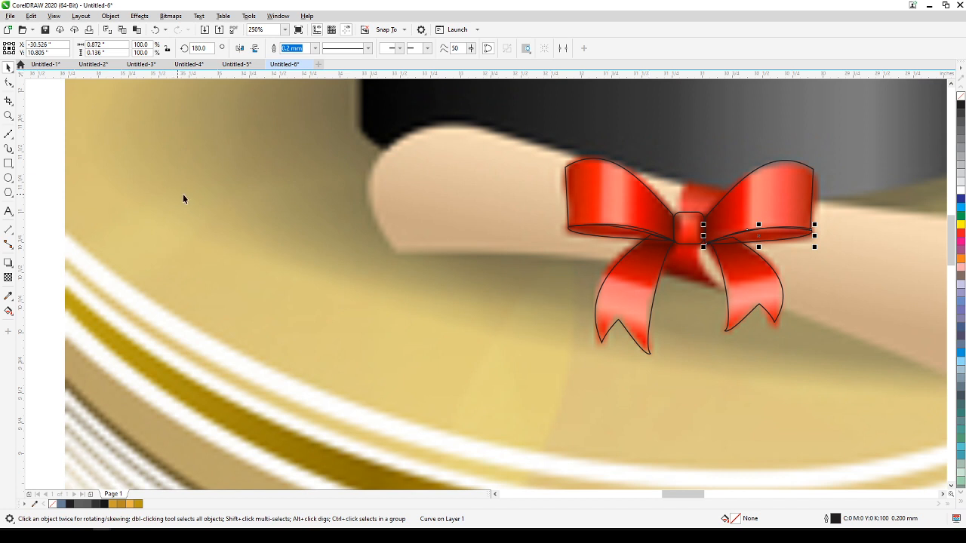
# Trace the ribbon piece above the bow's knot as a closed four-node Bézier outline between the two loops.
pyautogui.scroll(3, 780, 281)
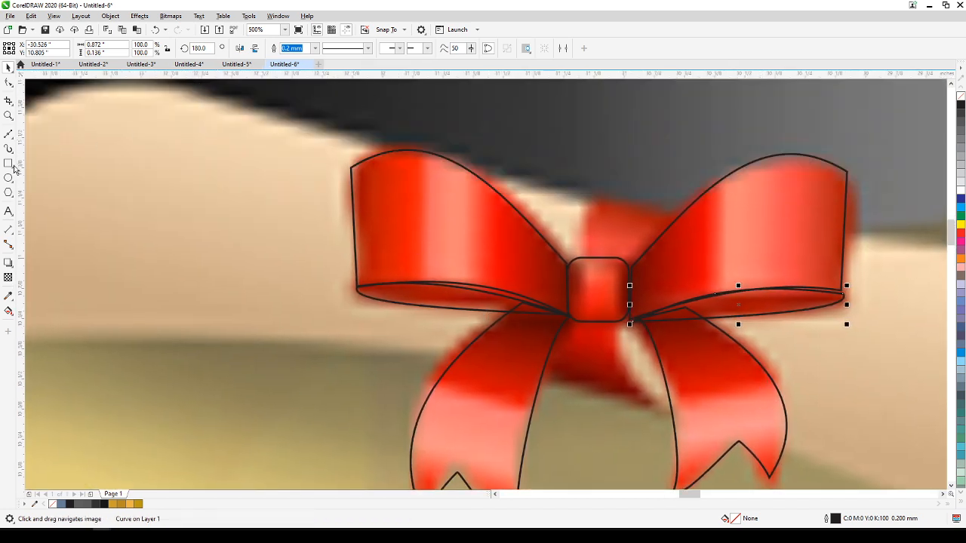
pyautogui.click(9, 132)
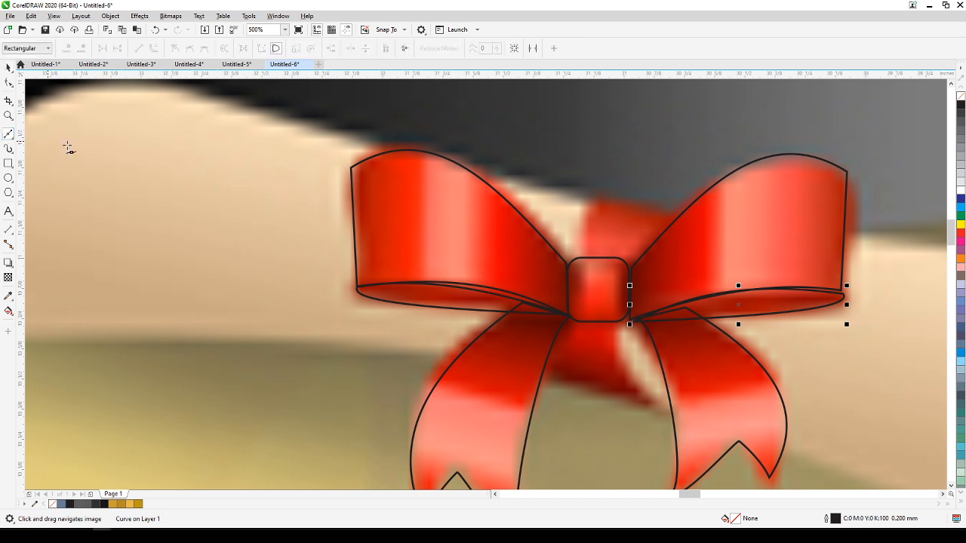
pyautogui.click(580, 261)
pyautogui.doubleClick(588, 198)
pyautogui.click(685, 210)
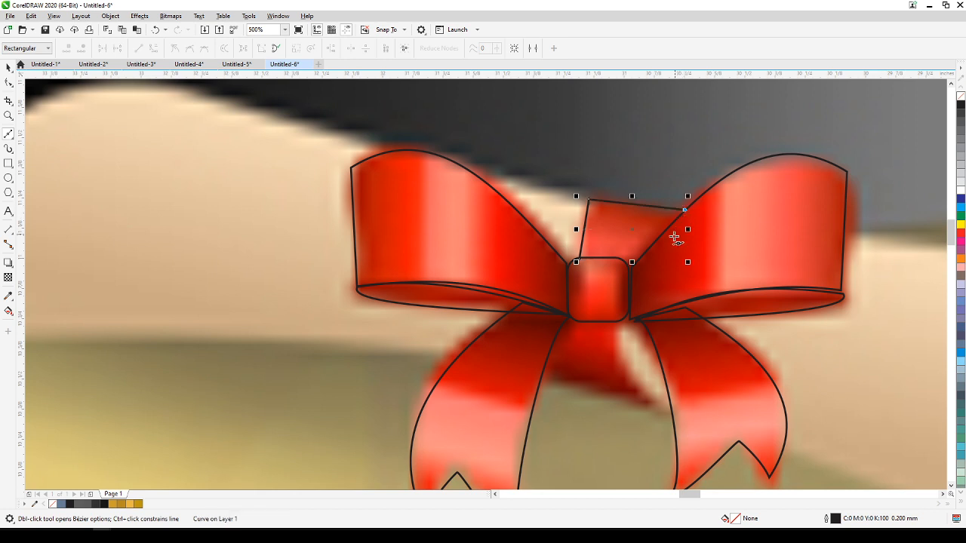
pyautogui.click(632, 271)
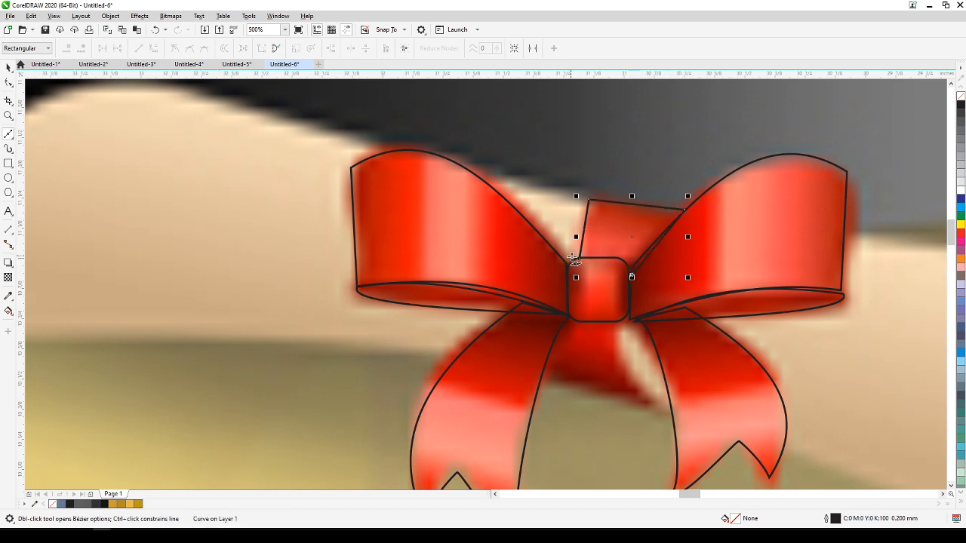
pyautogui.click(580, 260)
# Convert the left edge of the piece above the knot to a curve and bend it slightly outward.
pyautogui.click(9, 83)
pyautogui.moveTo(485, 168); pyautogui.dragTo(593, 195)
pyautogui.click(155, 49)
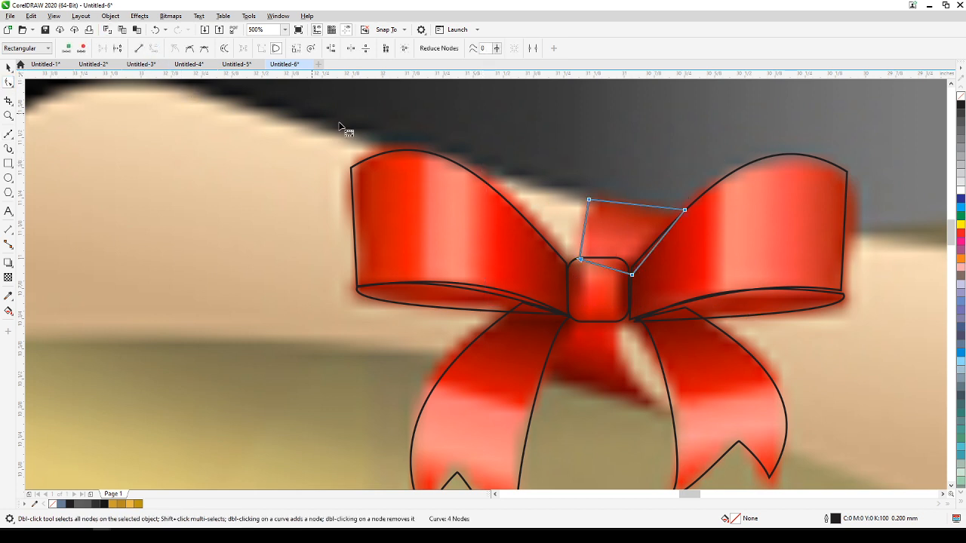
pyautogui.click(577, 226)
pyautogui.moveTo(581, 229); pyautogui.dragTo(578, 231)
# Trace the ribbon piece below the knot, between the two tails, as a closed four-node Bézier outline.
pyautogui.scroll(-2, 175, 168)
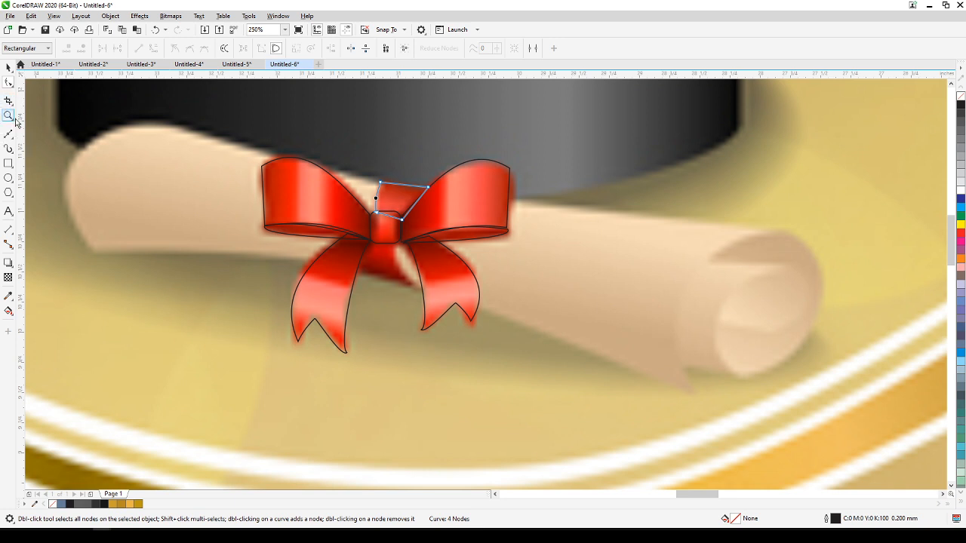
pyautogui.scroll(2, 347, 270)
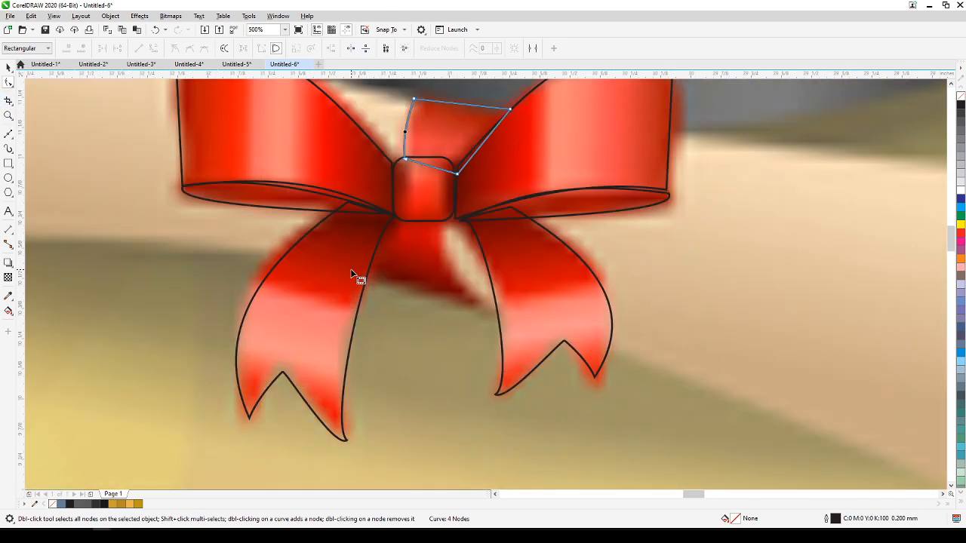
pyautogui.click(9, 133)
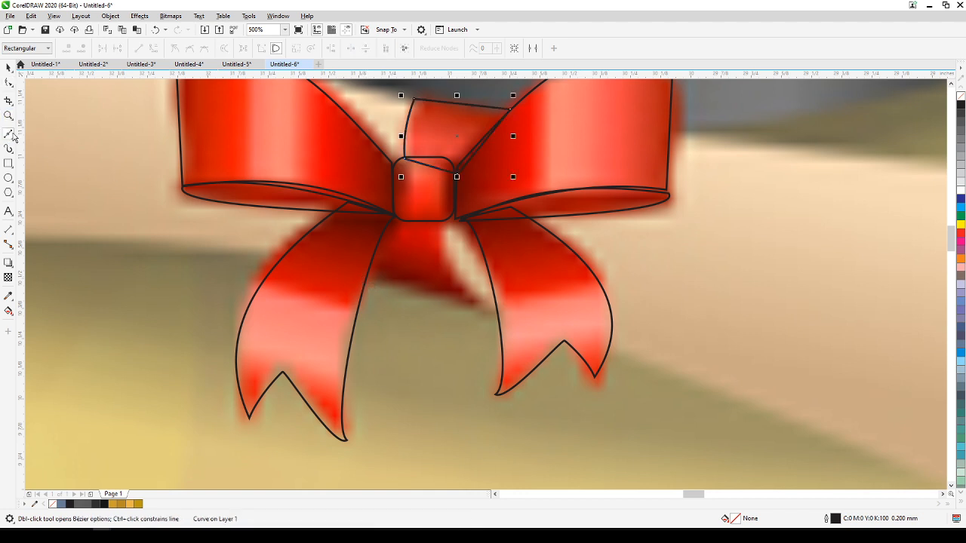
pyautogui.click(455, 218)
pyautogui.click(478, 308)
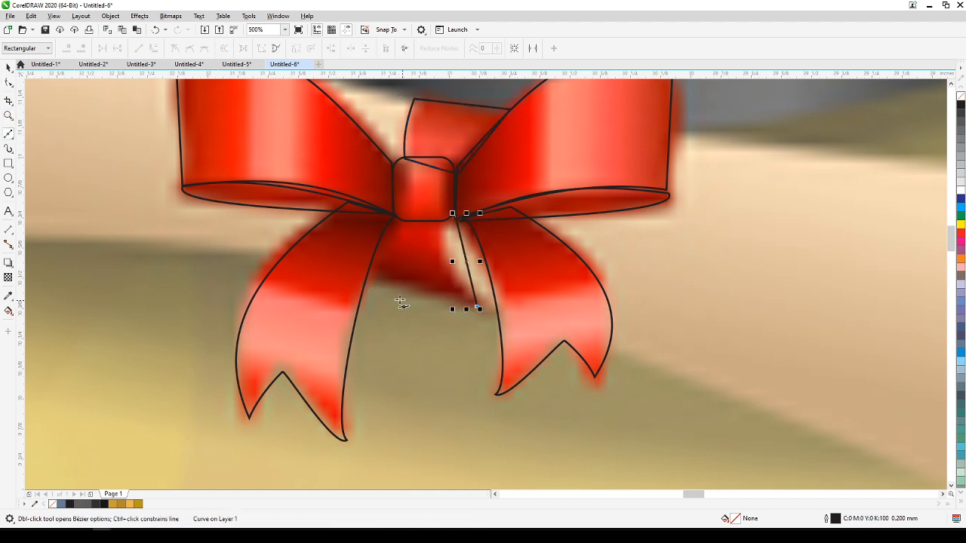
pyautogui.click(367, 276)
pyautogui.click(386, 217)
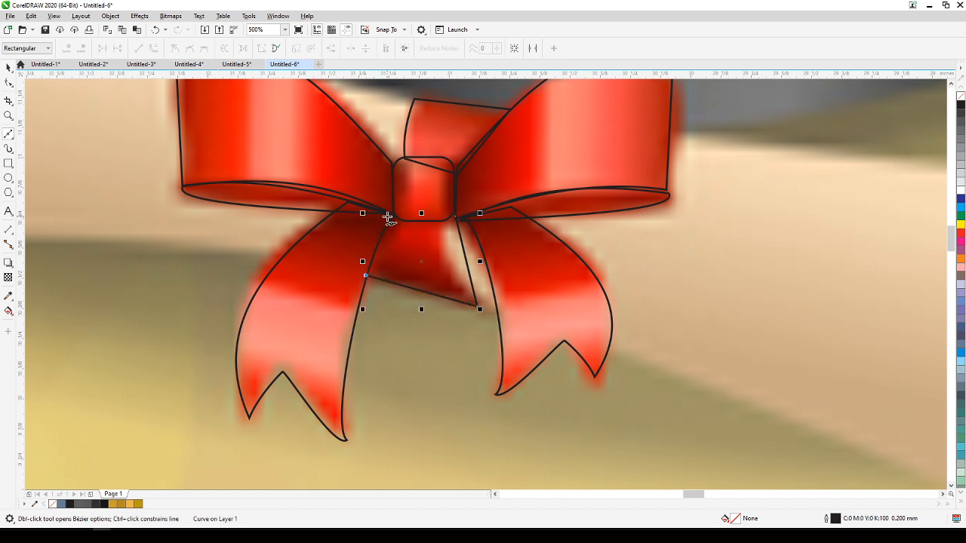
pyautogui.click(456, 218)
# Convert the right edge of the piece below the knot to a curve and bend it inward to match the reference.
pyautogui.click(9, 82)
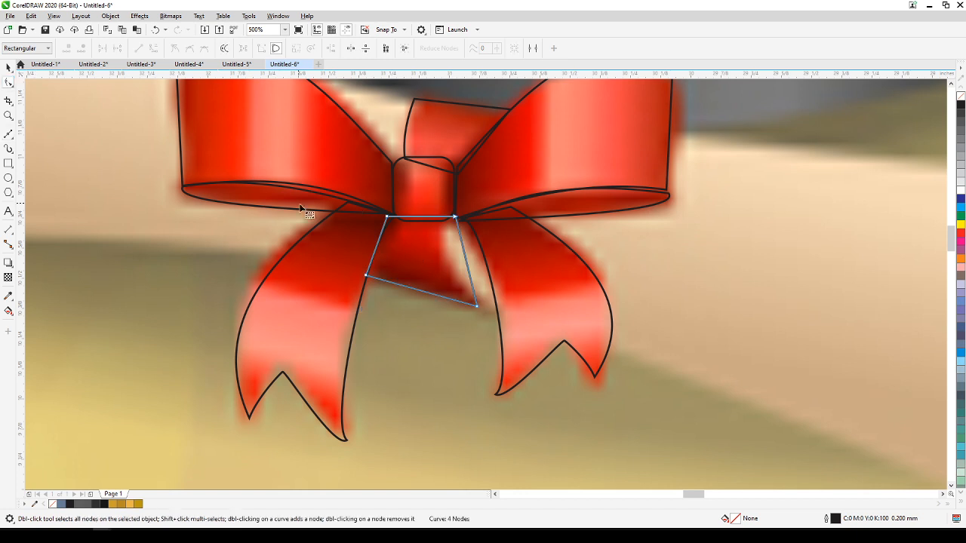
pyautogui.click(462, 250)
pyautogui.click(153, 48)
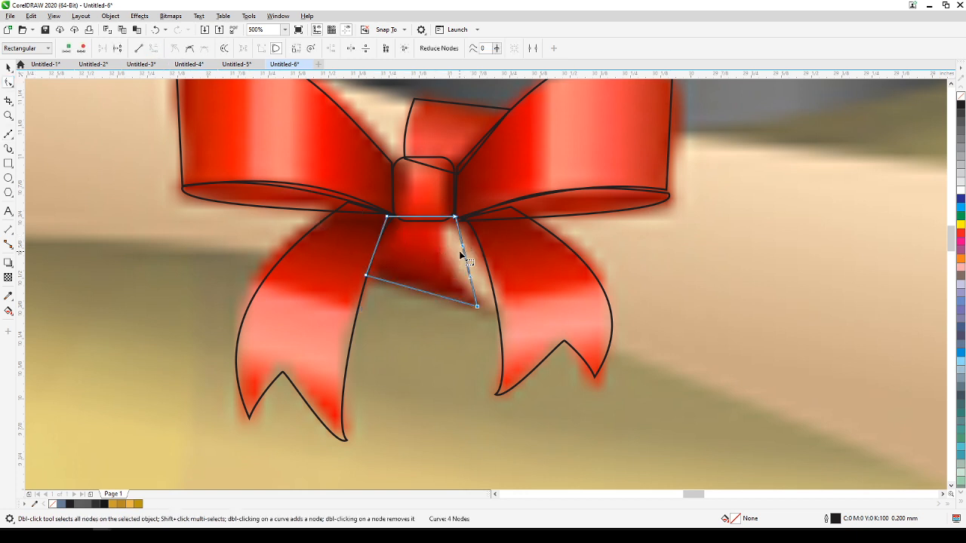
# Select all nine bow outlines and move them off the reference bow to the free area on its left.
pyautogui.scroll(-4, 452, 260)
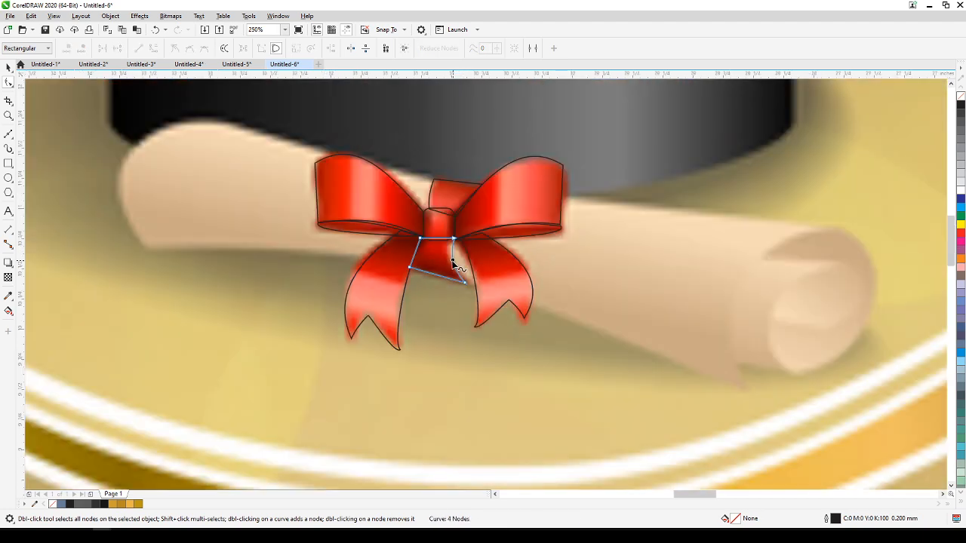
pyautogui.scroll(-1, 374, 276)
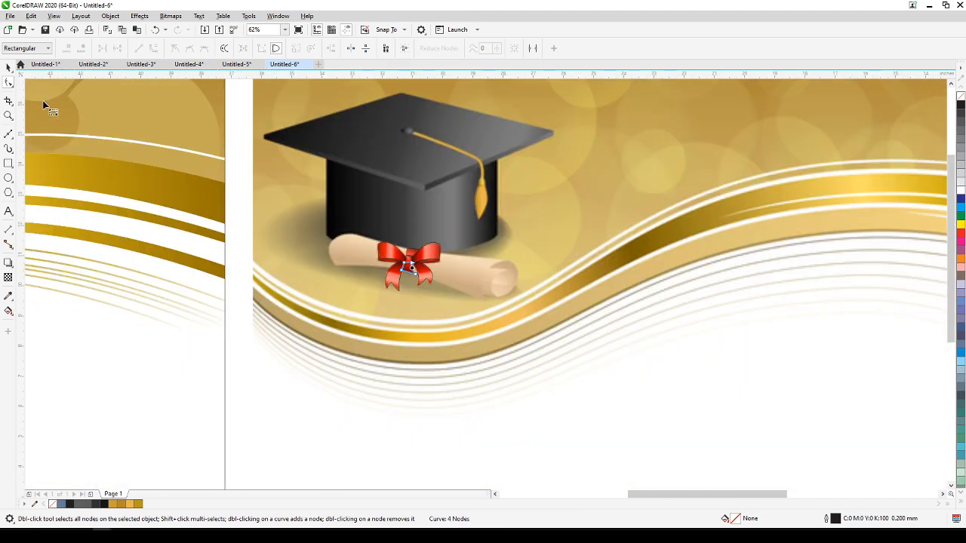
pyautogui.click(8, 67)
pyautogui.click(246, 228)
pyautogui.moveTo(242, 222); pyautogui.dragTo(494, 302)
pyautogui.moveTo(426, 273); pyautogui.dragTo(354, 273)
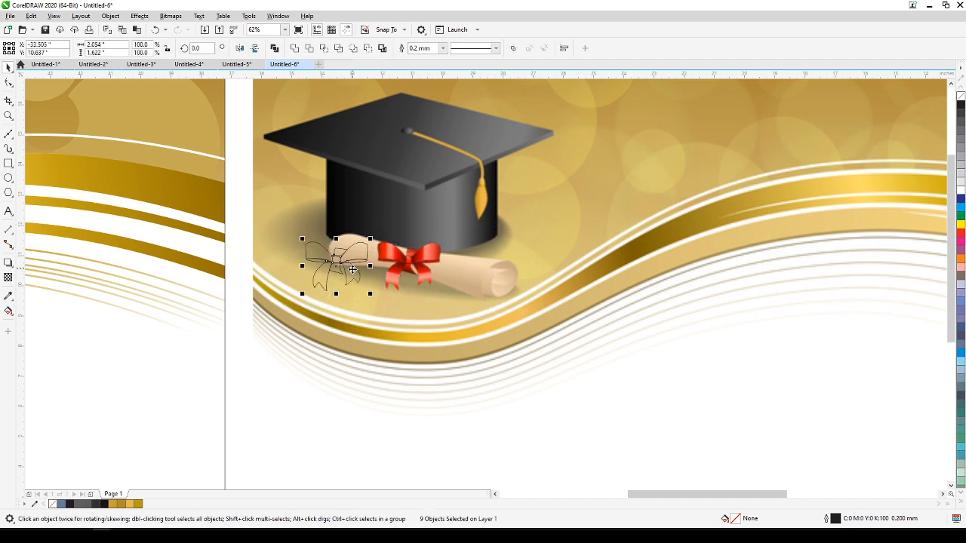
pyautogui.scroll(2, 354, 273)
pyautogui.moveTo(349, 334); pyautogui.dragTo(355, 387)
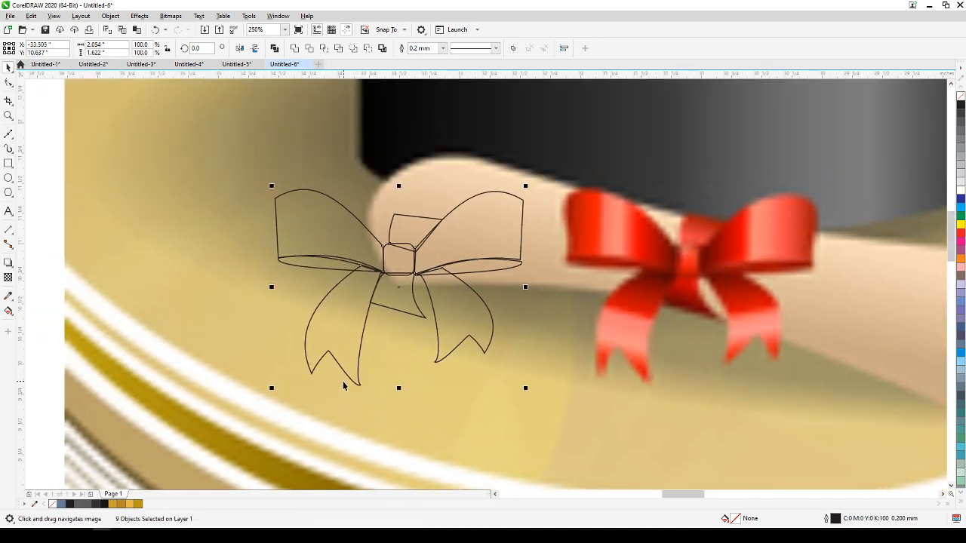
# Fill the outlined left loop with the red sampled from the outer edge of the reference bow's left loop.
pyautogui.click(205, 233)
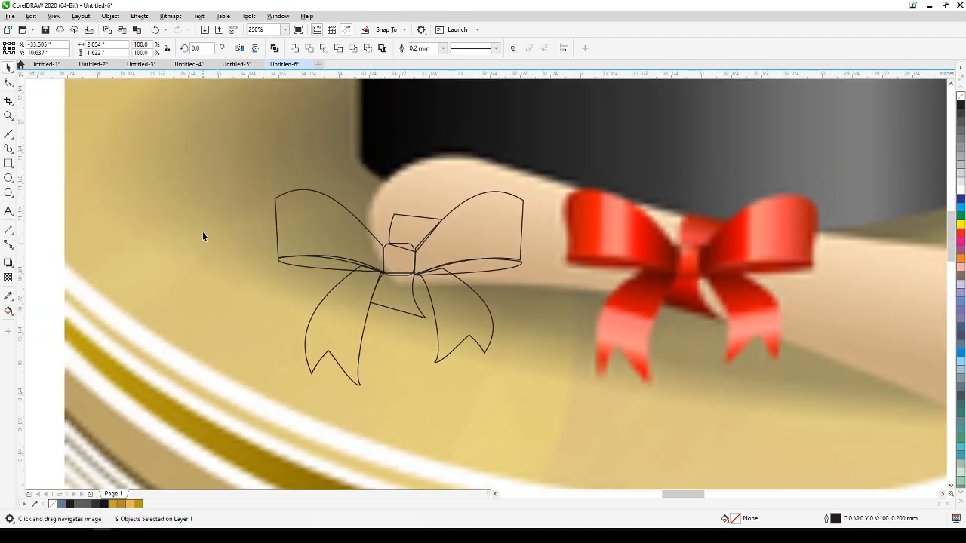
pyautogui.click(300, 215)
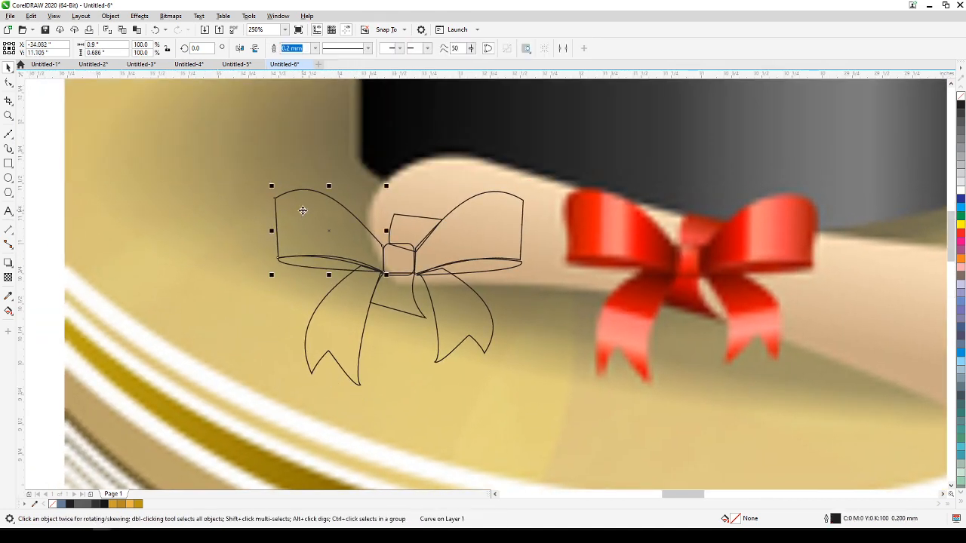
pyautogui.click(8, 296)
pyautogui.click(576, 215)
pyautogui.click(301, 224)
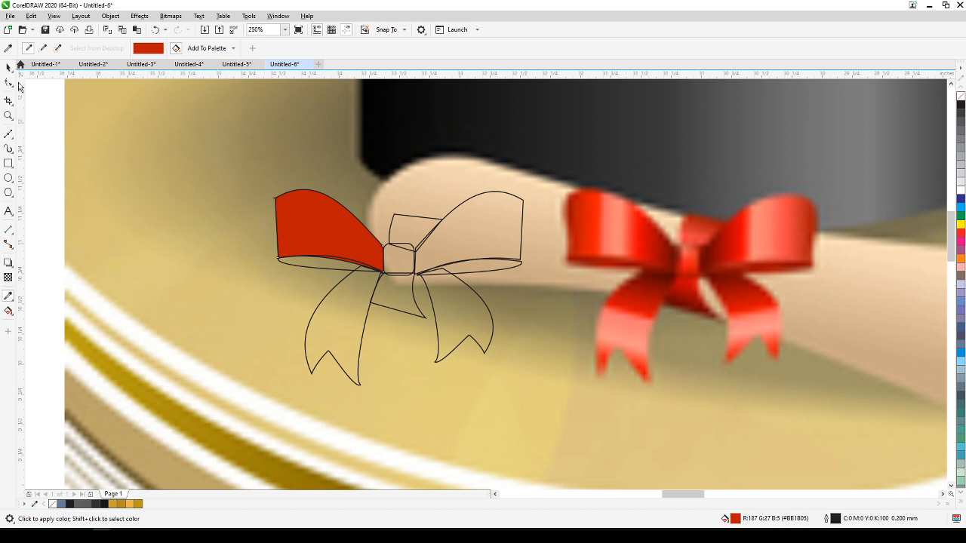
# Apply a linear fountain fill across the left loop, ending in dark red #850A03 sampled beside the reference knot.
pyautogui.click(9, 68)
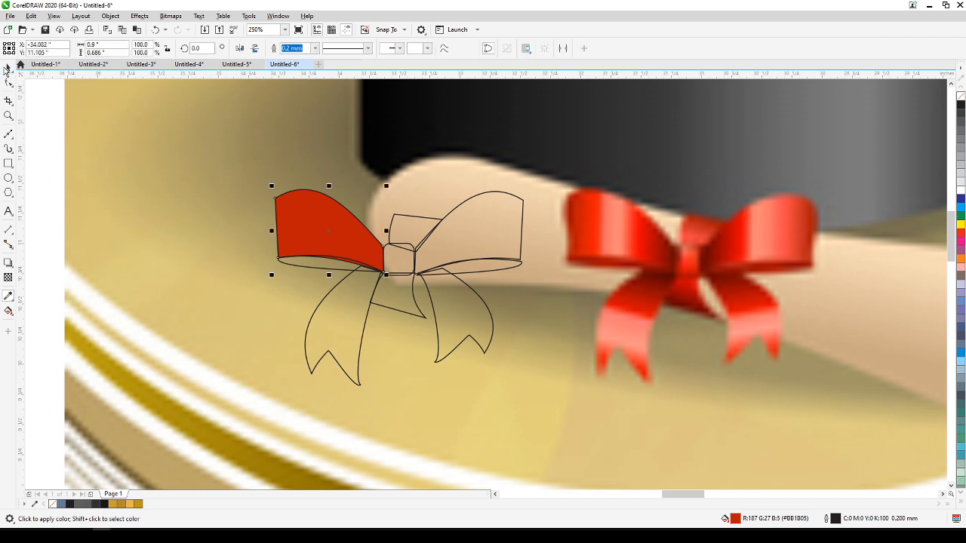
pyautogui.click(7, 313)
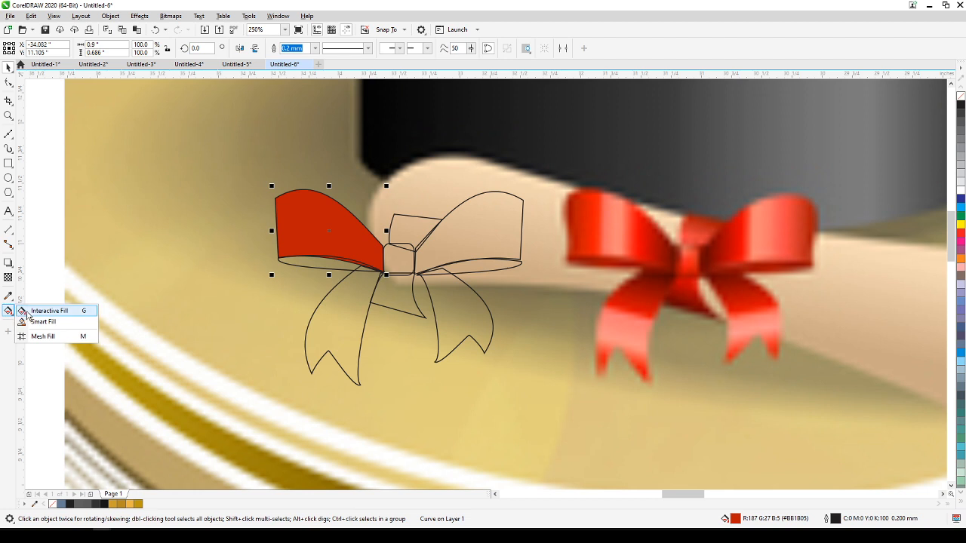
pyautogui.click(30, 315)
pyautogui.moveTo(271, 235); pyautogui.dragTo(396, 248)
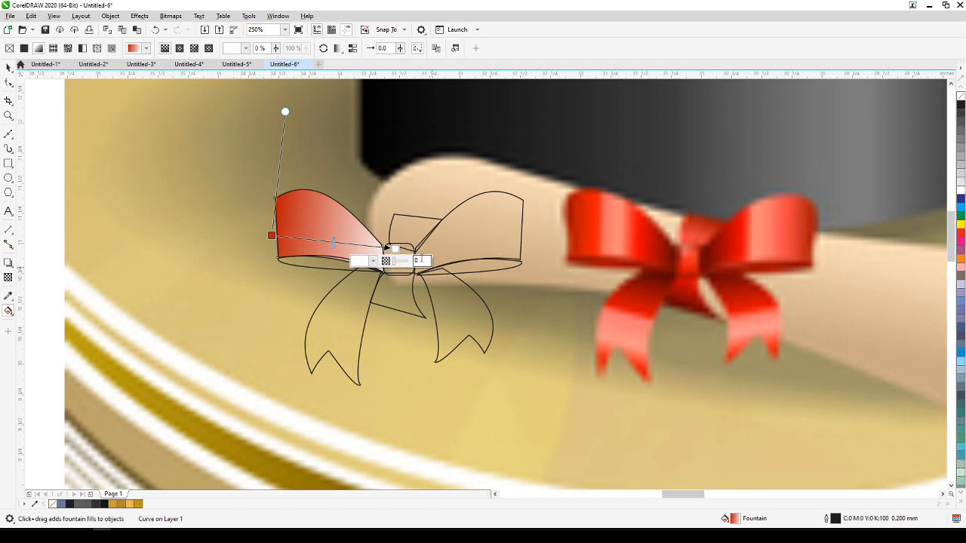
pyautogui.click(373, 261)
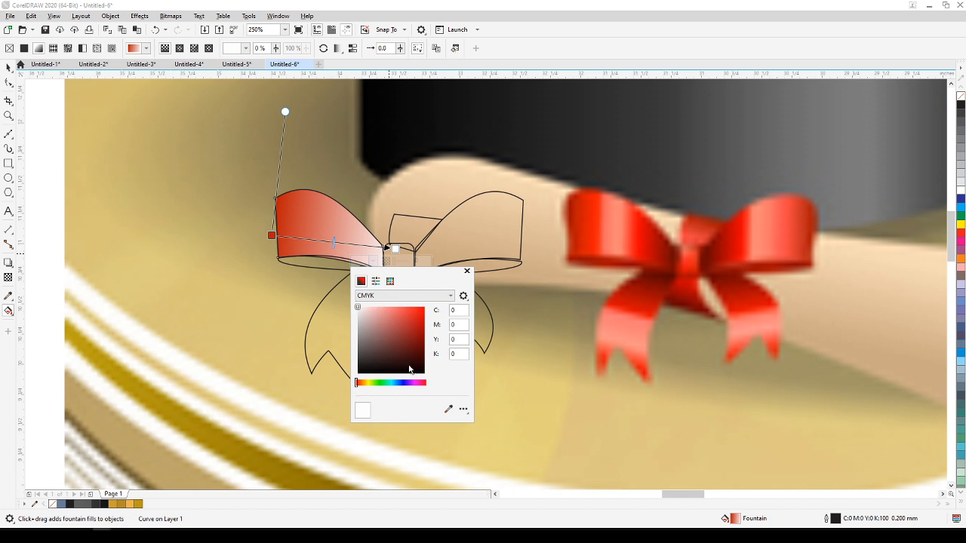
pyautogui.click(448, 410)
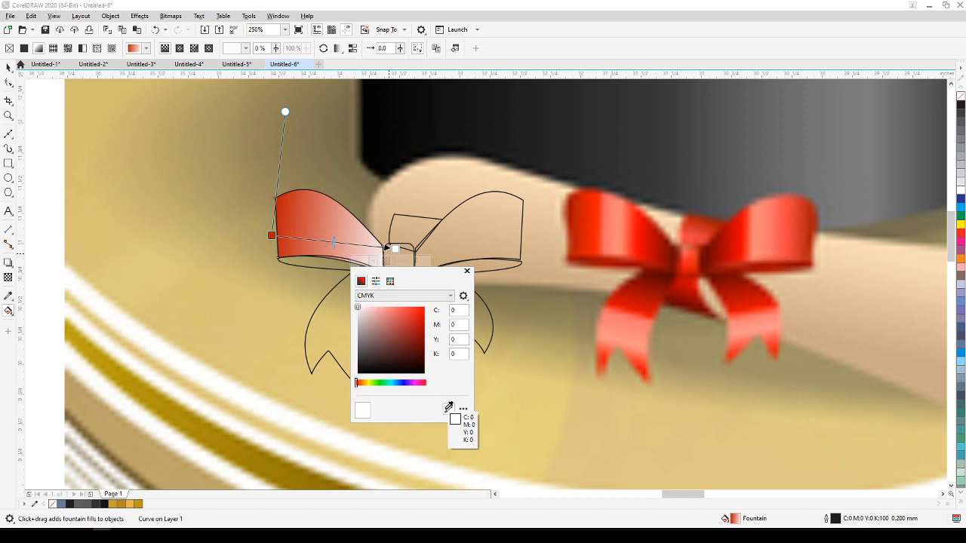
pyautogui.click(669, 257)
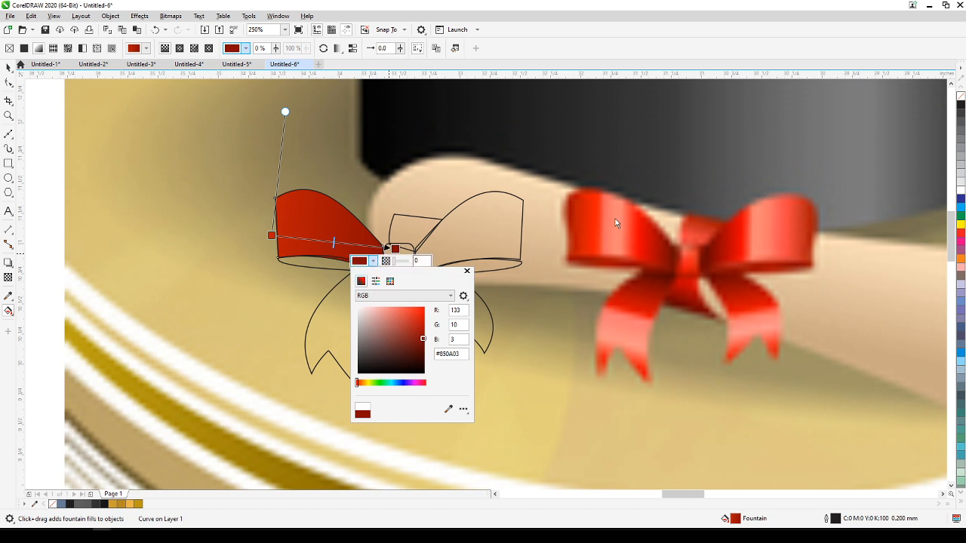
# Add two intermediate colour stops to the left loop's fountain fill at 32% and 48%.
pyautogui.click(311, 239)
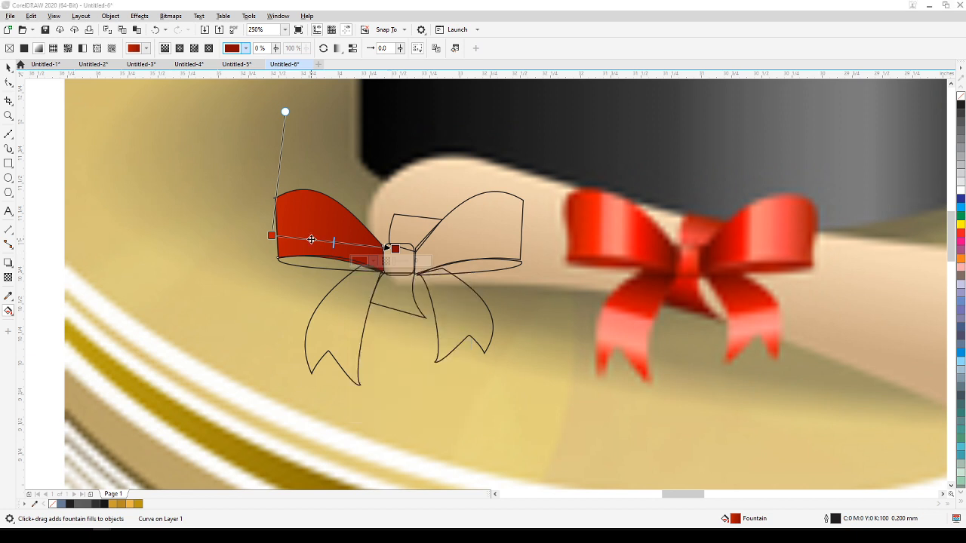
pyautogui.doubleClick(311, 241)
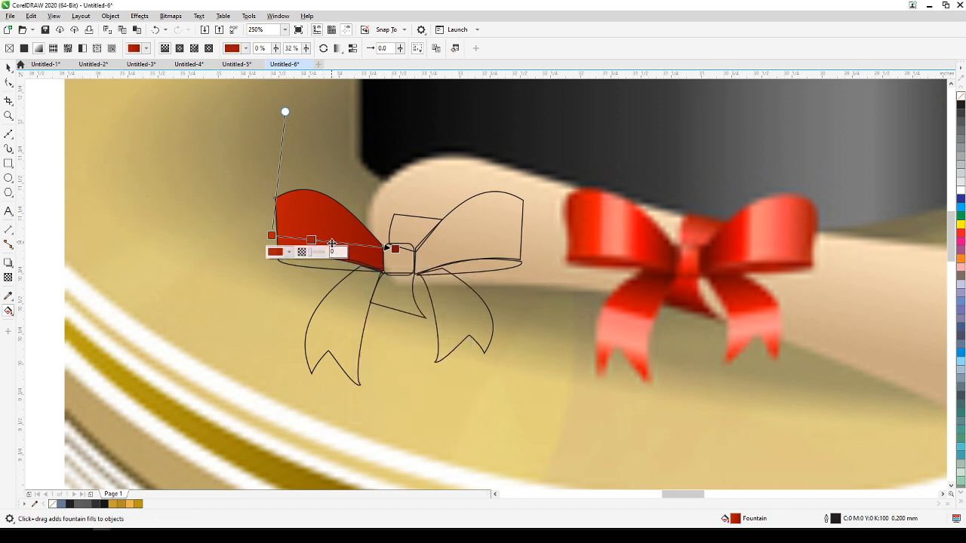
pyautogui.moveTo(311, 240); pyautogui.dragTo(331, 243)
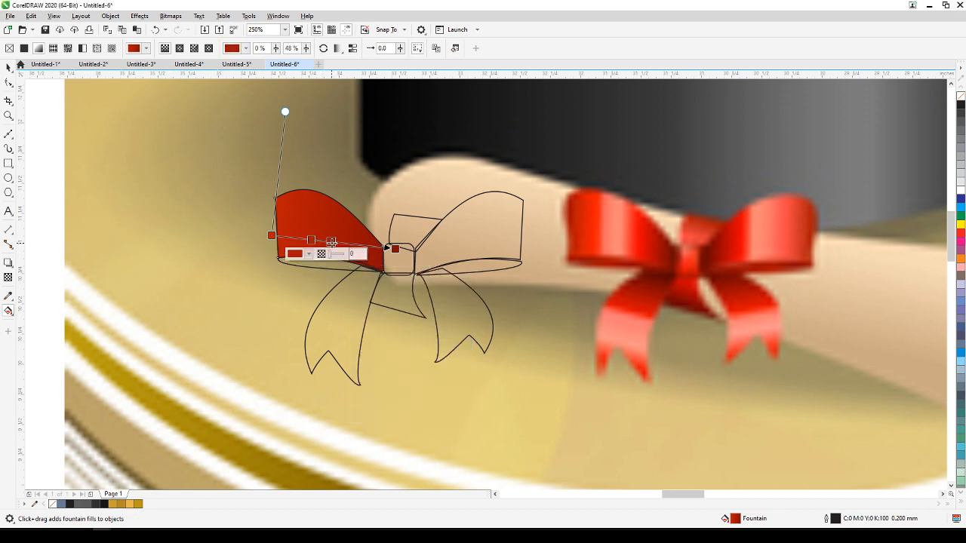
# Set the 32% colour stop to bright red #FB2712 sampled from the reference bow's left loop.
pyautogui.doubleClick(311, 240)
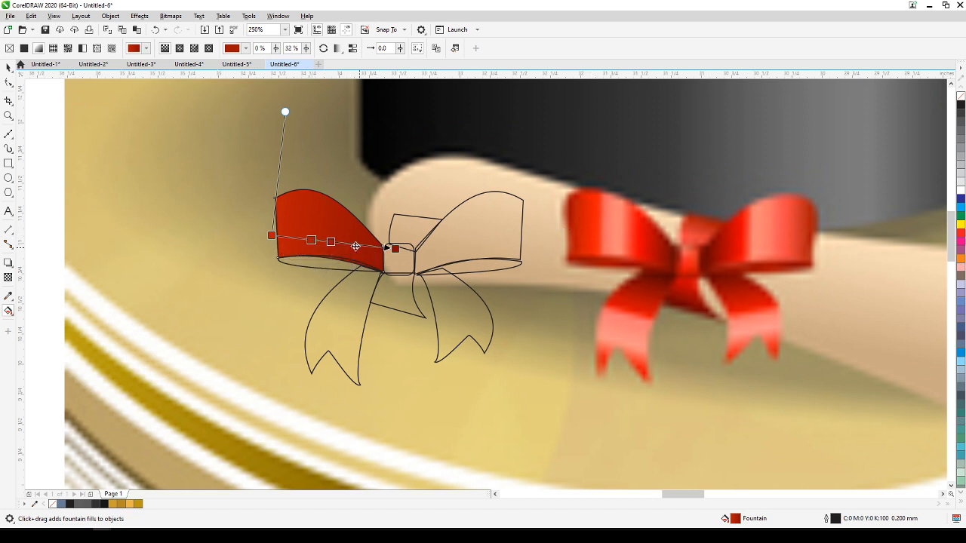
pyautogui.moveTo(311, 240)
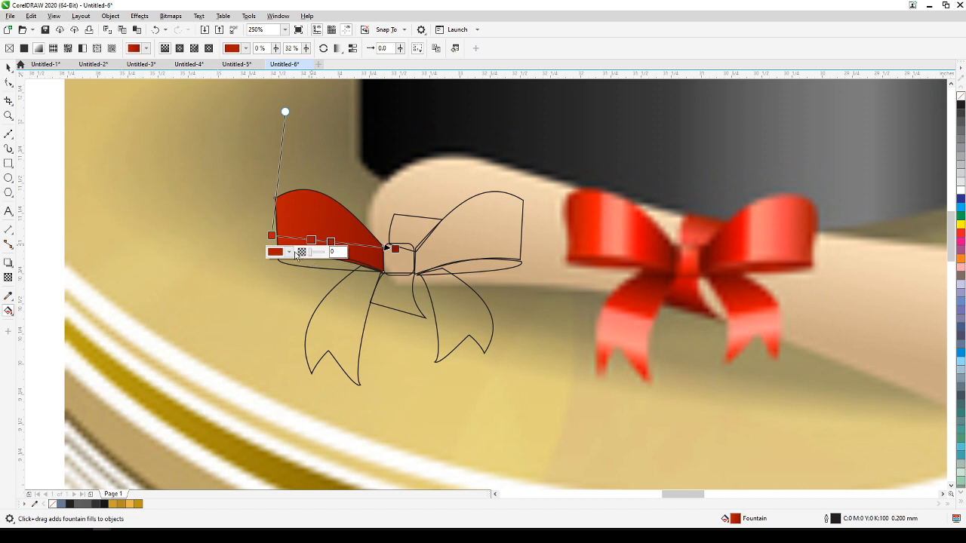
pyautogui.click(289, 251)
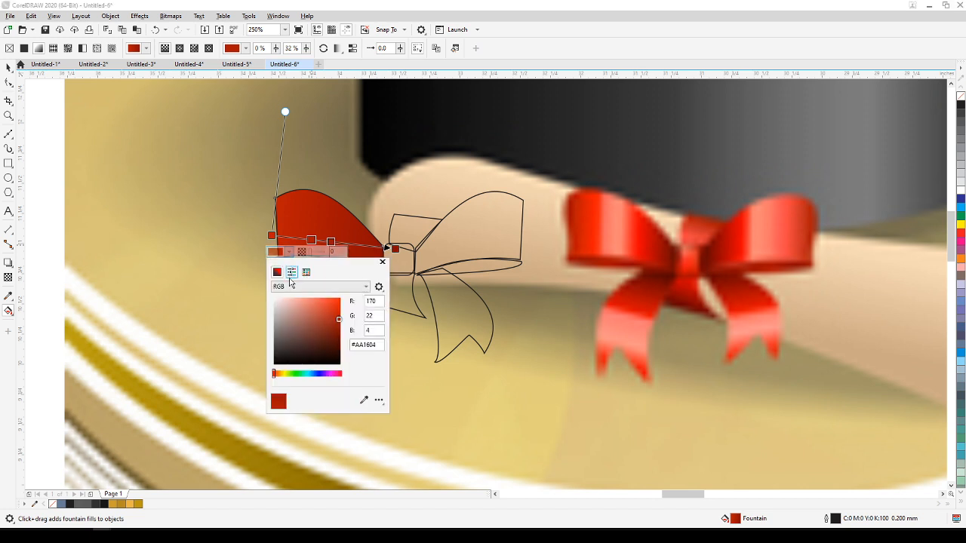
pyautogui.click(363, 402)
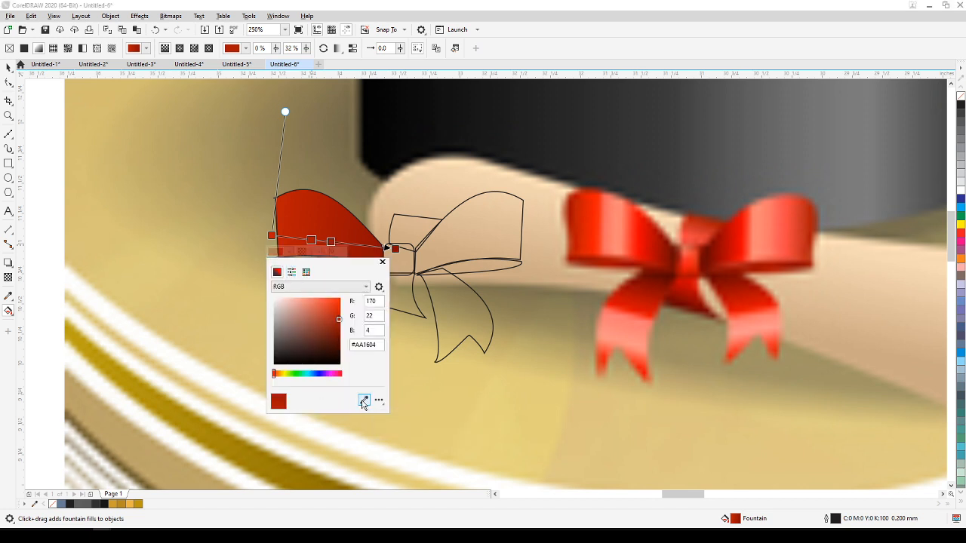
pyautogui.click(596, 224)
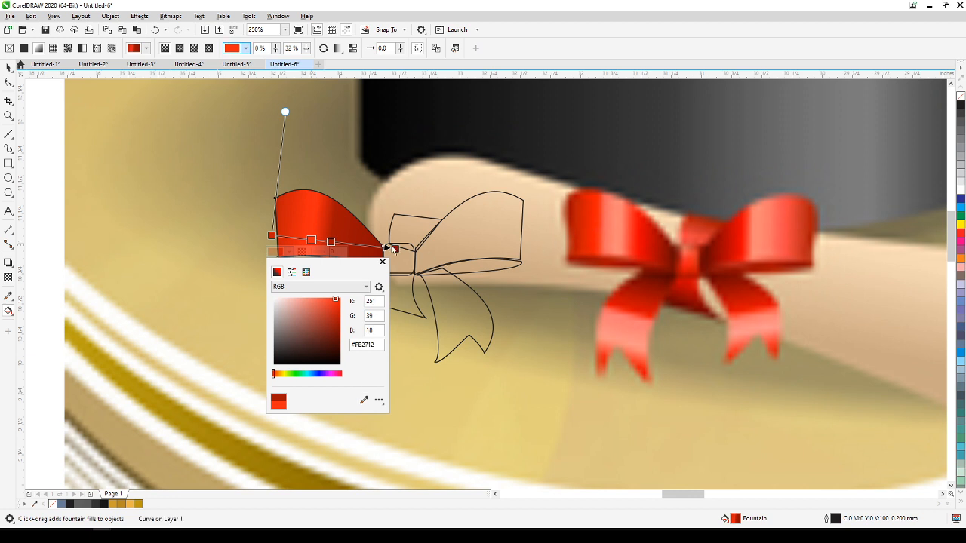
# Set the left loop's 48% colour stop to light pink #FE8475 sampled from the highlight of the reference bow's left loop.
pyautogui.click(331, 244)
pyautogui.click(331, 242)
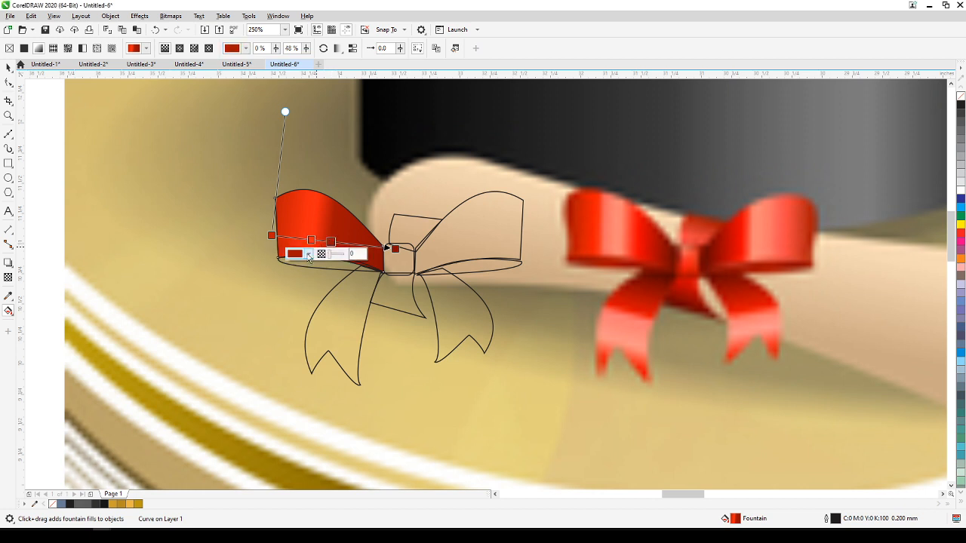
pyautogui.click(308, 254)
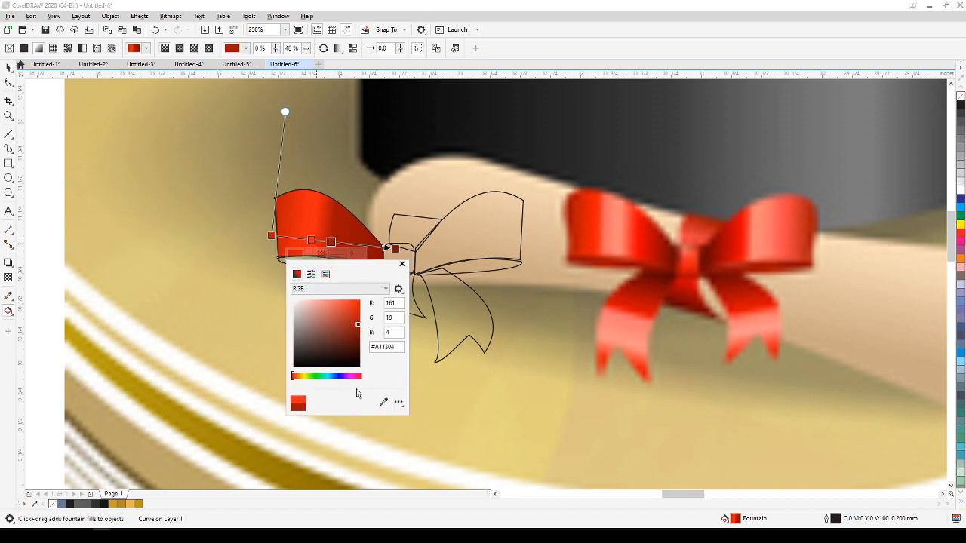
pyautogui.click(384, 404)
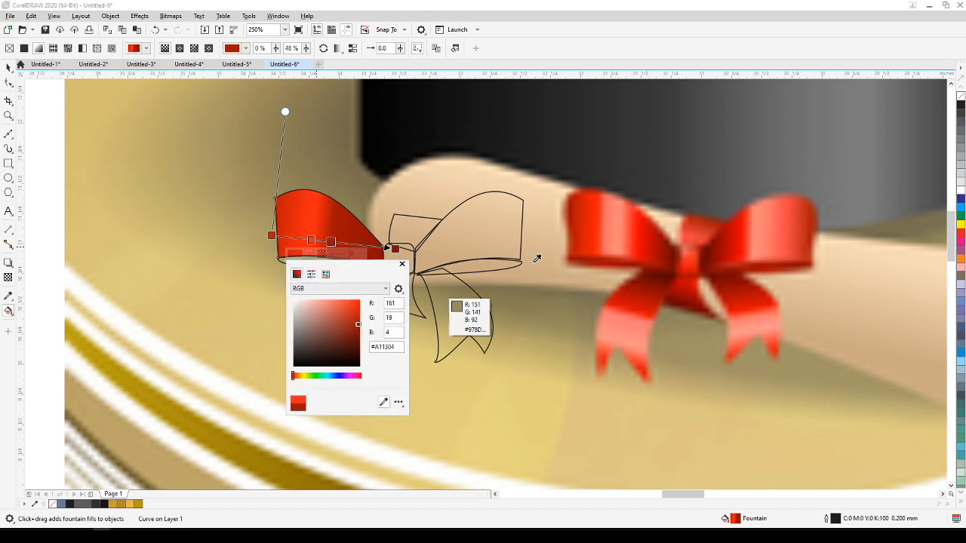
pyautogui.click(615, 229)
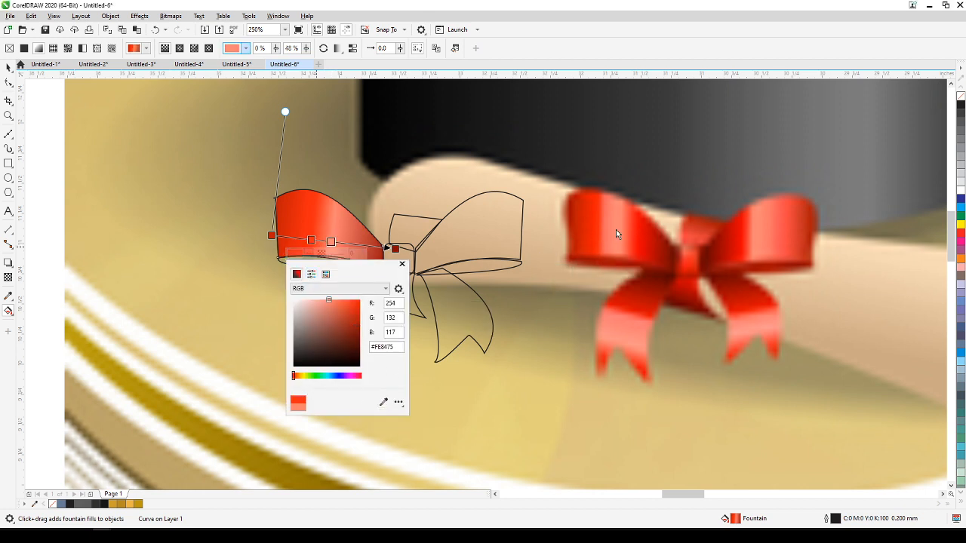
# Add a colour stop at 67% to the left loop's fountain fill, coloured red #C10402 sampled from the reference loop near the knot.
pyautogui.click(355, 243)
pyautogui.doubleClick(354, 244)
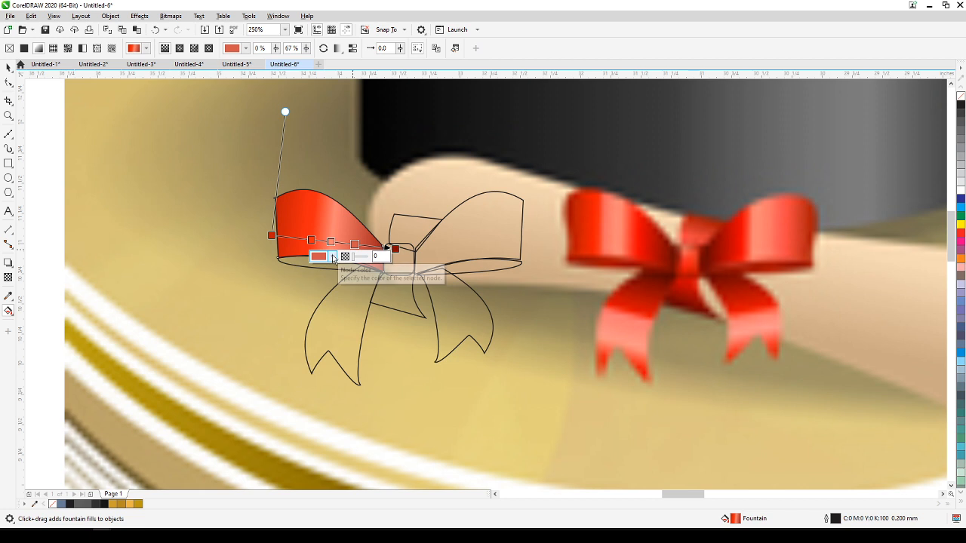
pyautogui.click(334, 256)
pyautogui.click(406, 405)
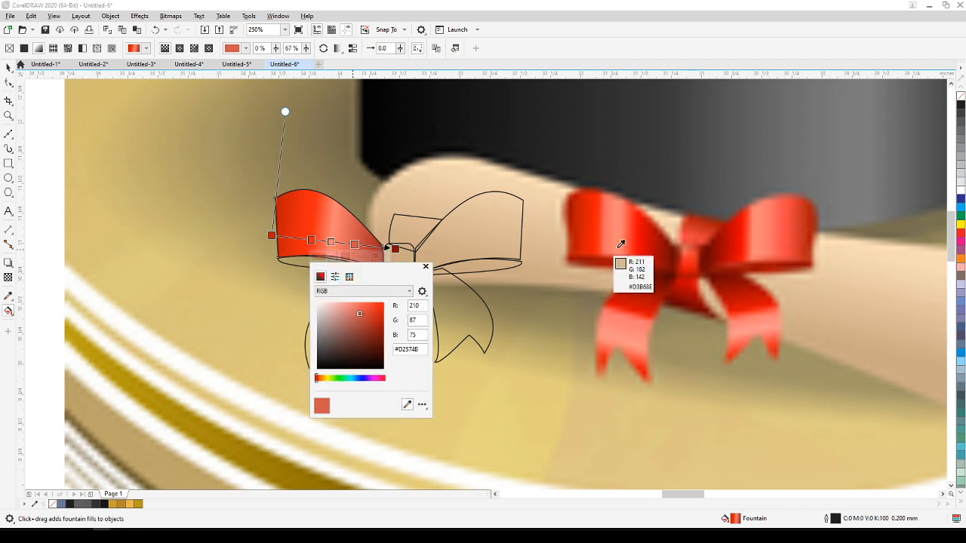
pyautogui.click(650, 240)
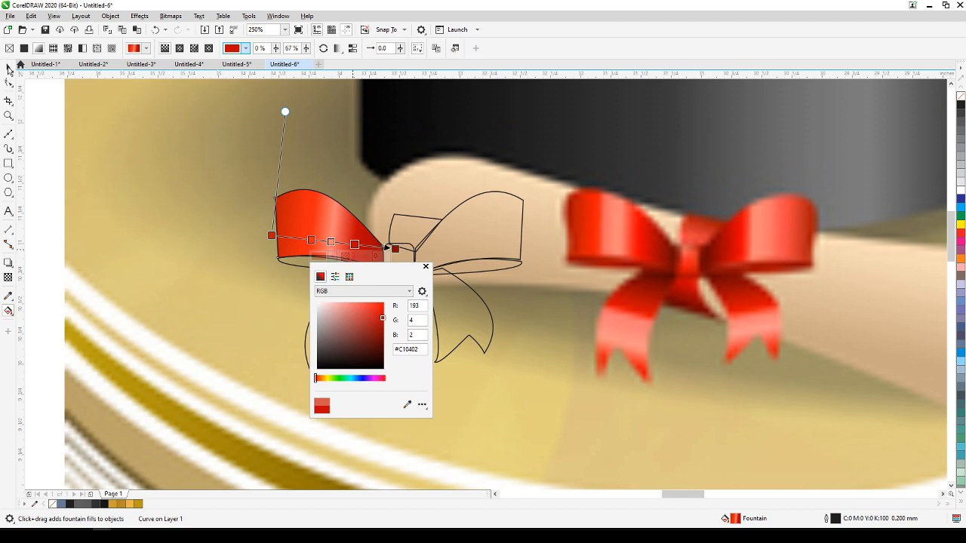
pyautogui.click(9, 69)
pyautogui.click(7, 69)
pyautogui.click(232, 289)
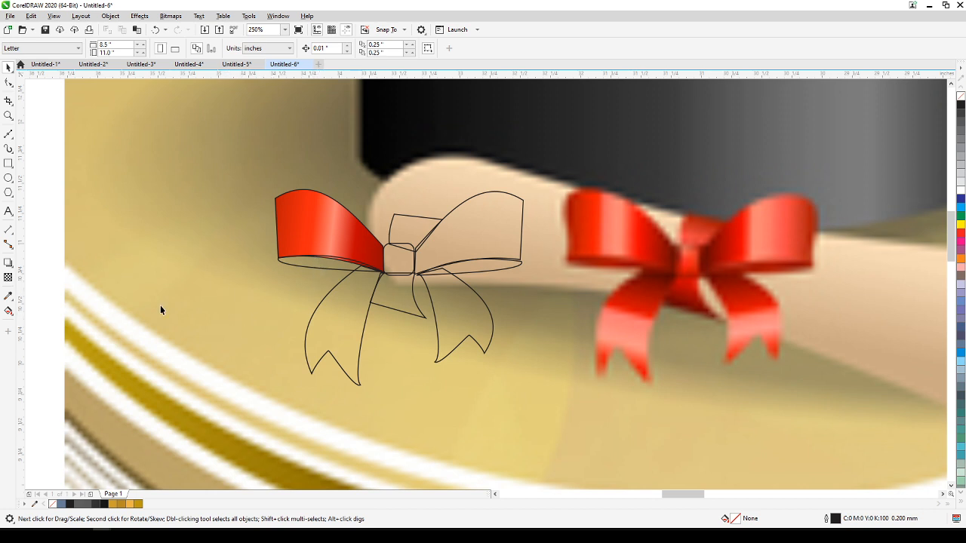
# Fill the thin underside strip of the left loop with dark red sampled from the lower edge of the reference bow's left loop.
pyautogui.click(8, 296)
pyautogui.click(585, 253)
pyautogui.click(291, 263)
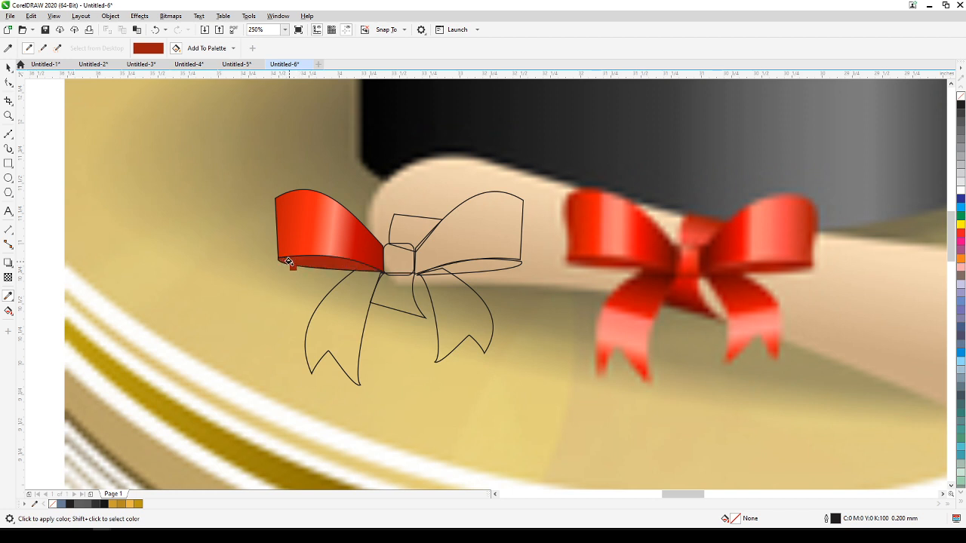
# Copy only the fill property from the left loop onto the outlined right loop.
pyautogui.click(9, 68)
pyautogui.click(483, 319)
pyautogui.click(514, 223)
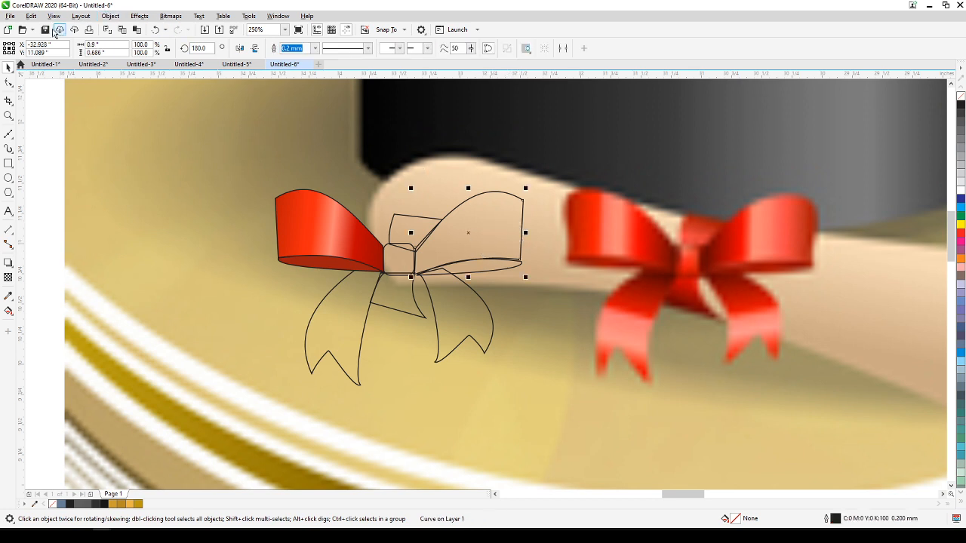
pyautogui.click(32, 18)
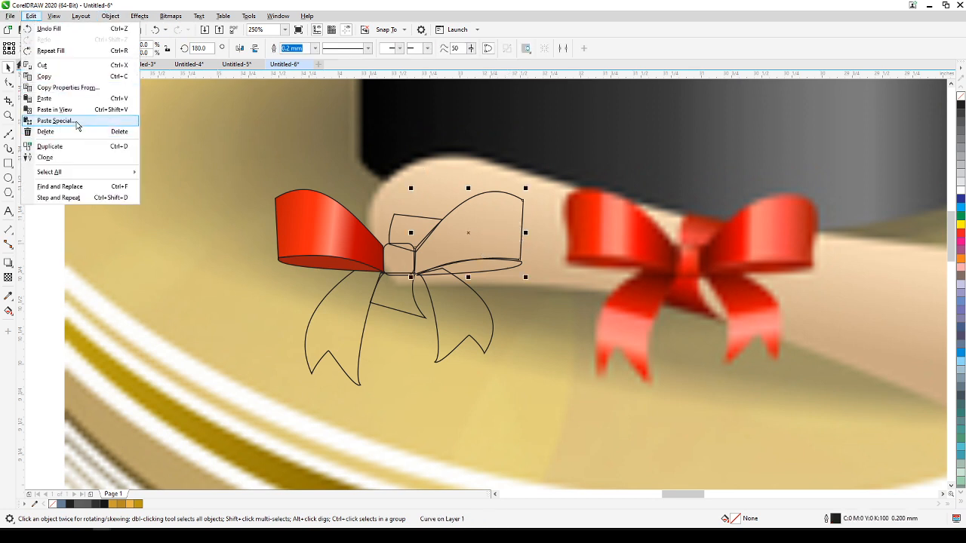
pyautogui.click(68, 87)
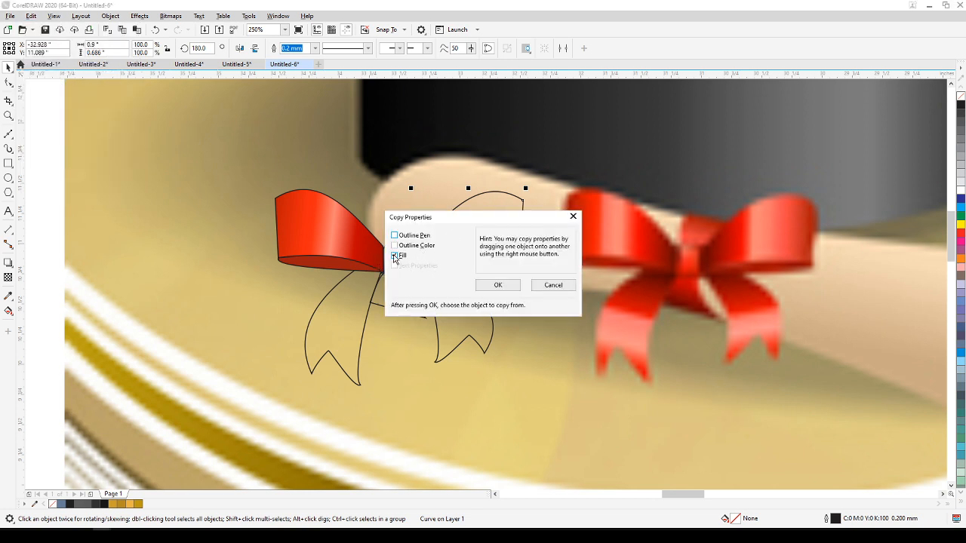
pyautogui.click(487, 287)
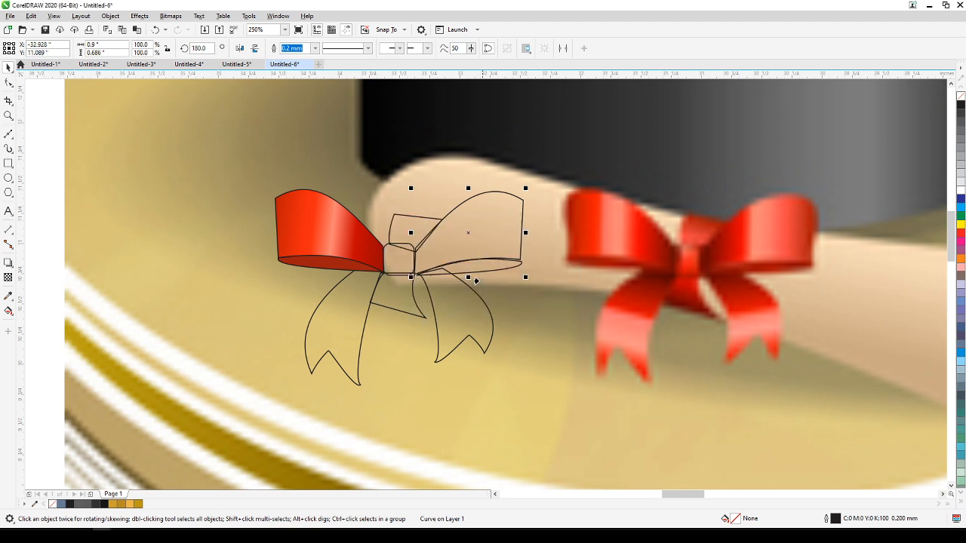
pyautogui.click(295, 215)
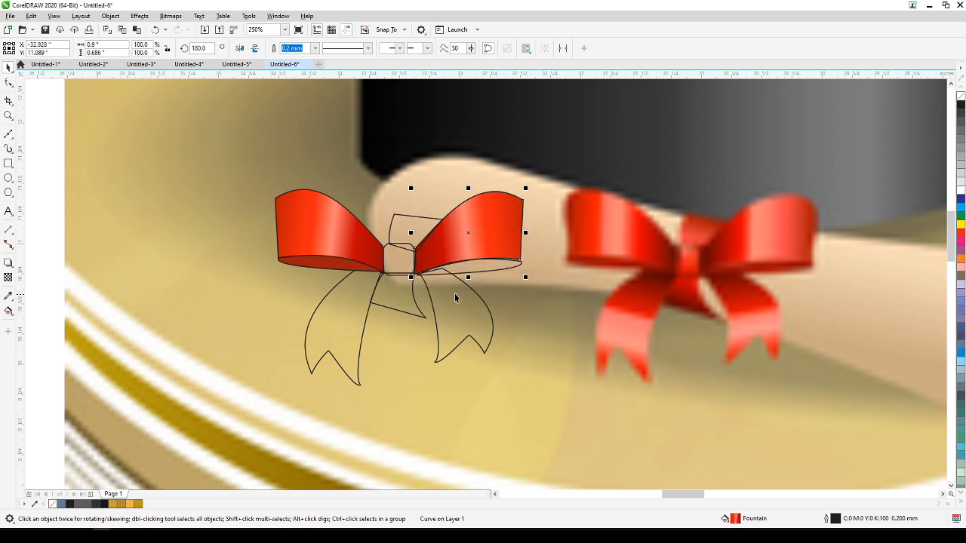
# Fill the right loop's thin underside strip with dark red #9C1D0E sampled from the matching strip under the left loop.
pyautogui.click(493, 271)
pyautogui.moveTo(524, 268); pyautogui.dragTo(522, 267)
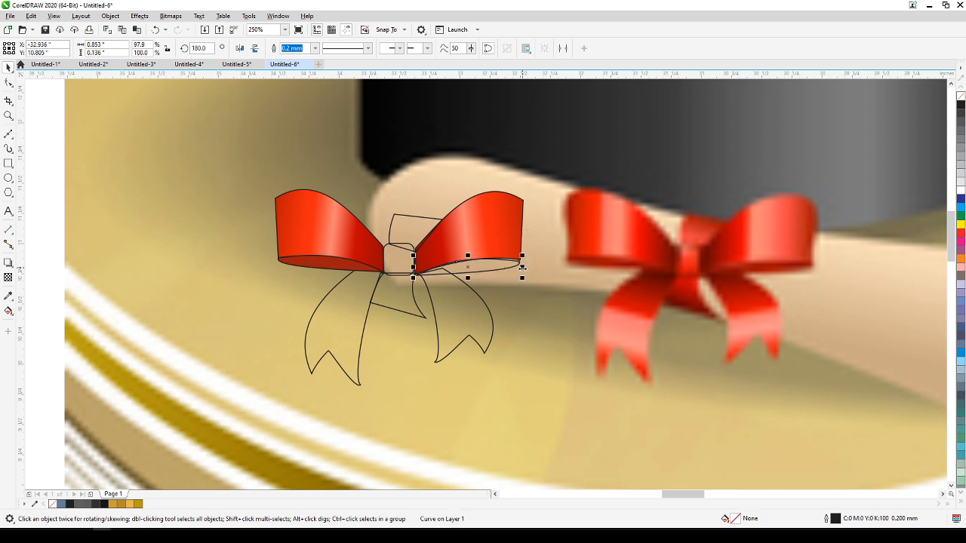
pyautogui.click(9, 296)
pyautogui.click(338, 260)
pyautogui.click(484, 267)
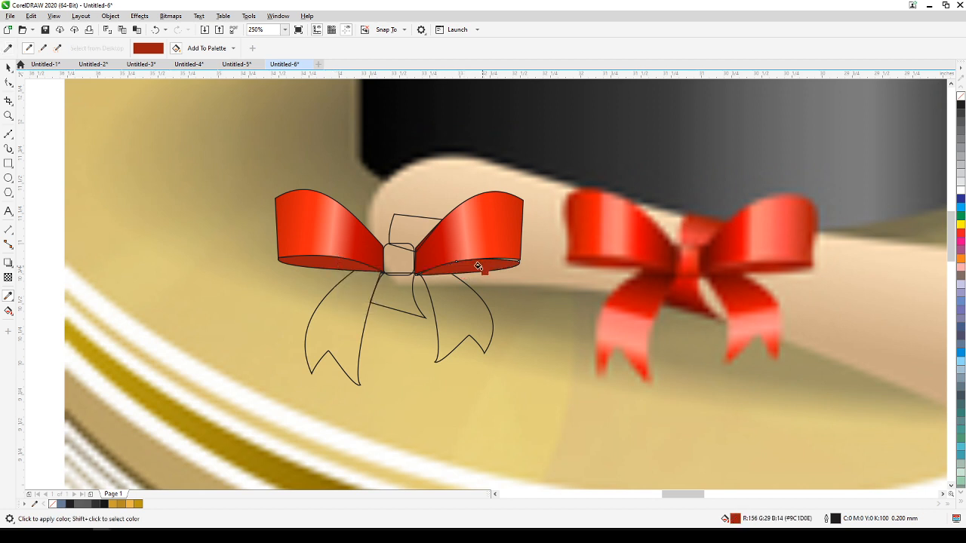
pyautogui.click(9, 68)
pyautogui.click(95, 141)
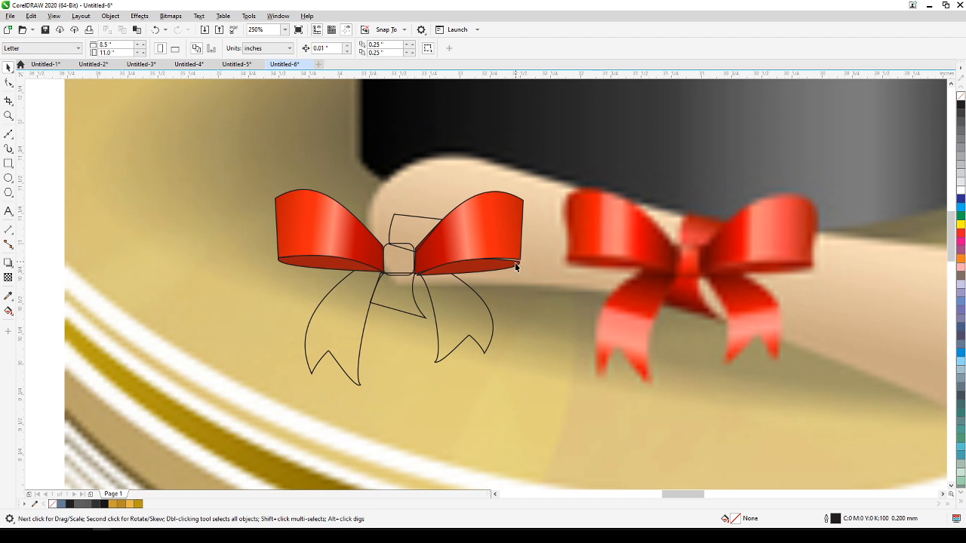
# Apply a linear fountain fill to the left ribbon tail, running from beside the knot down to the forked end.
pyautogui.click(351, 326)
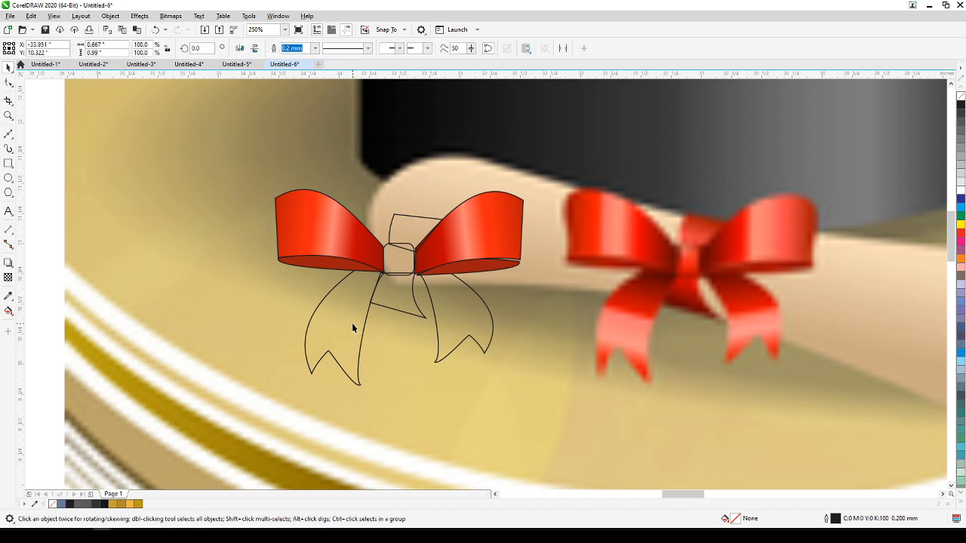
pyautogui.click(9, 312)
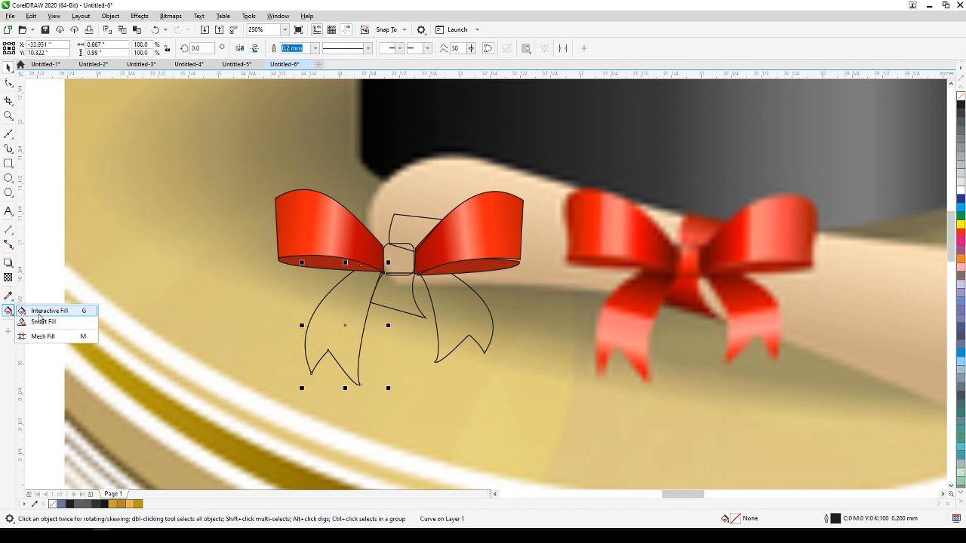
pyautogui.click(38, 311)
pyautogui.moveTo(351, 272); pyautogui.dragTo(326, 391)
pyautogui.moveTo(351, 272); pyautogui.dragTo(369, 262)
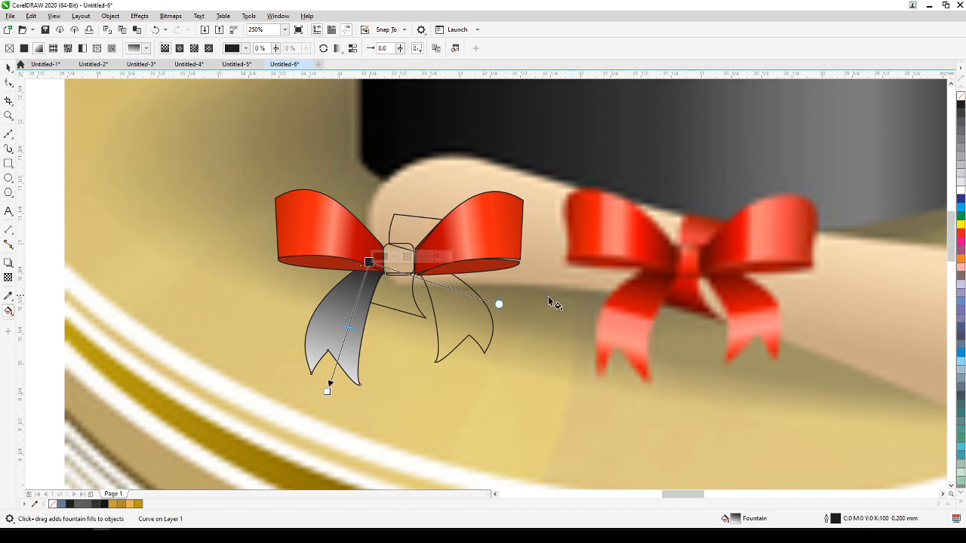
# Set the left tail's starting gradient colour to dark red #850901 sampled from the upper part of the reference tail.
pyautogui.click(394, 256)
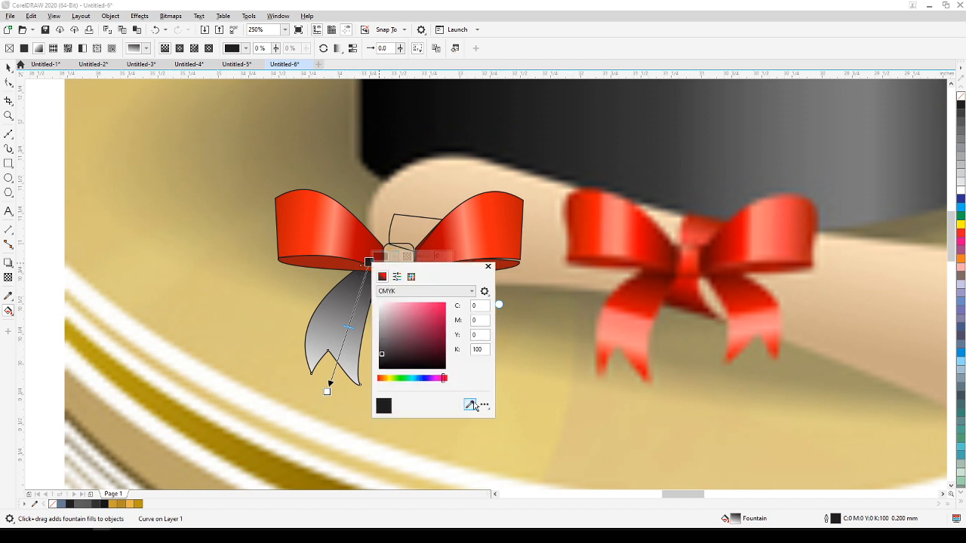
pyautogui.click(469, 406)
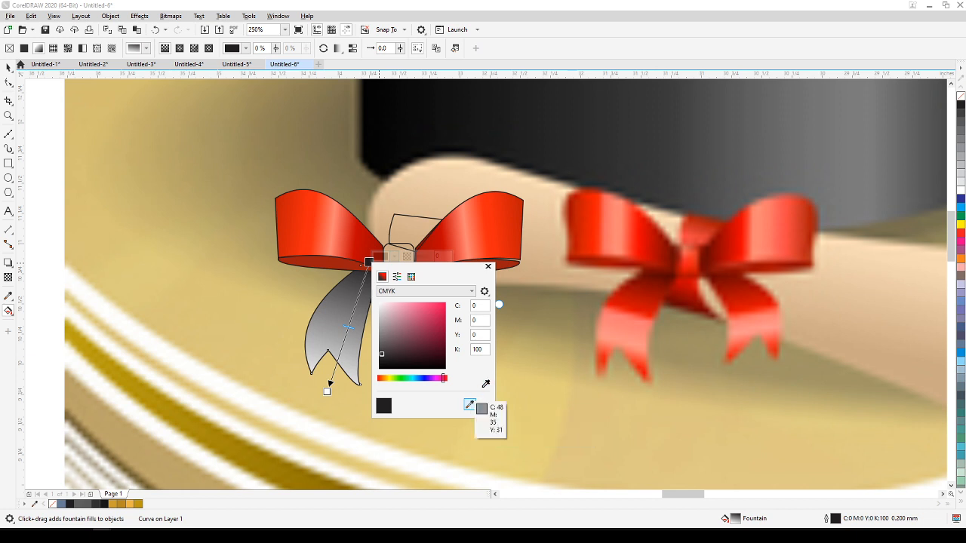
pyautogui.click(656, 289)
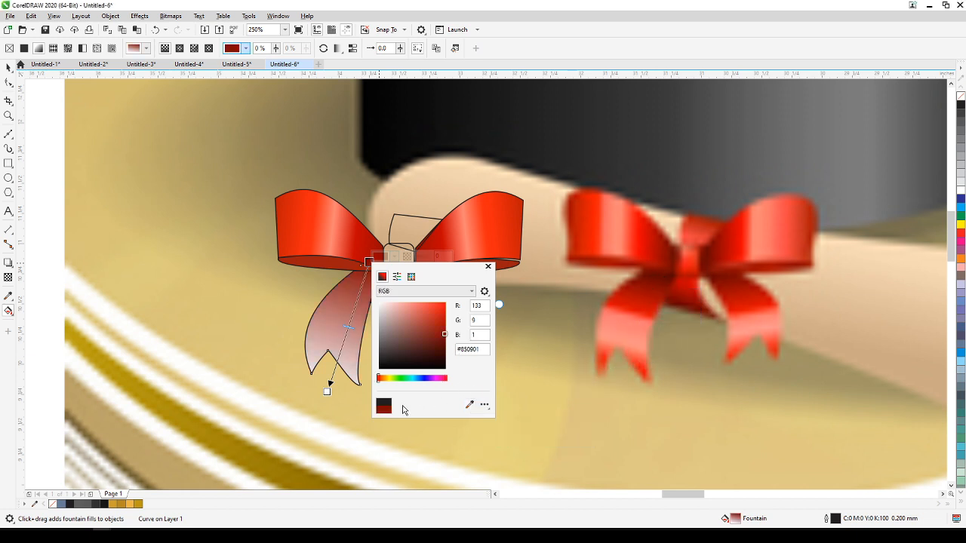
# Set the left tail's ending gradient colour to orange-red #D44527 sampled from the tip of the reference tail.
pyautogui.click(327, 393)
pyautogui.click(327, 391)
pyautogui.click(352, 386)
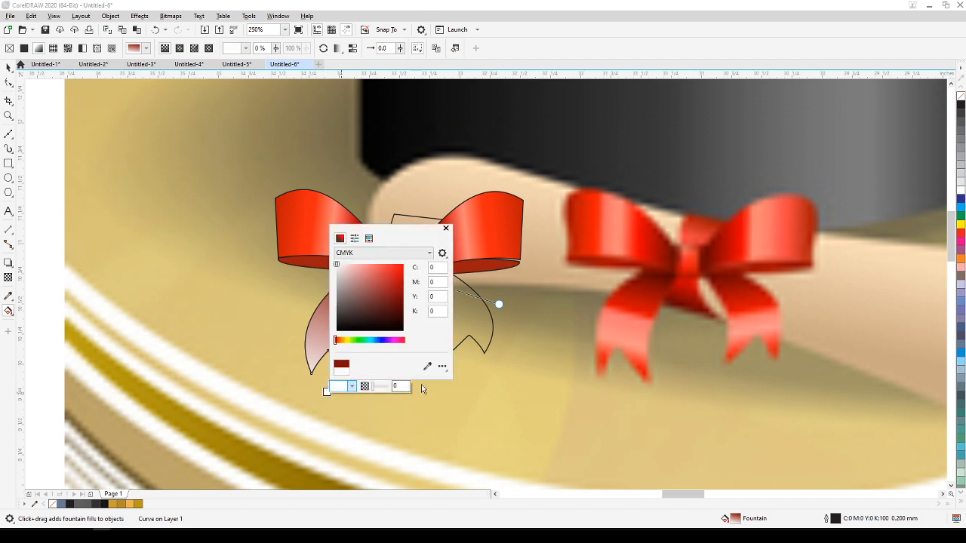
pyautogui.click(427, 366)
pyautogui.click(599, 367)
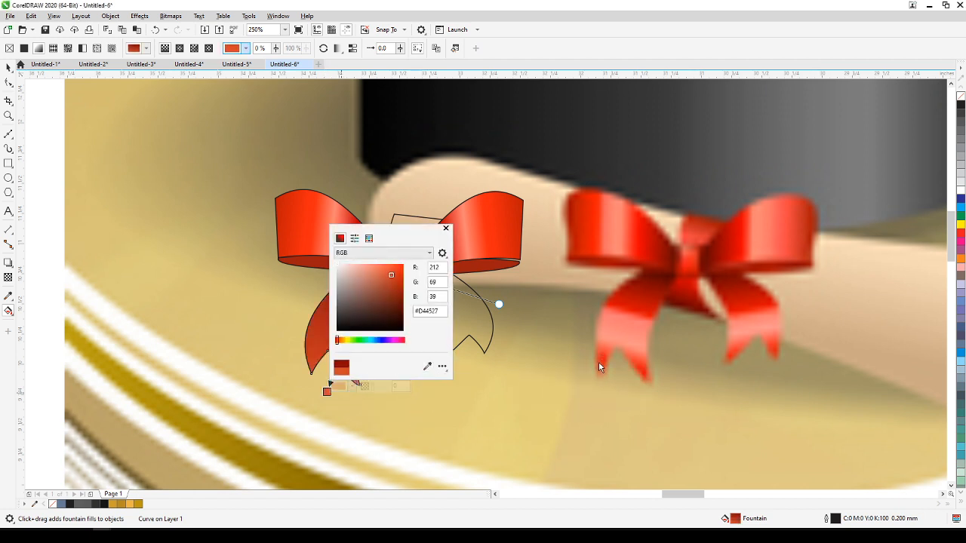
pyautogui.click(445, 228)
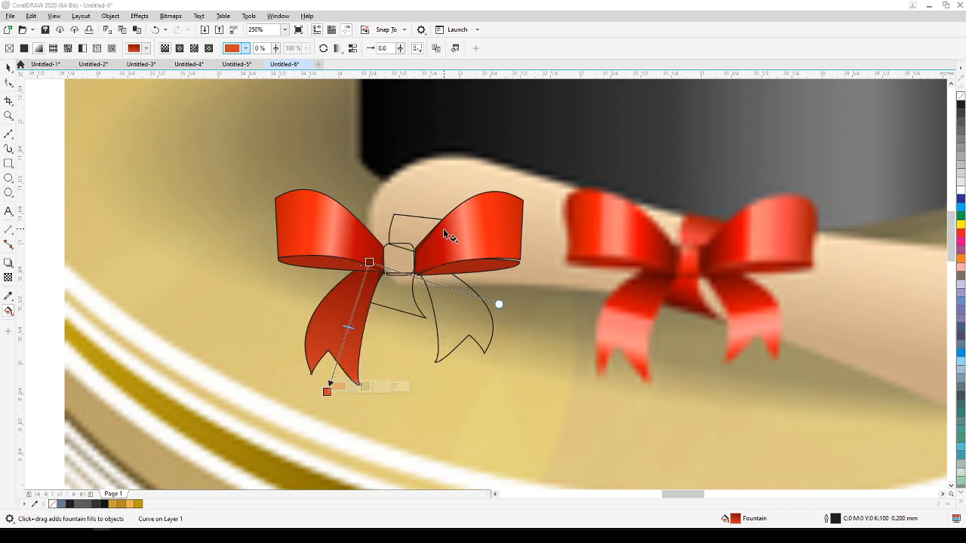
# Add colour stops at 33% and 59% to the left tail's gradient, with the 59% stop in pink #F28777 sampled from the reference tail's highlight.
pyautogui.doubleClick(355, 304)
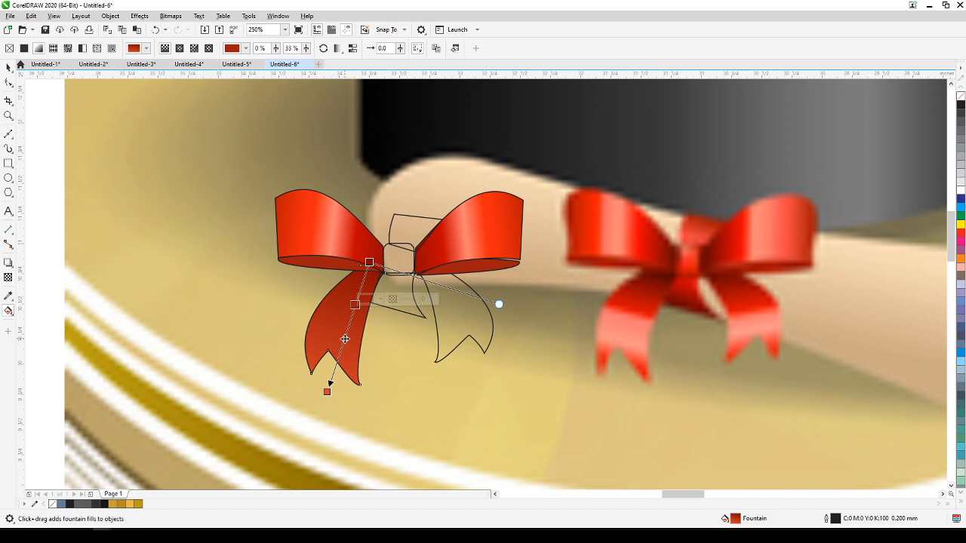
pyautogui.doubleClick(344, 341)
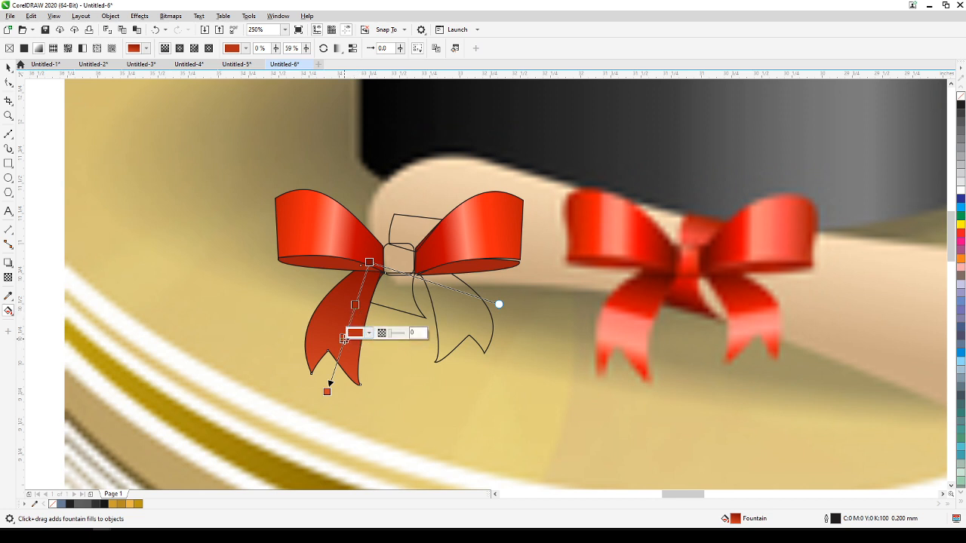
pyautogui.click(369, 333)
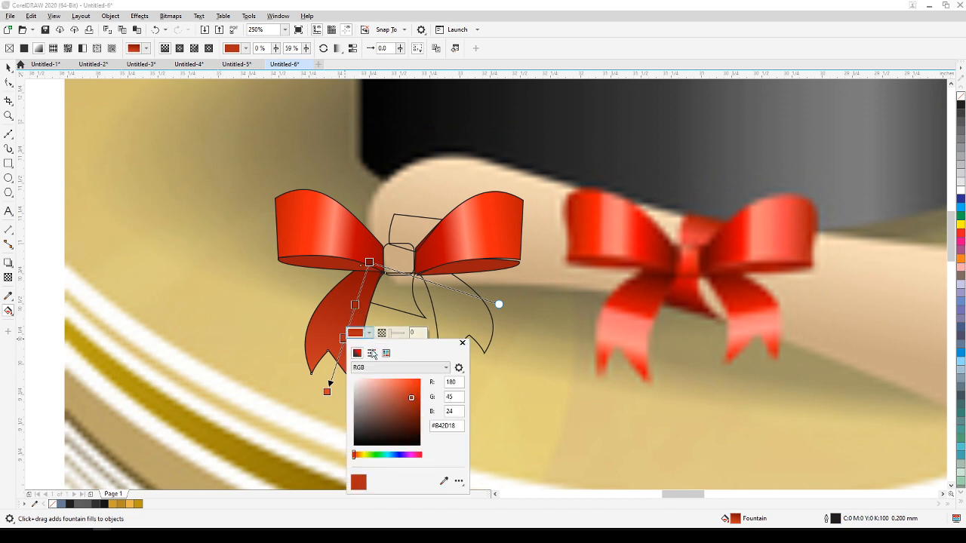
pyautogui.click(443, 482)
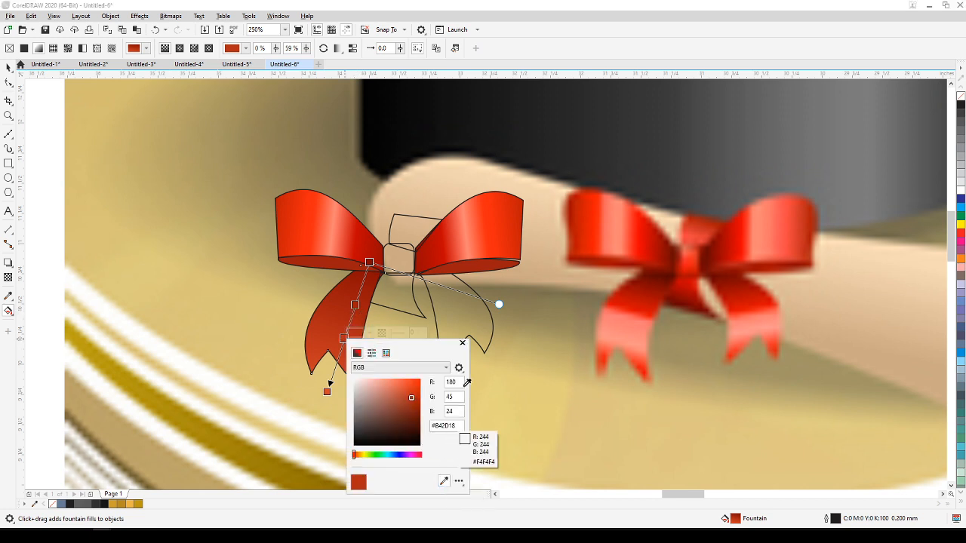
pyautogui.click(616, 344)
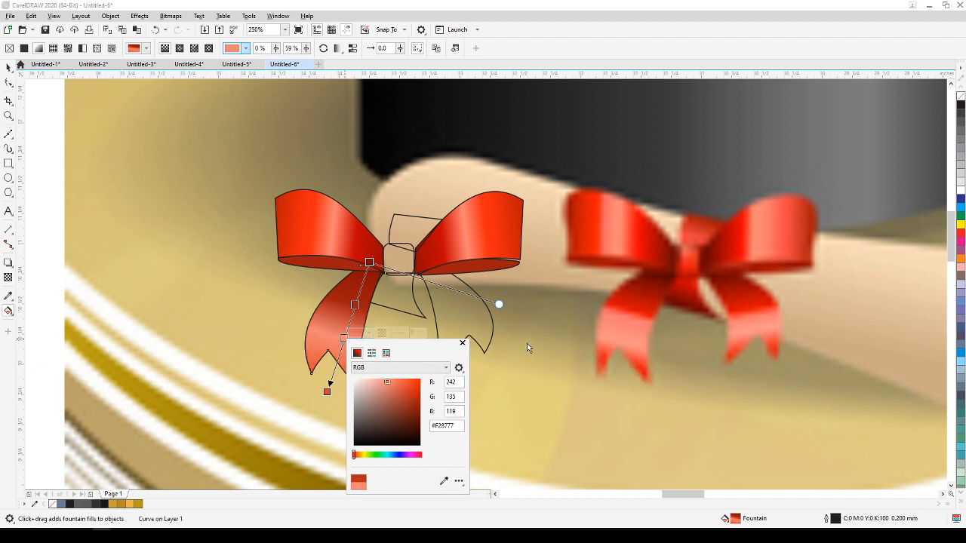
# Set the left tail's 33% colour stop to red #CA0E03 sampled from above the highlight of the reference tail.
pyautogui.click(359, 308)
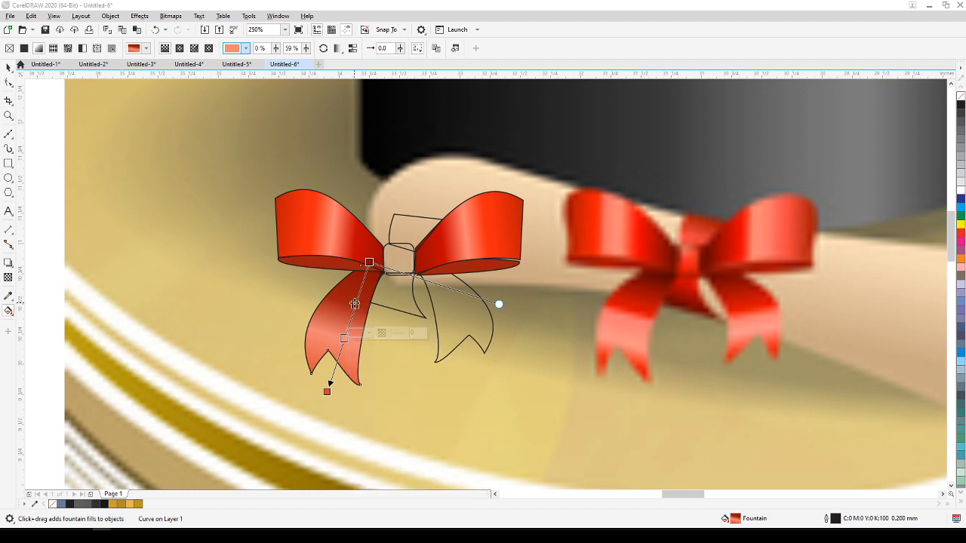
pyautogui.click(354, 305)
pyautogui.click(382, 300)
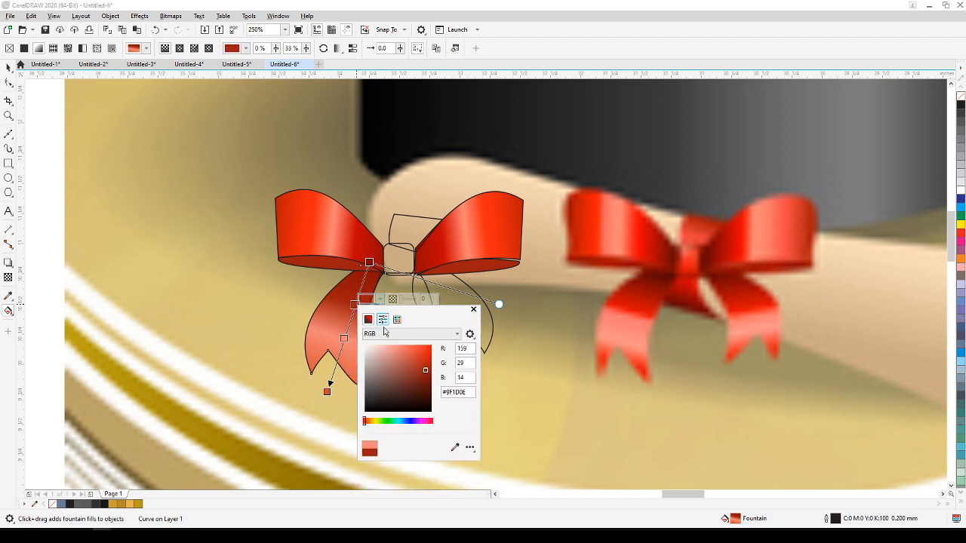
pyautogui.click(454, 447)
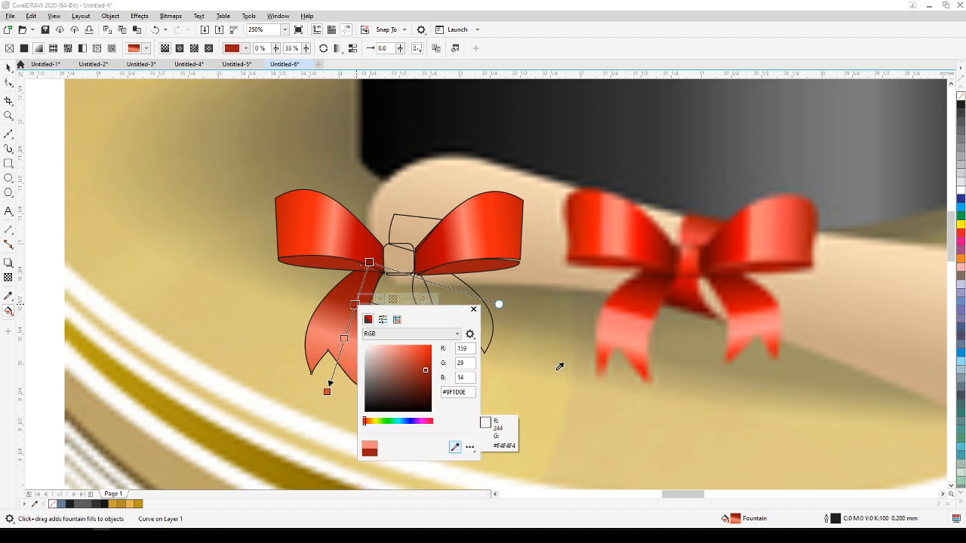
pyautogui.click(626, 303)
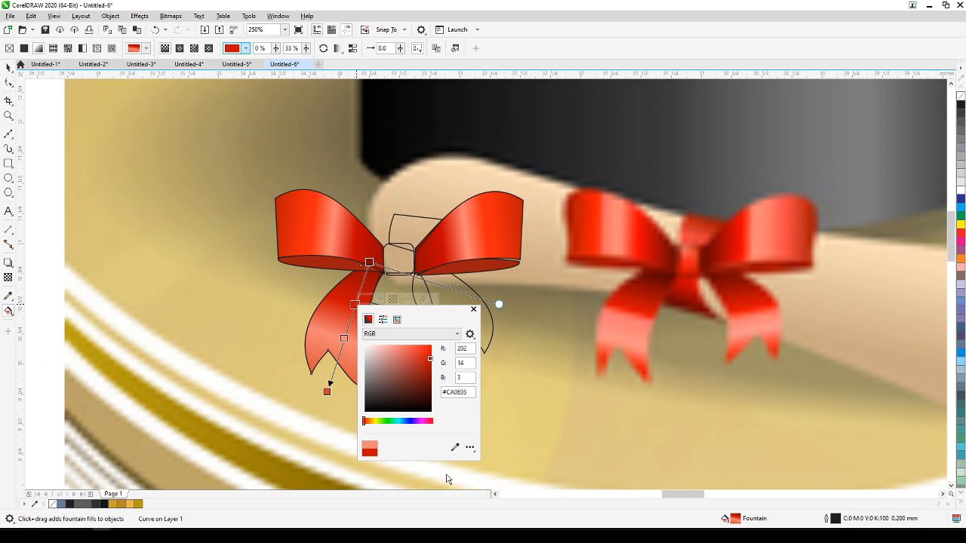
# Move the left tail's pink colour stop slightly upward along its gradient and shorten the gradient by pulling its end point in toward the tail's tip.
pyautogui.click(473, 311)
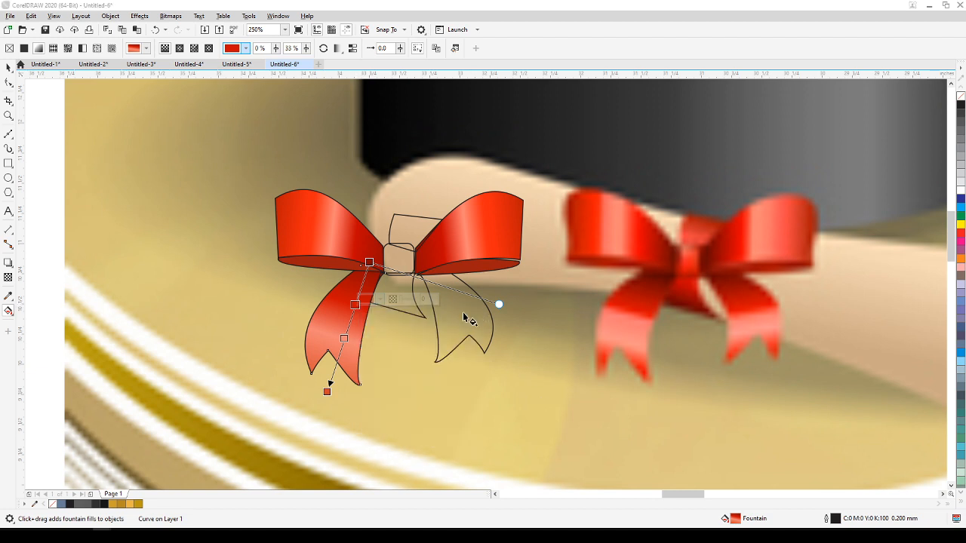
pyautogui.moveTo(344, 338); pyautogui.dragTo(347, 327)
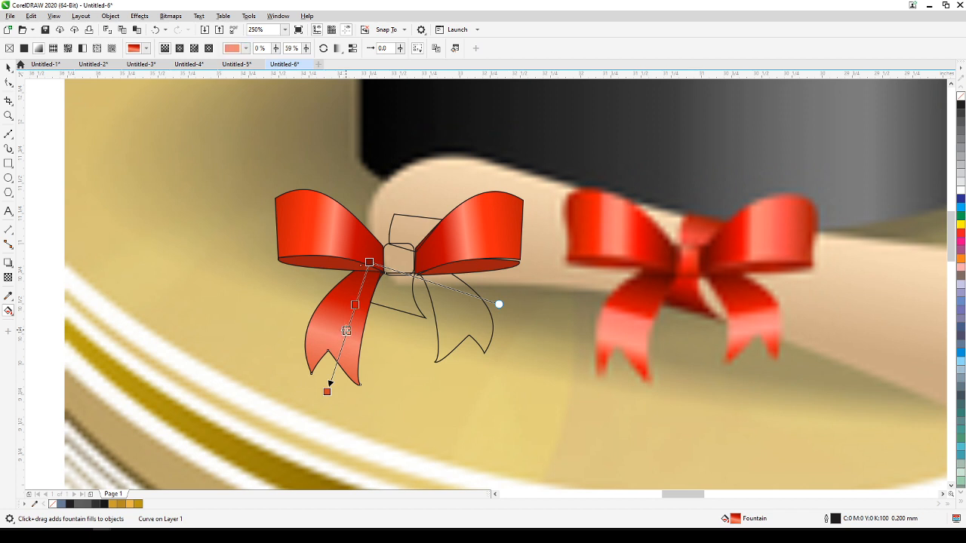
pyautogui.moveTo(326, 392); pyautogui.dragTo(328, 377)
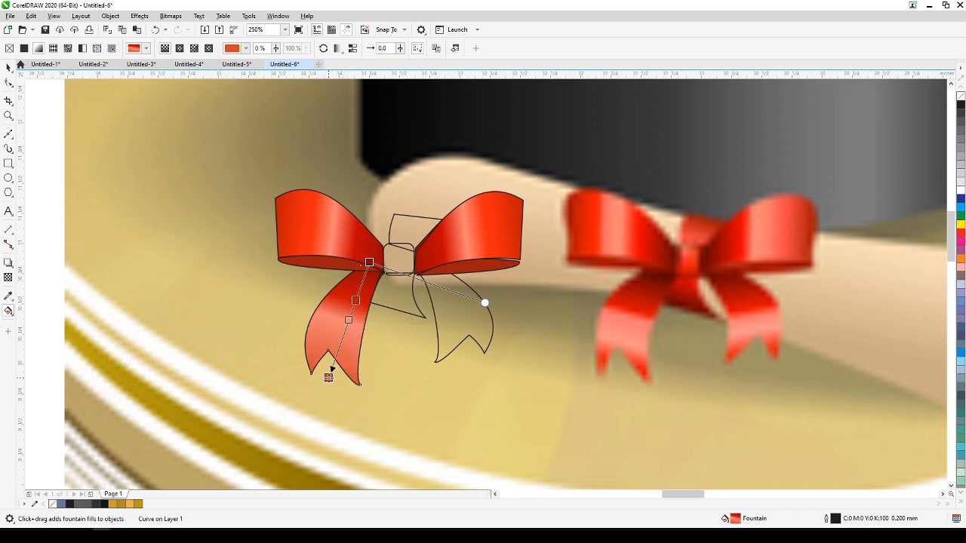
# Copy only the fill property from the left tail to the unfilled right tail.
pyautogui.click(8, 67)
pyautogui.click(70, 153)
pyautogui.click(477, 324)
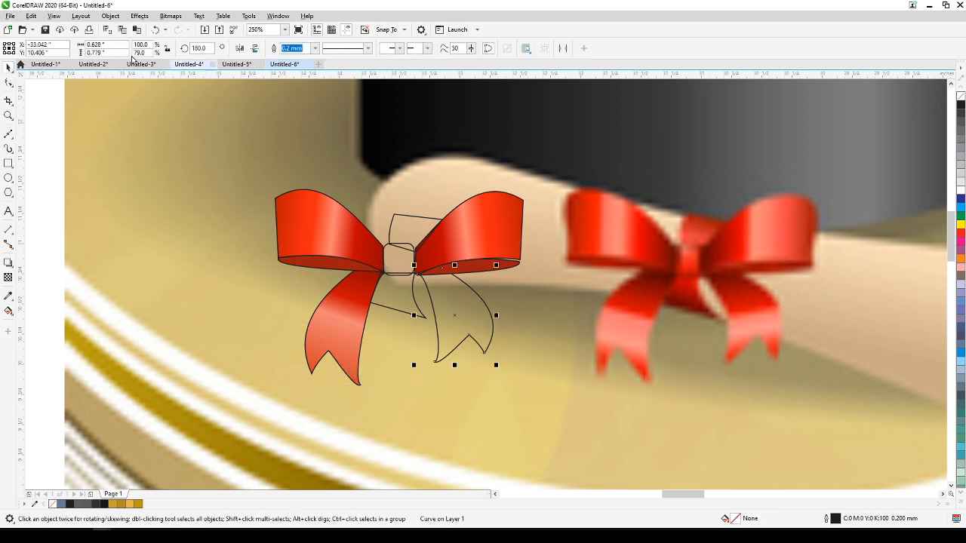
pyautogui.click(31, 16)
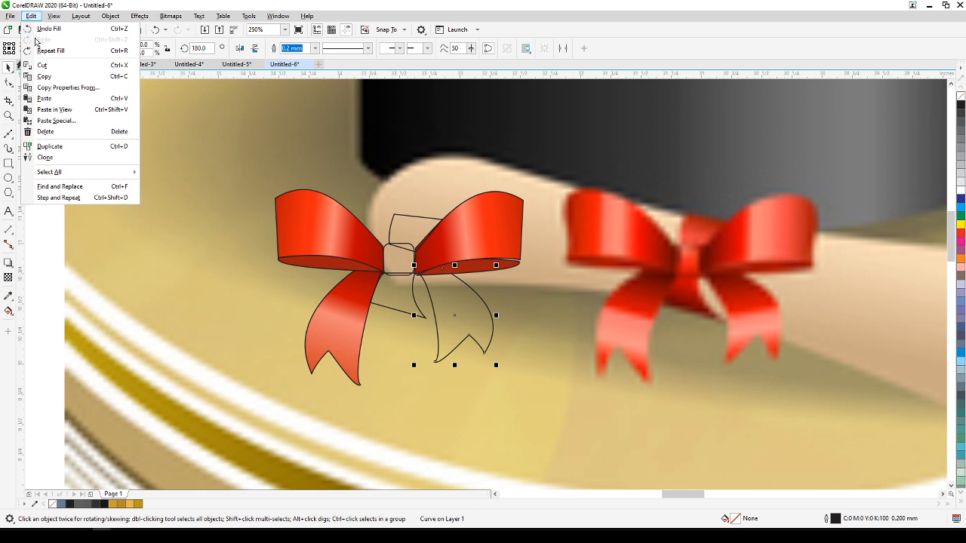
pyautogui.click(54, 88)
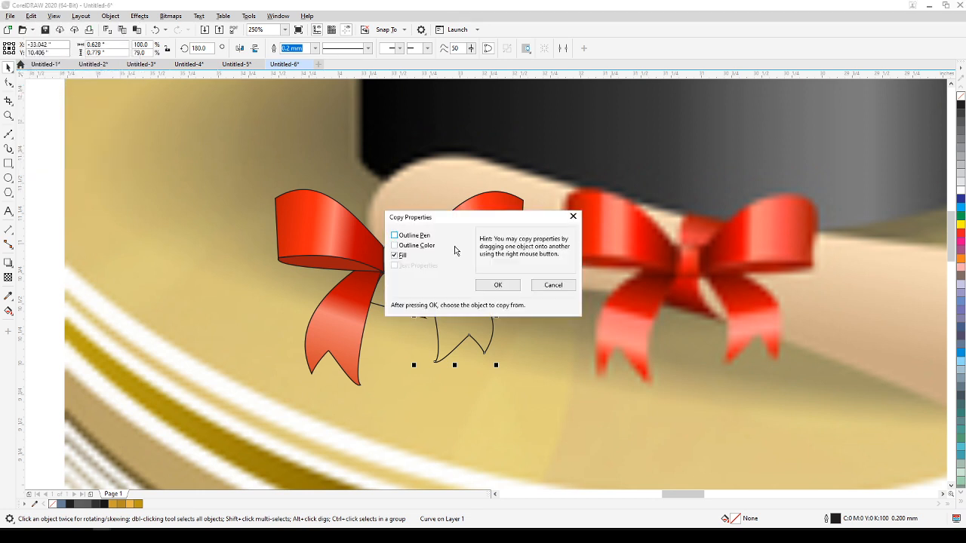
pyautogui.click(497, 285)
pyautogui.click(337, 317)
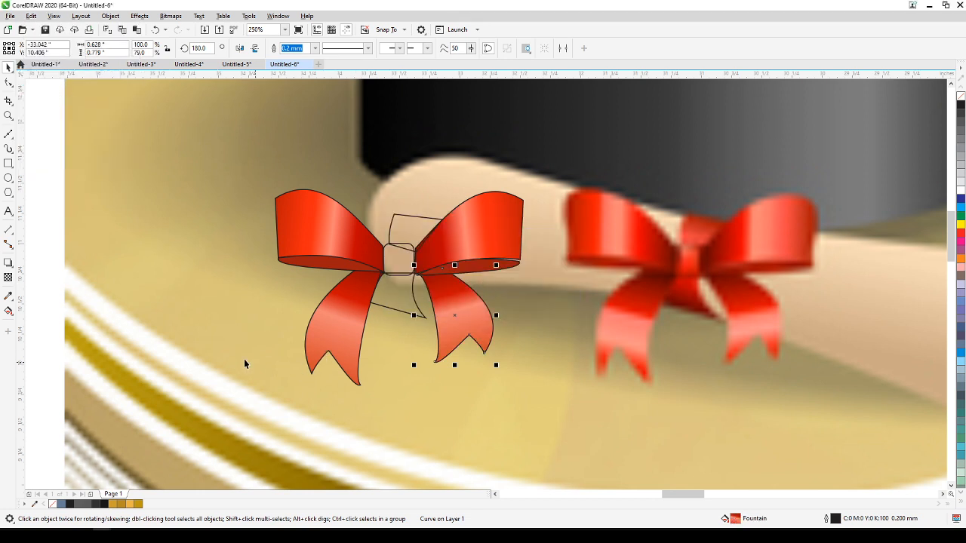
pyautogui.click(208, 342)
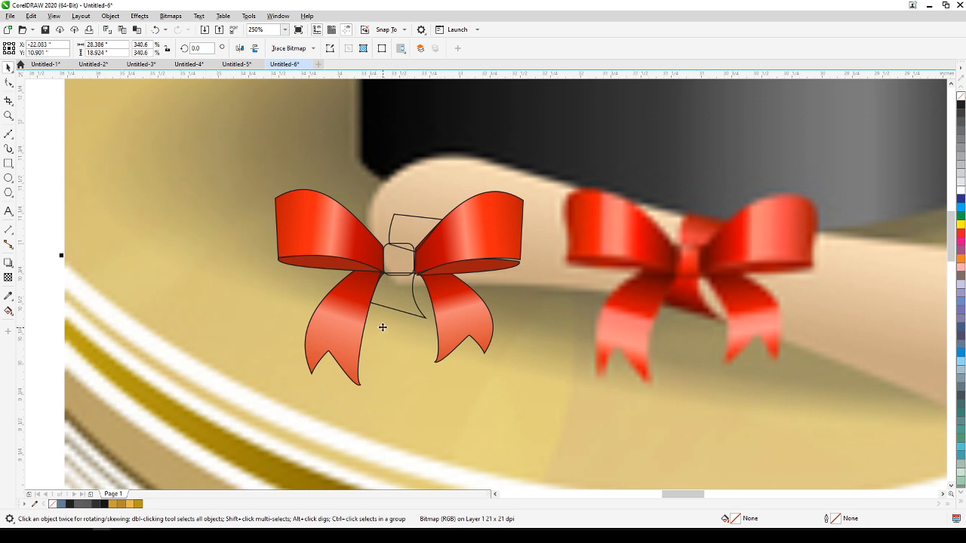
# Apply a linear gradient fill running downward through the short ribbon piece below the knot.
pyautogui.click(389, 304)
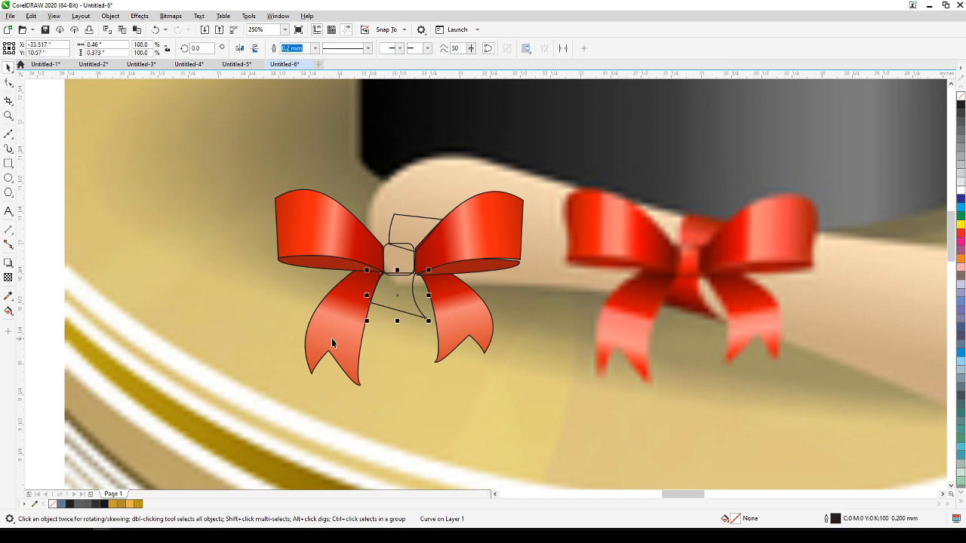
pyautogui.click(8, 310)
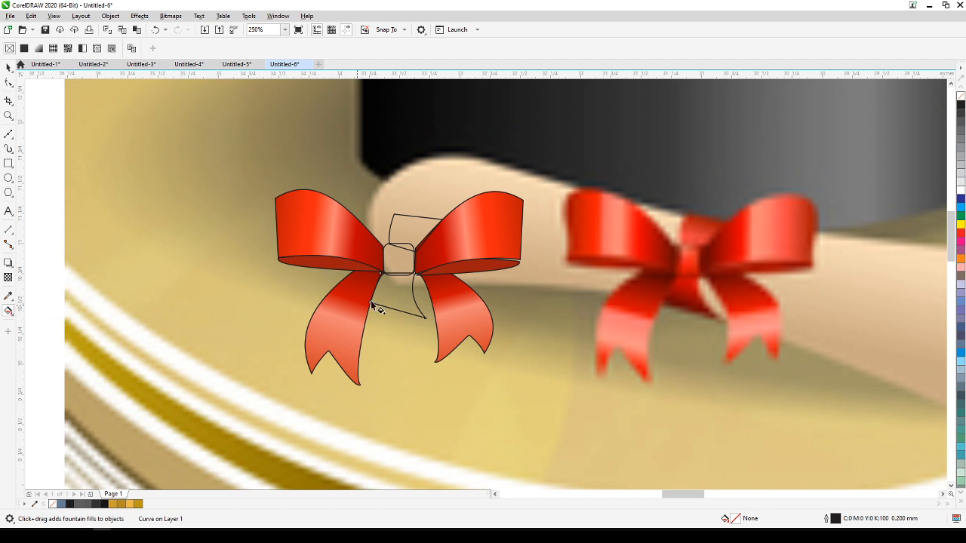
pyautogui.click(9, 313)
pyautogui.click(45, 310)
pyautogui.moveTo(388, 269); pyautogui.dragTo(392, 317)
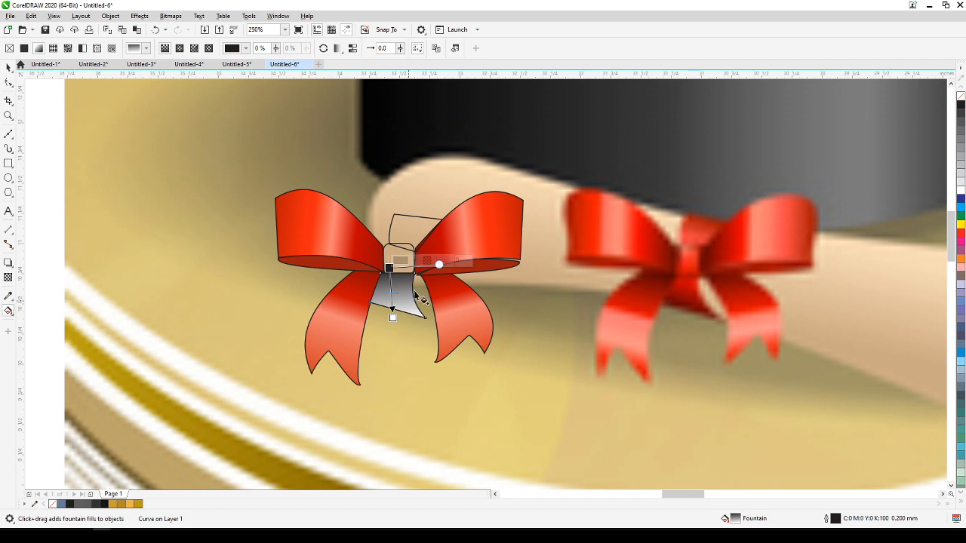
# Set the lower ribbon piece's starting gradient colour to red #BA0300 sampled from the reference bow just below the knot.
pyautogui.click(414, 260)
pyautogui.click(489, 411)
pyautogui.click(649, 285)
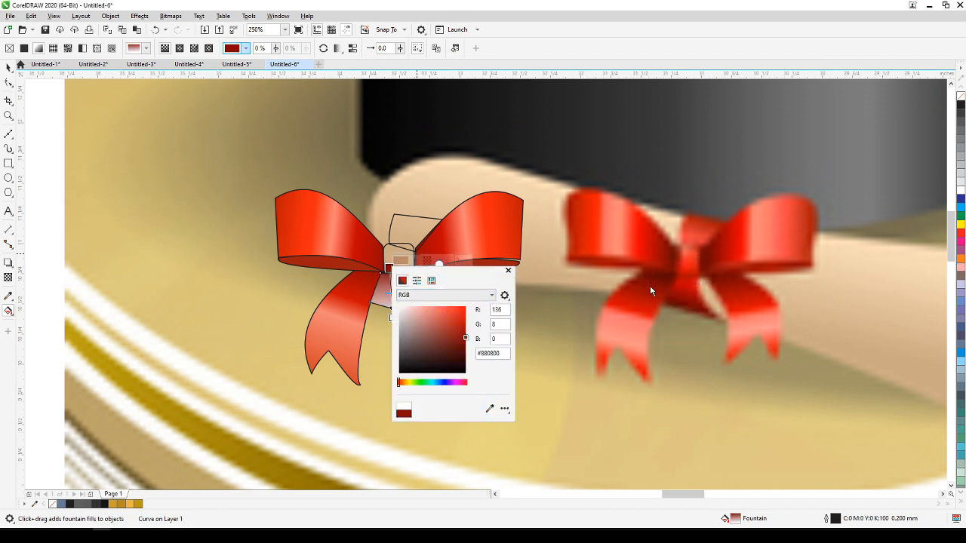
pyautogui.click(489, 411)
pyautogui.click(676, 287)
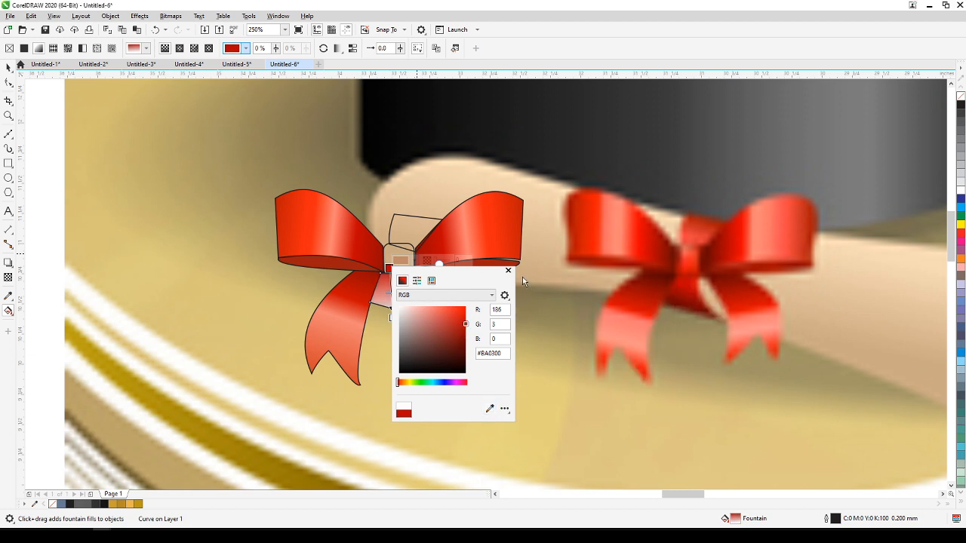
pyautogui.click(508, 272)
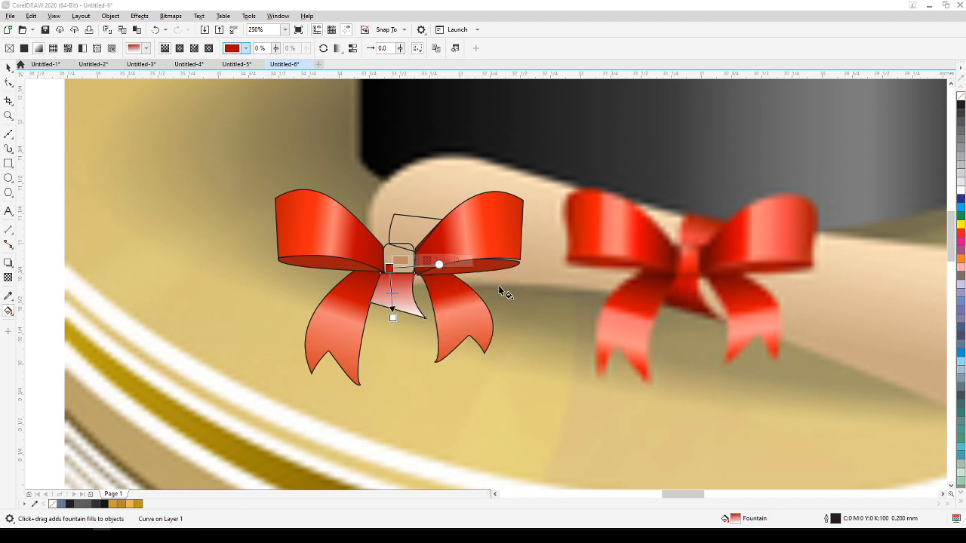
# Set the lower ribbon piece's ending gradient colour to brown #723F2A sampled from the bottom edge of the matching reference piece.
pyautogui.click(391, 310)
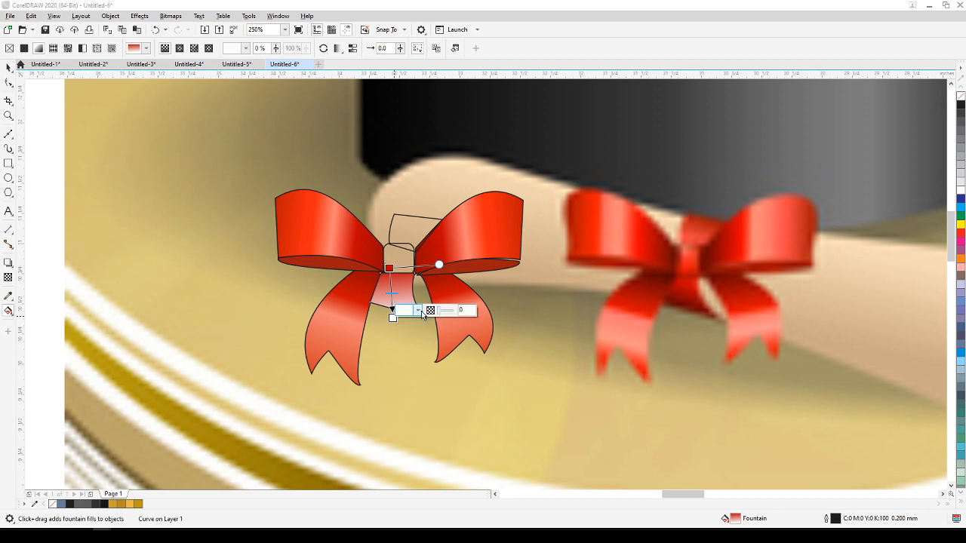
pyautogui.click(405, 310)
pyautogui.click(491, 461)
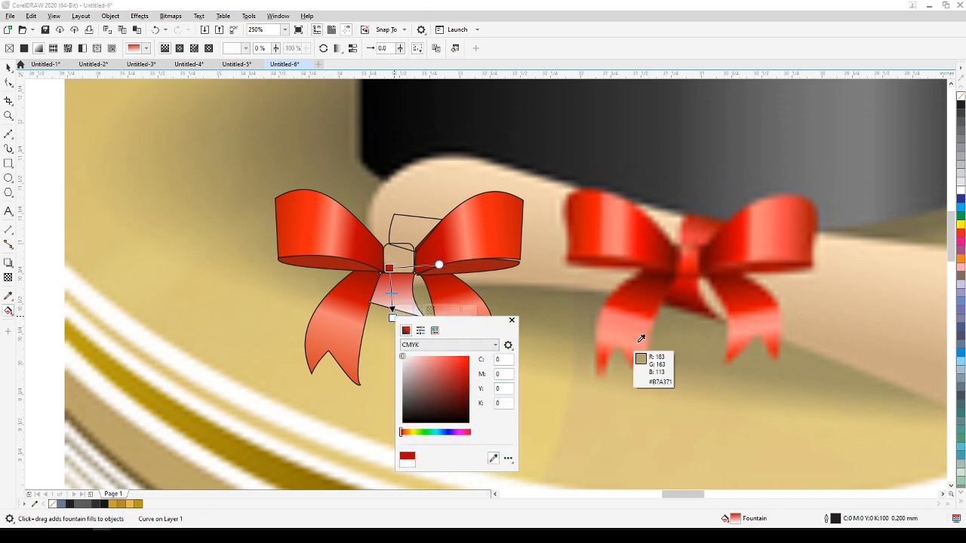
pyautogui.click(686, 310)
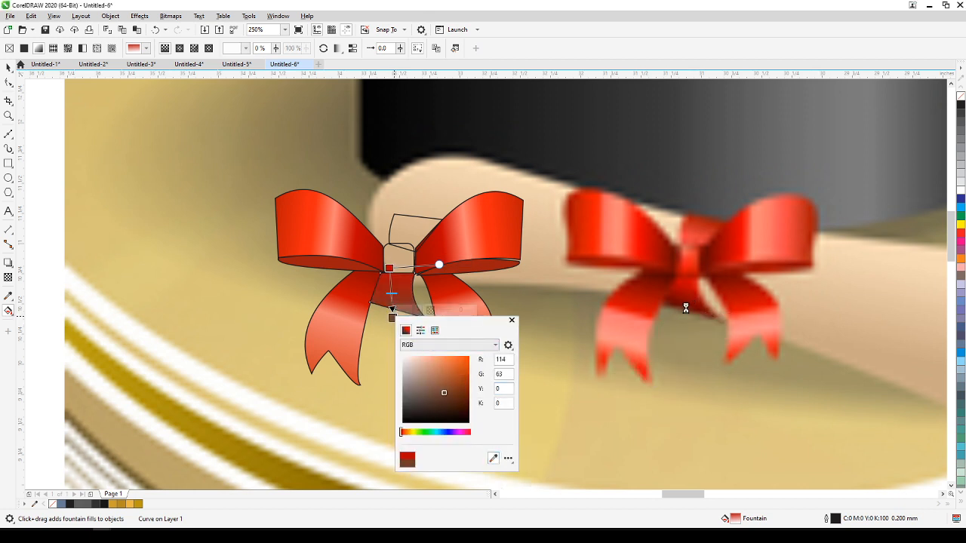
pyautogui.click(513, 321)
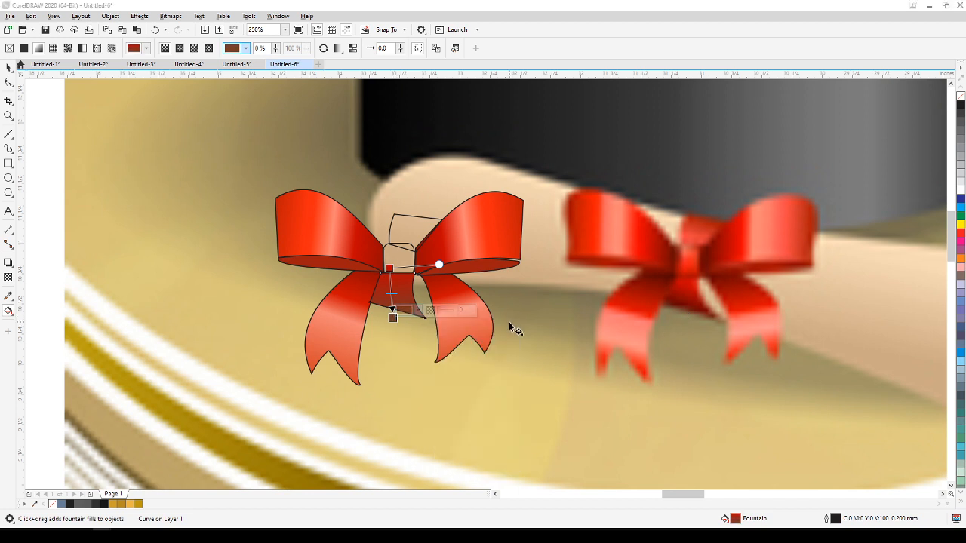
# Apply a left-to-right linear gradient to the knot rectangle, with its ending colour in bright red sampled from the reference knot.
pyautogui.click(396, 261)
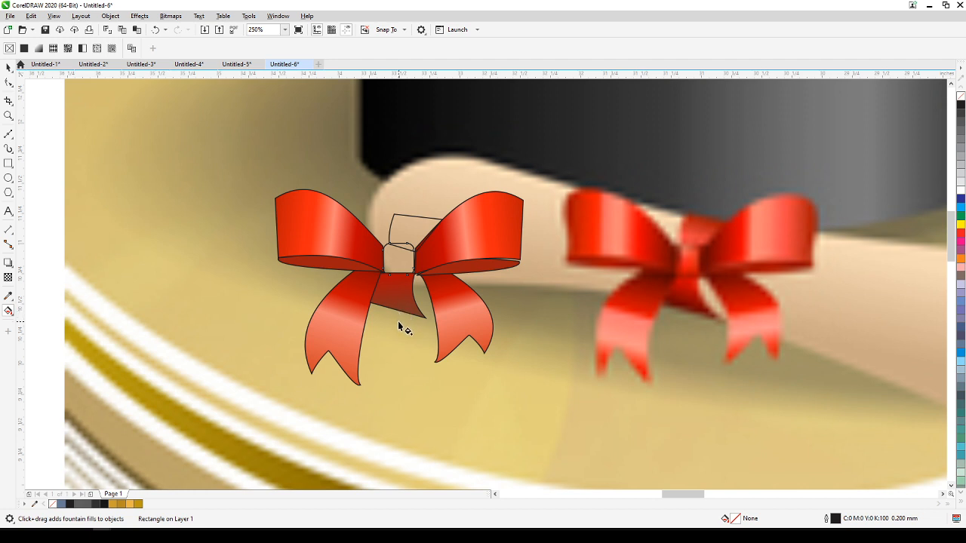
pyautogui.click(8, 309)
pyautogui.moveTo(375, 253); pyautogui.dragTo(416, 252)
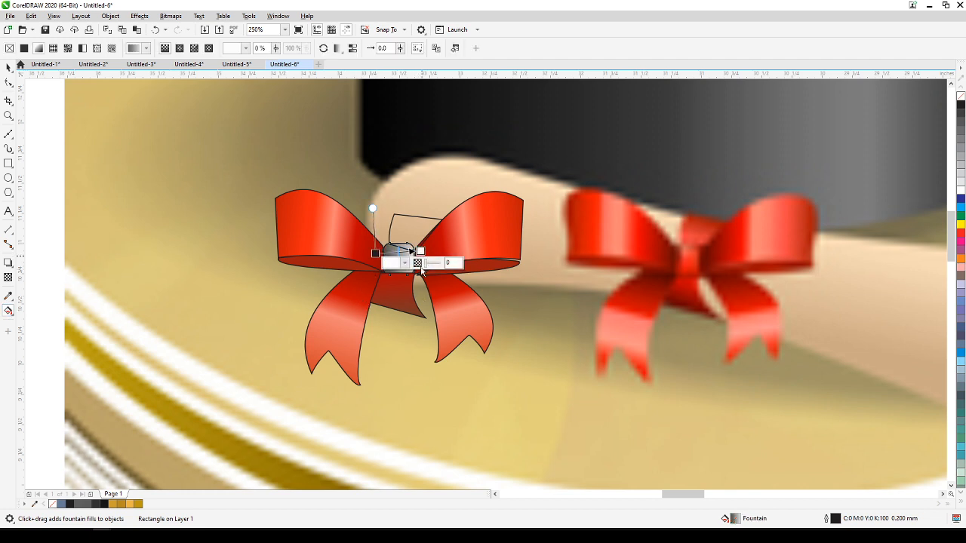
pyautogui.click(405, 262)
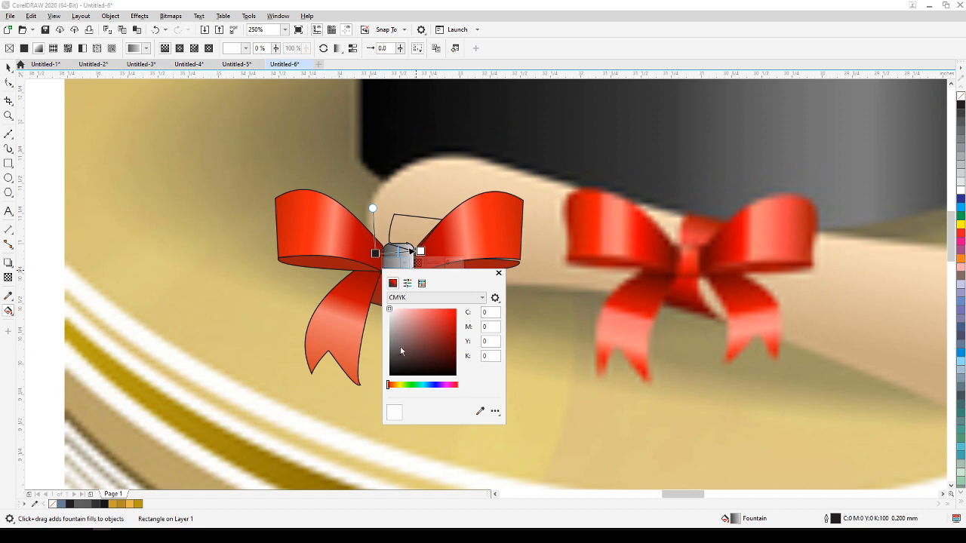
pyautogui.click(480, 410)
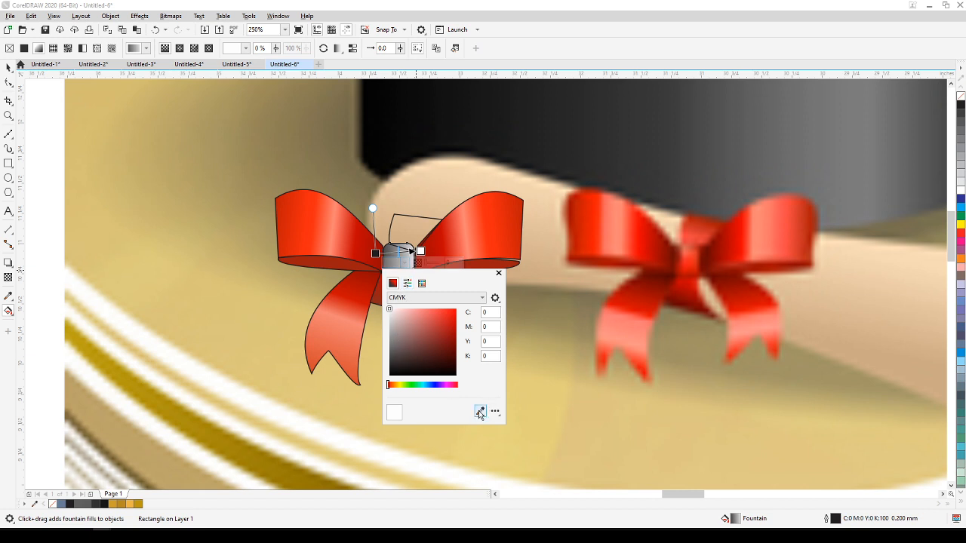
pyautogui.click(688, 270)
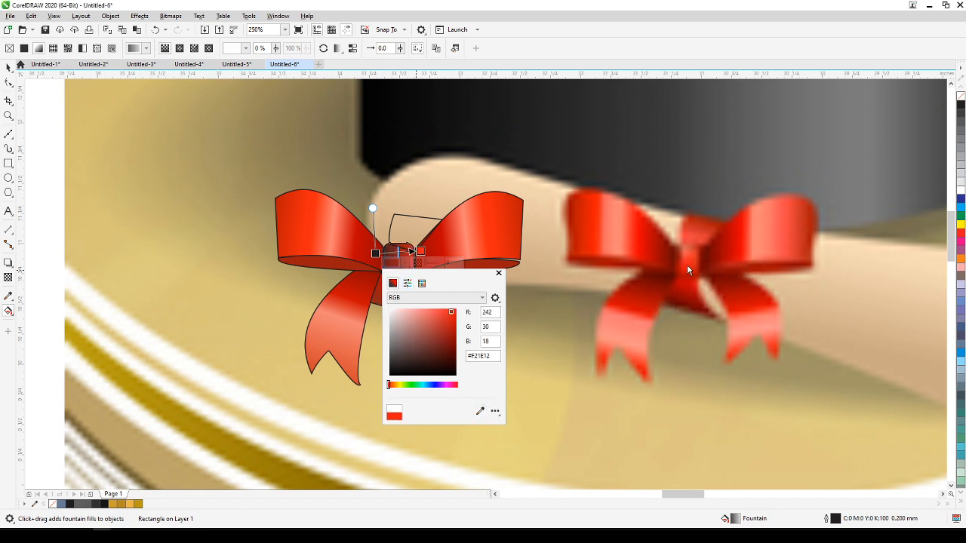
pyautogui.click(404, 262)
# Replace the knot's black starting gradient colour with a red sampled from the left side of the reference knot.
pyautogui.click(375, 254)
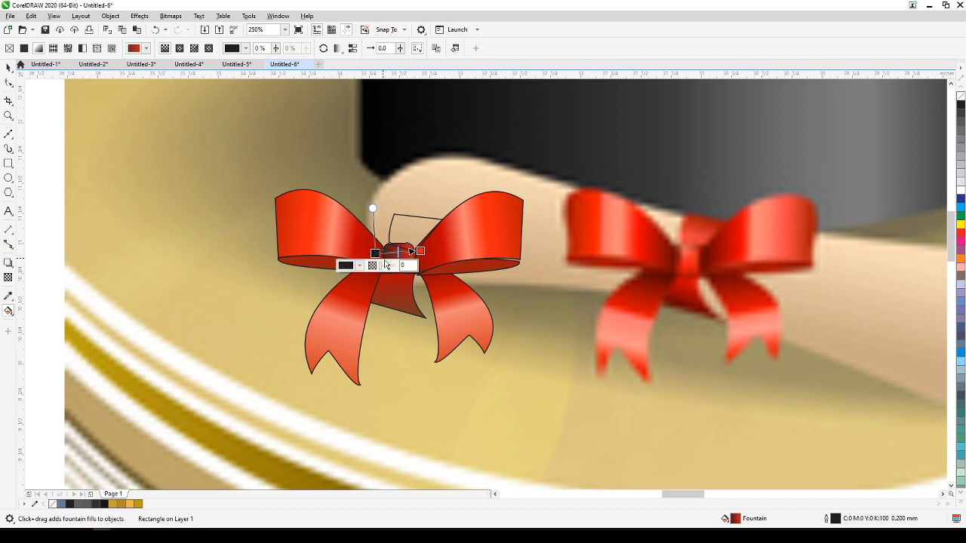
pyautogui.click(360, 265)
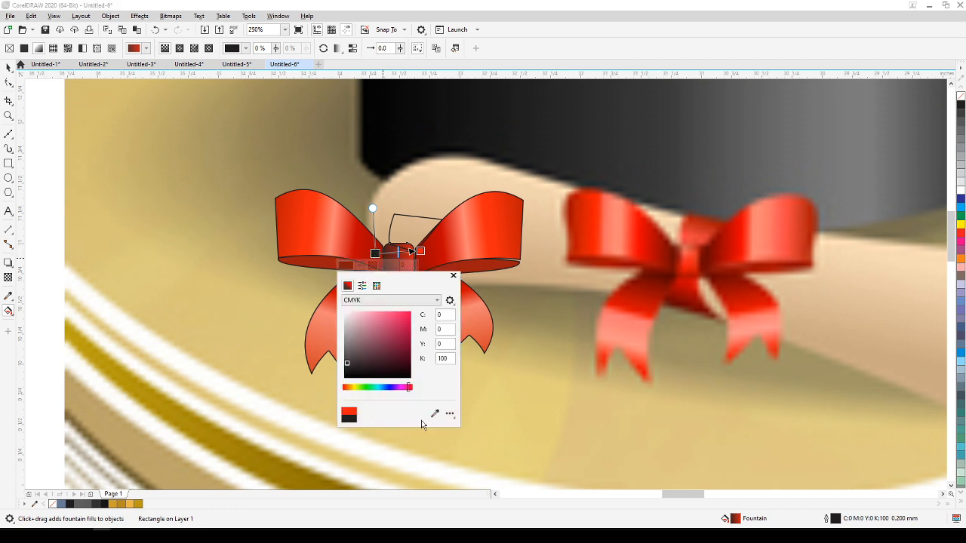
pyautogui.click(435, 414)
pyautogui.click(675, 259)
# Apply a diagonal gradient from the knot toward the upper right of the ribbon piece above it, ending in red sampled from the reference.
pyautogui.click(7, 66)
pyautogui.click(70, 134)
pyautogui.click(412, 227)
pyautogui.moveTo(400, 256); pyautogui.dragTo(436, 215)
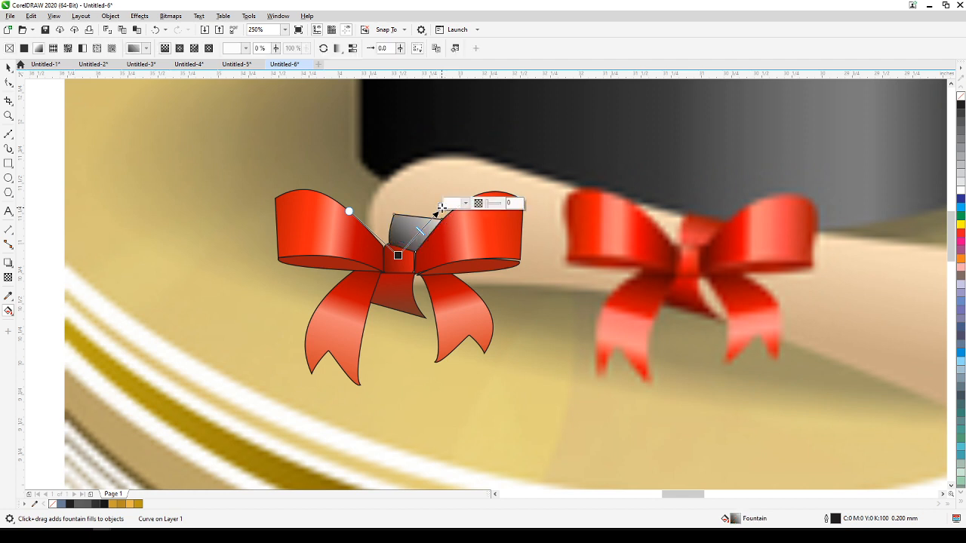
pyautogui.click(466, 204)
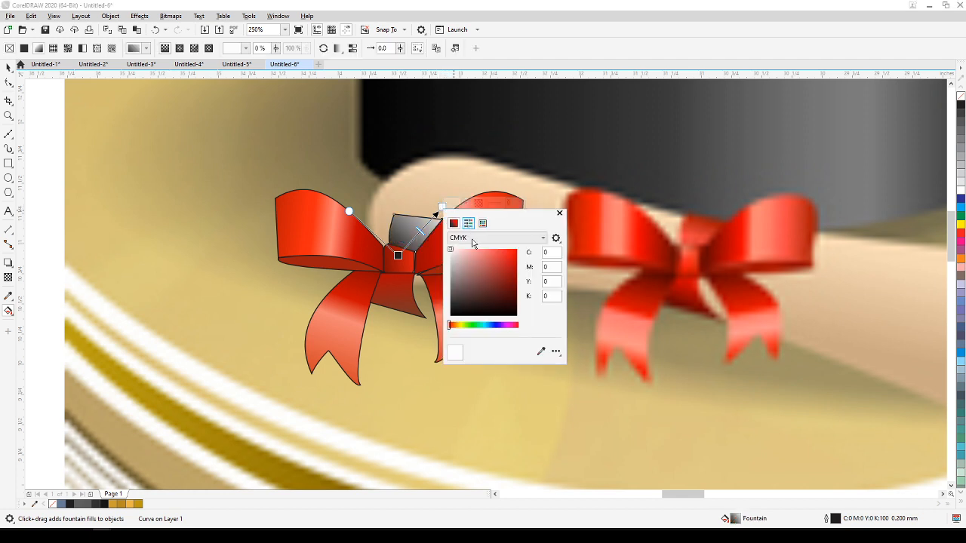
pyautogui.click(540, 353)
pyautogui.click(706, 218)
# Set the upper ribbon piece's starting gradient colour to light red #E94745 sampled from just above the reference knot.
pyautogui.click(398, 256)
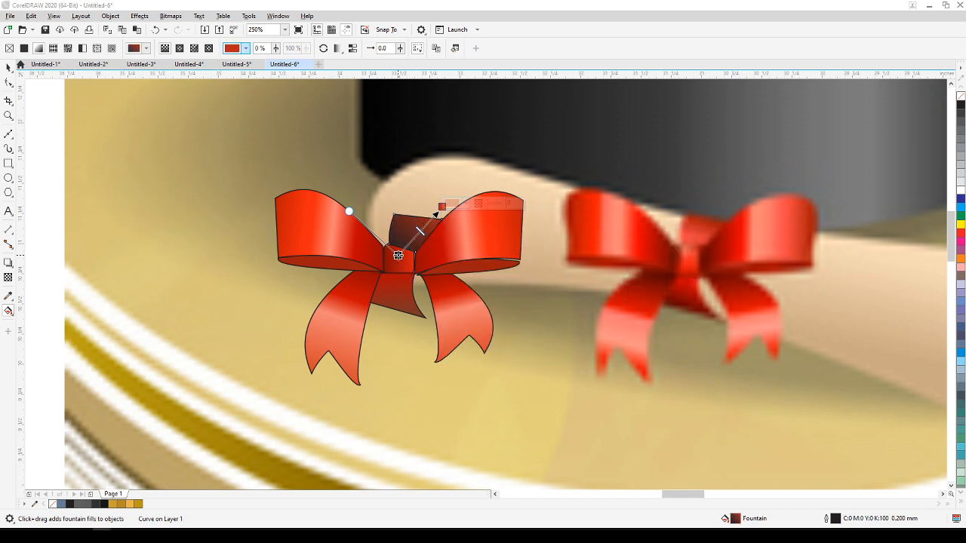
pyautogui.click(399, 256)
pyautogui.click(421, 253)
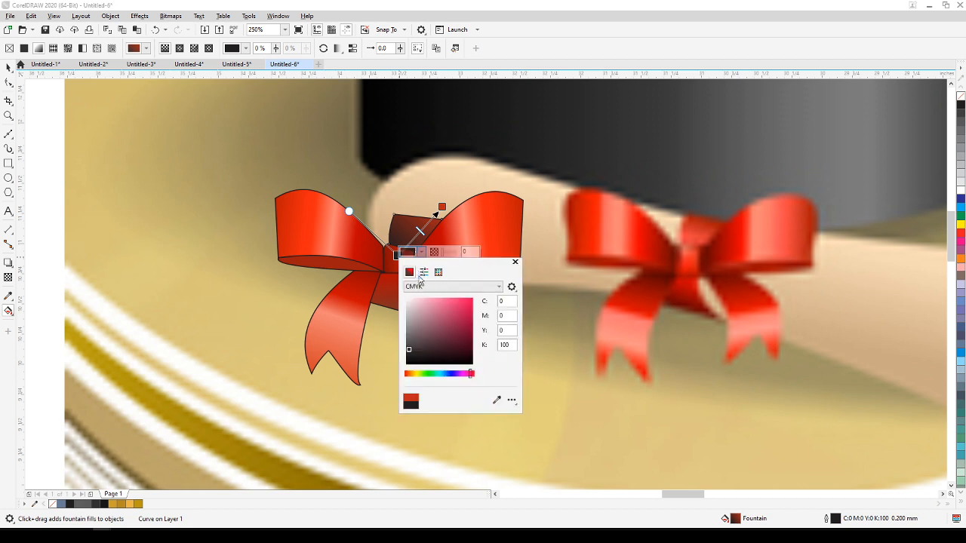
pyautogui.click(496, 399)
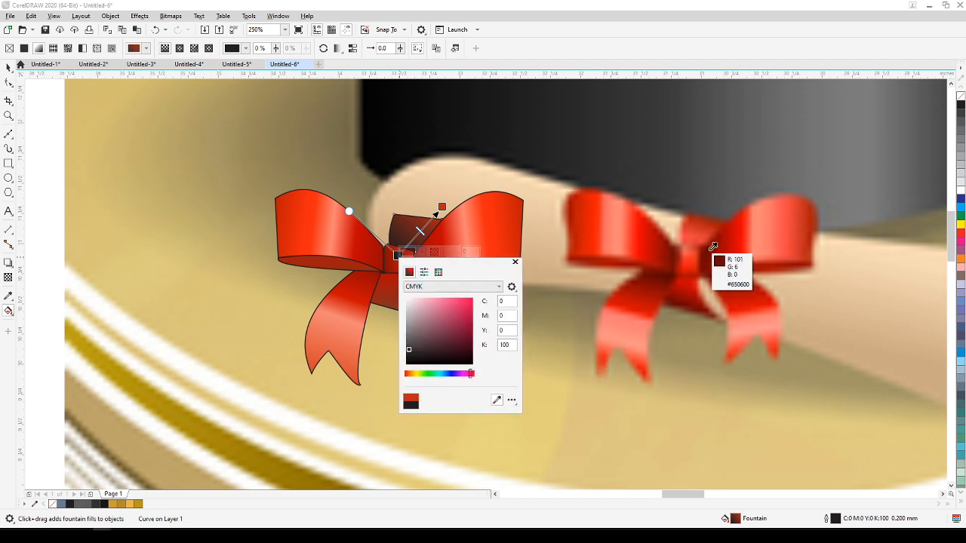
pyautogui.click(692, 242)
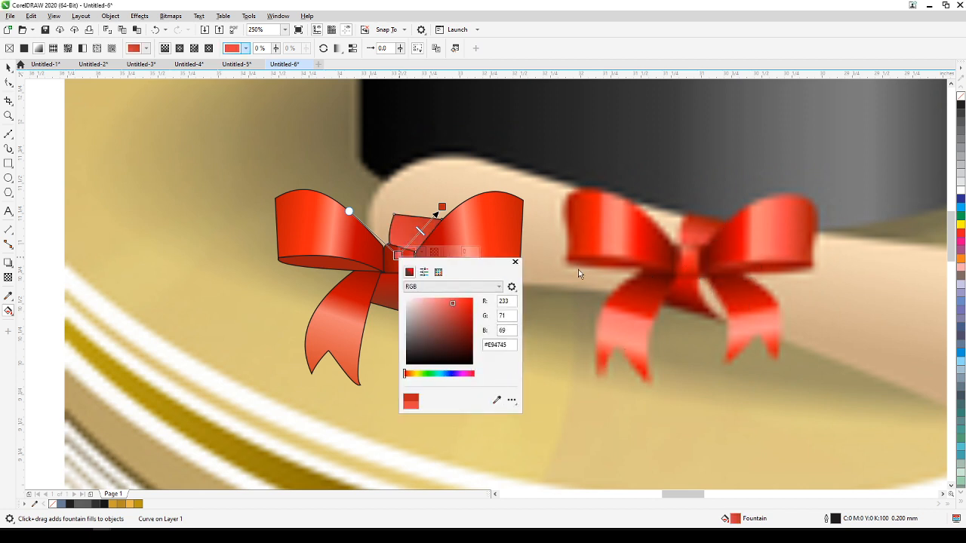
pyautogui.click(513, 263)
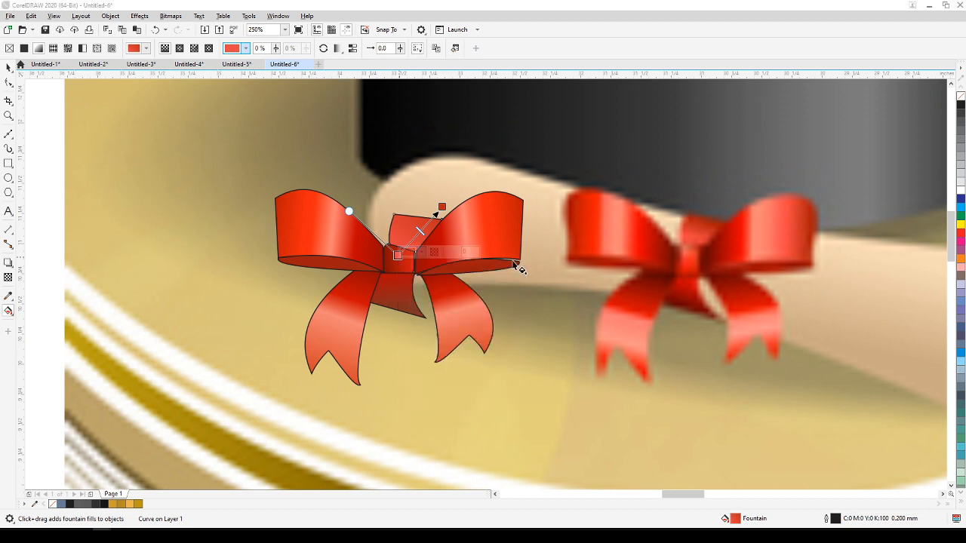
# Select all the shapes of the vector bow and remove their outlines.
pyautogui.click(9, 68)
pyautogui.press('Escape')
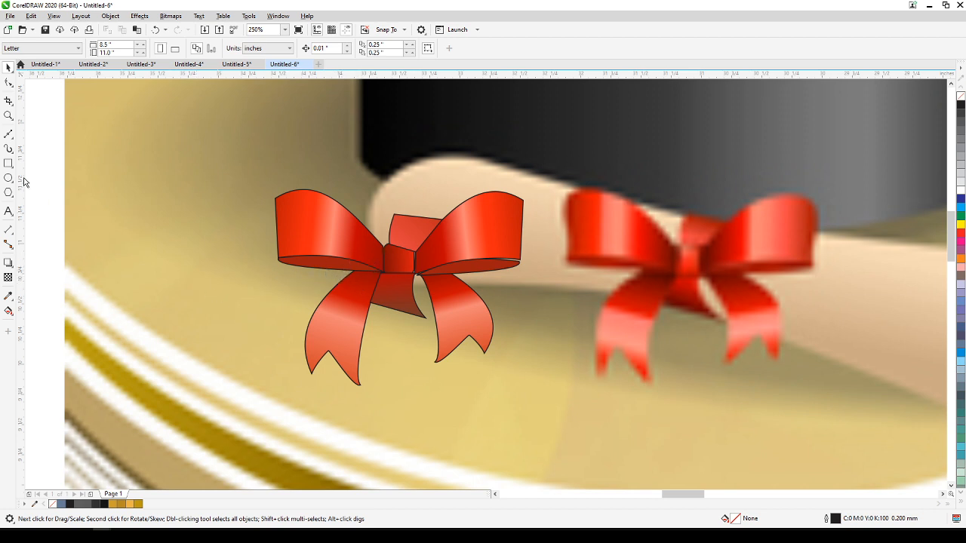
pyautogui.moveTo(224, 258); pyautogui.dragTo(552, 424)
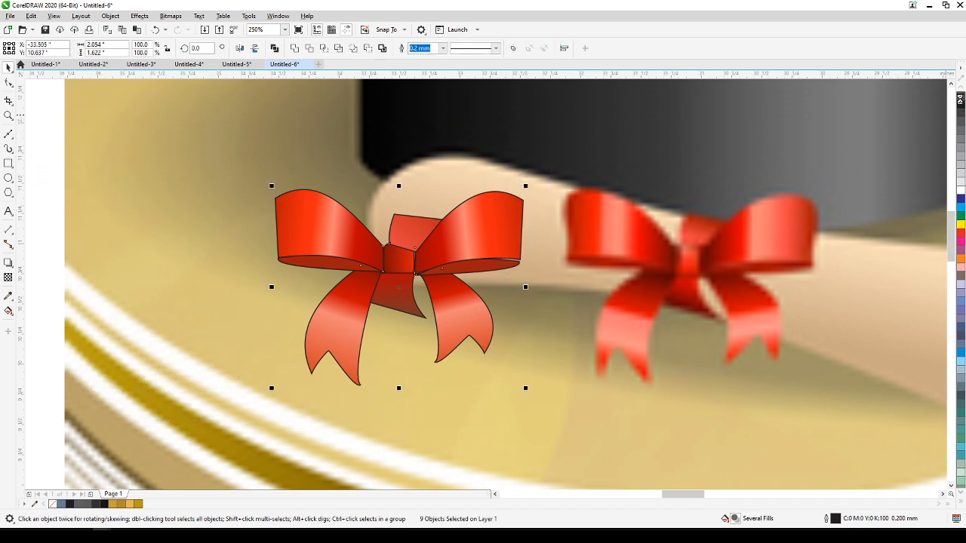
pyautogui.rightClick(960, 98)
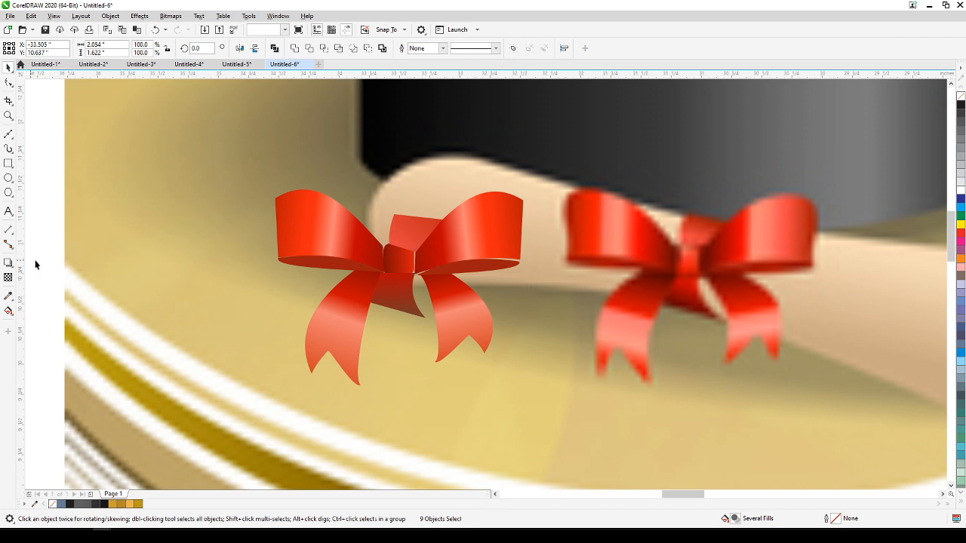
# Stretch the dark underside of the bow's right loop upward and slightly outward to close the gap beneath the loop.
pyautogui.press('Escape')
pyautogui.click(477, 270)
pyautogui.scroll(2, 487, 281)
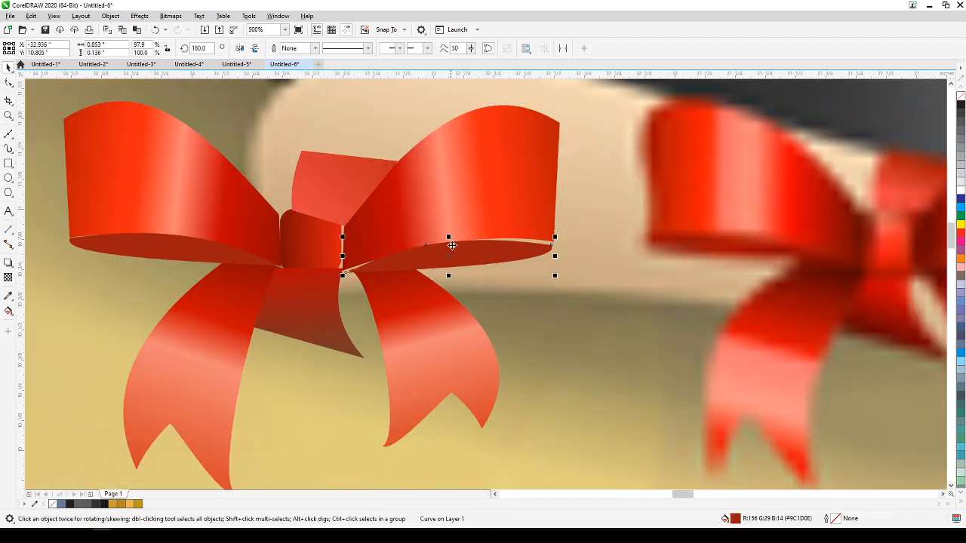
pyautogui.moveTo(451, 239); pyautogui.dragTo(455, 228)
pyautogui.moveTo(556, 252); pyautogui.dragTo(557, 252)
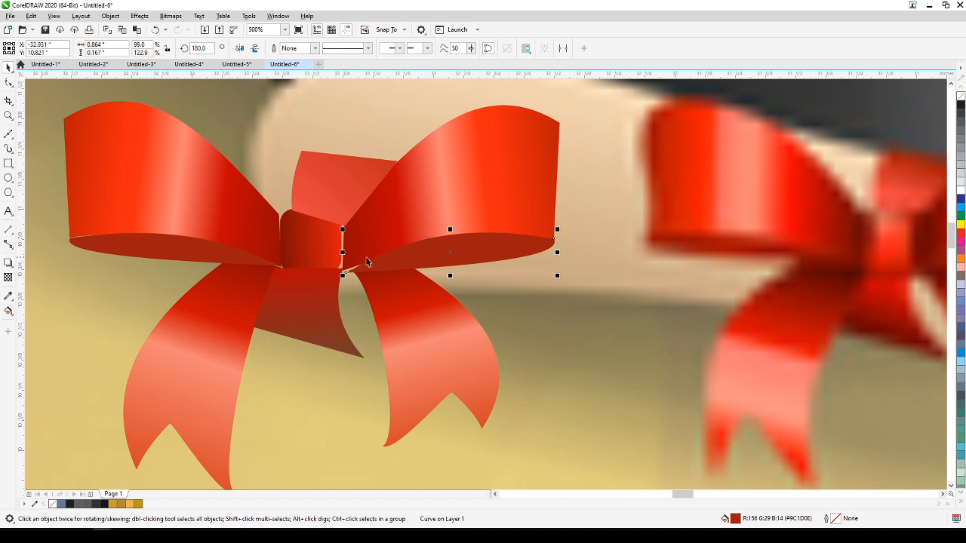
# Enlarge the bow's knot slightly to the right, bring it to the front of the page, and extend its lower-left corner outward.
pyautogui.click(317, 257)
pyautogui.moveTo(345, 241); pyautogui.dragTo(349, 242)
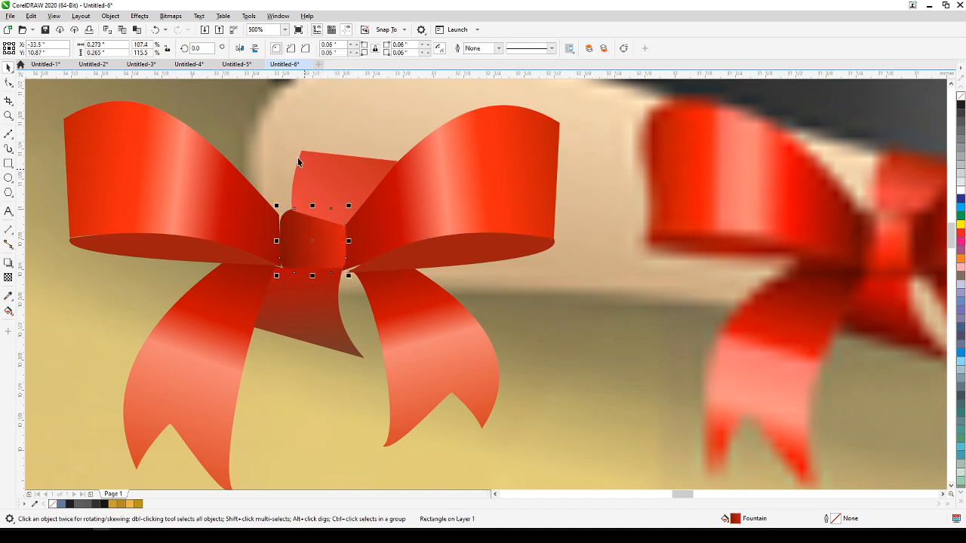
pyautogui.click(110, 16)
pyautogui.moveTo(143, 175)
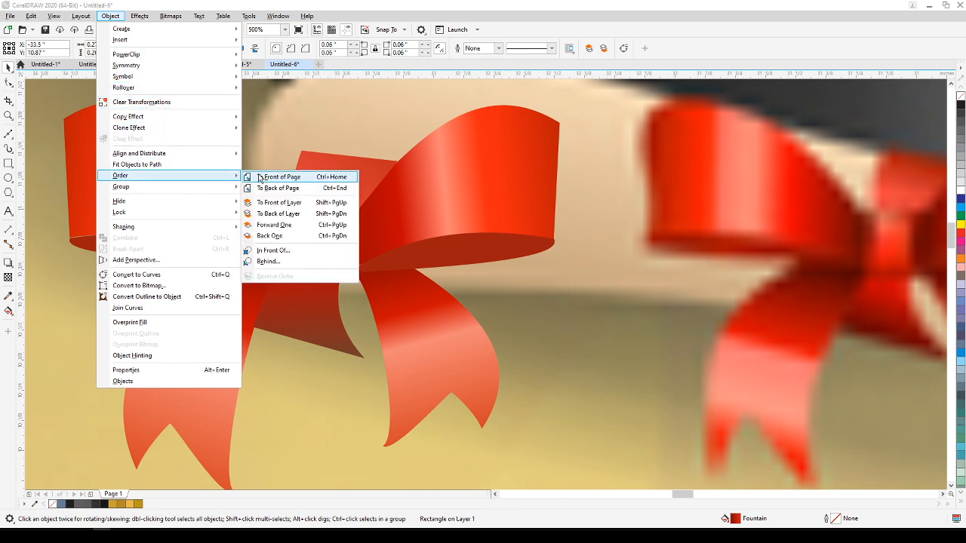
pyautogui.click(264, 179)
pyautogui.moveTo(274, 280); pyautogui.dragTo(269, 285)
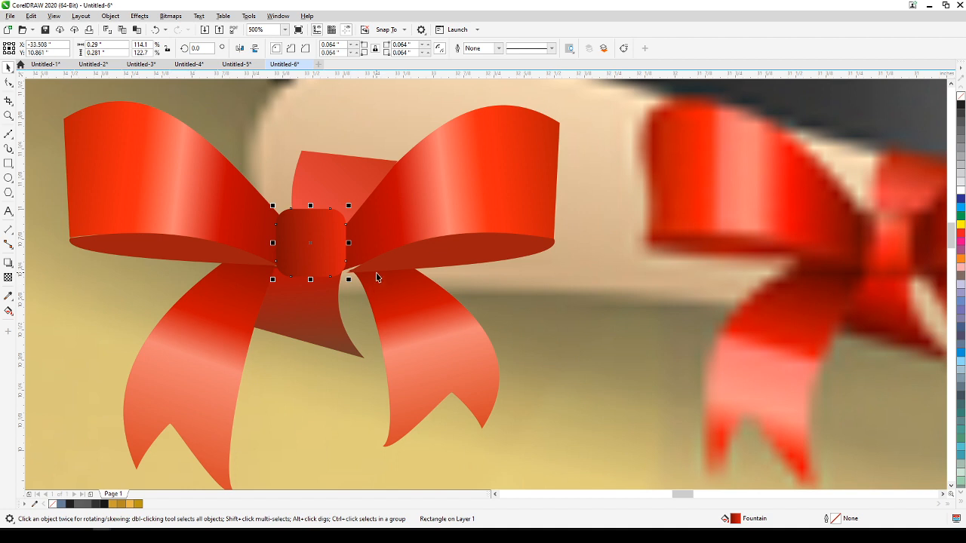
# Extend the inner end of the right loop's dark underside so that it tucks behind the knot.
pyautogui.click(378, 278)
pyautogui.scroll(2, 358, 284)
pyautogui.moveTo(378, 279); pyautogui.dragTo(365, 278)
pyautogui.click(410, 238)
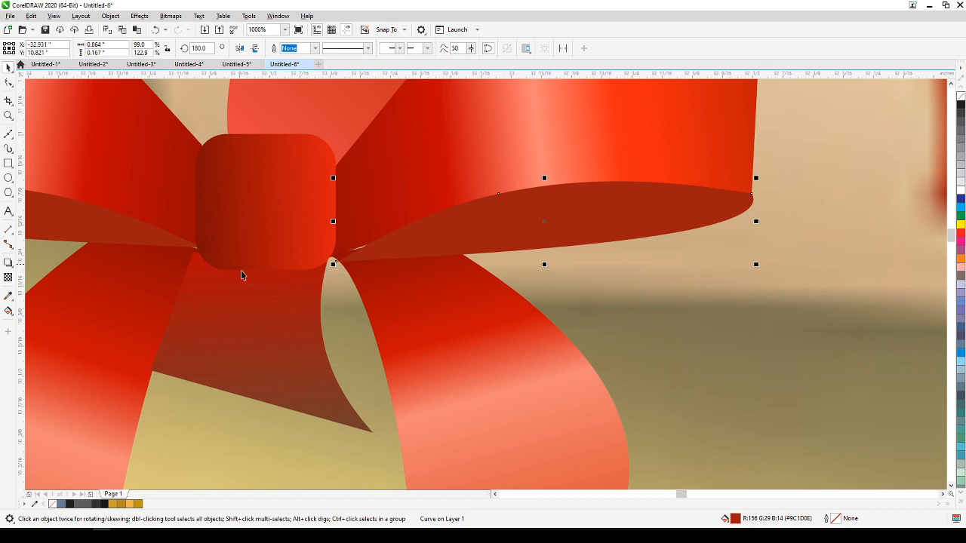
pyautogui.moveTo(333, 266); pyautogui.dragTo(316, 269)
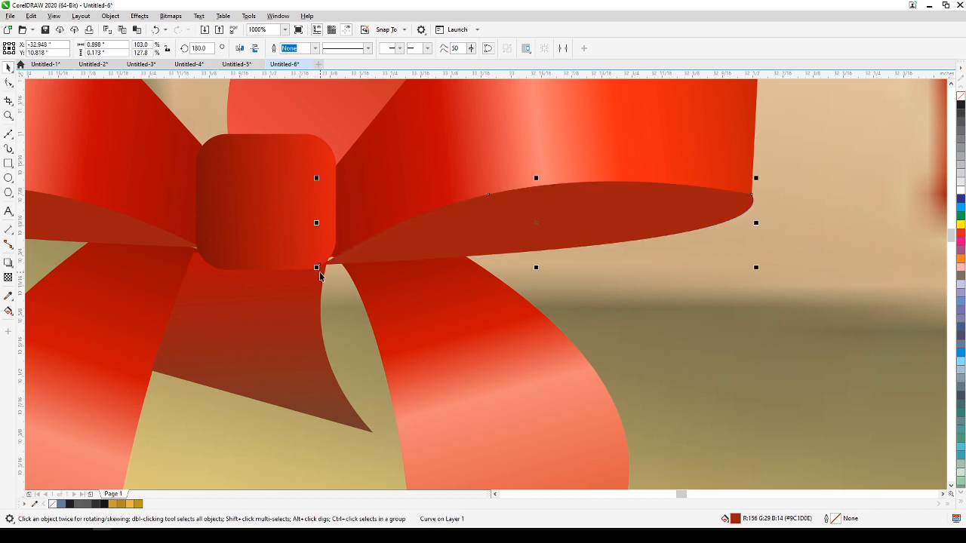
pyautogui.scroll(-3, 321, 274)
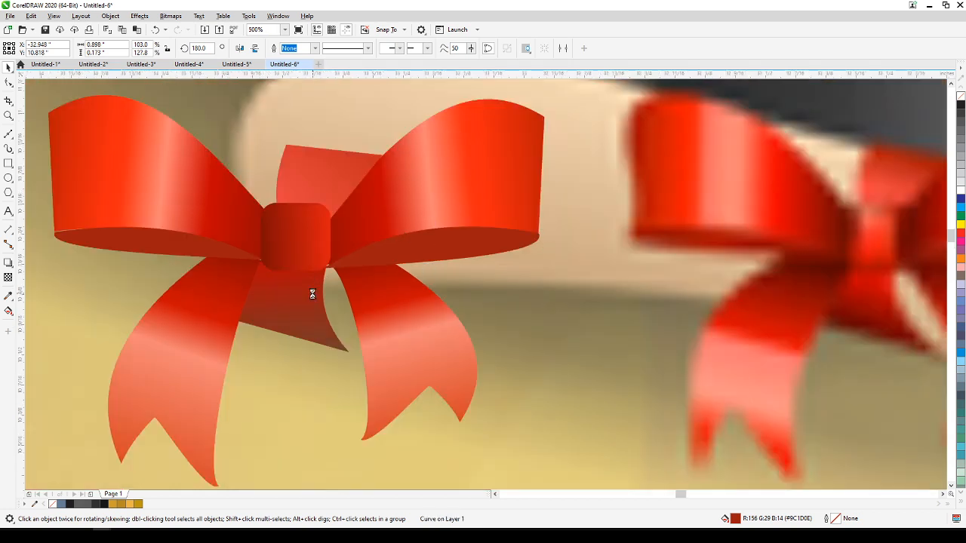
pyautogui.scroll(3, 309, 295)
pyautogui.scroll(-1, 206, 296)
pyautogui.moveTo(206, 297); pyautogui.dragTo(319, 312)
pyautogui.scroll(-1, 349, 201)
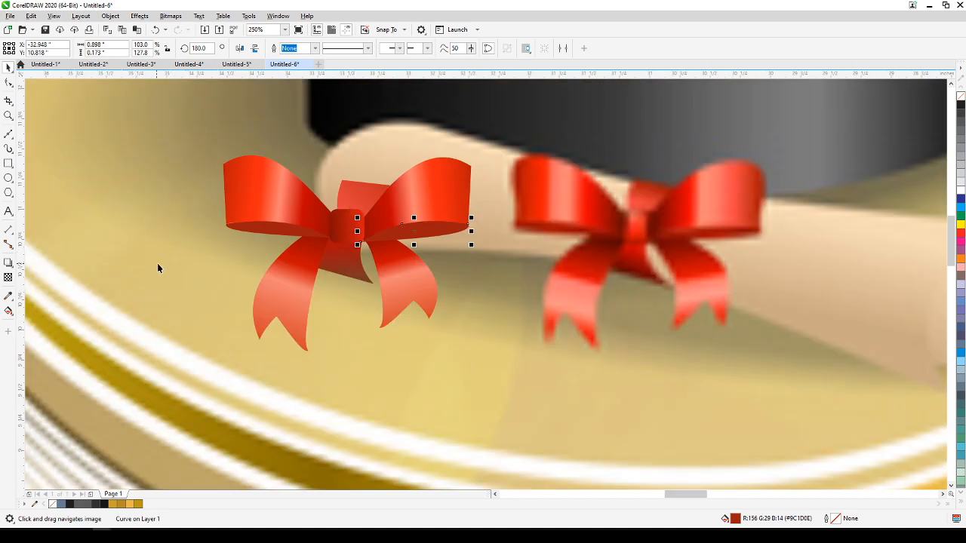
# Select all nine shapes of the vector bow and group them.
pyautogui.click(164, 261)
pyautogui.scroll(-1, 164, 261)
pyautogui.moveTo(164, 261); pyautogui.dragTo(291, 259)
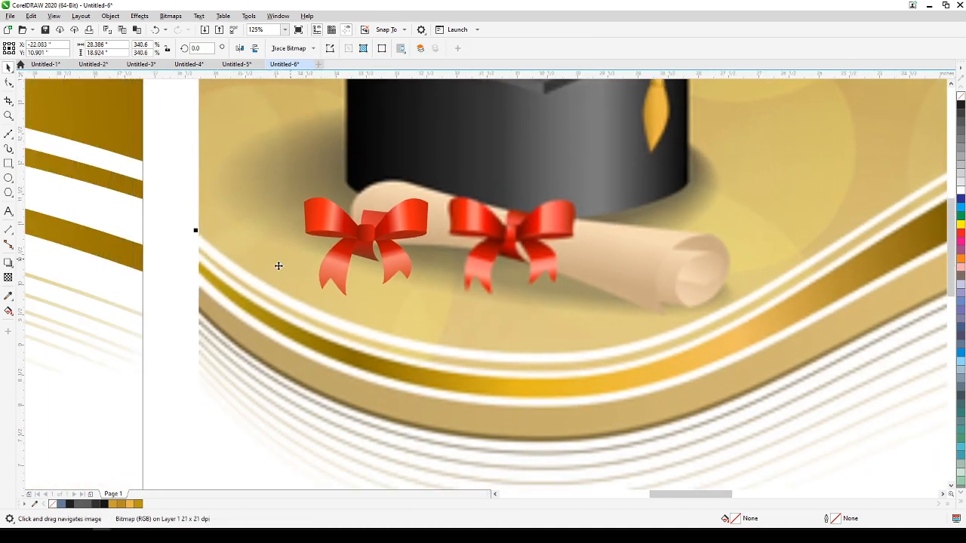
pyautogui.click(151, 257)
pyautogui.moveTo(363, 241); pyautogui.dragTo(468, 230)
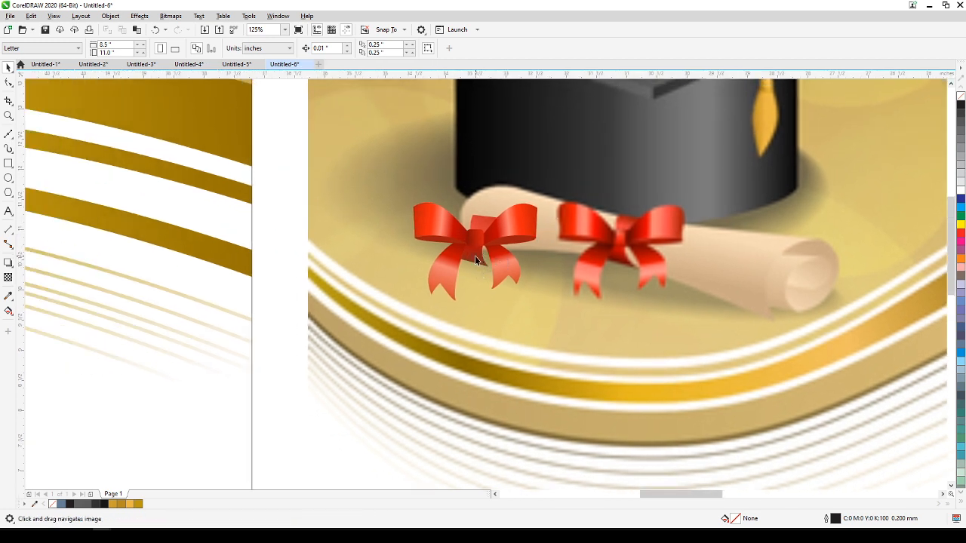
pyautogui.moveTo(487, 264); pyautogui.dragTo(549, 330)
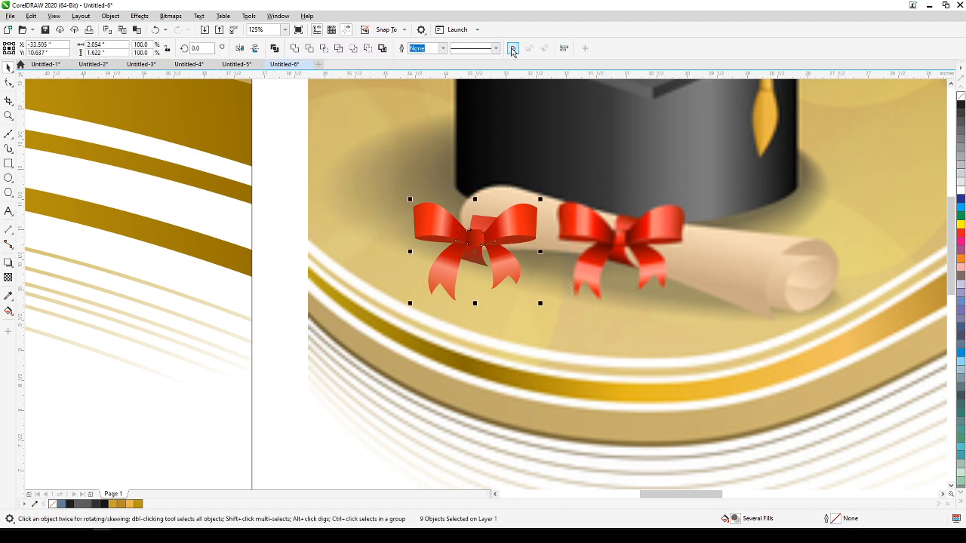
pyautogui.click(513, 48)
# Move the grouped bow from the reference image to the vector banner, just below the base of the graduation cap.
pyautogui.scroll(-2, 628, 217)
pyautogui.moveTo(628, 217); pyautogui.dragTo(112, 268)
pyautogui.moveTo(238, 255); pyautogui.dragTo(636, 243)
pyautogui.moveTo(495, 264); pyautogui.dragTo(400, 281)
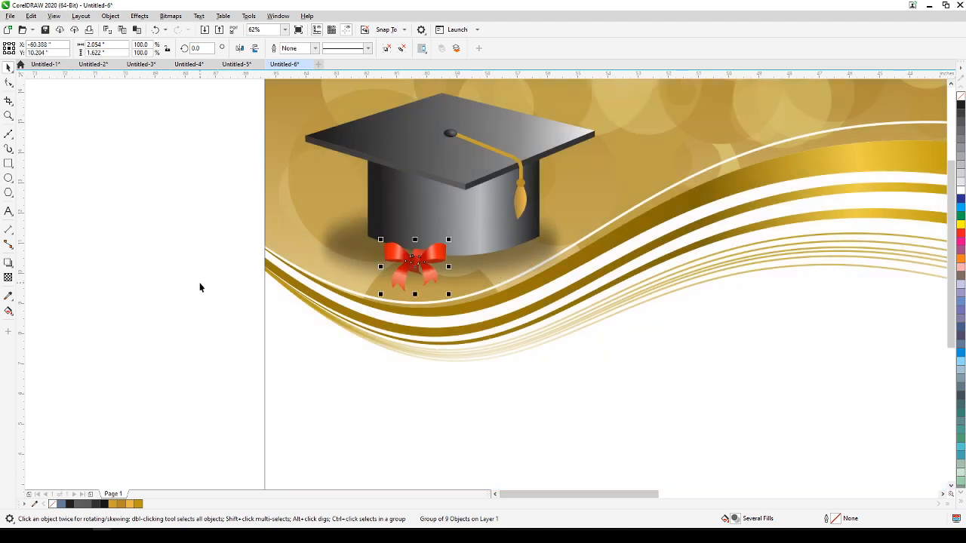
pyautogui.click(200, 286)
# Draw a closed six-point straight-line outline around the reference diploma, including the notch at its lower-right corner.
pyautogui.scroll(5, 469, 255)
pyautogui.moveTo(669, 230); pyautogui.dragTo(410, 289)
pyautogui.scroll(-4, 650, 235)
pyautogui.scroll(4, 517, 303)
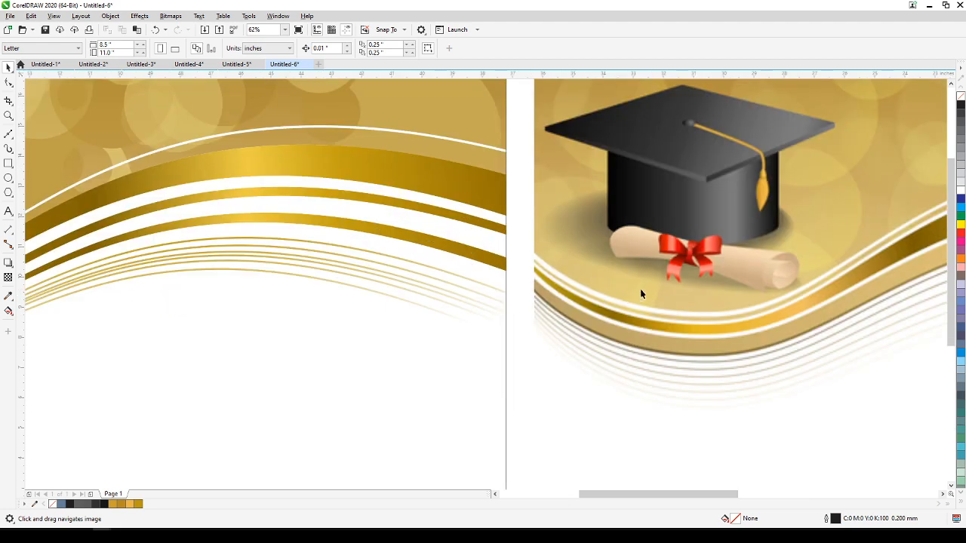
pyautogui.scroll(5, 726, 269)
pyautogui.scroll(2, 709, 282)
pyautogui.moveTo(709, 282); pyautogui.dragTo(593, 330)
pyautogui.scroll(-2, 521, 332)
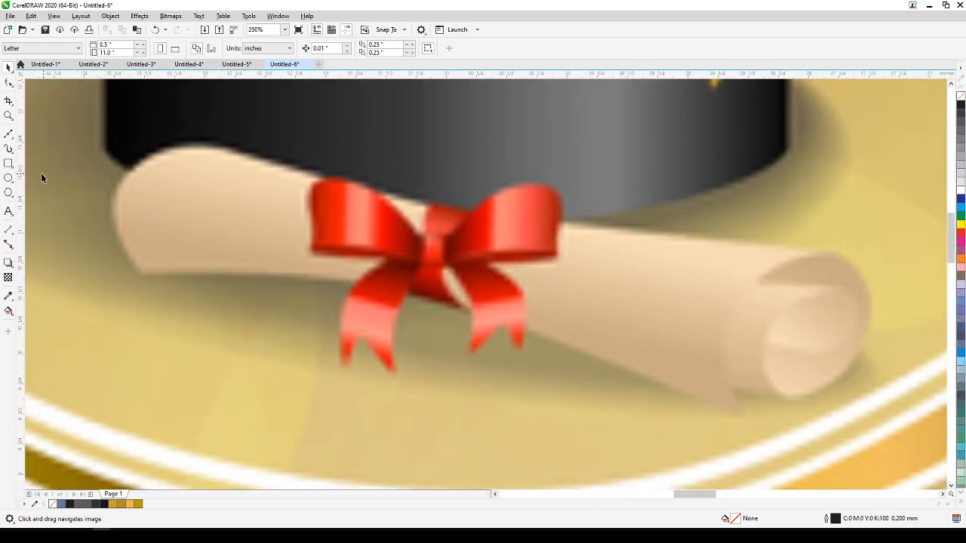
pyautogui.click(9, 133)
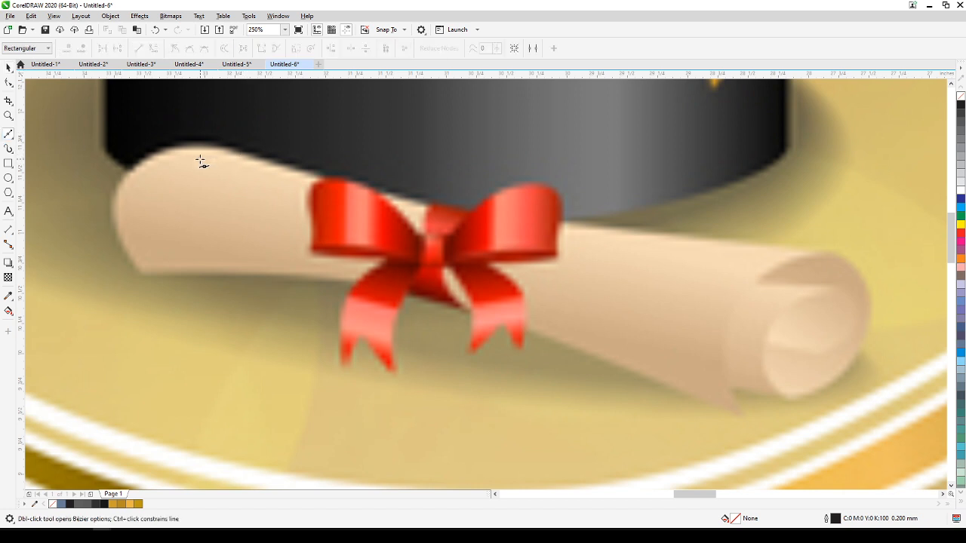
pyautogui.click(195, 146)
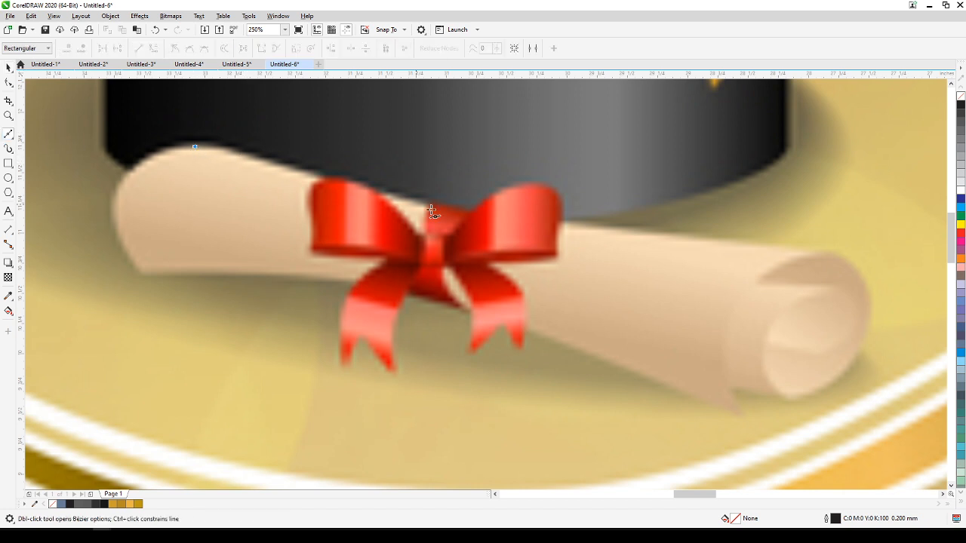
pyautogui.click(826, 250)
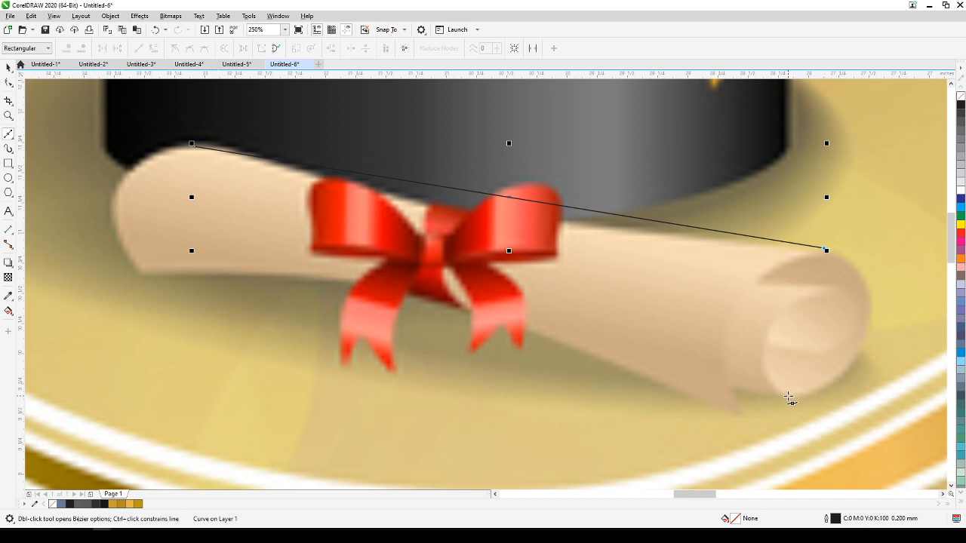
pyautogui.click(787, 394)
pyautogui.click(727, 385)
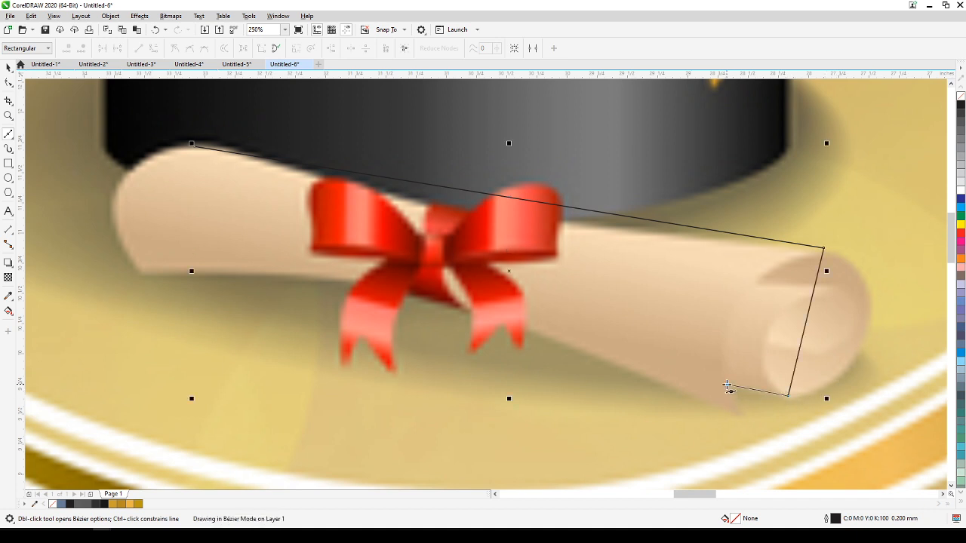
pyautogui.click(741, 415)
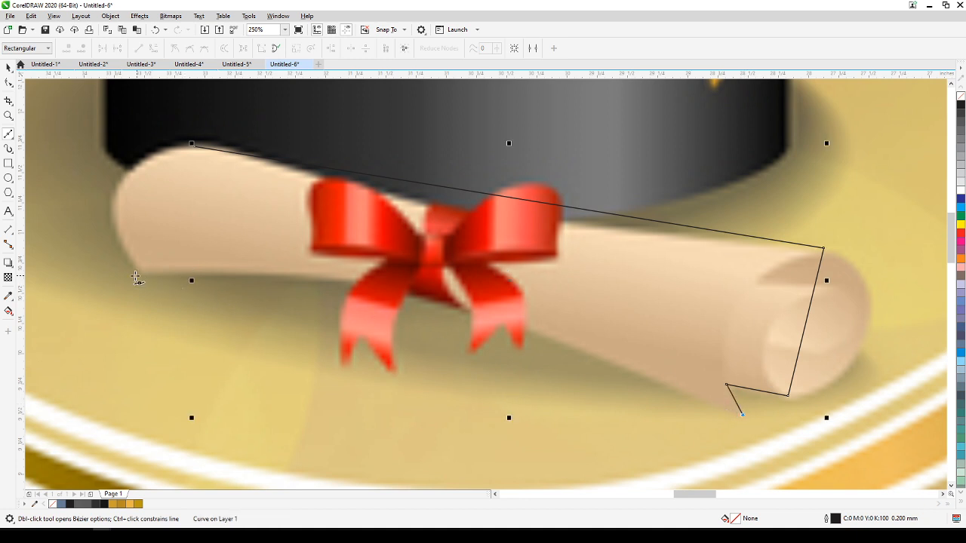
pyautogui.click(140, 276)
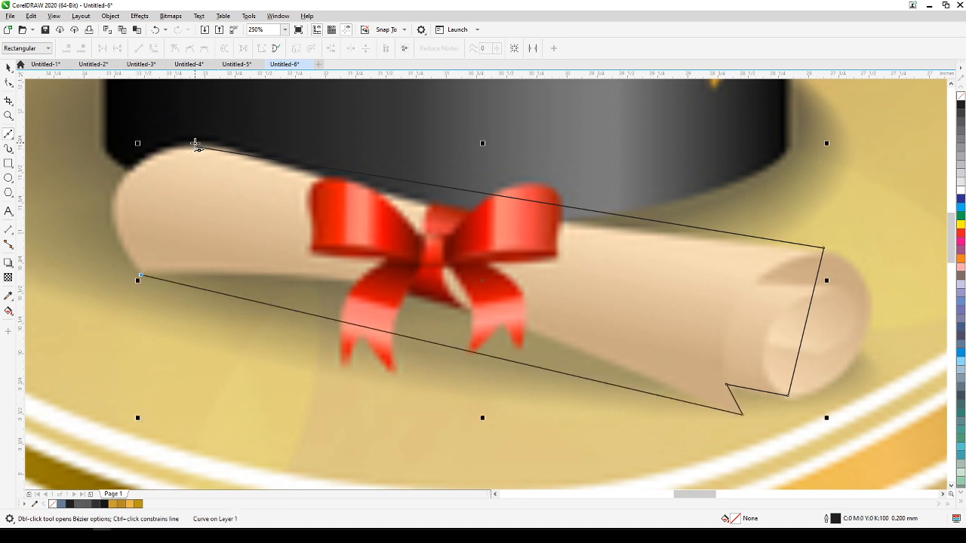
pyautogui.click(194, 145)
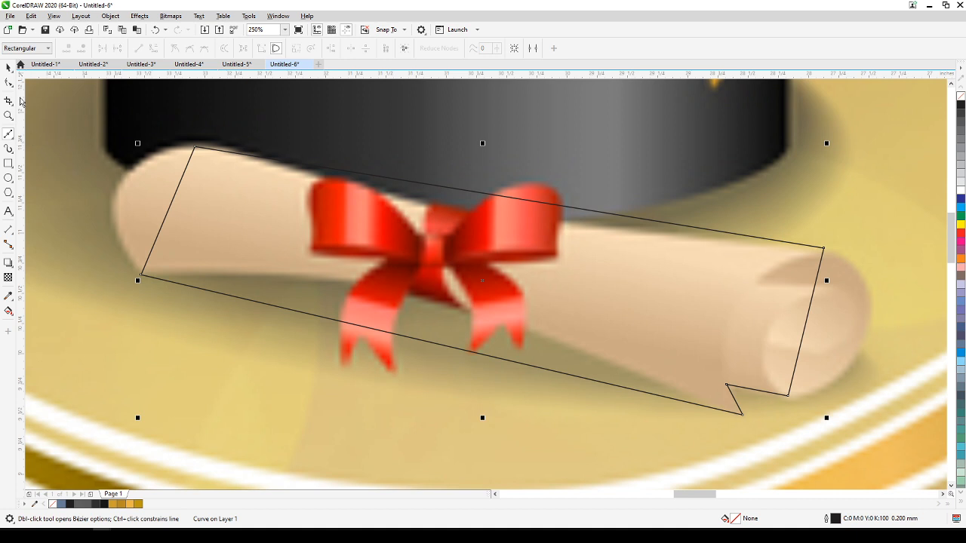
# Convert all segments of the diploma outline to curves and bend its upper edge down to follow the reference.
pyautogui.click(7, 83)
pyautogui.moveTo(63, 102); pyautogui.dragTo(828, 414)
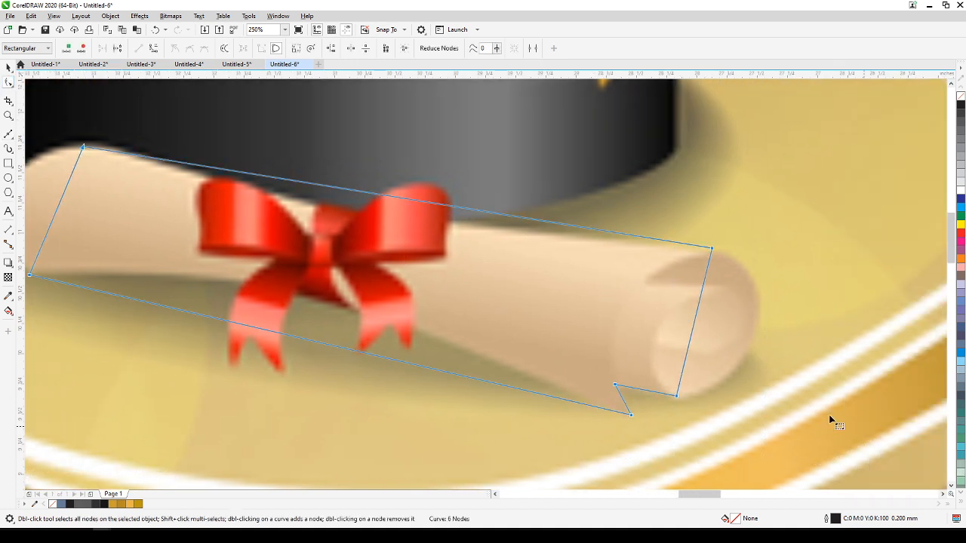
pyautogui.click(155, 50)
pyautogui.moveTo(279, 232); pyautogui.dragTo(531, 273)
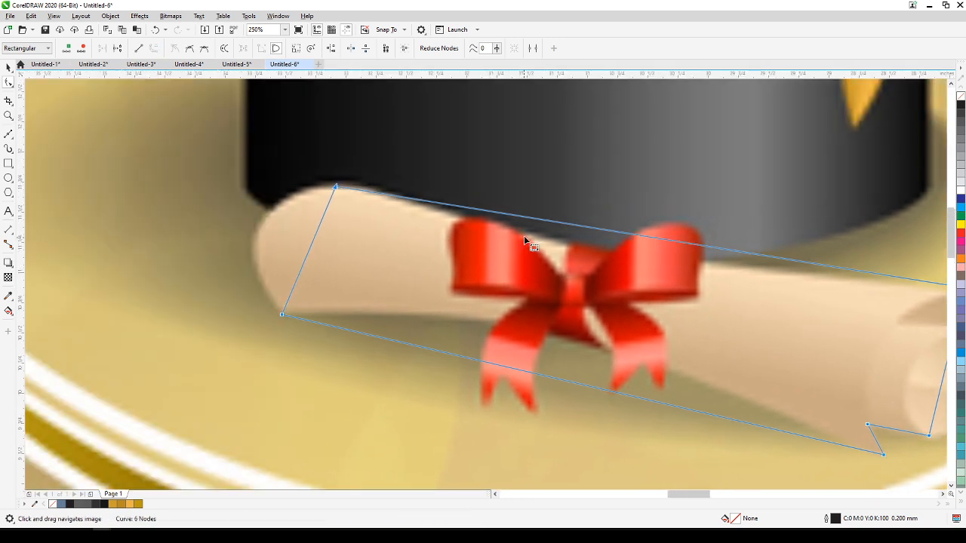
pyautogui.click(536, 220)
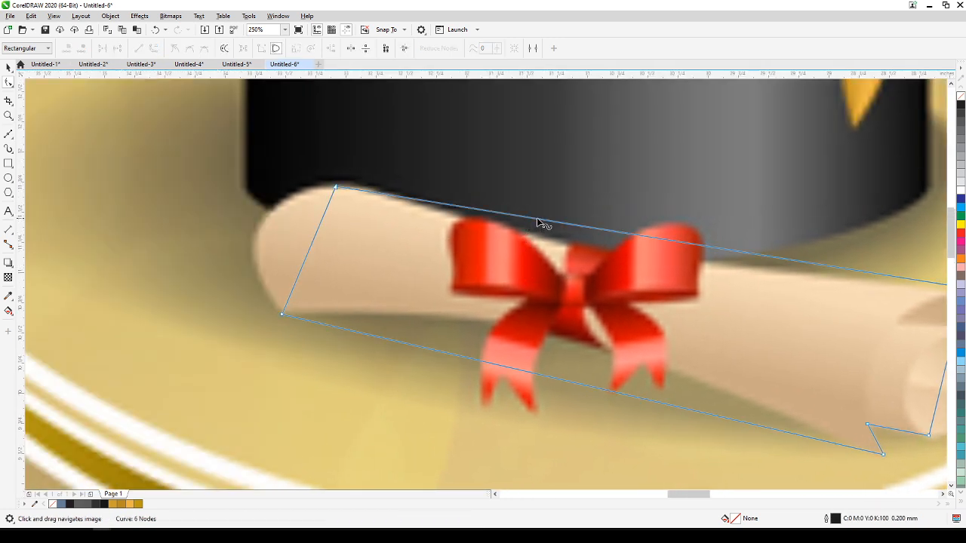
pyautogui.moveTo(537, 219); pyautogui.dragTo(539, 252)
# Bend the diploma outline's left end outward and its lower edge upward to match the reference.
pyautogui.scroll(-2, 540, 249)
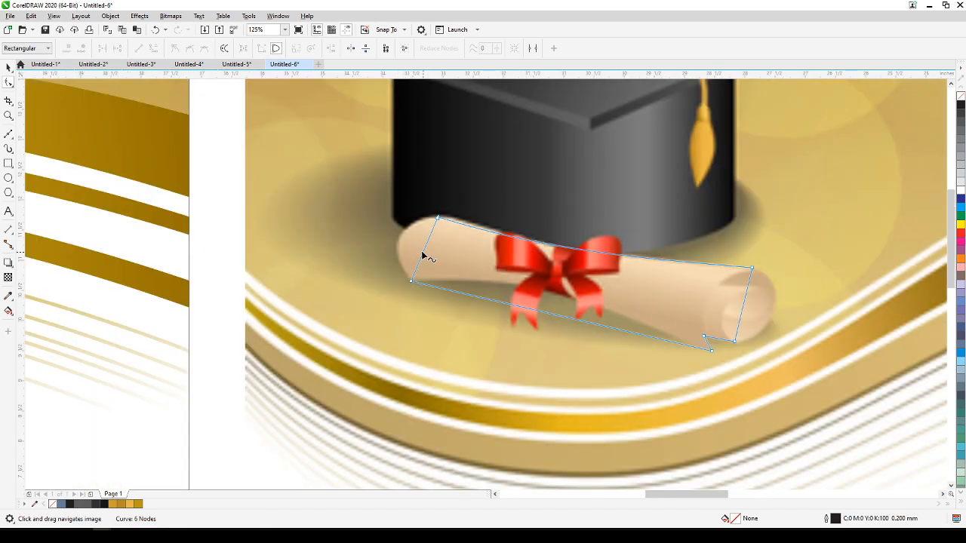
pyautogui.moveTo(422, 256); pyautogui.dragTo(402, 237)
pyautogui.moveTo(510, 306); pyautogui.dragTo(522, 288)
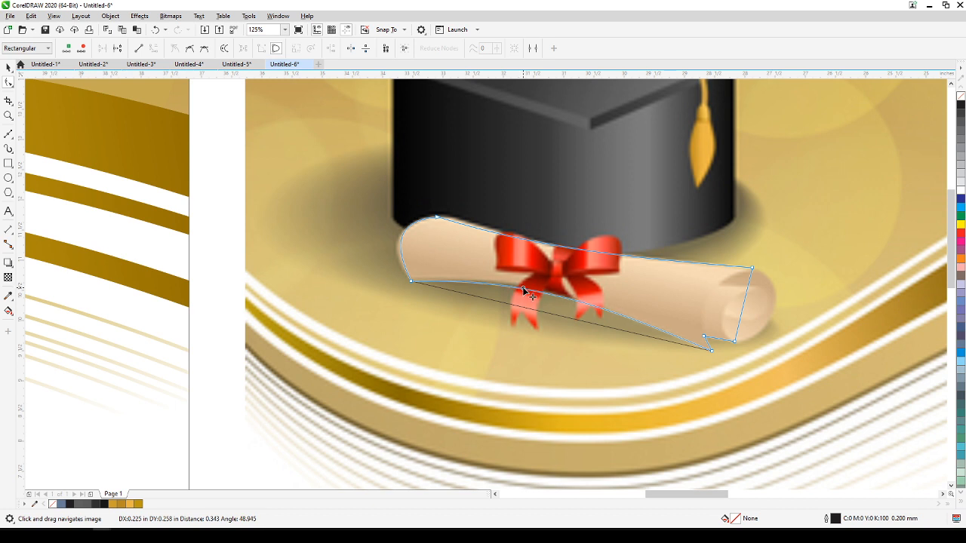
# Round the diploma outline's right end to follow the reference roll, adjusting the curve handle of its lower node.
pyautogui.moveTo(740, 318); pyautogui.dragTo(770, 300)
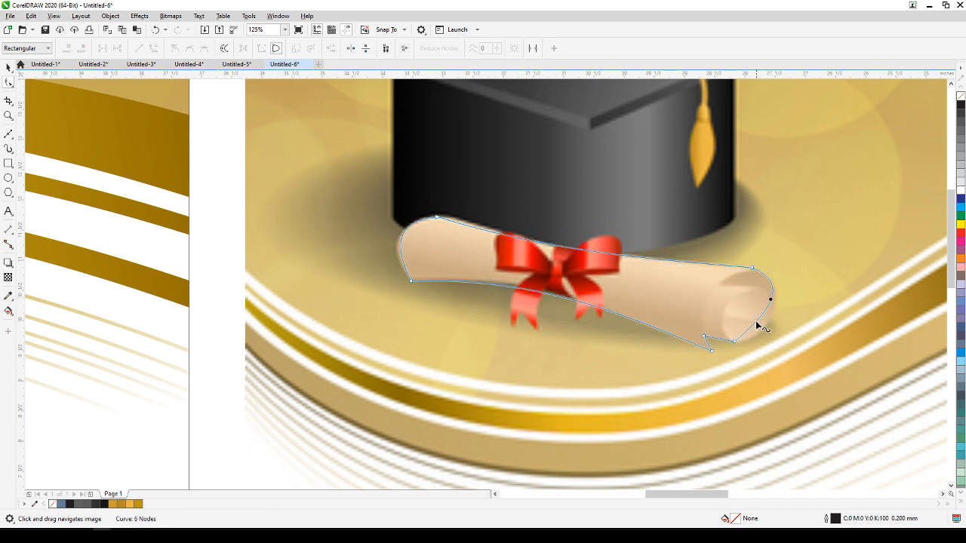
pyautogui.click(734, 342)
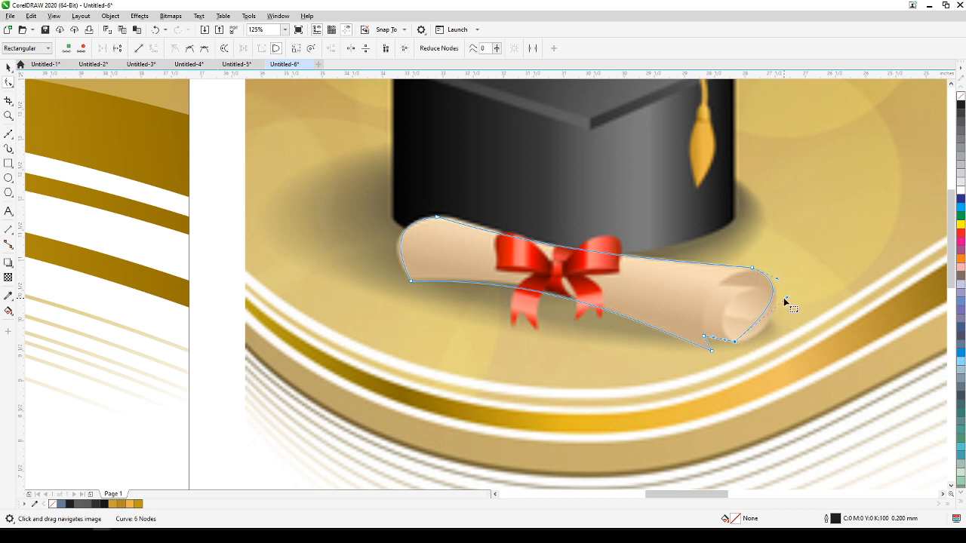
pyautogui.moveTo(787, 301); pyautogui.dragTo(789, 330)
pyautogui.scroll(2, 764, 332)
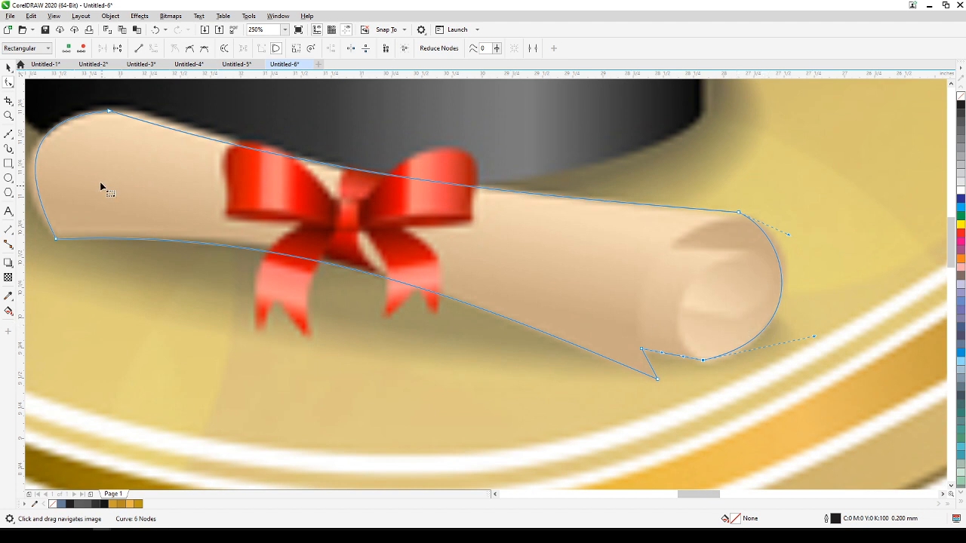
pyautogui.click(8, 67)
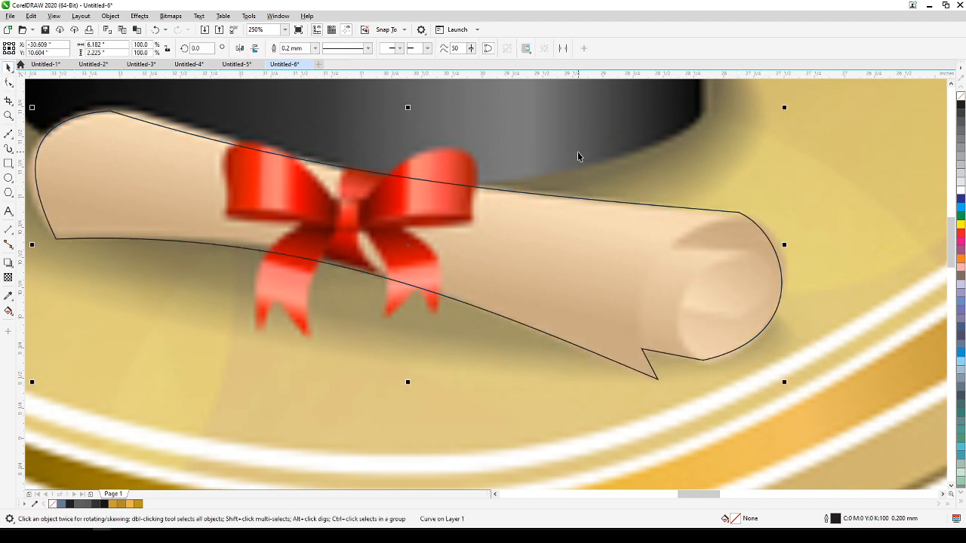
pyautogui.click(731, 195)
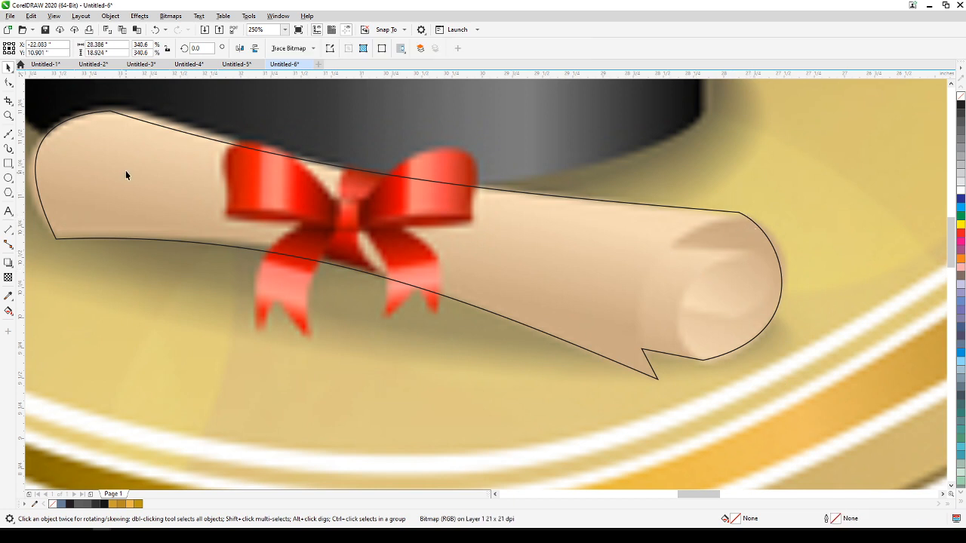
# Draw an open seven-point straight-segment line over the diploma's right end, tracing the inner folds and extending past the outline at both ends.
pyautogui.click(9, 133)
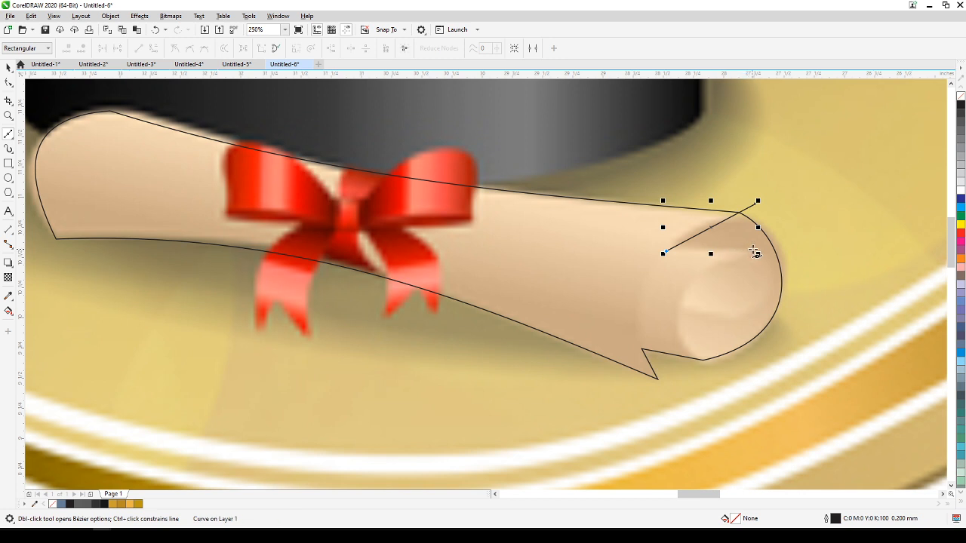
pyautogui.click(752, 251)
pyautogui.click(774, 276)
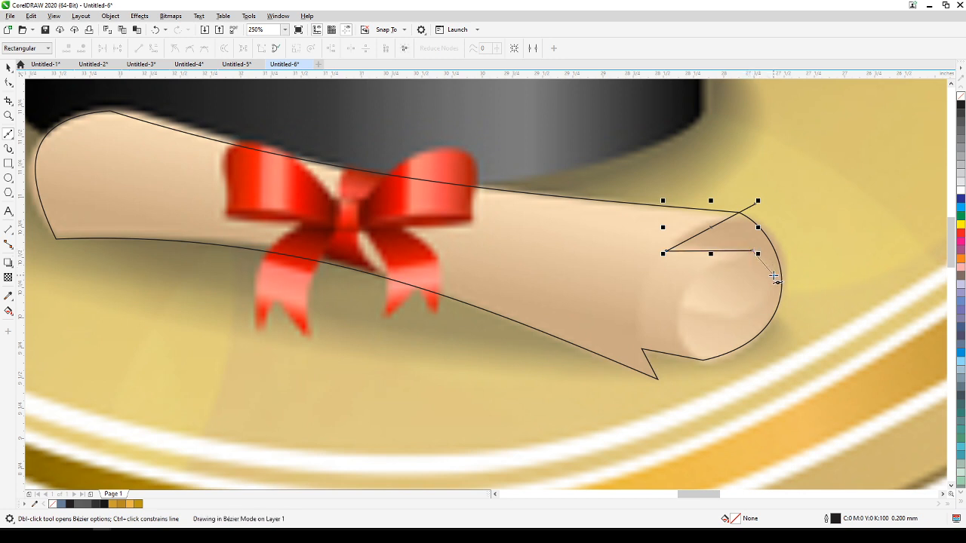
pyautogui.click(759, 304)
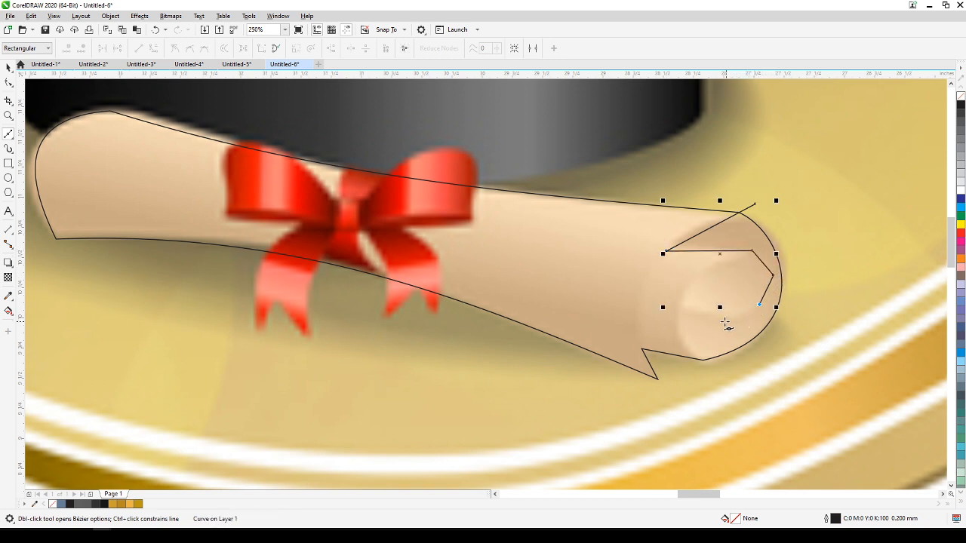
pyautogui.click(681, 307)
pyautogui.click(709, 390)
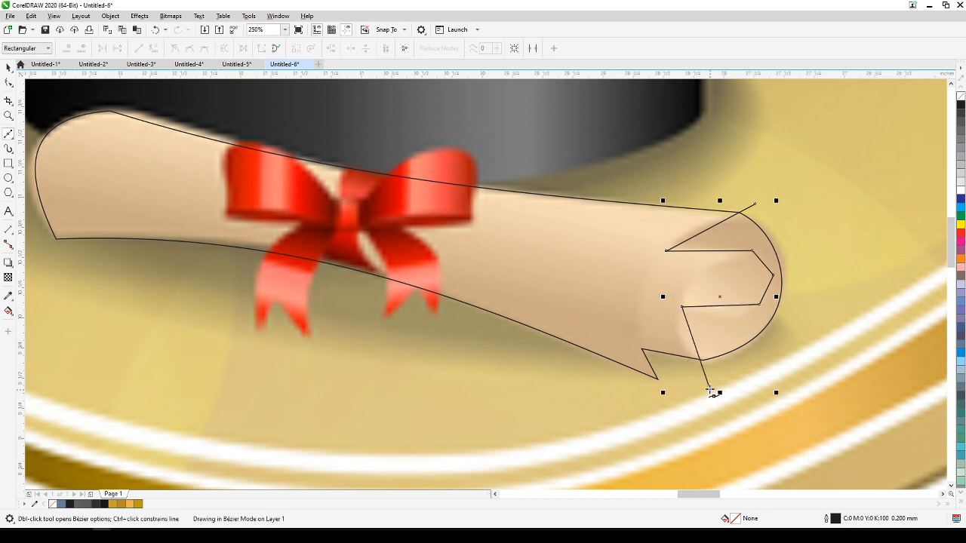
# Convert the fold line's segments to curves and bend its inner right corner, lower fold edge and lower tail to follow the reference roll.
pyautogui.click(8, 83)
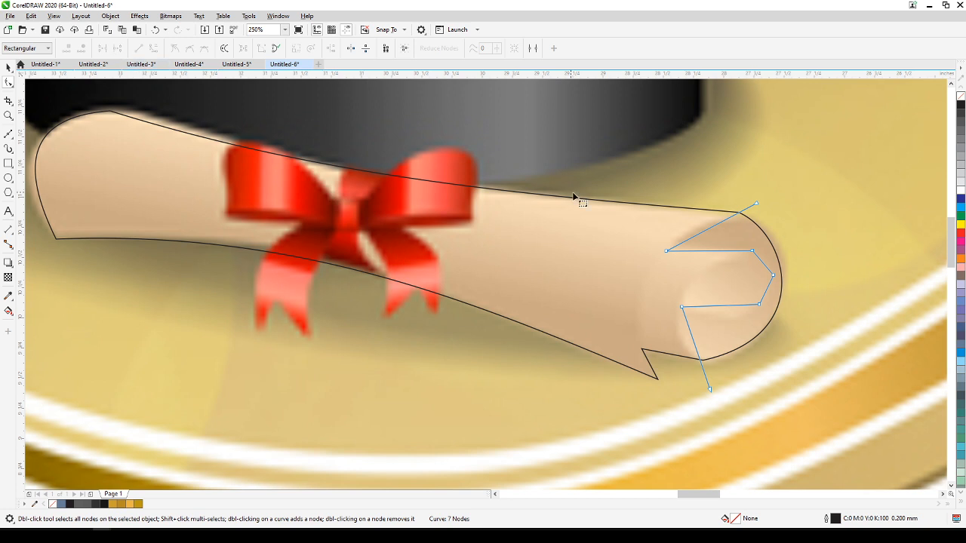
pyautogui.moveTo(808, 419); pyautogui.dragTo(1, 34)
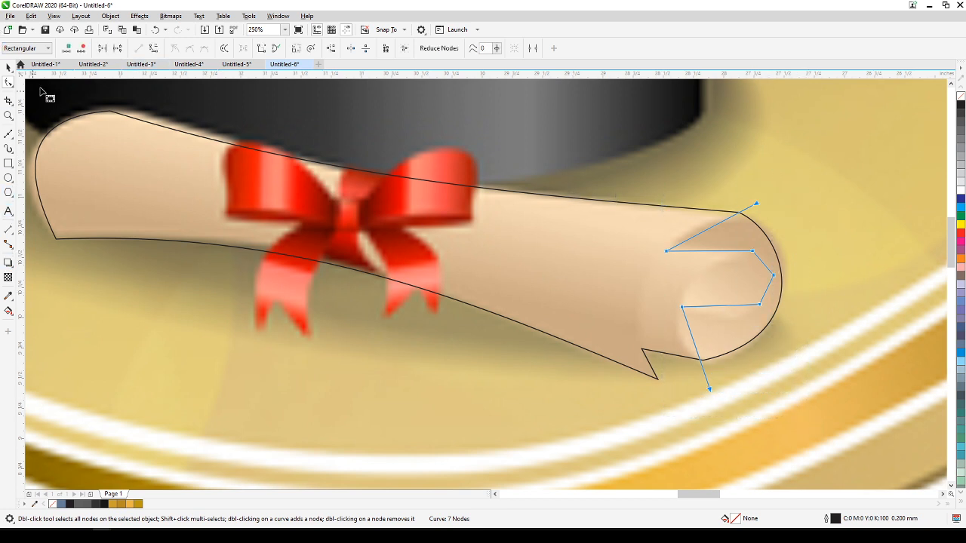
pyautogui.click(153, 49)
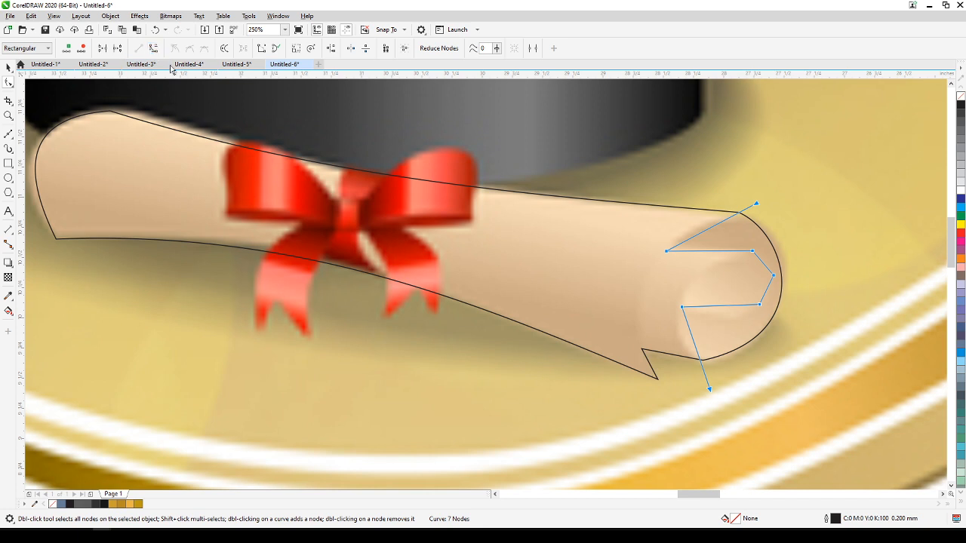
pyautogui.click(762, 264)
pyautogui.click(764, 262)
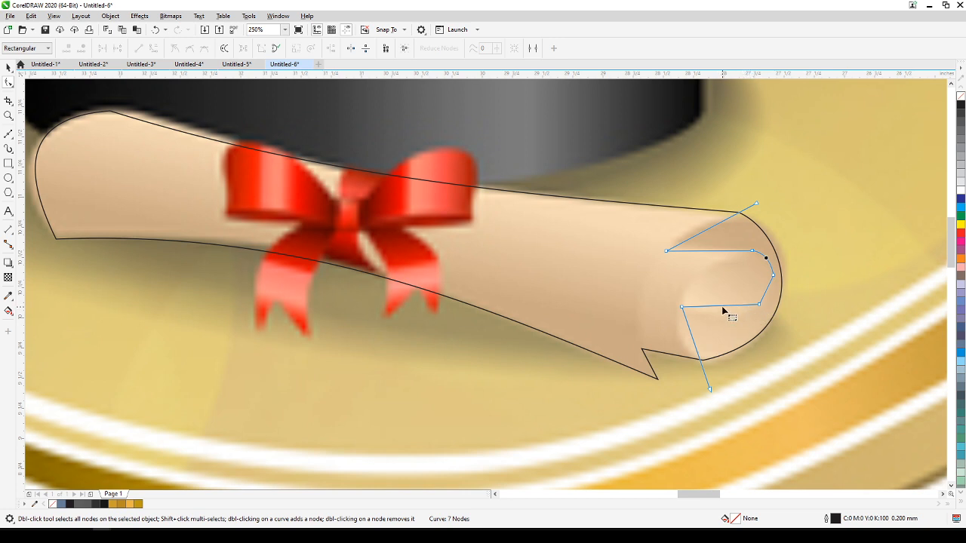
pyautogui.moveTo(722, 307); pyautogui.dragTo(681, 343)
pyautogui.click(758, 305)
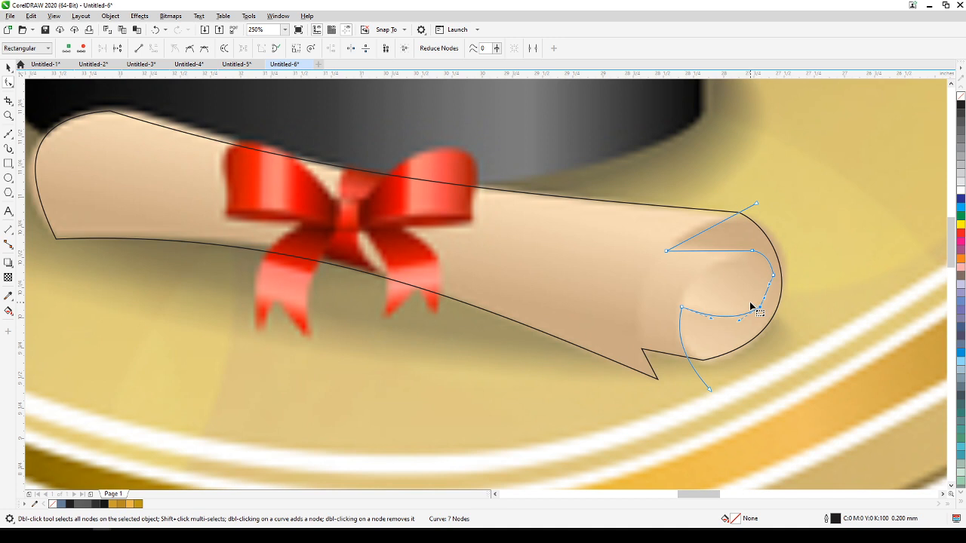
# Create a filled shape with Smart Fill from the region between the fold line and the diploma's right end.
pyautogui.click(8, 66)
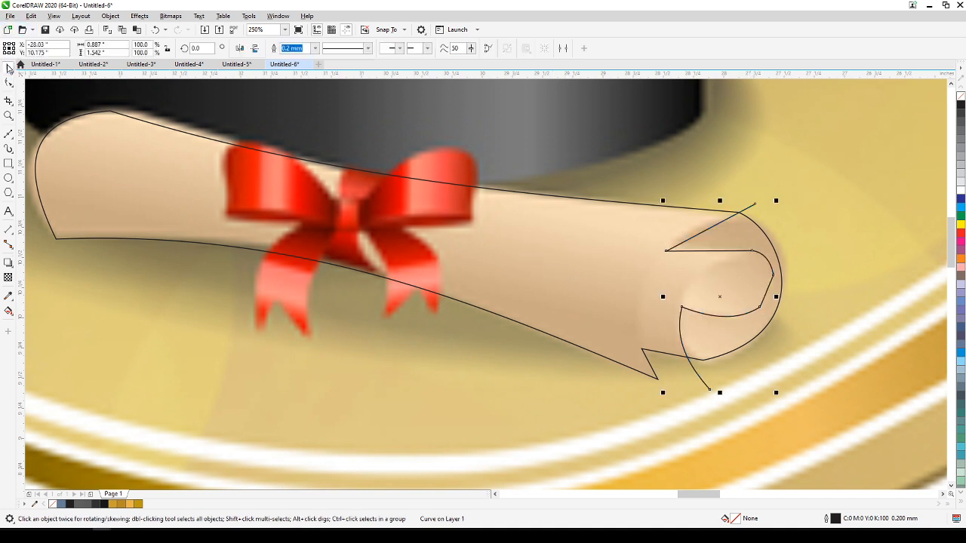
pyautogui.click(789, 163)
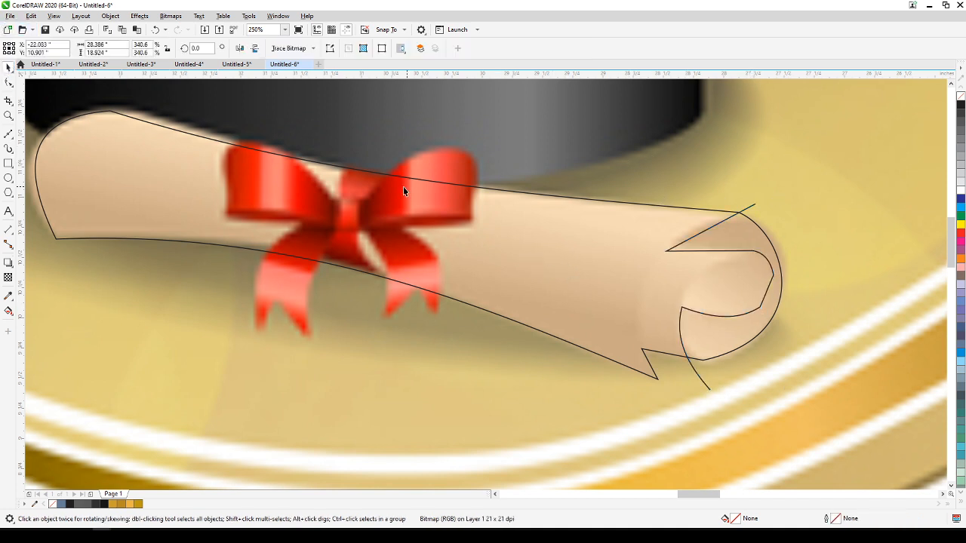
pyautogui.click(9, 312)
pyautogui.click(44, 321)
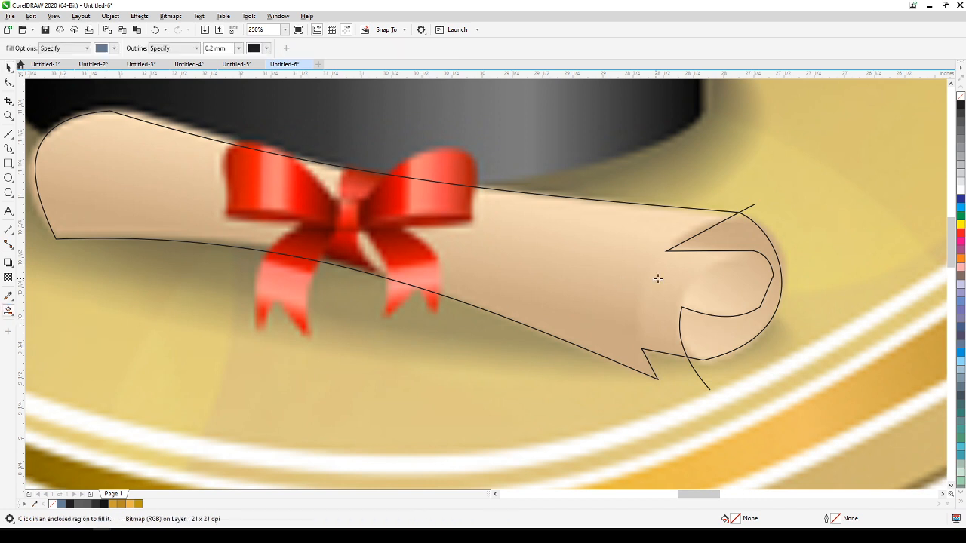
pyautogui.click(756, 234)
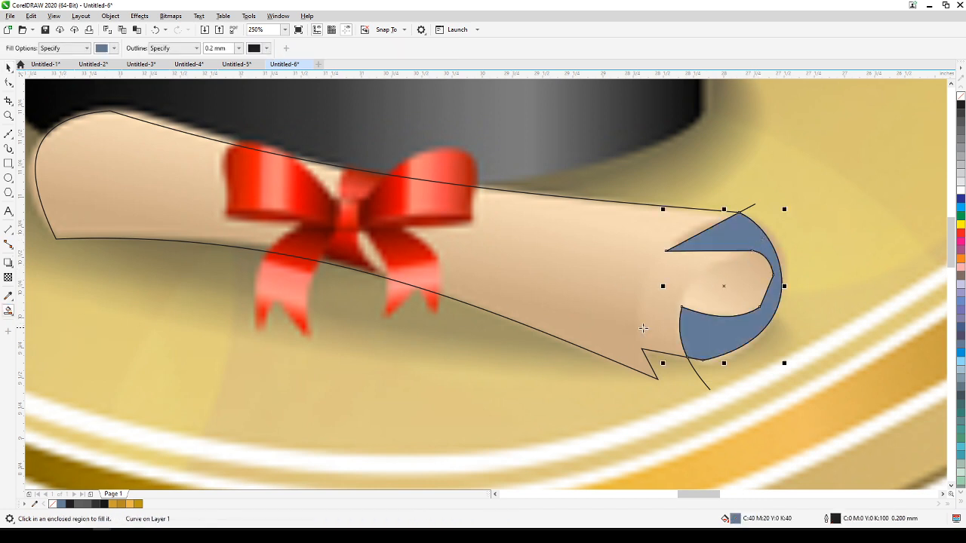
pyautogui.click(8, 68)
# Move the filled fold shape horizontally to the right, clear of the reference diploma.
pyautogui.scroll(-1, 811, 246)
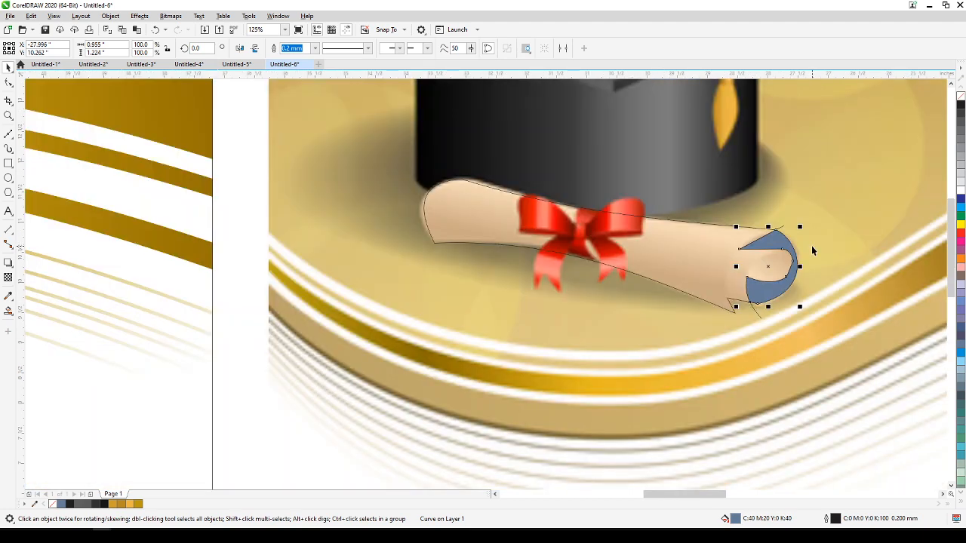
pyautogui.moveTo(812, 246); pyautogui.dragTo(669, 250)
pyautogui.scroll(1, 634, 284)
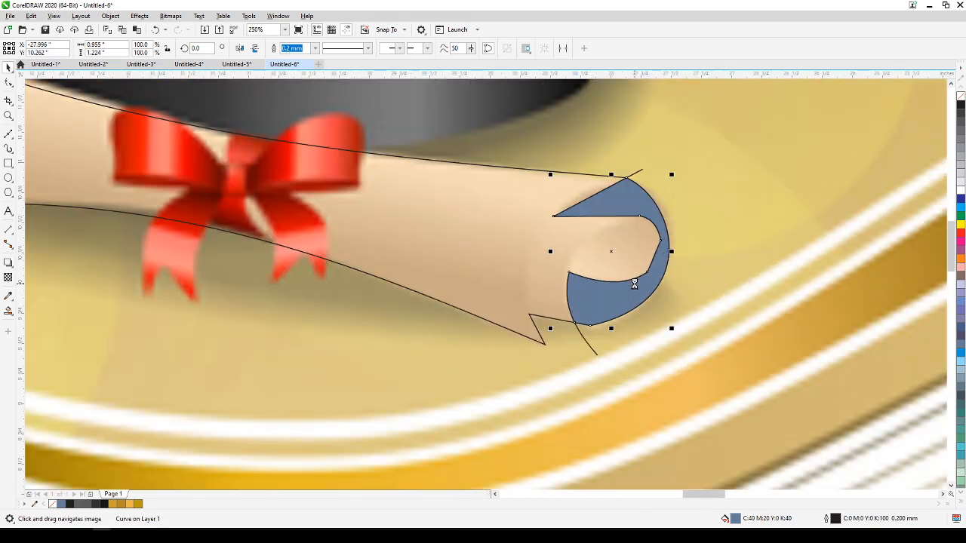
pyautogui.scroll(-1, 634, 285)
pyautogui.scroll(1, 664, 280)
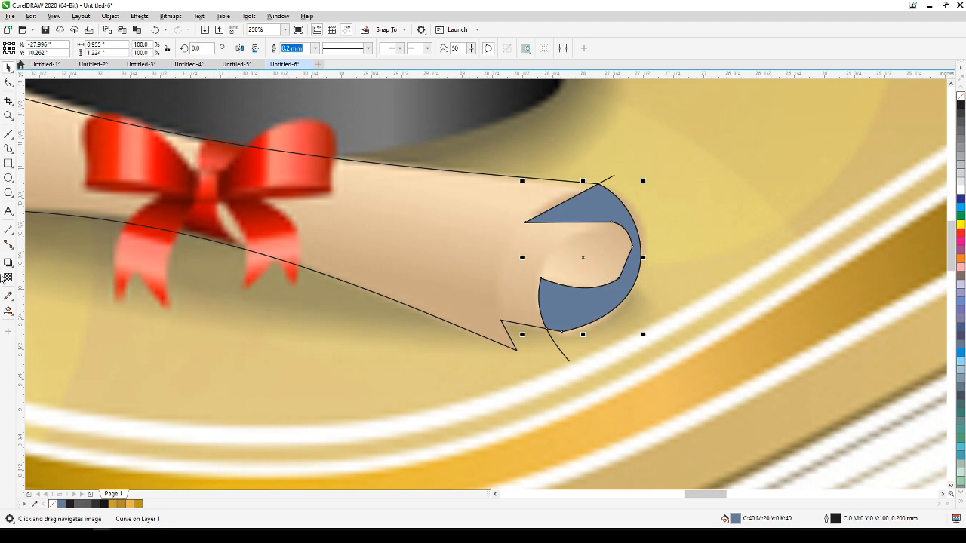
pyautogui.scroll(-2, 223, 241)
pyautogui.moveTo(240, 249); pyautogui.dragTo(460, 338)
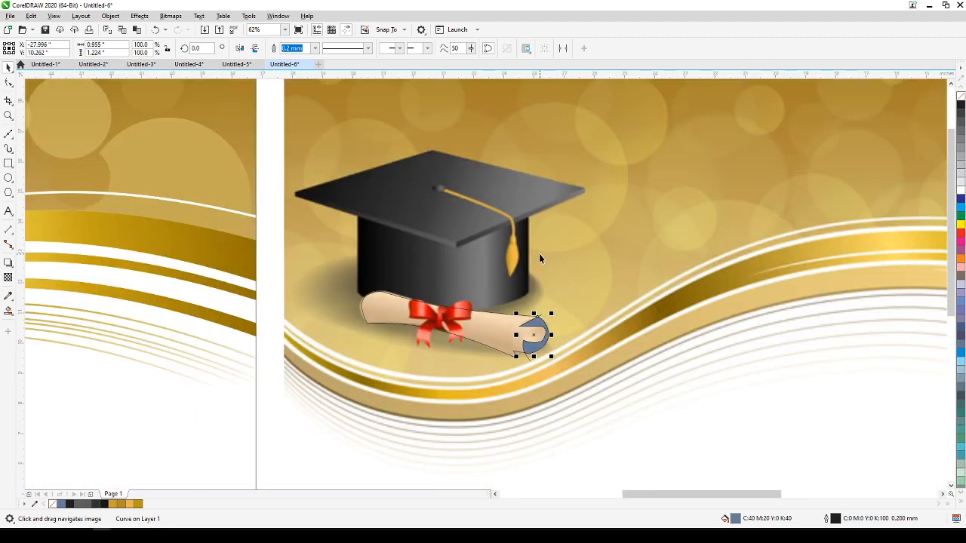
pyautogui.scroll(2, 557, 343)
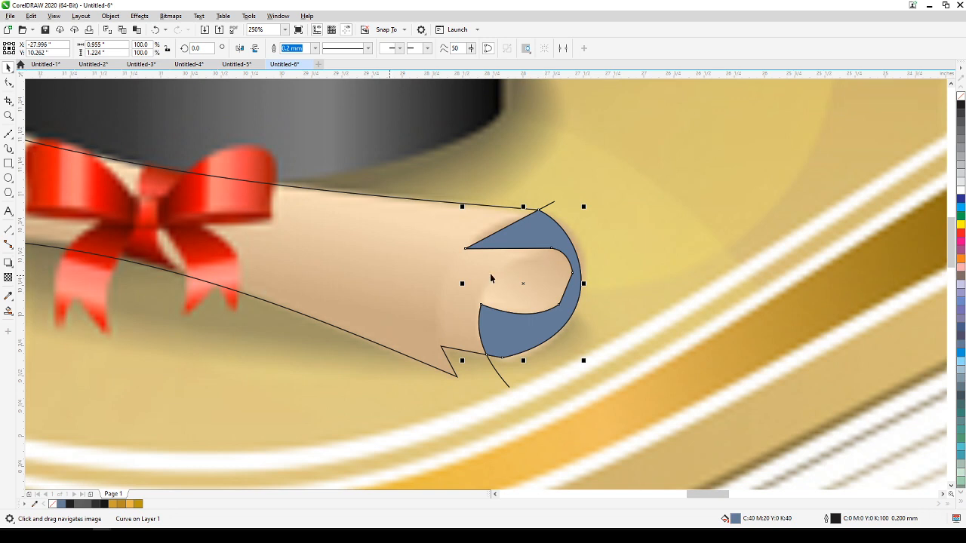
pyautogui.moveTo(555, 240); pyautogui.dragTo(687, 240)
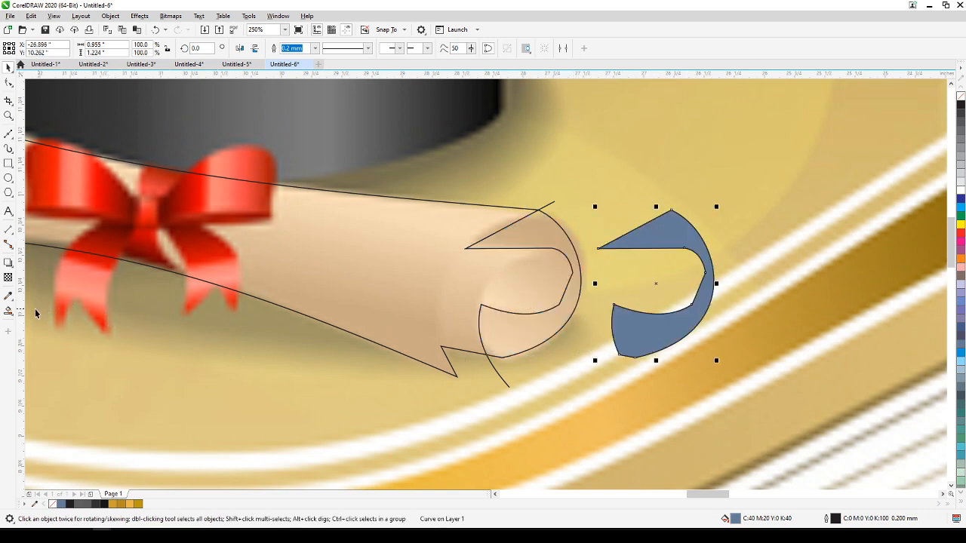
# Sample the darker tan from the top of the reference roll's end and apply it to the separated fold shape.
pyautogui.click(10, 299)
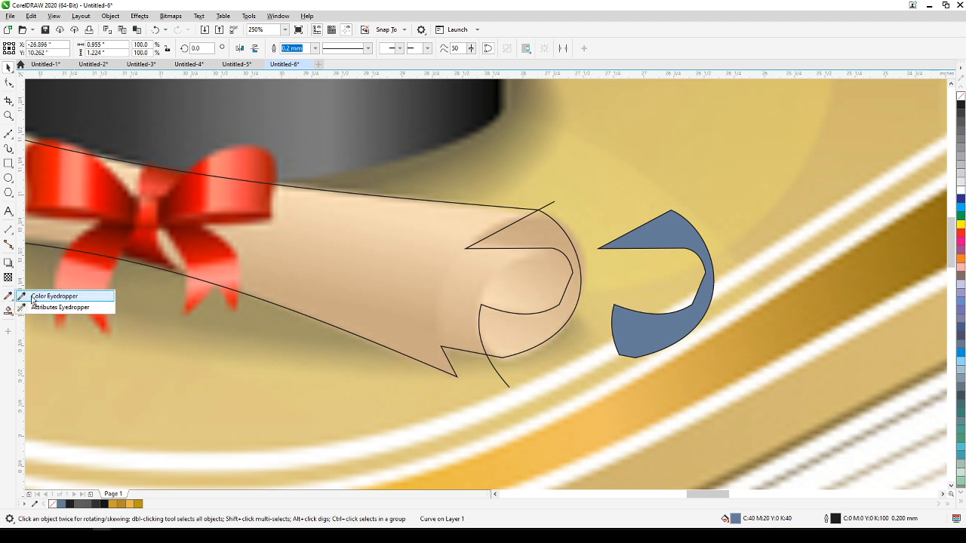
pyautogui.click(32, 298)
pyautogui.click(567, 232)
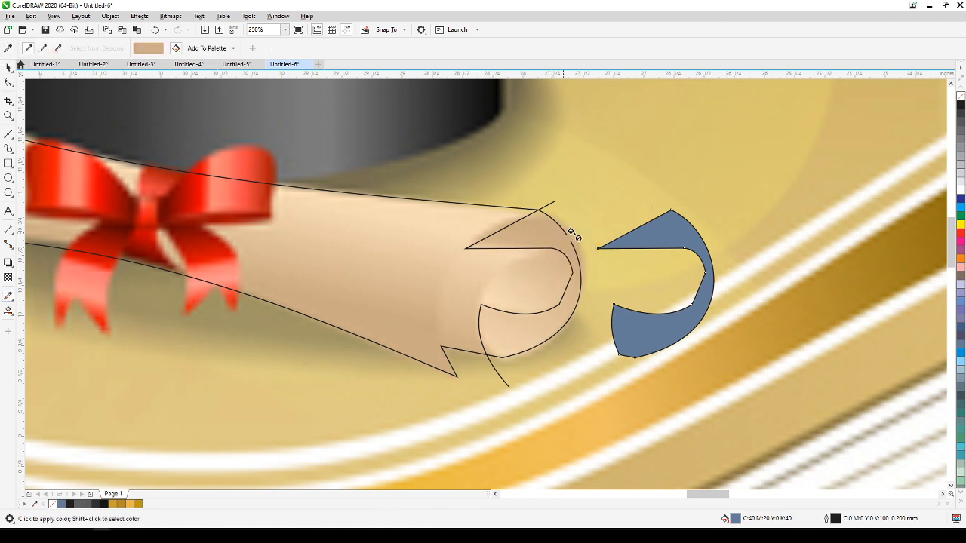
pyautogui.click(660, 235)
# Add a linear fountain fill running down the fold shape, with its end colour sampled from the reference roll as #EDCFAB.
pyautogui.click(8, 312)
pyautogui.click(10, 311)
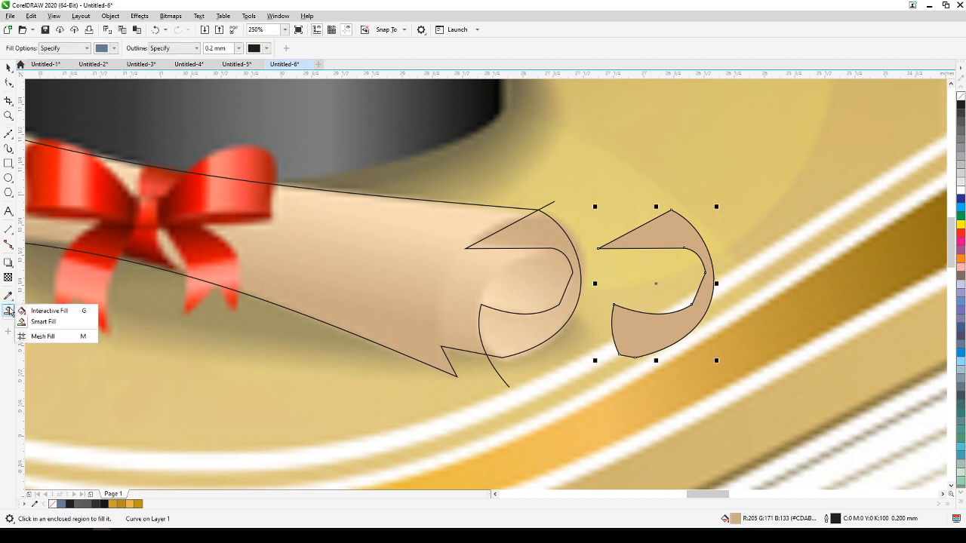
pyautogui.click(47, 311)
pyautogui.moveTo(654, 227); pyautogui.dragTo(637, 355)
pyautogui.moveTo(639, 359)
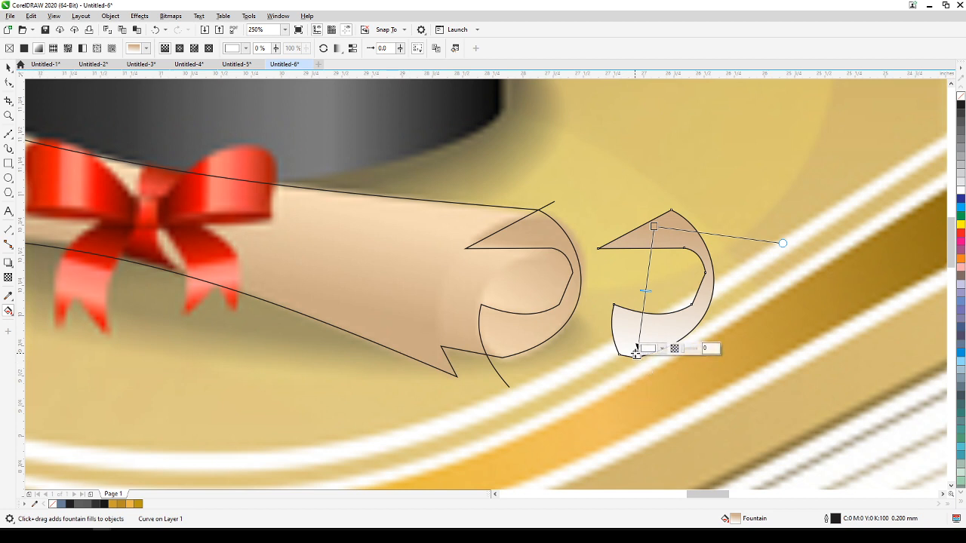
pyautogui.click(662, 348)
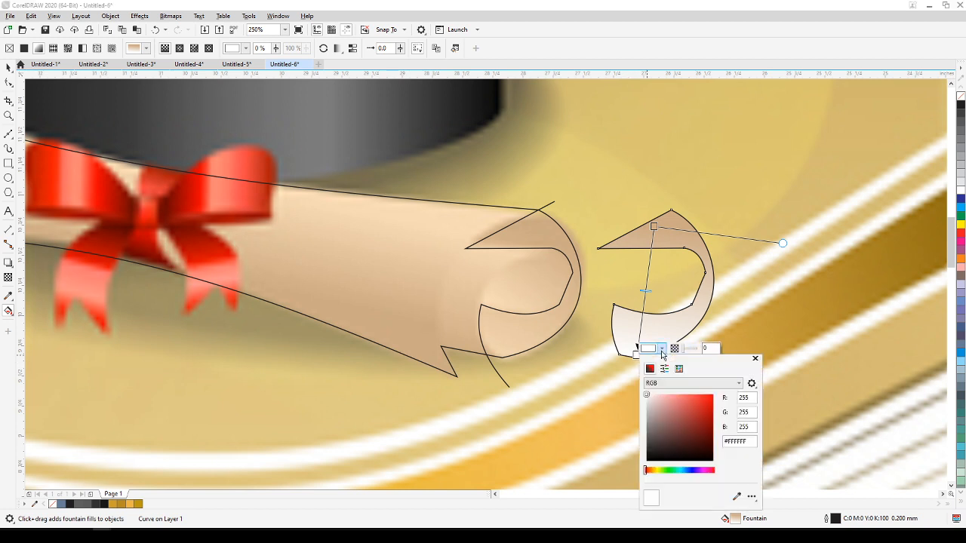
pyautogui.click(736, 497)
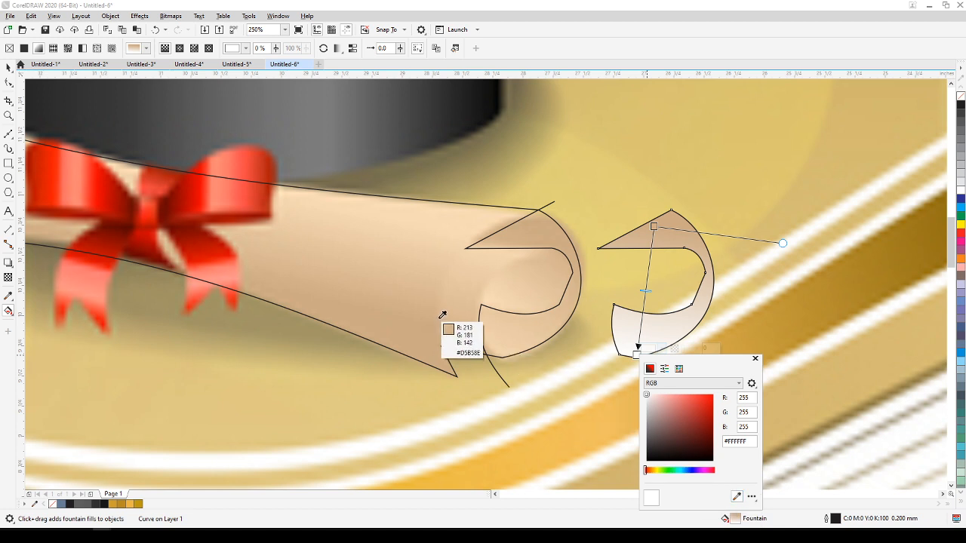
pyautogui.click(495, 332)
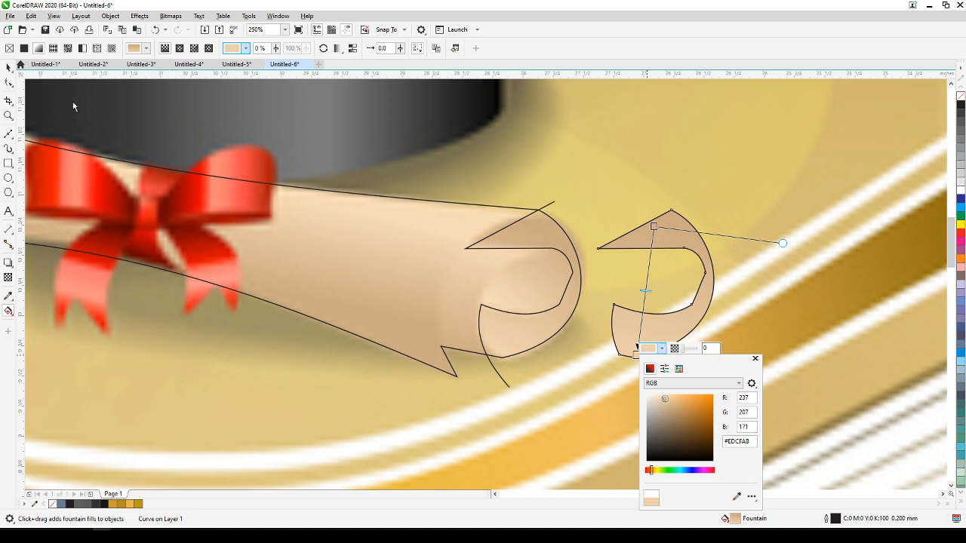
# Delete the open fold line over the diploma's right end.
pyautogui.click(8, 68)
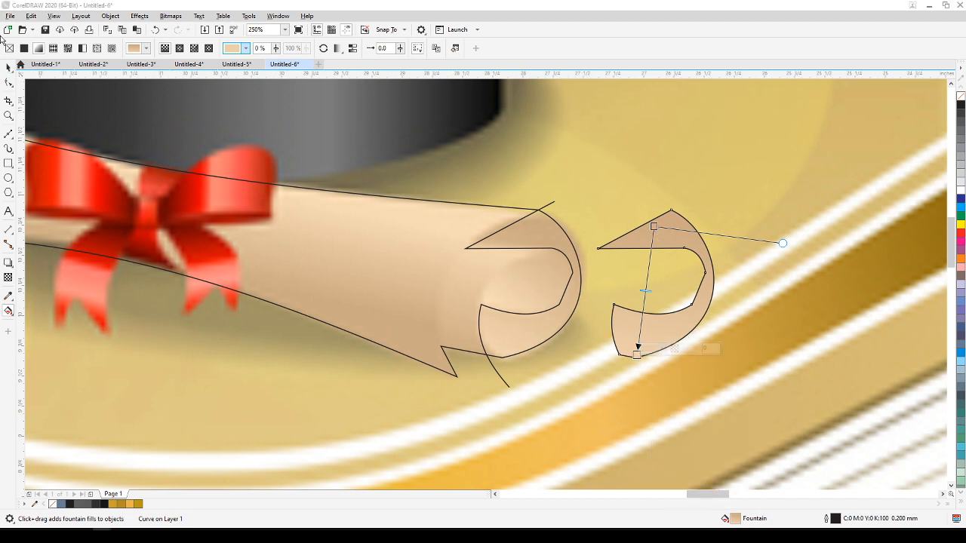
pyautogui.click(9, 68)
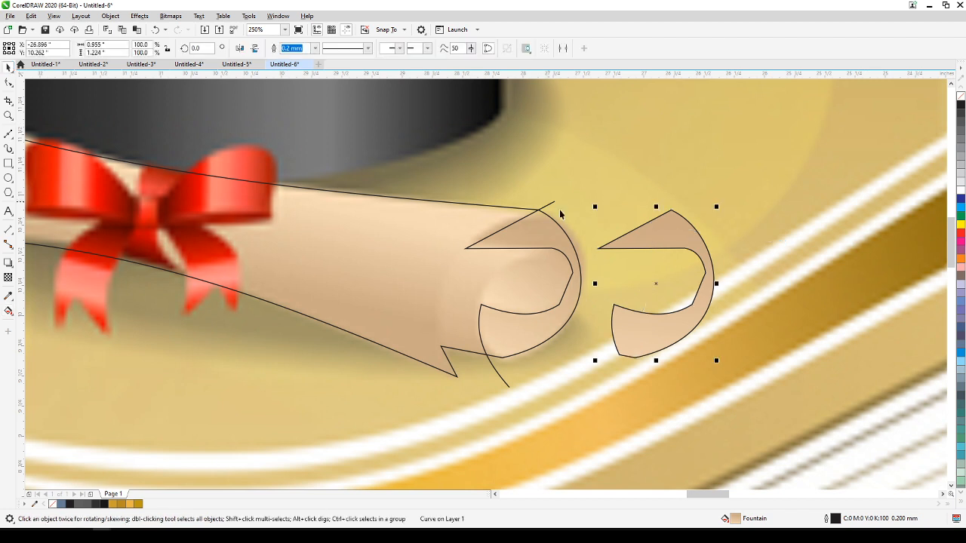
pyautogui.click(545, 234)
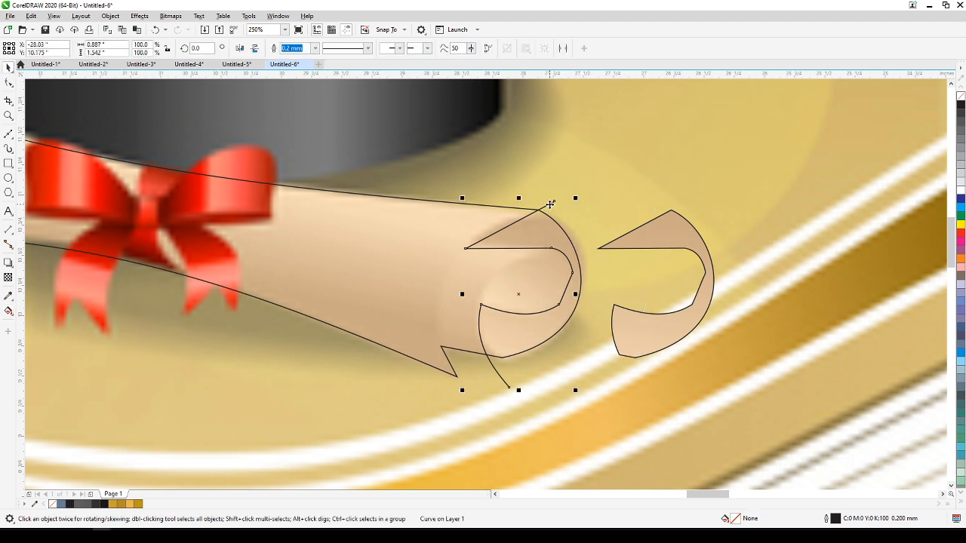
pyautogui.press('Delete')
# Move the gradient-filled fold shape back onto the diploma's right end and remove its outline.
pyautogui.moveTo(681, 248); pyautogui.dragTo(549, 248)
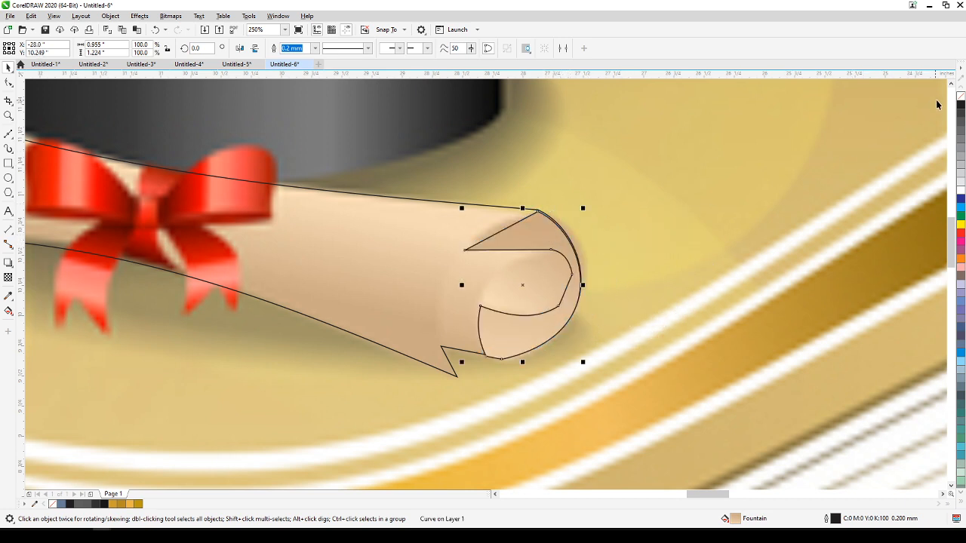
pyautogui.rightClick(959, 96)
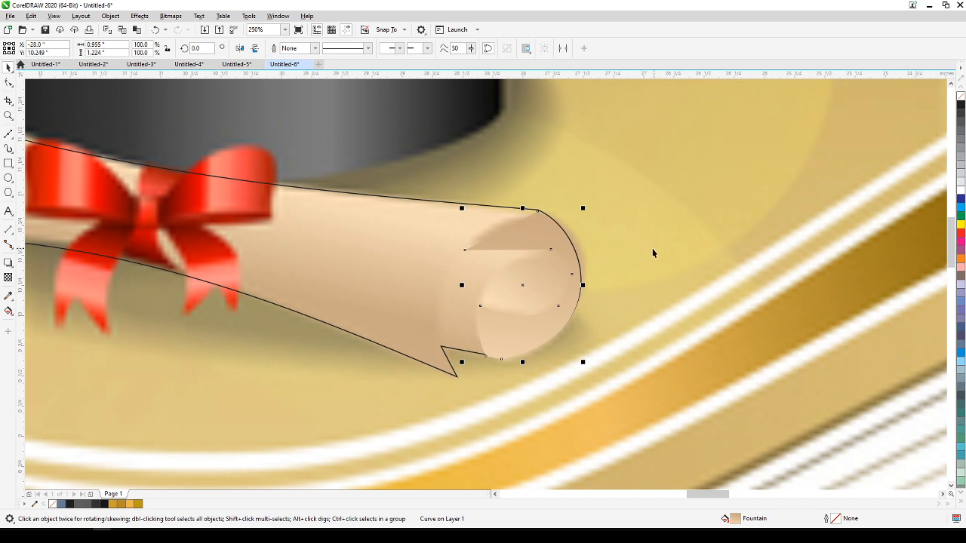
# Draw a straight line from the inner corner of the diploma's lower notch up to the left tip of the upper fold.
pyautogui.scroll(-2, 649, 249)
pyautogui.scroll(2, 645, 255)
pyautogui.click(267, 316)
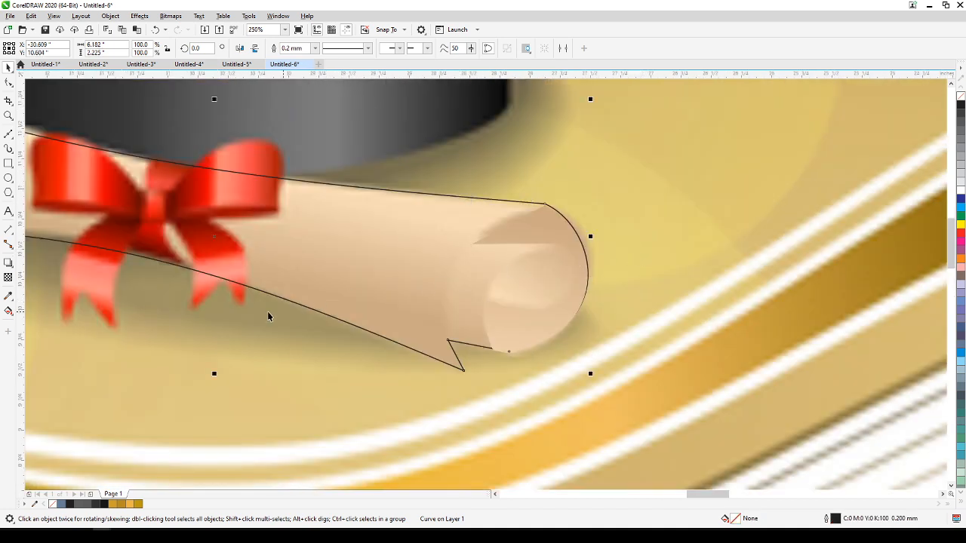
pyautogui.click(9, 134)
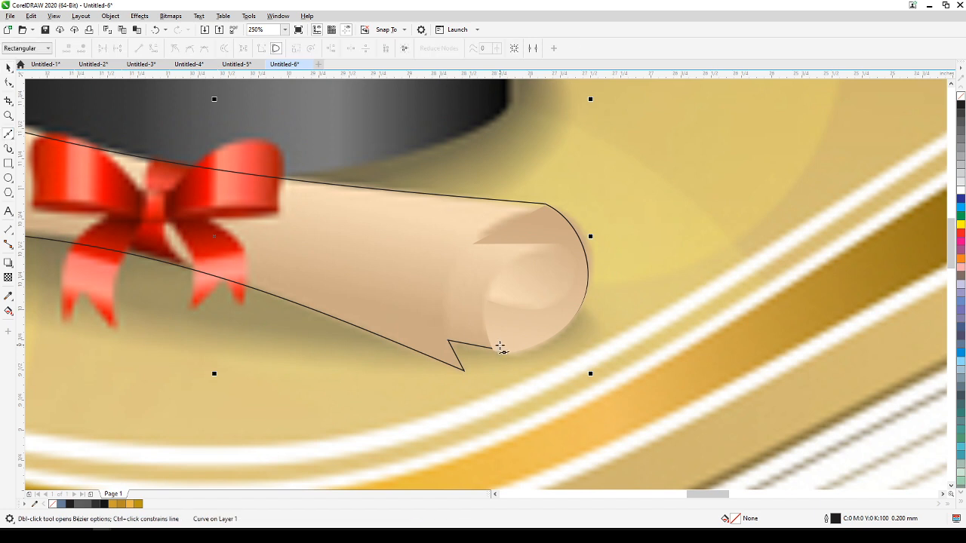
pyautogui.click(448, 342)
pyautogui.click(478, 245)
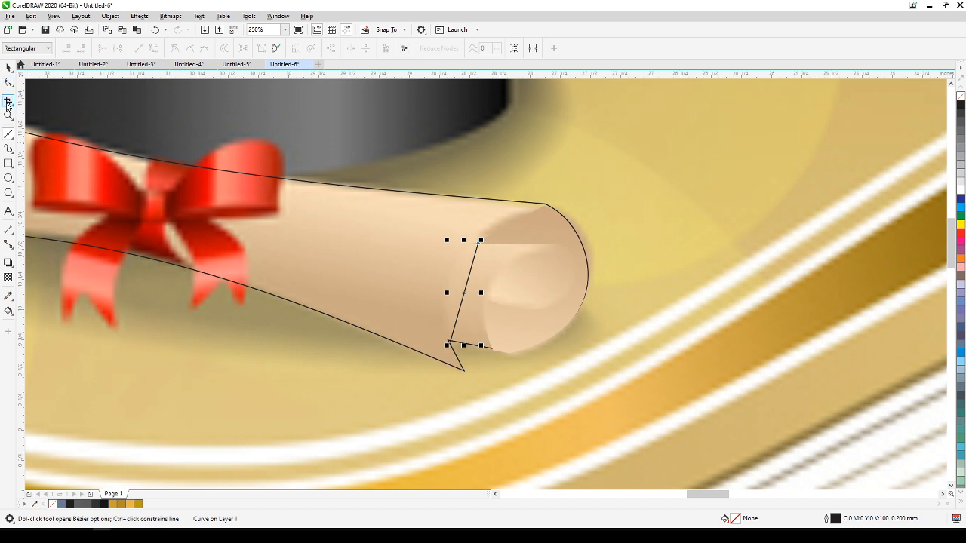
# Convert the line between the notch and the fold tip to a curve and bow it leftward along the reference roll.
pyautogui.click(8, 82)
pyautogui.click(466, 285)
pyautogui.click(161, 48)
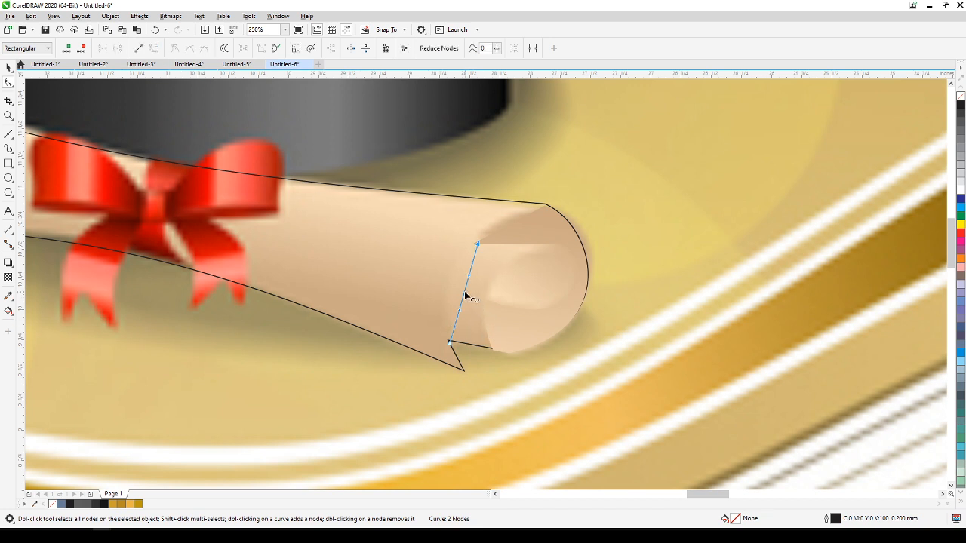
pyautogui.moveTo(463, 291); pyautogui.dragTo(449, 287)
pyautogui.scroll(-2, 487, 307)
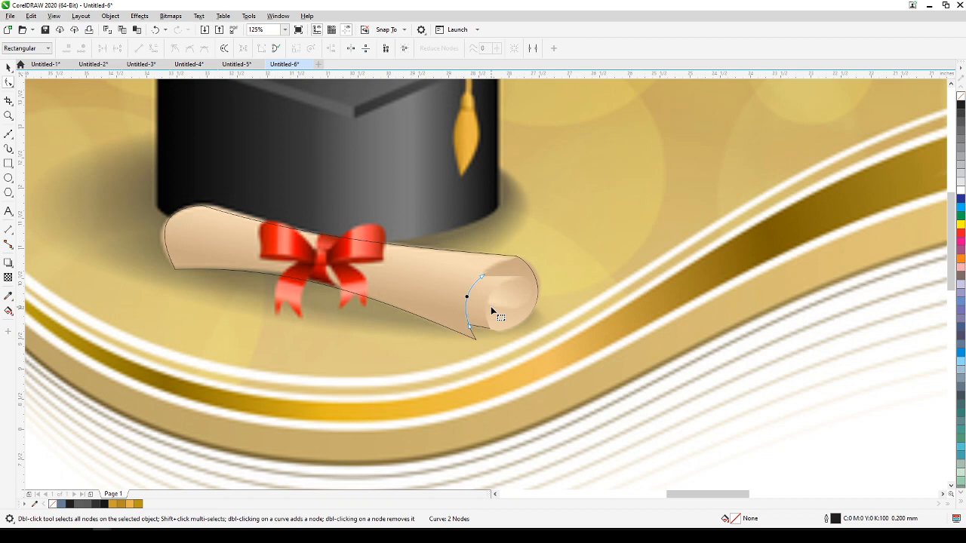
# Move the three traced diploma shapes off the reference bitmap to just below its wavy bands.
pyautogui.scroll(2, 491, 309)
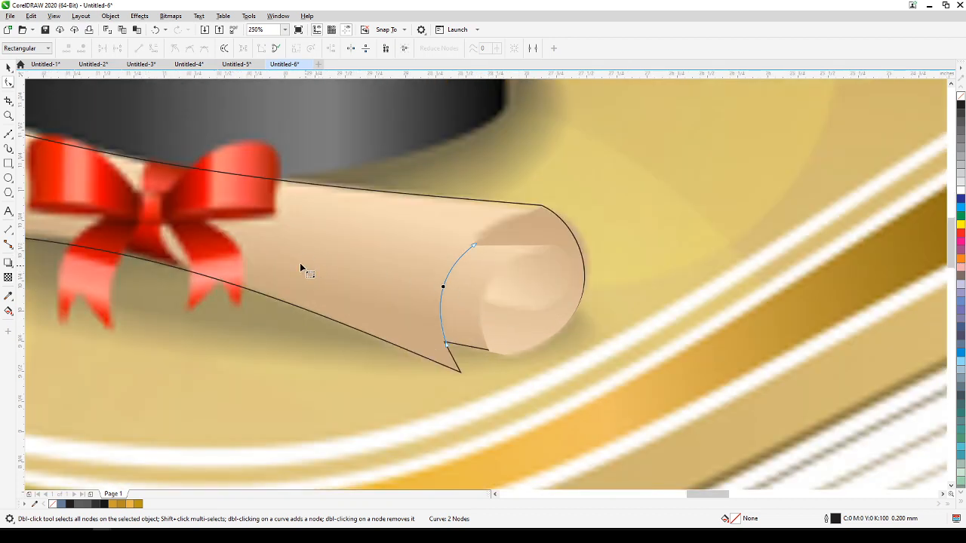
pyautogui.click(8, 67)
pyautogui.scroll(-2, 319, 239)
pyautogui.scroll(-1, 319, 239)
pyautogui.moveTo(319, 239); pyautogui.dragTo(392, 262)
pyautogui.scroll(1, 364, 300)
pyautogui.moveTo(364, 300); pyautogui.dragTo(472, 339)
pyautogui.scroll(-1, 326, 335)
pyautogui.moveTo(325, 336); pyautogui.dragTo(397, 315)
pyautogui.click(353, 246)
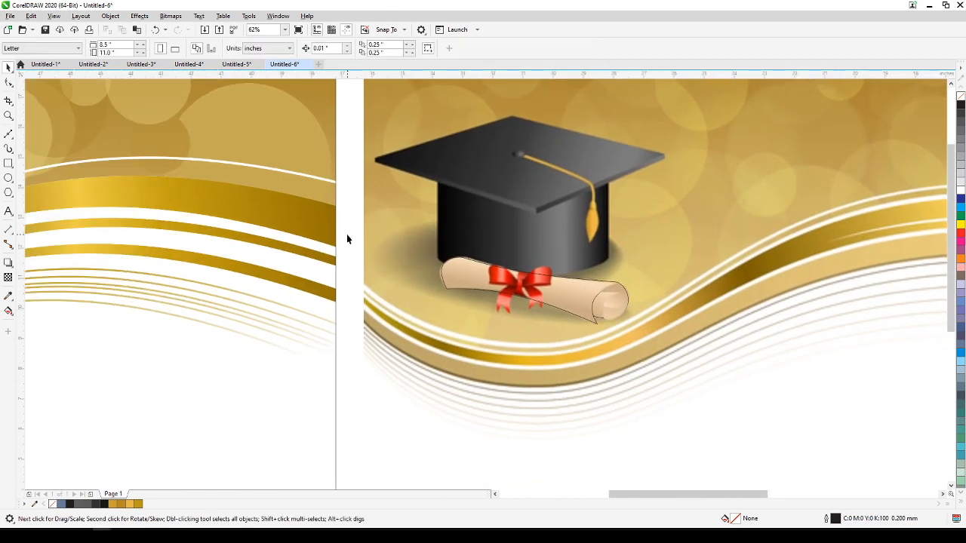
pyautogui.moveTo(677, 356); pyautogui.dragTo(677, 355)
pyautogui.moveTo(578, 309); pyautogui.dragTo(578, 449)
pyautogui.moveTo(787, 437); pyautogui.dragTo(765, 381)
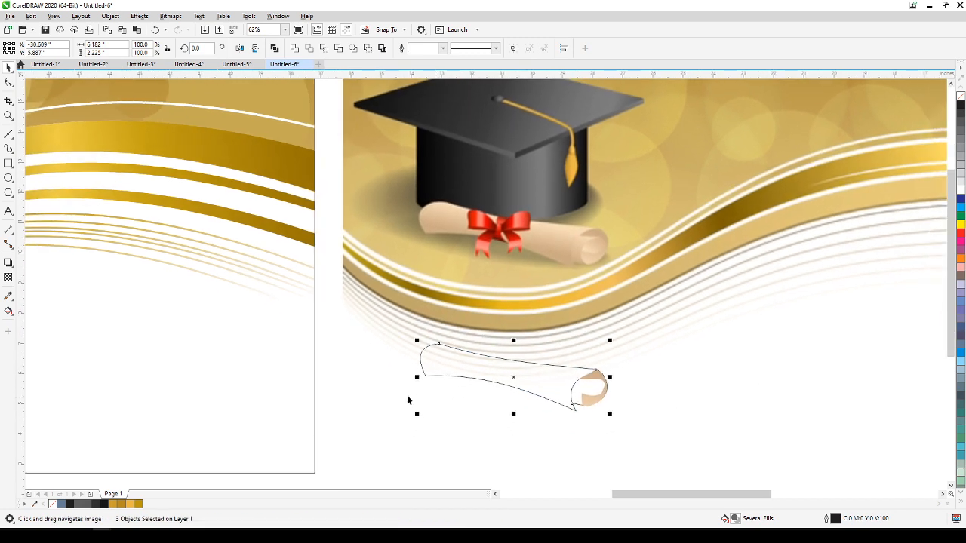
pyautogui.click(341, 367)
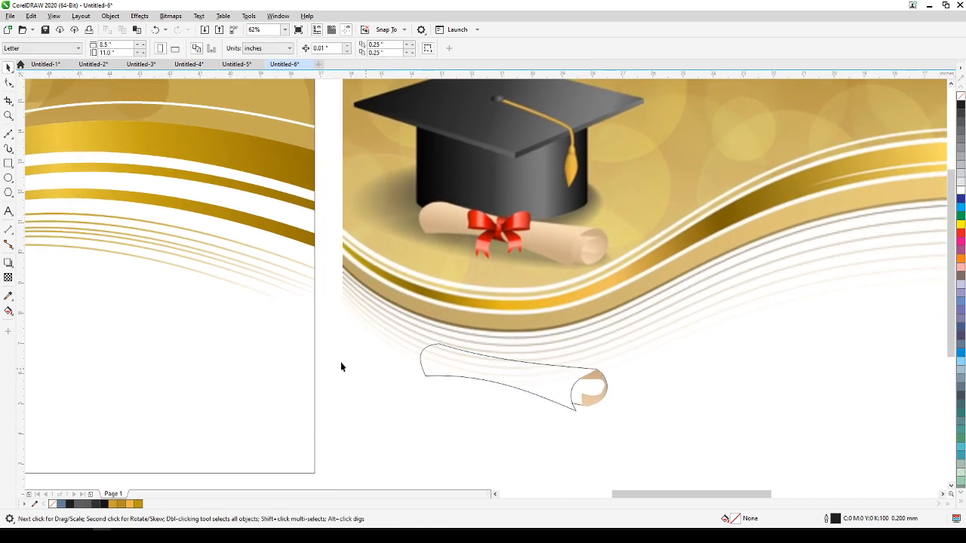
# Fill the diploma body with the tan colour sampled from the lower part of the reference diploma.
pyautogui.click(9, 295)
pyautogui.click(550, 257)
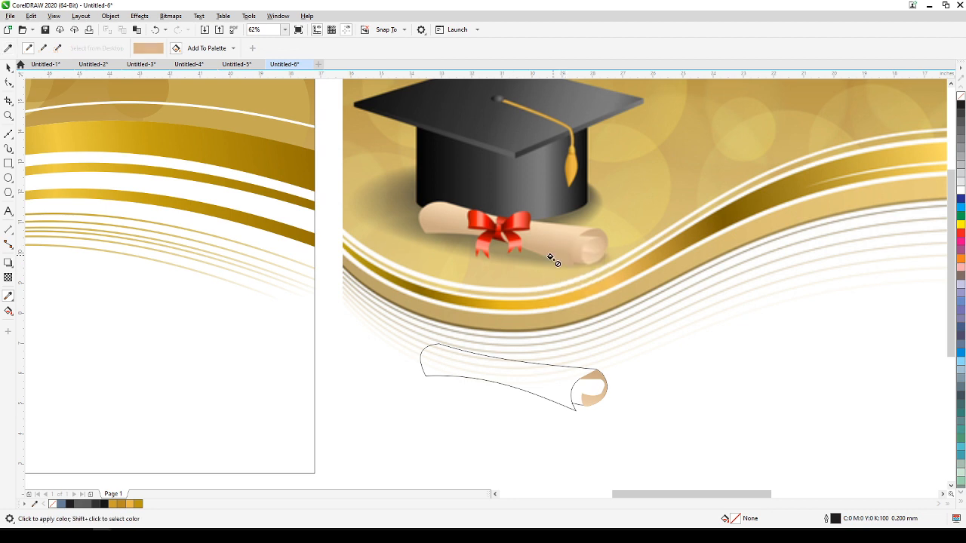
pyautogui.click(521, 381)
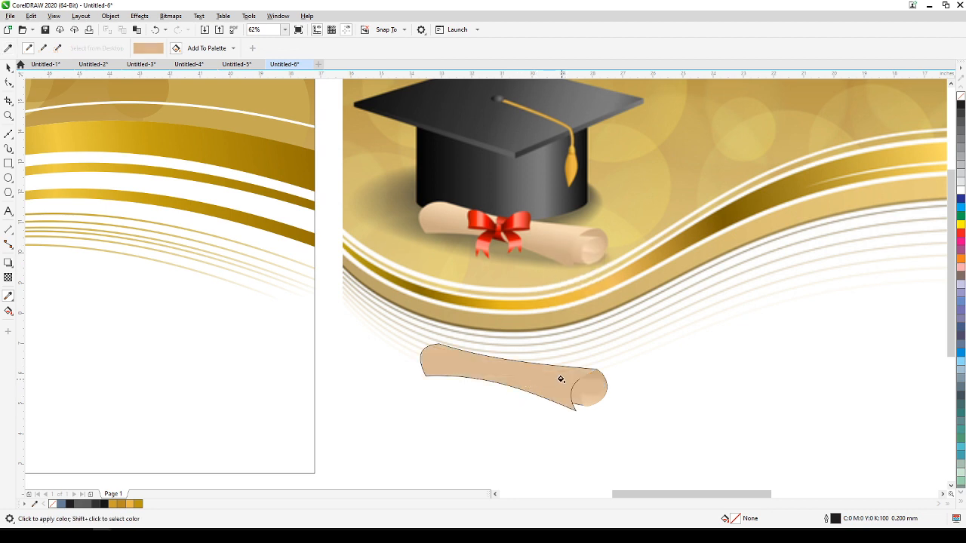
pyautogui.scroll(3, 562, 381)
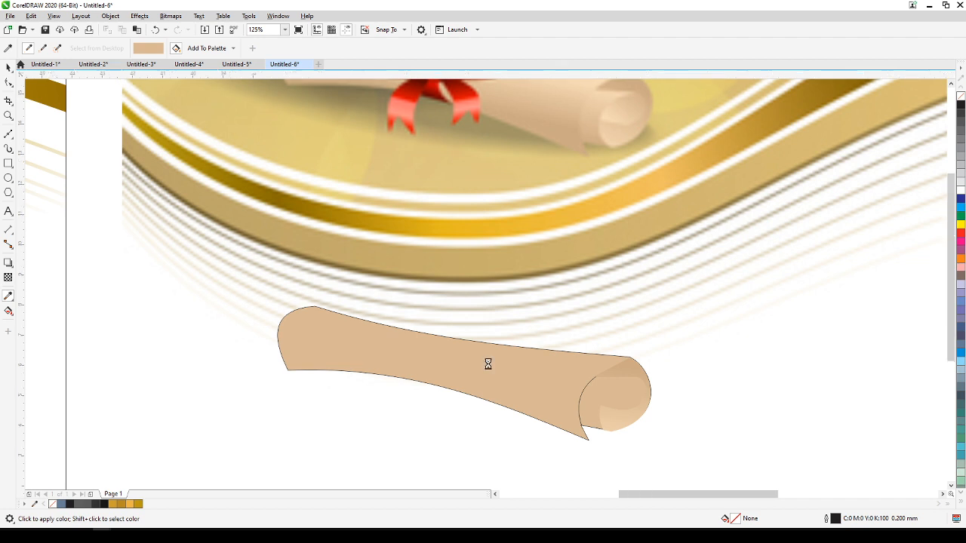
# Try to apply an interactive fountain fill from the upper to the lower edge of the diploma body.
pyautogui.scroll(-3, 487, 363)
pyautogui.click(5, 317)
pyautogui.click(45, 312)
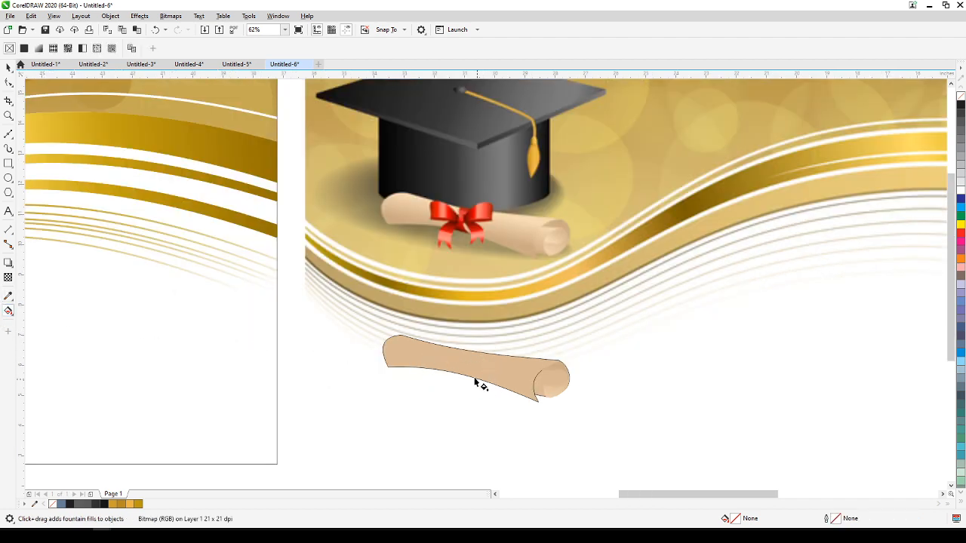
pyautogui.moveTo(473, 352); pyautogui.dragTo(477, 398)
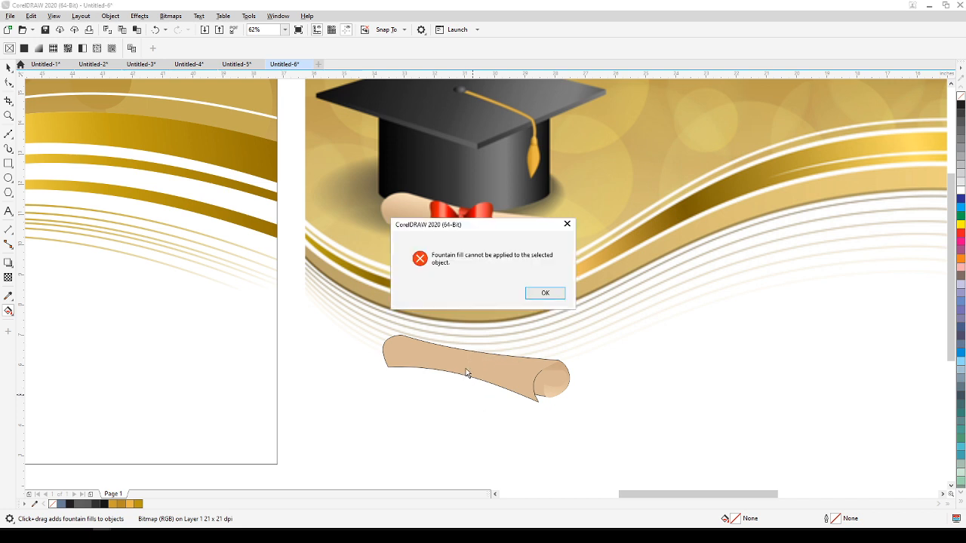
pyautogui.click(538, 298)
pyautogui.moveTo(513, 370); pyautogui.dragTo(524, 388)
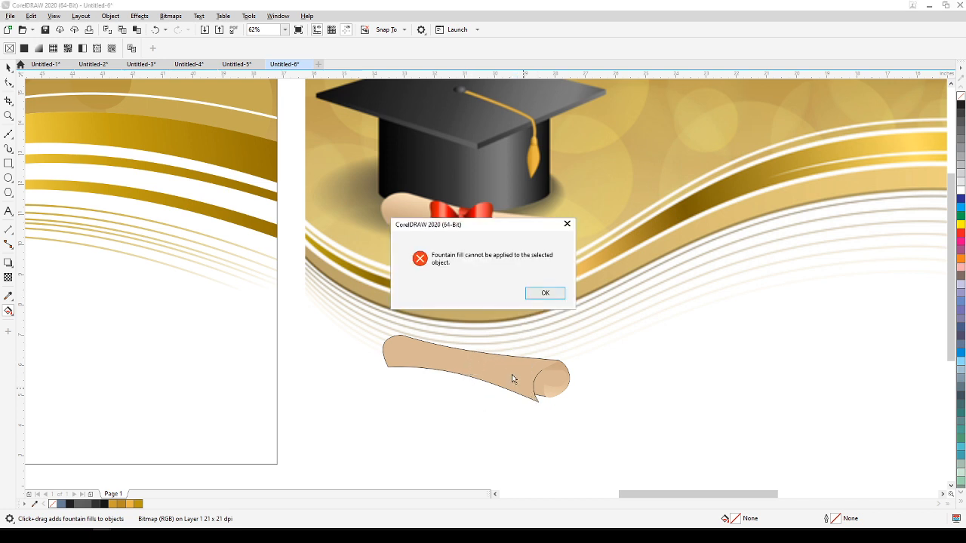
pyautogui.click(567, 227)
# Remove the outline from the tan diploma body.
pyautogui.click(9, 67)
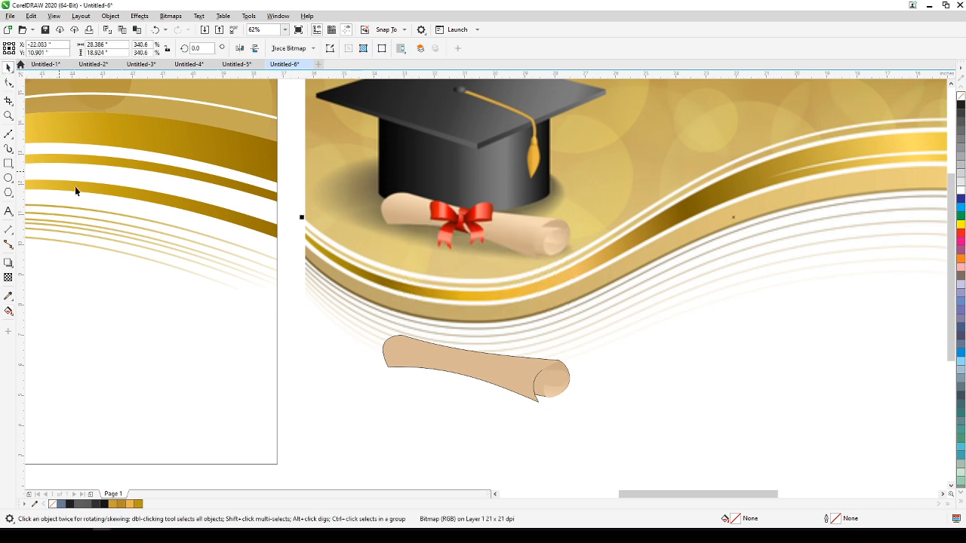
pyautogui.click(501, 380)
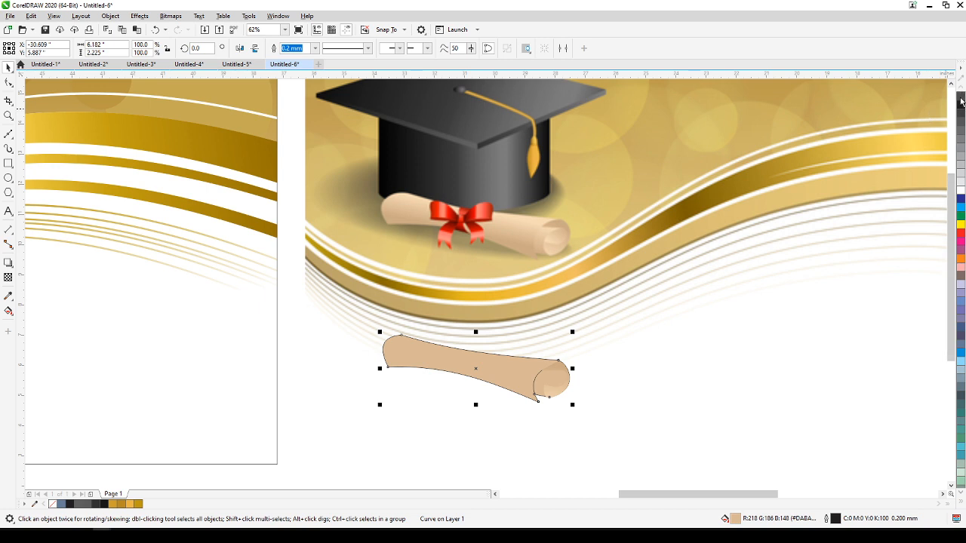
pyautogui.rightClick(961, 98)
pyautogui.click(741, 396)
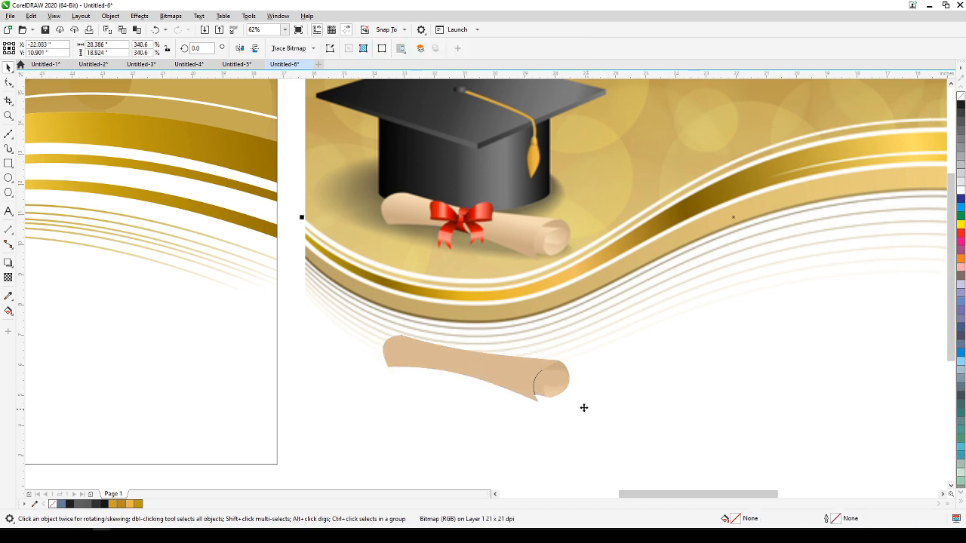
# Delete the curved line at the diploma's rolled end and undo the deletion.
pyautogui.click(535, 383)
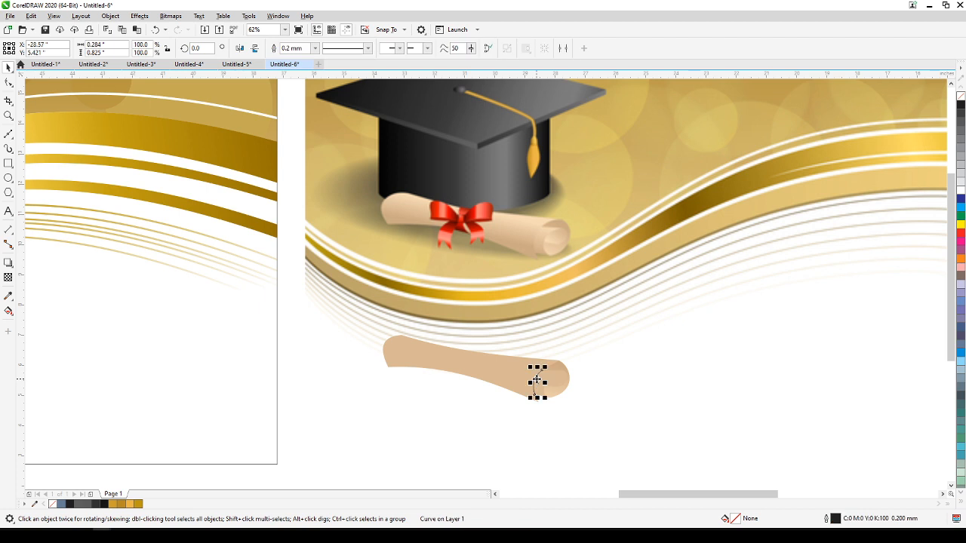
pyautogui.scroll(2, 536, 381)
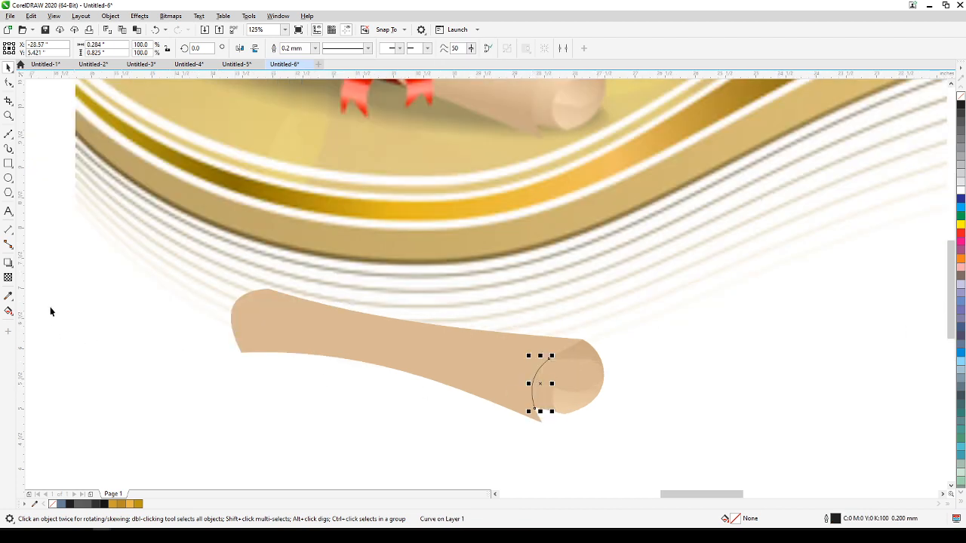
pyautogui.click(590, 431)
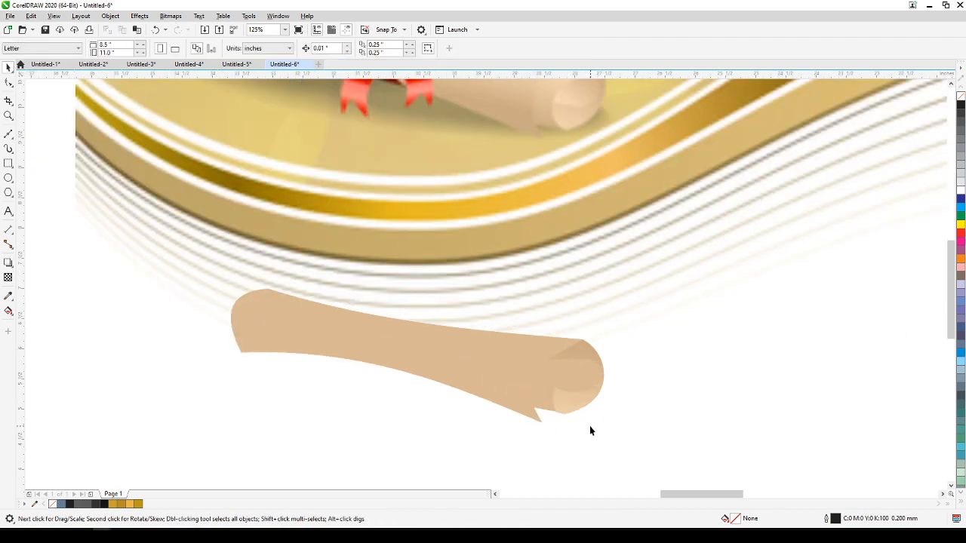
pyautogui.click(536, 406)
pyautogui.click(554, 441)
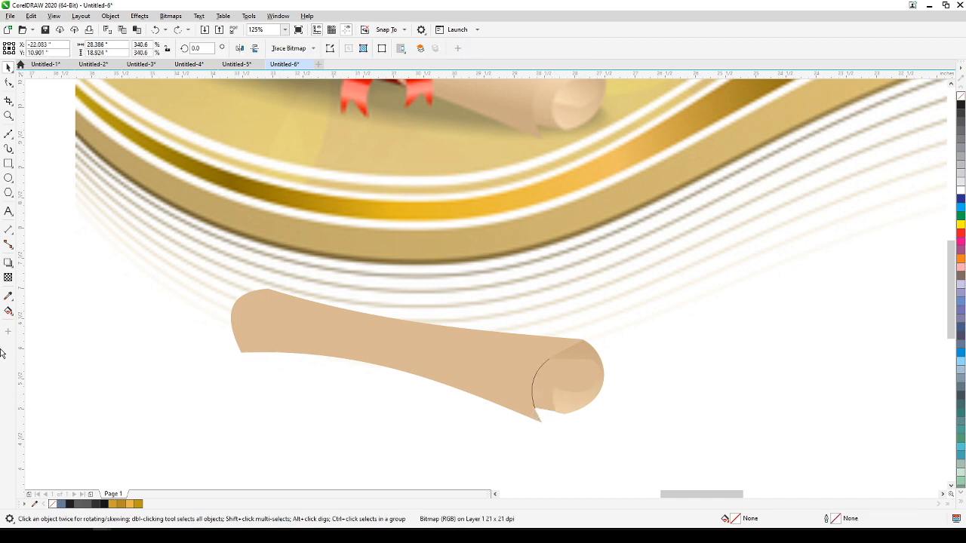
# Smart-fill the area enclosed by the curved line, the notch and the folds at the diploma's rolled end.
pyautogui.click(10, 313)
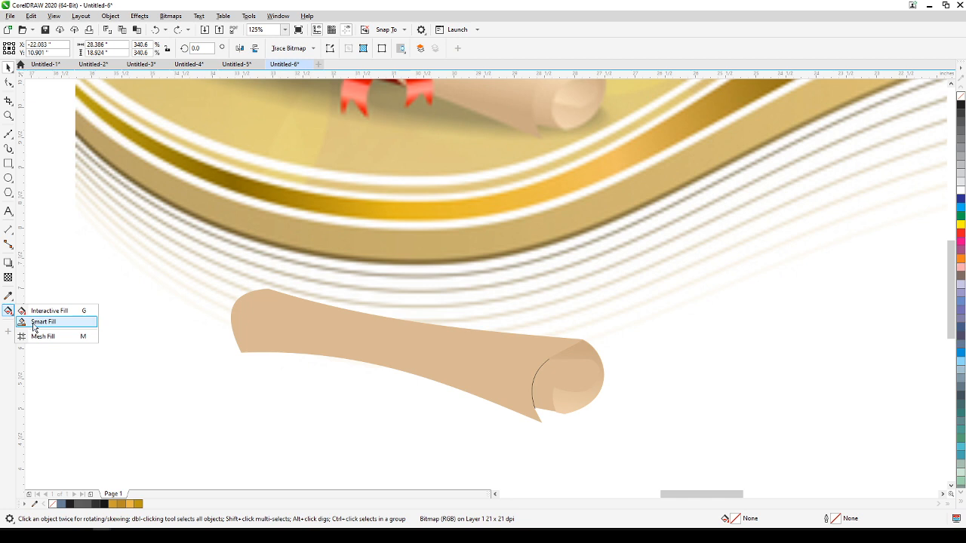
pyautogui.click(43, 322)
pyautogui.click(543, 387)
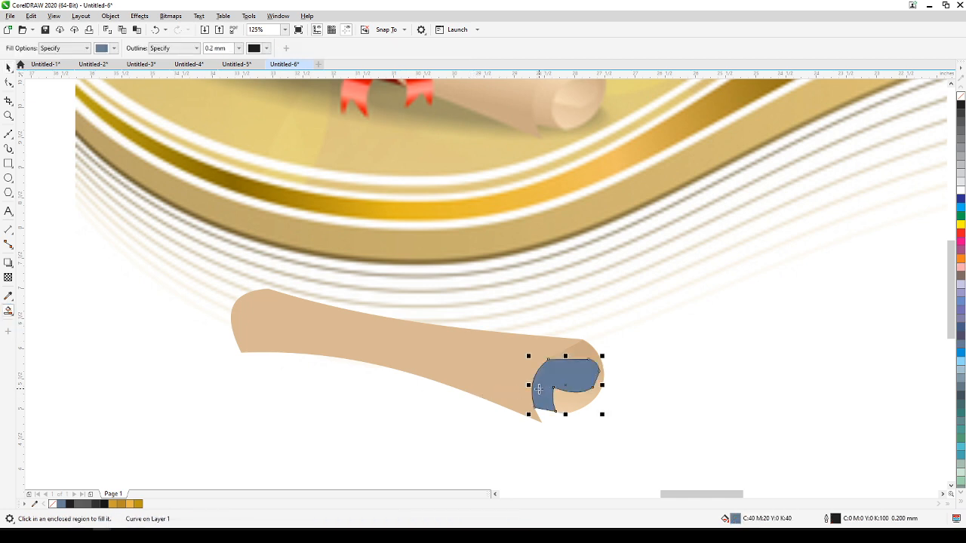
pyautogui.click(8, 67)
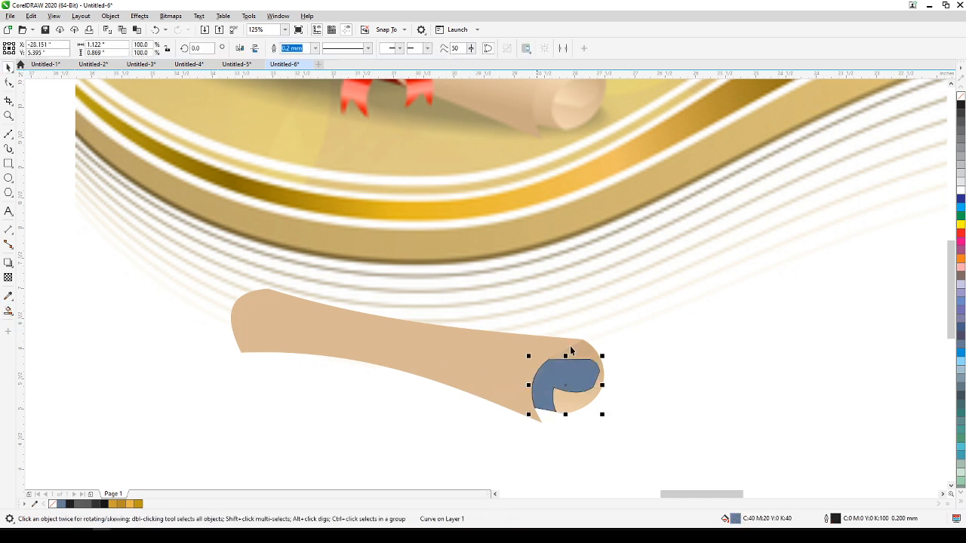
# Recolour the blue fold shape with the darker tan sampled from the upper fold (R:205 G:171 B:133) and remove its outline.
pyautogui.click(616, 389)
pyautogui.click(568, 385)
pyautogui.click(9, 296)
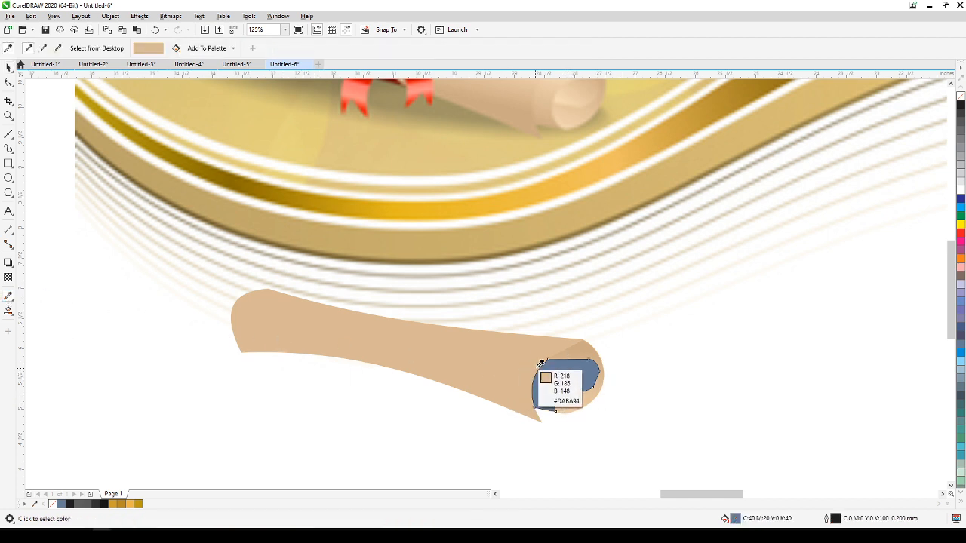
pyautogui.click(582, 347)
pyautogui.click(569, 370)
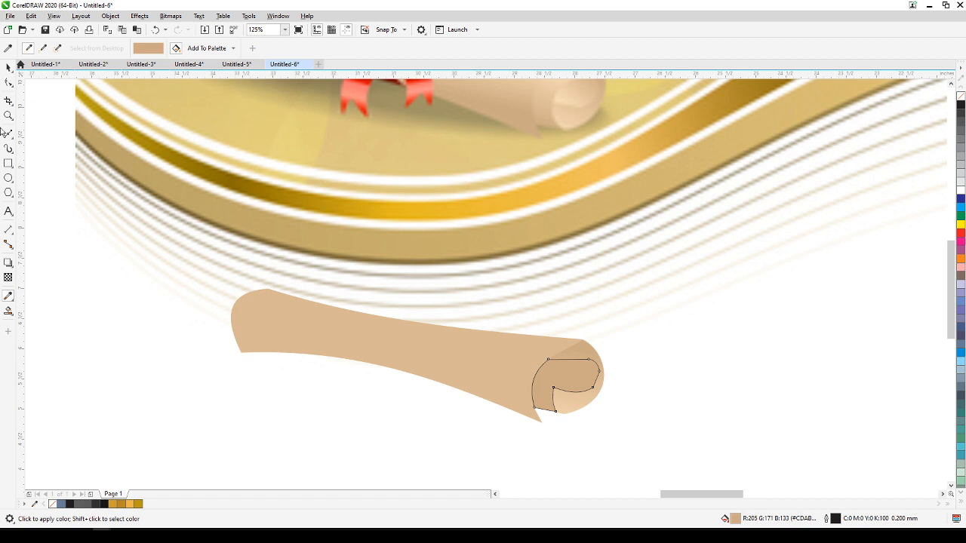
pyautogui.click(9, 67)
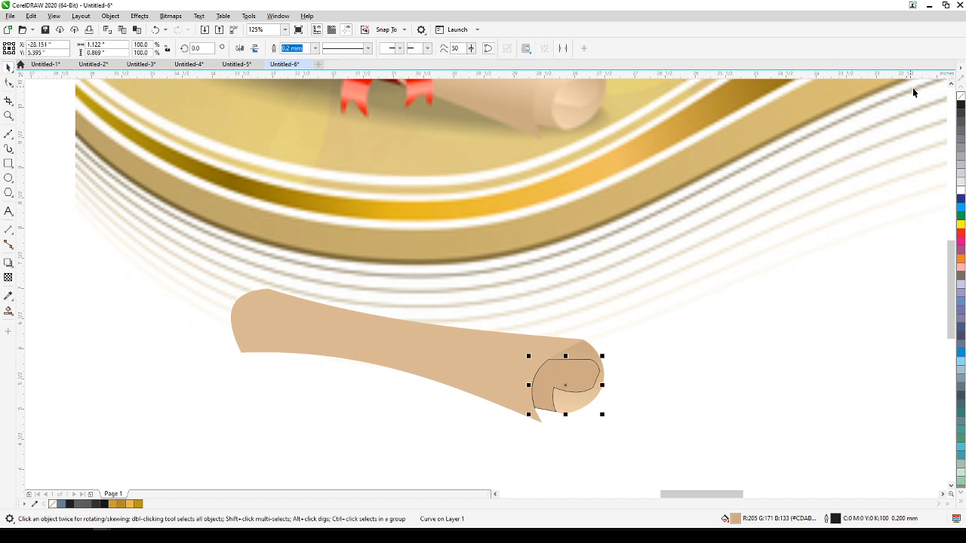
pyautogui.click(714, 383)
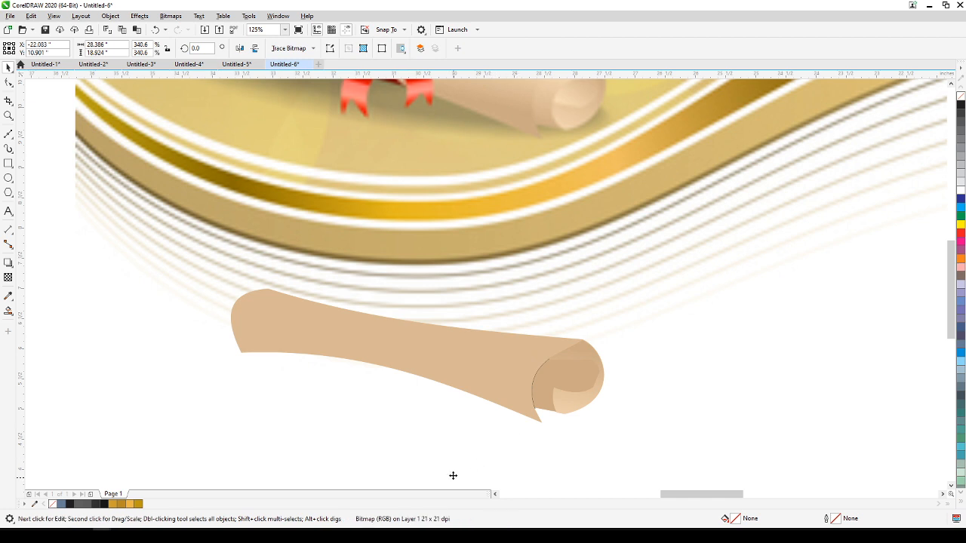
# Delete the black curved line along the left side of the diploma's rolled end.
pyautogui.scroll(-3, 468, 317)
pyautogui.scroll(-1, 442, 422)
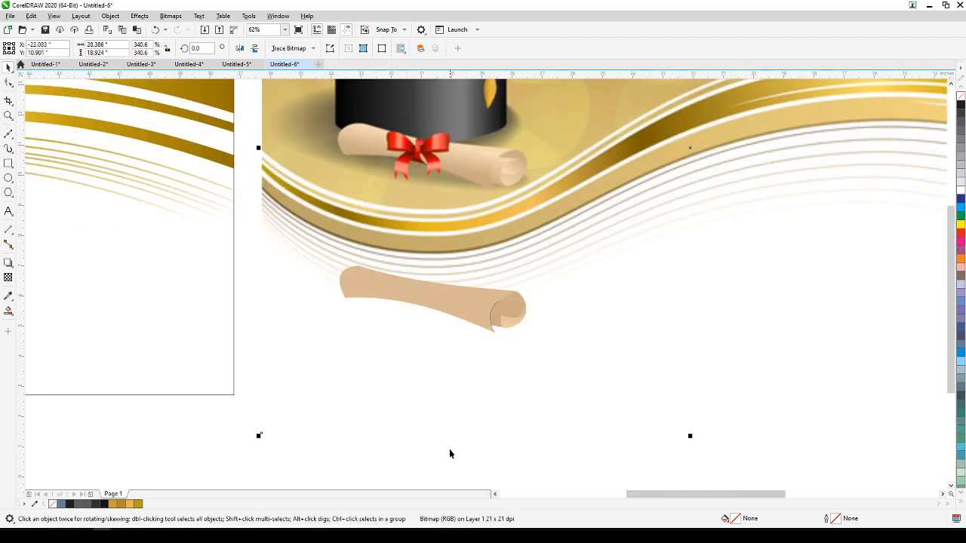
pyautogui.moveTo(449, 466); pyautogui.dragTo(502, 291)
pyautogui.click(527, 393)
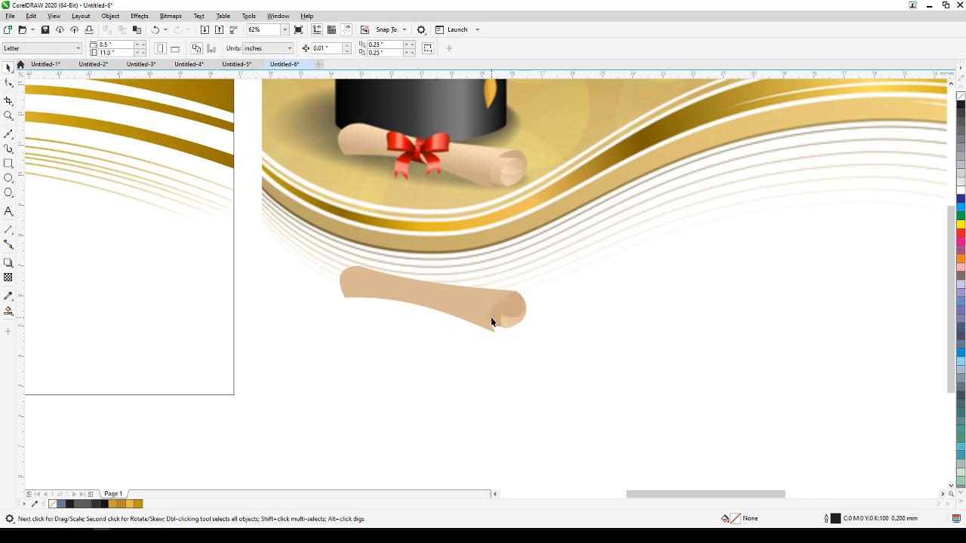
# Delete the rightmost node of the darker fold shape and pull its upper right node up and left under the upper fold.
pyautogui.scroll(2, 491, 322)
pyautogui.click(513, 295)
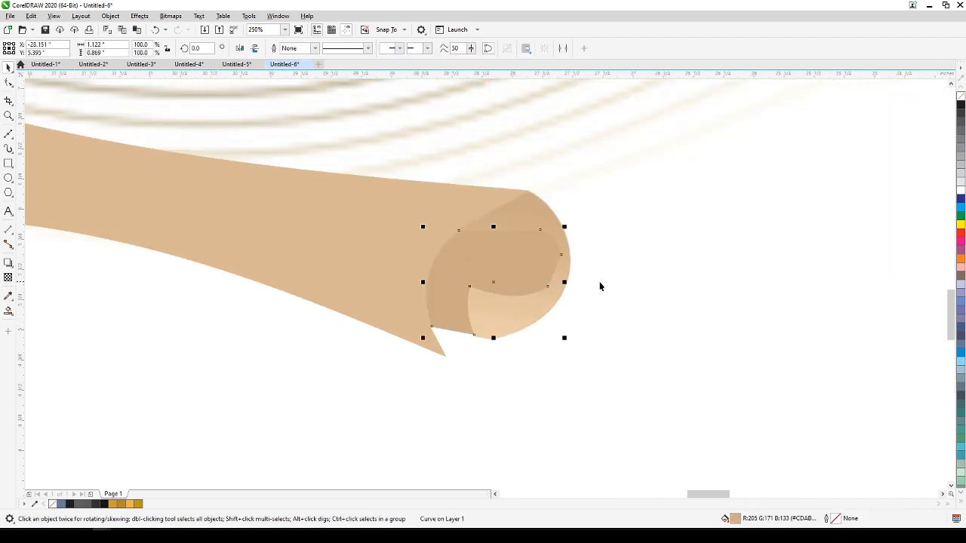
pyautogui.click(8, 83)
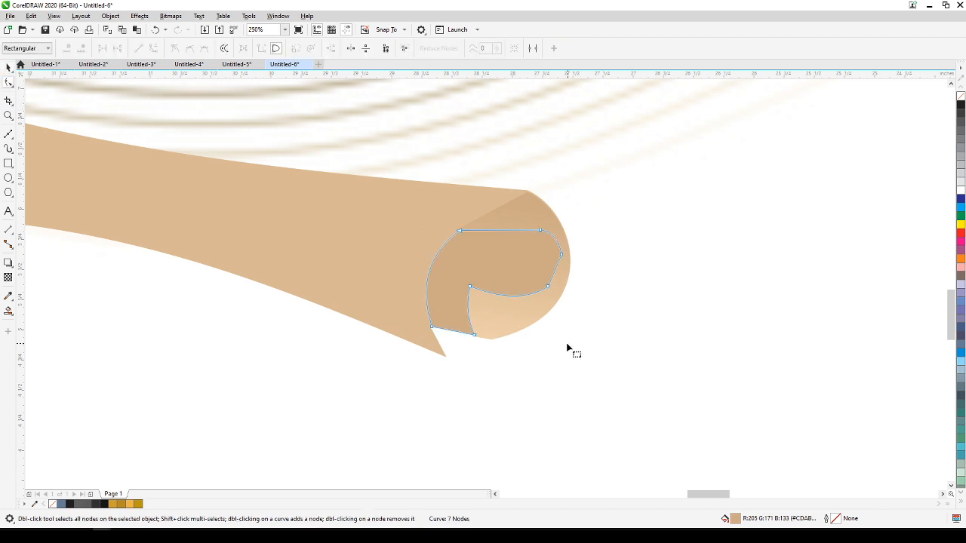
pyautogui.doubleClick(560, 255)
pyautogui.click(541, 230)
pyautogui.moveTo(540, 230); pyautogui.dragTo(513, 215)
pyautogui.scroll(-5, 552, 226)
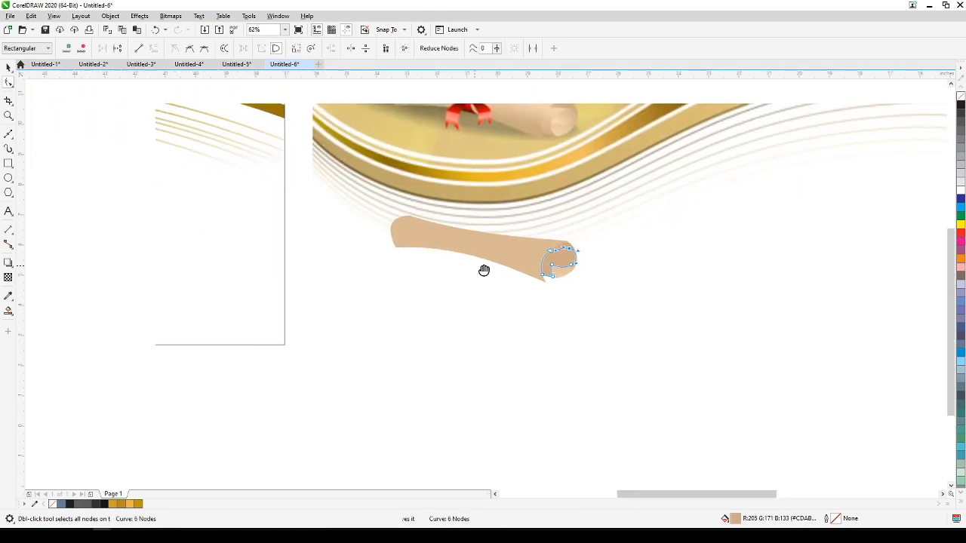
pyautogui.click(8, 67)
pyautogui.click(329, 271)
pyautogui.click(348, 301)
pyautogui.click(361, 445)
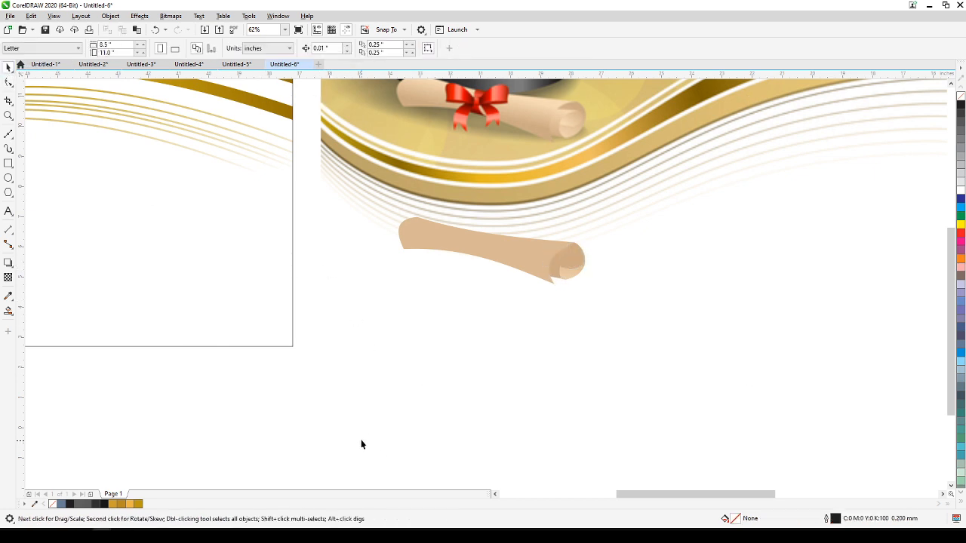
# Select all the diploma shapes and move them onto the vector banner below the graduation cap, over the red bow.
pyautogui.moveTo(502, 228); pyautogui.dragTo(655, 202)
pyautogui.scroll(-1, 511, 324)
pyautogui.moveTo(511, 325); pyautogui.dragTo(862, 354)
pyautogui.moveTo(836, 310); pyautogui.dragTo(382, 249)
pyautogui.scroll(1, 341, 247)
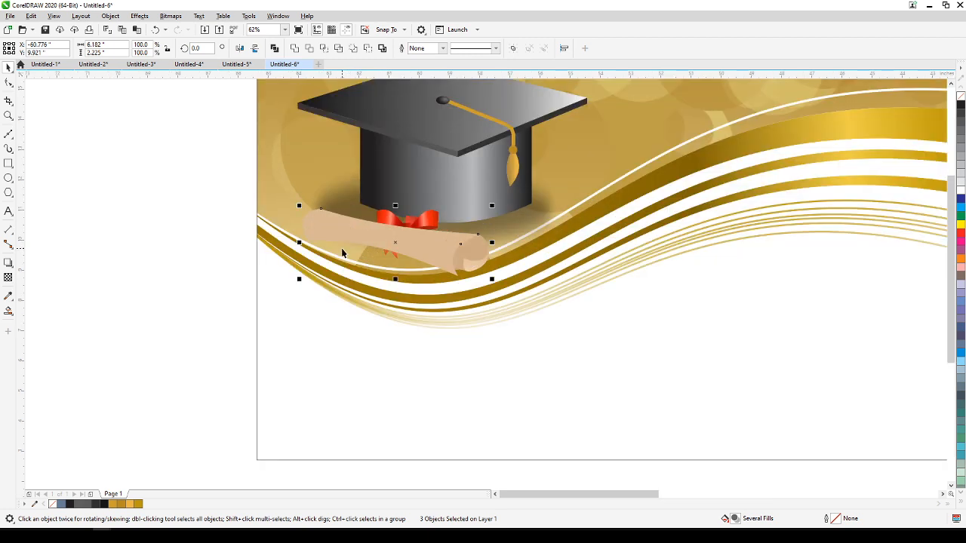
pyautogui.click(196, 282)
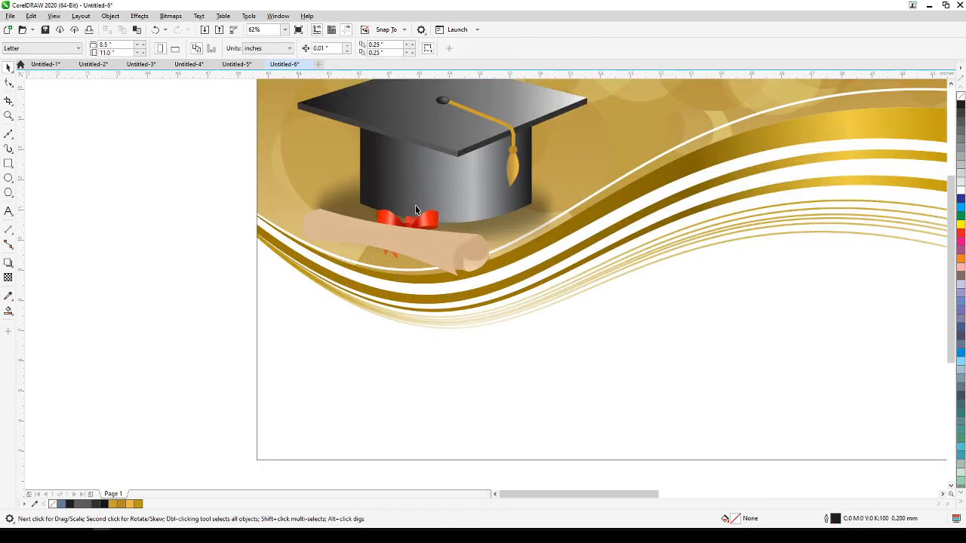
# Bring the red bow group in front of the diploma.
pyautogui.click(383, 220)
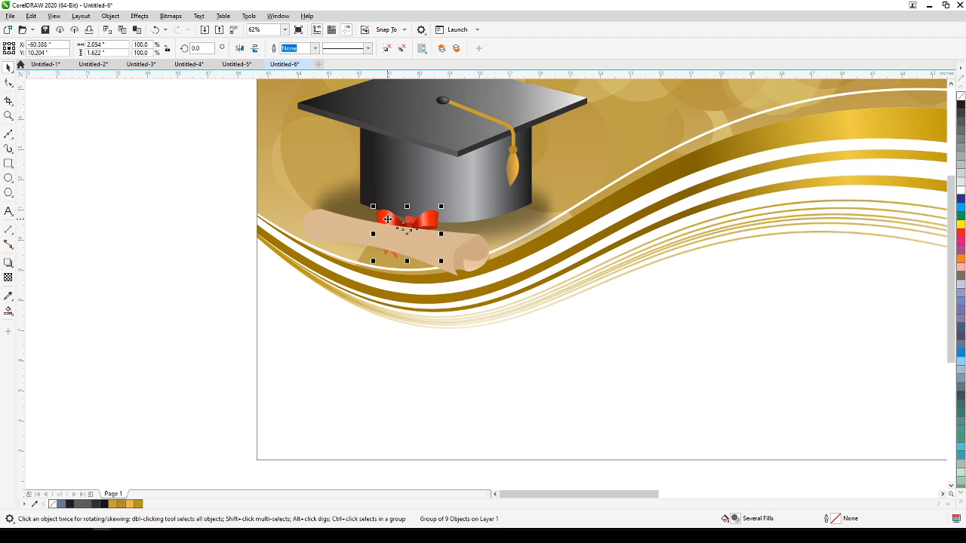
pyautogui.click(205, 246)
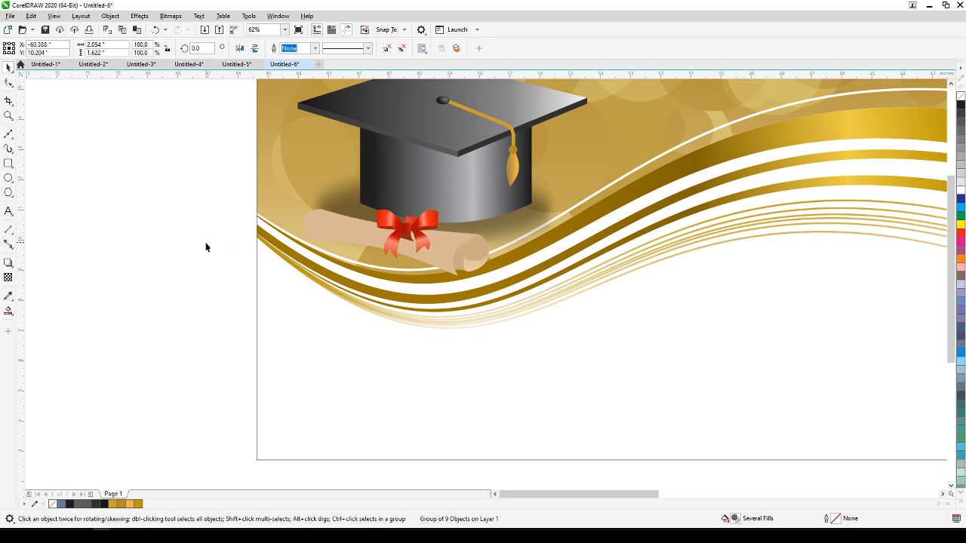
pyautogui.scroll(-2, 311, 247)
pyautogui.scroll(2, 355, 245)
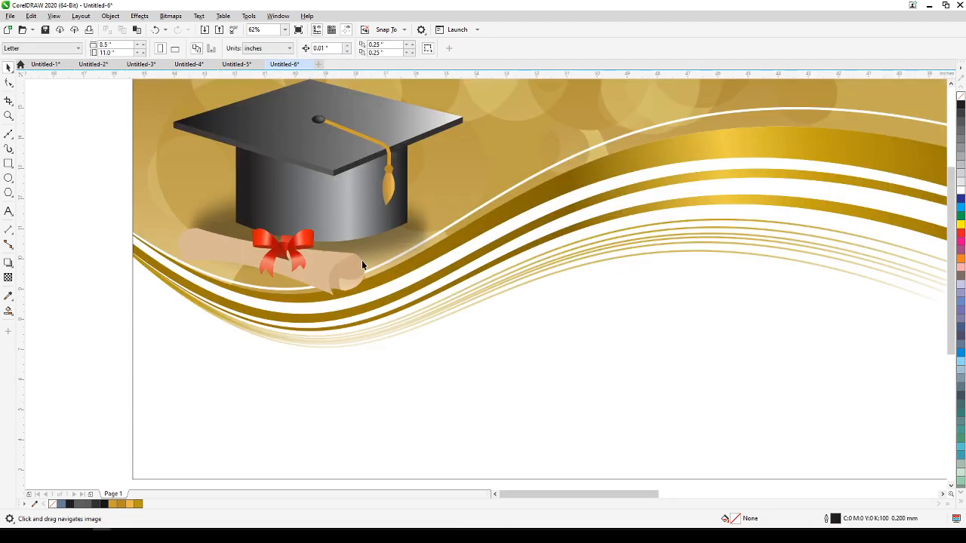
pyautogui.keyDown('ctrl'); pyautogui.click(352, 274); pyautogui.keyUp('ctrl')
pyautogui.keyDown('ctrl'); pyautogui.keyDown('shift'); pyautogui.click(214, 252); pyautogui.keyUp('shift'); pyautogui.keyUp('ctrl')
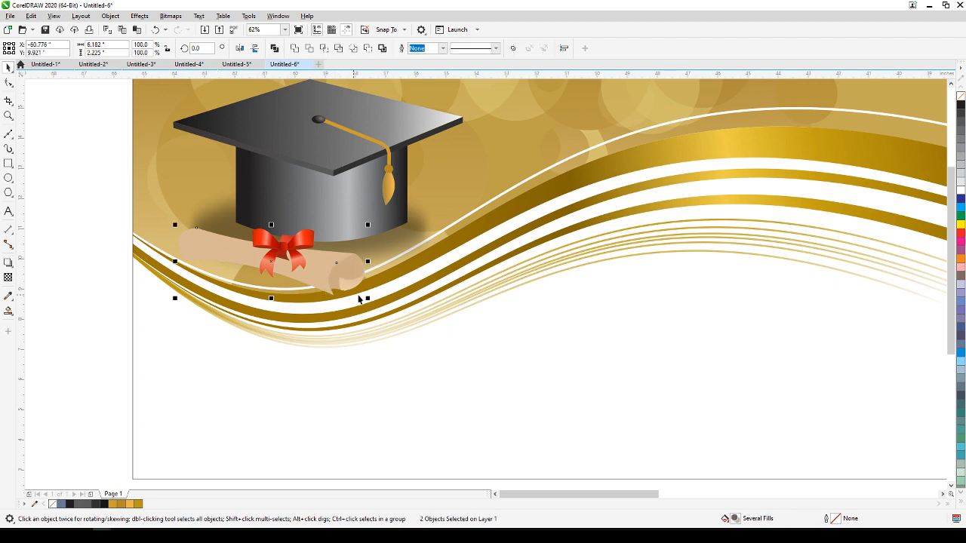
pyautogui.moveTo(335, 276); pyautogui.dragTo(350, 265)
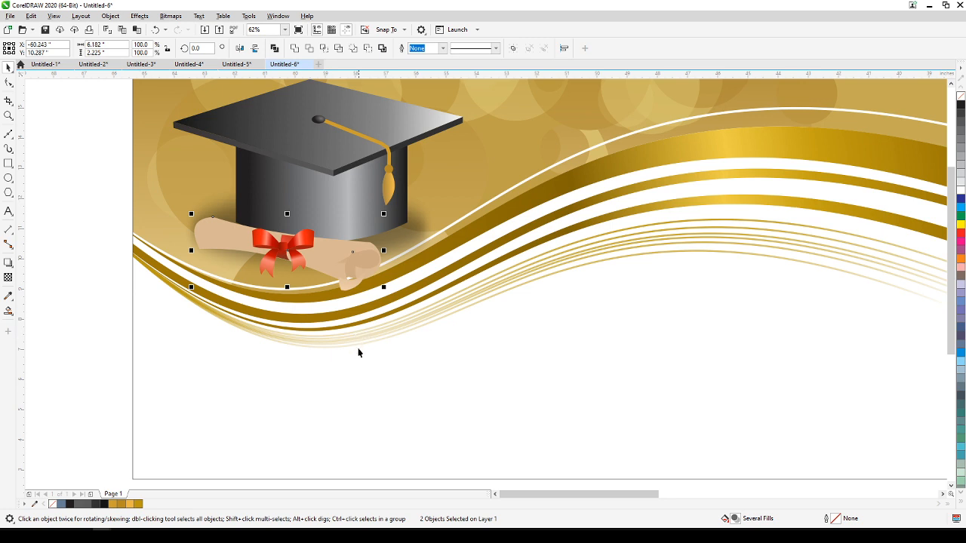
pyautogui.hotkey('ctrl', 'z')
pyautogui.click(333, 282)
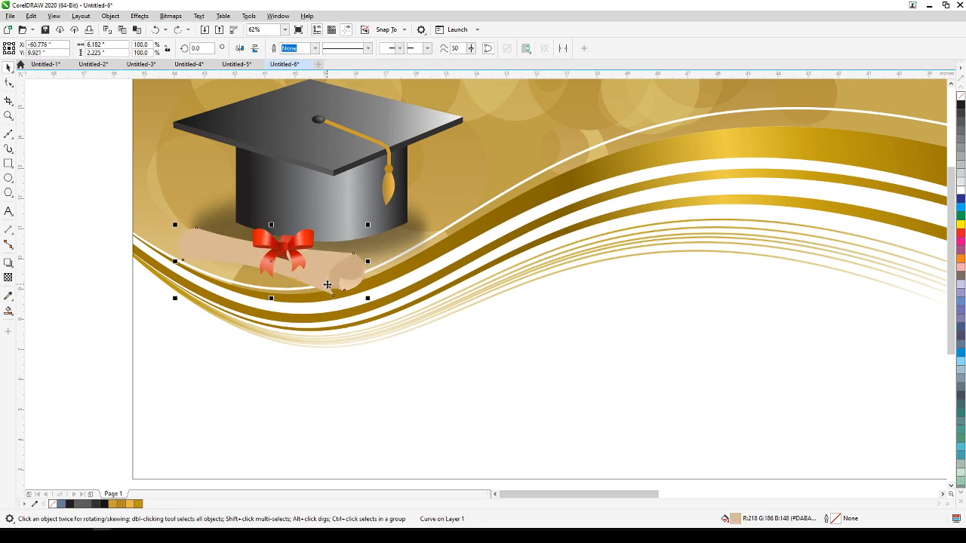
pyautogui.scroll(2, 333, 283)
pyautogui.scroll(-4, 332, 294)
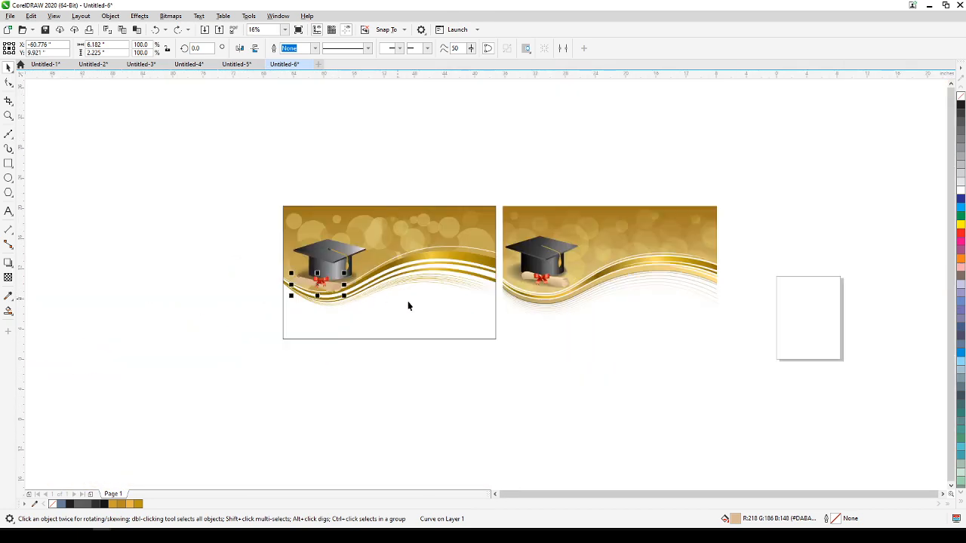
pyautogui.scroll(2, 326, 294)
pyautogui.moveTo(239, 278); pyautogui.dragTo(244, 264)
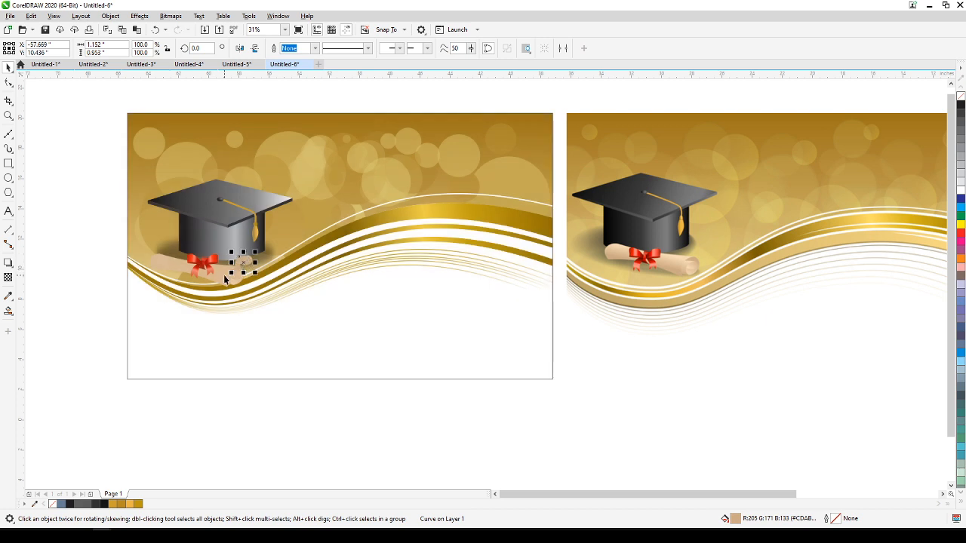
pyautogui.hotkey('ctrl', 'z')
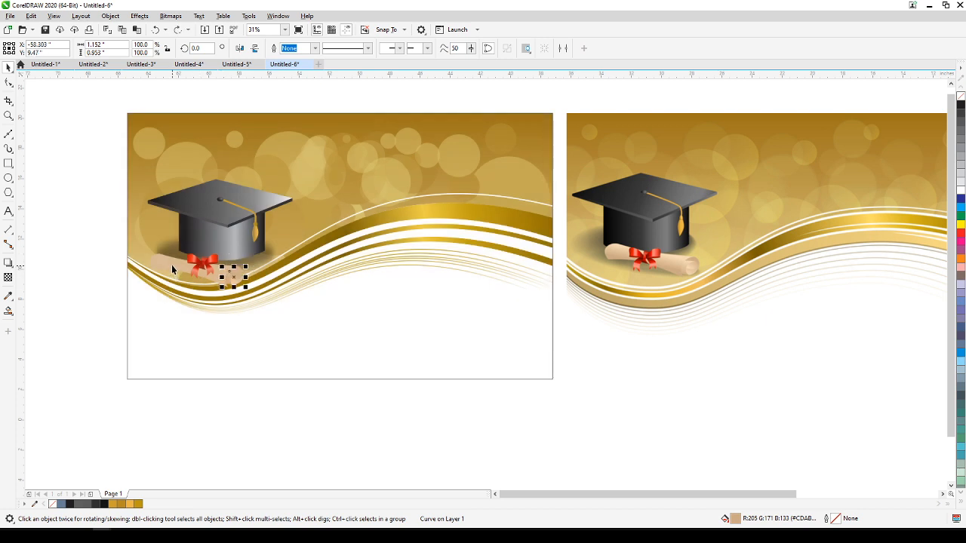
# Move the diploma shapes up and right under the graduation cap and recentre the red bow over the roll.
pyautogui.click(173, 270)
pyautogui.moveTo(179, 278); pyautogui.dragTo(203, 264)
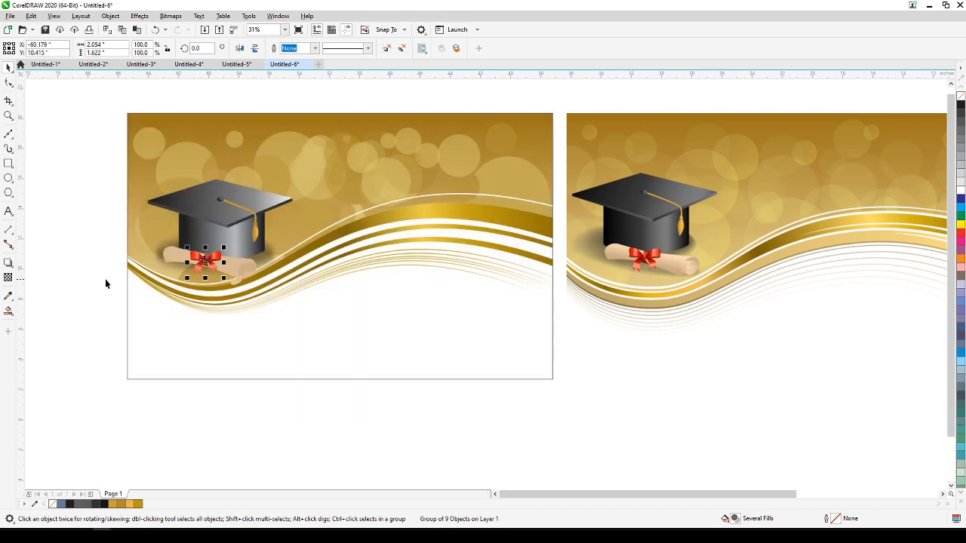
pyautogui.click(104, 280)
# Move the left-behind gradient-filled curl piece up and right onto the diploma's rolled end.
pyautogui.scroll(5, 267, 272)
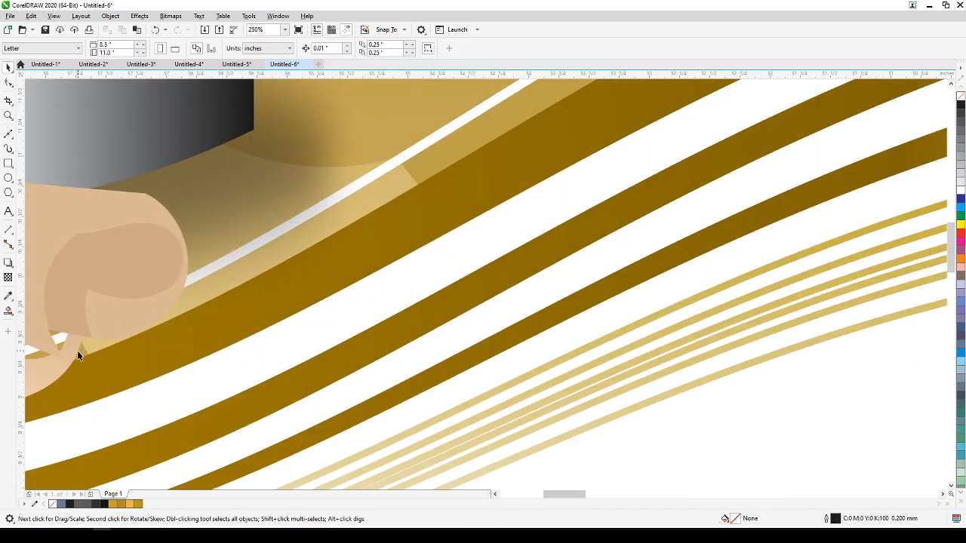
pyautogui.click(74, 355)
pyautogui.moveTo(58, 366); pyautogui.dragTo(168, 306)
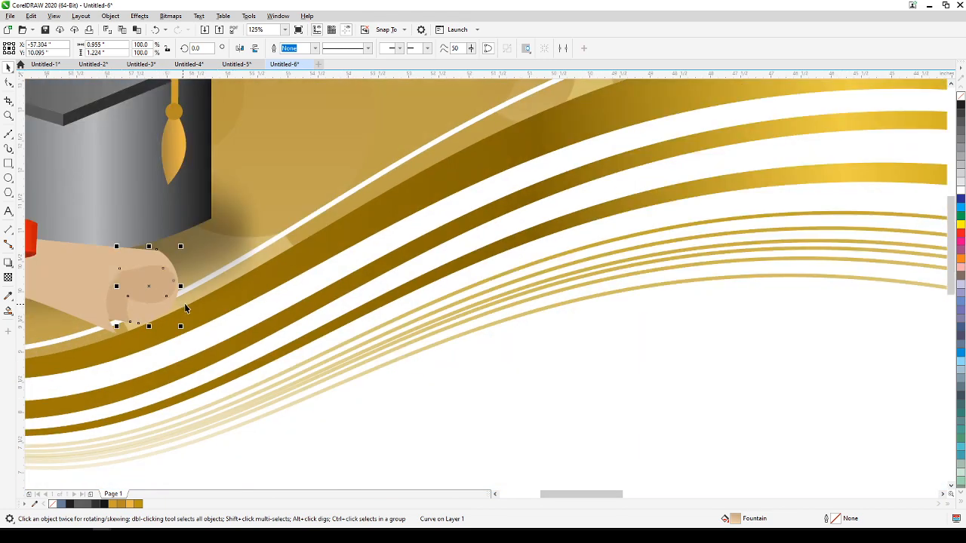
pyautogui.click(231, 329)
pyautogui.scroll(-2, 235, 332)
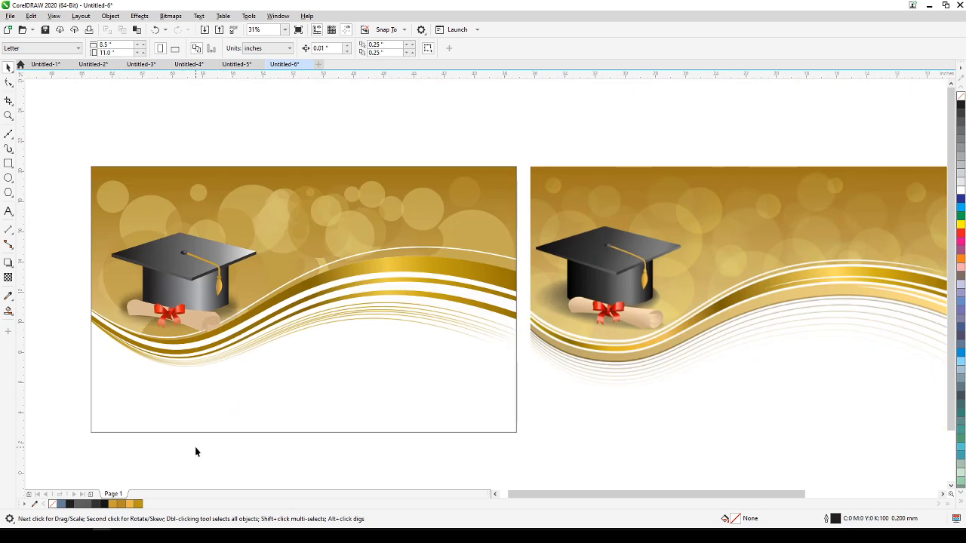
# Extend the lens shadow rectangle behind the cap slightly downward beneath the diploma.
pyautogui.scroll(1, 90, 354)
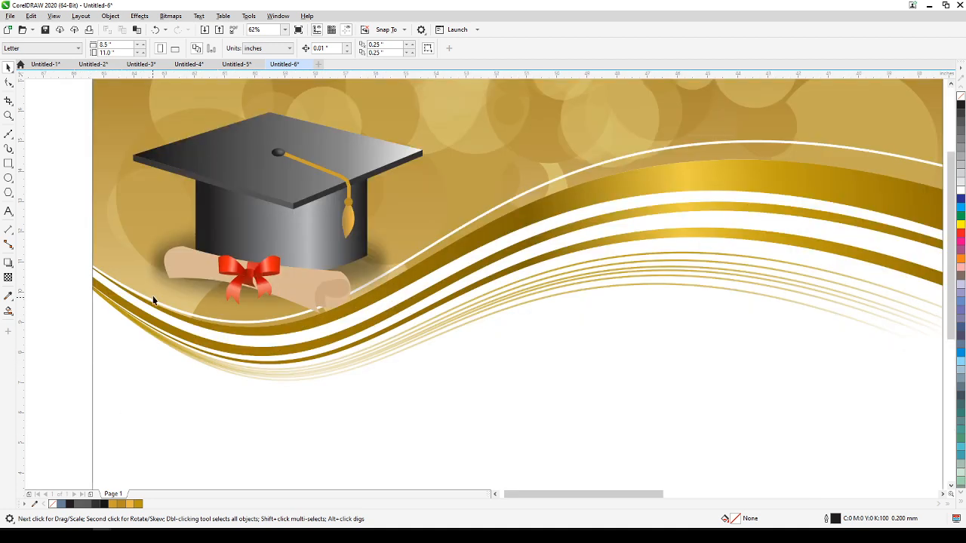
pyautogui.click(154, 256)
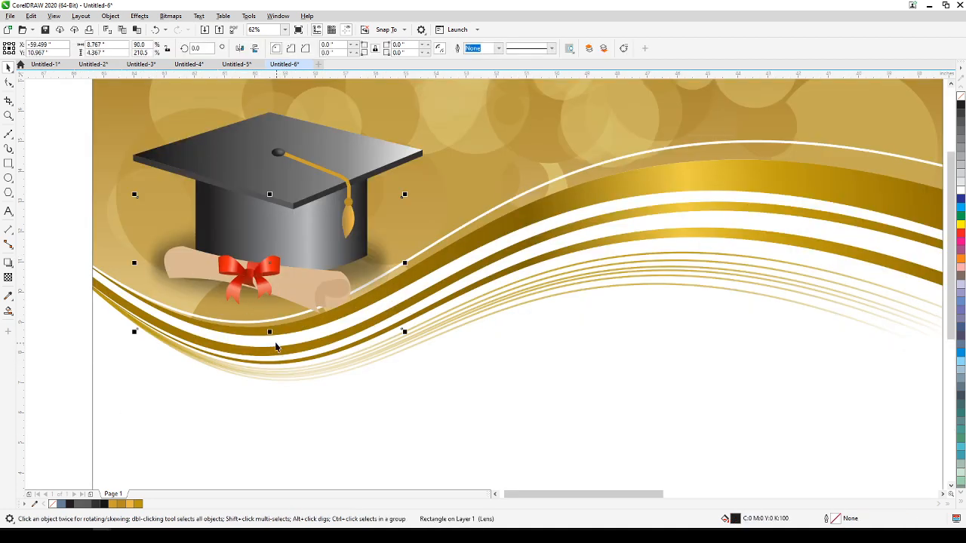
pyautogui.moveTo(269, 332)
pyautogui.mouseDown()
pyautogui.moveTo(268, 354)
pyautogui.moveTo(263, 345)
pyautogui.mouseUp()
pyautogui.click(74, 357)
pyautogui.scroll(-1, 74, 357)
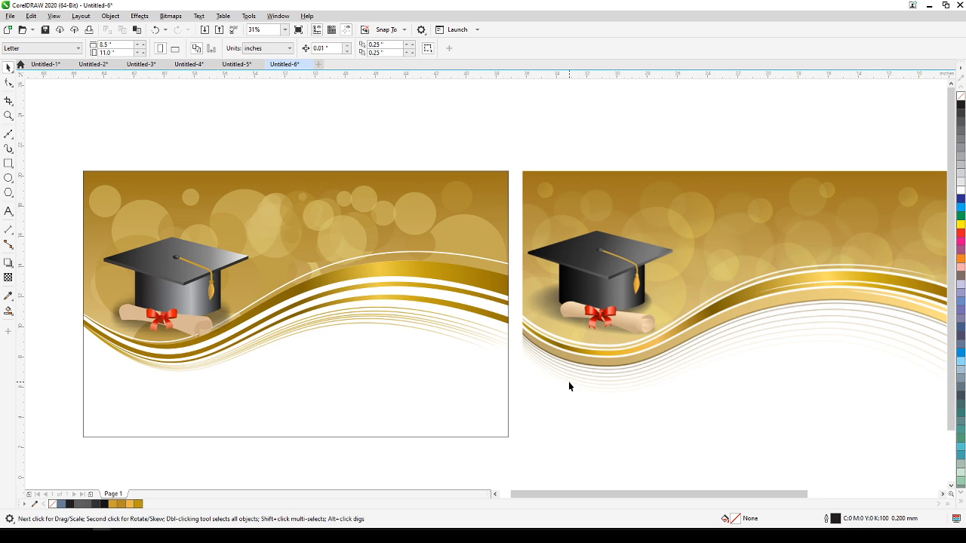
# Check the banner's outlines in Wireframe view beside the reference bitmap, and restore the Enhanced view.
pyautogui.moveTo(651, 361); pyautogui.dragTo(644, 316)
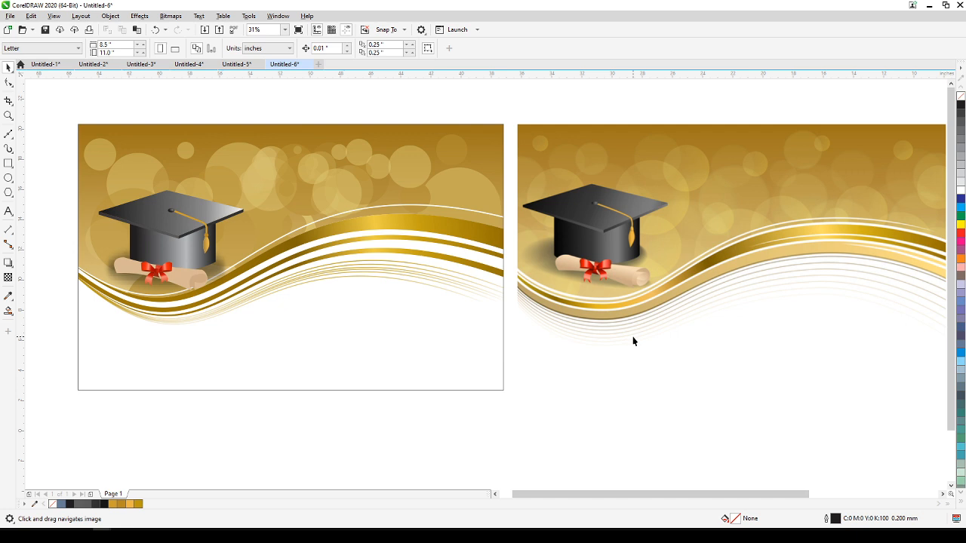
pyautogui.click(54, 16)
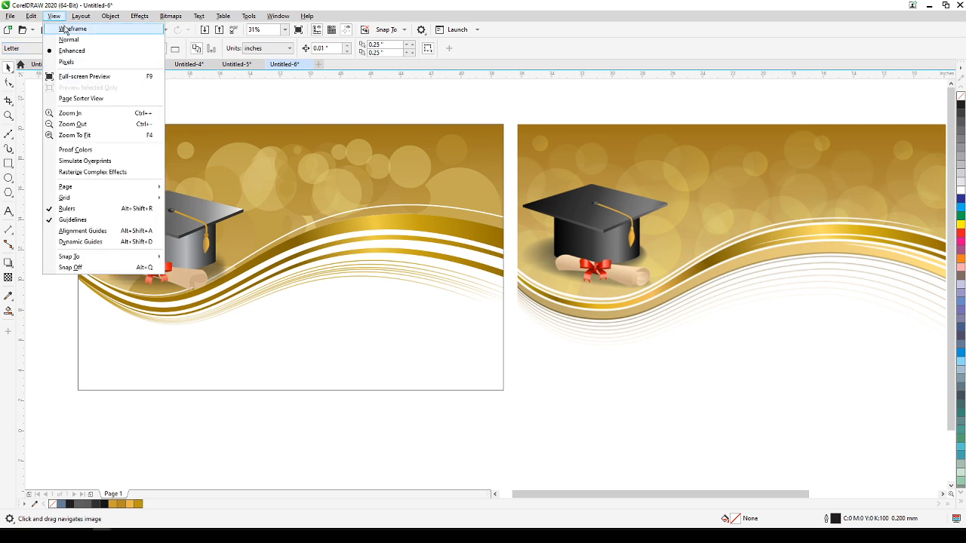
pyautogui.click(66, 28)
pyautogui.click(53, 15)
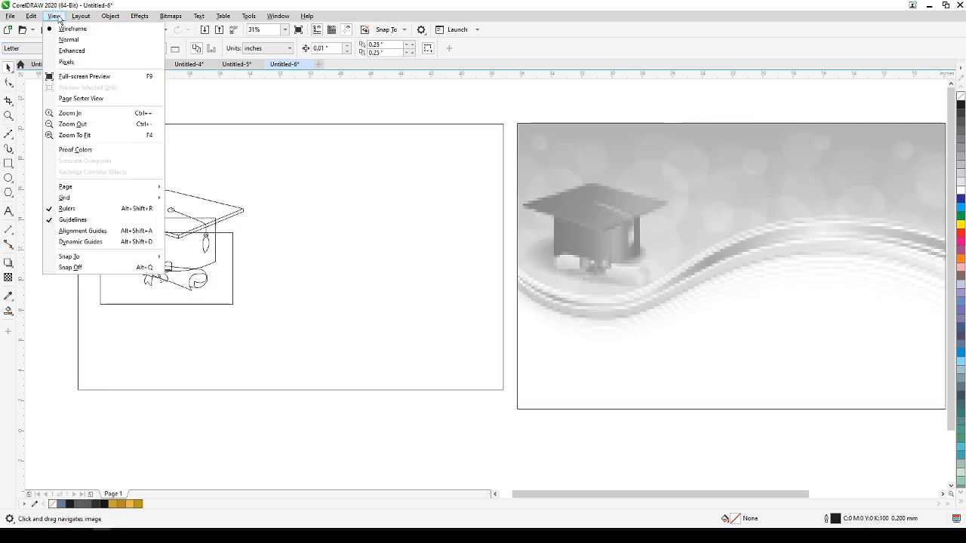
pyautogui.click(80, 51)
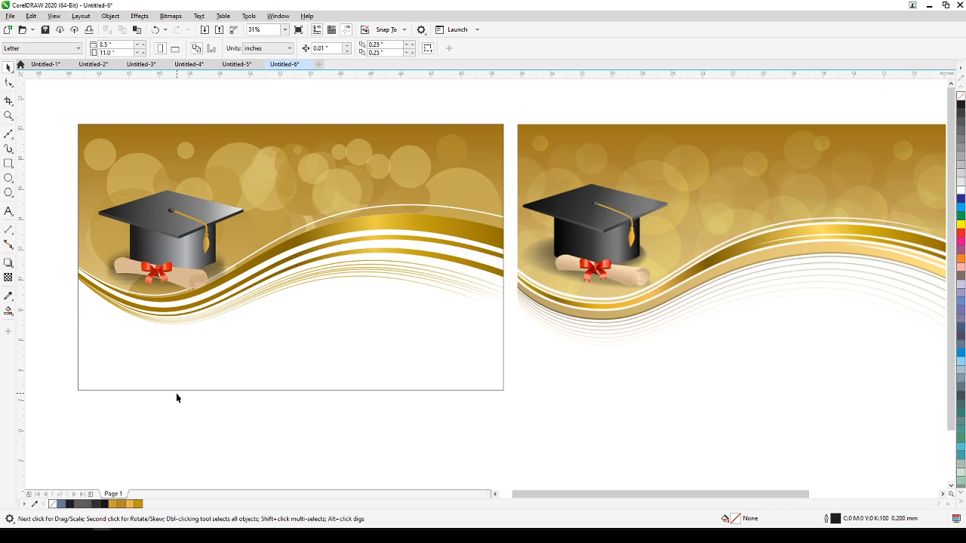
pyautogui.press('h')
pyautogui.moveTo(248, 411); pyautogui.dragTo(221, 399)
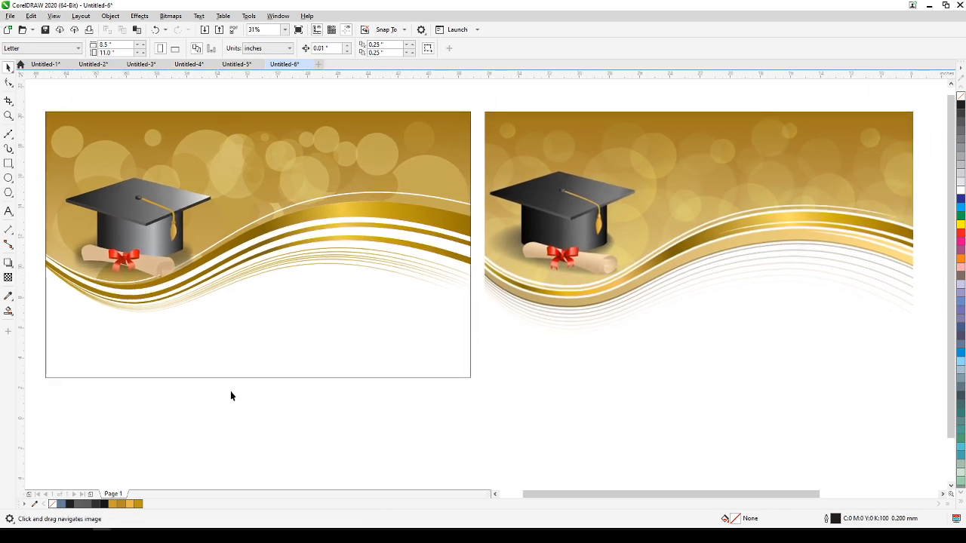